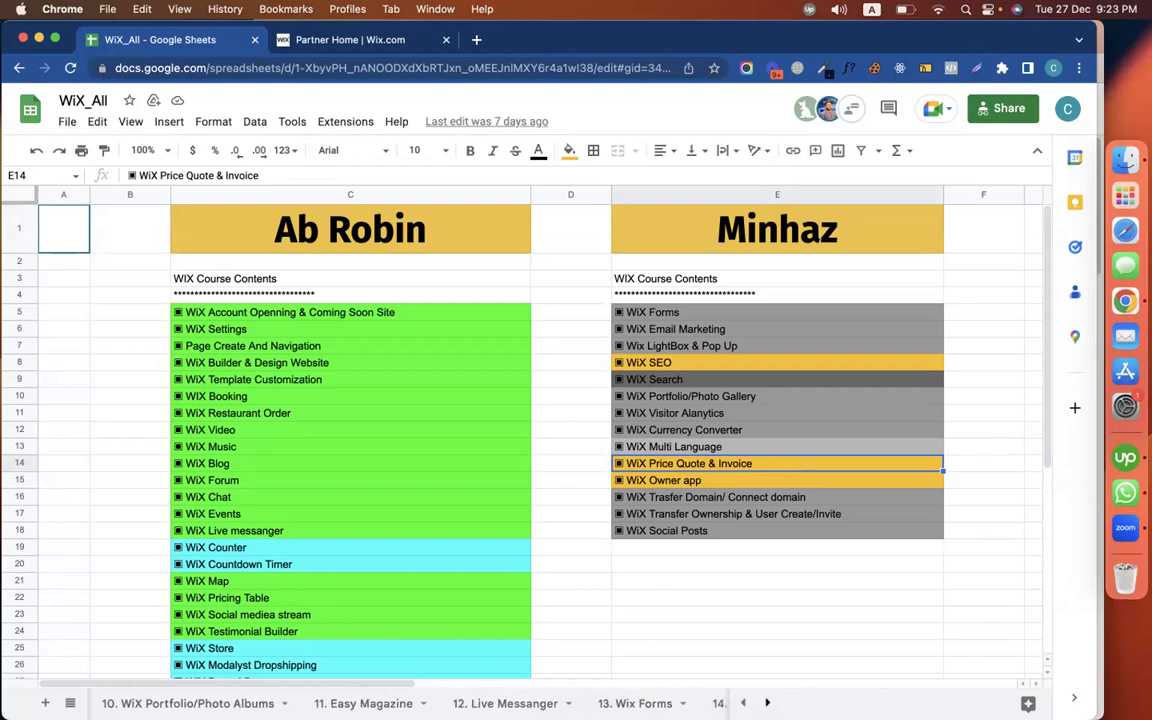
Scroll the WiX_All sheet tabs to reveal later lessons from 22. Modalyst Dropshipping
click(767, 703)
click(767, 703)
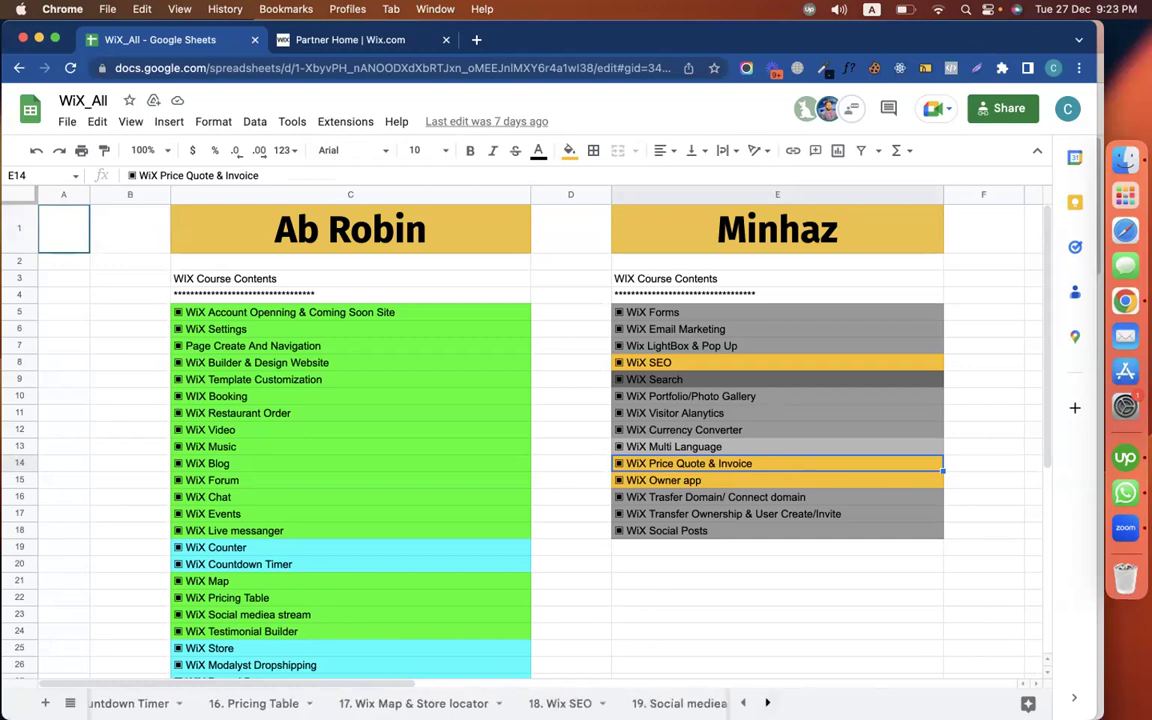
click(767, 703)
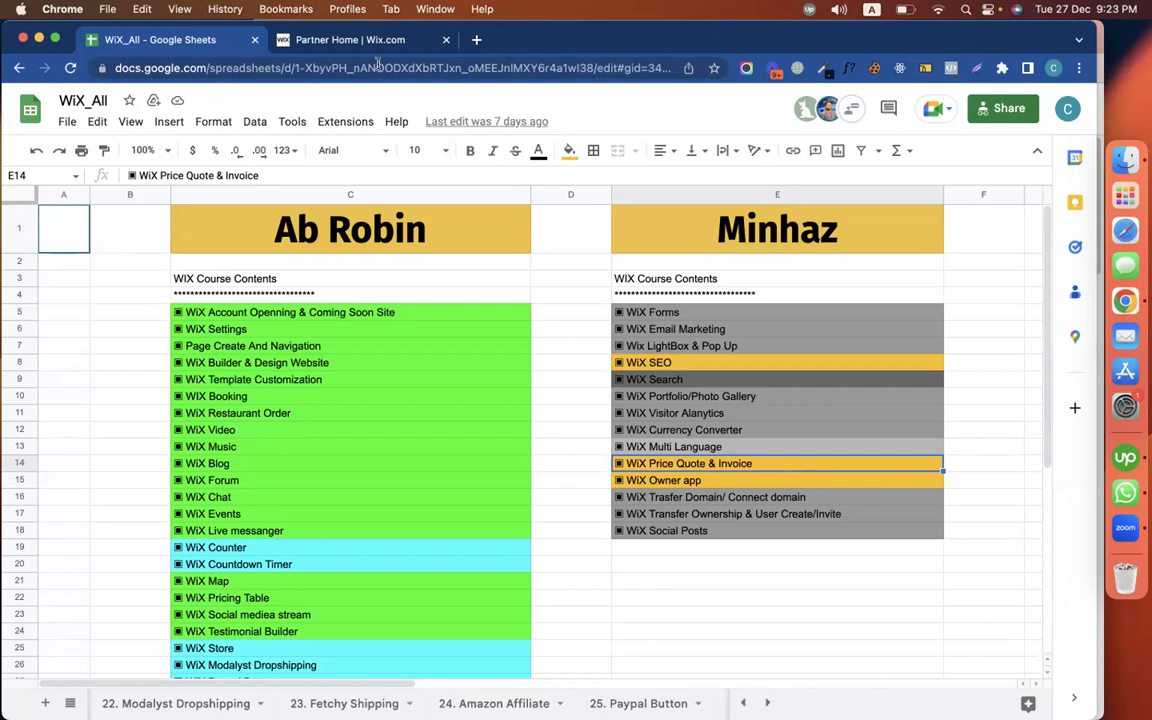
click(335, 40)
Open the Z Video Productions site dashboard and go to Finances > Price Quotes
scroll(607, 468, down, 3)
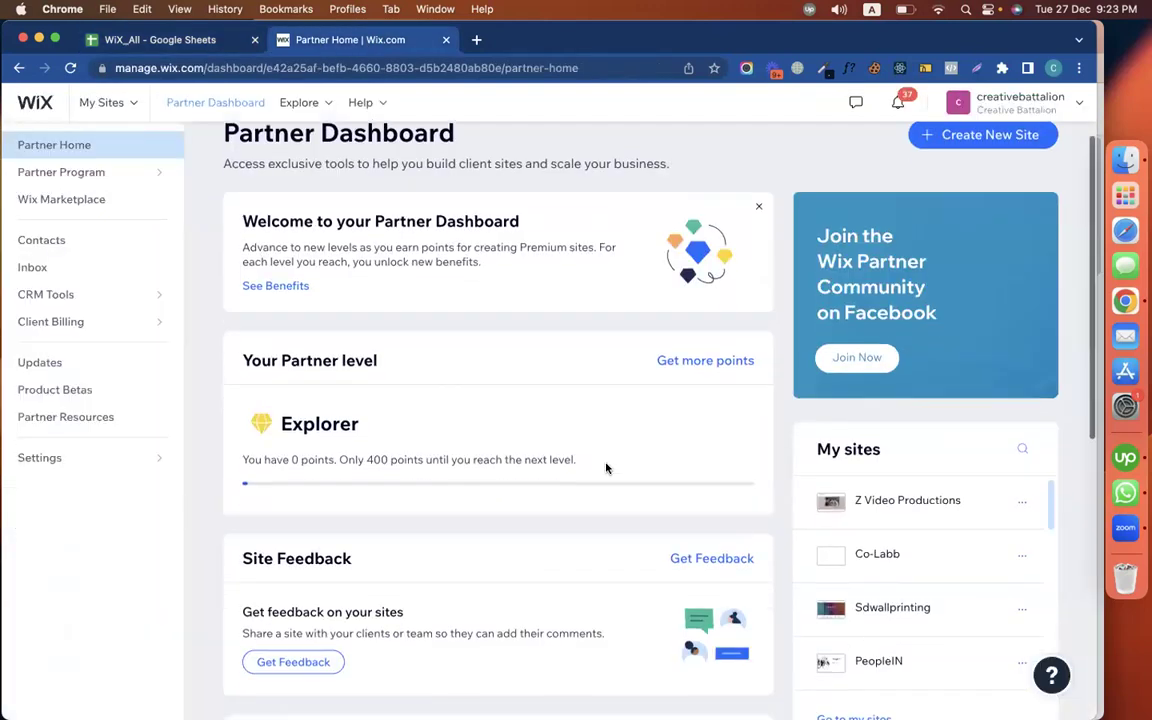
click(879, 460)
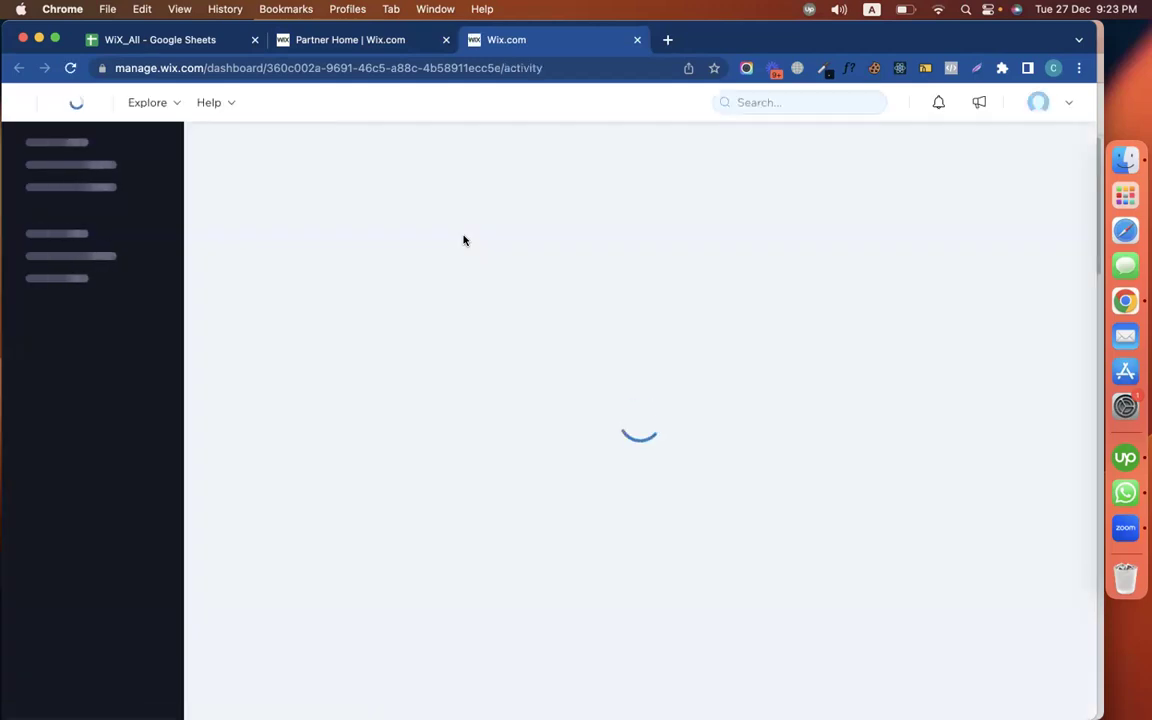
scroll(101, 552, down, 2)
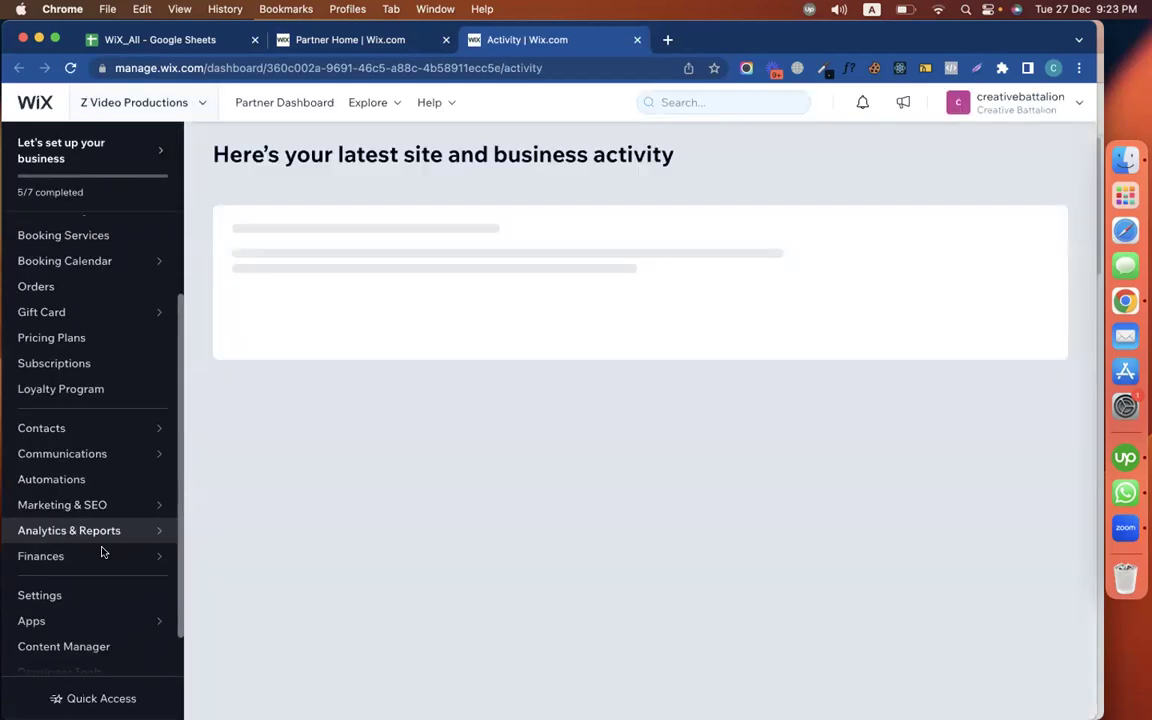
scroll(101, 552, down, 1)
mouse_move(40, 525)
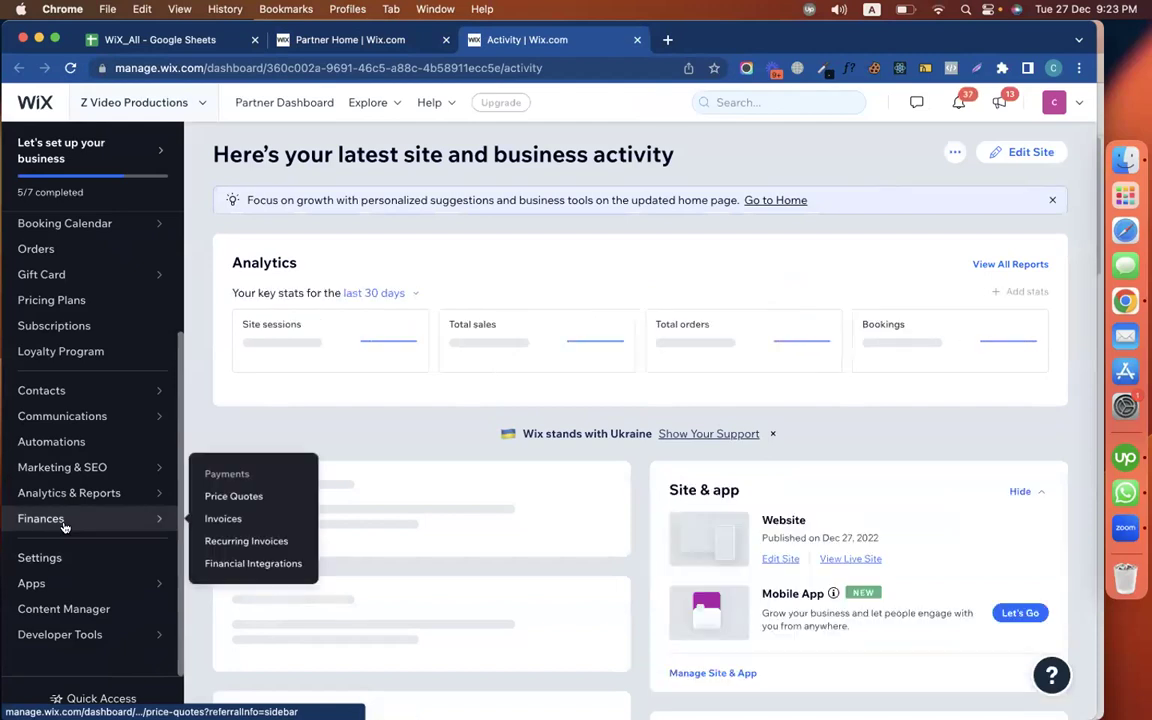
click(238, 498)
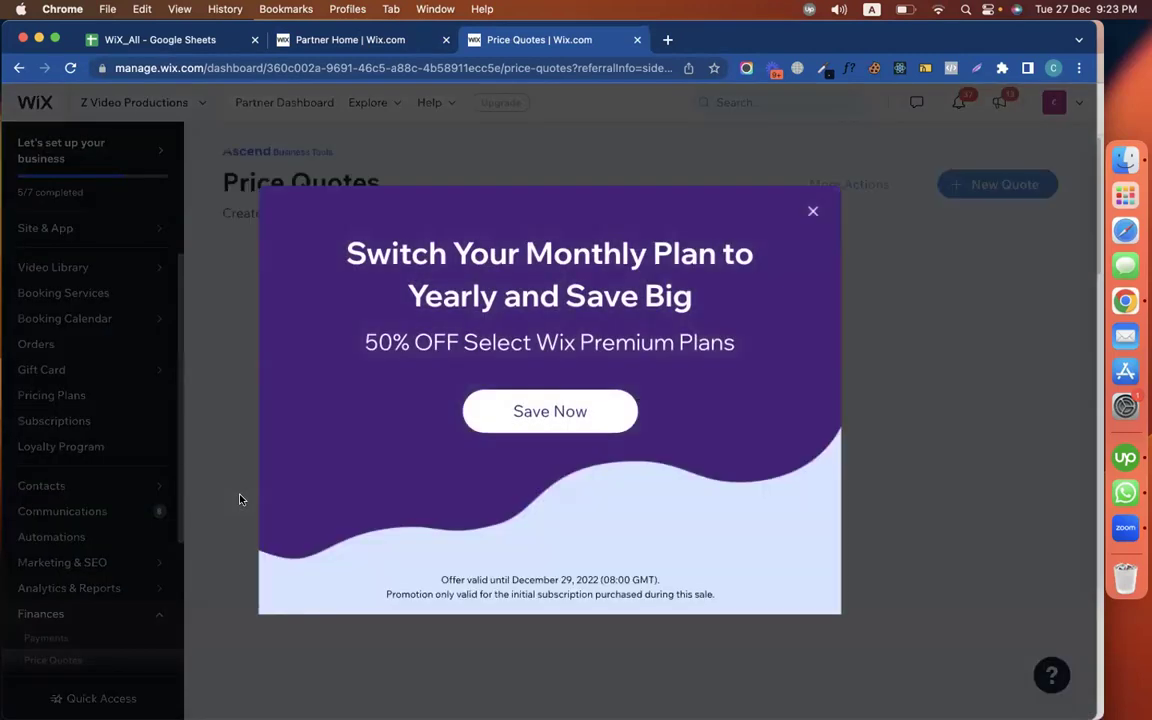
Dismiss the yearly-plan promo and create the first price quote with the business email entered
click(728, 185)
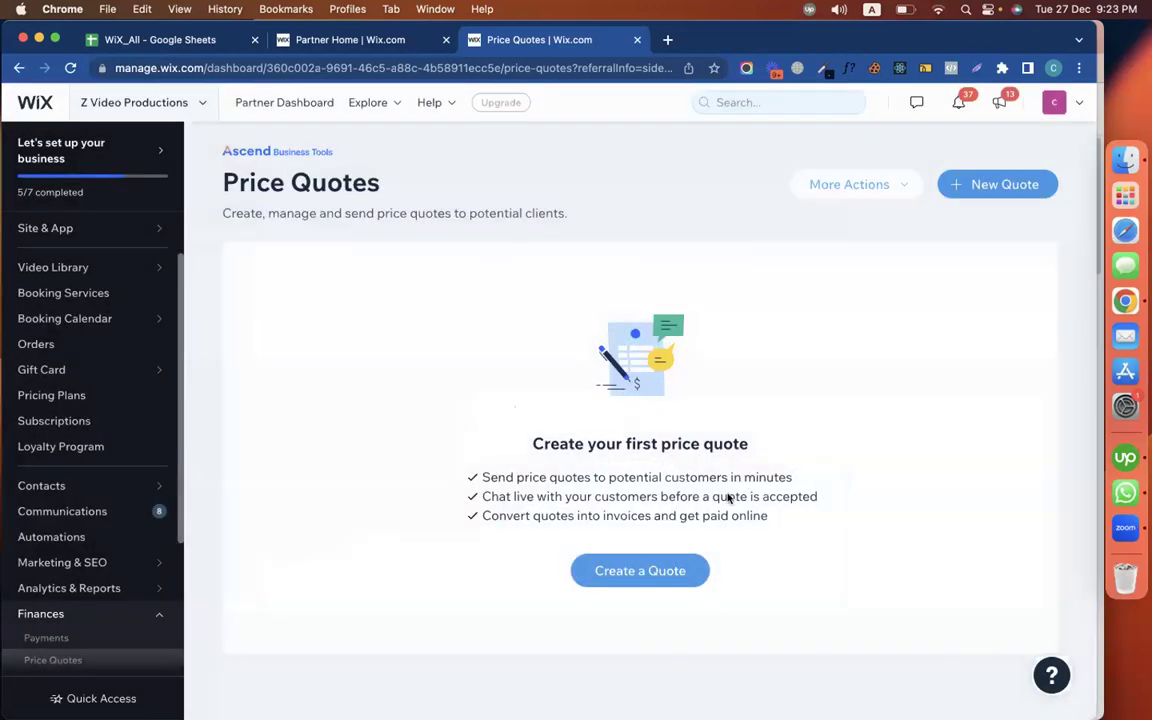
click(661, 572)
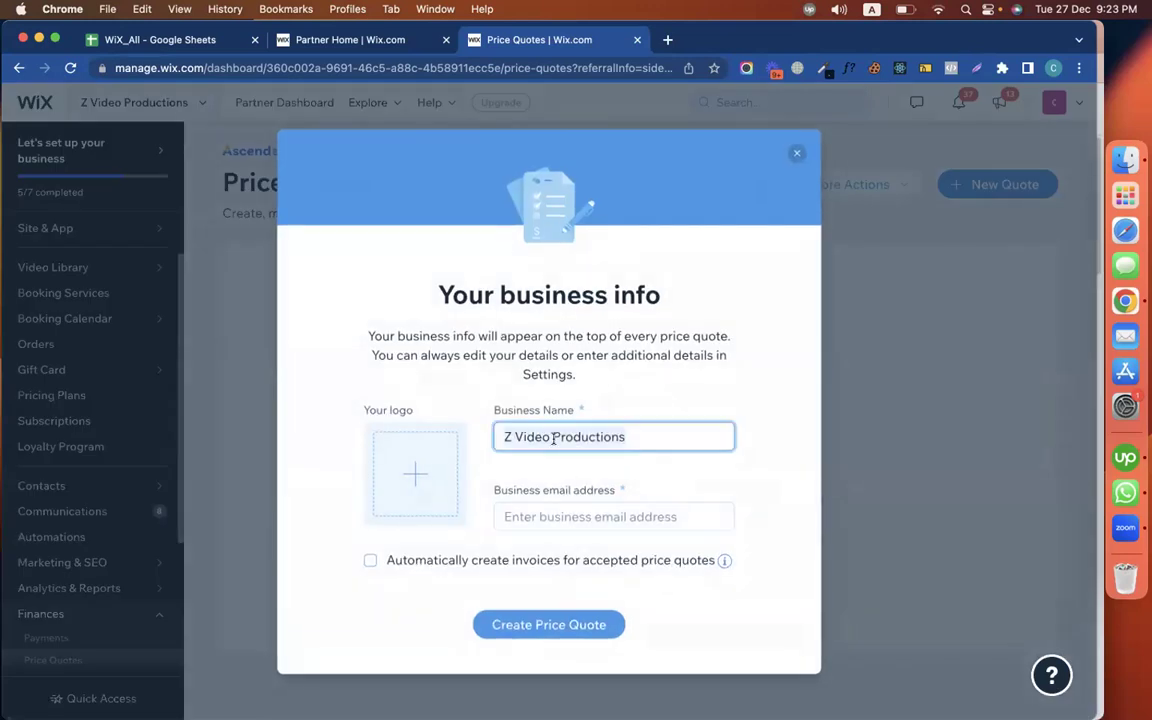
click(558, 516)
click(561, 626)
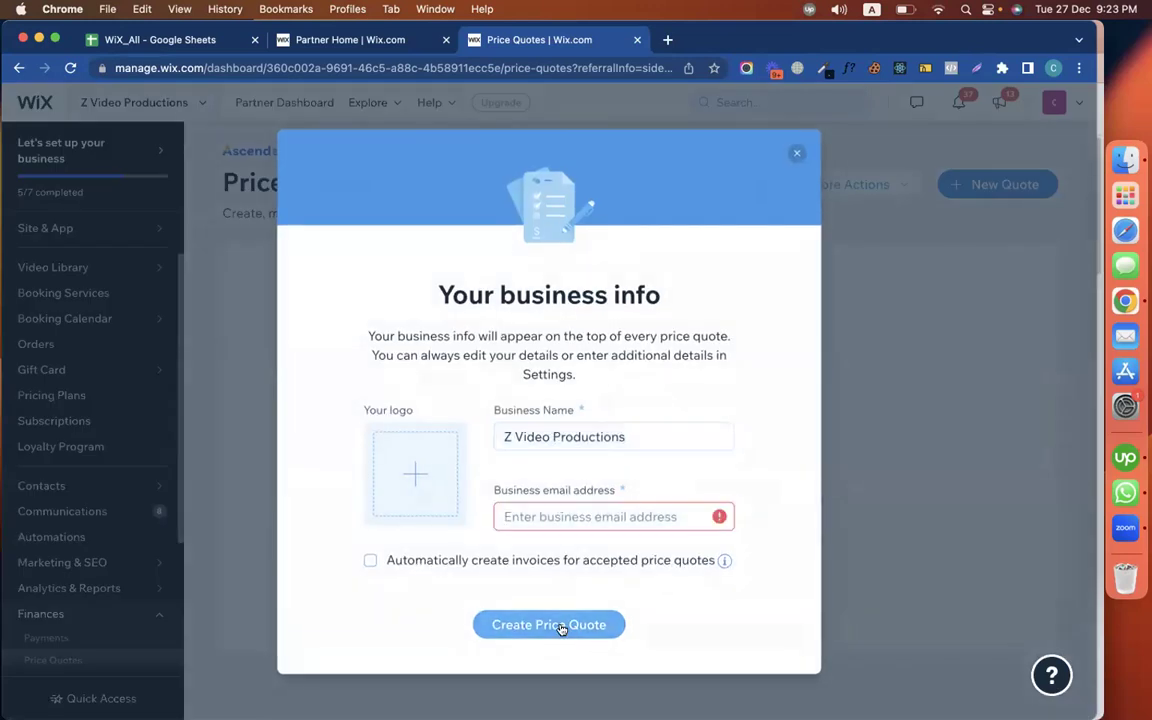
click(555, 518)
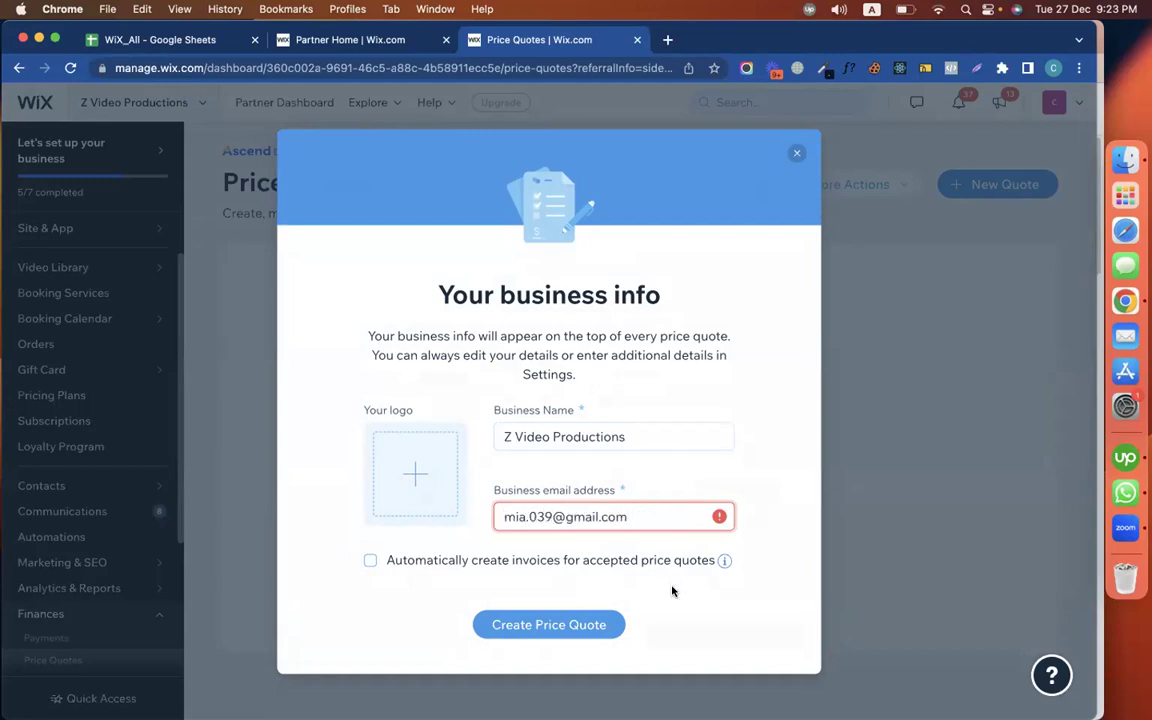
click(565, 623)
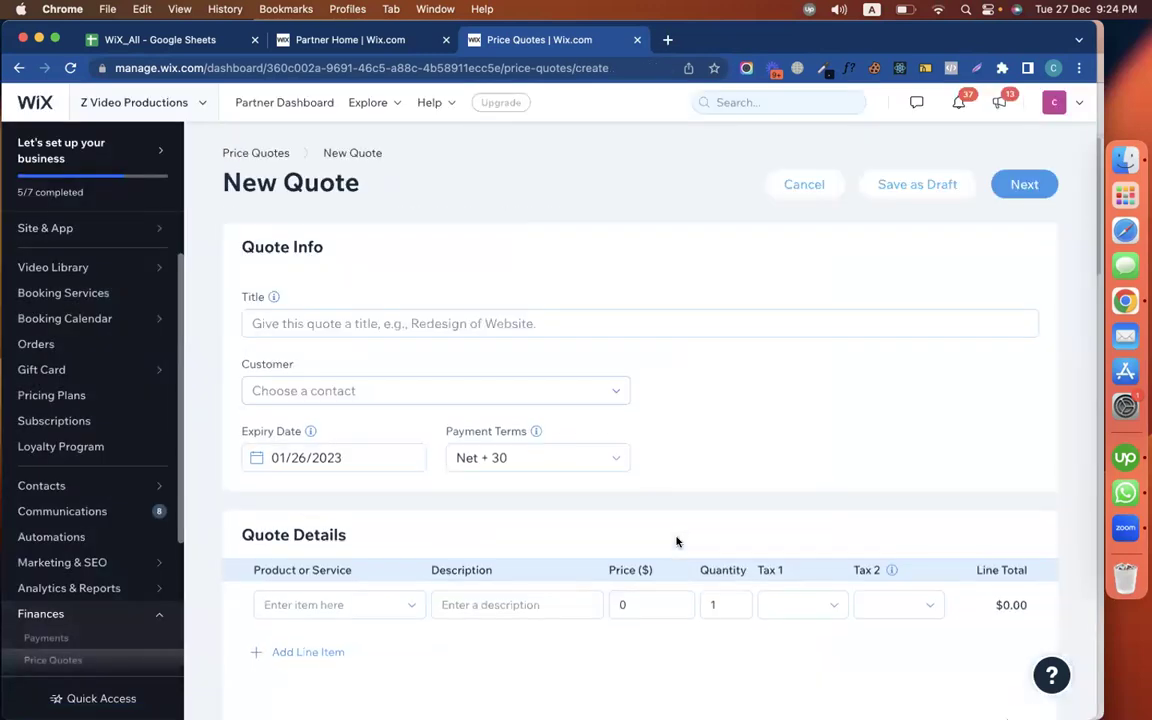
Title the new quote 'Wax Product', removing a stray leading E
click(359, 323)
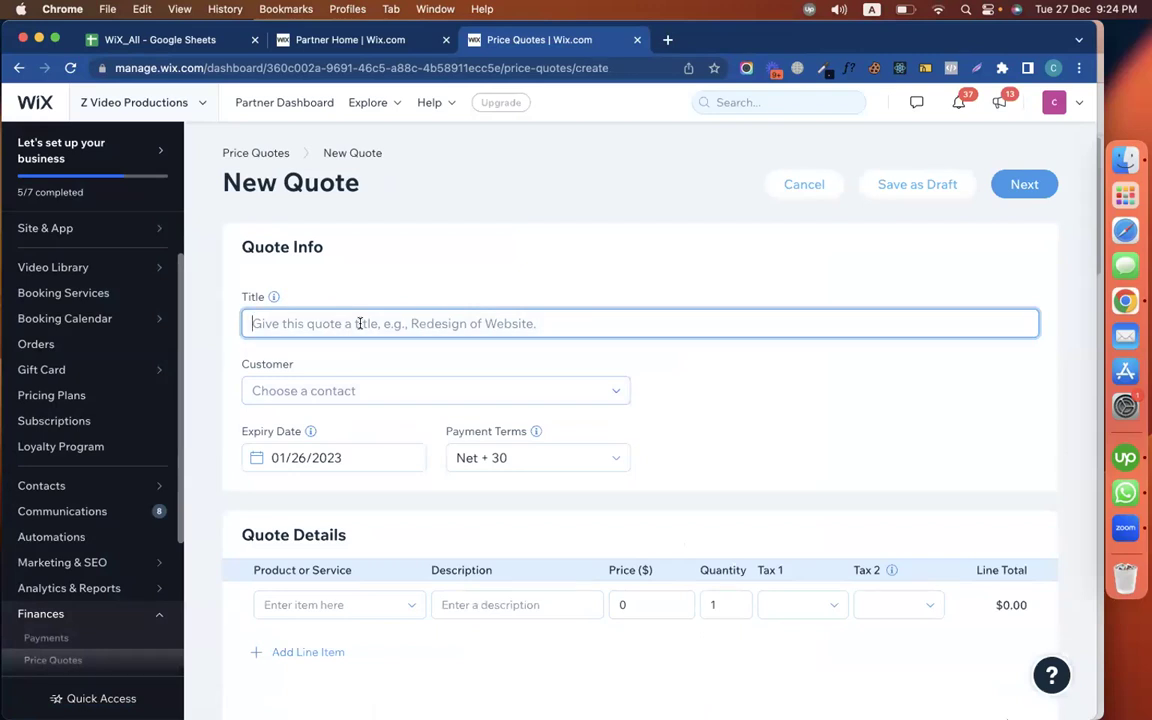
text(EWax)
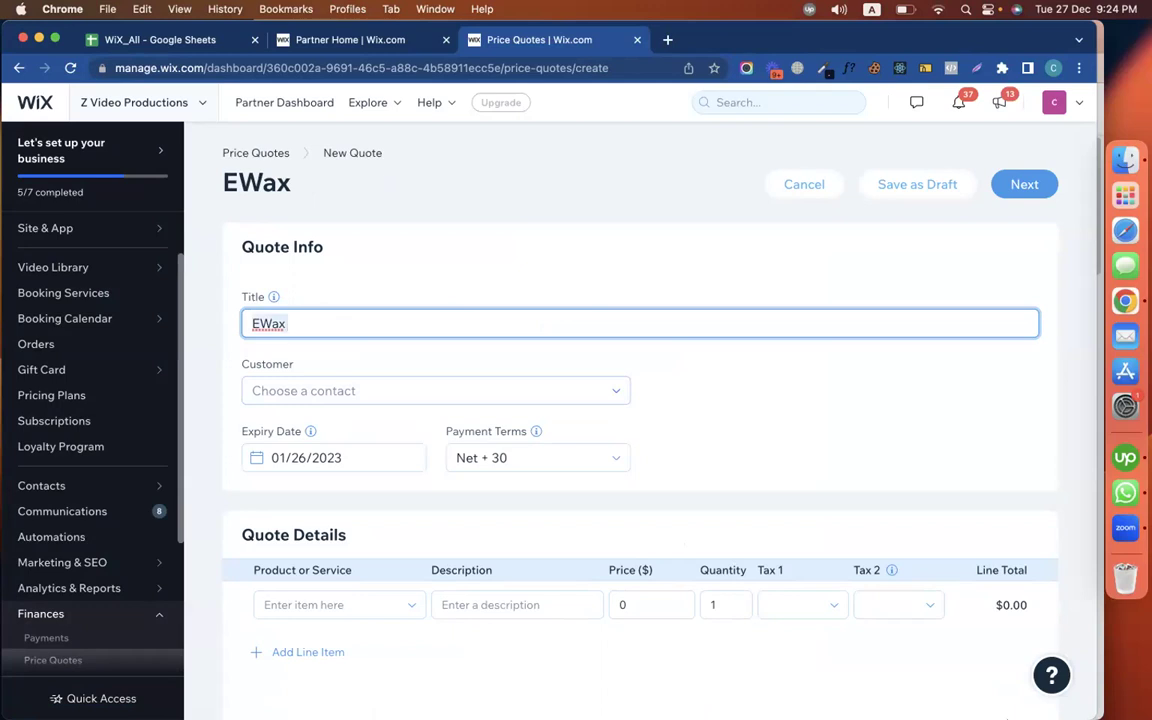
click(259, 323)
key(BackSpace)
text(Product)
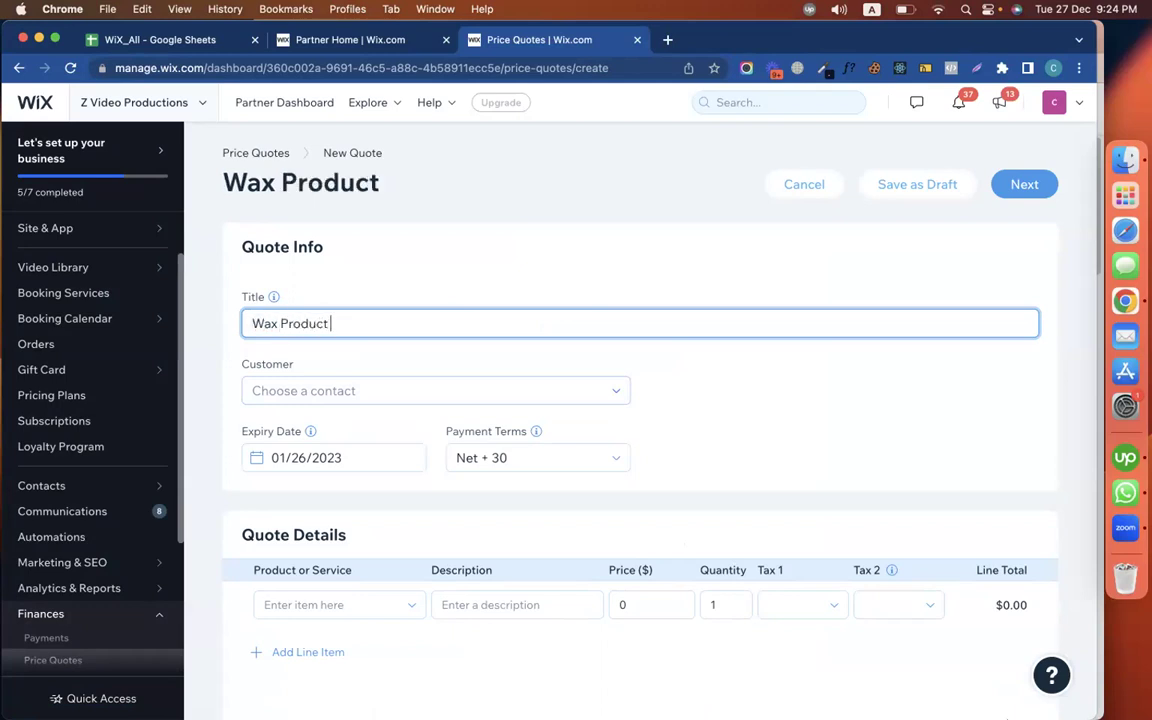
Create a new customer contact with the customer's name and e-mail and save it
click(360, 390)
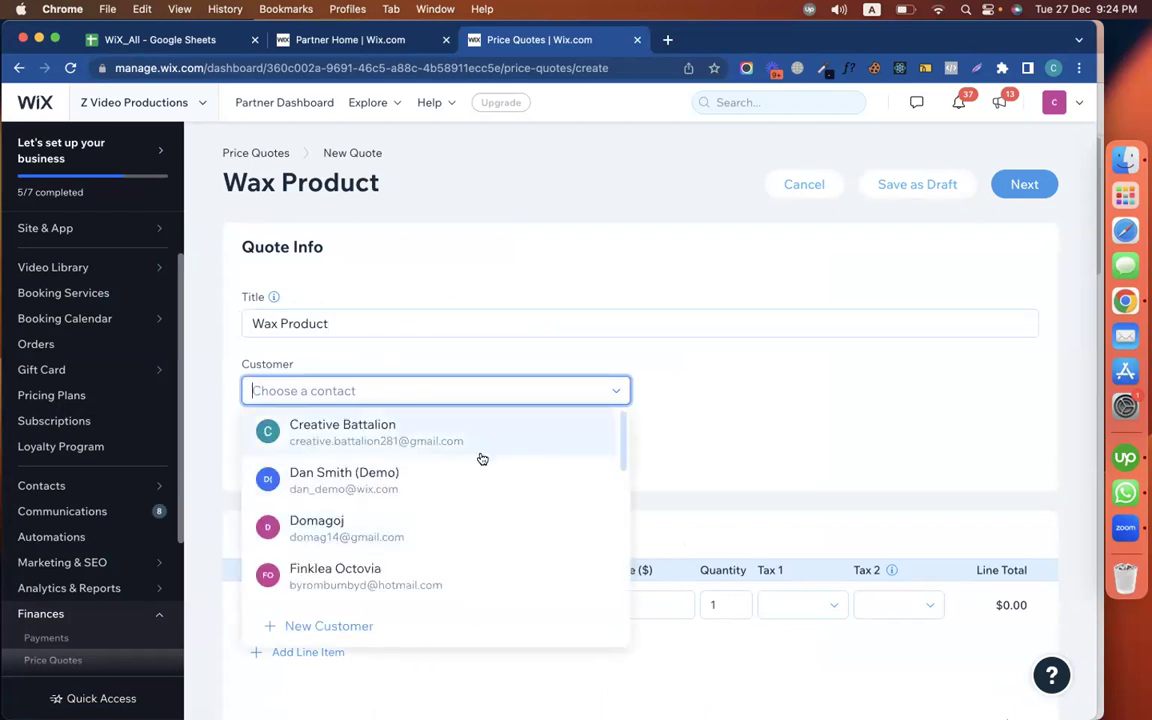
click(352, 627)
click(458, 199)
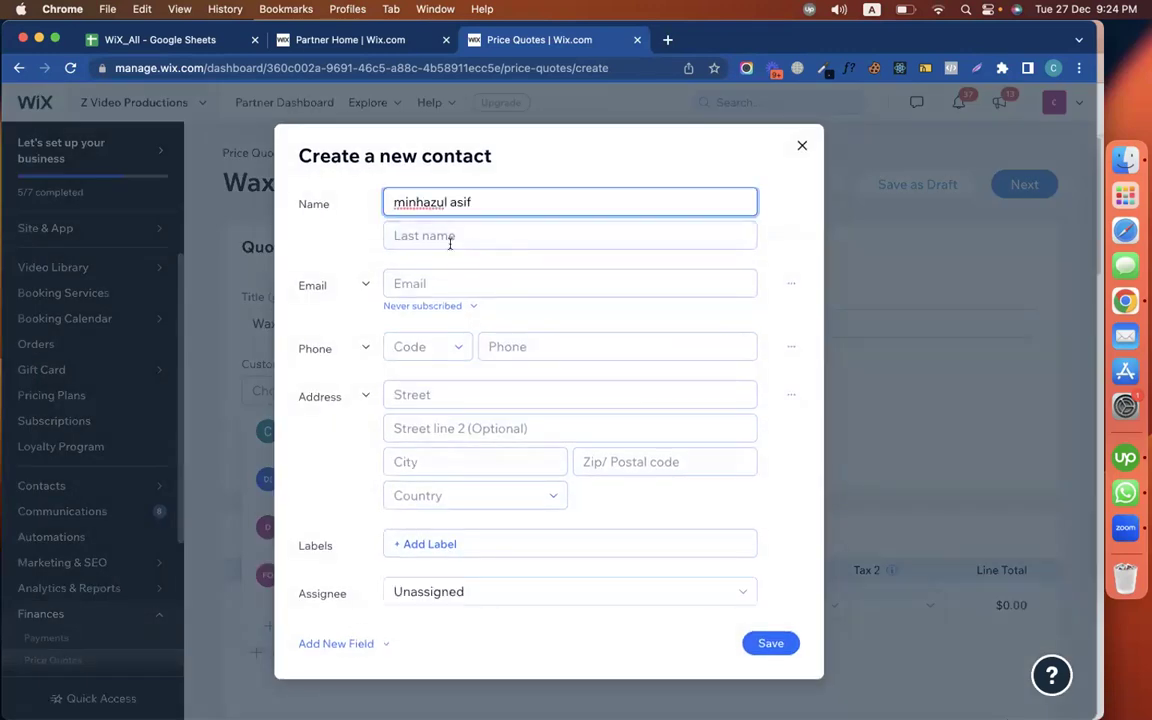
click(391, 283)
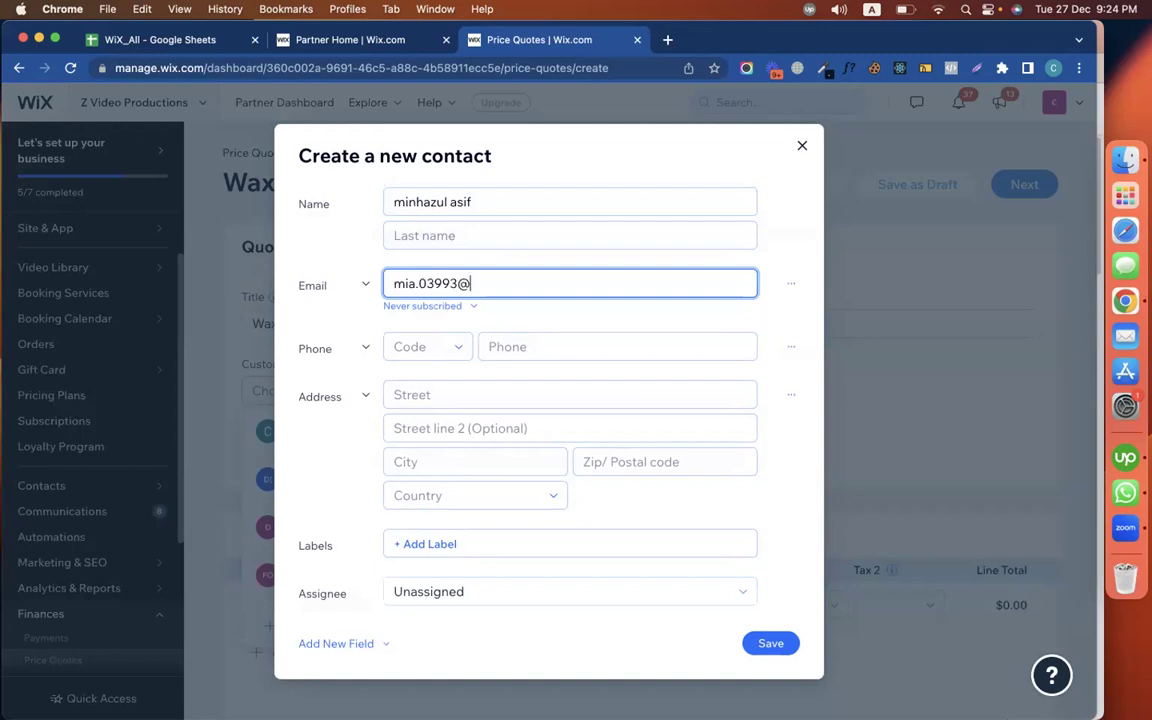
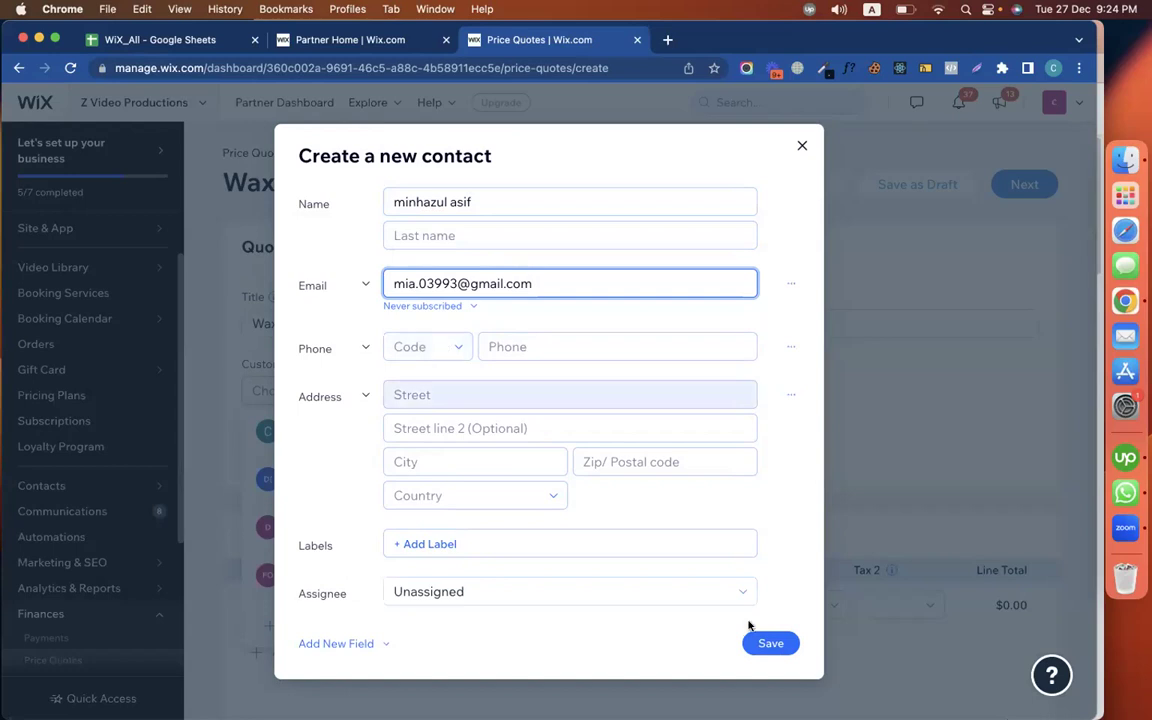
click(777, 645)
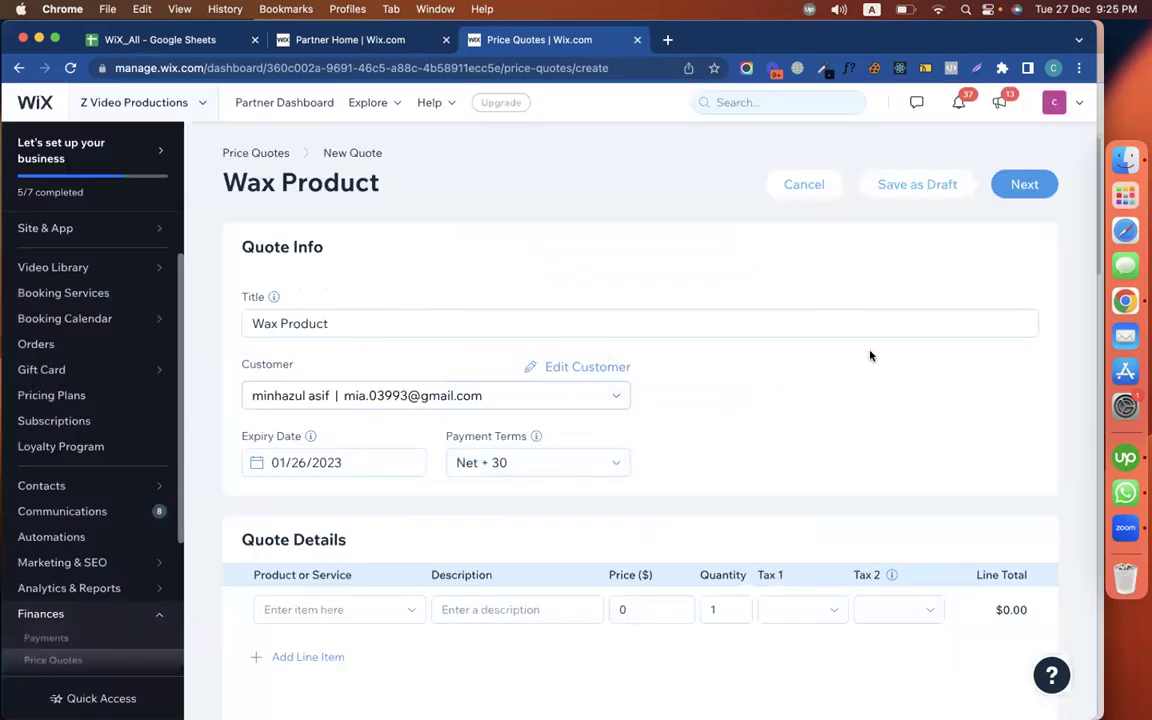
Add a new item 'Wax products' priced at $10 as the quote's line
scroll(840, 340, down, 1)
scroll(800, 340, down, 3)
click(336, 328)
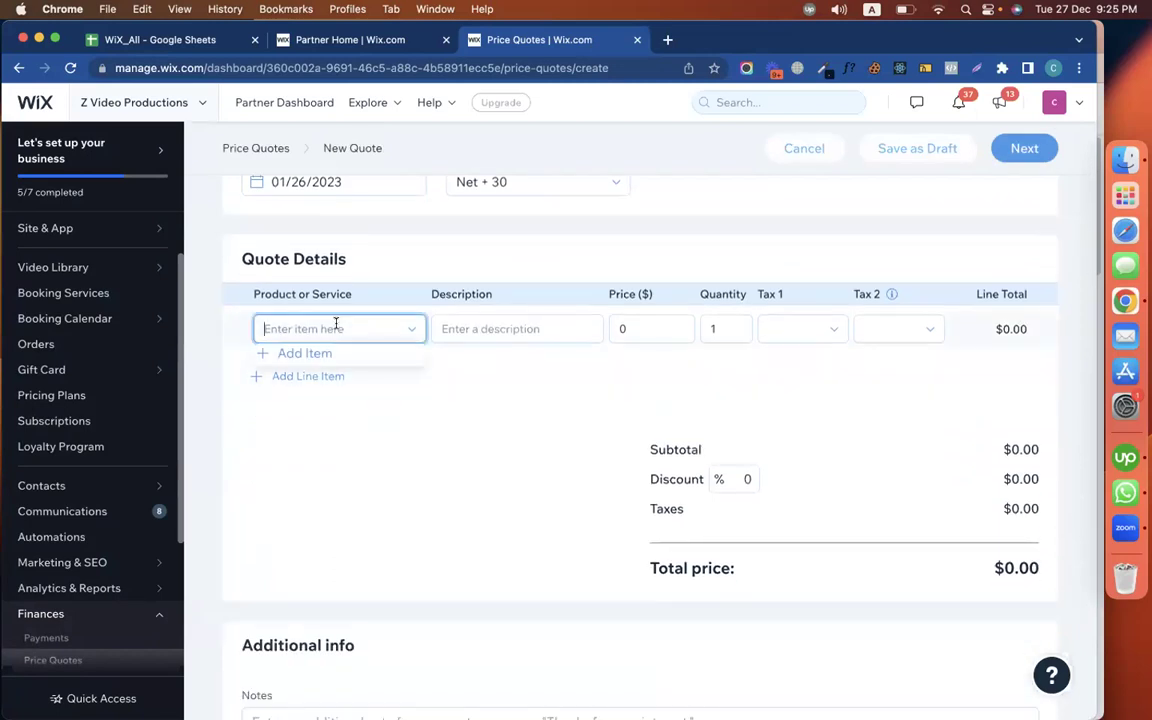
click(308, 354)
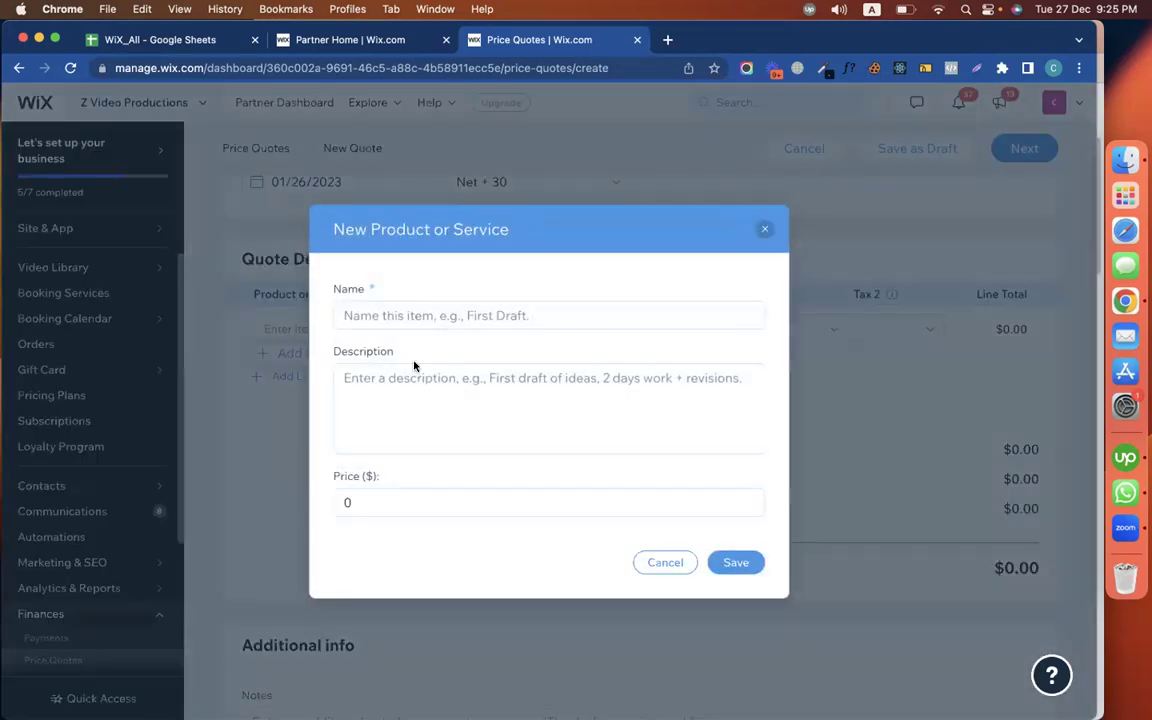
click(386, 316)
text(Wax p)
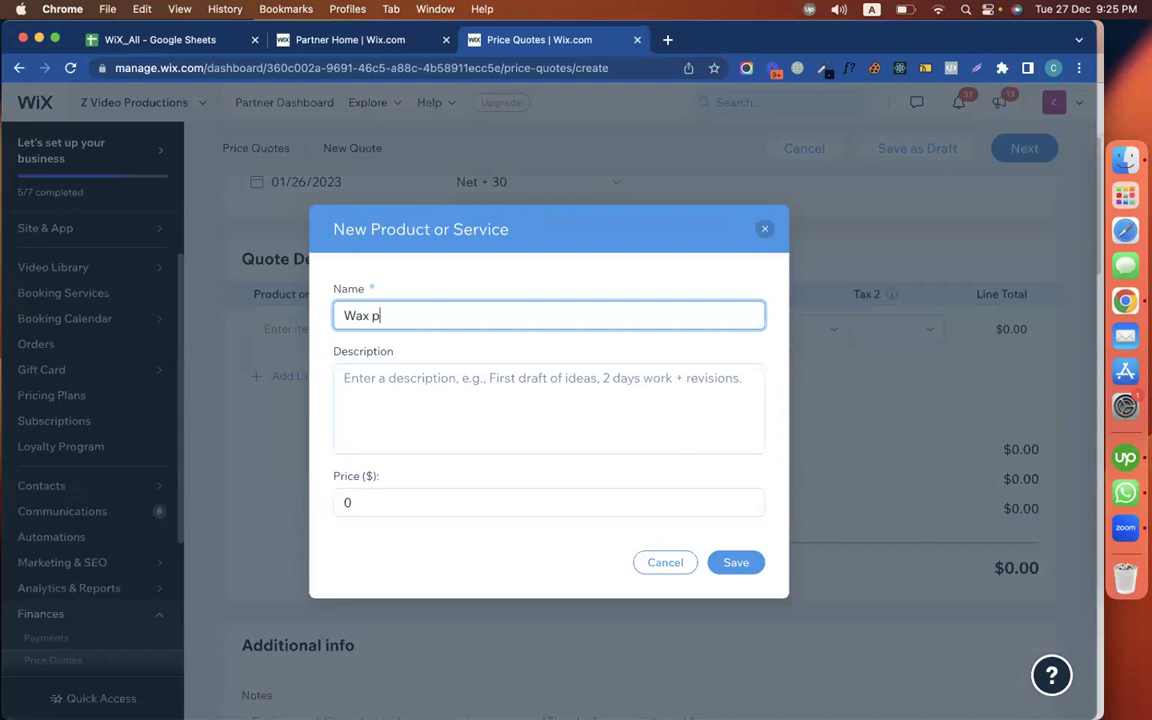
text(roducts)
key(Tab)
click(390, 504)
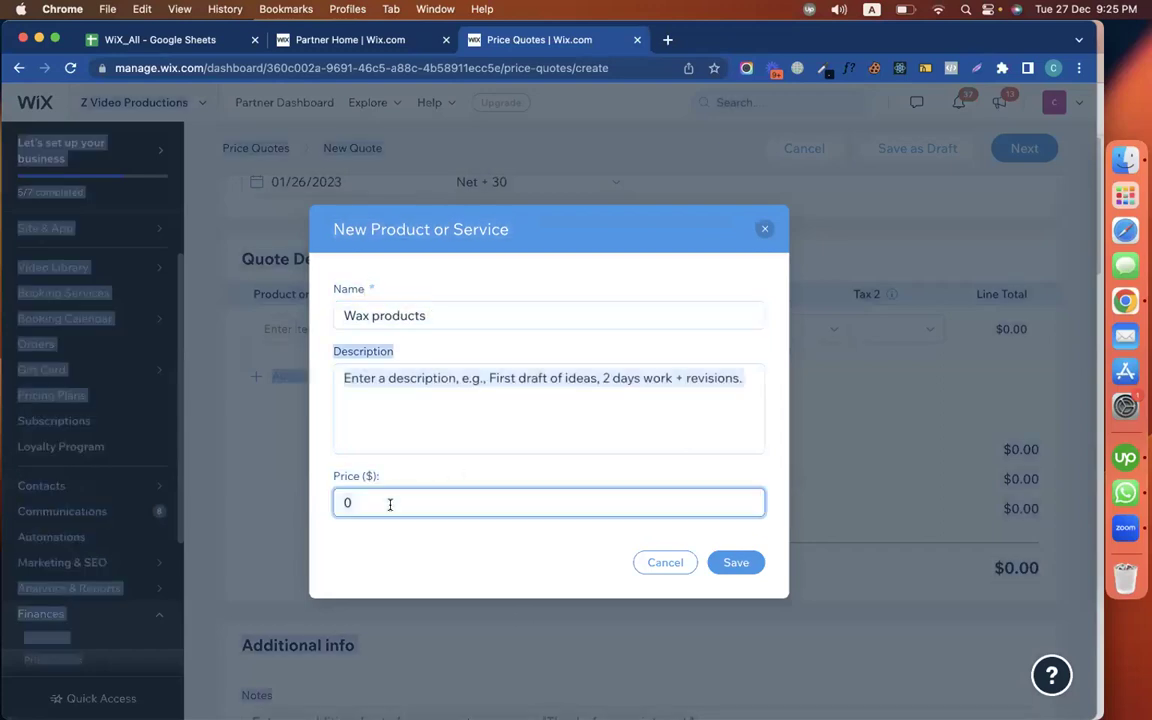
key(super+a)
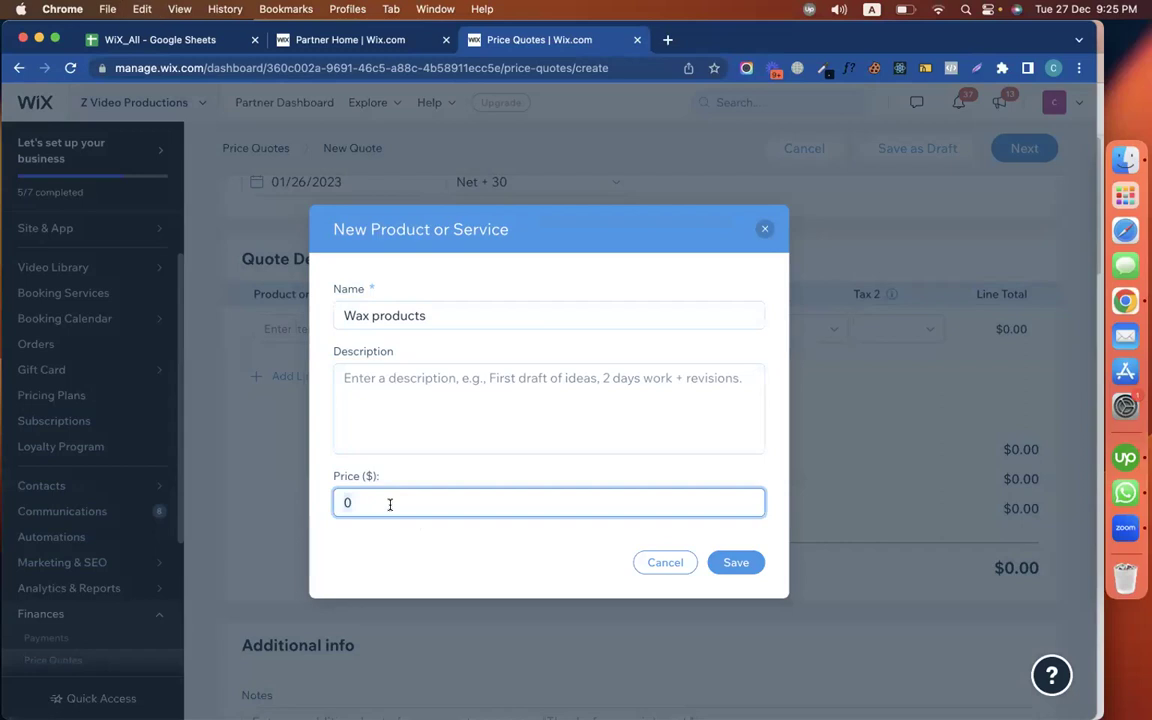
text(1)
click(740, 562)
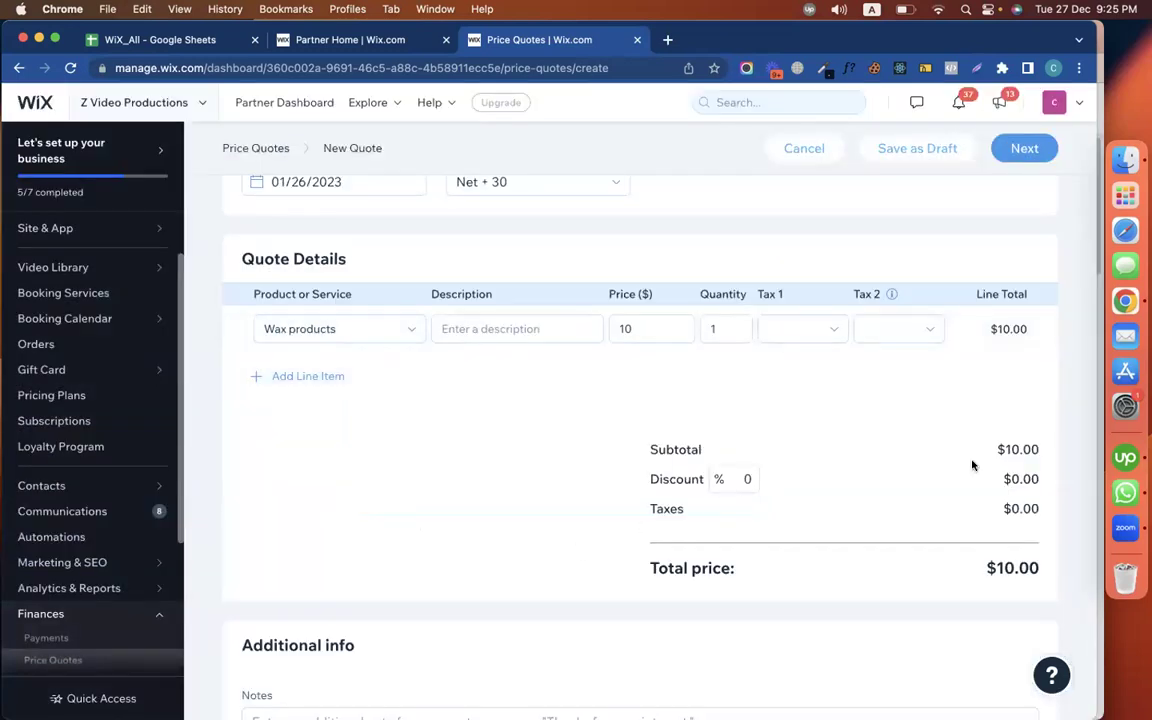
Review the $10.00 quote total and preview the Wax Product quote
scroll(972, 470, down, 2)
scroll(997, 494, down, 2)
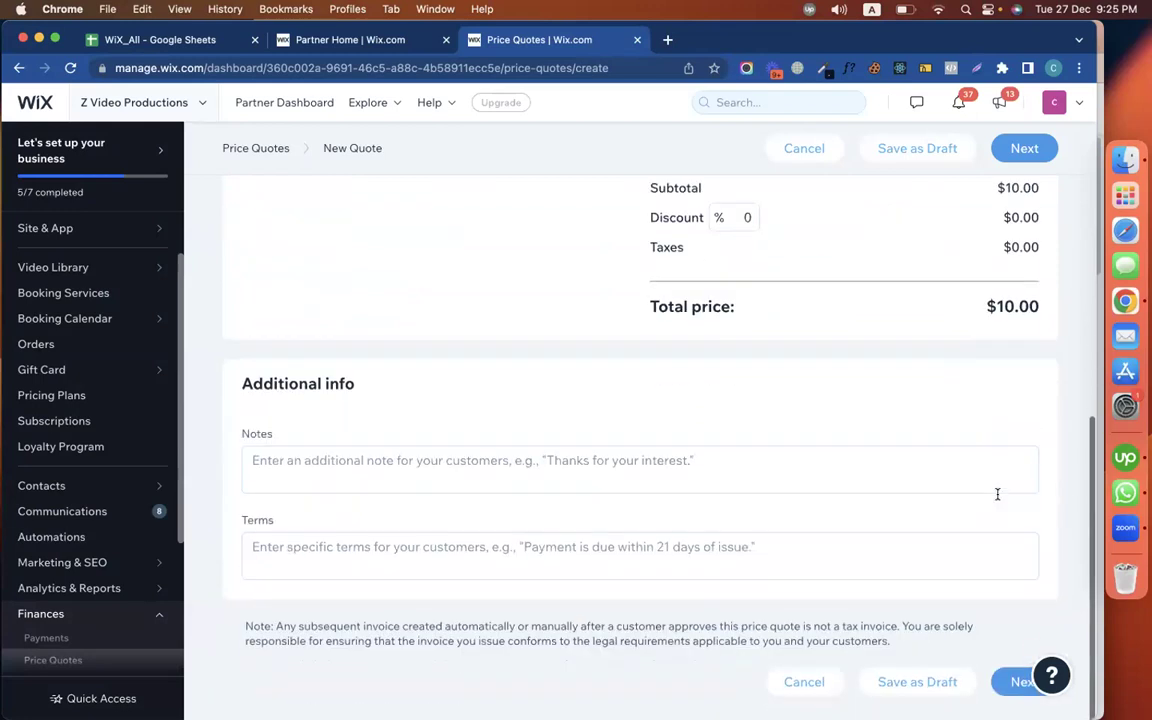
scroll(1000, 450, up, 6)
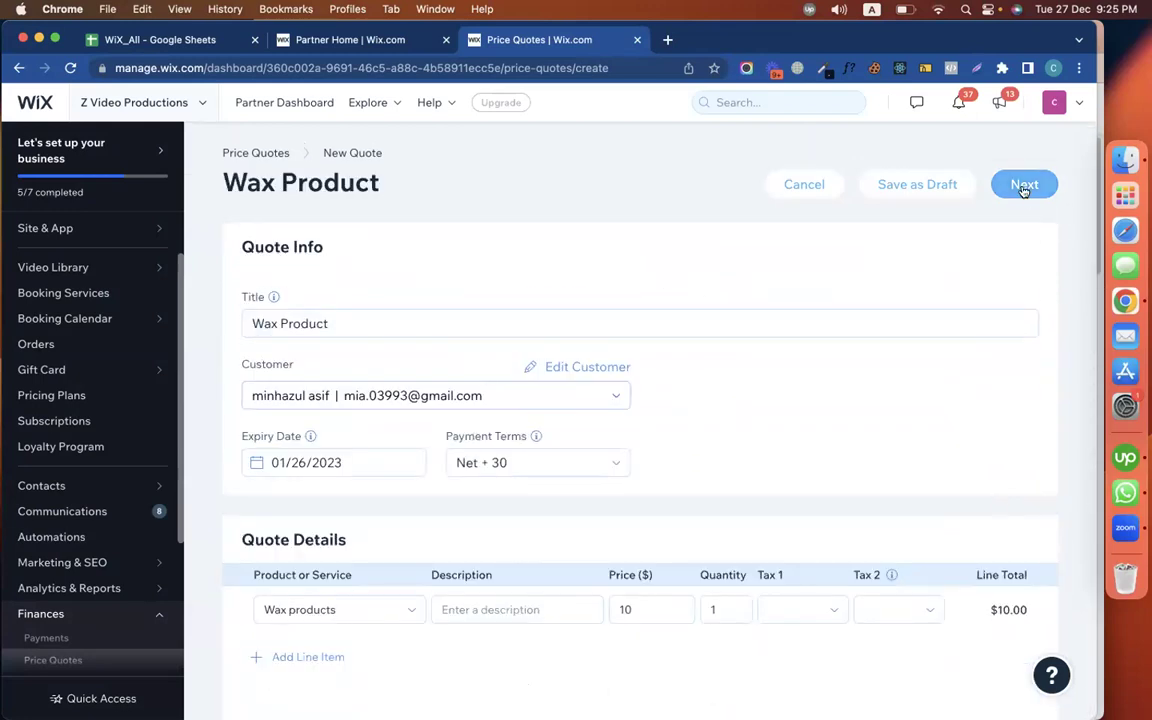
click(1024, 184)
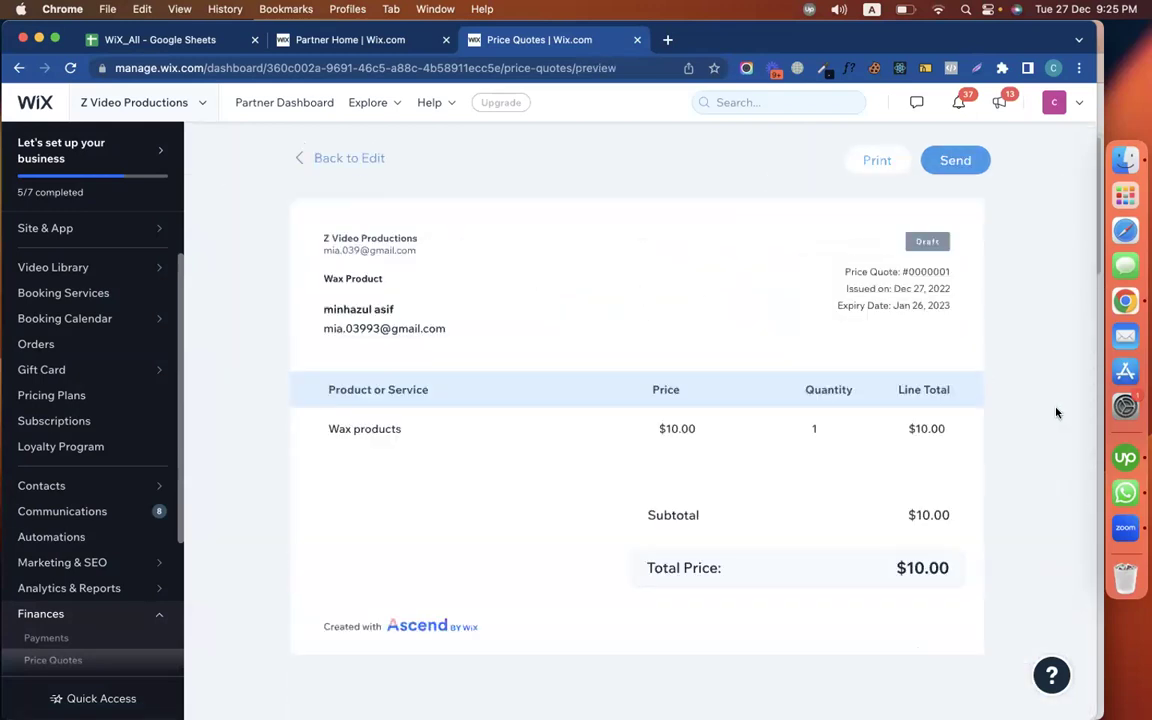
Start sending the quote and undo stray text typed into the subject line
click(951, 163)
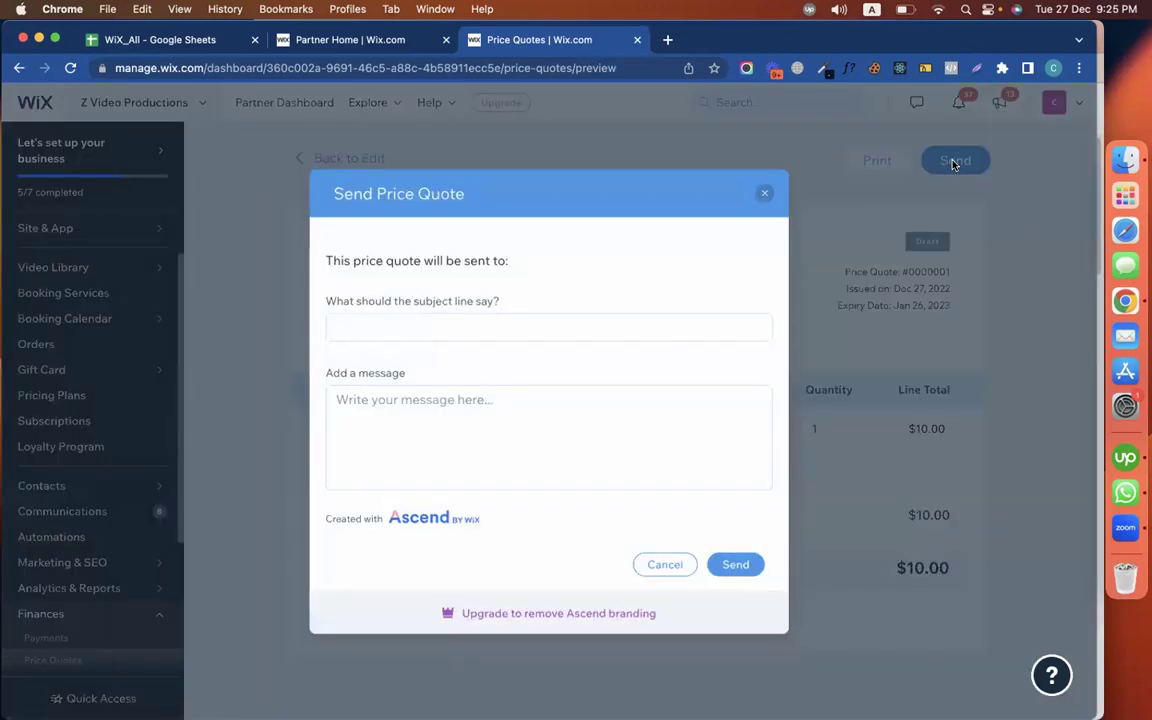
click(477, 333)
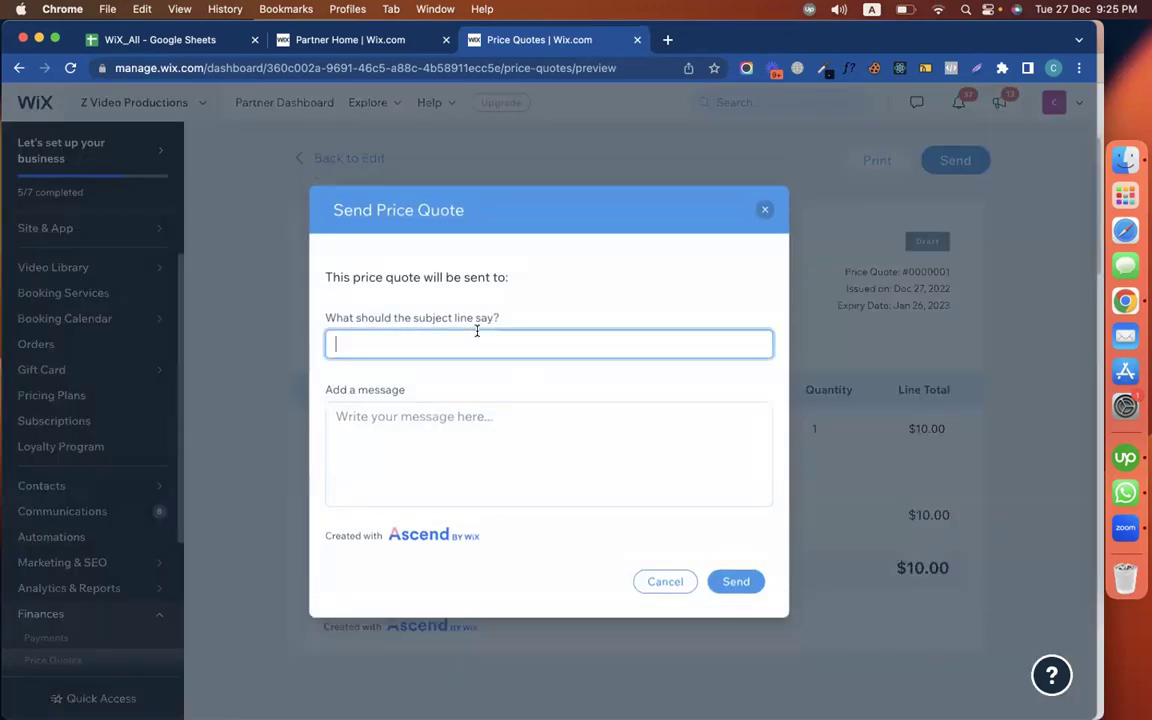
text(Productionsice quote for)
key(super+z)
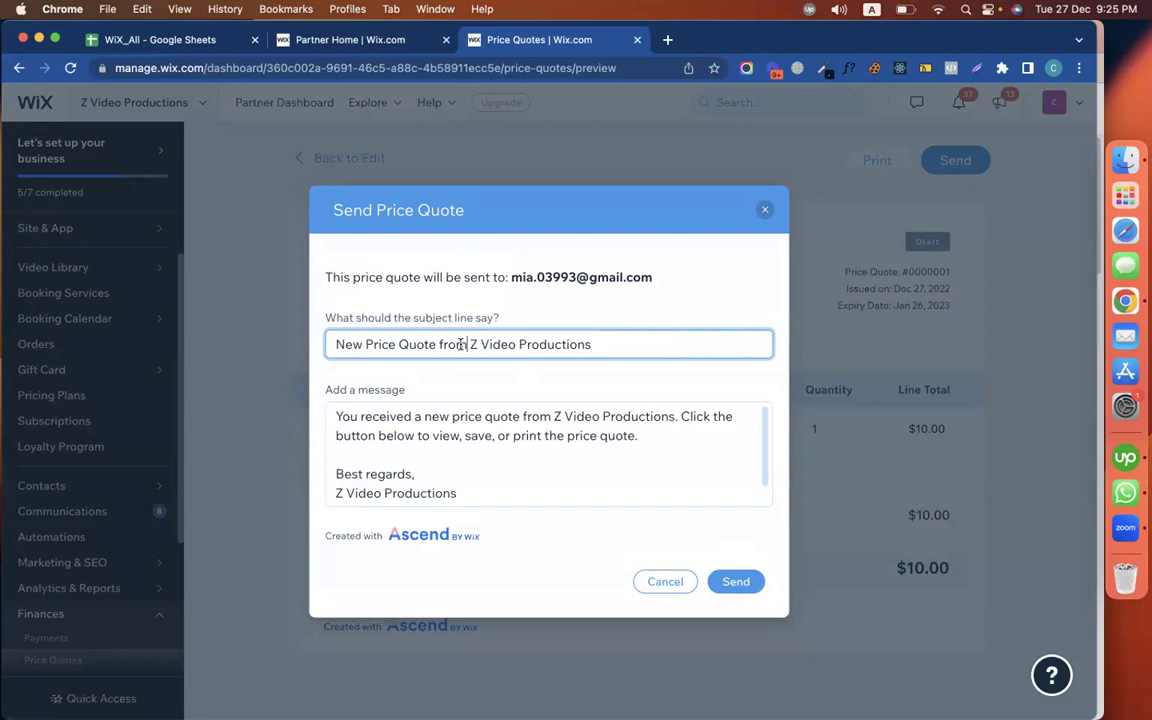
Send the price quote, then switch to the customer's Chrome profile window
click(549, 412)
click(470, 344)
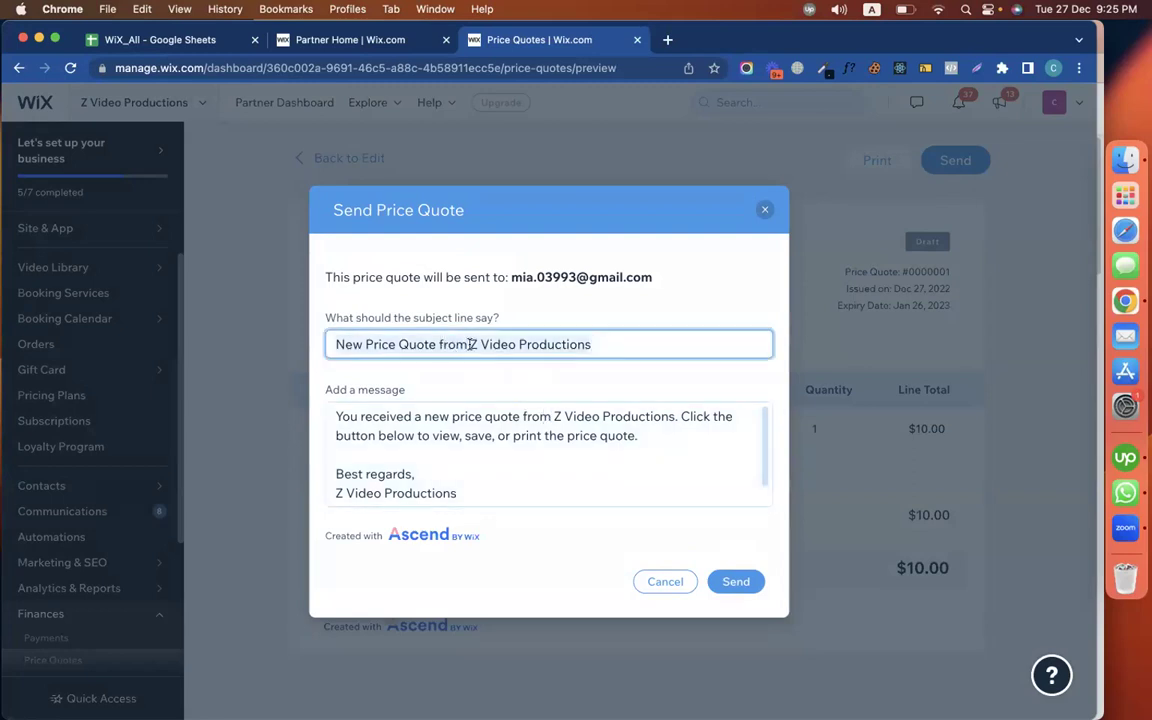
click(480, 416)
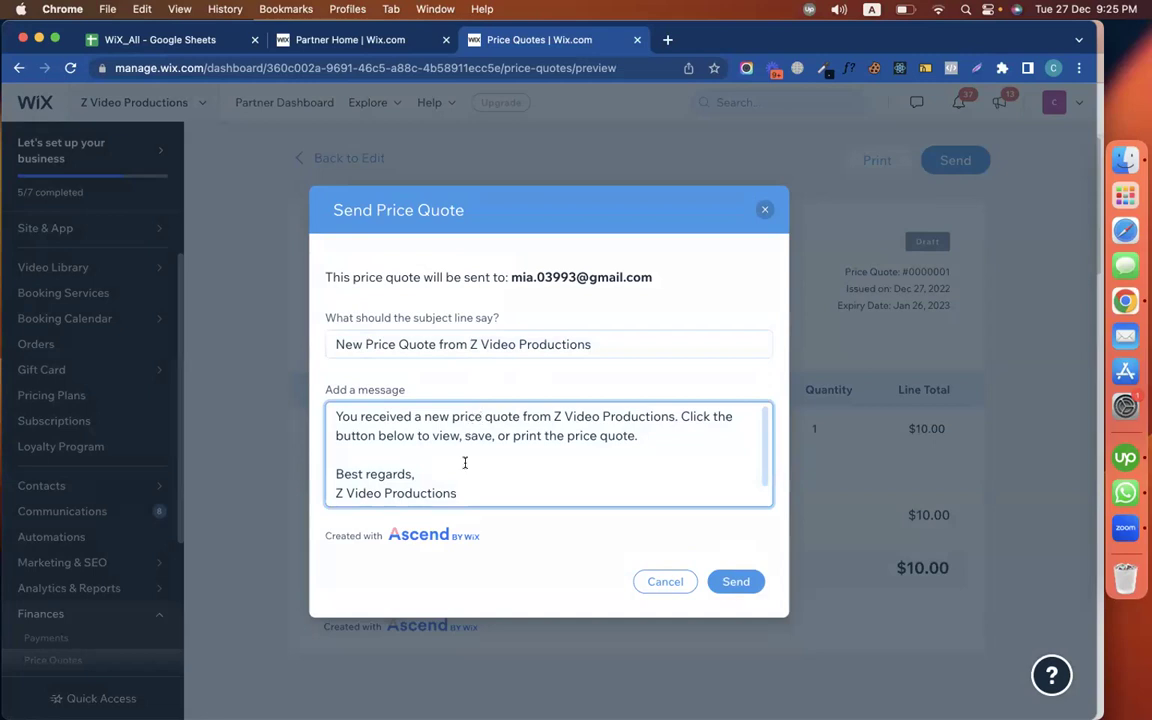
click(736, 581)
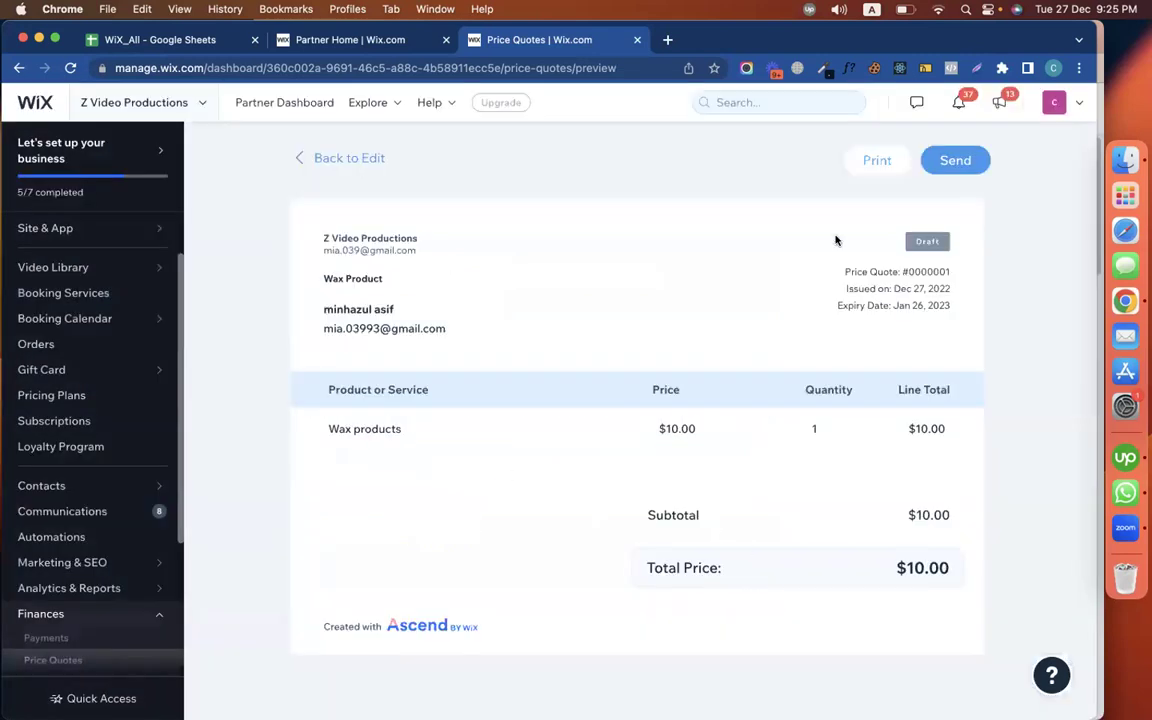
click(1057, 68)
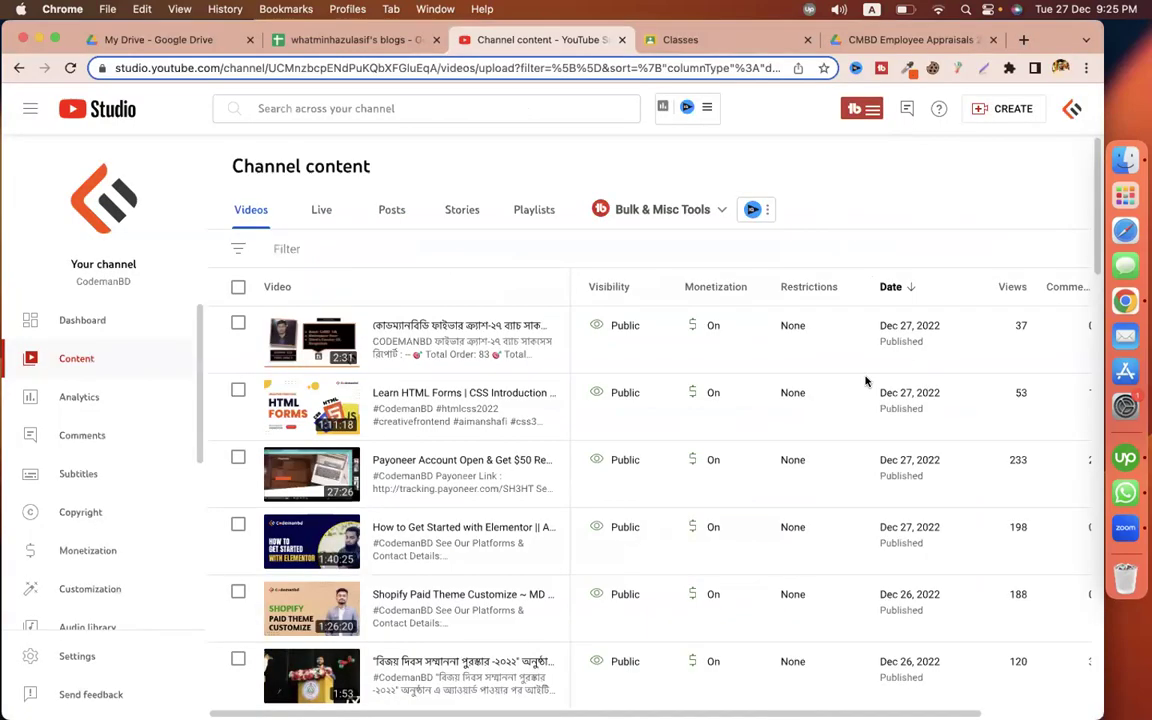
click(925, 385)
Open Gmail at mail.google.com/mail/u/0/ in a new tab and close the Drive tab
click(880, 40)
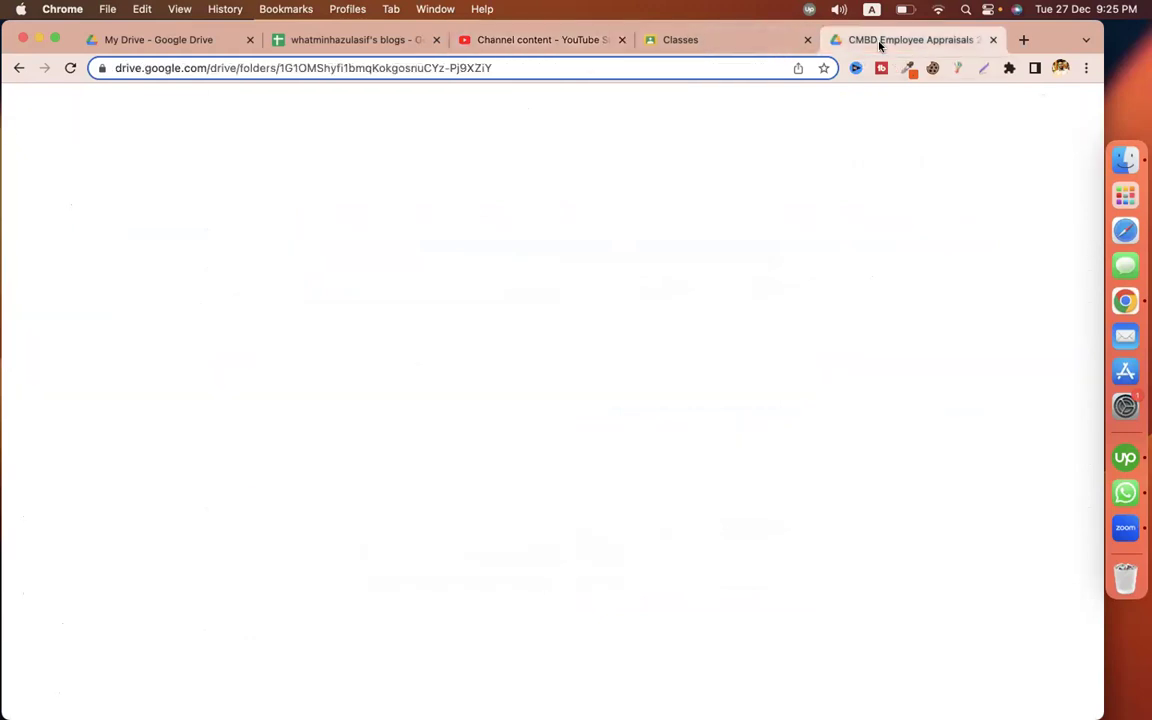
key(super+t)
text(mail.google.com/mail/u/0/)
key(Return)
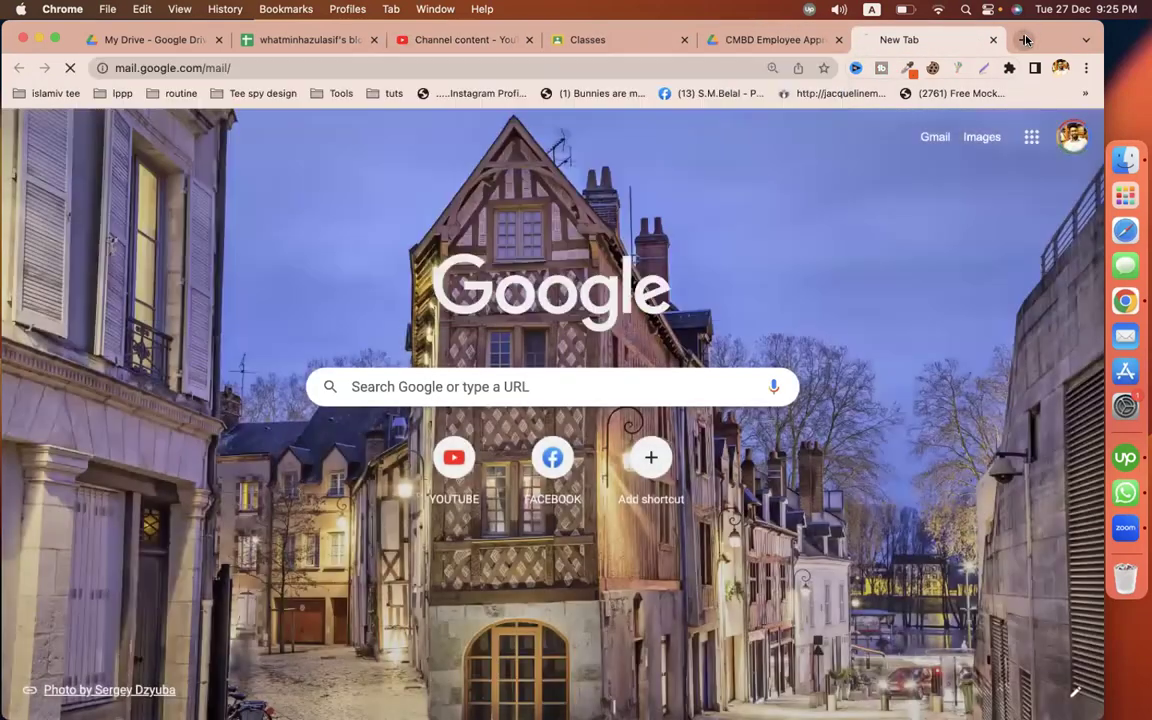
middle_click(760, 40)
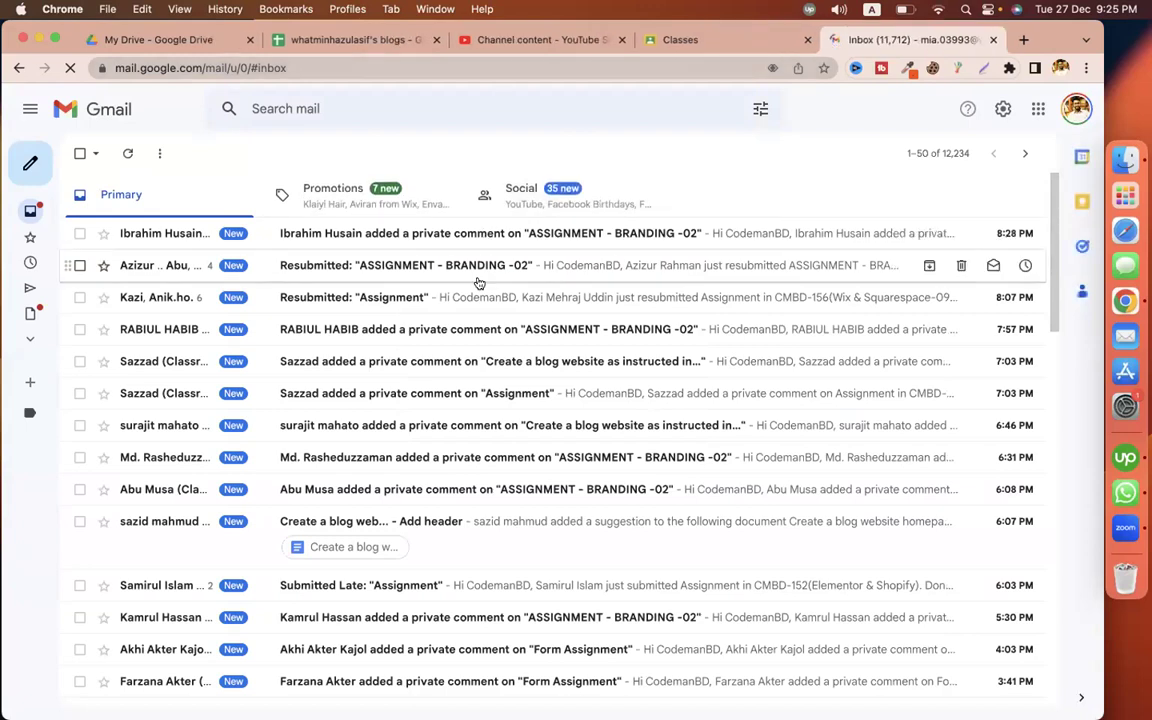
Refresh, open the Z Video Productions email under Promotions, and view price quote #0000001
click(128, 155)
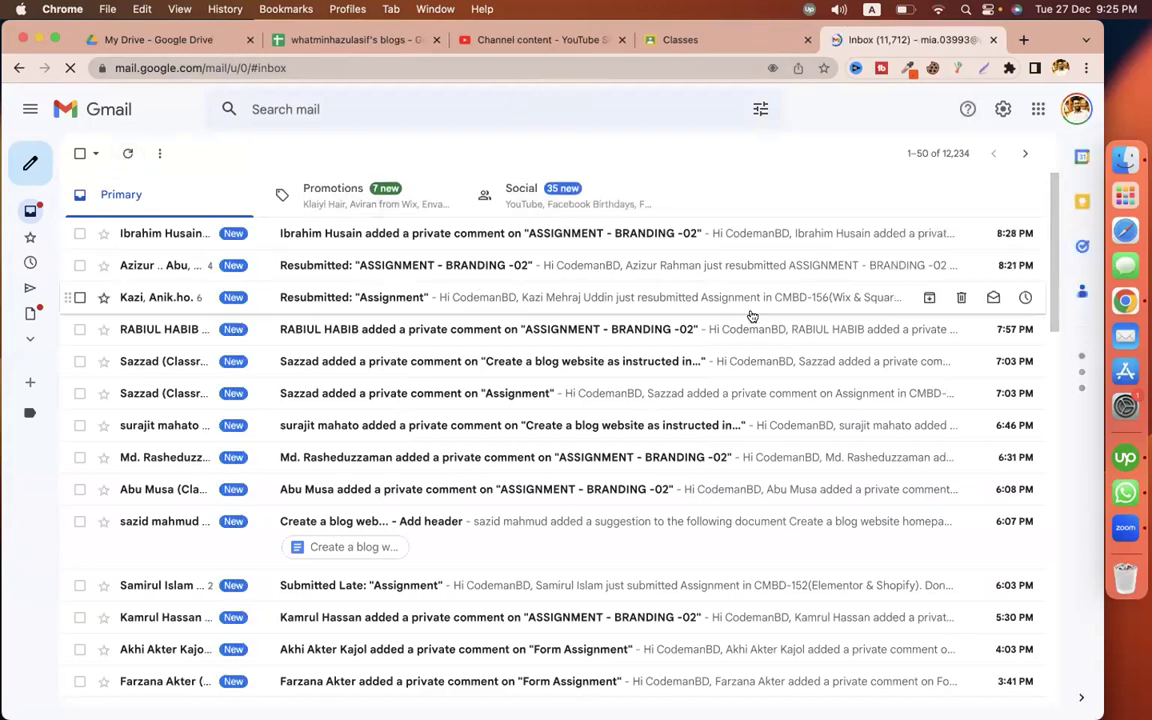
click(404, 196)
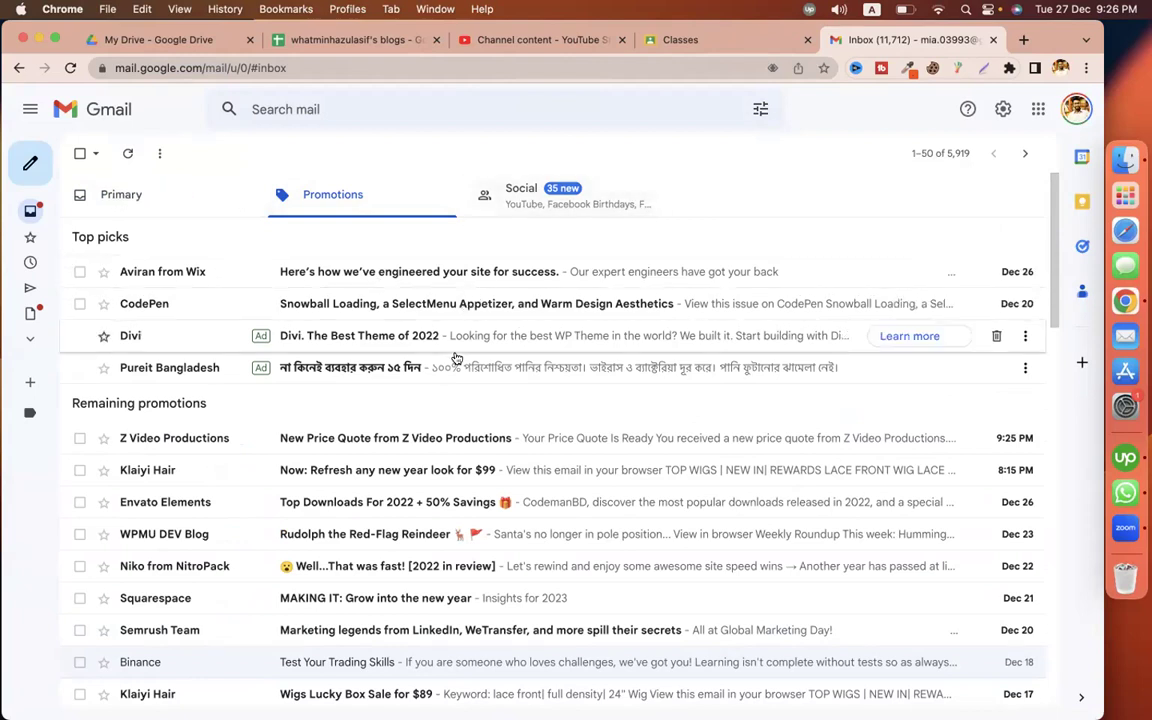
click(423, 438)
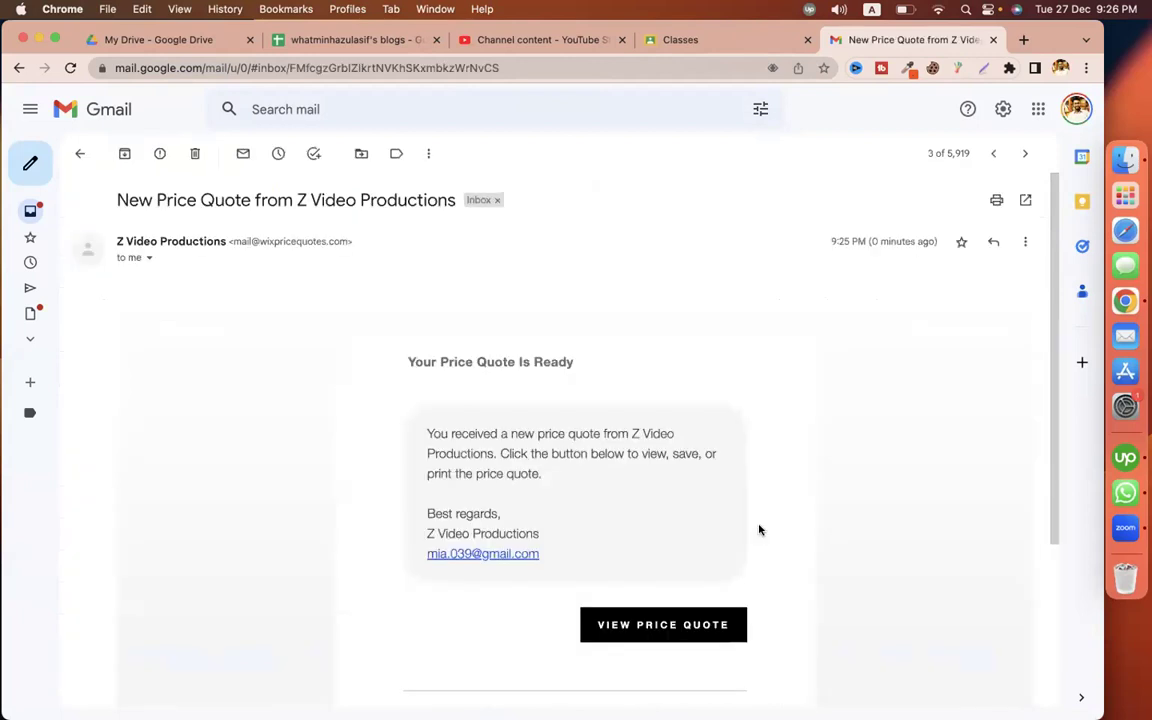
scroll(690, 460, down, 3)
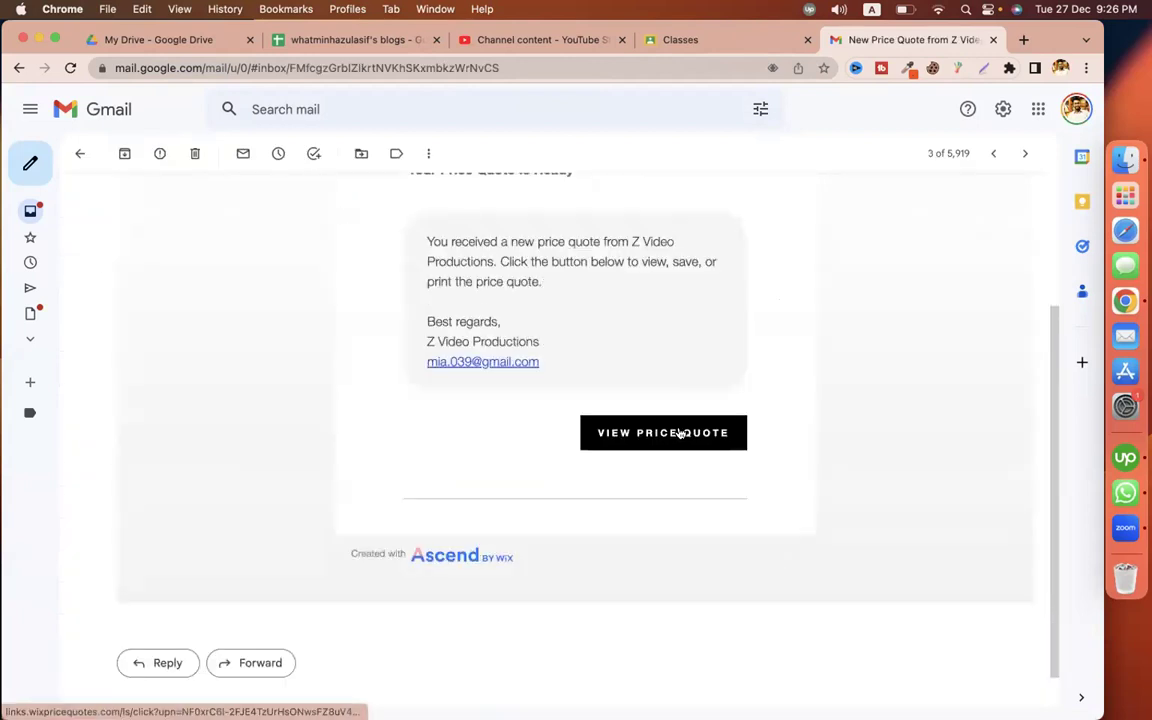
click(678, 432)
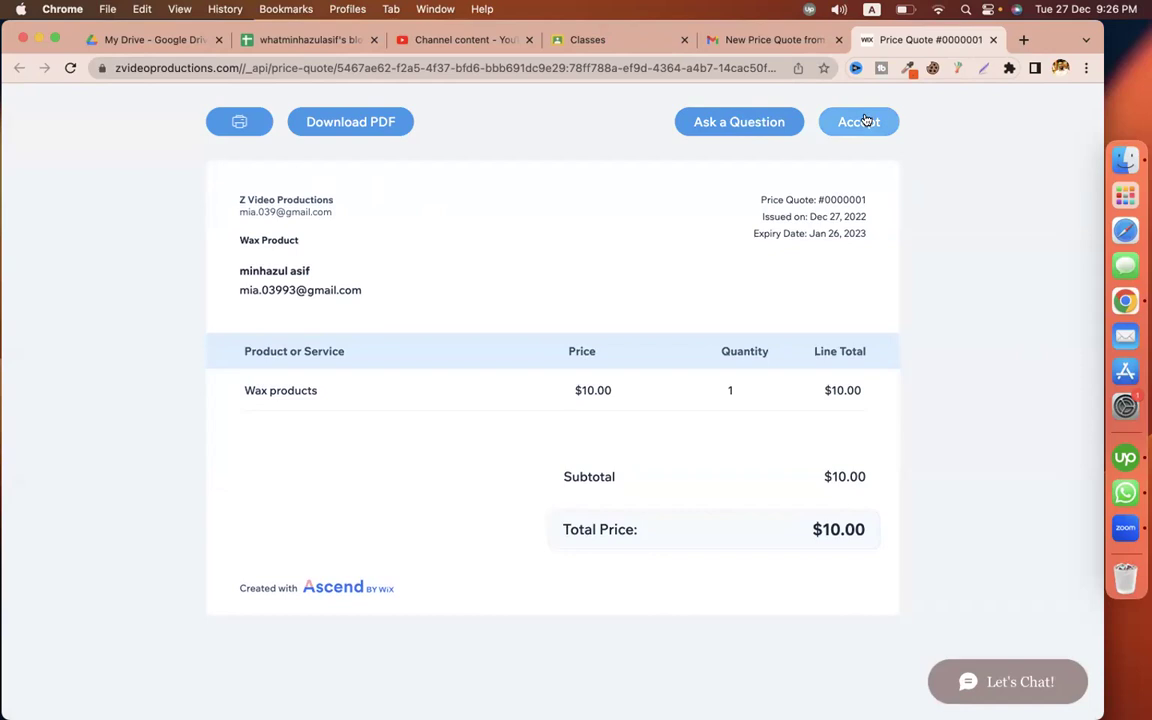
Accept price quote #0000001 as the customer and close the thank-you dialog
click(1060, 67)
click(650, 147)
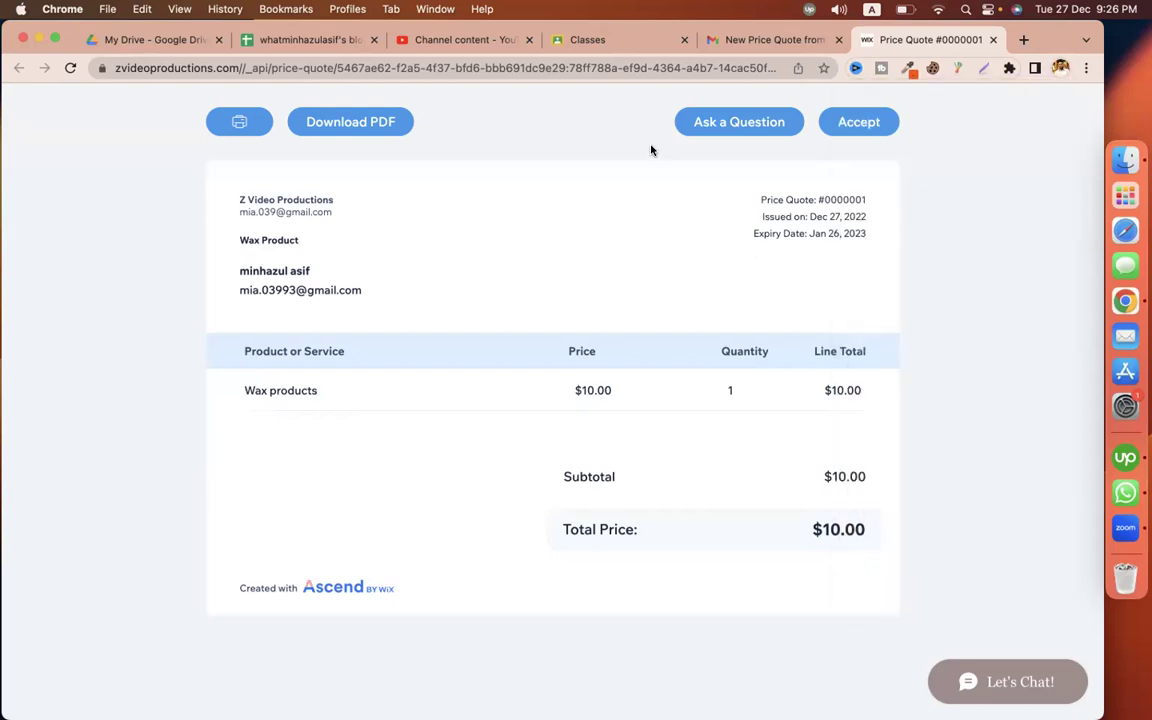
click(861, 121)
click(663, 487)
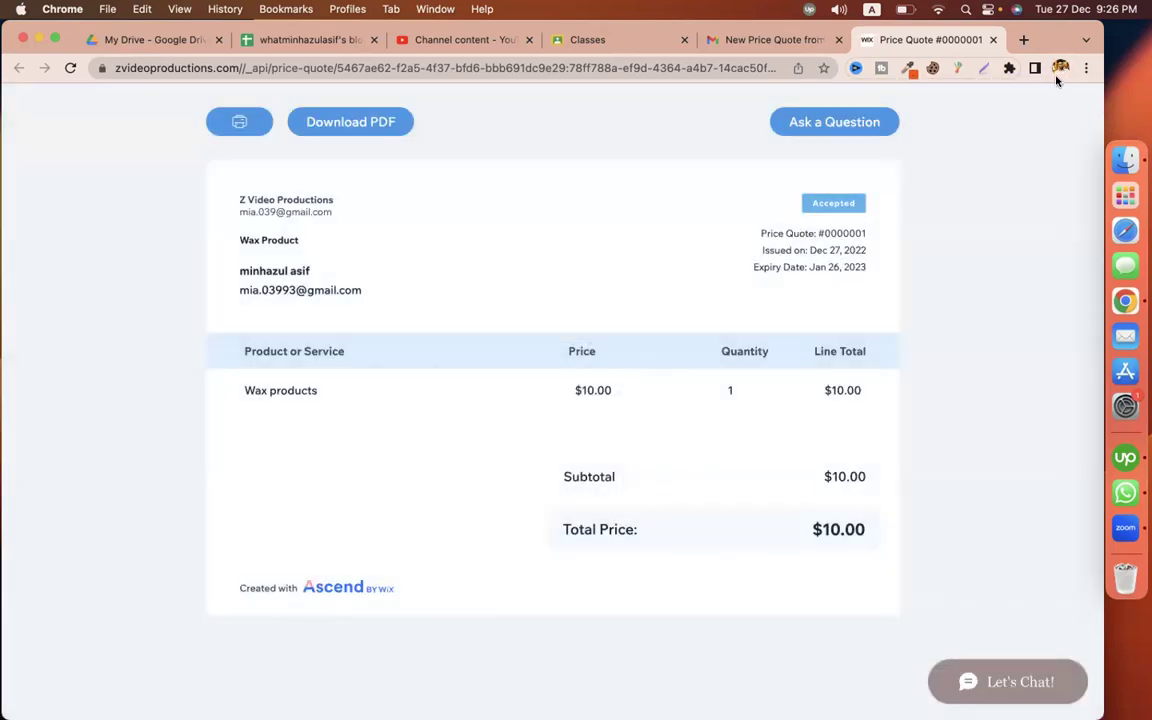
Return to the owner's profile and reload Price Quotes to show 1 Accepted
click(1060, 70)
click(900, 391)
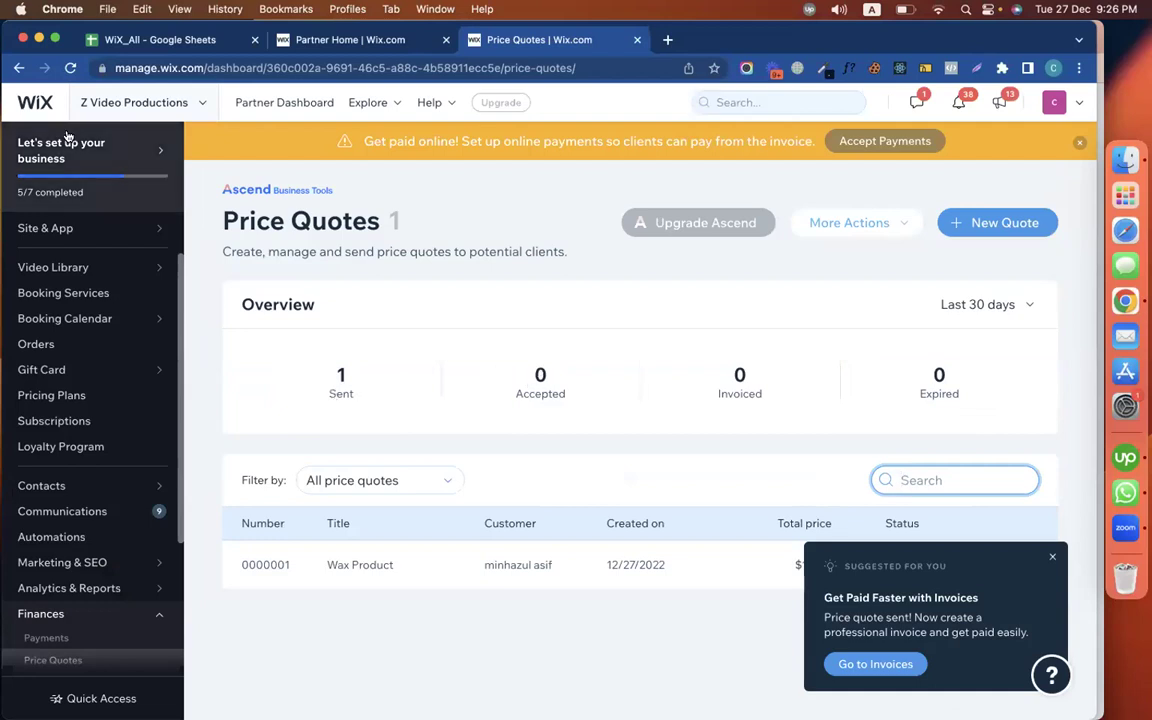
click(68, 67)
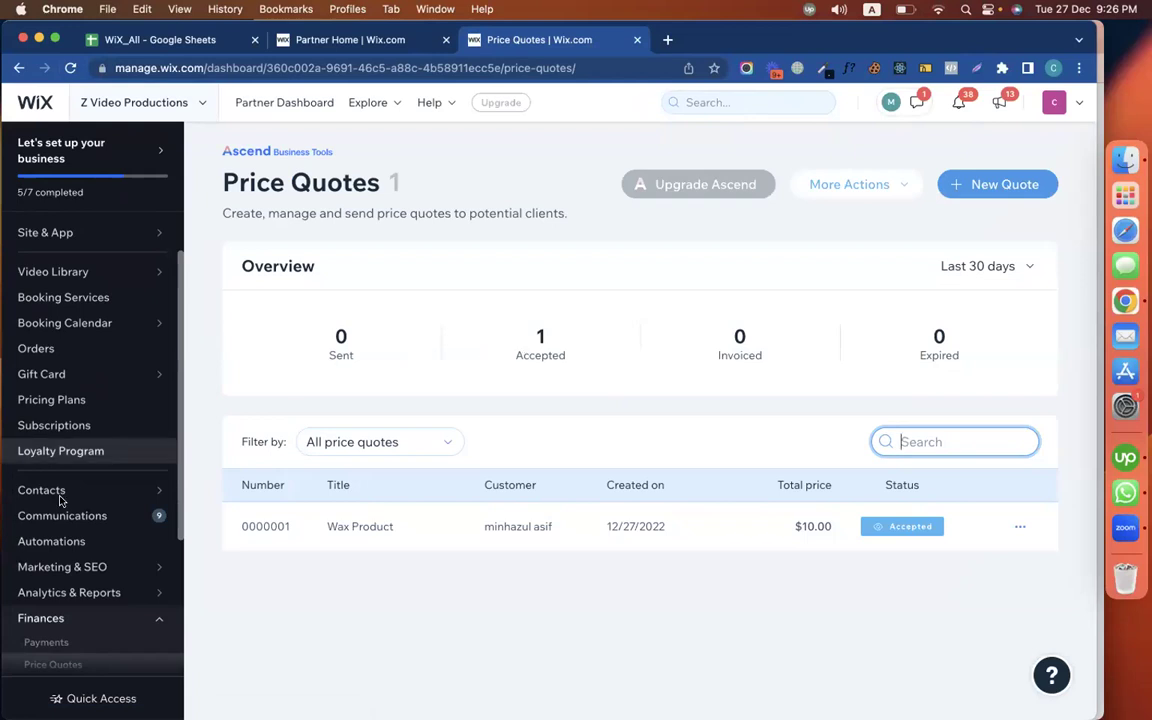
scroll(59, 500, down, 5)
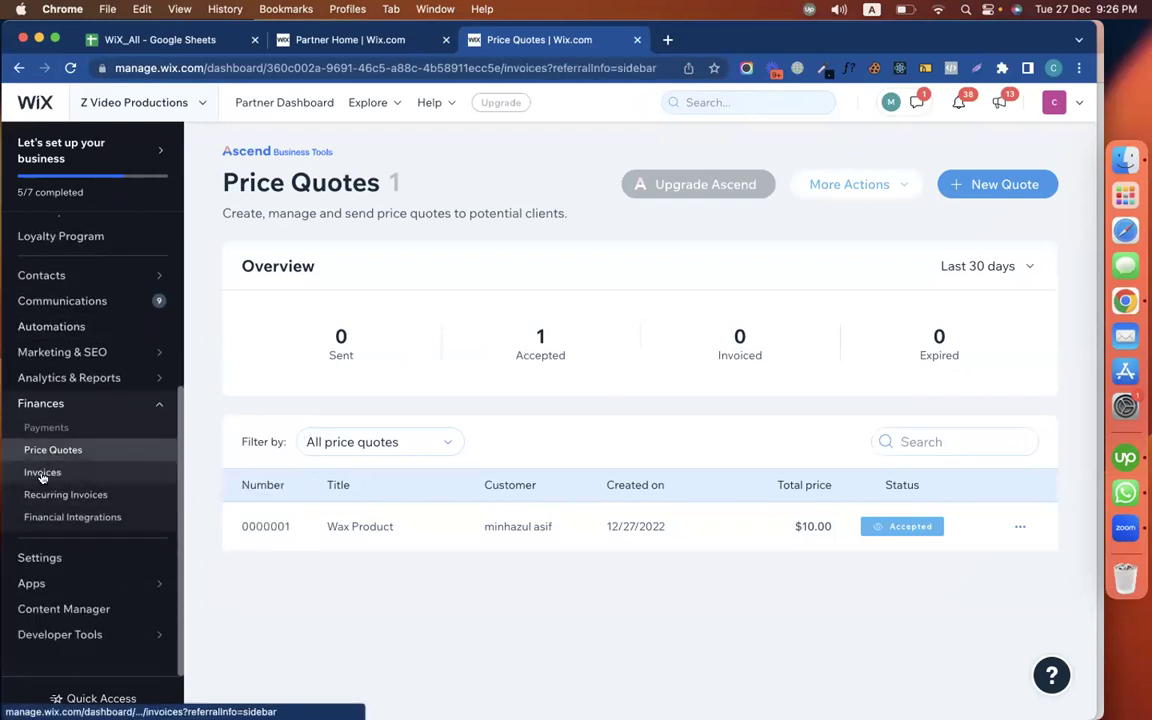
Set up Finances > Invoices, confirm the business info, and reload the stalled new invoice page
click(42, 474)
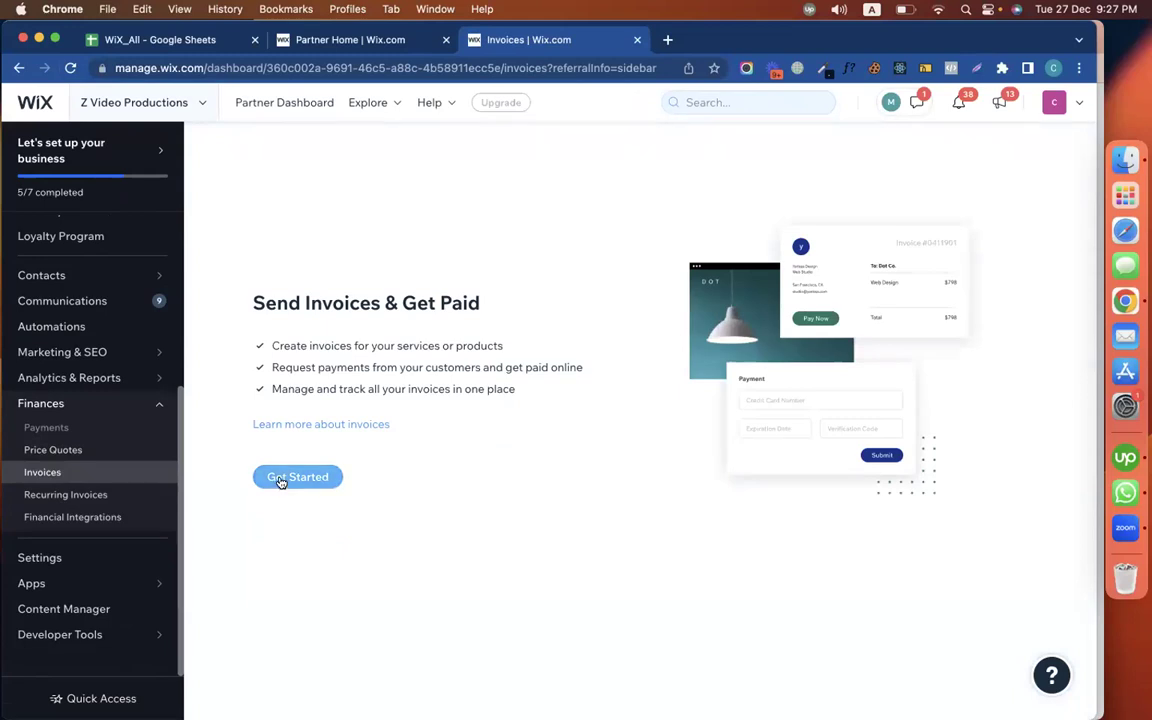
click(281, 478)
click(710, 487)
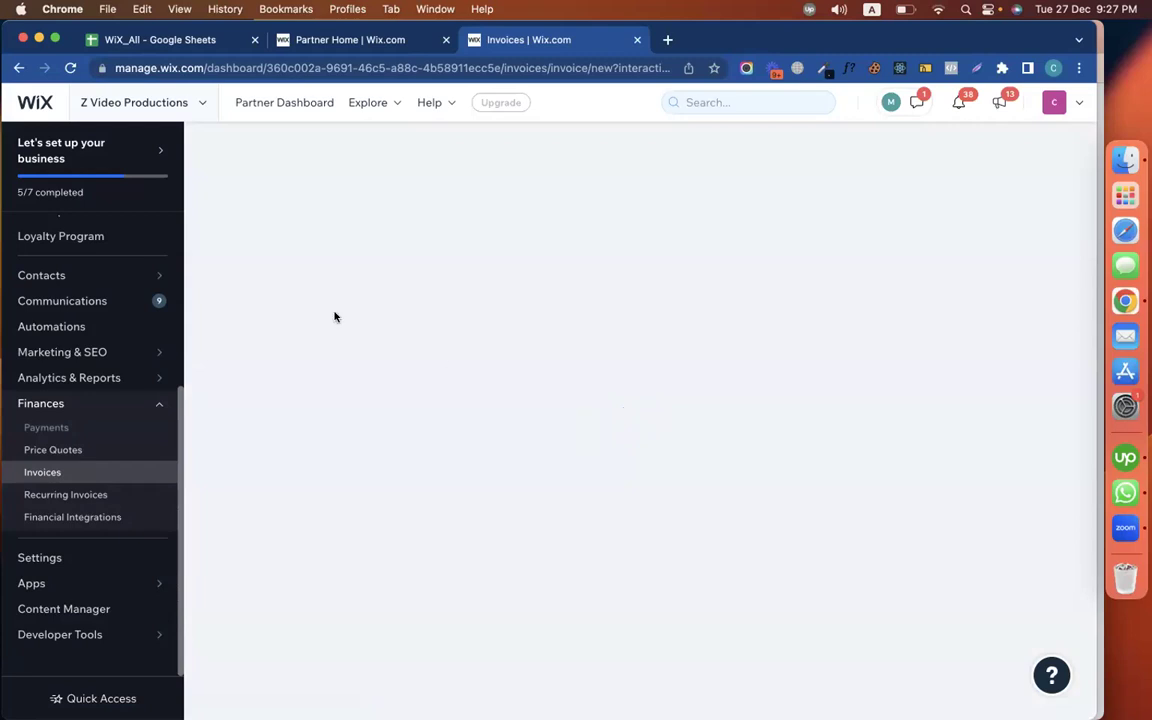
click(72, 67)
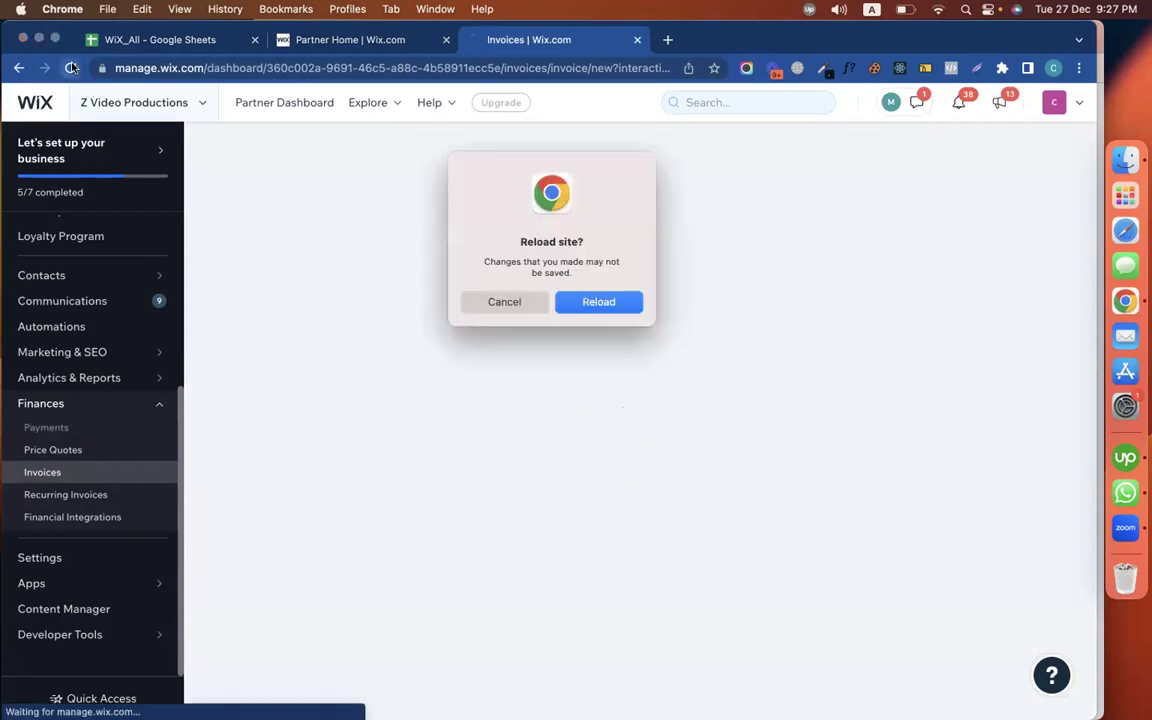
click(540, 312)
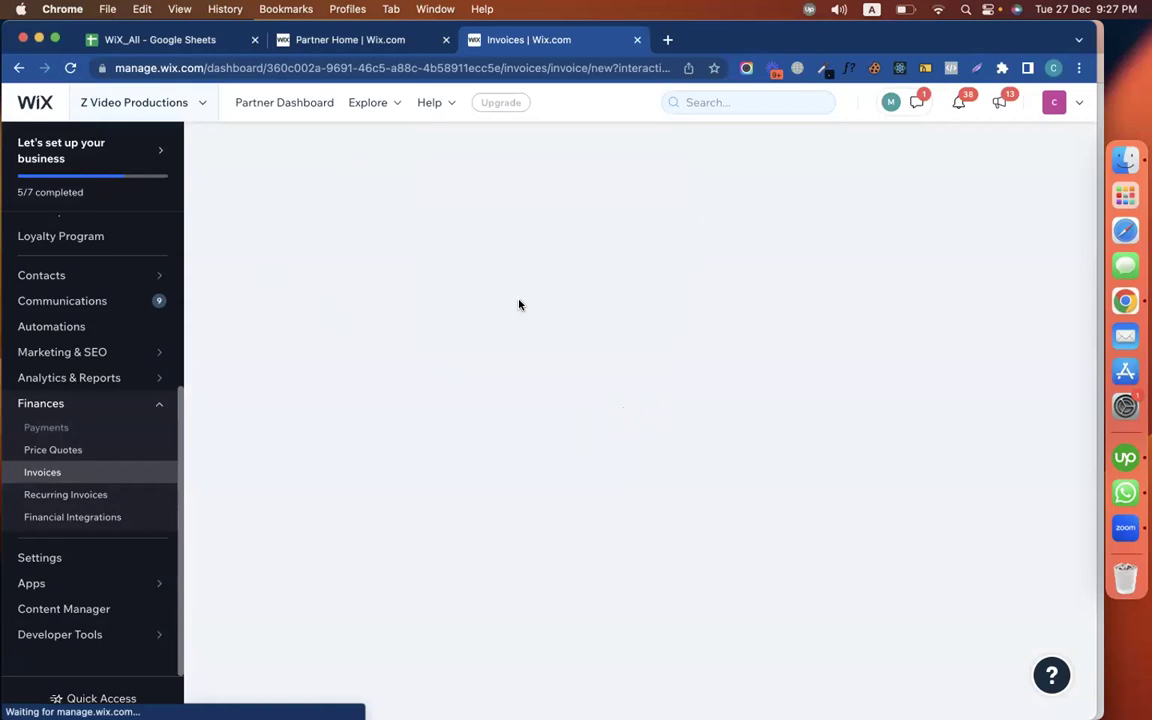
scroll(490, 420, down, 3)
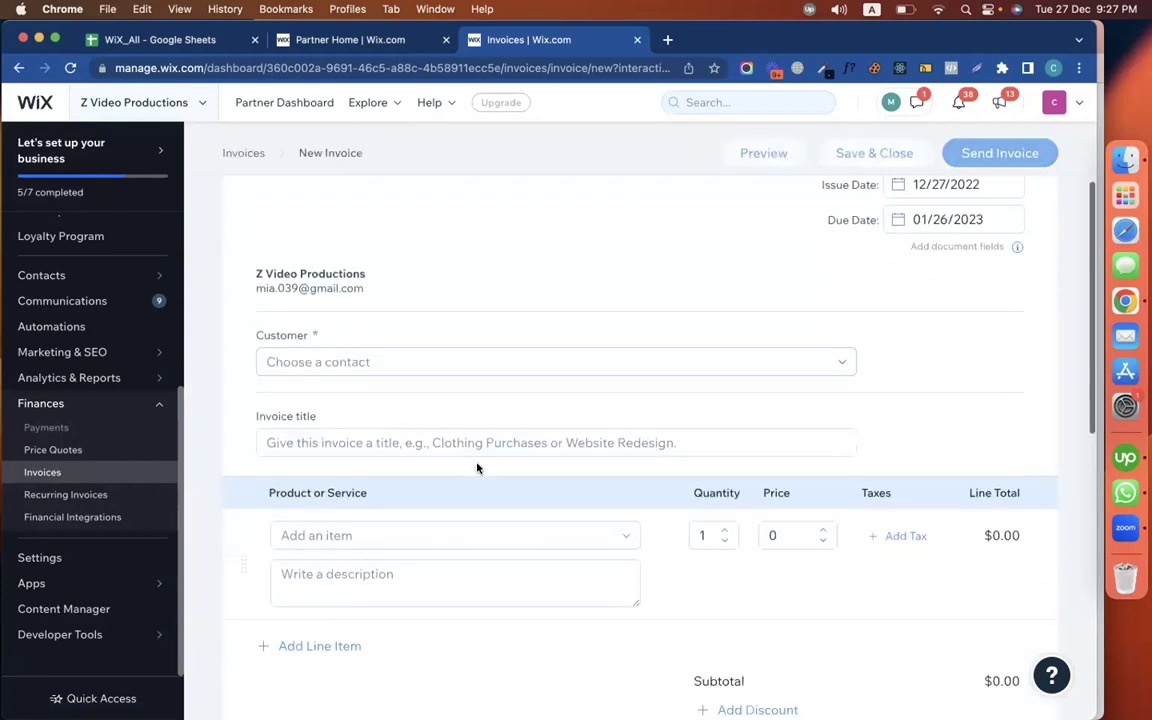
Bill the existing customer contact for Wax products at $10.00 on invoice #0000001
click(478, 362)
scroll(376, 485, down, 3)
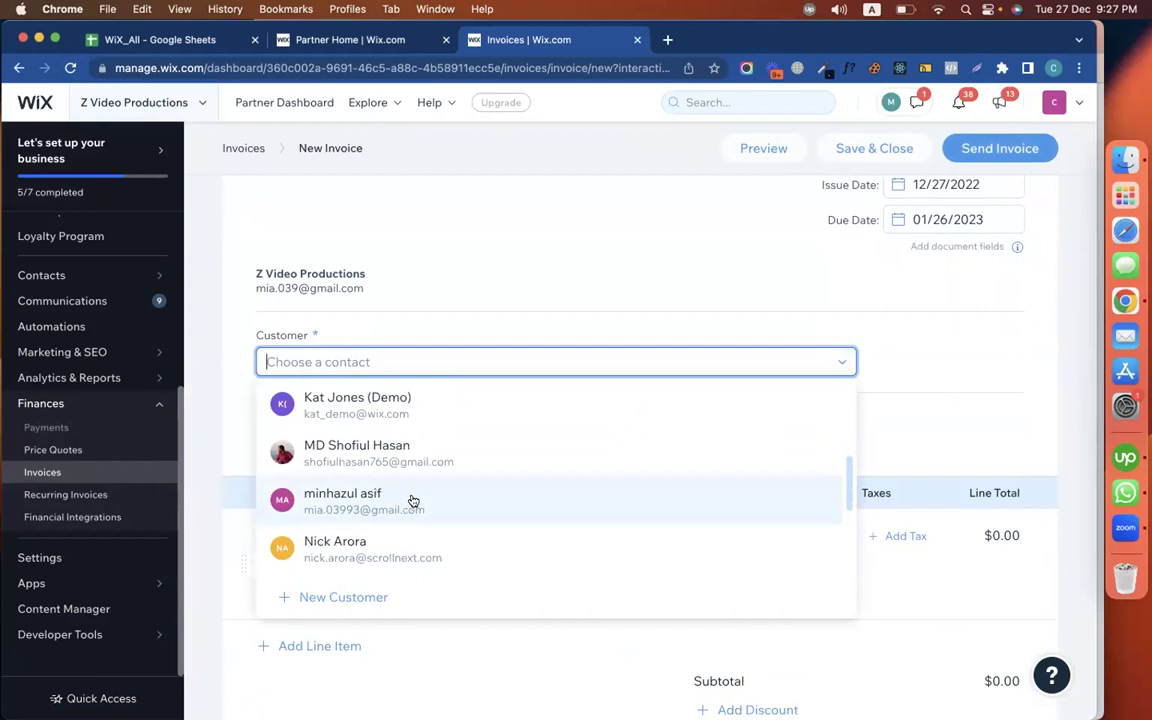
click(413, 500)
scroll(501, 396, down, 4)
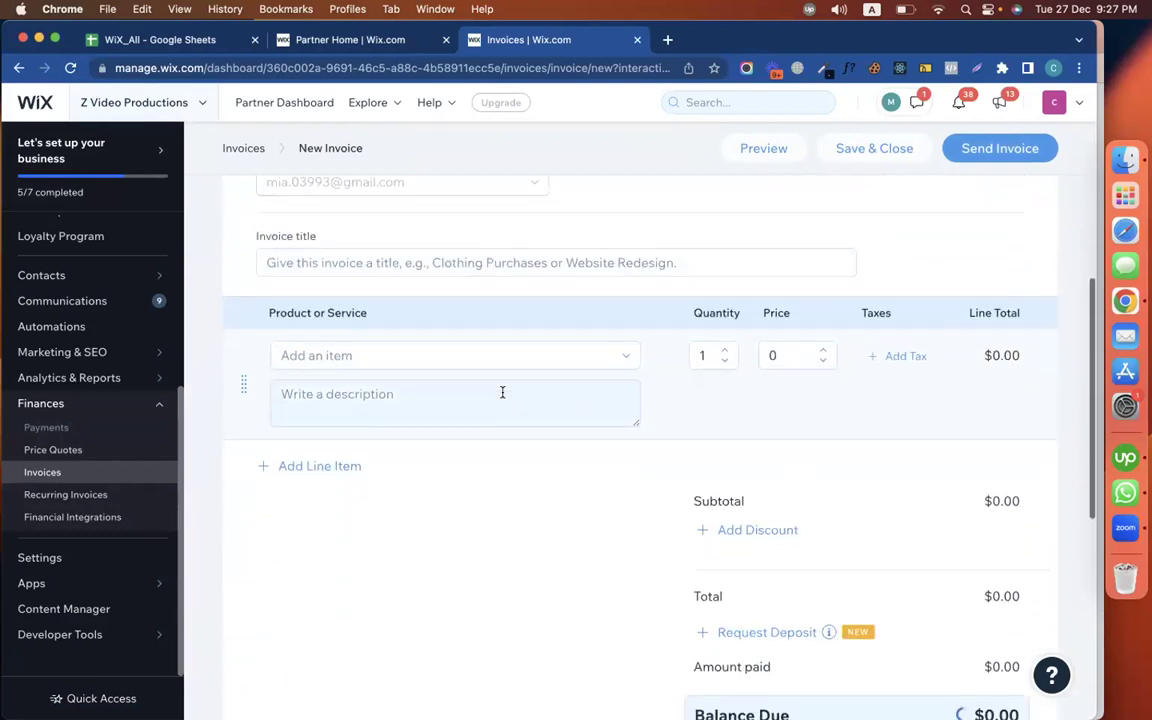
click(427, 339)
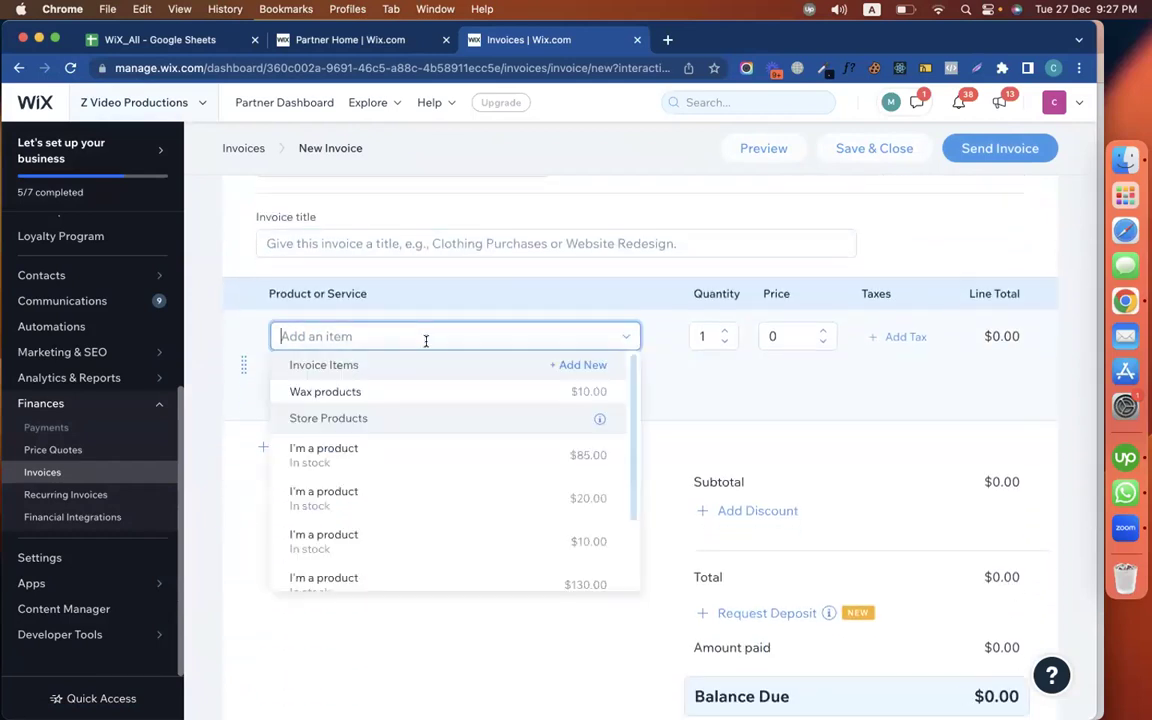
click(370, 392)
scroll(788, 443, down, 3)
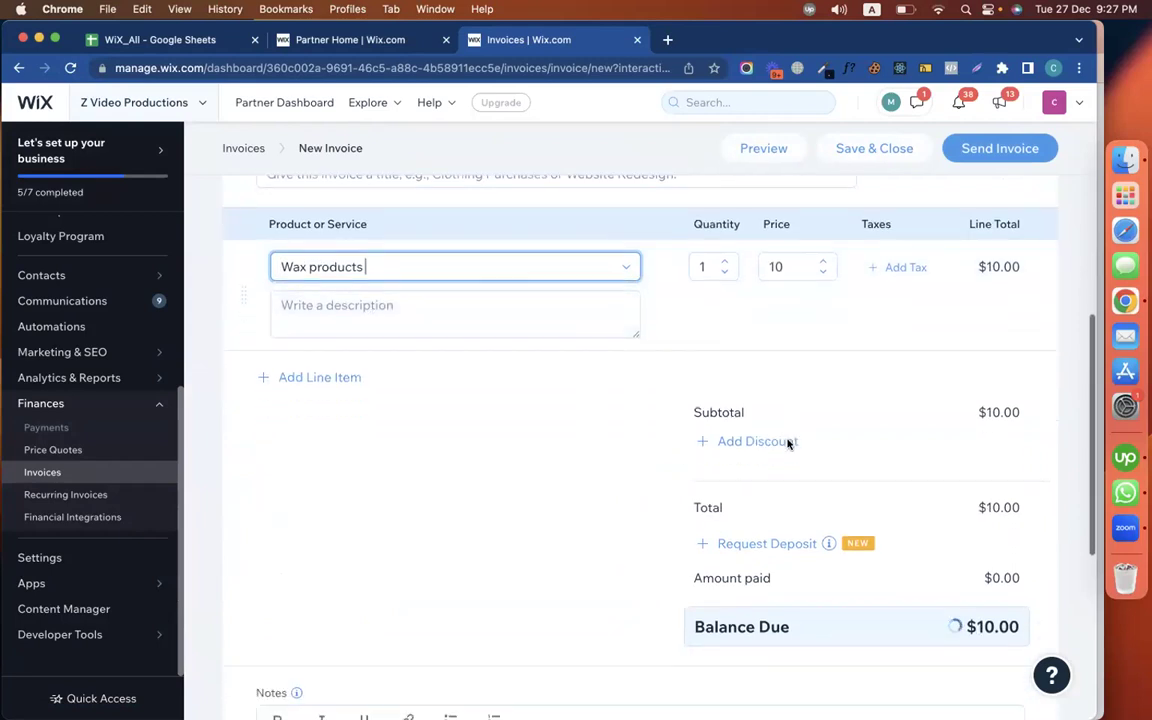
scroll(1003, 399, up, 10)
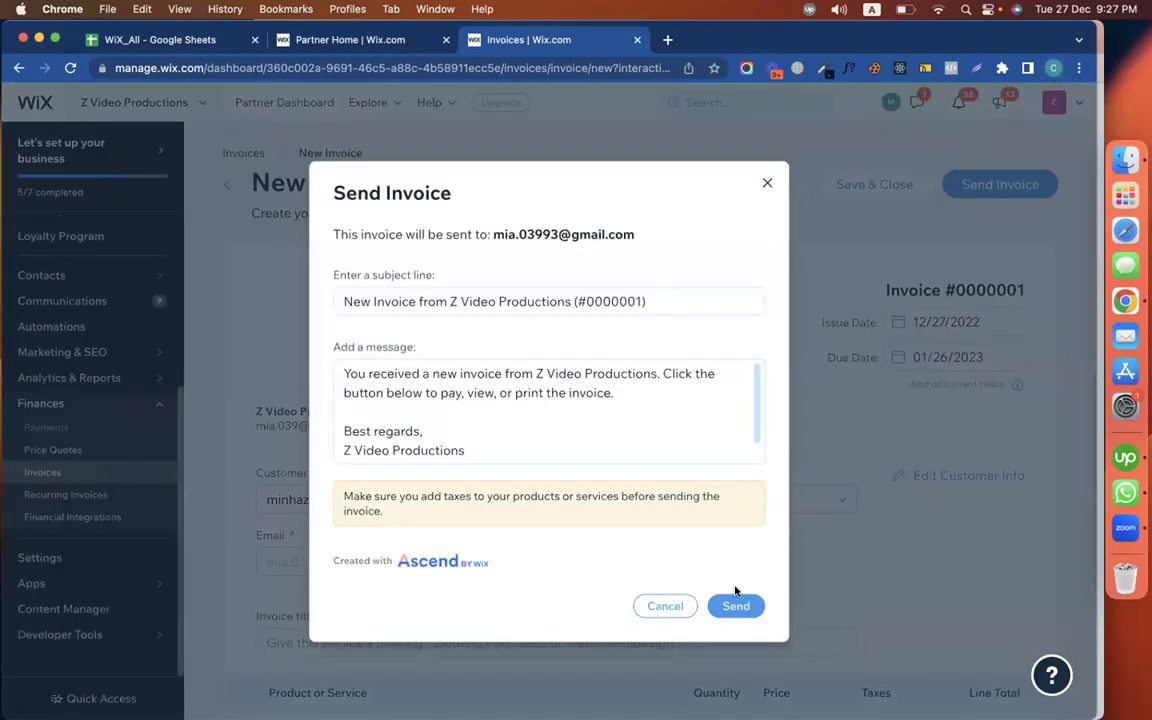
Send invoice #0000001, then switch to the customer's Chrome profile window
click(746, 606)
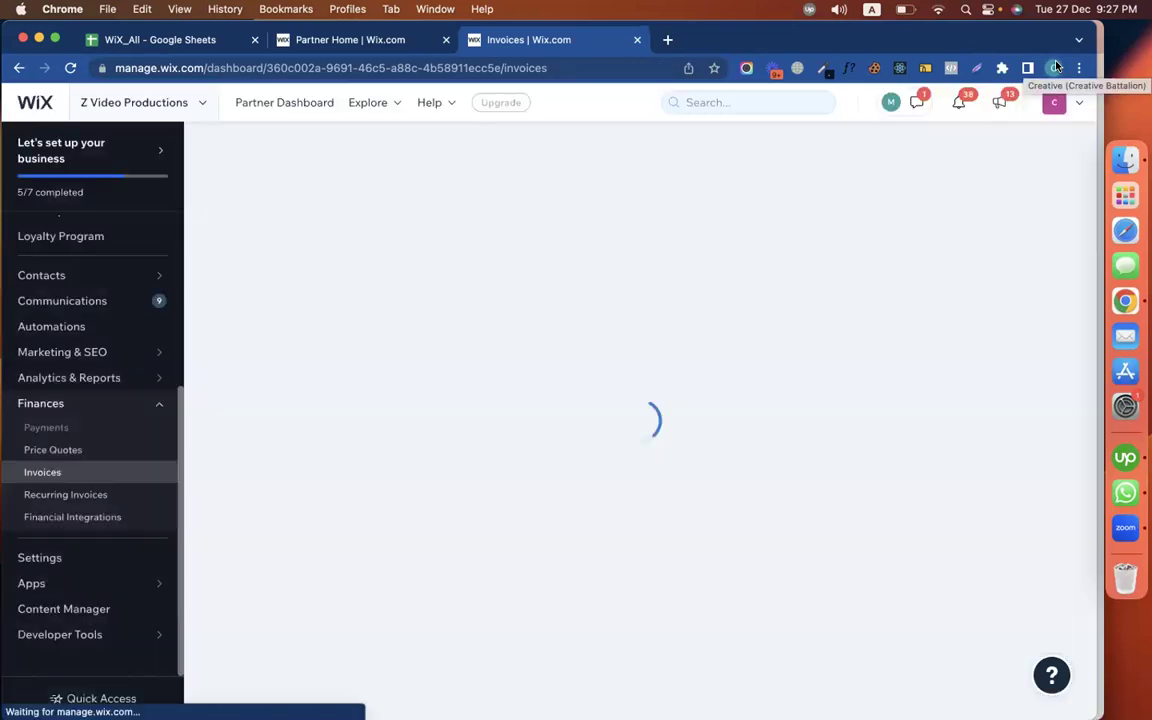
click(1054, 67)
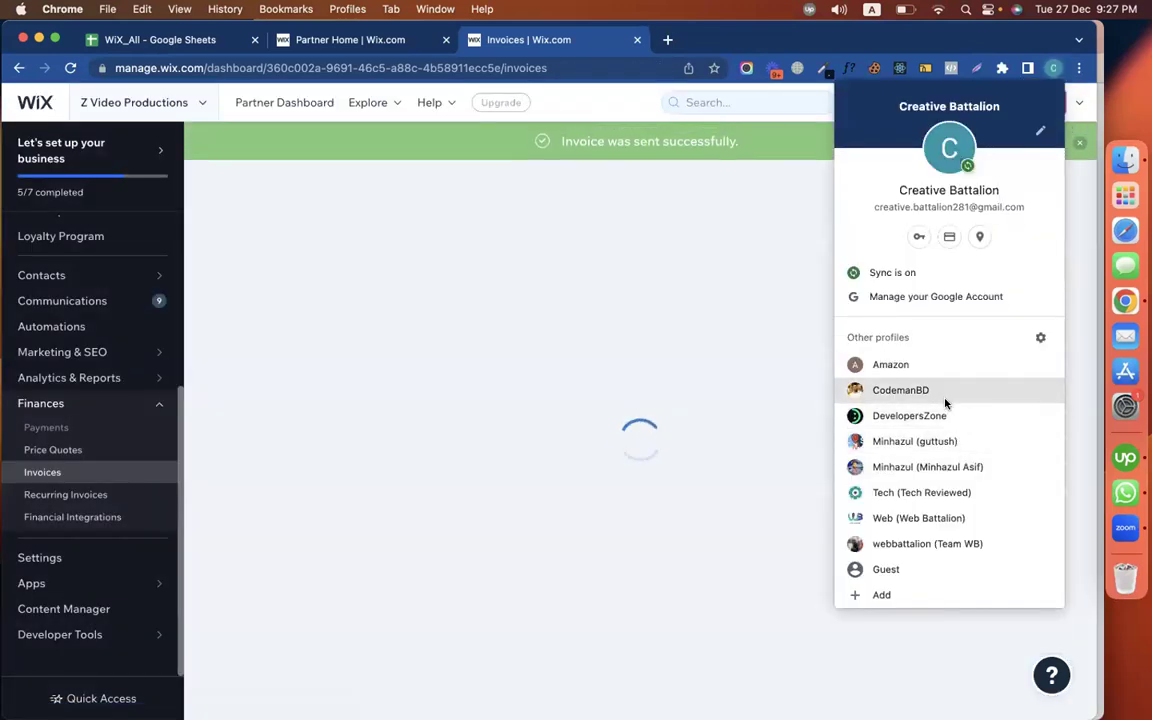
click(905, 390)
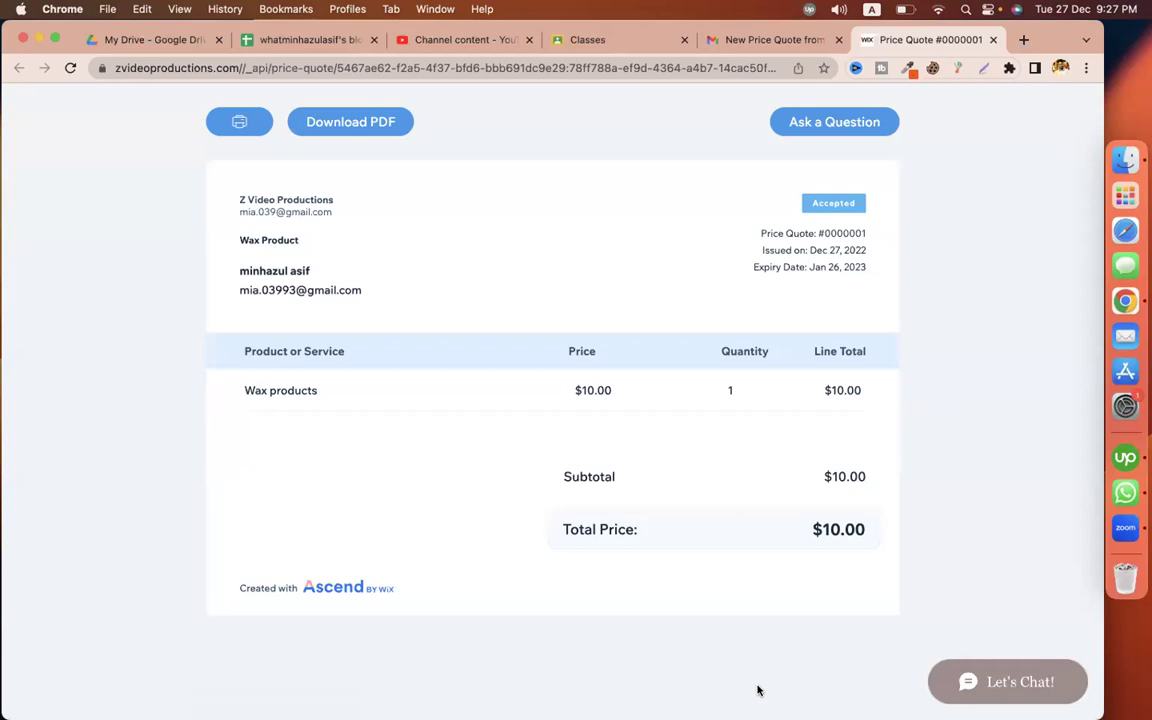
Close the price quote page and go back to the Gmail Primary inbox
click(716, 40)
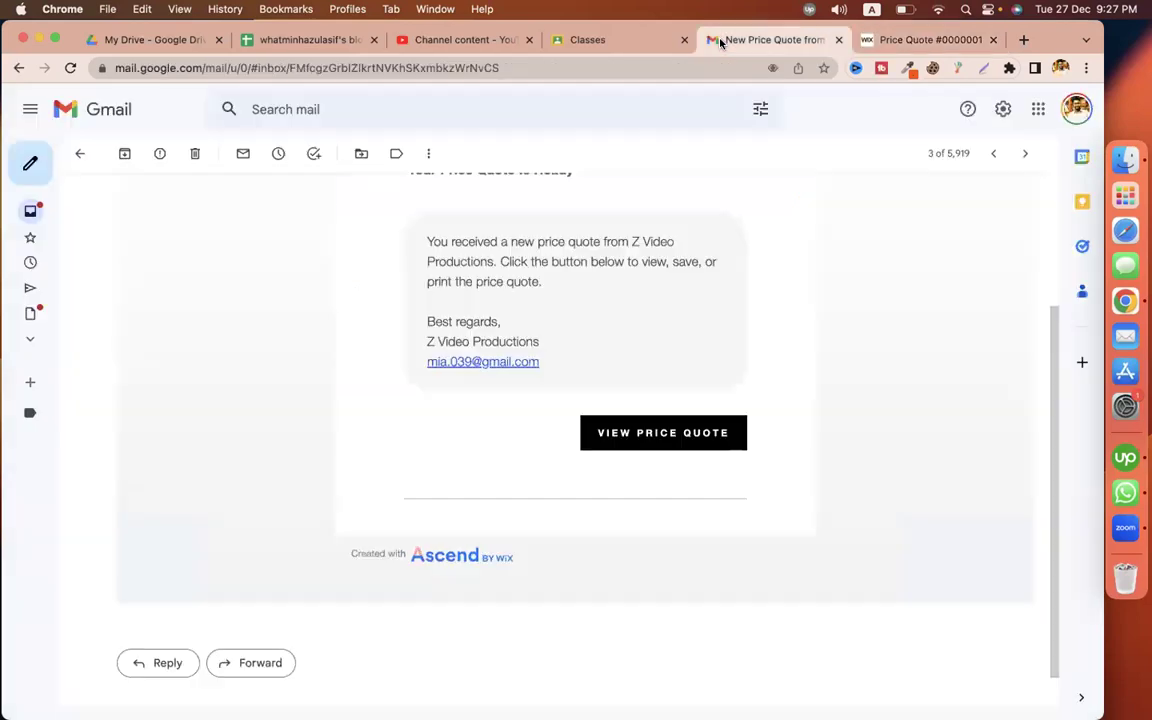
click(992, 40)
scroll(419, 290, up, 3)
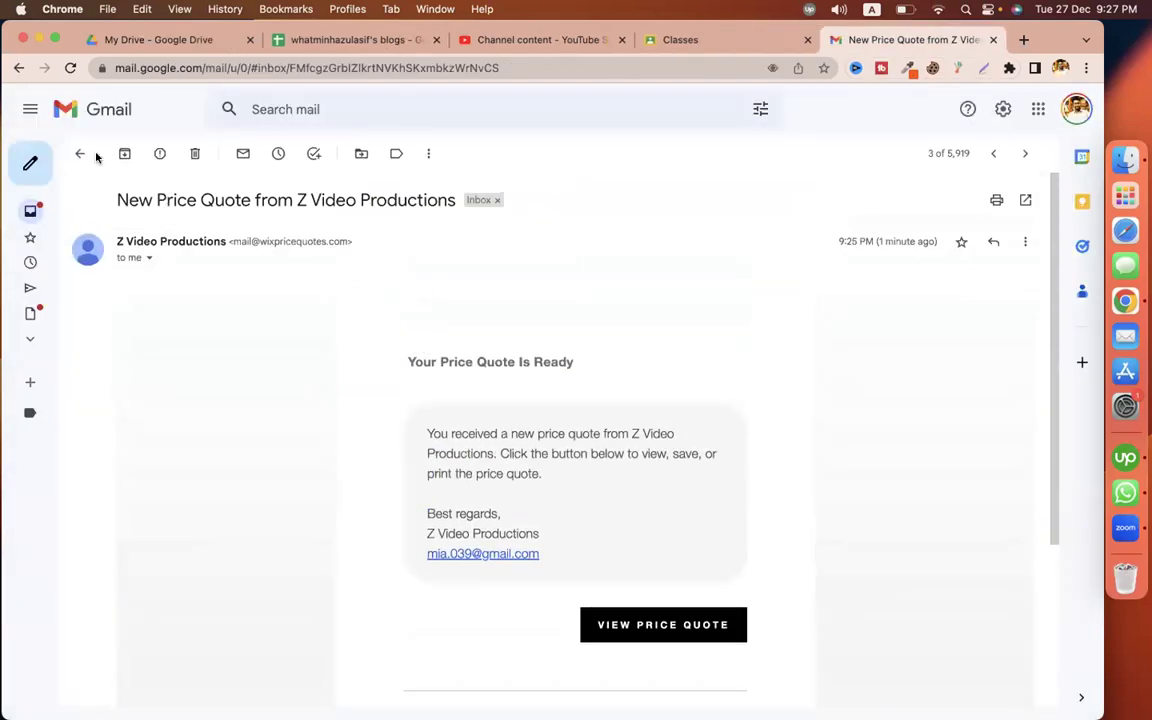
click(80, 154)
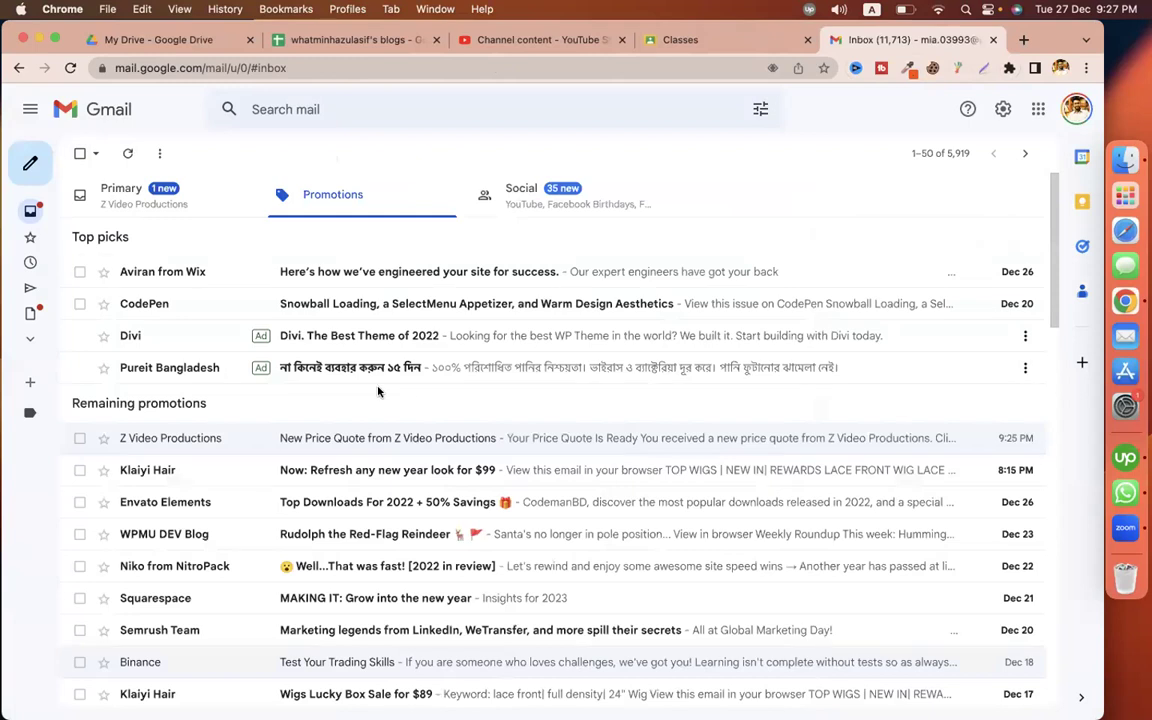
click(125, 190)
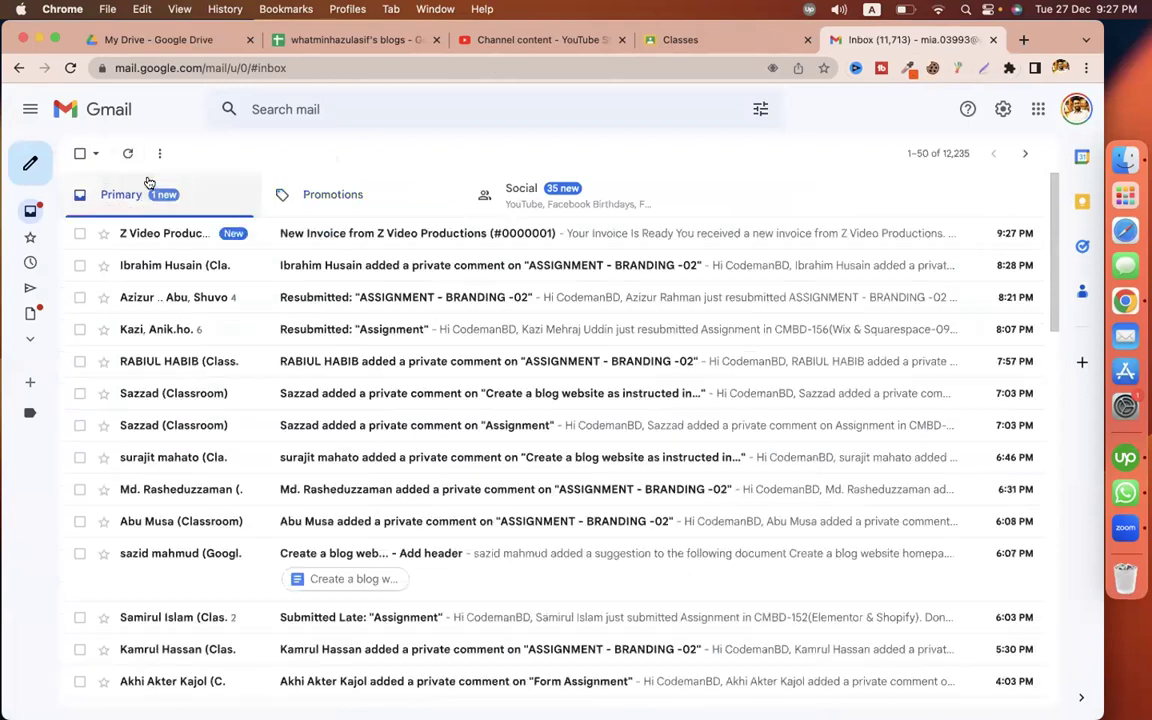
Open the Z Video Productions invoice email and review the linked Invoice #0000001
click(371, 233)
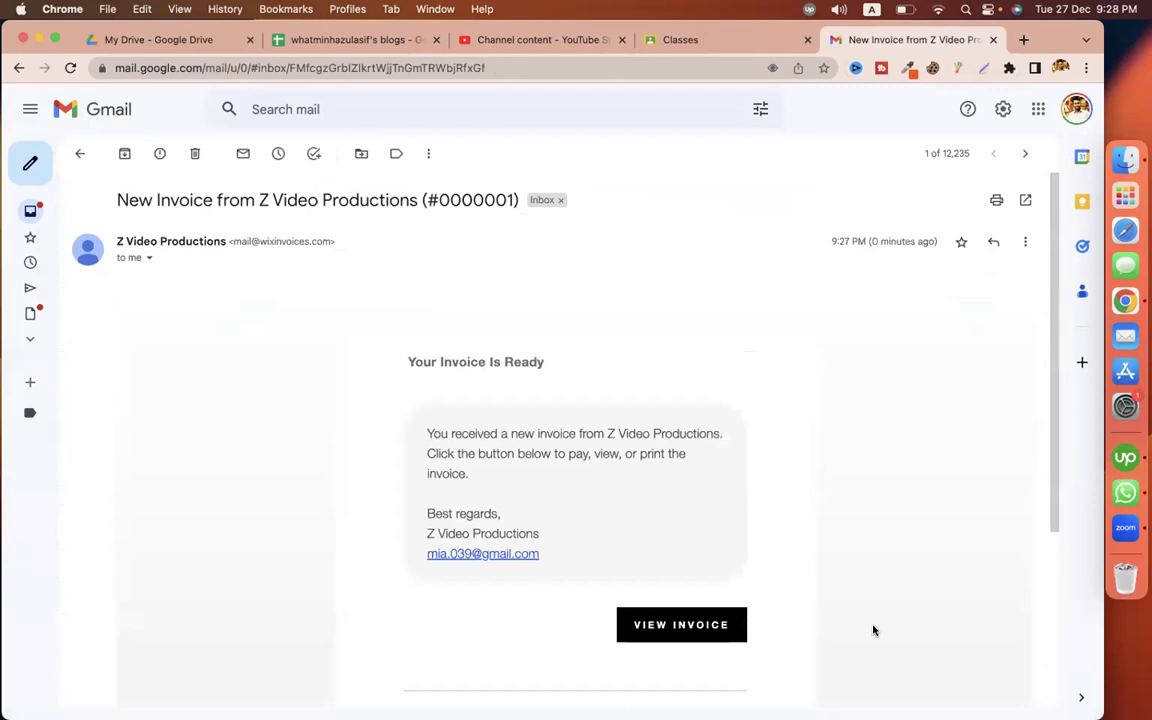
click(736, 630)
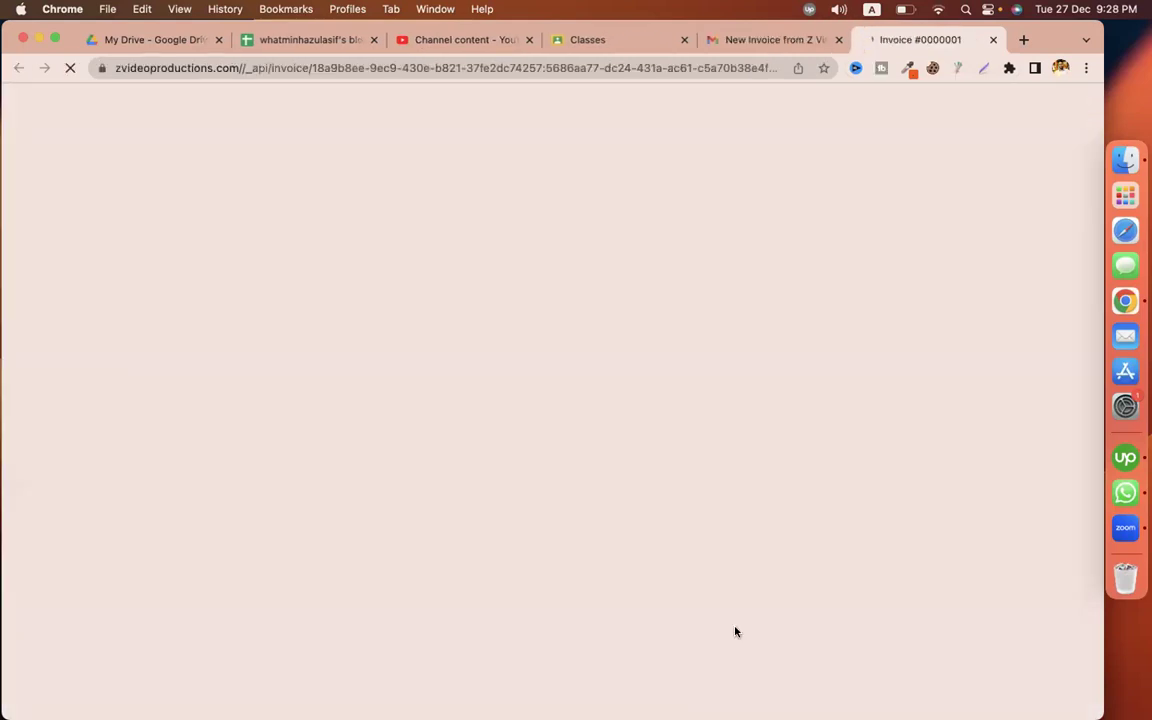
scroll(925, 462, down, 2)
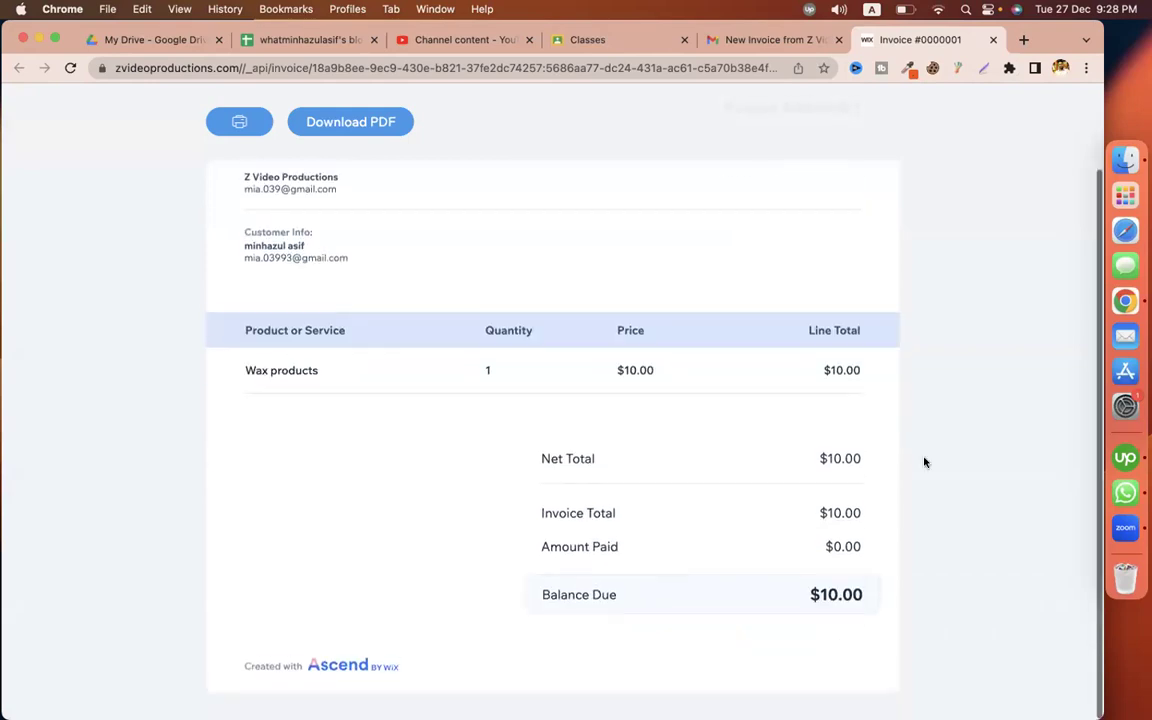
scroll(918, 416, up, 2)
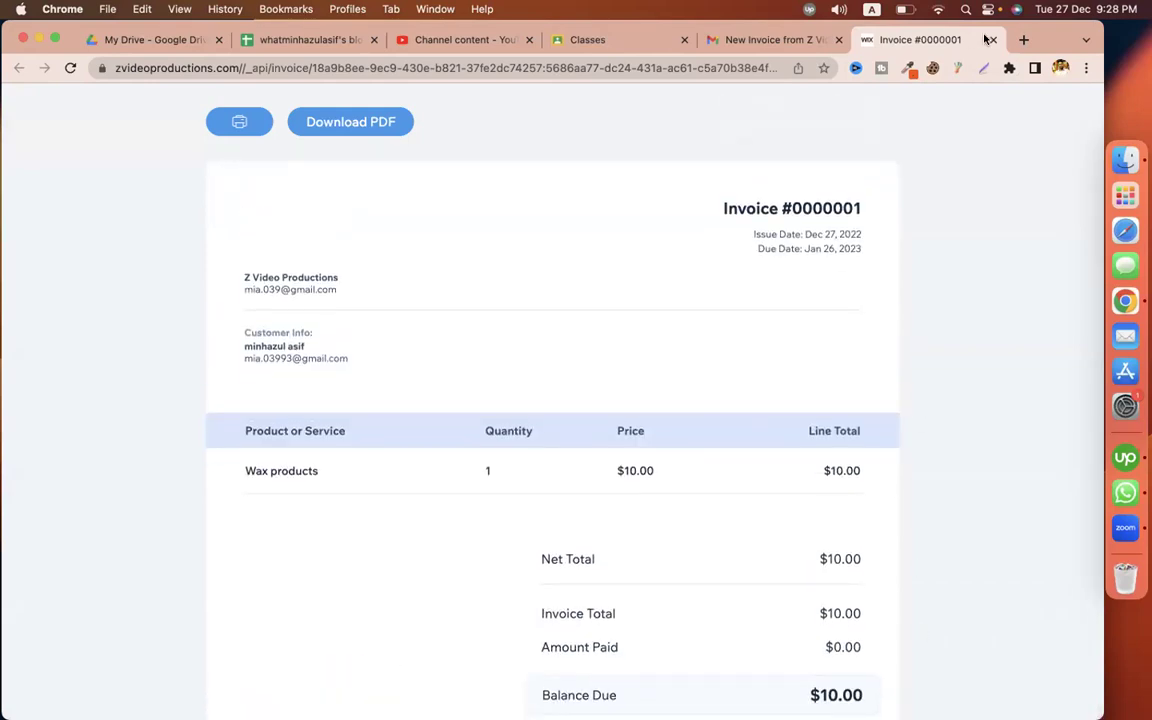
click(993, 40)
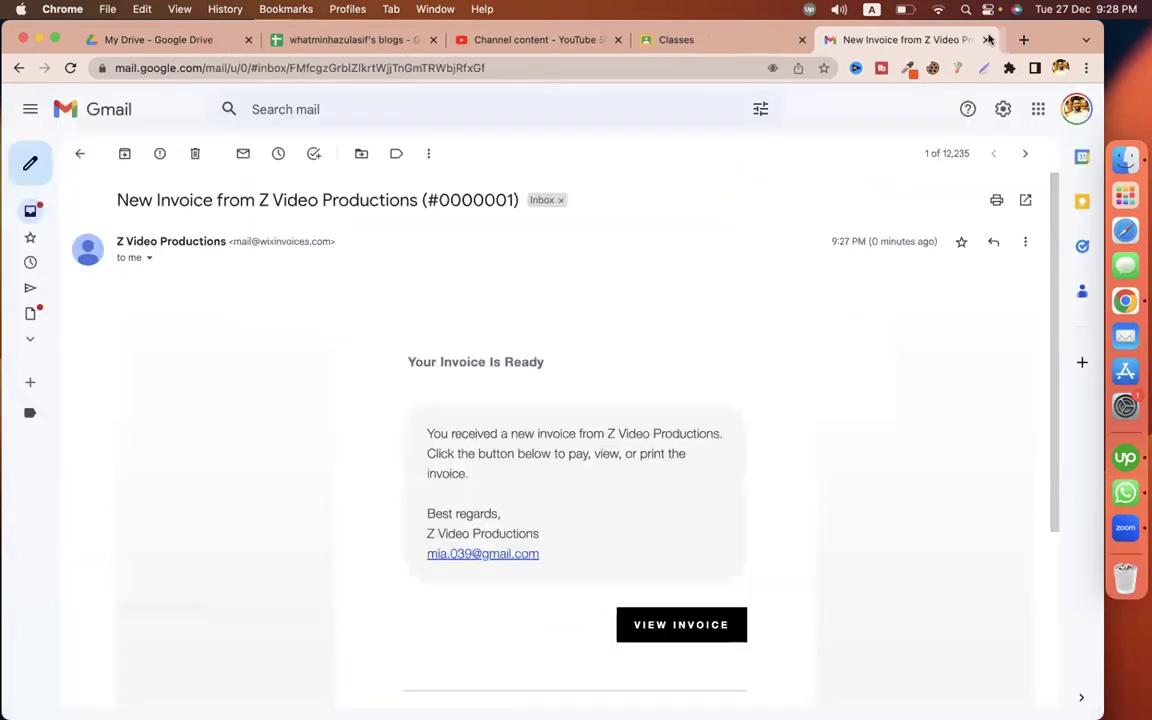
Switch to the other Chrome profile's window and show the WiX_All spreadsheet
click(1060, 68)
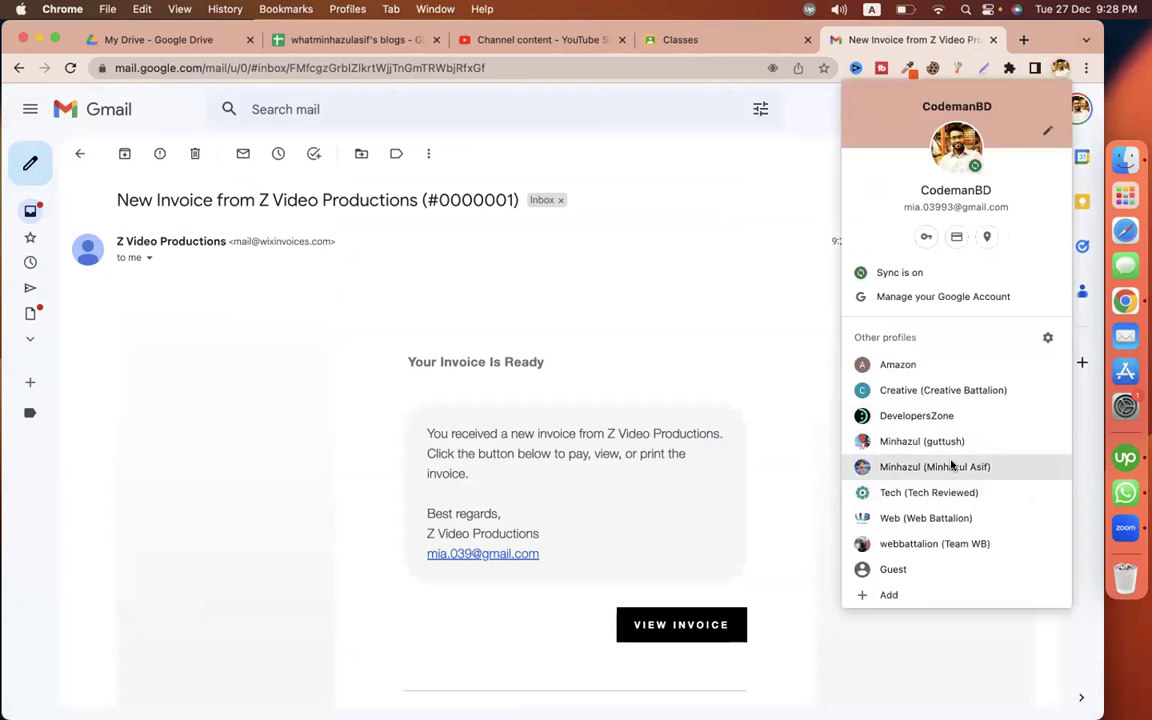
click(928, 392)
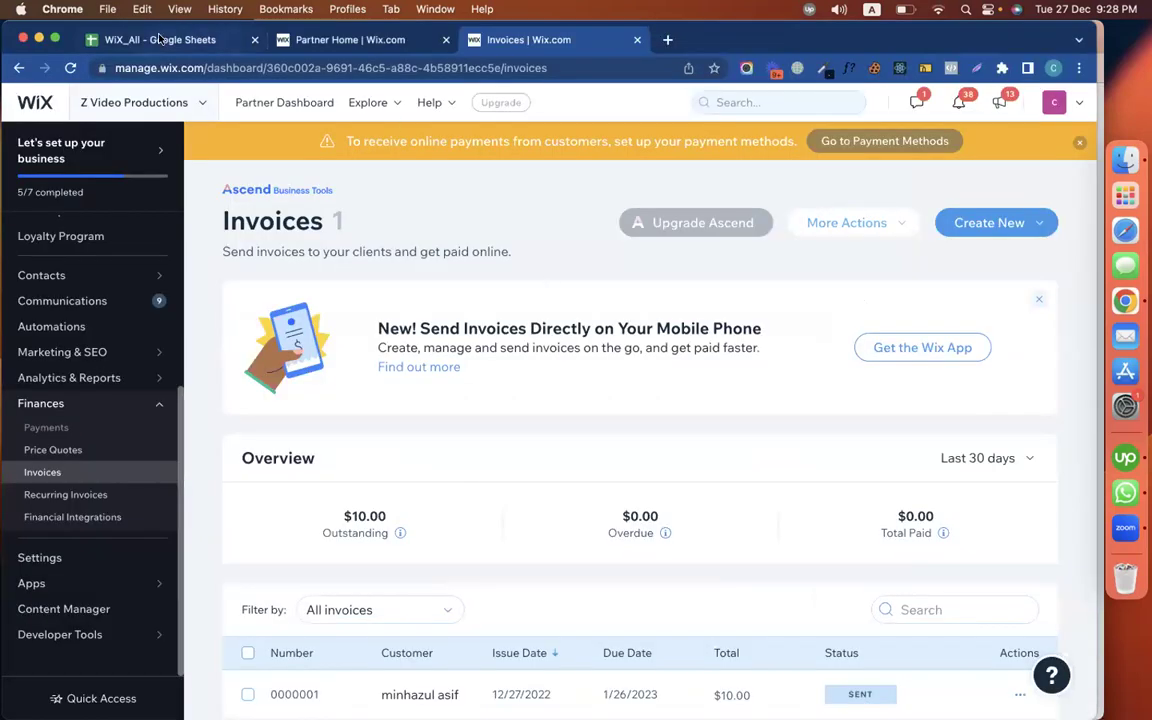
click(146, 38)
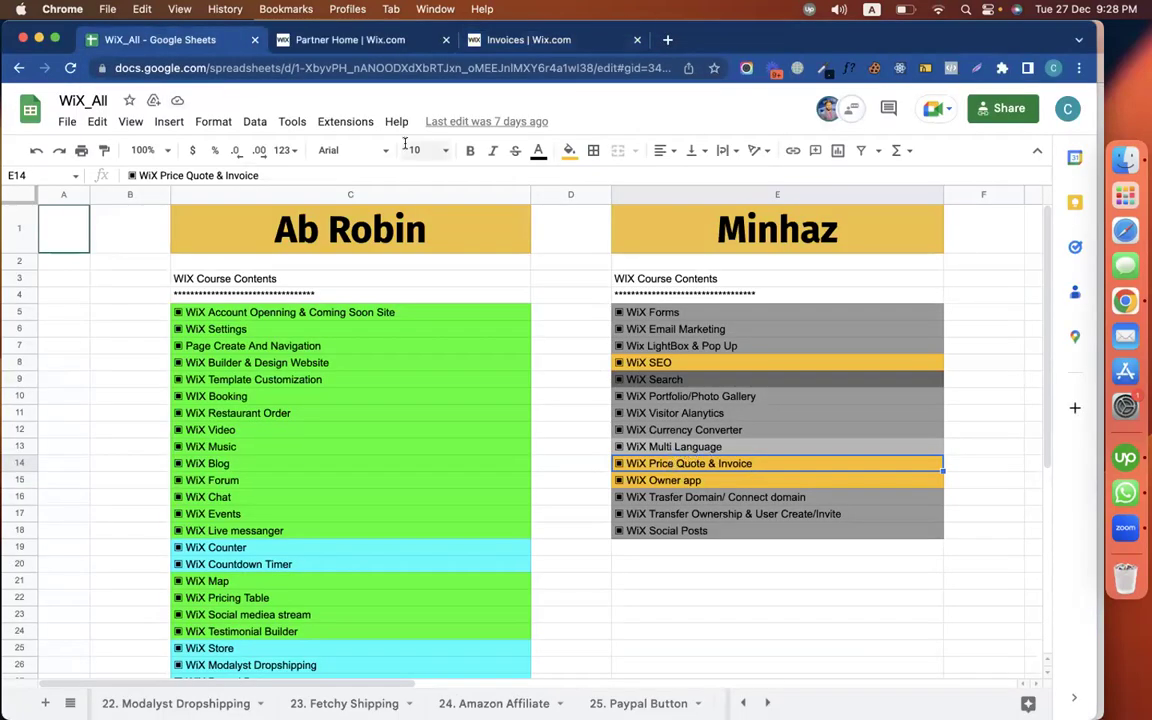
Shade cell E14, WiX Price Quote & Invoice, dark grey after first trying yellow
click(568, 150)
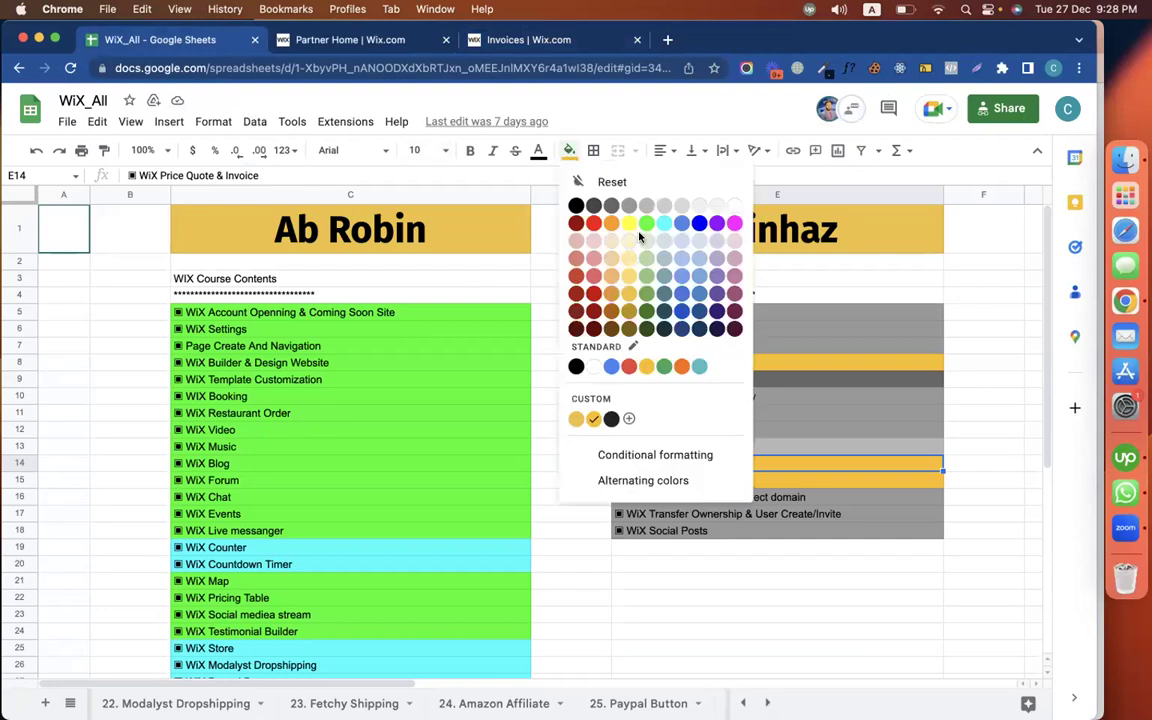
click(629, 222)
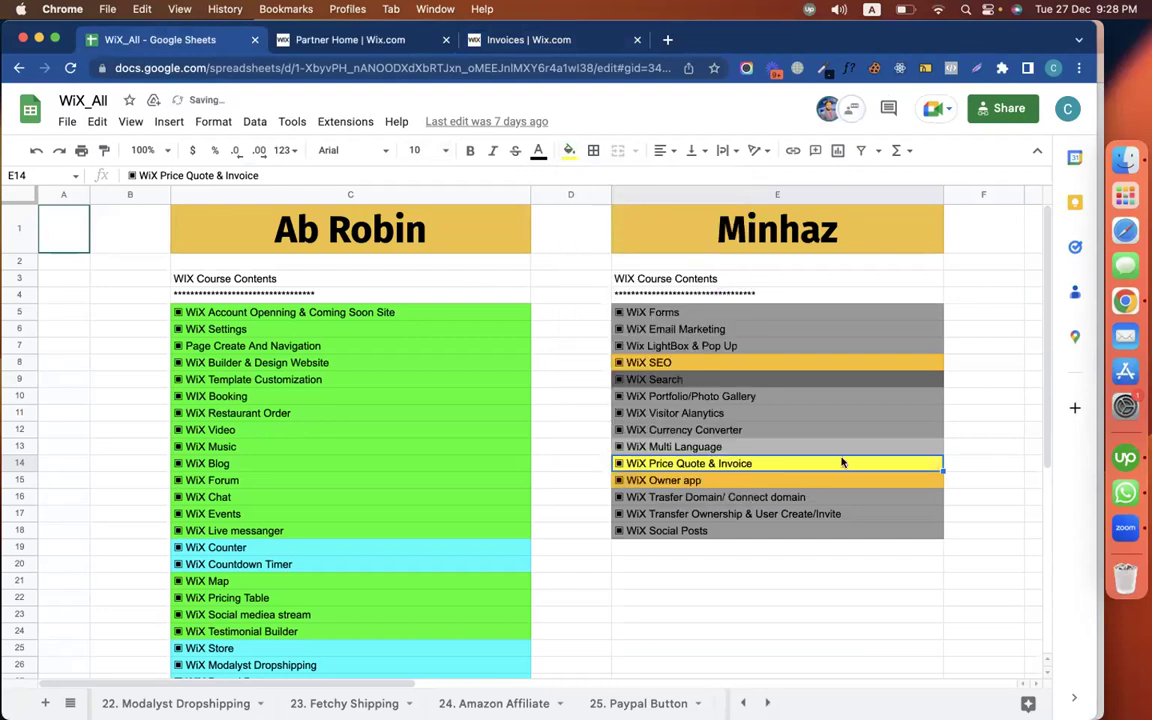
click(913, 398)
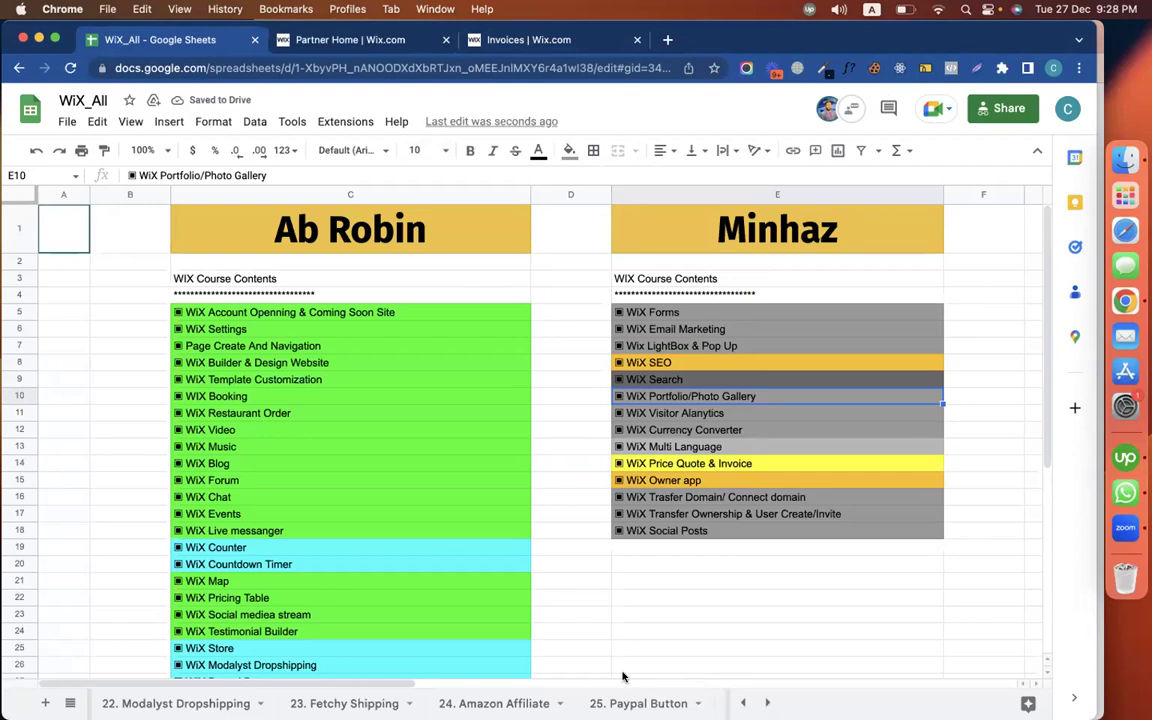
key(XF86AudioLowerVolume)
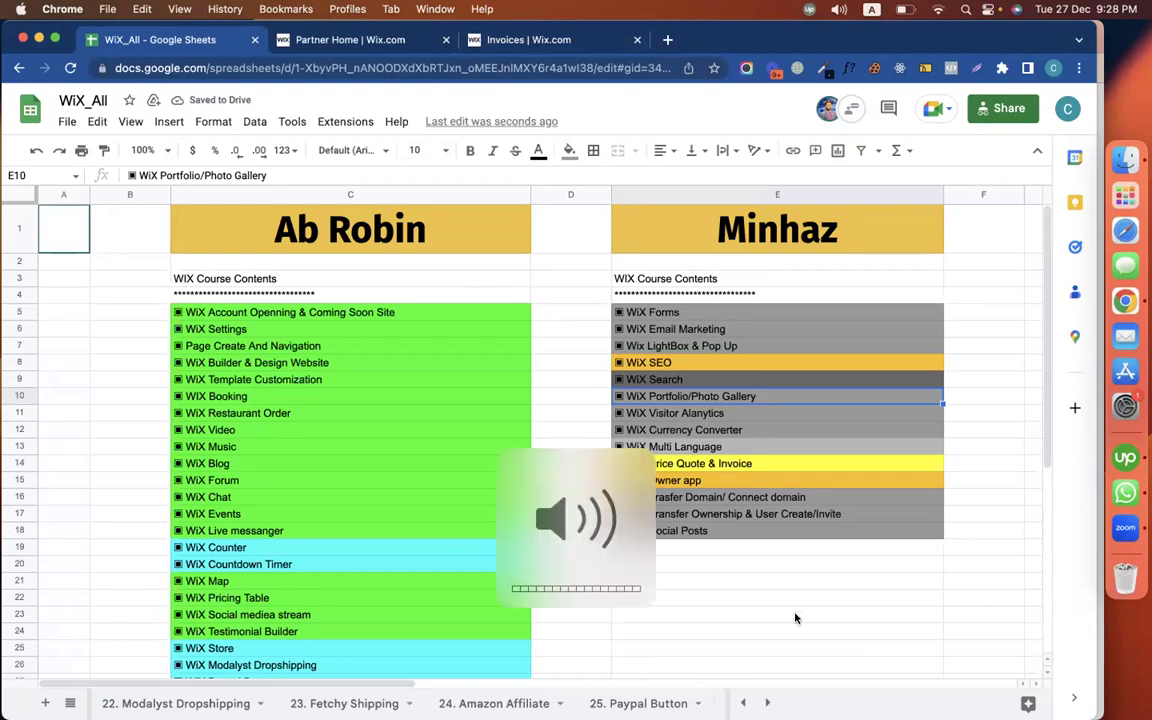
click(795, 618)
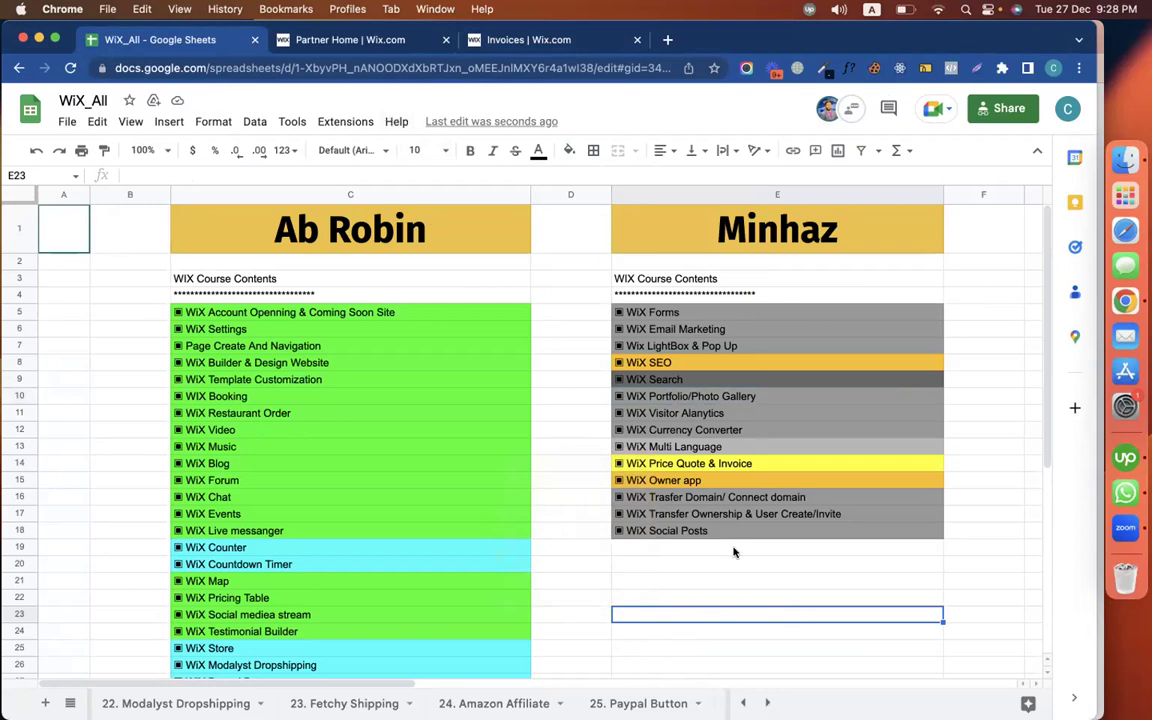
click(630, 479)
click(626, 463)
click(569, 150)
click(611, 205)
click(665, 346)
click(652, 484)
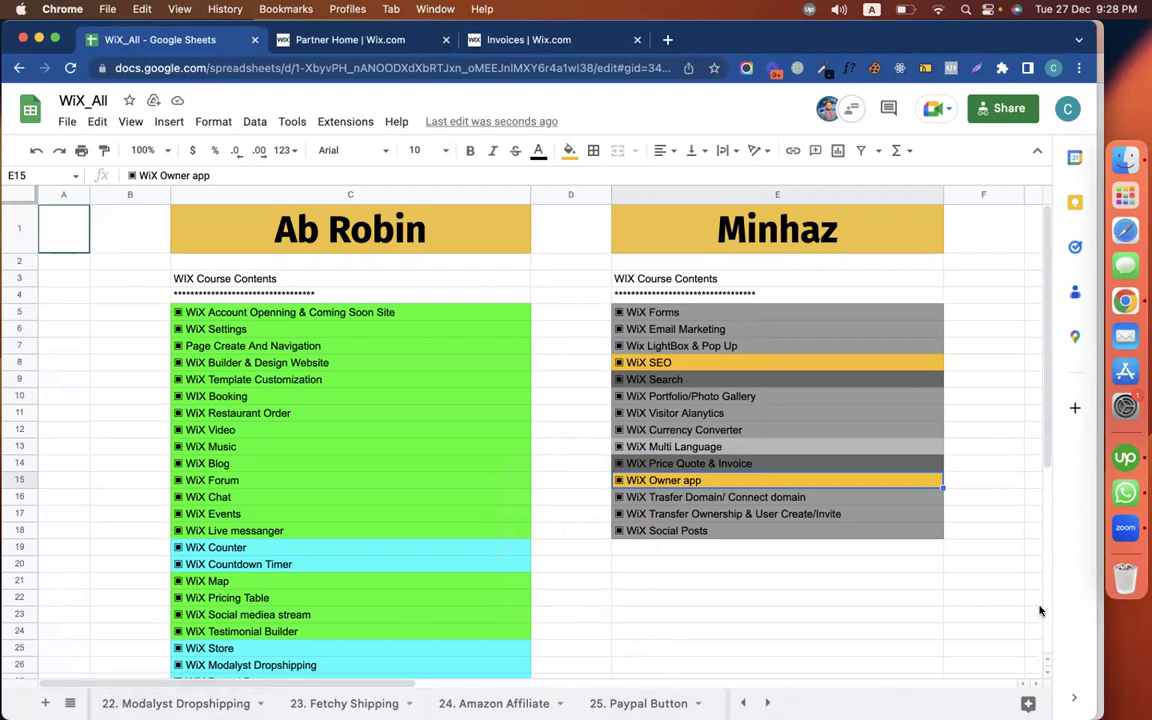
Browse the sheet tabs out to 40. Wix Membership, then bring up Upwork messages in Chrome
scroll(764, 700, right, 6)
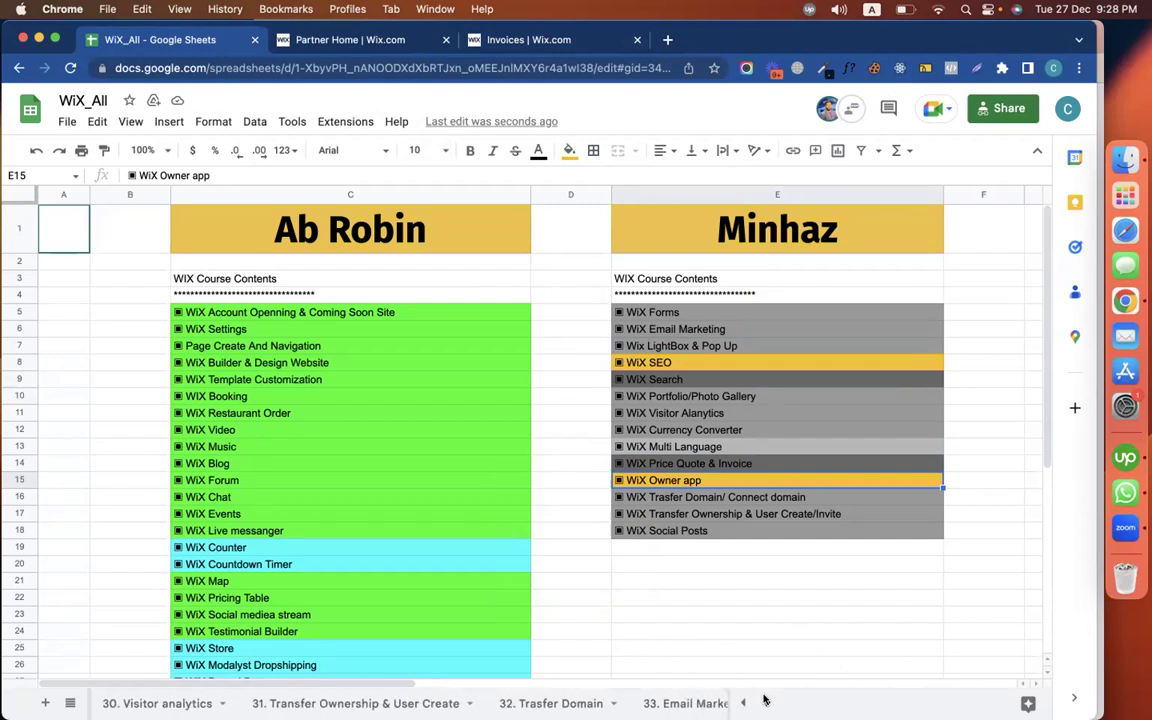
scroll(764, 700, right, 5)
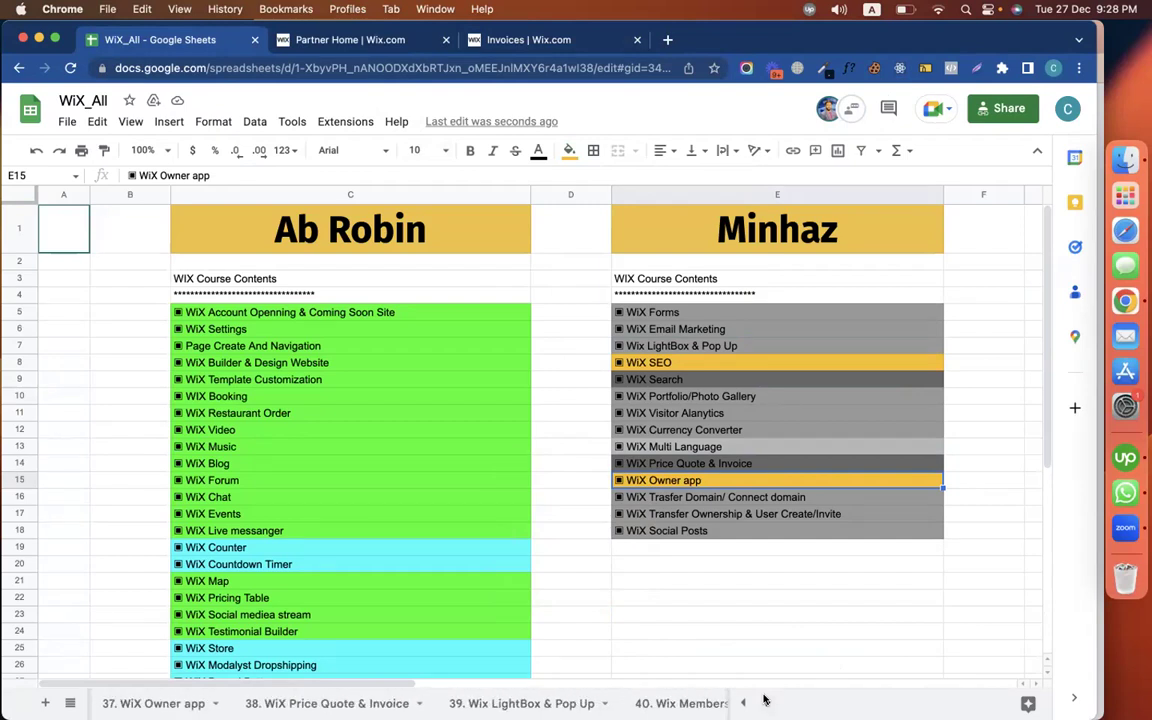
click(767, 703)
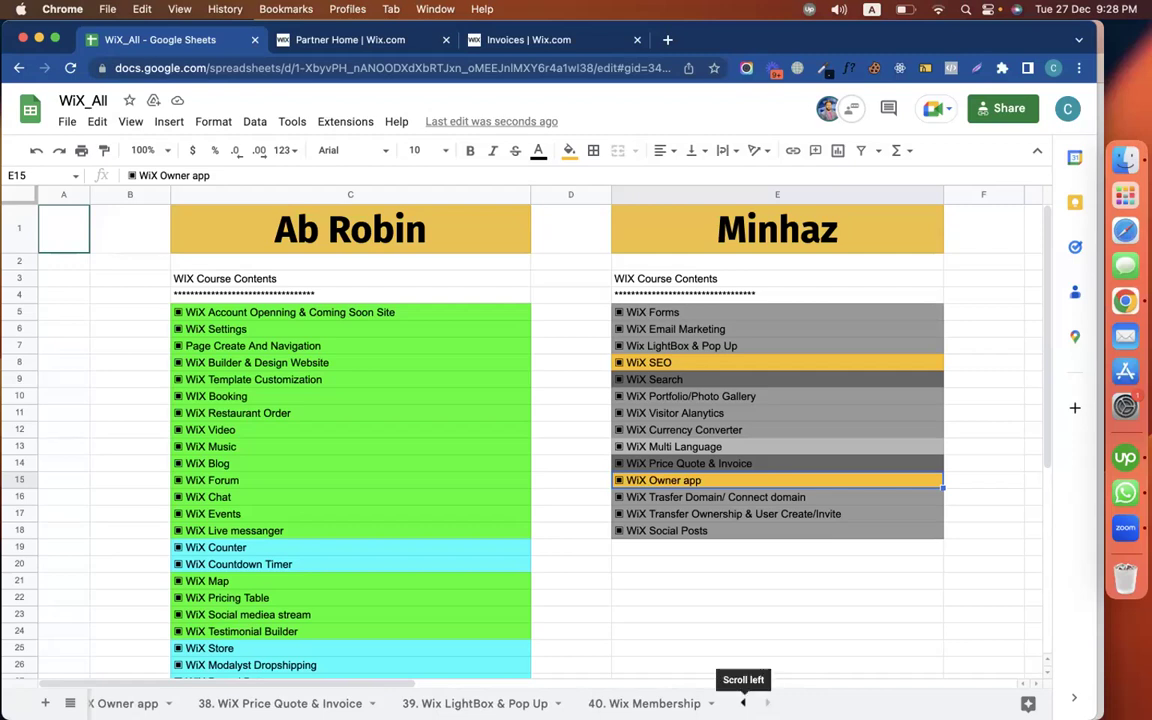
click(743, 703)
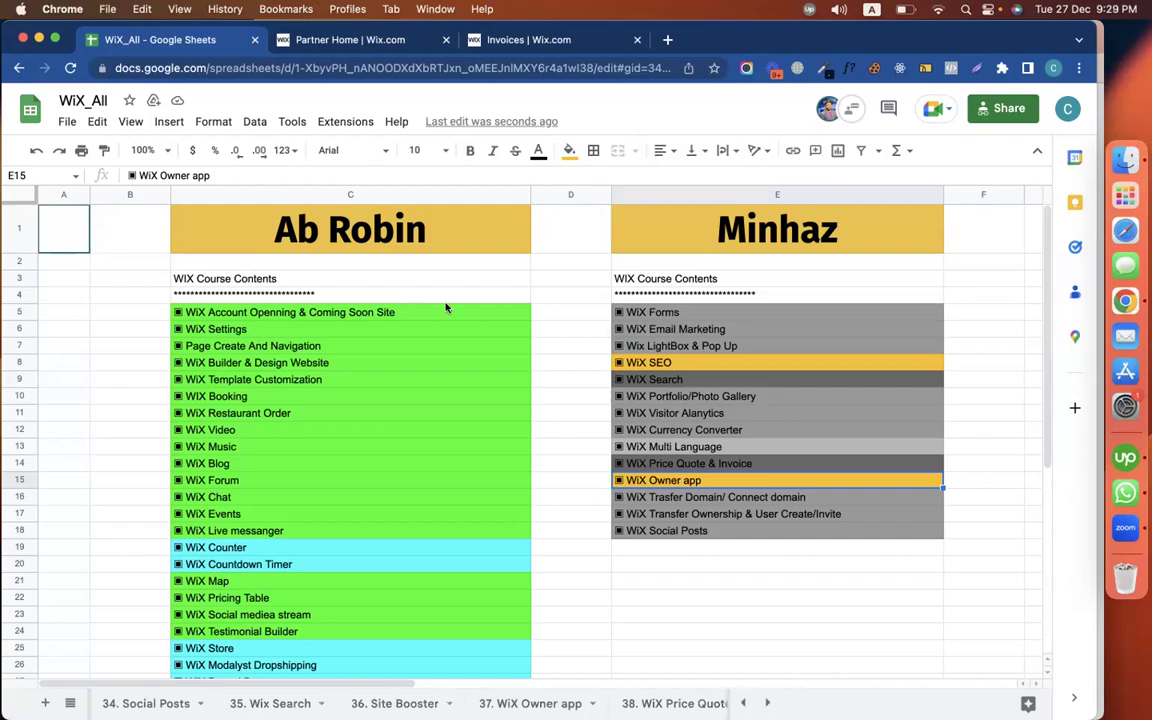
key(ctrl+Left)
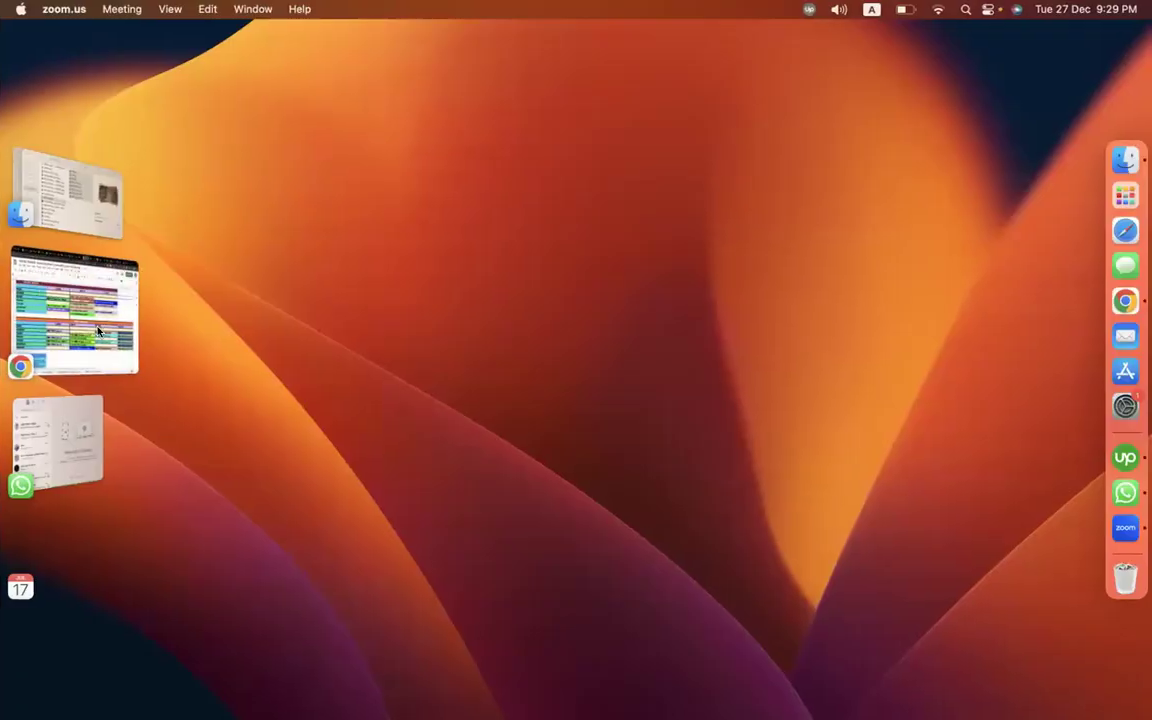
click(87, 293)
click(293, 40)
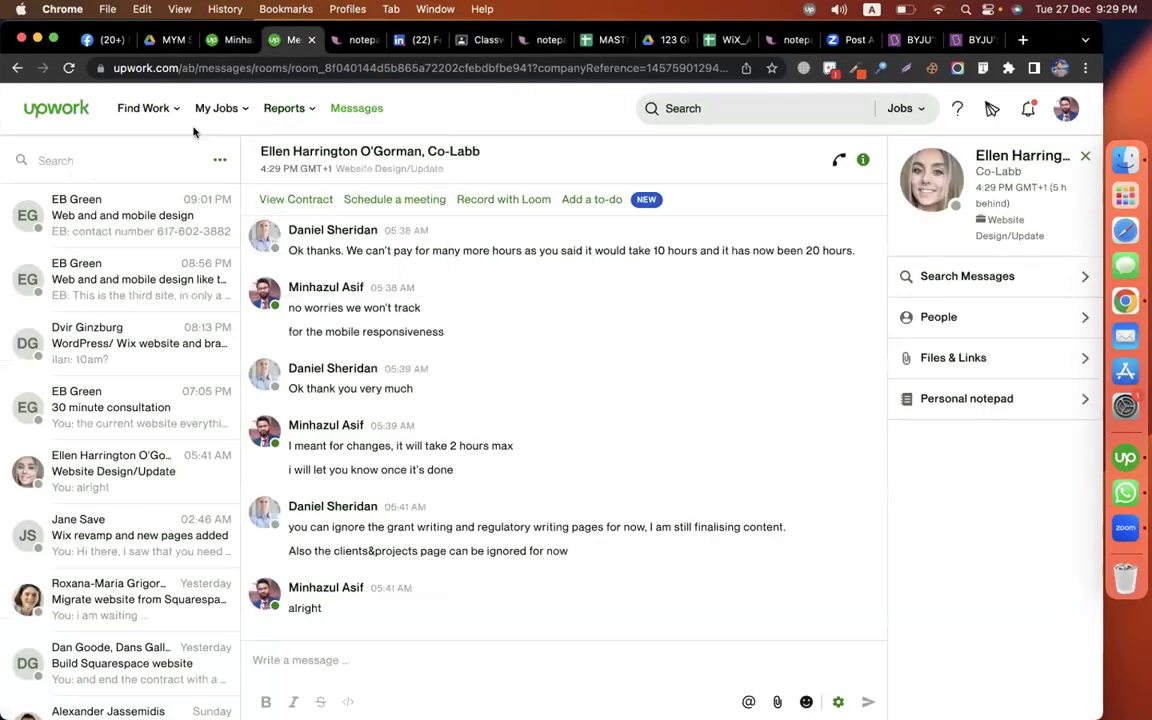
On Upwork's Find Work page, rerun the recent wix job search and scroll the results
mouse_move(143, 108)
click(135, 149)
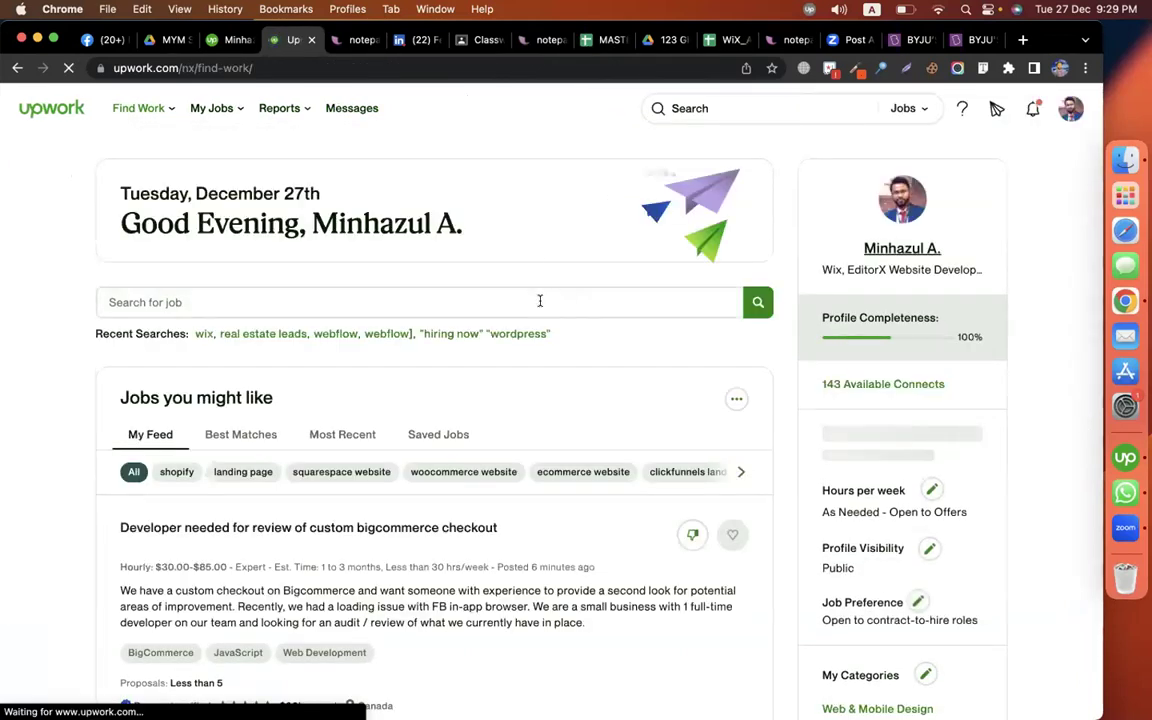
click(204, 336)
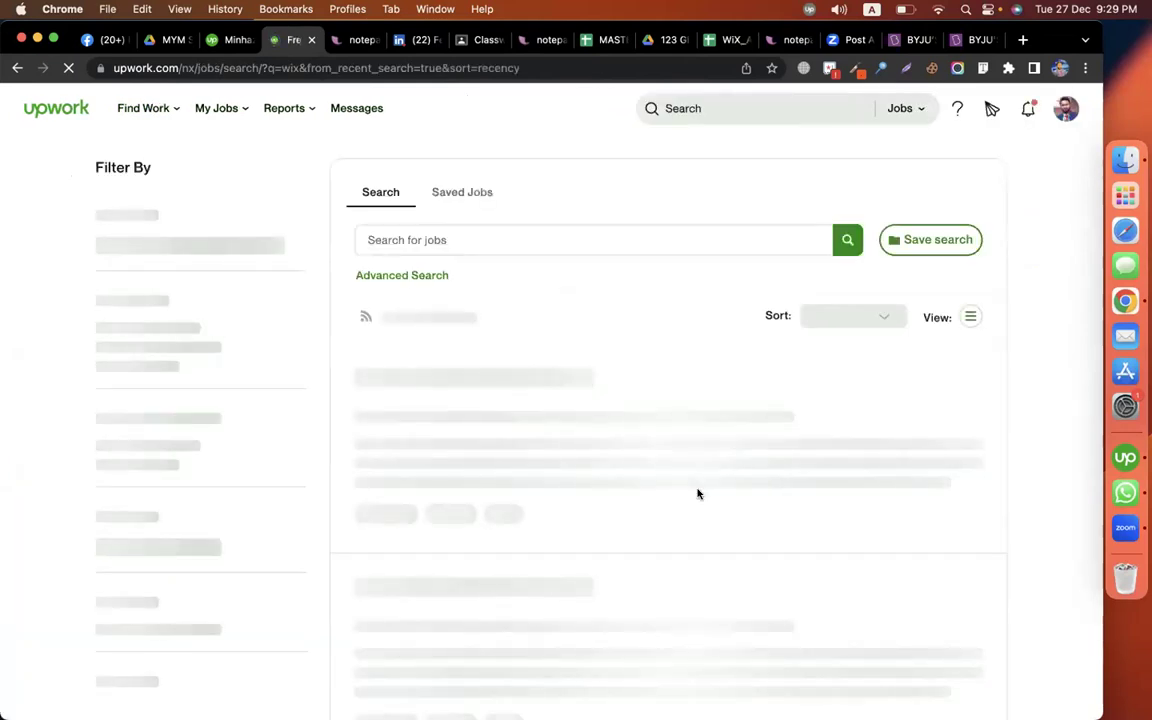
scroll(1051, 409, down, 5)
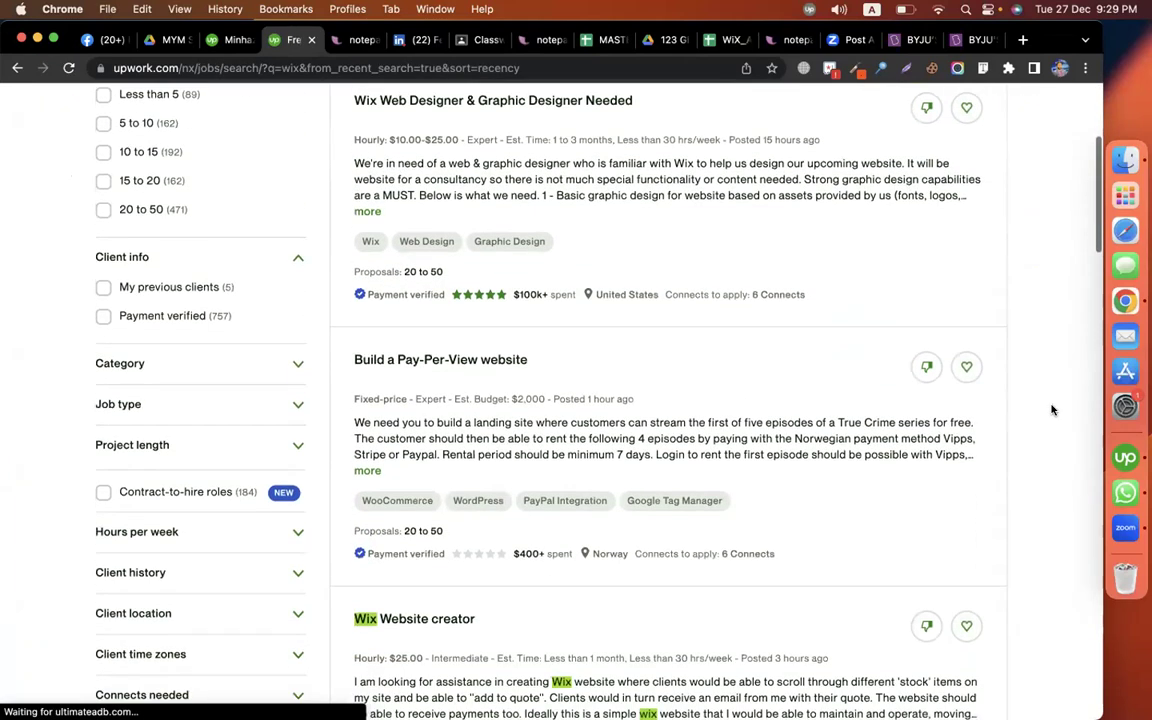
scroll(1051, 409, down, 6)
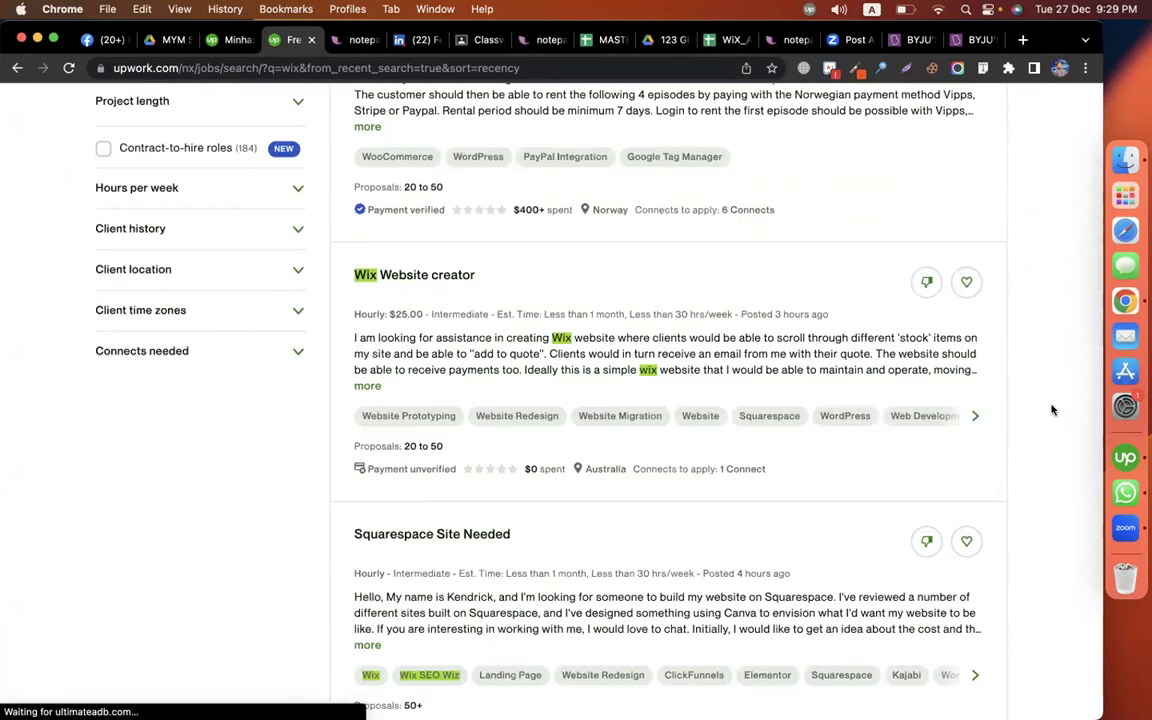
scroll(1051, 409, down, 5)
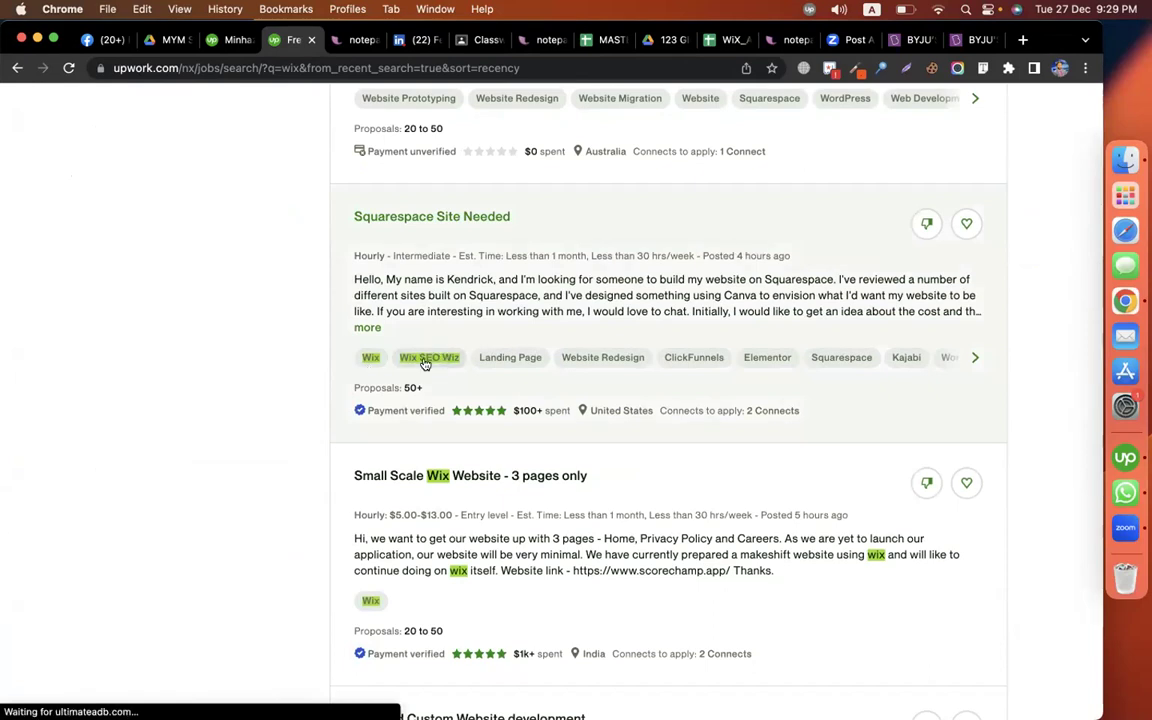
click(441, 357)
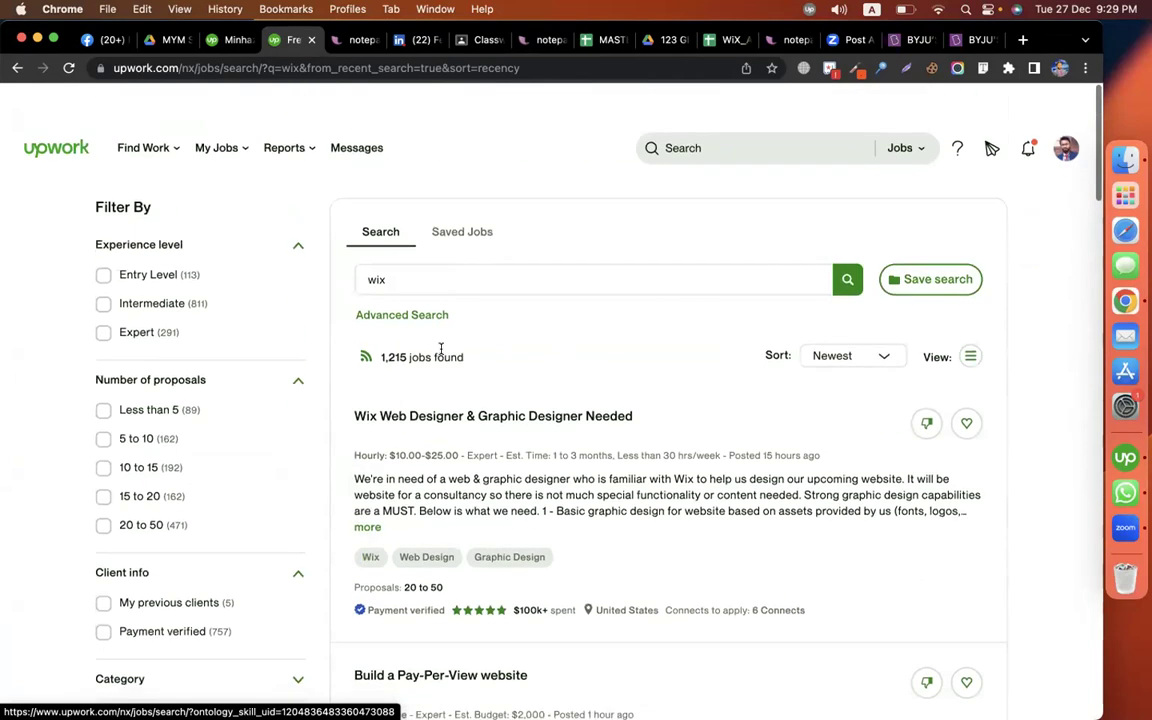
Search jobs for 'wix. seo' and scroll through the listings
click(466, 242)
text(. seo)
key(Return)
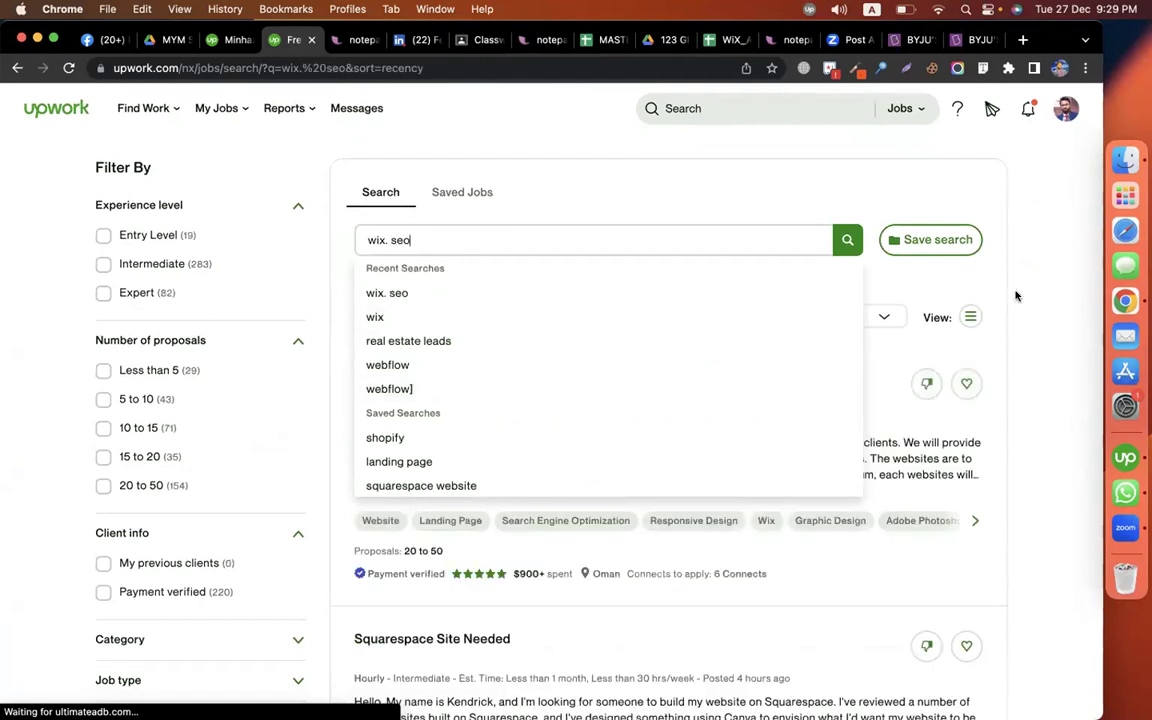
scroll(1050, 360, down, 5)
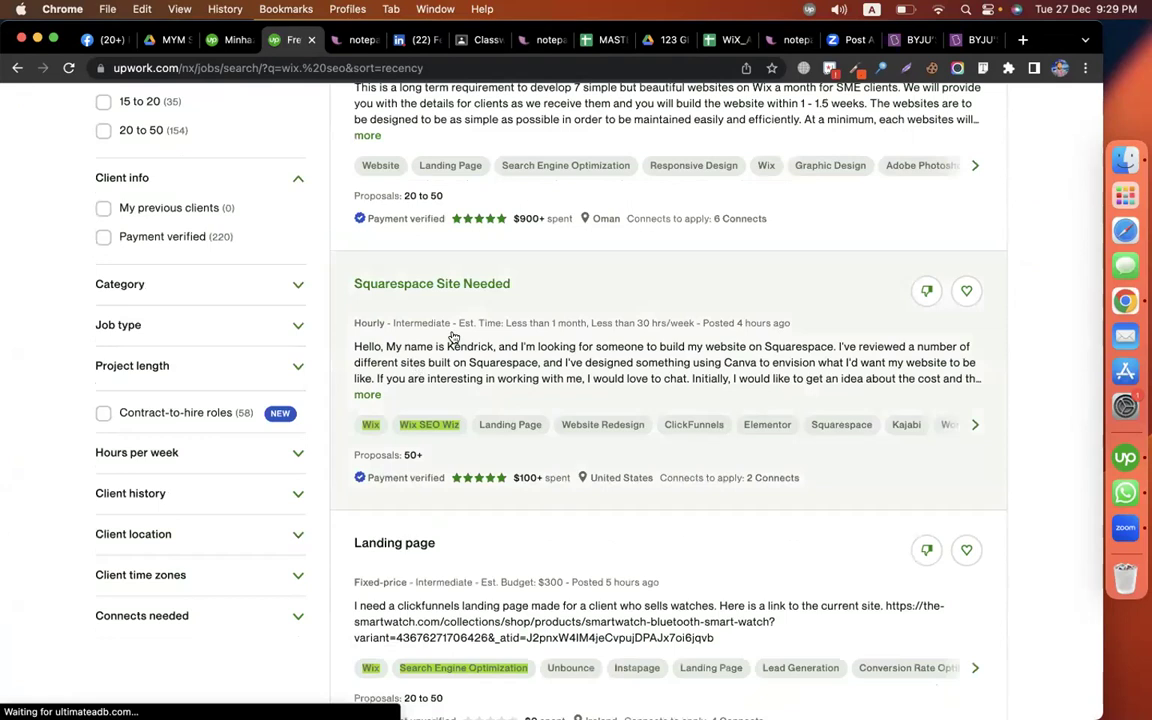
scroll(485, 450, down, 2)
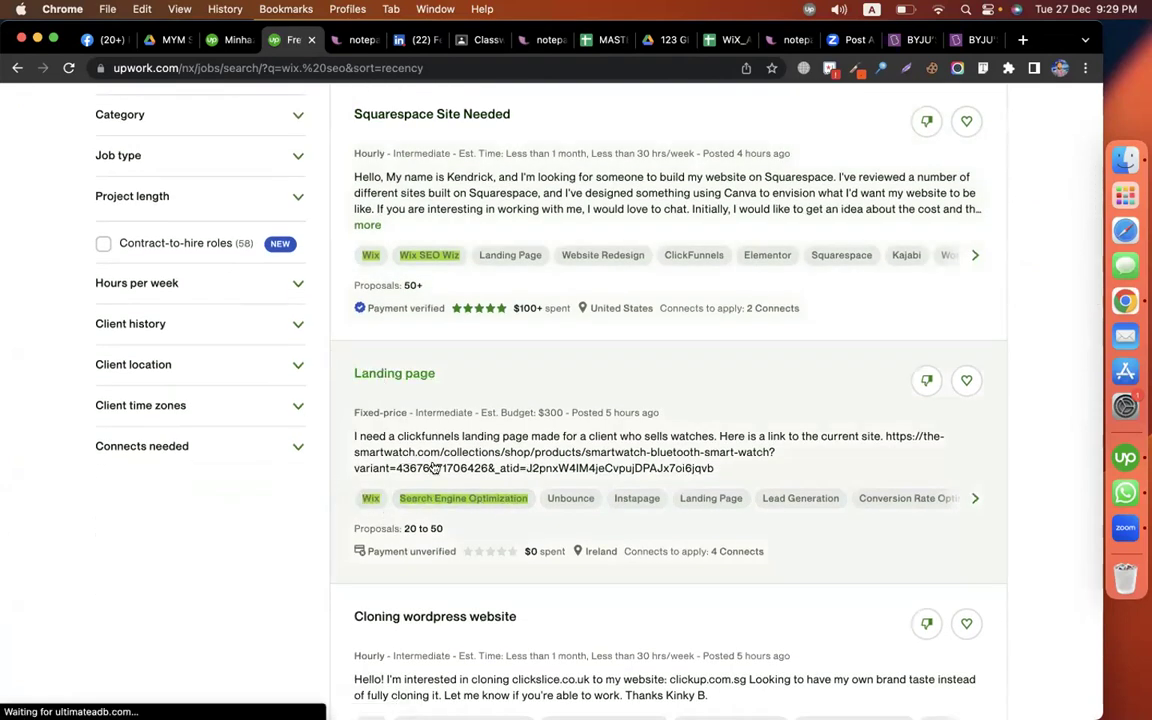
scroll(458, 502, down, 5)
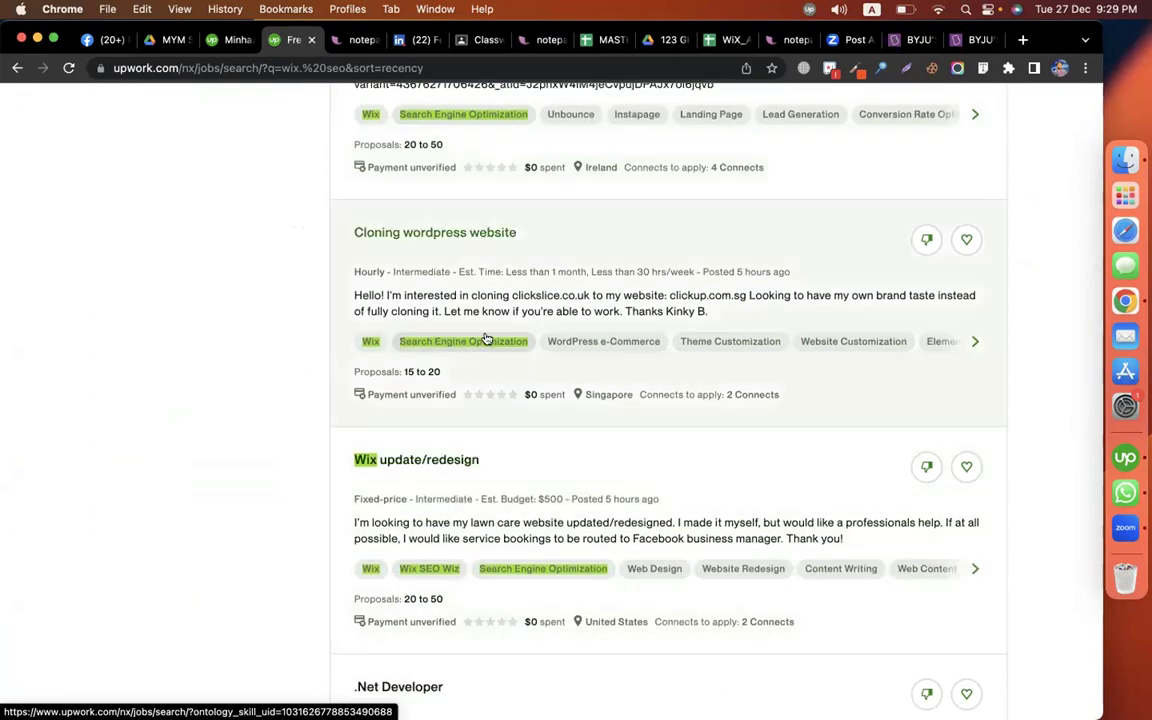
scroll(433, 568, down, 5)
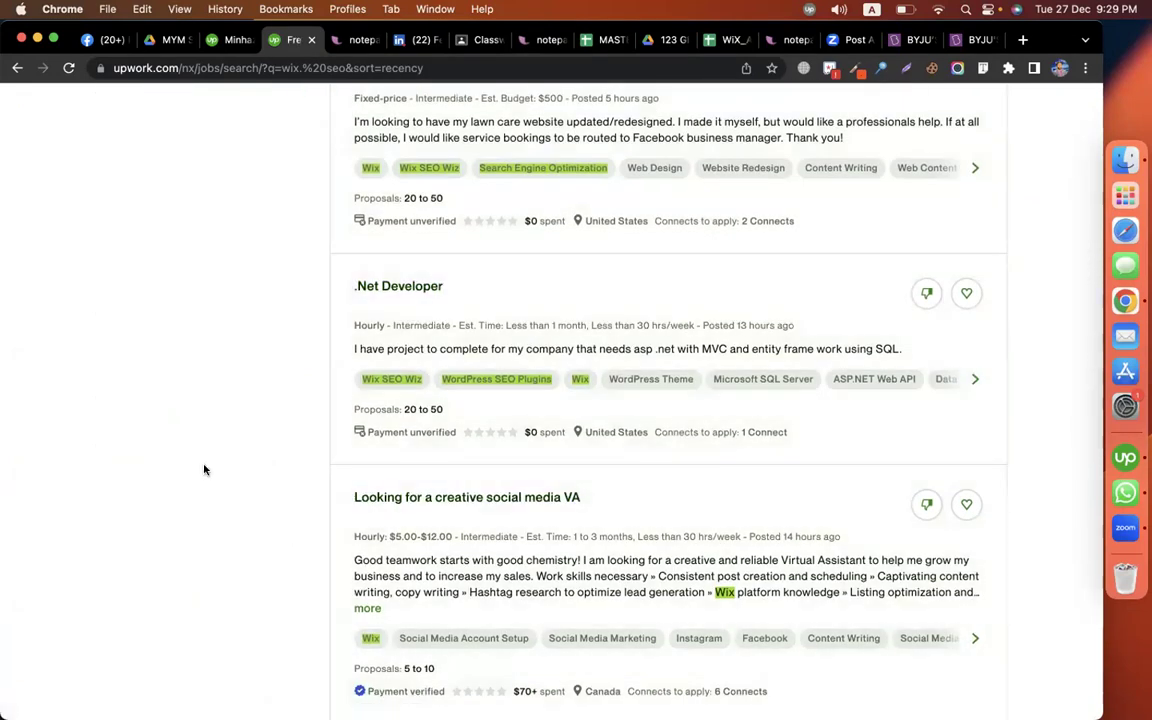
Dismiss the Chrome profile list and move to the desktop with the WiX_All sheet
click(1059, 68)
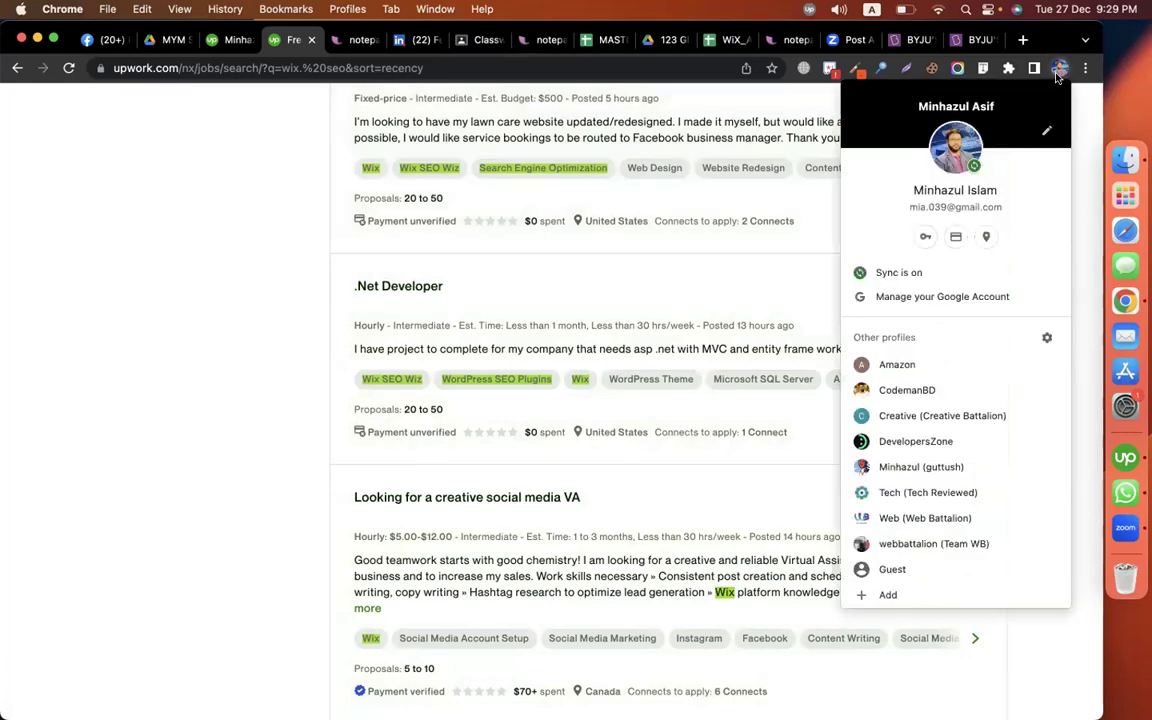
click(290, 342)
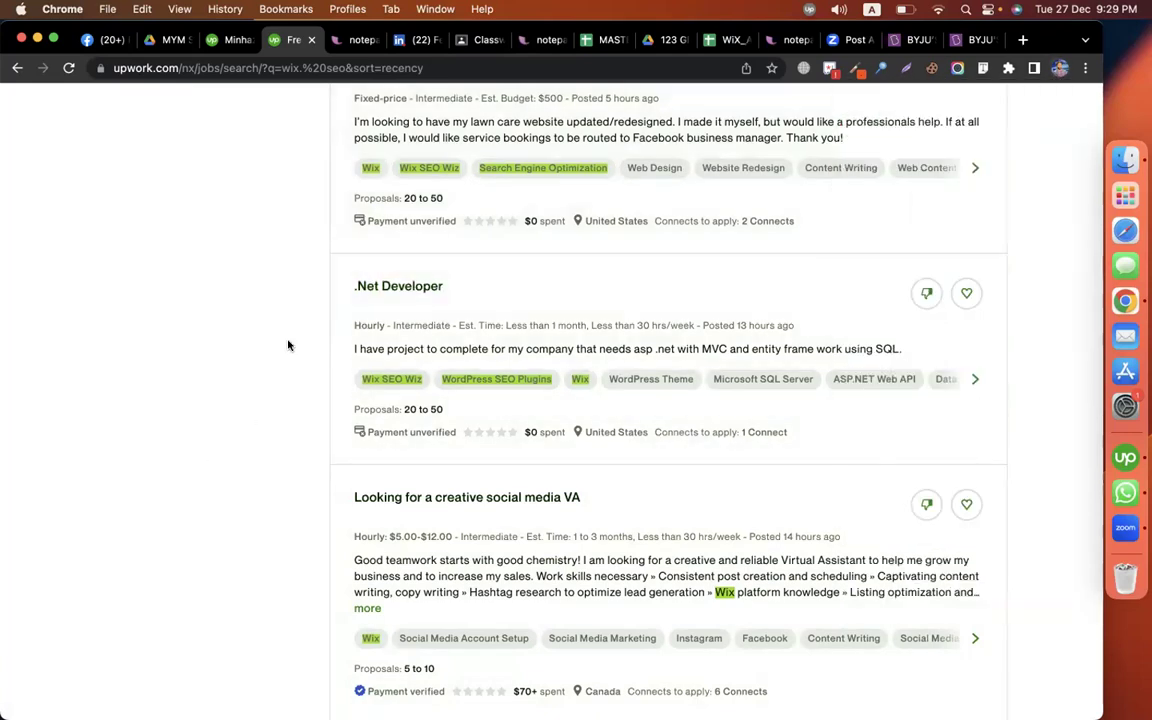
key(ctrl+Right)
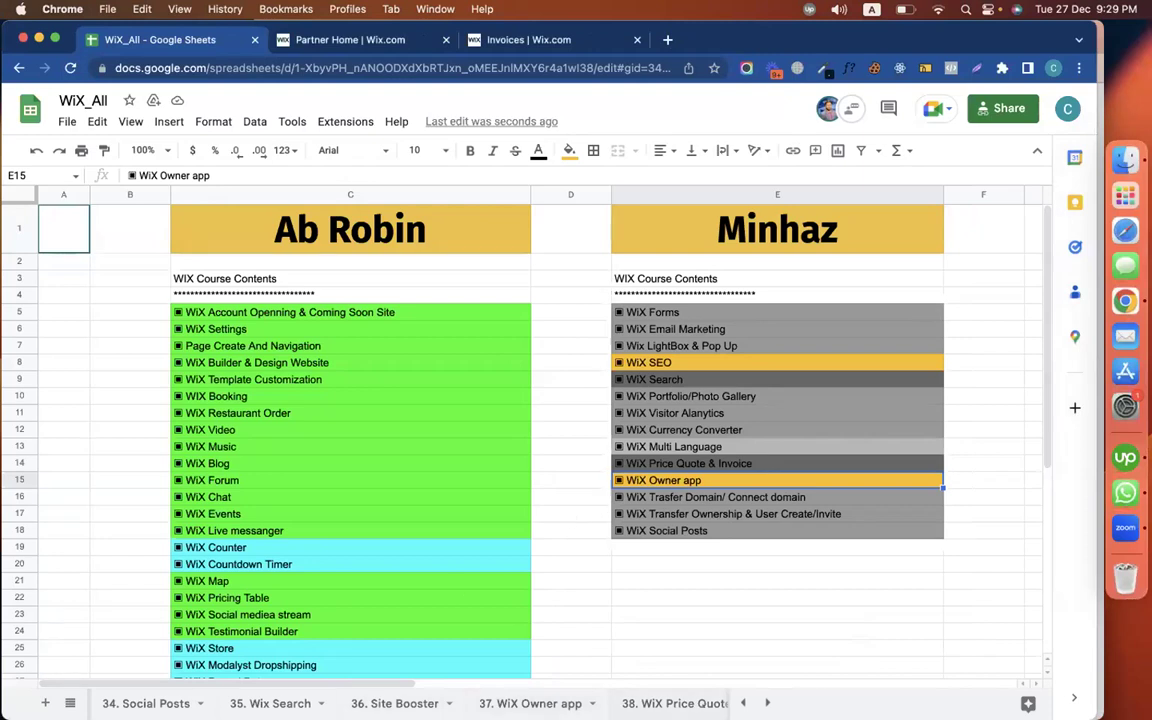
Open the 18. Wix SEO sheet, check cell B3's dashboard path, then return to the Wix tab
click(70, 703)
scroll(193, 640, down, 10)
scroll(193, 550, up, 4)
scroll(193, 553, up, 6)
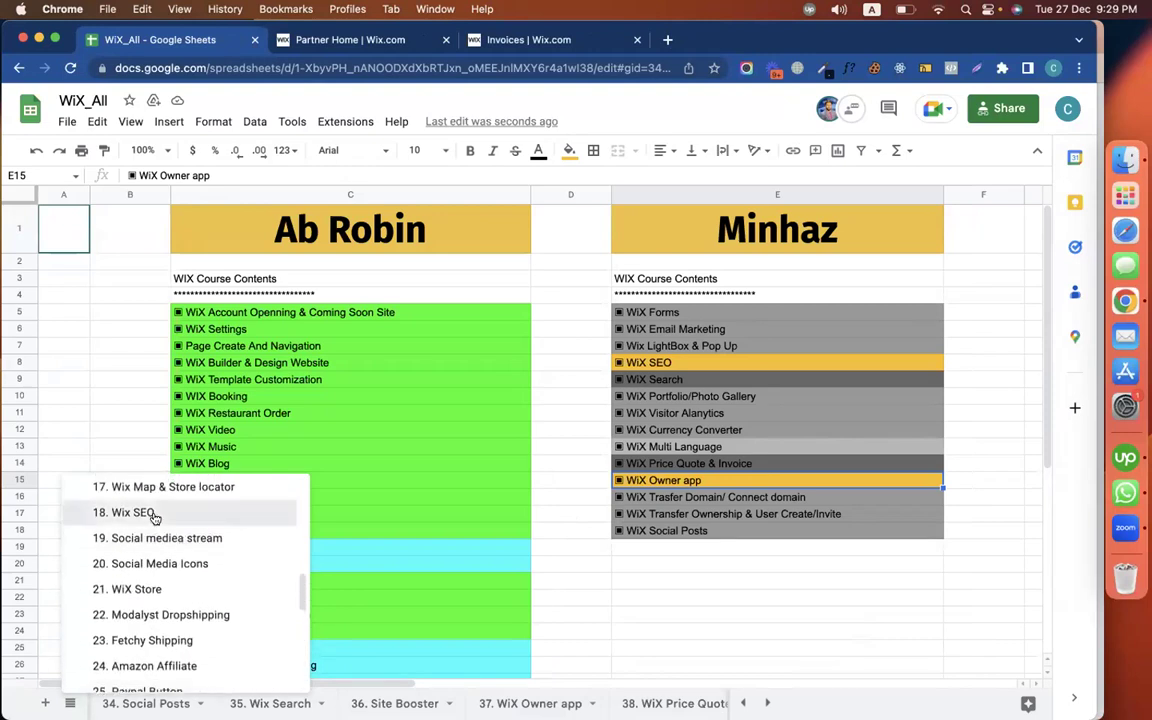
click(140, 512)
click(70, 68)
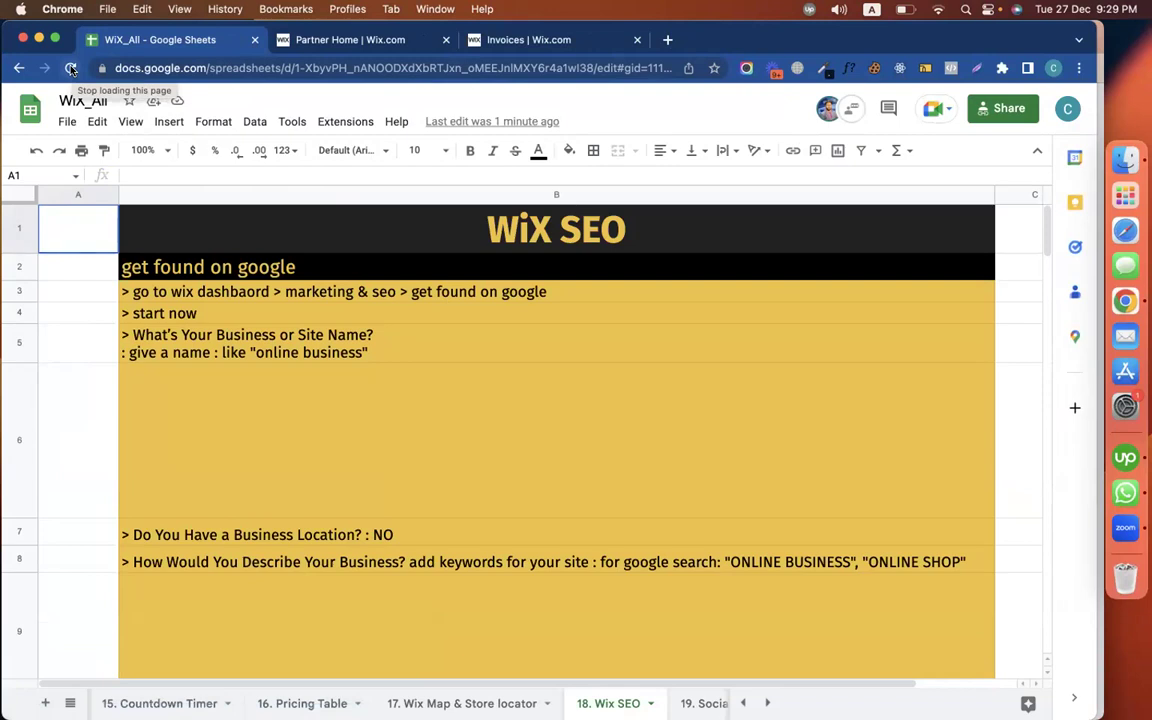
click(228, 291)
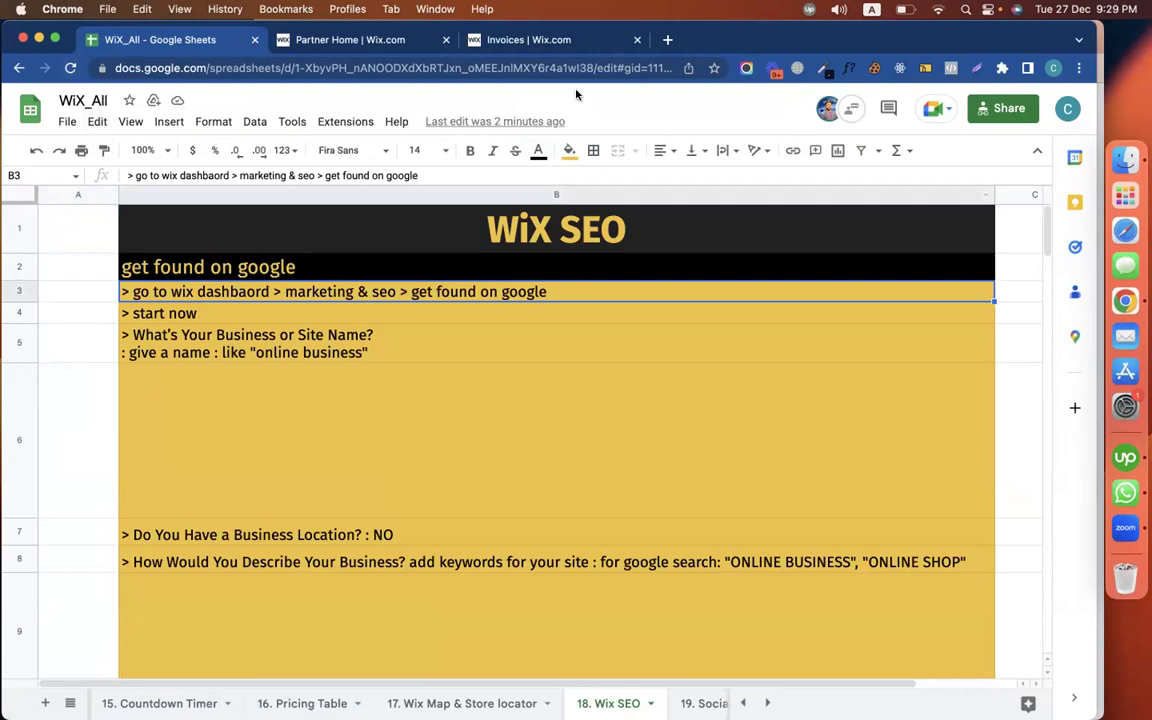
click(528, 39)
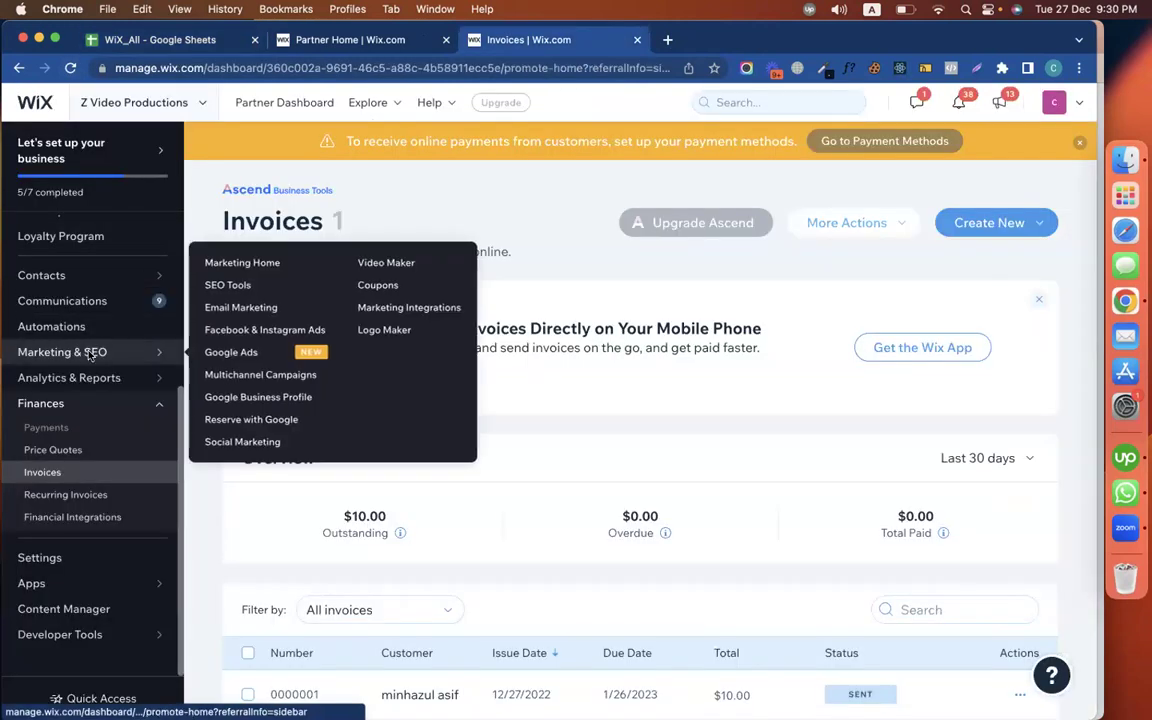
From Marketing & SEO > SEO Tools, launch the Get found on Google checklist and start its questions
click(90, 352)
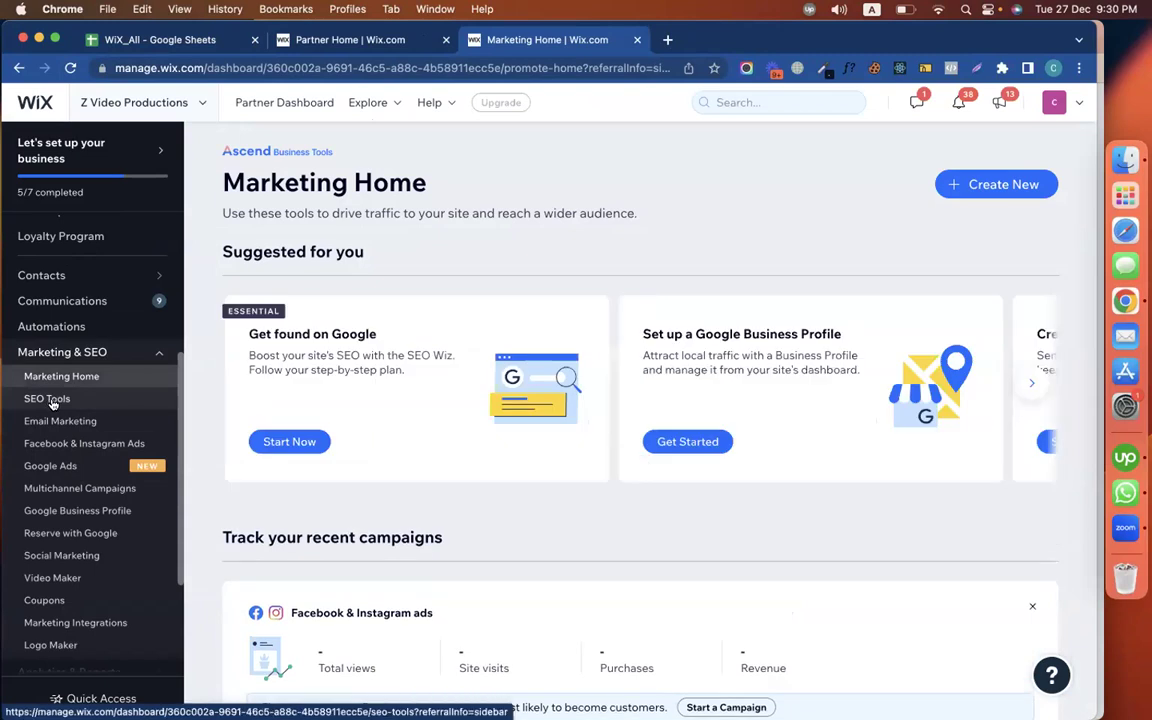
click(48, 399)
click(275, 389)
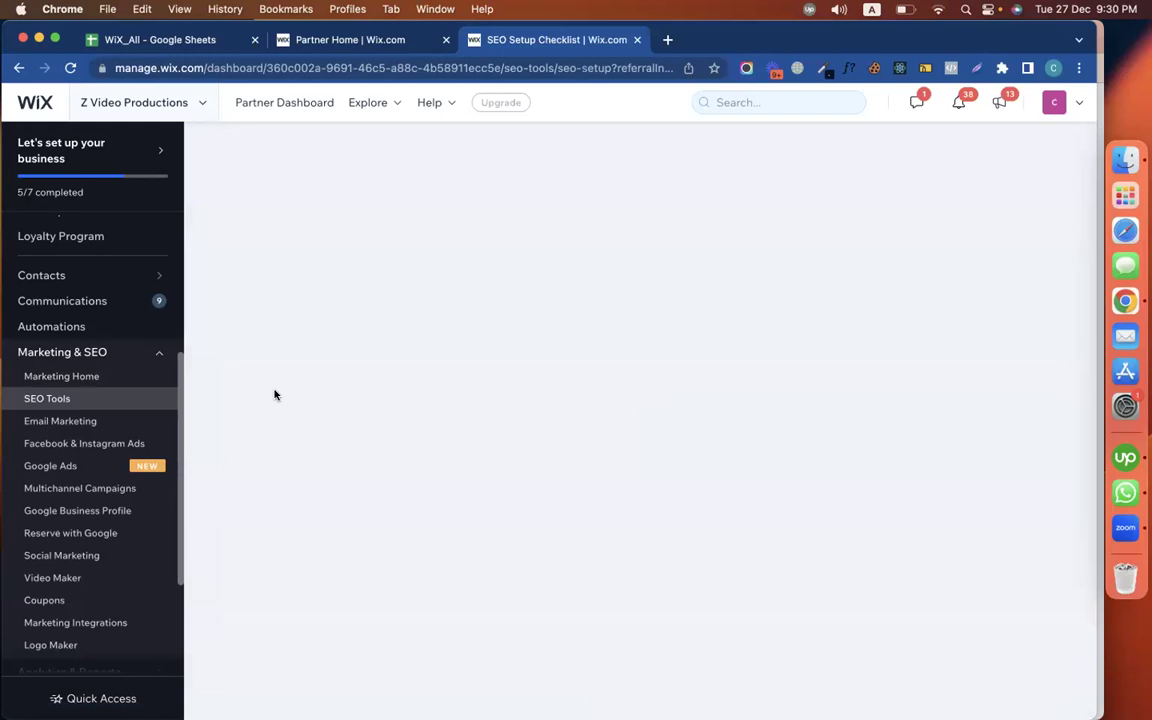
scroll(571, 442, down, 3)
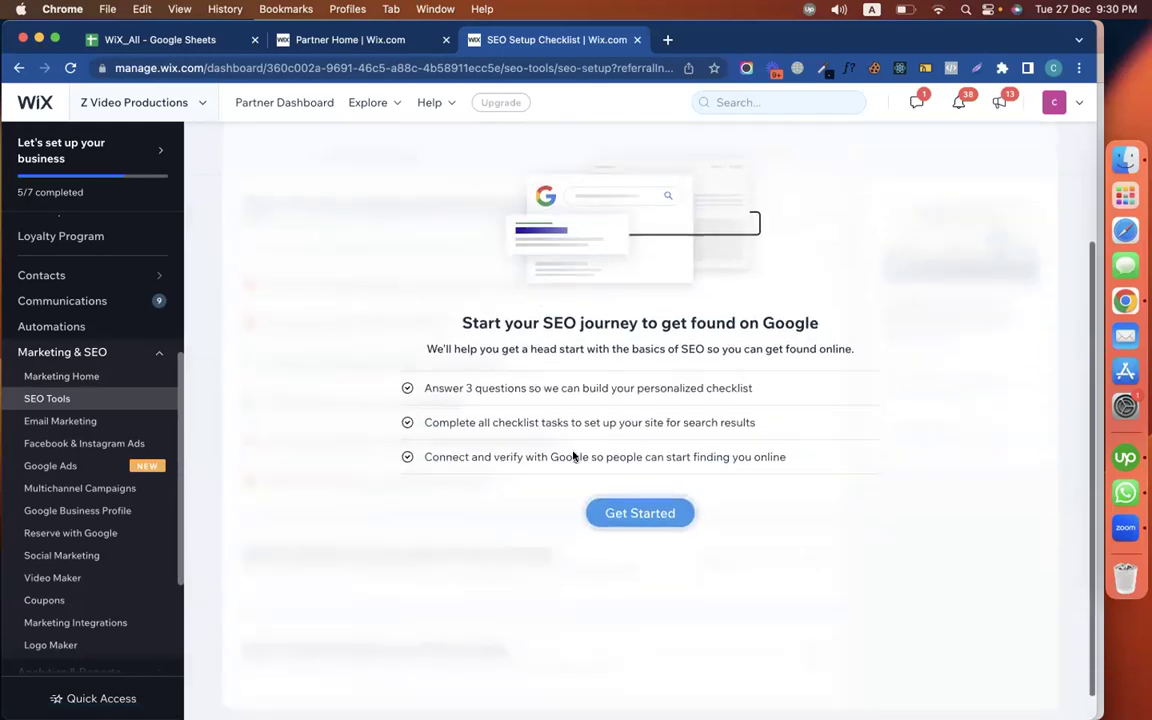
click(647, 510)
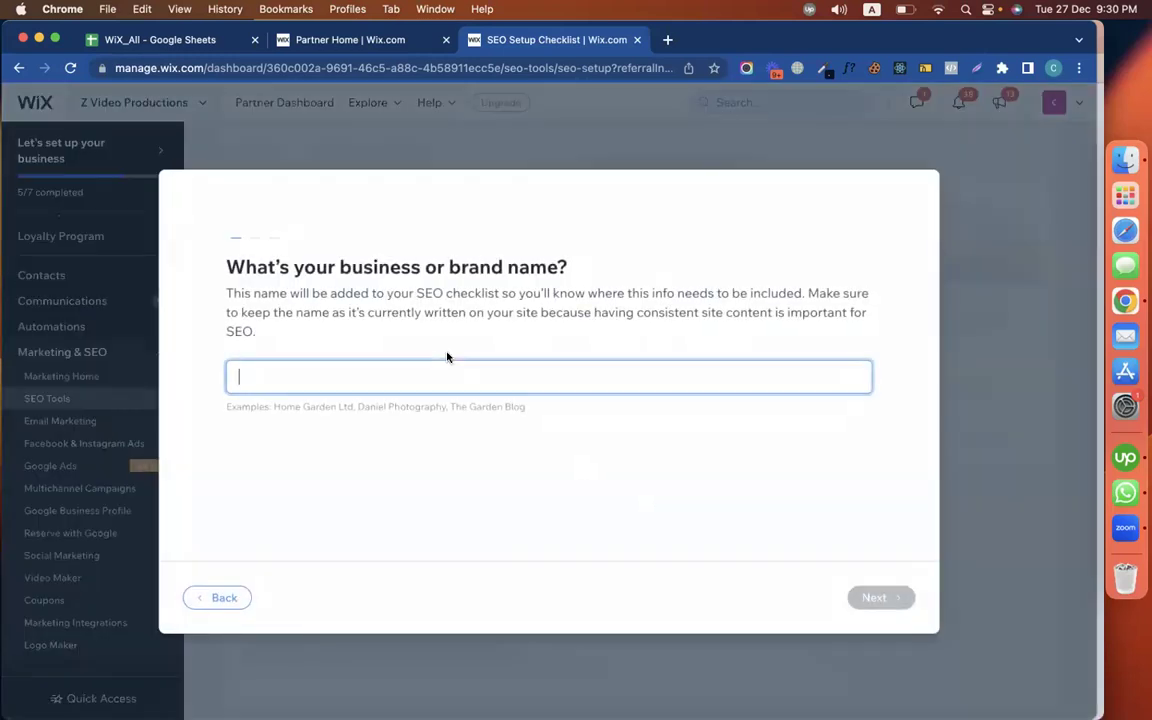
Open the Z Video Productions site dashboard from Partner Home and review its activity and sent invoice
click(369, 42)
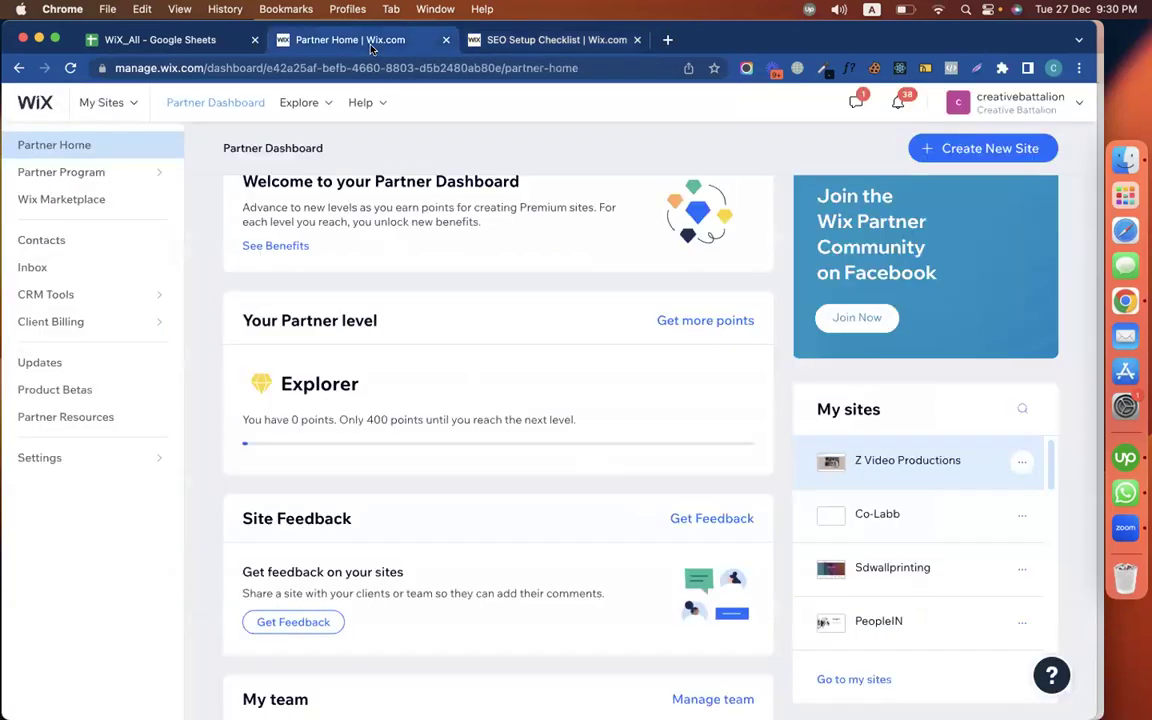
click(961, 525)
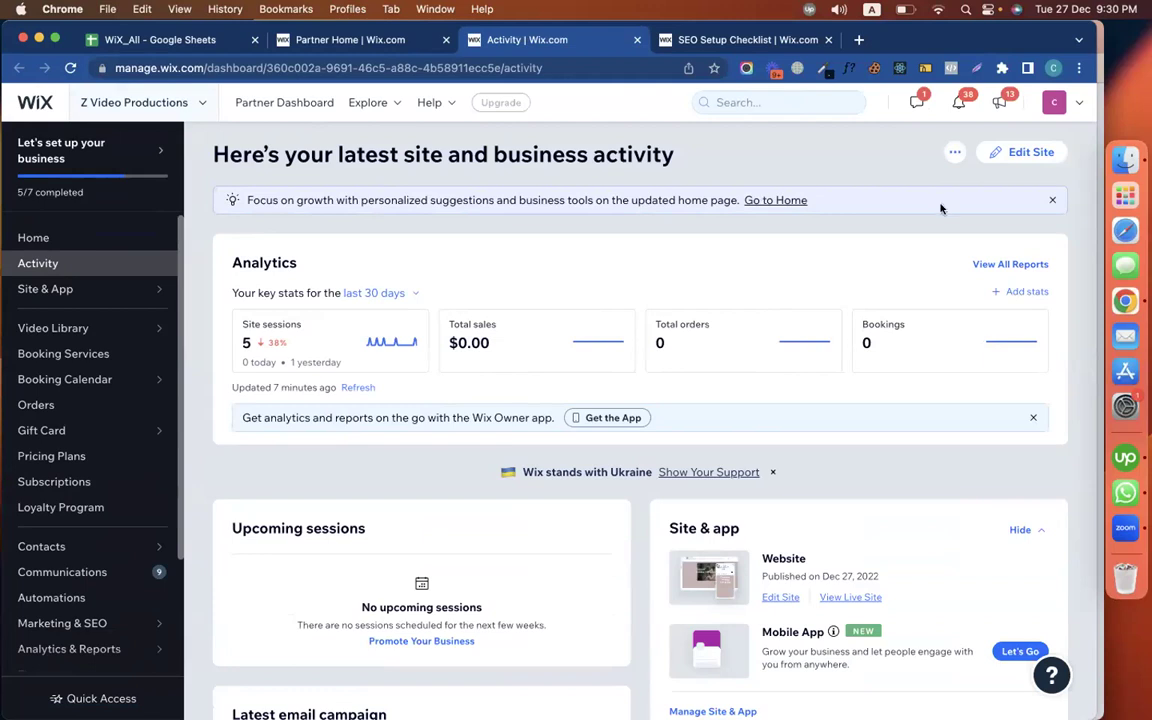
scroll(762, 305, down, 5)
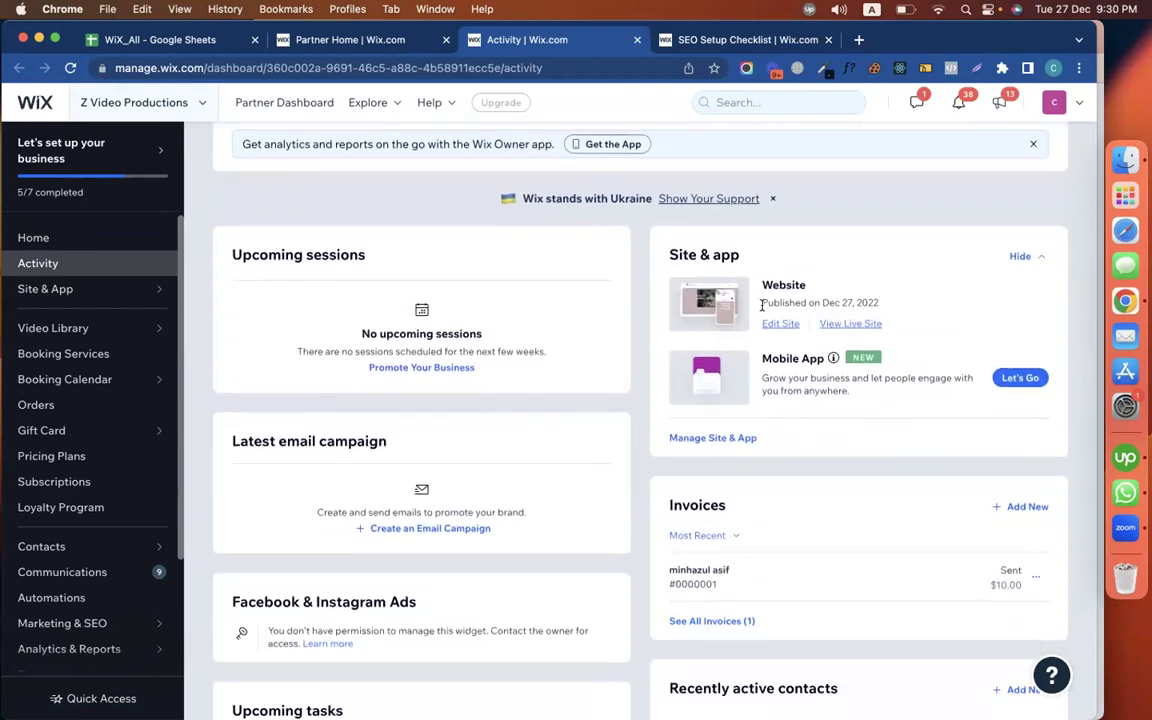
scroll(762, 305, down, 4)
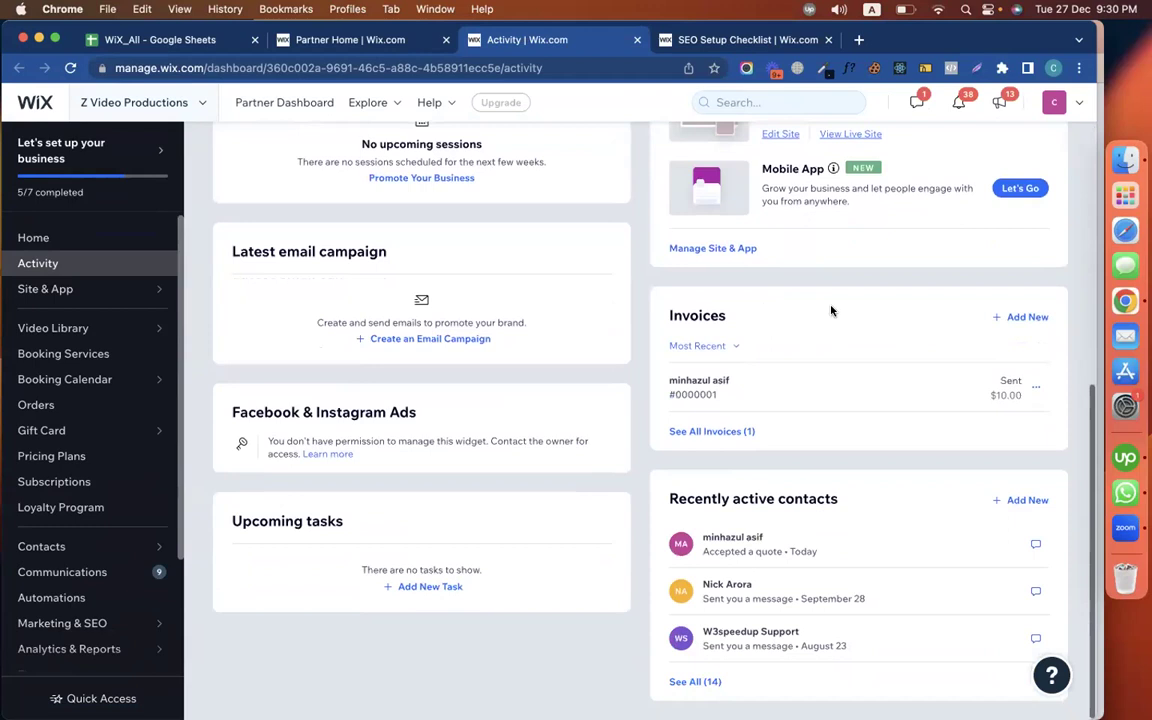
click(1033, 388)
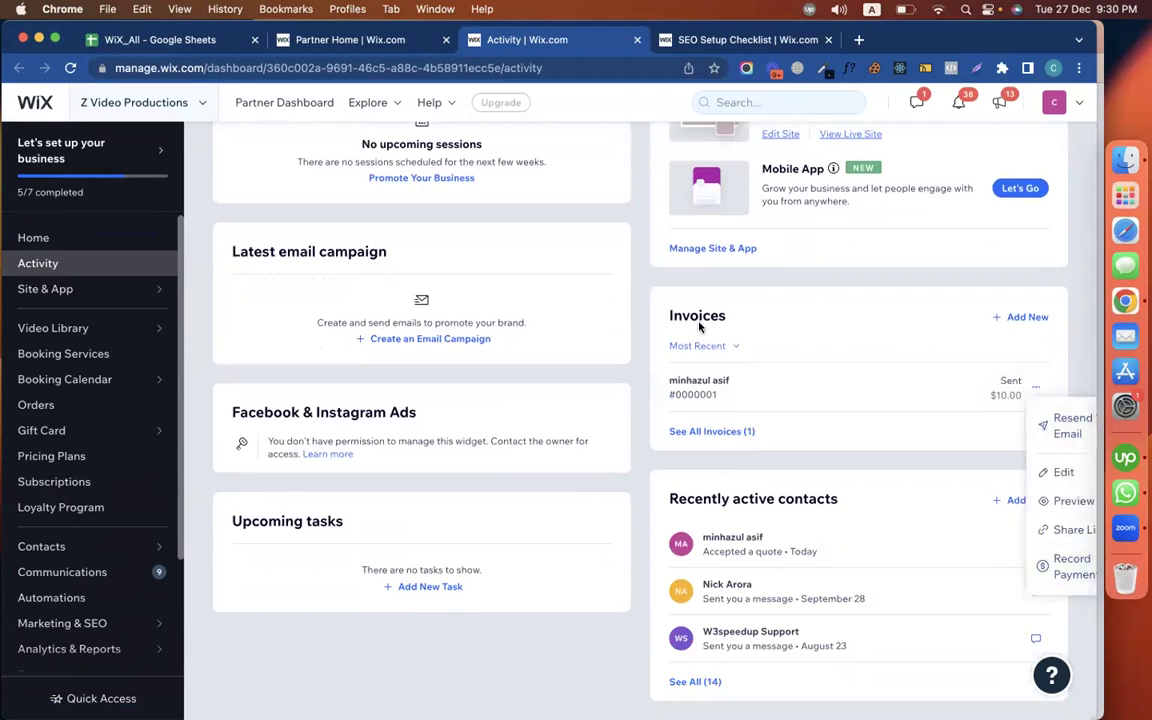
click(641, 279)
scroll(600, 383, up, 5)
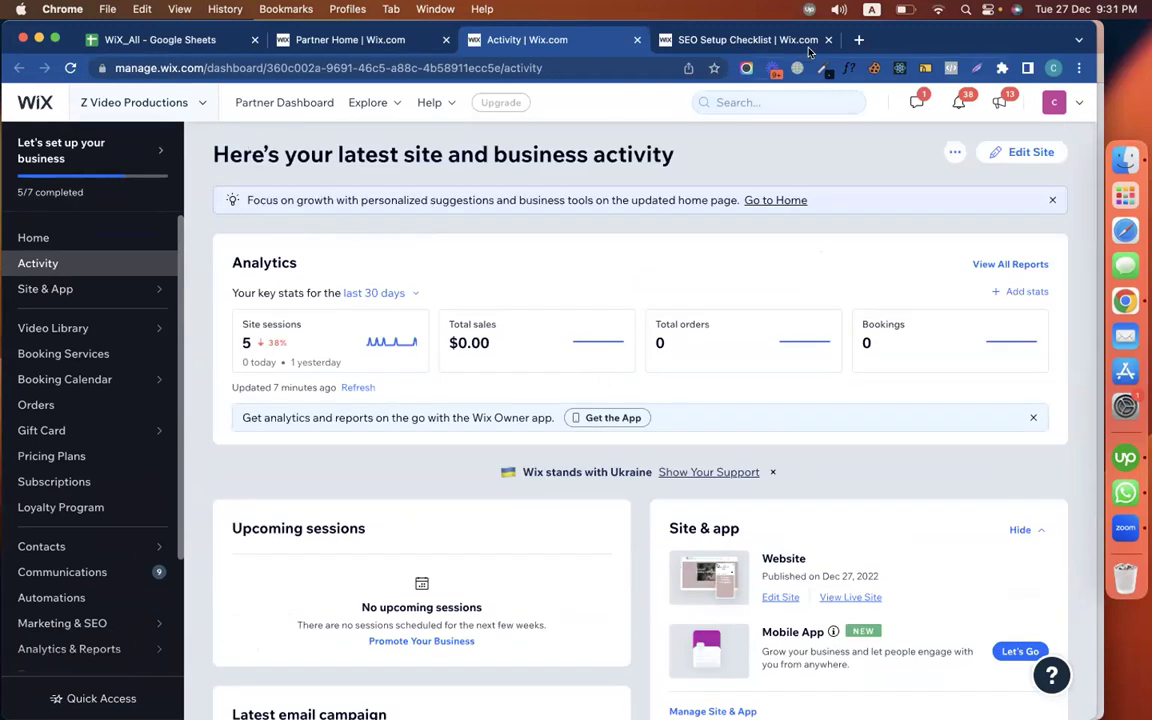
Enter 'Z Video Productions' as the business brand name and confirm it
click(778, 38)
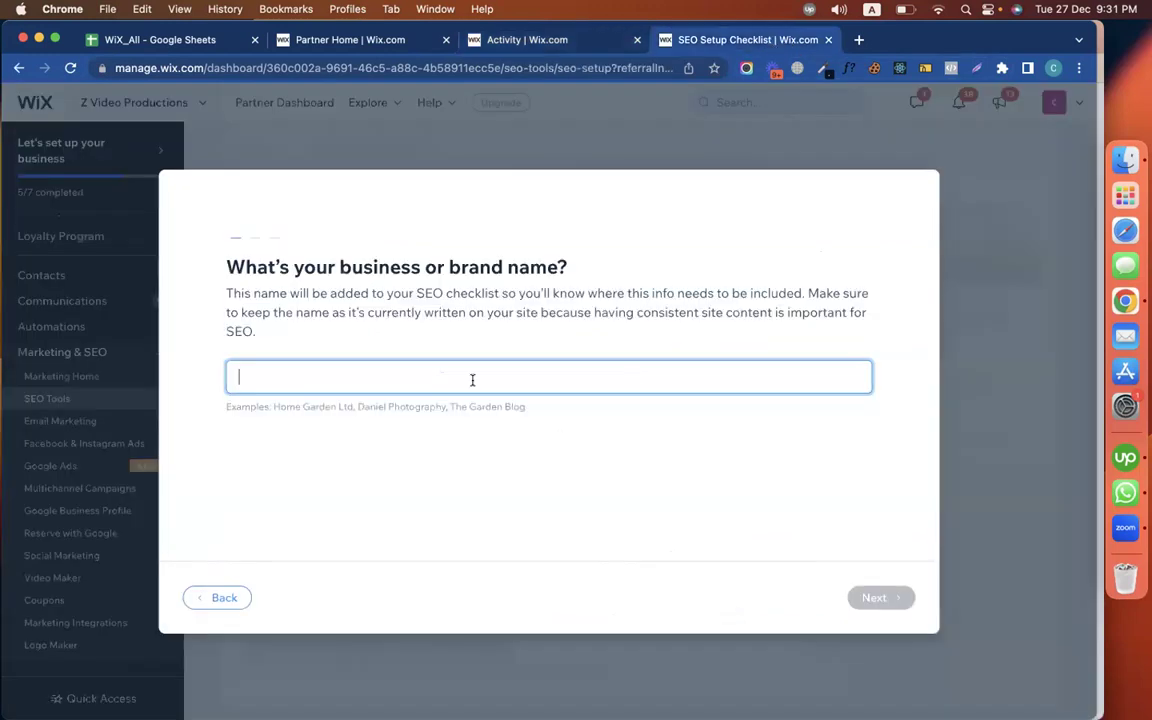
text(Z Video Prod)
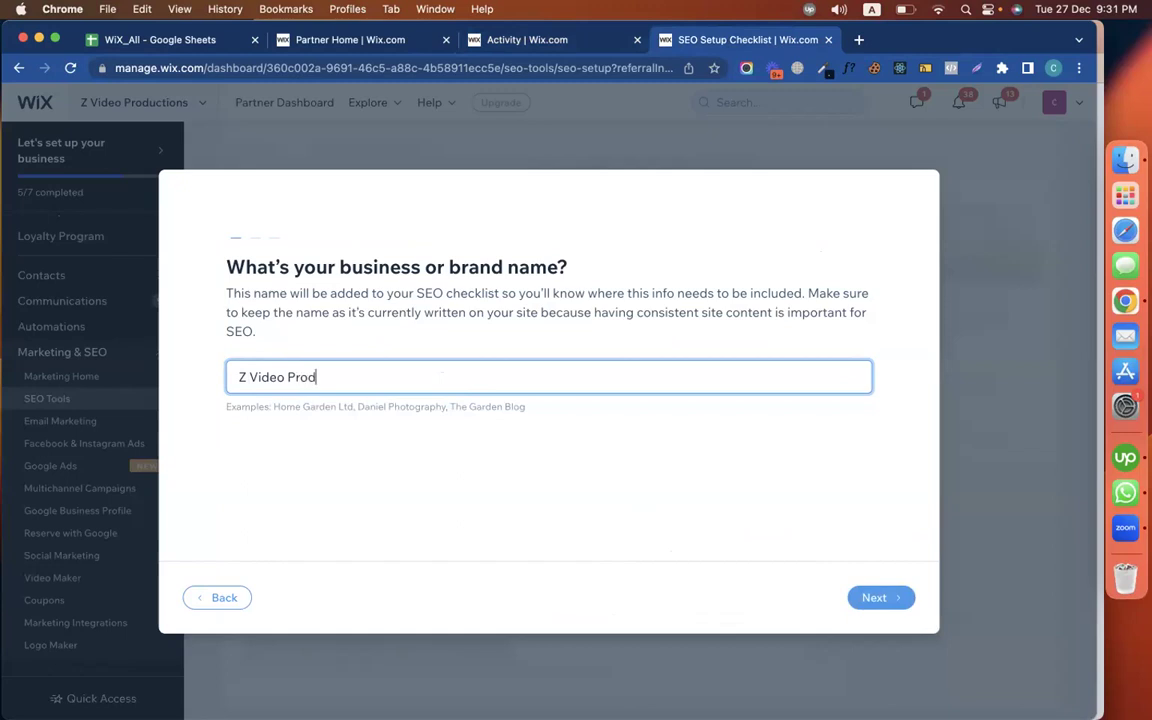
text(uction)
triple_click(440, 387)
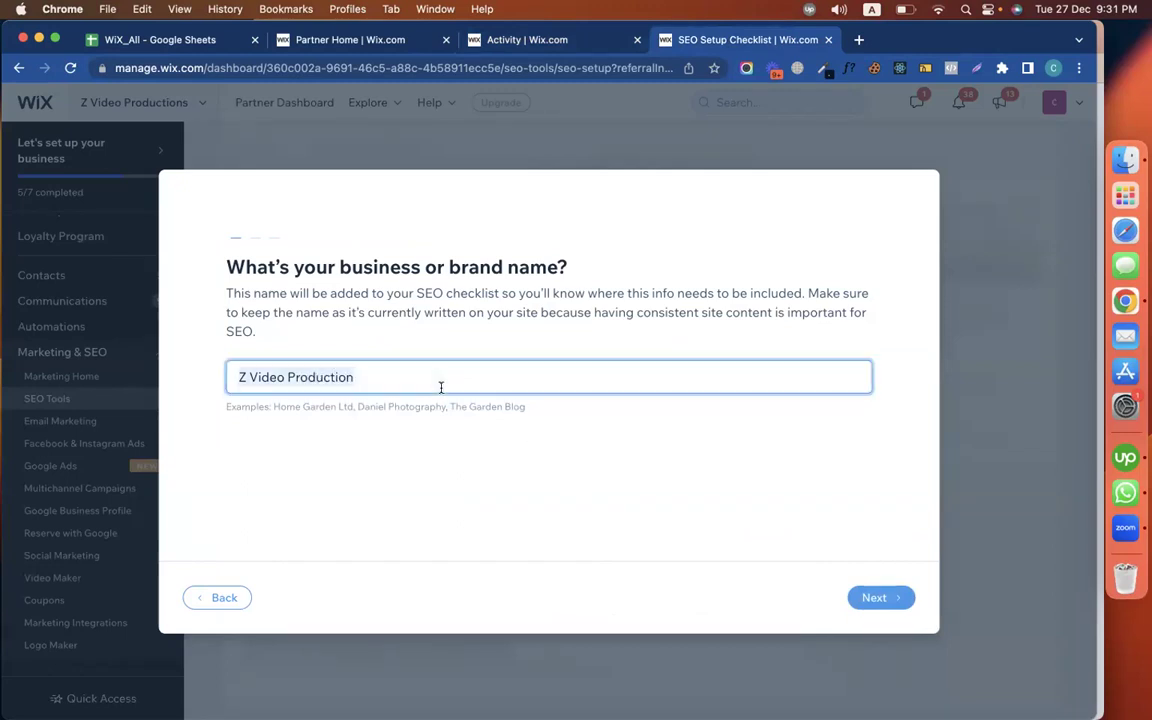
click(537, 455)
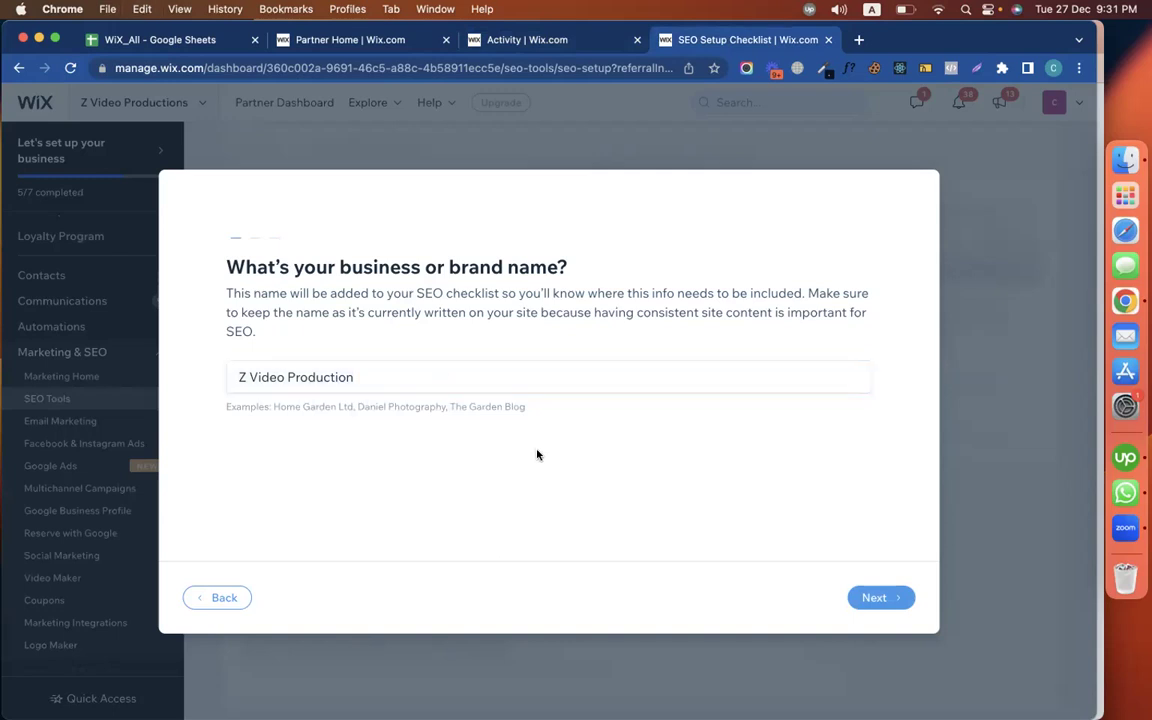
click(314, 42)
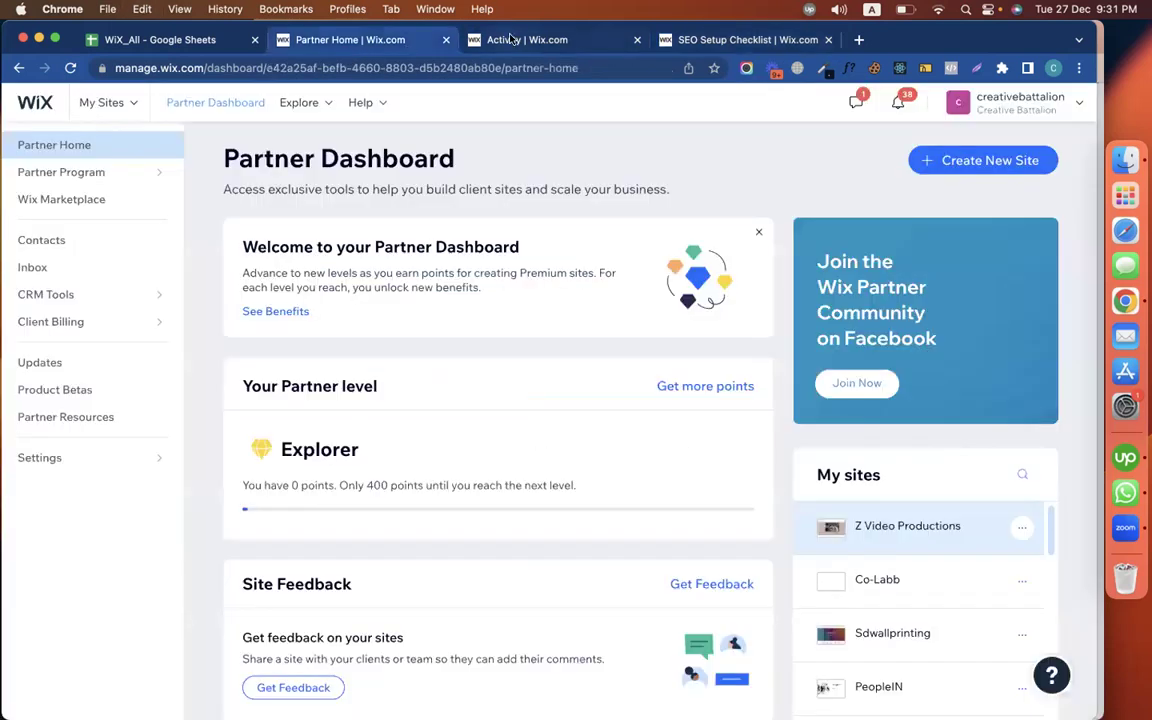
click(511, 38)
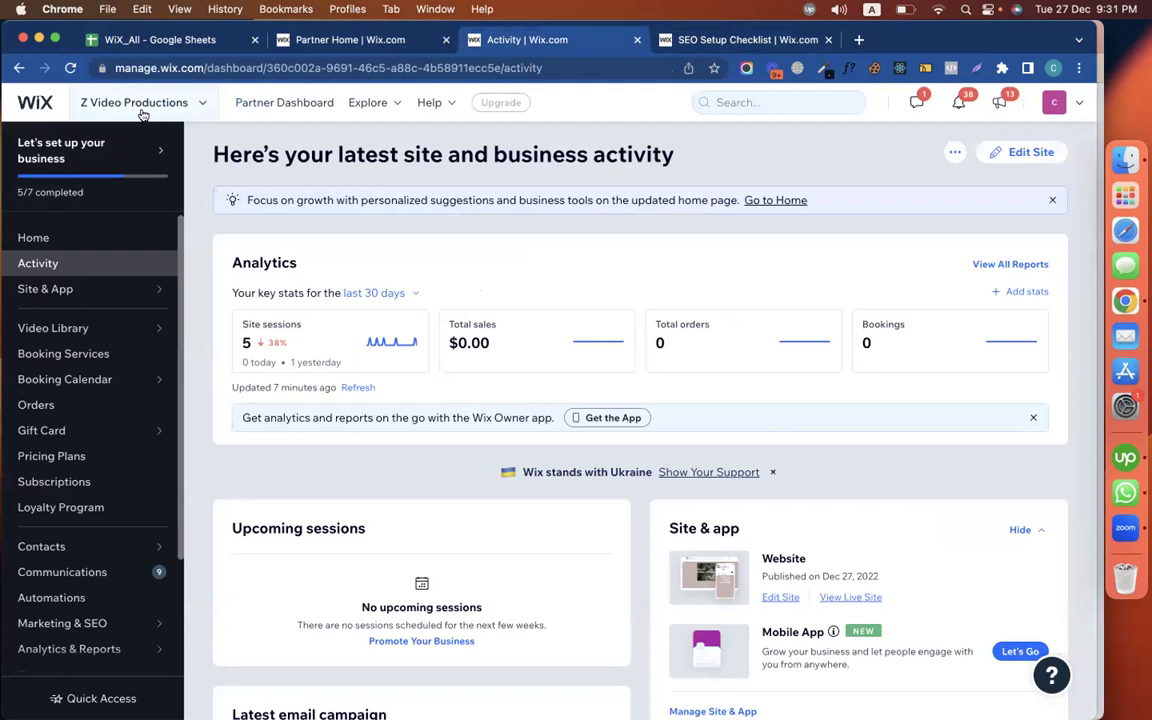
click(680, 38)
click(402, 376)
key(Right)
key(super+a)
key(super+c)
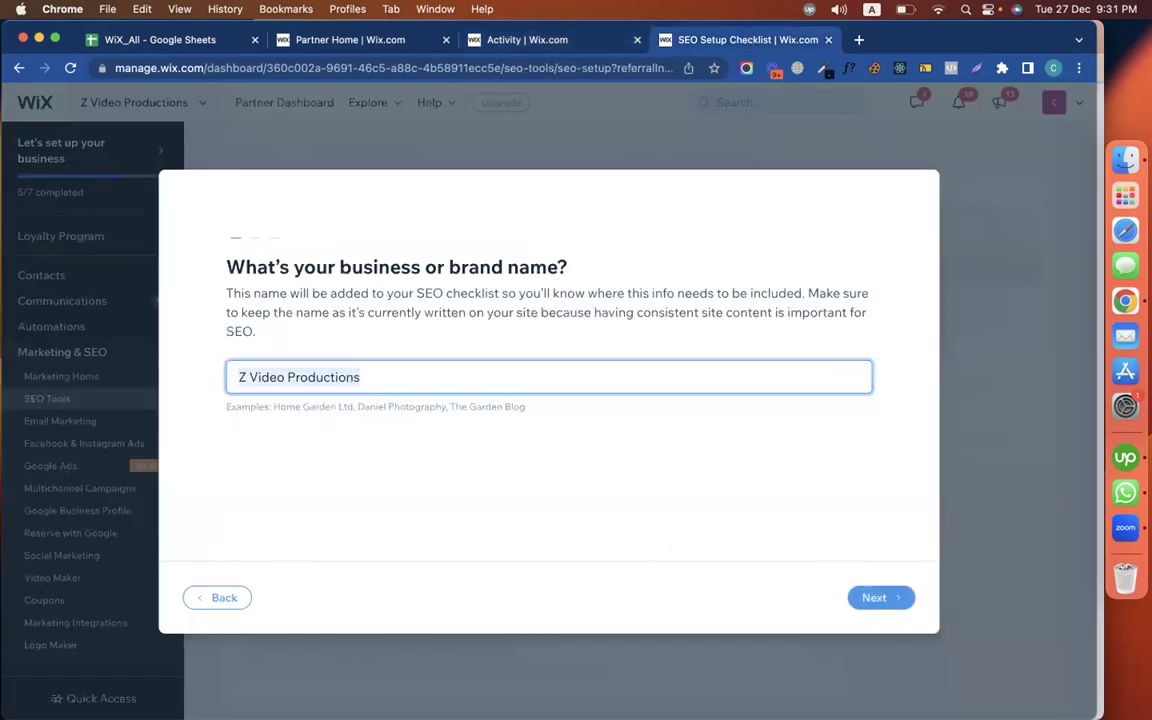
click(426, 449)
click(898, 598)
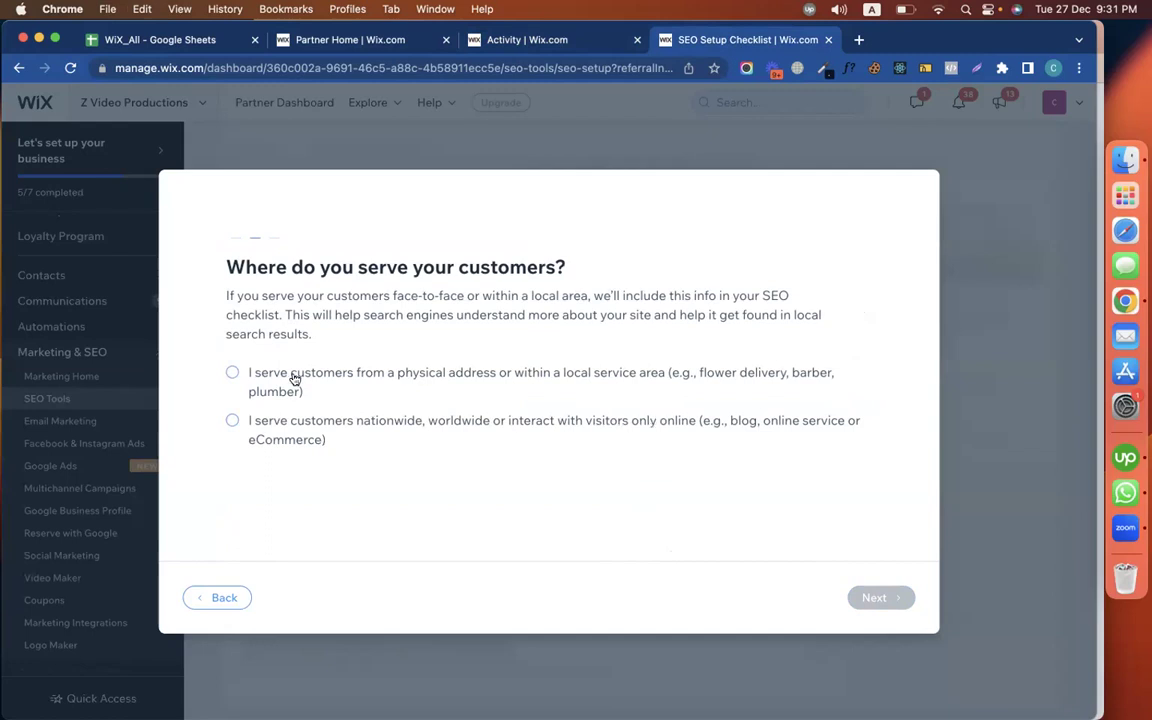
Answer the customer-location question with nationwide/online service, after trying a local United States address
click(231, 372)
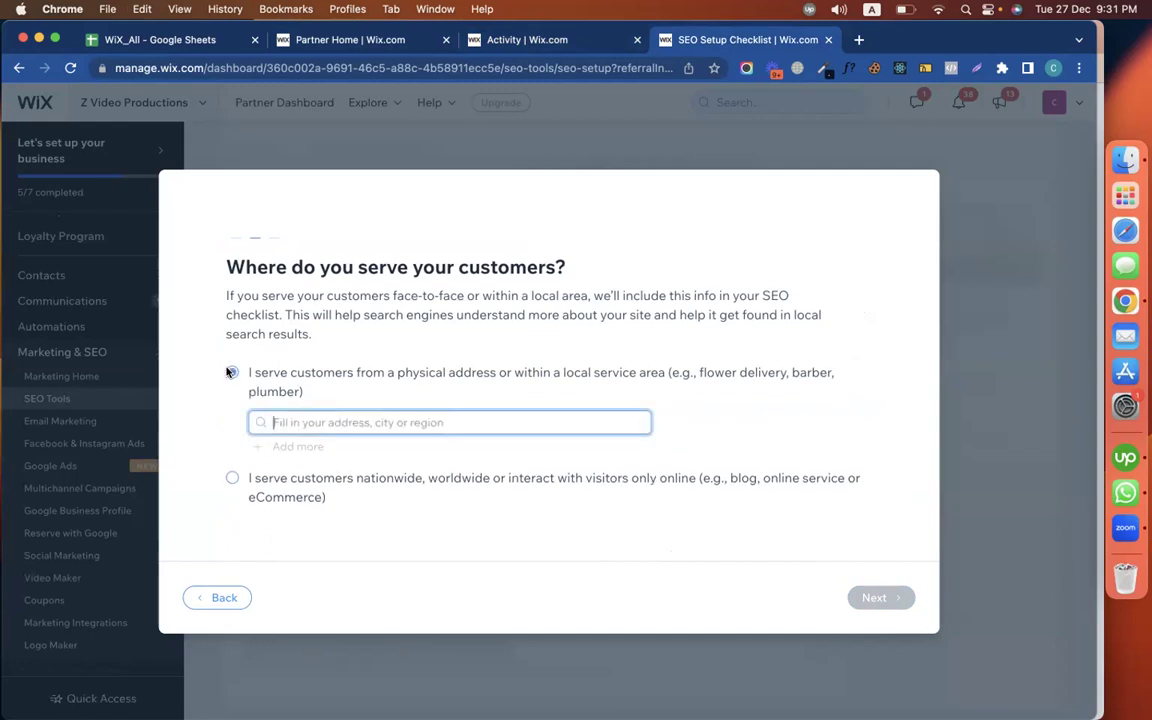
click(528, 45)
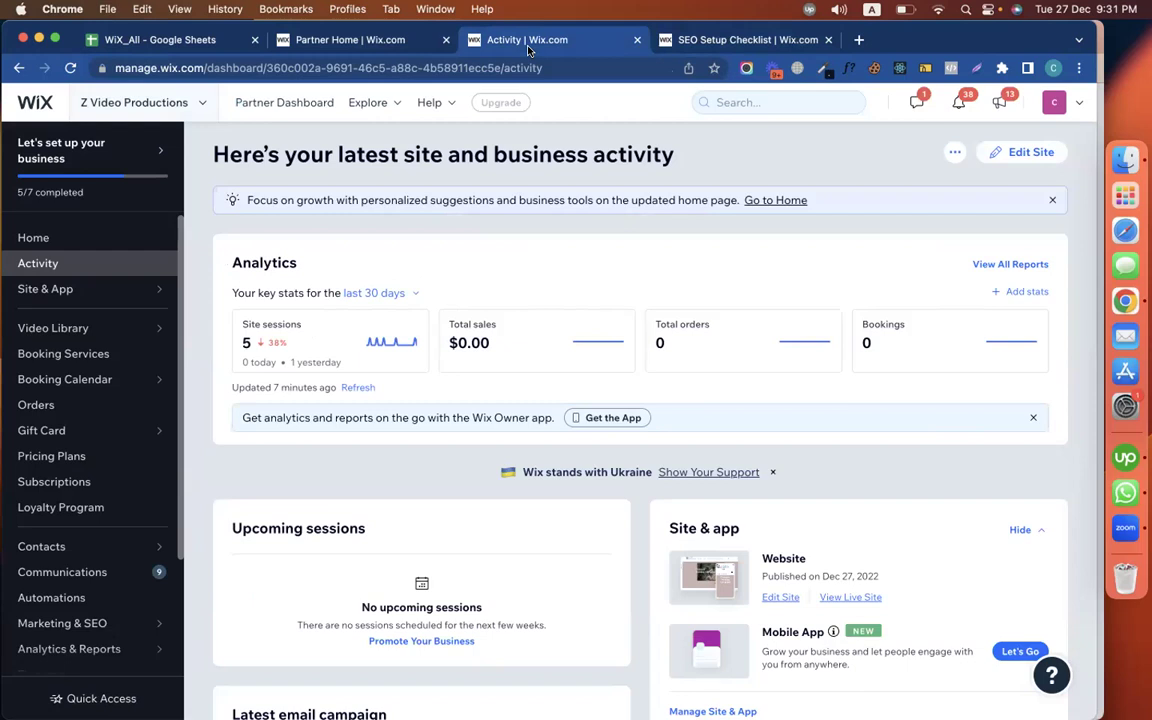
scroll(432, 412, down, 1)
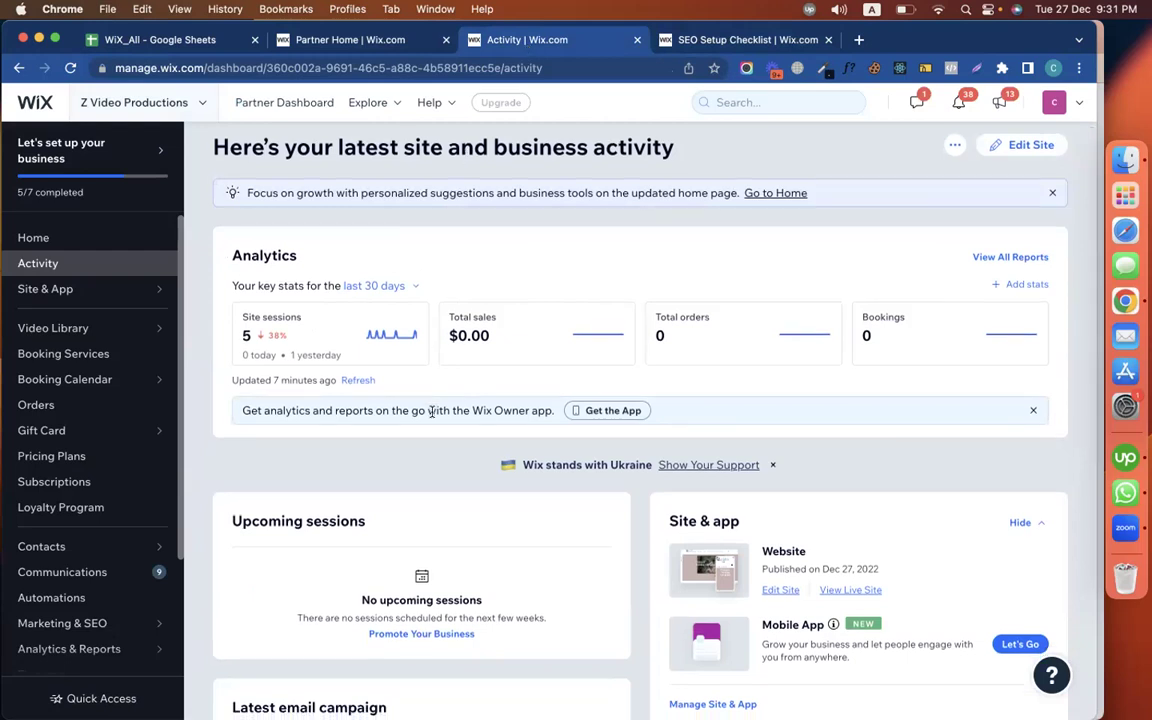
click(700, 39)
text(united)
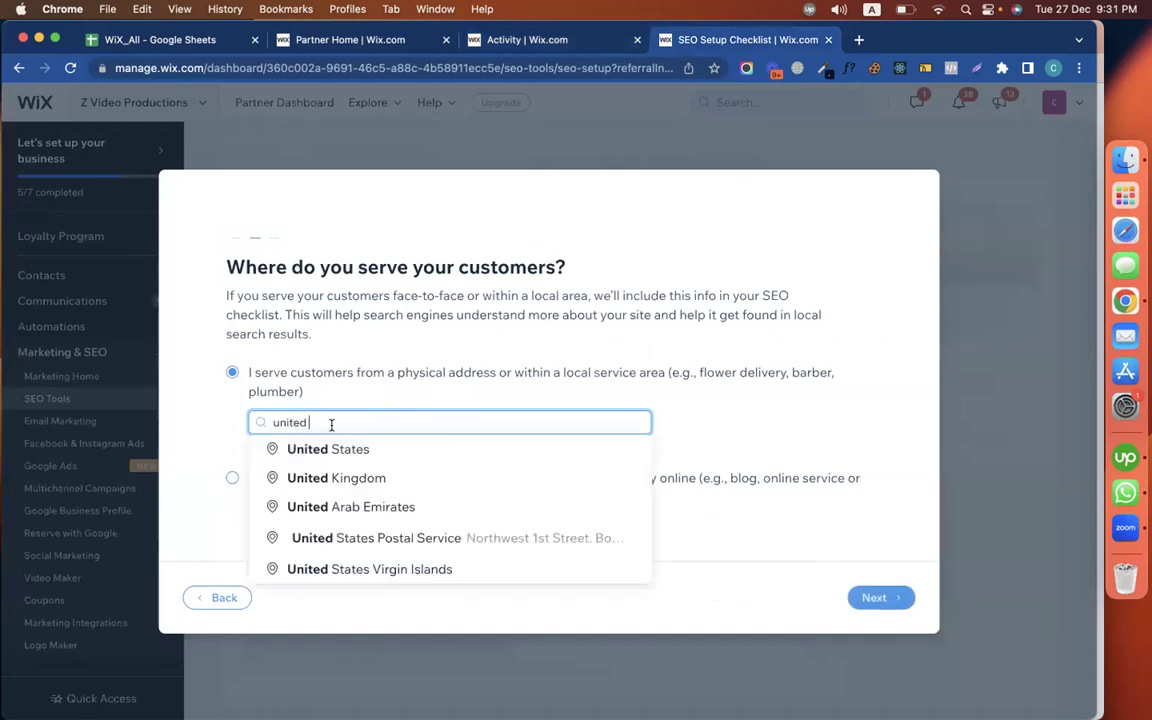
key(Return)
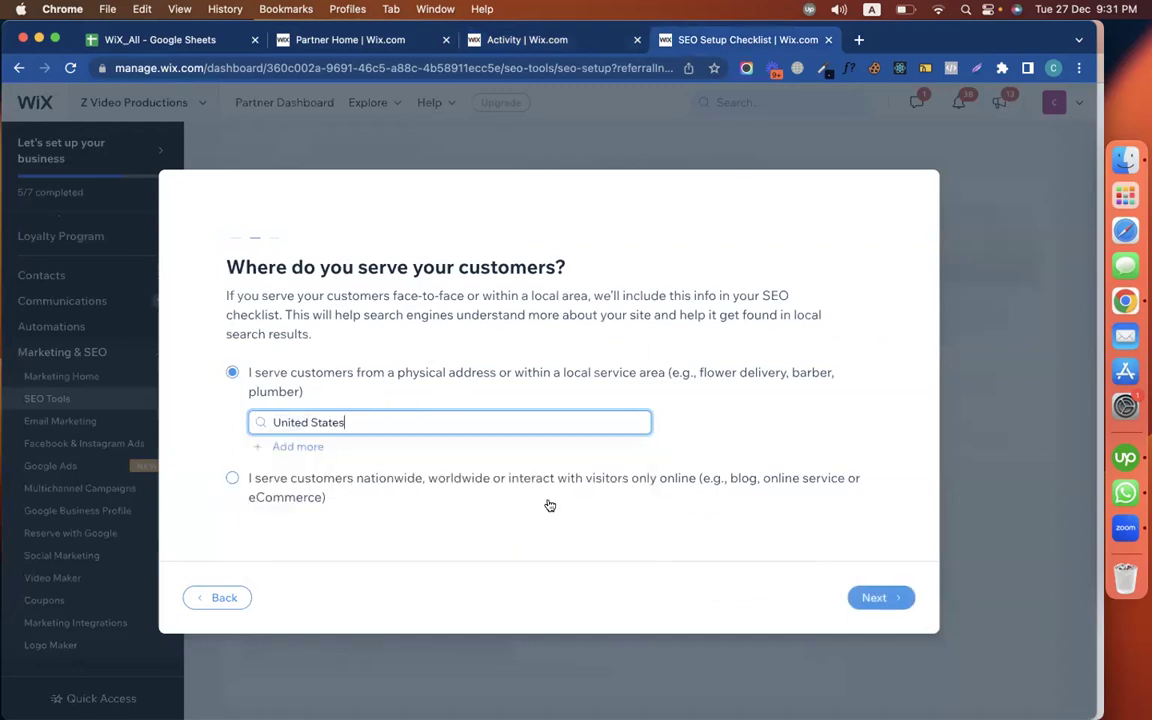
click(392, 487)
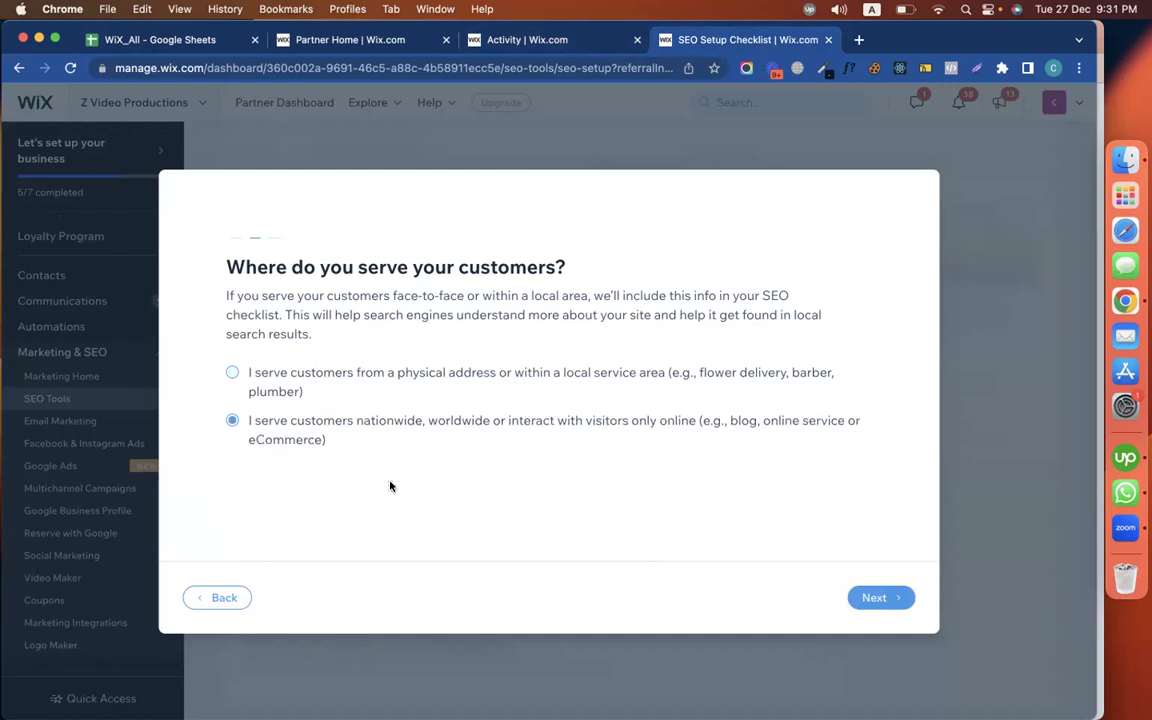
click(874, 597)
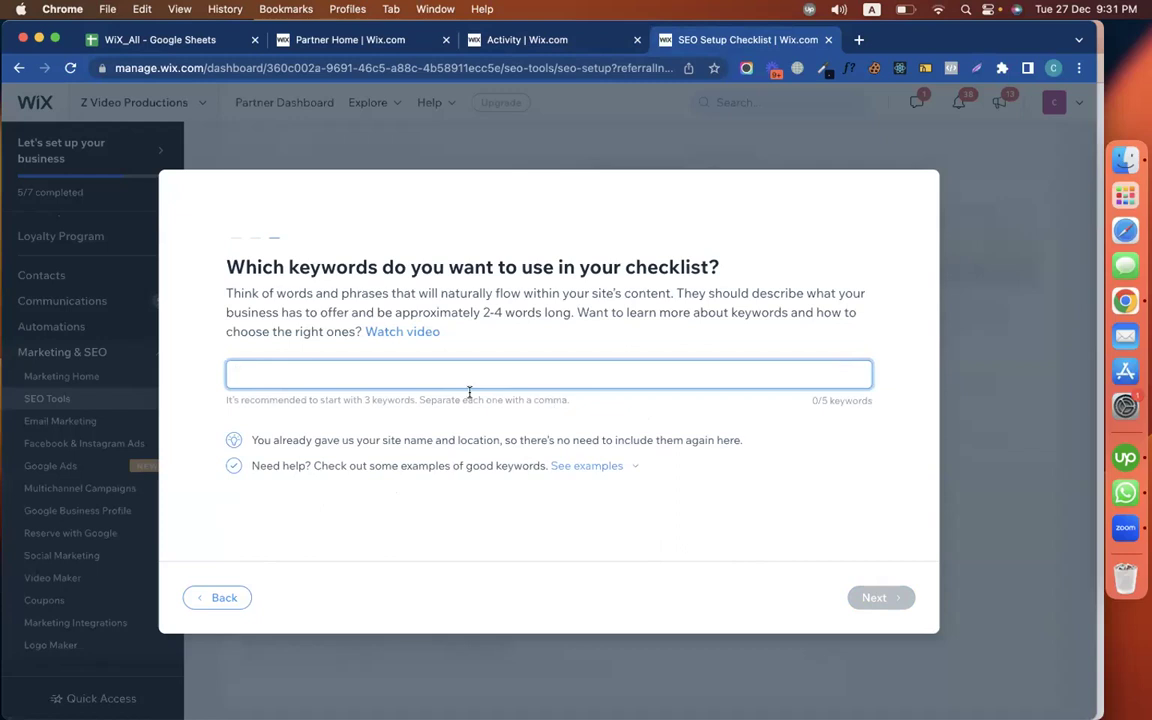
Add 'Z Video Productions' as a keyword and open the live site via View Live Site
key(super+v)
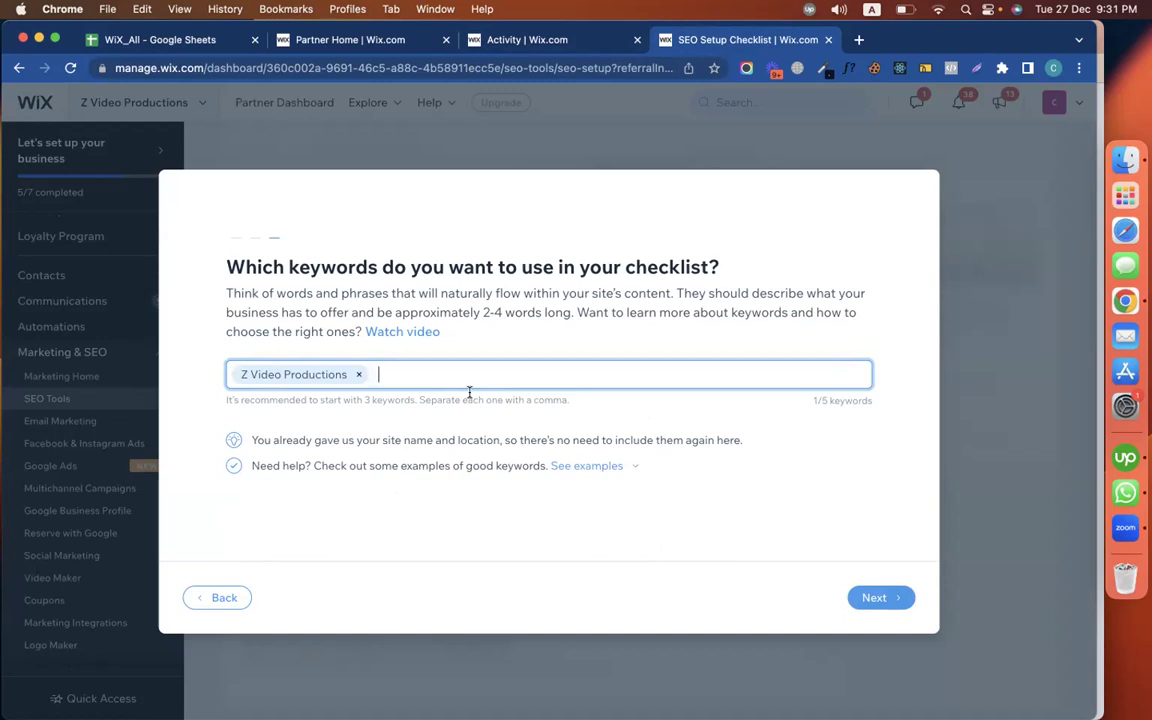
click(545, 44)
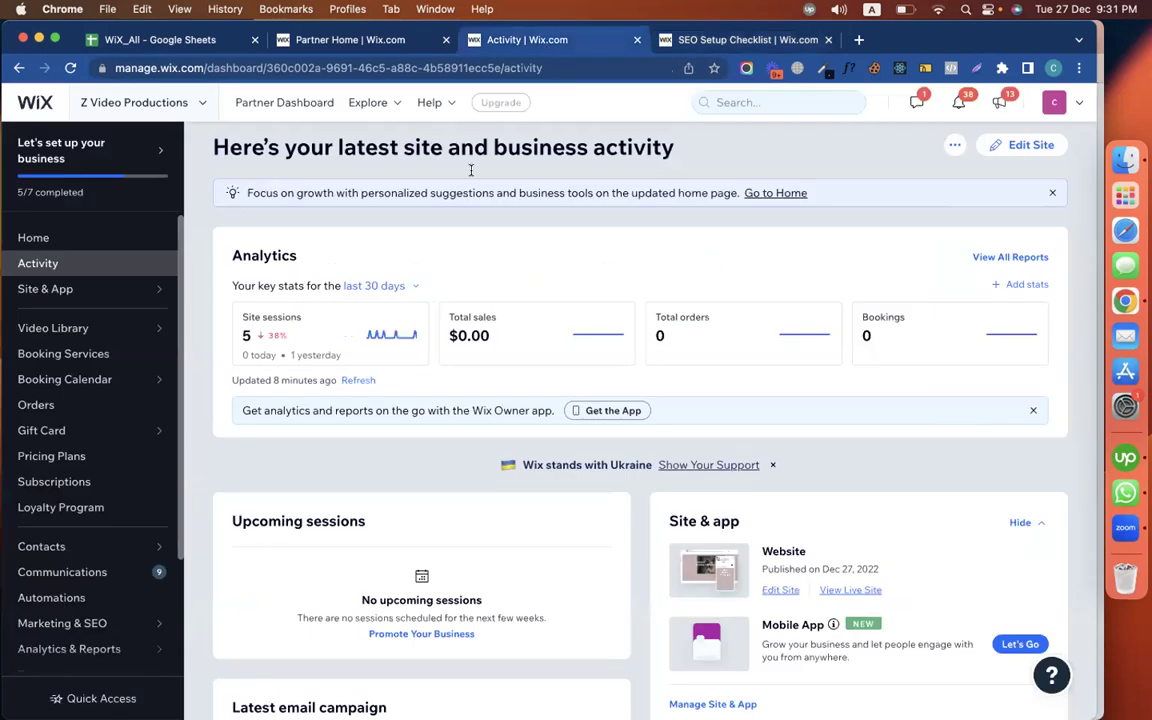
click(956, 149)
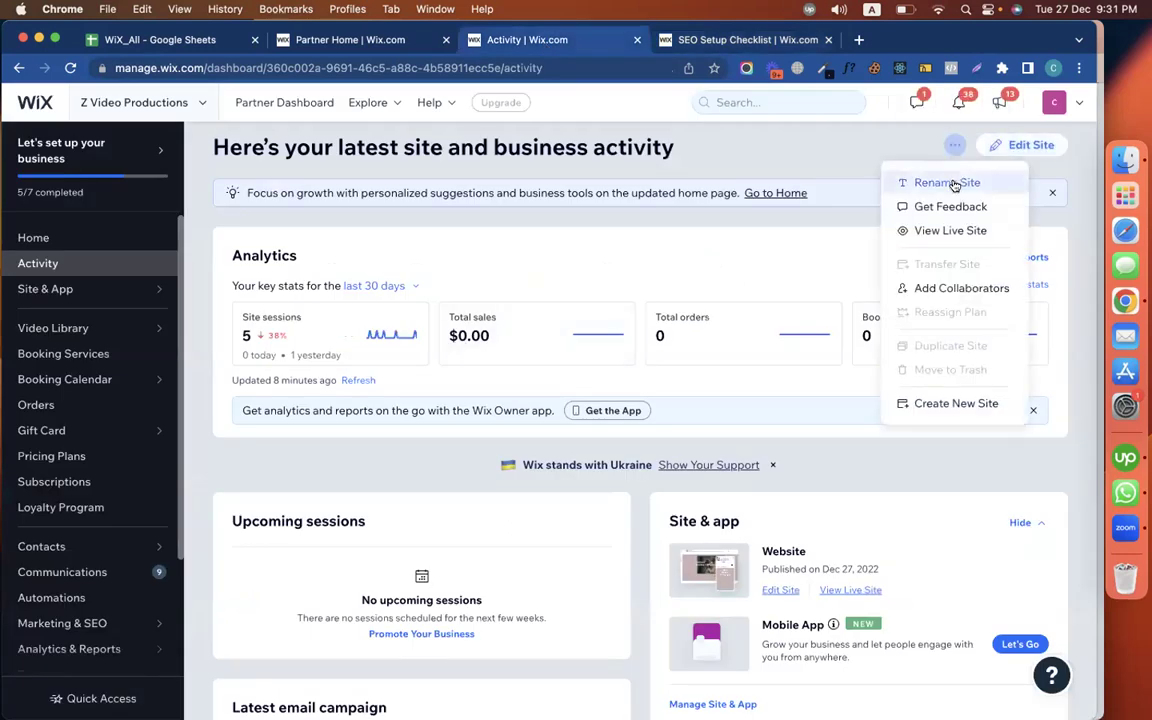
click(938, 230)
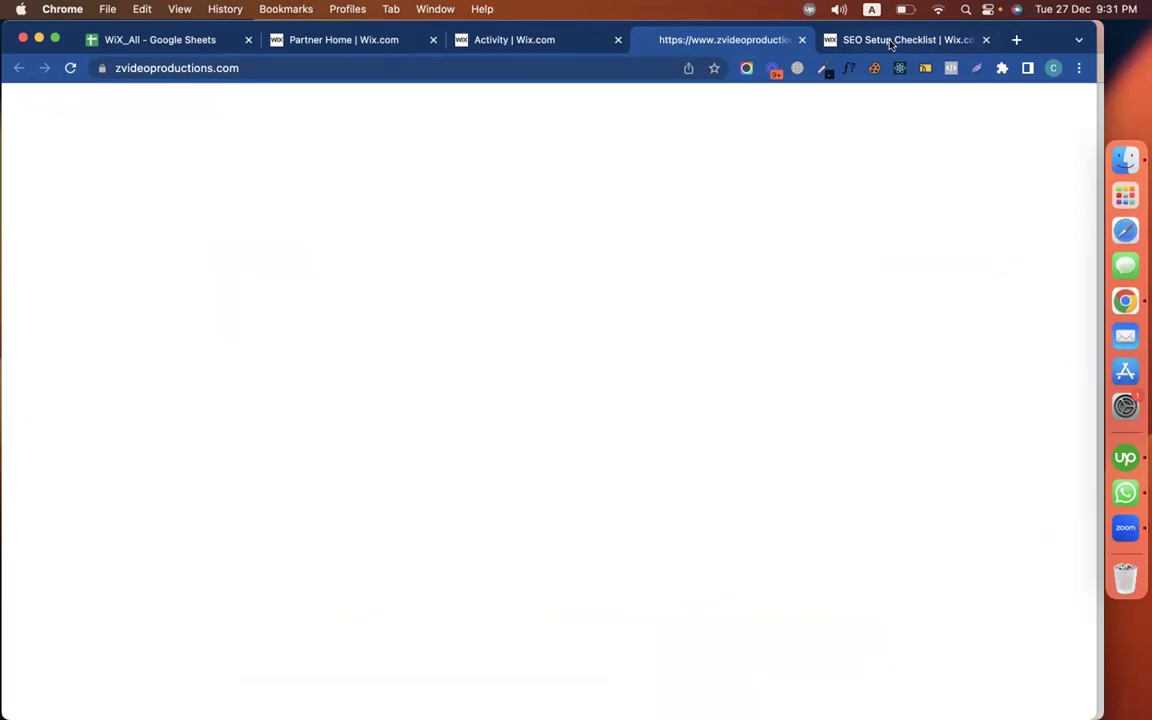
click(890, 44)
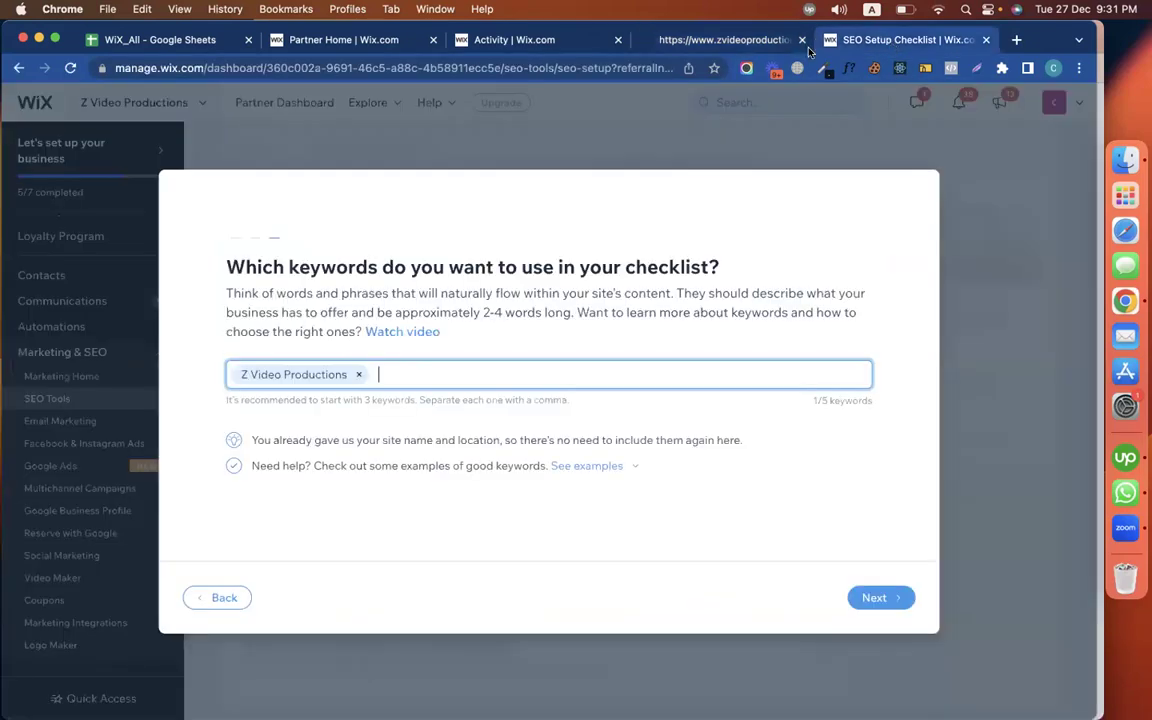
click(713, 42)
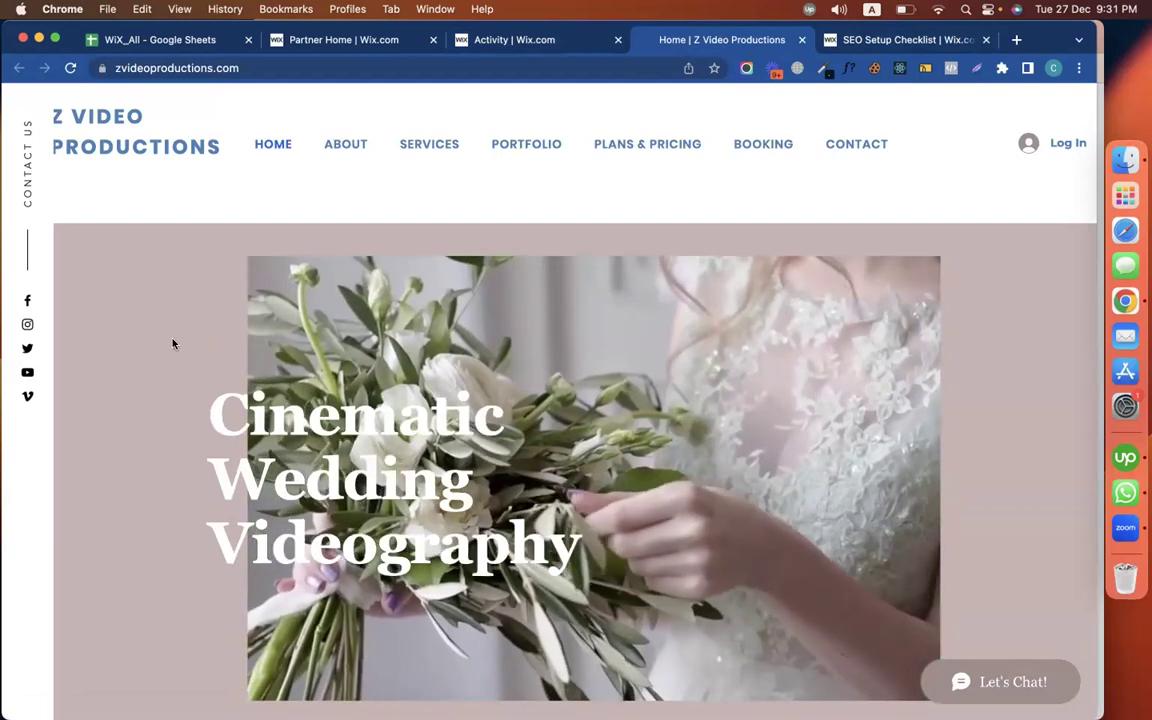
Scroll through the live homepage and open its Contact page to find the office address
scroll(178, 412, down, 3)
scroll(178, 412, down, 6)
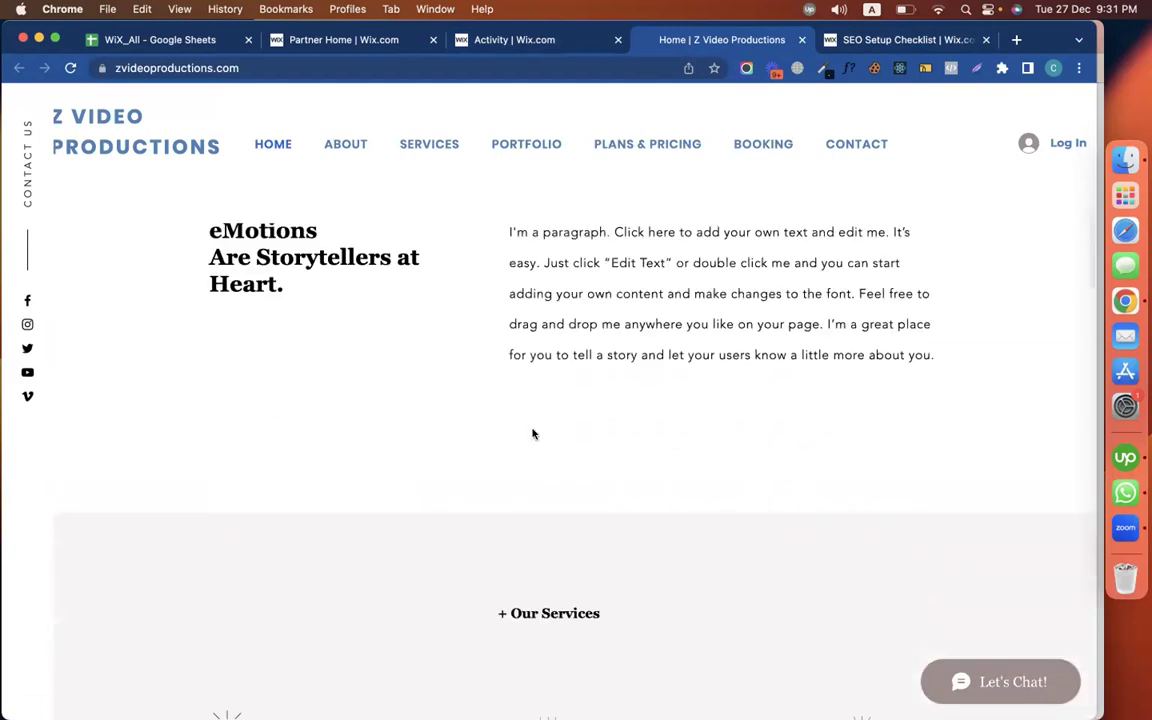
scroll(532, 432, down, 4)
scroll(661, 477, down, 4)
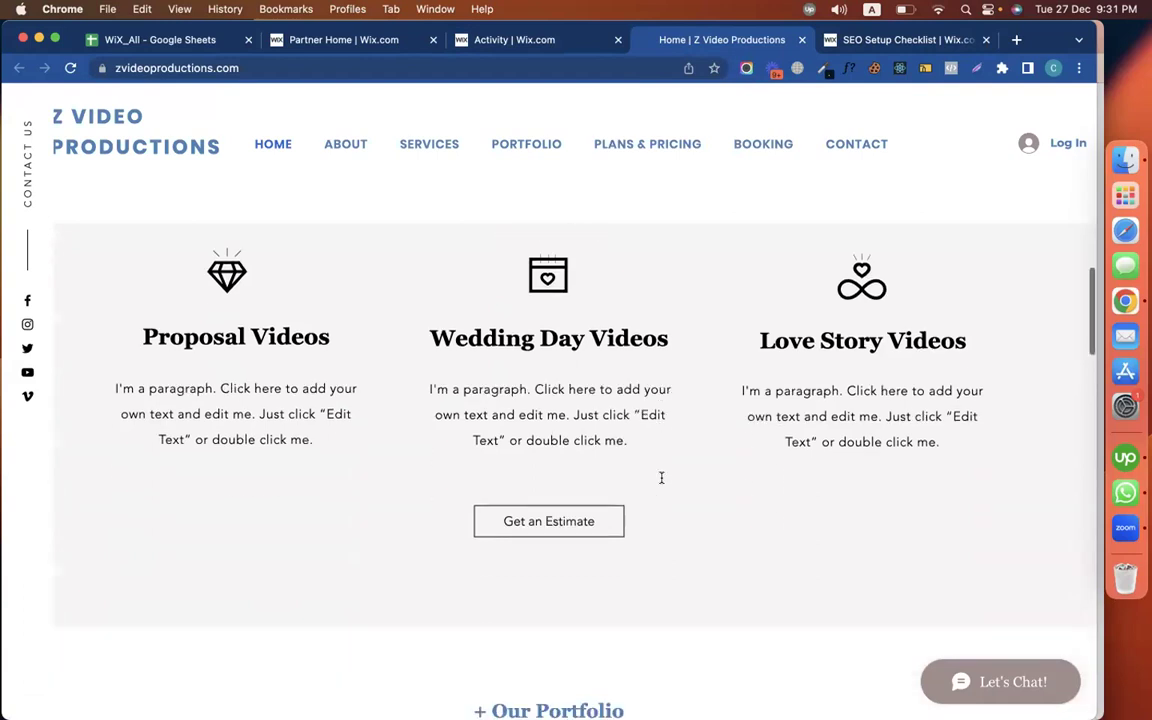
scroll(797, 440, up, 3)
scroll(798, 437, down, 5)
scroll(798, 437, down, 8)
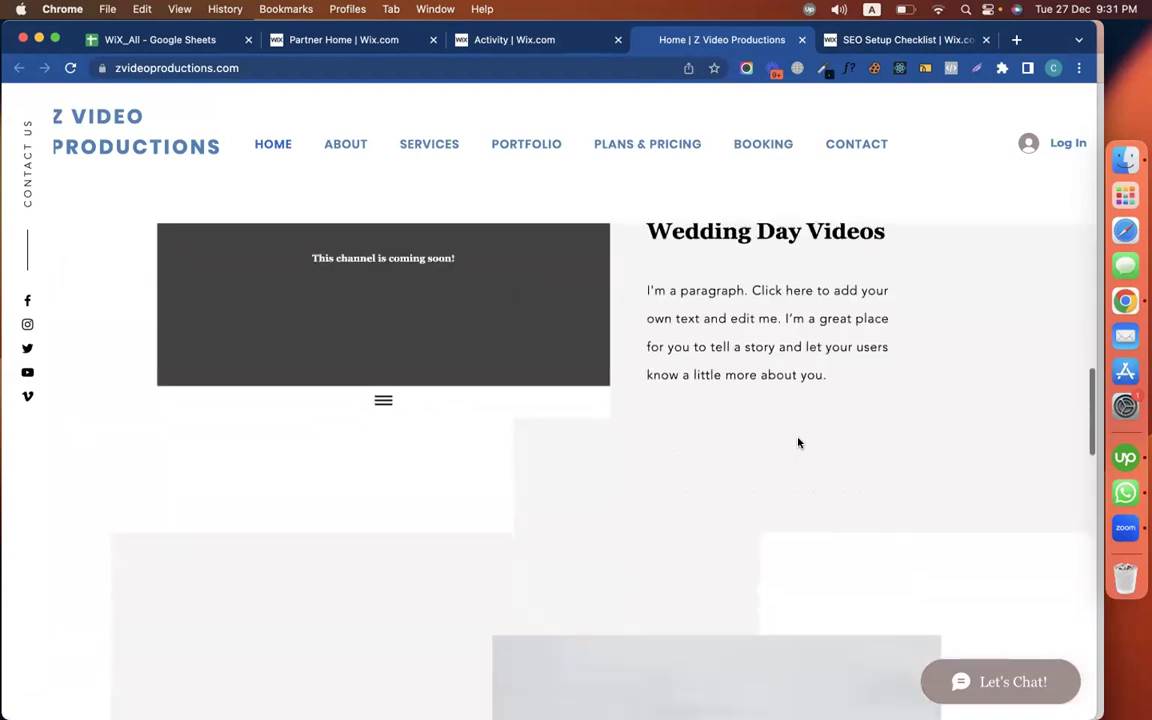
click(851, 145)
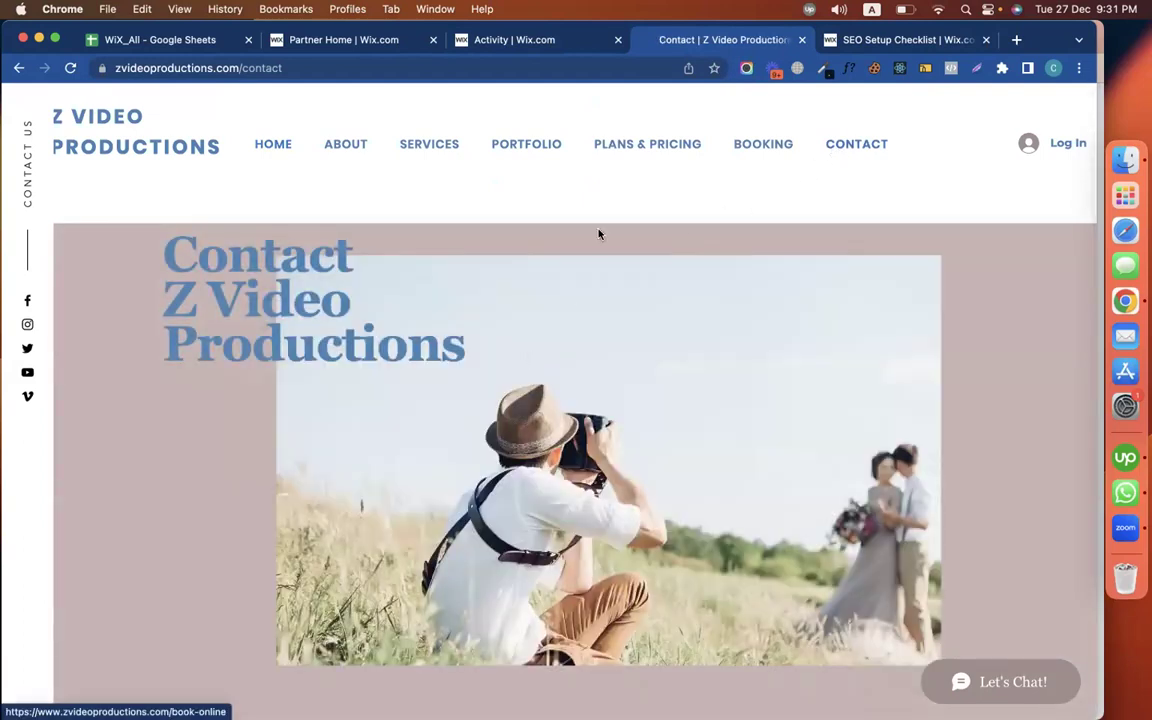
scroll(260, 478, down, 5)
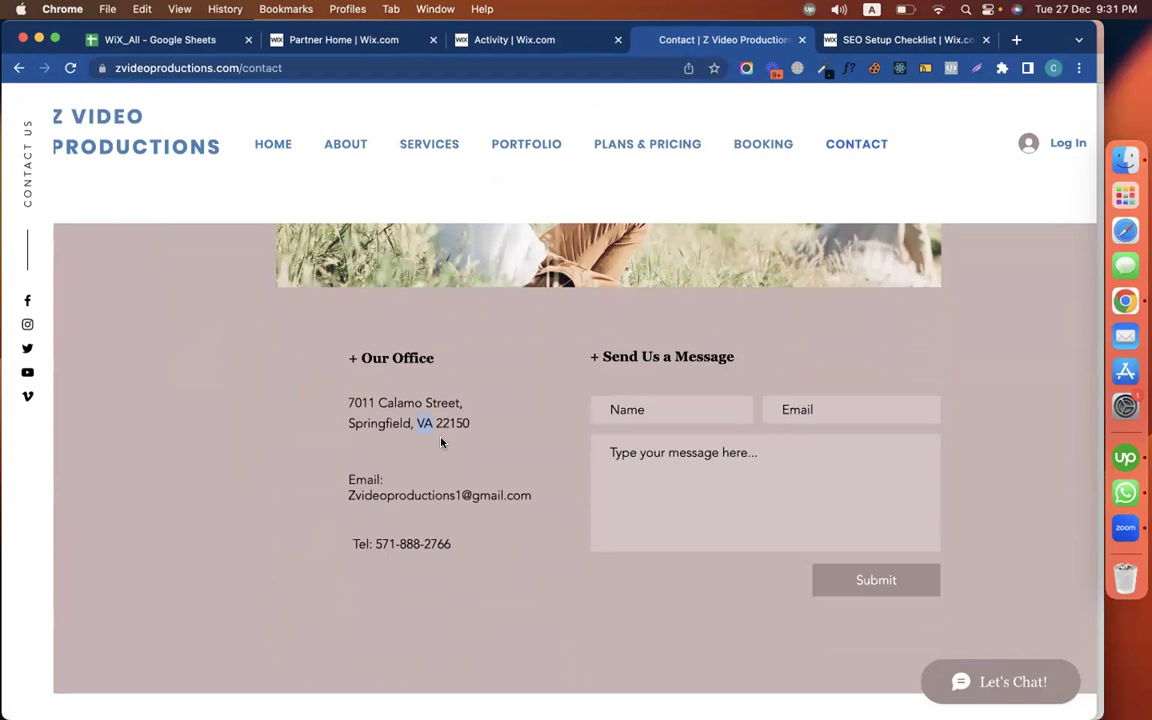
Copy the office location Springfield, VA and search Google for it in a new tab
double_click(424, 423)
key(super+c)
key(super+t)
key(super+v)
key(Return)
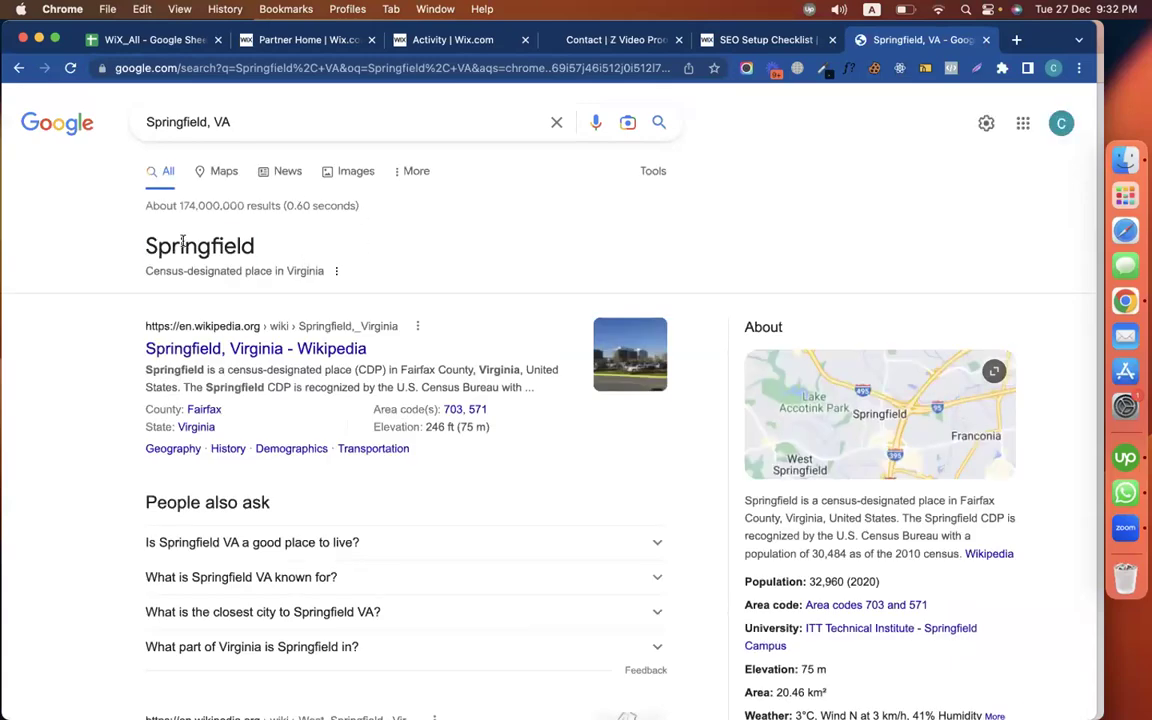
Open the Springfield, Virginia Wikipedia article from the search results
double_click(190, 246)
right_click(188, 244)
click(209, 278)
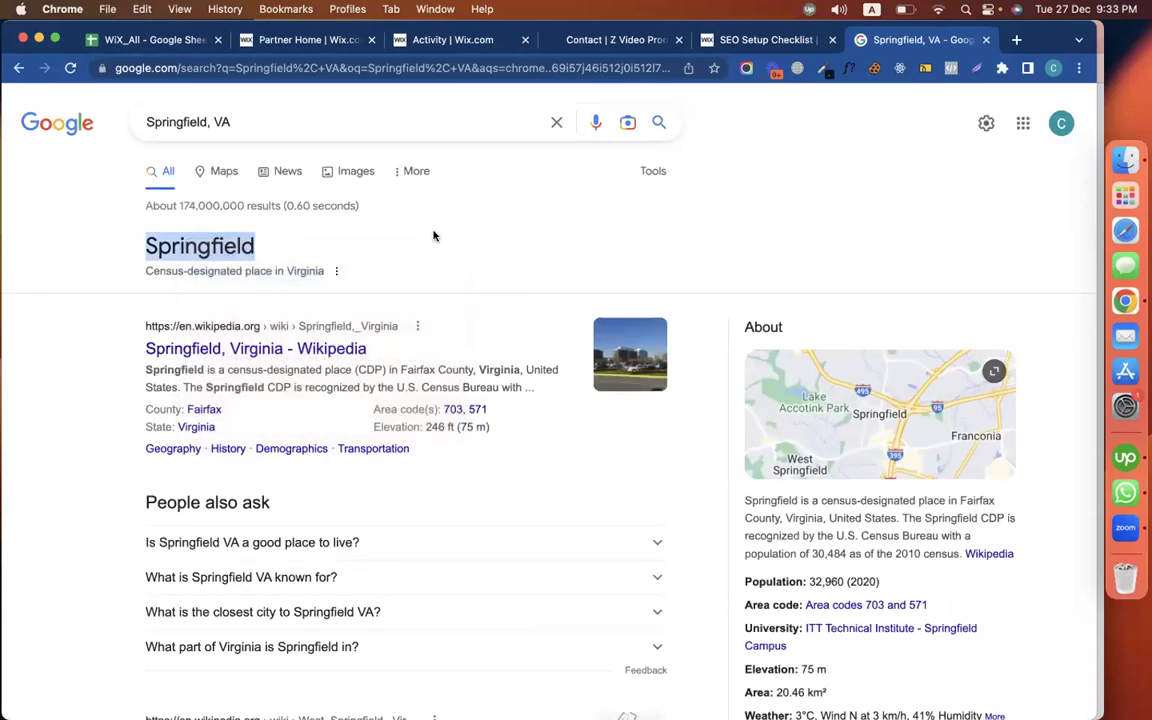
click(255, 358)
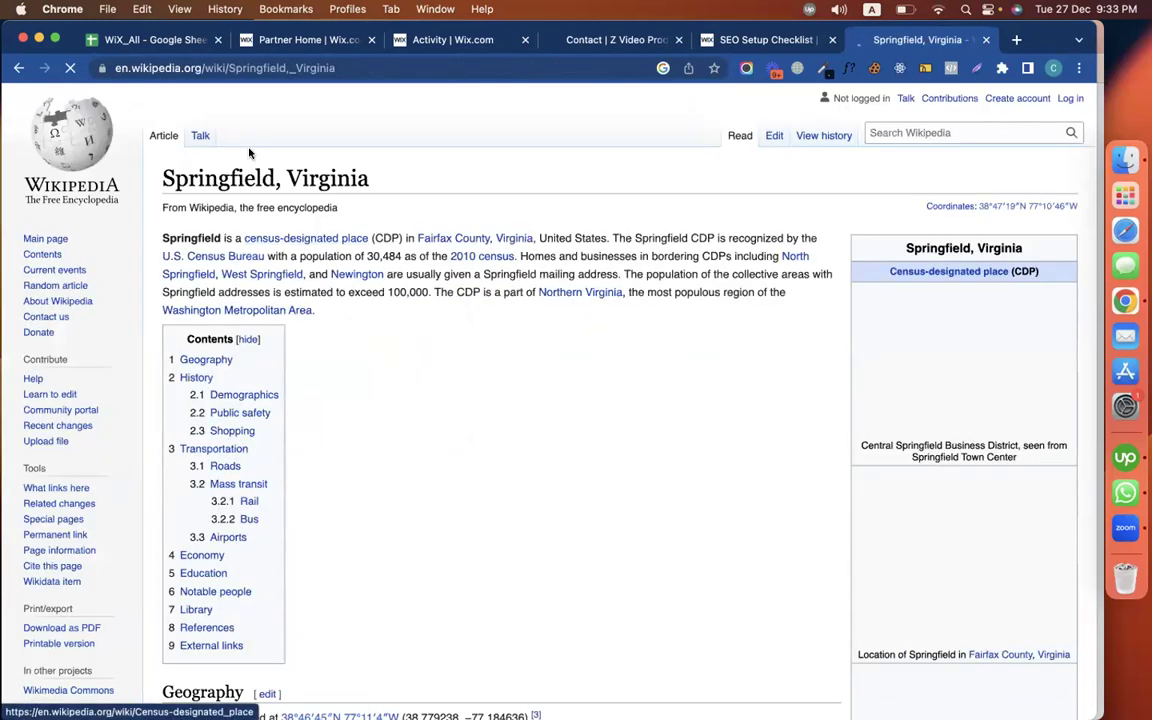
double_click(327, 172)
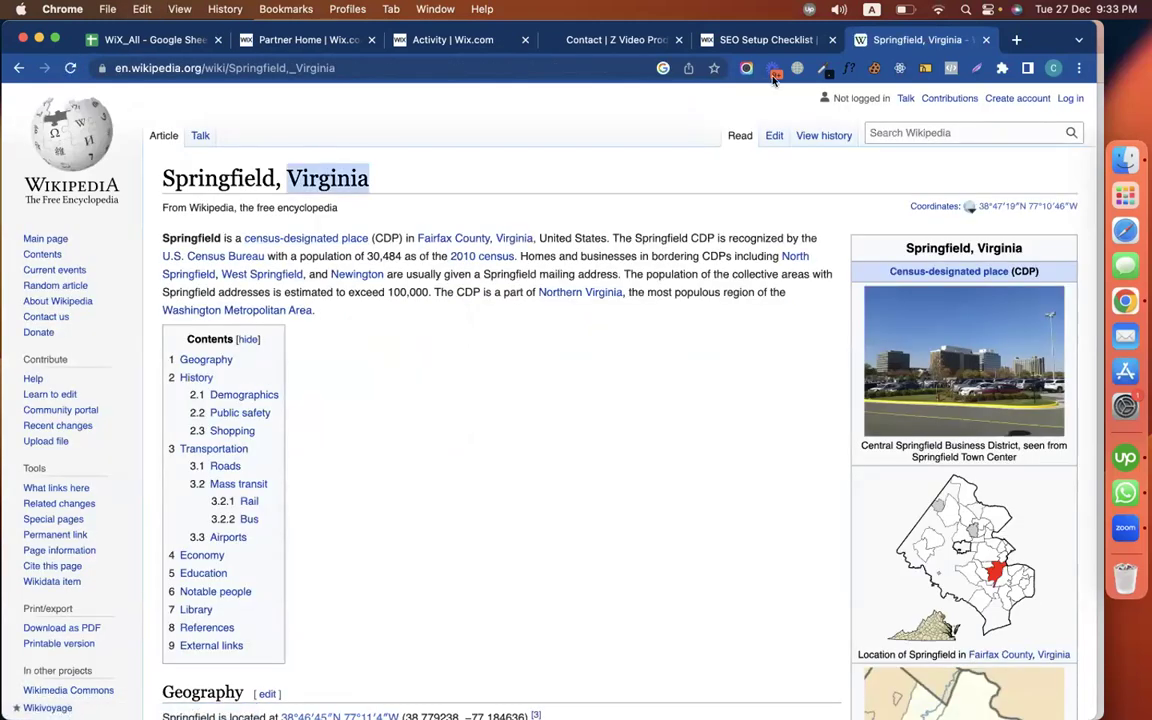
Add 'Best video productions in Virginia' as the second SEO keyword
click(700, 42)
text(Best video productions in Virginia)
key(Return)
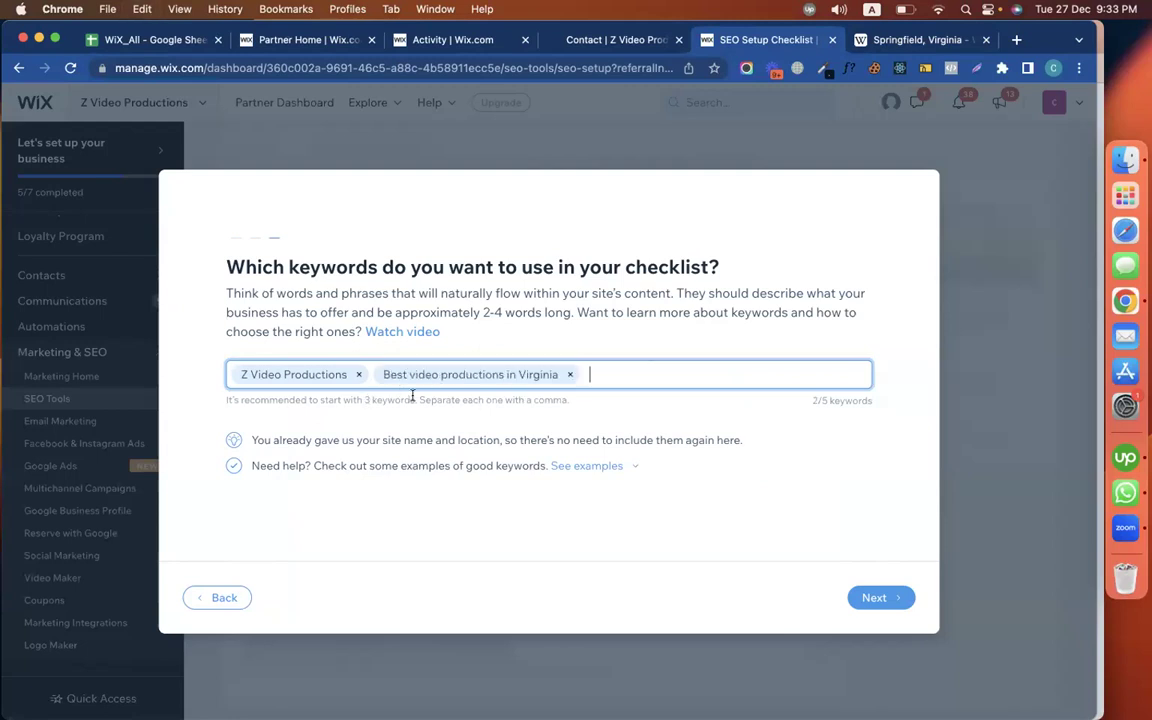
Finish the keyword wizard so the checklist shows Step 1 at 5/7 and Step 2 at 10/17
click(858, 599)
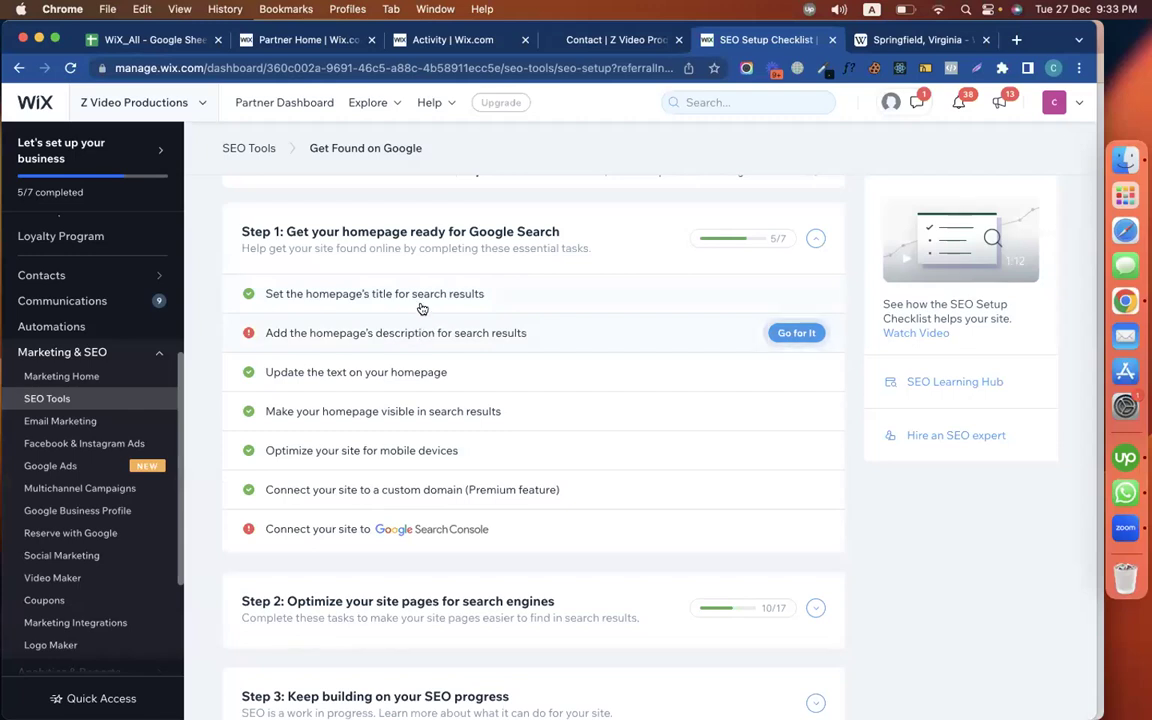
Search Google for 'best video production in virginia' and scroll through the results
click(915, 39)
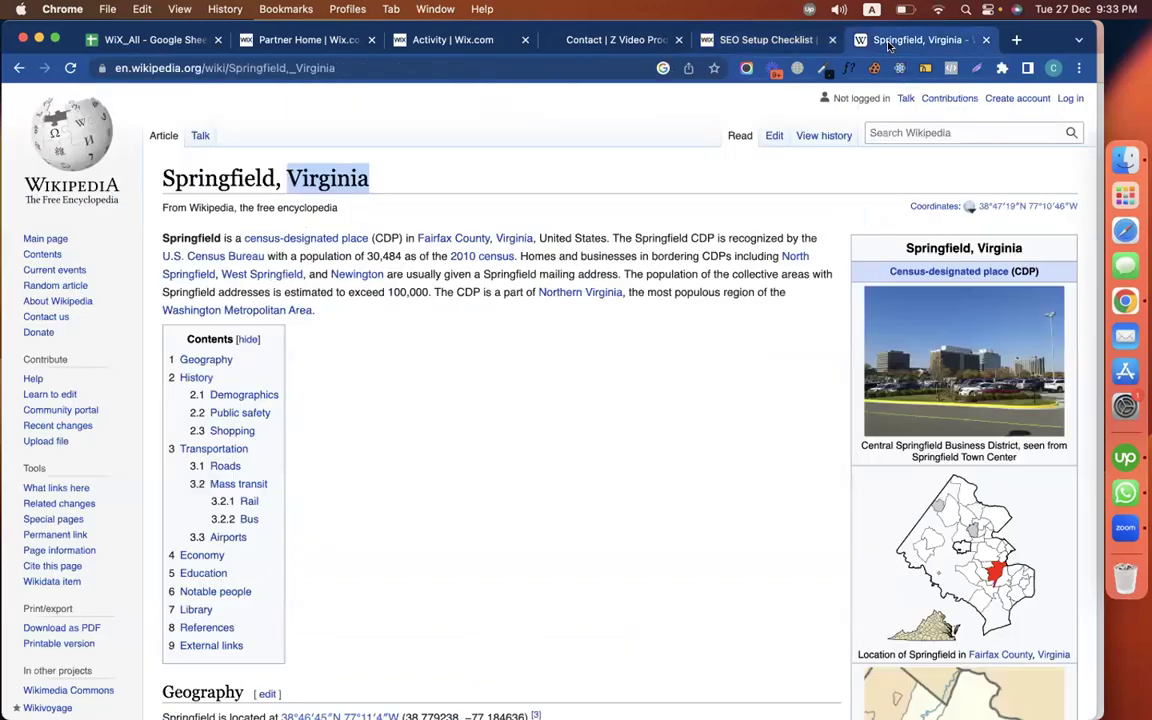
click(313, 68)
text(best)
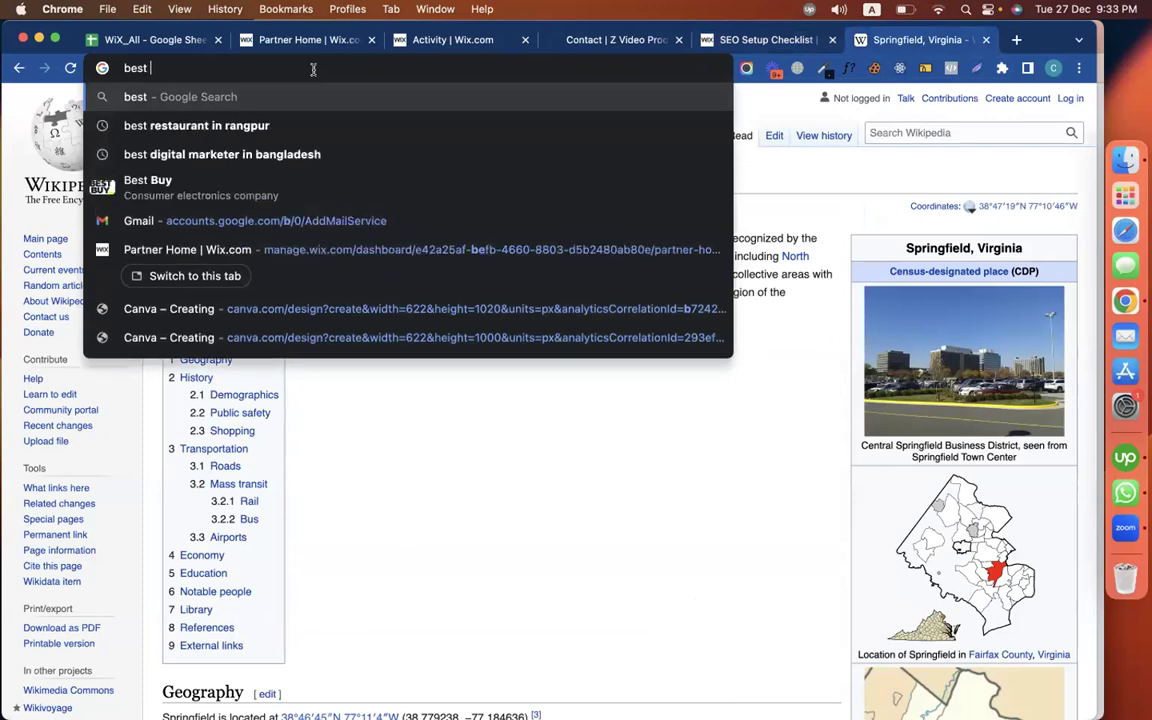
text( video )
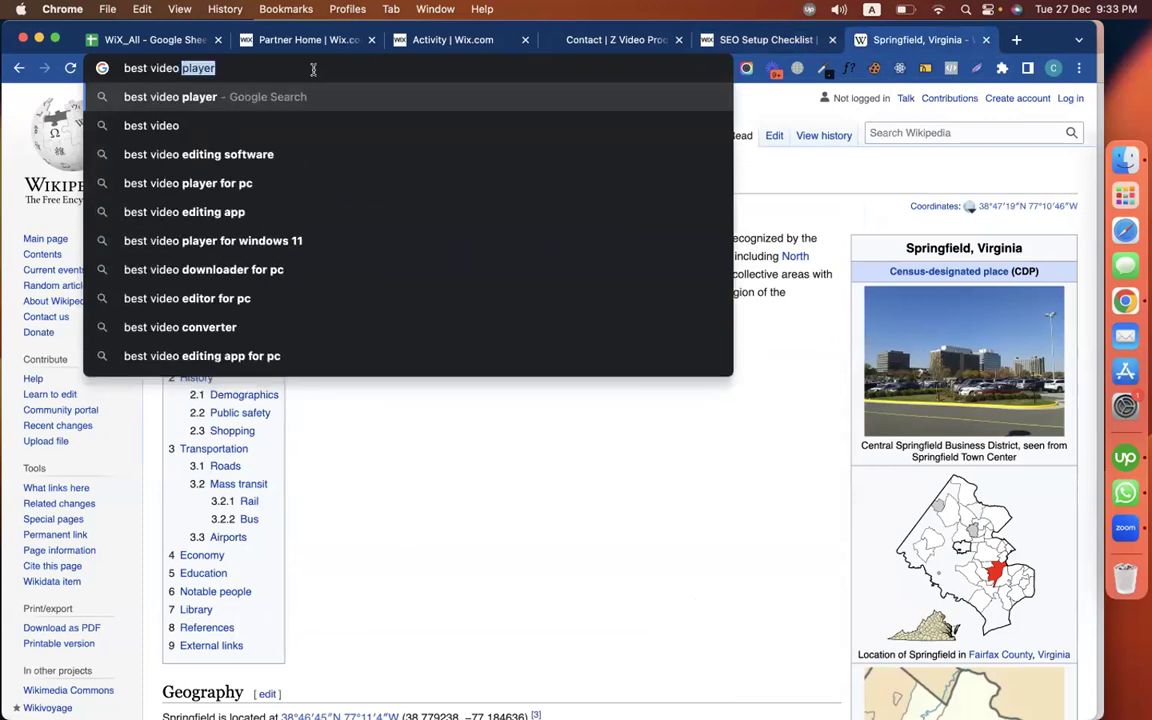
text(pro)
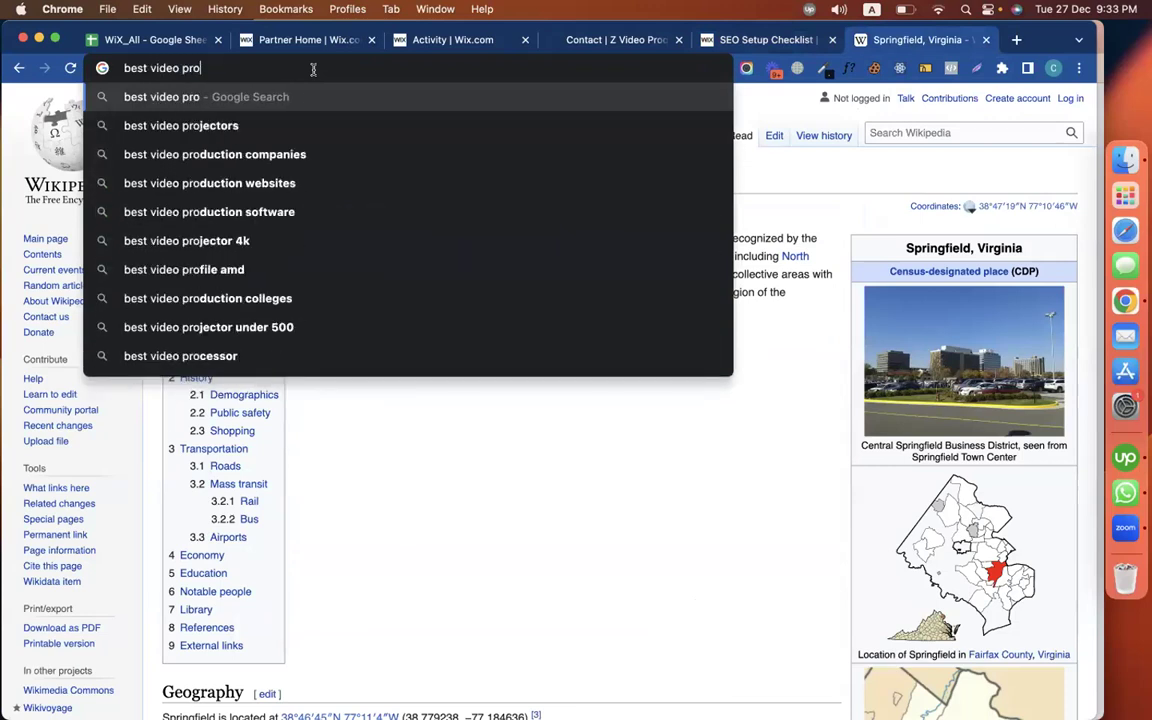
text(duction in v)
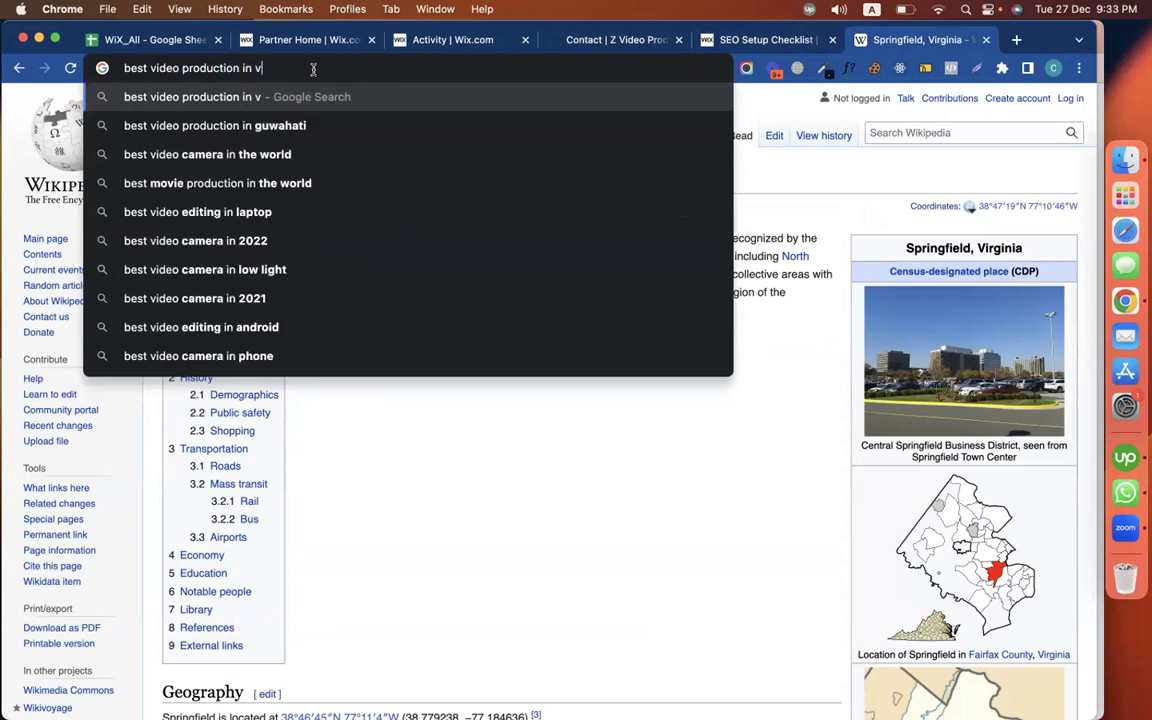
text(ir)
key(Down)
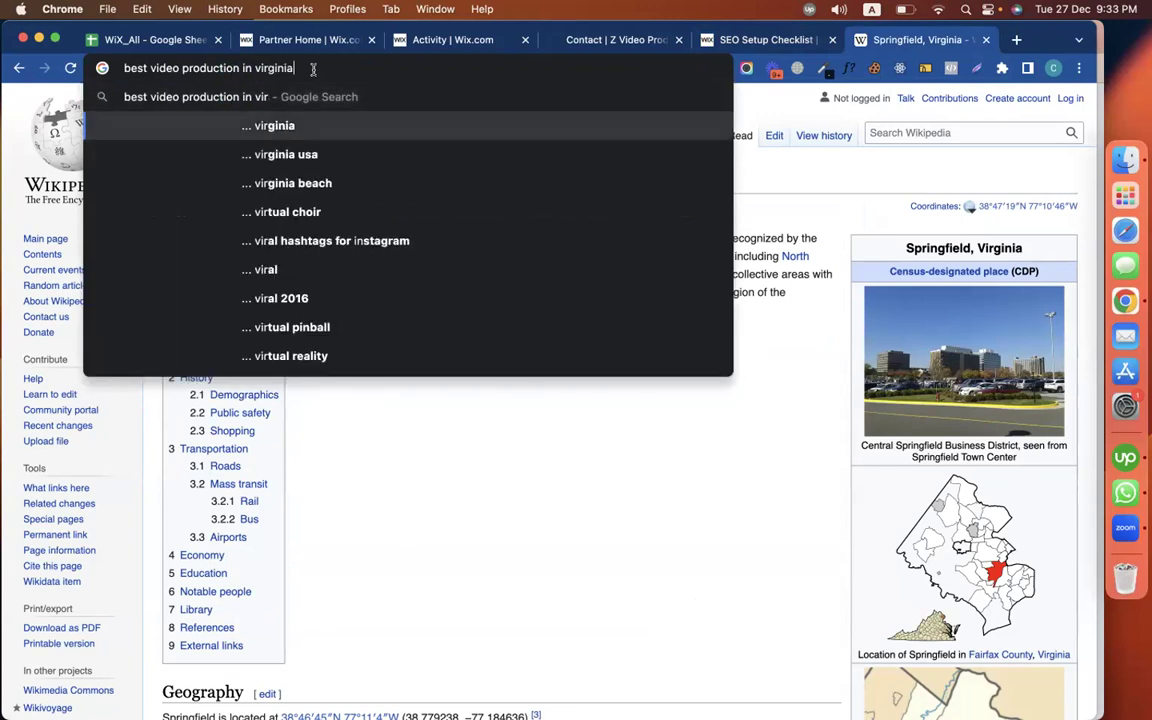
key(Return)
scroll(400, 400, down, 5)
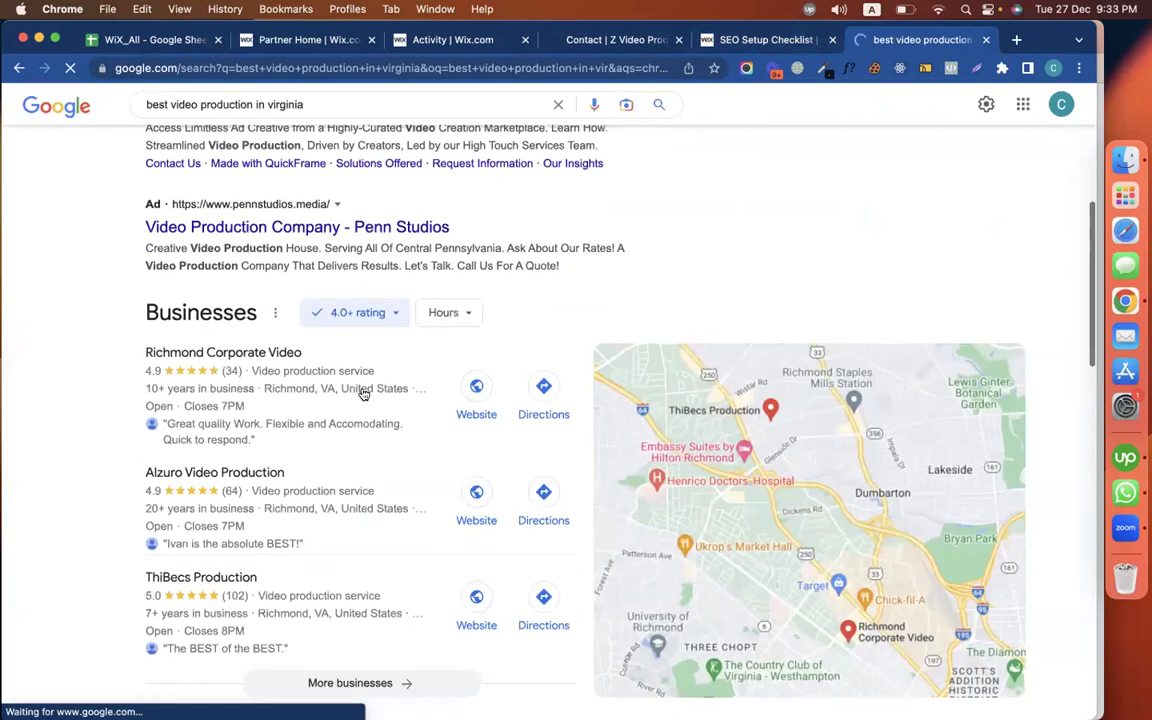
scroll(452, 455, down, 5)
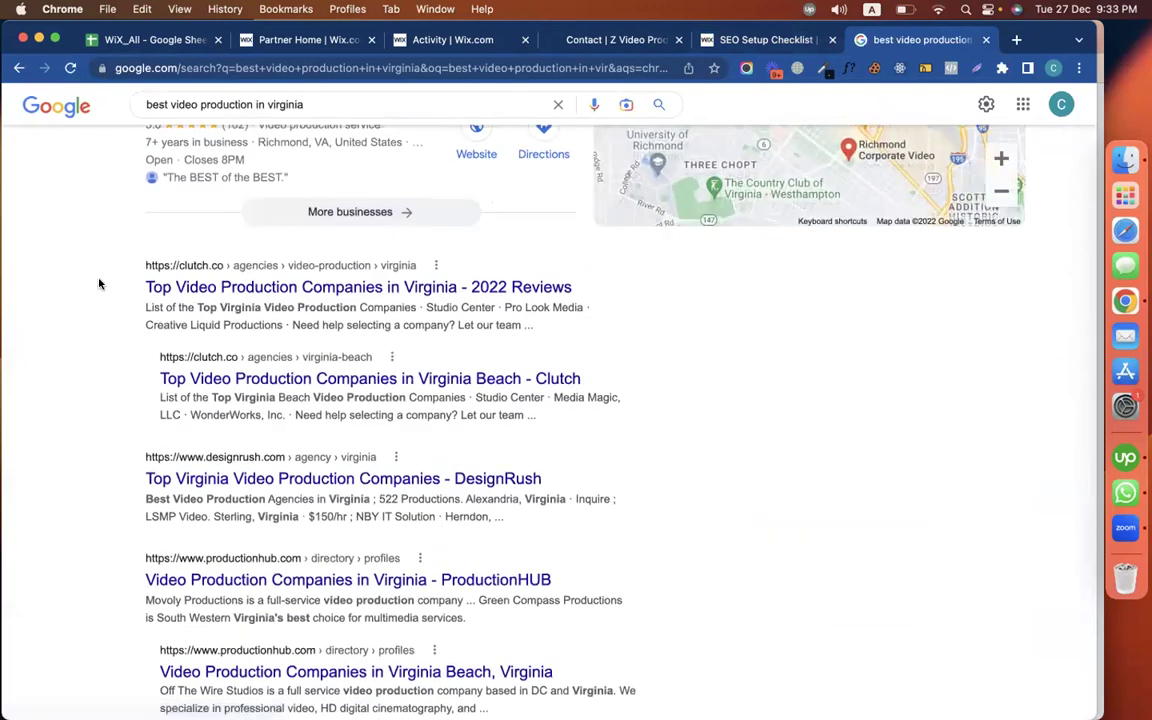
Highlight the clutch.co result's title and description, then go back to the SEO checklist
drag(135, 287, 362, 278)
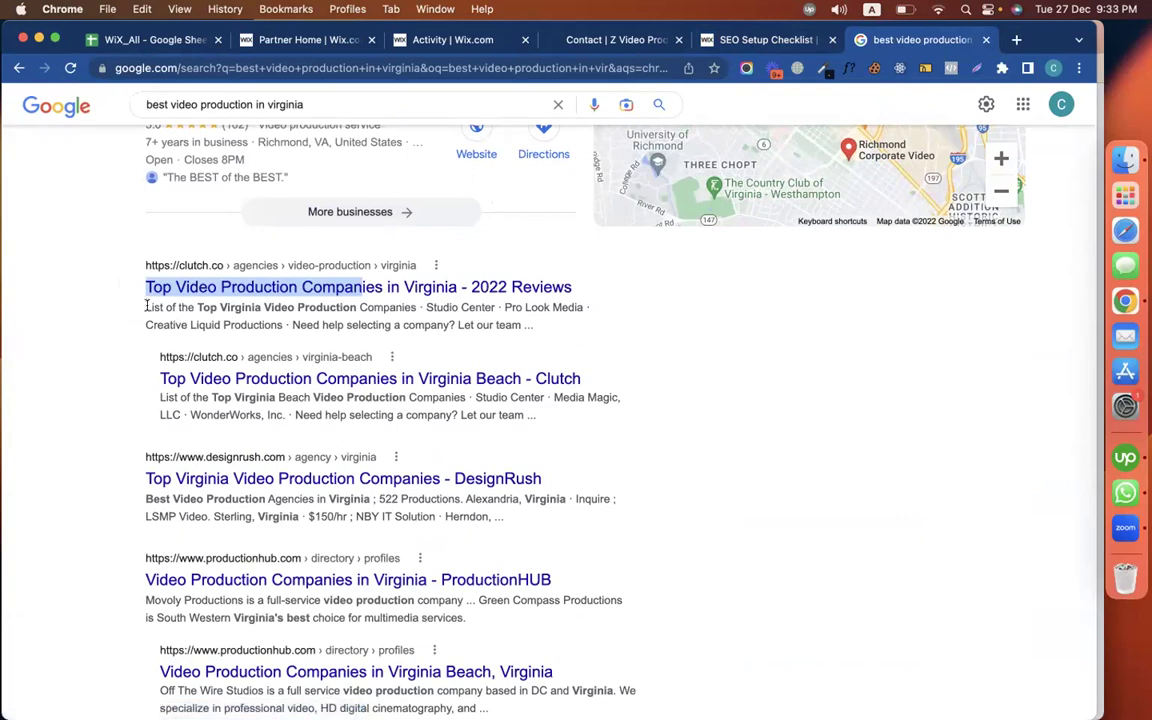
drag(143, 304, 281, 335)
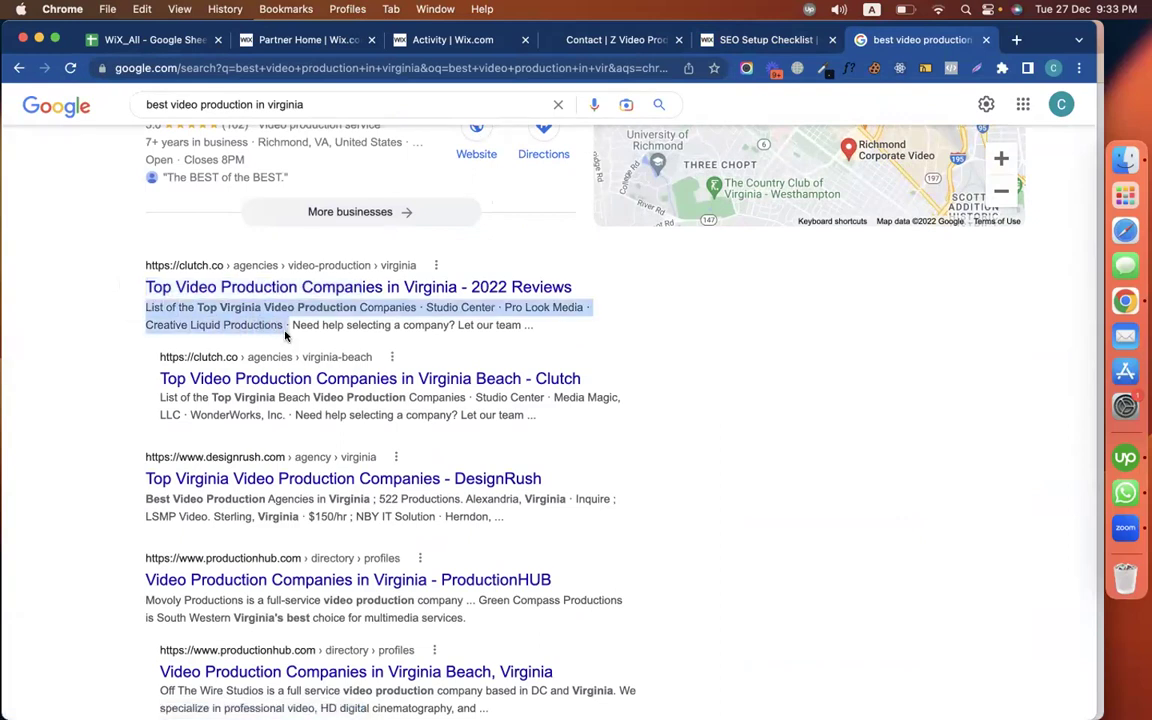
click(787, 371)
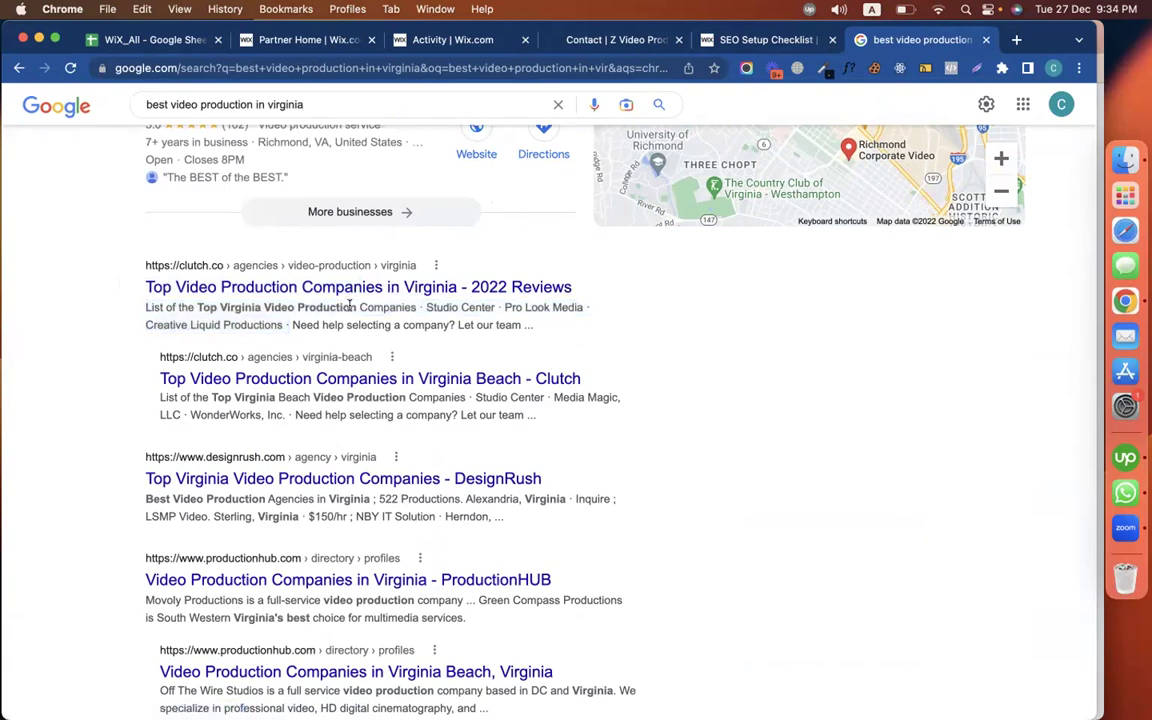
click(720, 40)
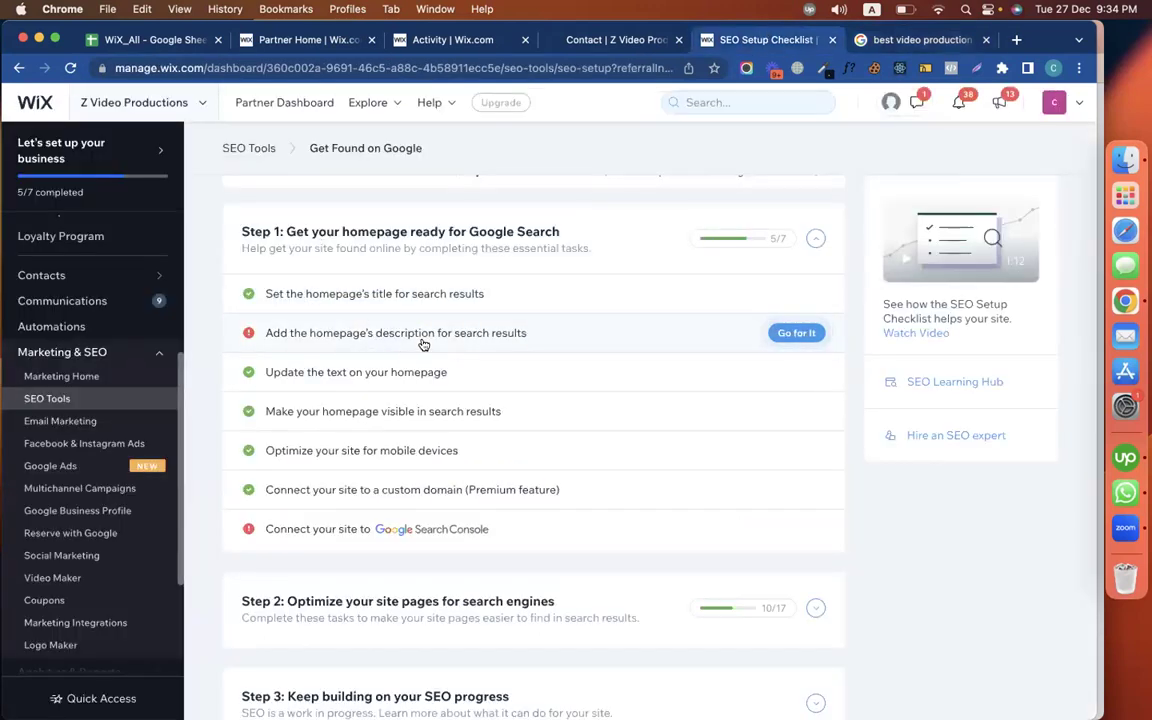
Start the homepage description with the copied site name followed by 'is one of the best'
click(674, 336)
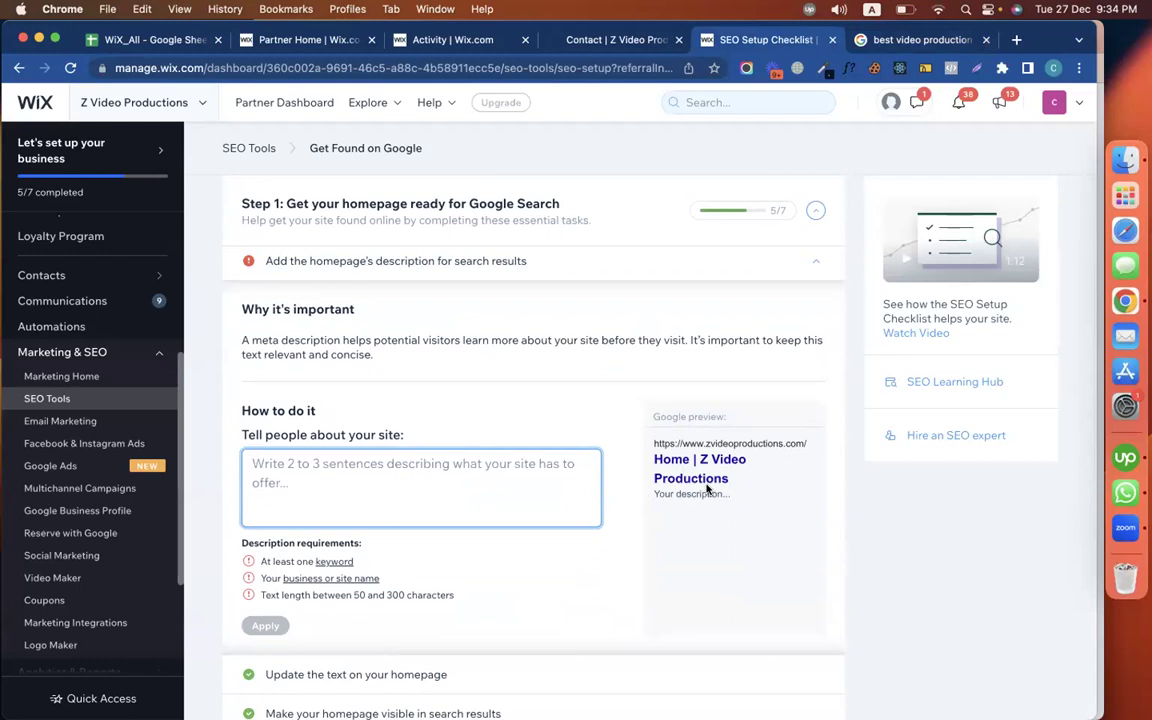
drag(728, 480, 700, 460)
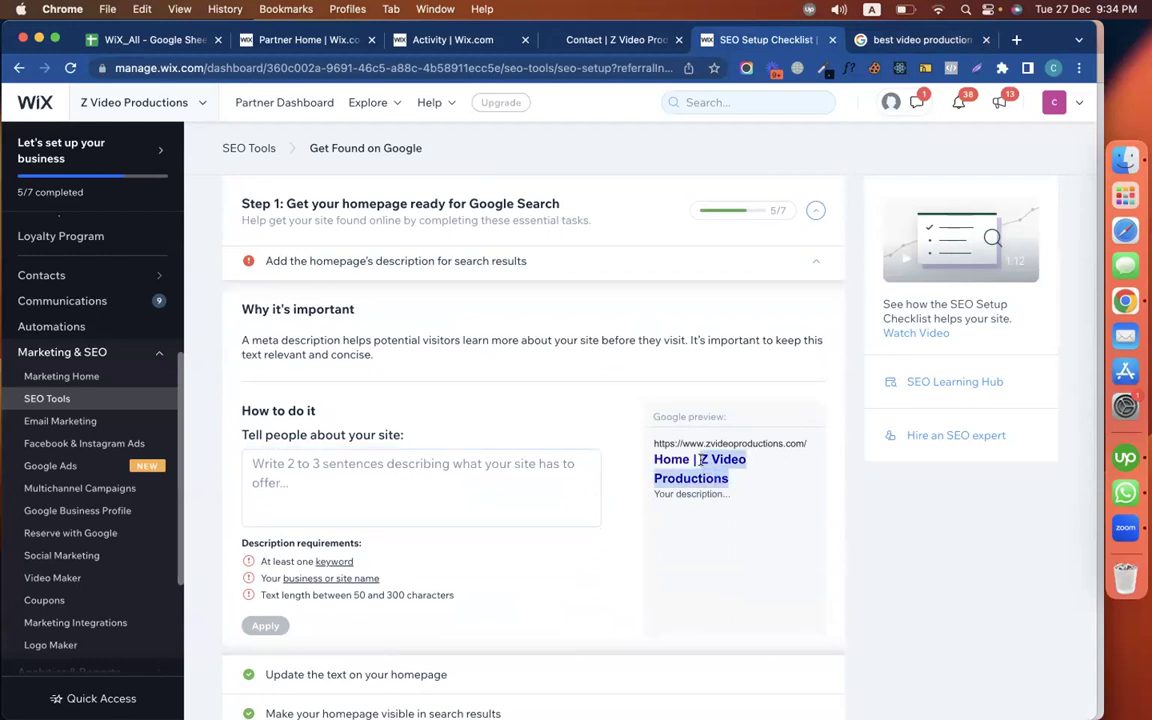
click(455, 465)
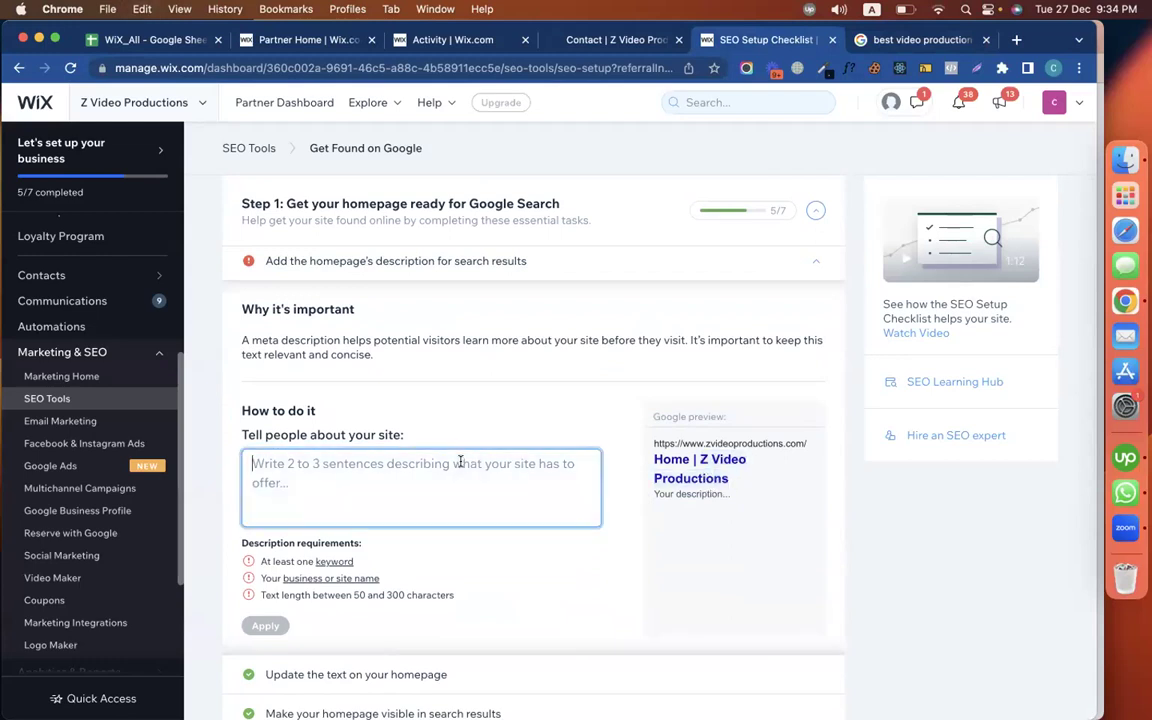
key(super+v)
text(is )
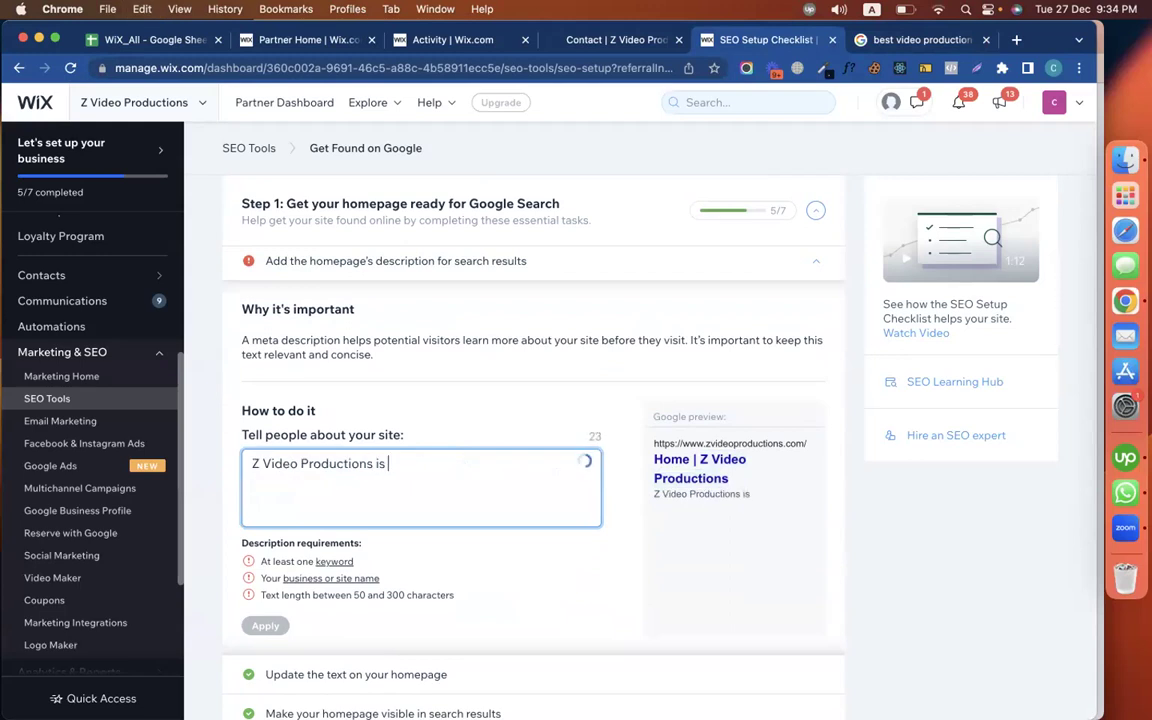
text(one of the best)
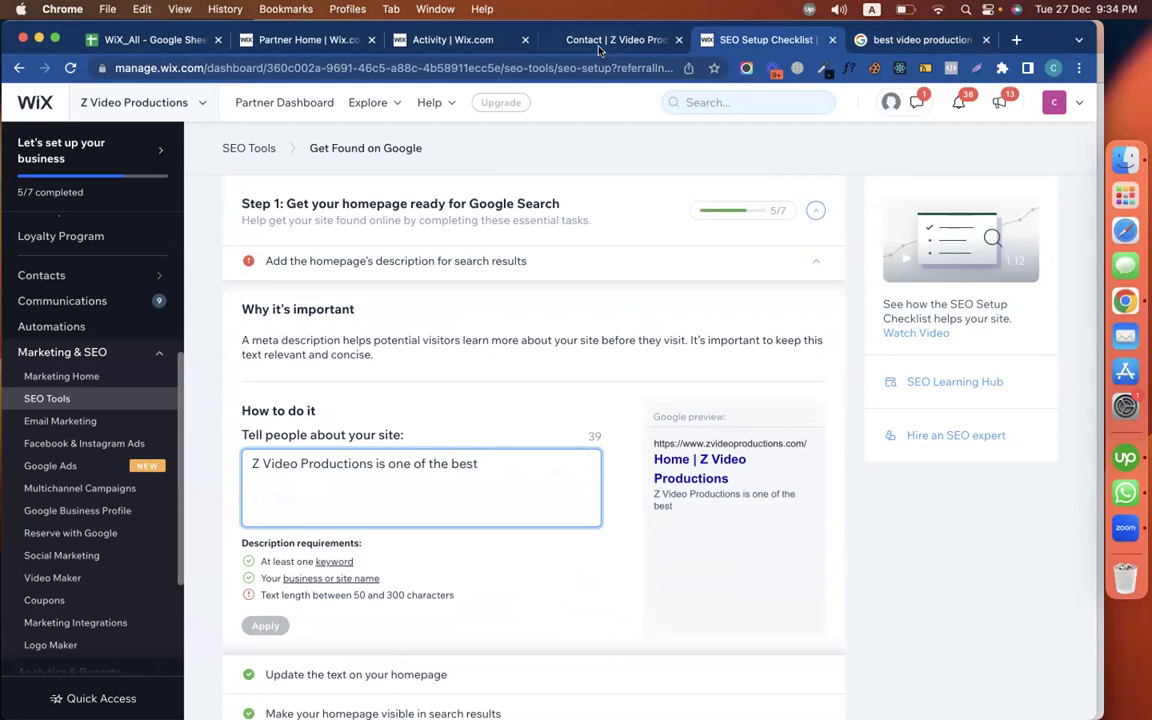
click(540, 40)
On the live site's Home page, copy the 'Capturing Priceless Moments & Memories' heading
scroll(337, 504, up, 10)
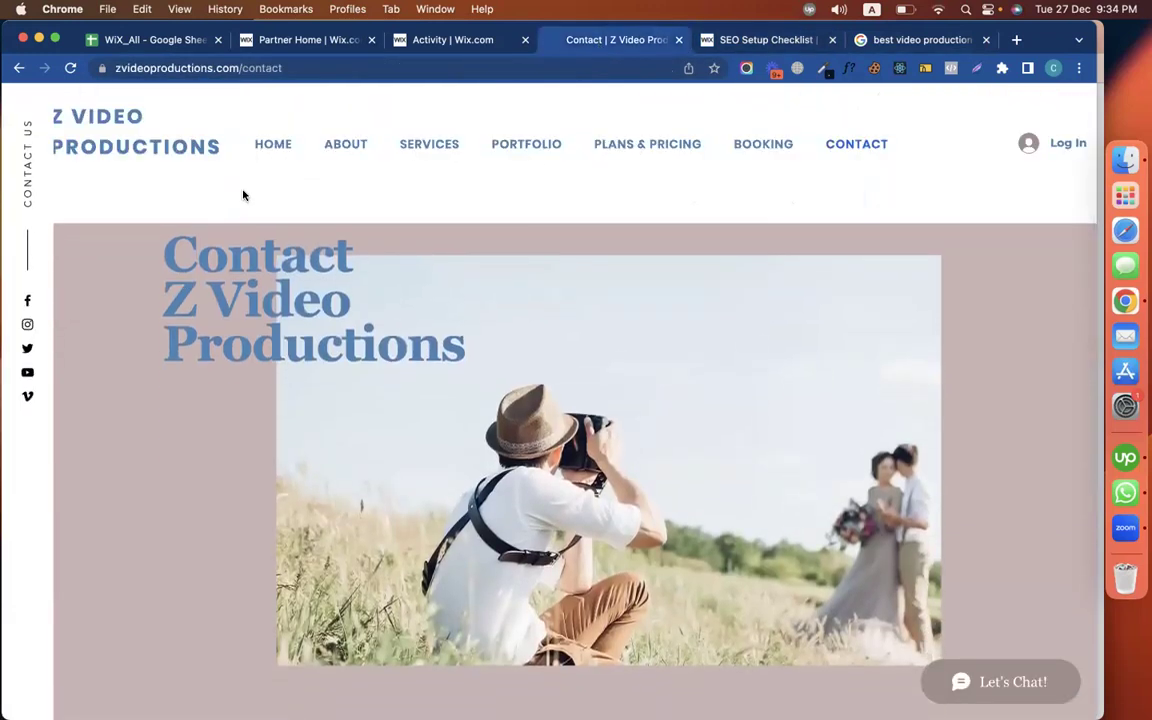
click(262, 143)
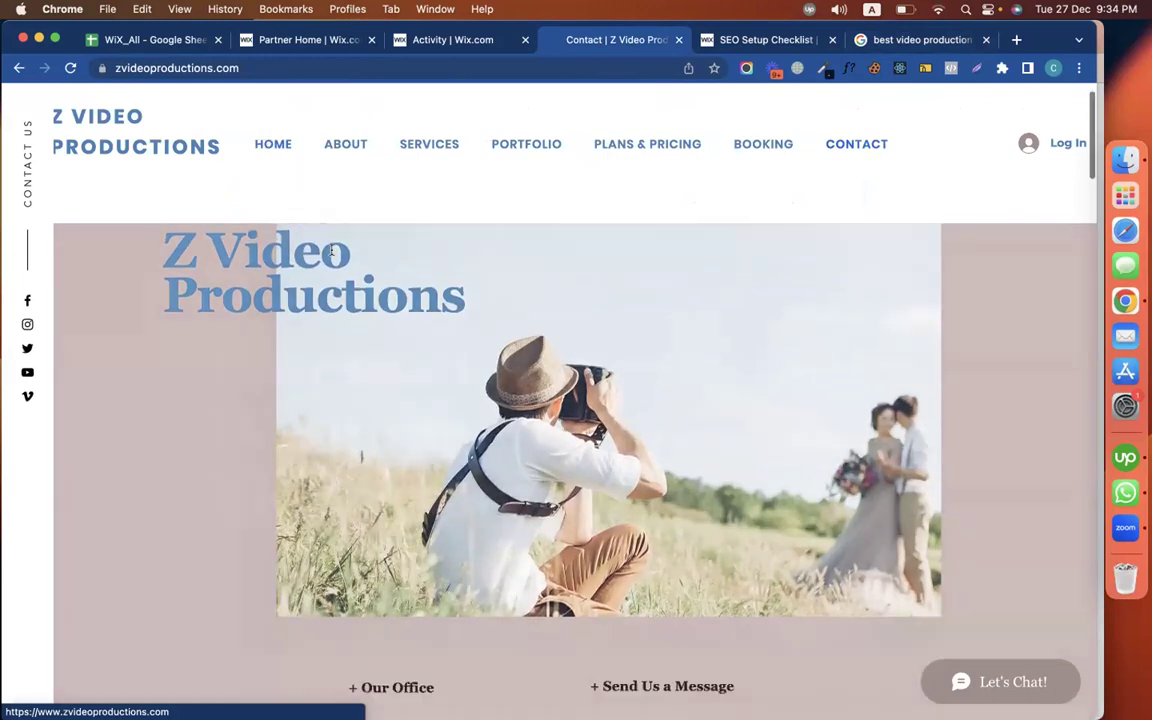
scroll(333, 256, down, 2)
scroll(333, 256, down, 5)
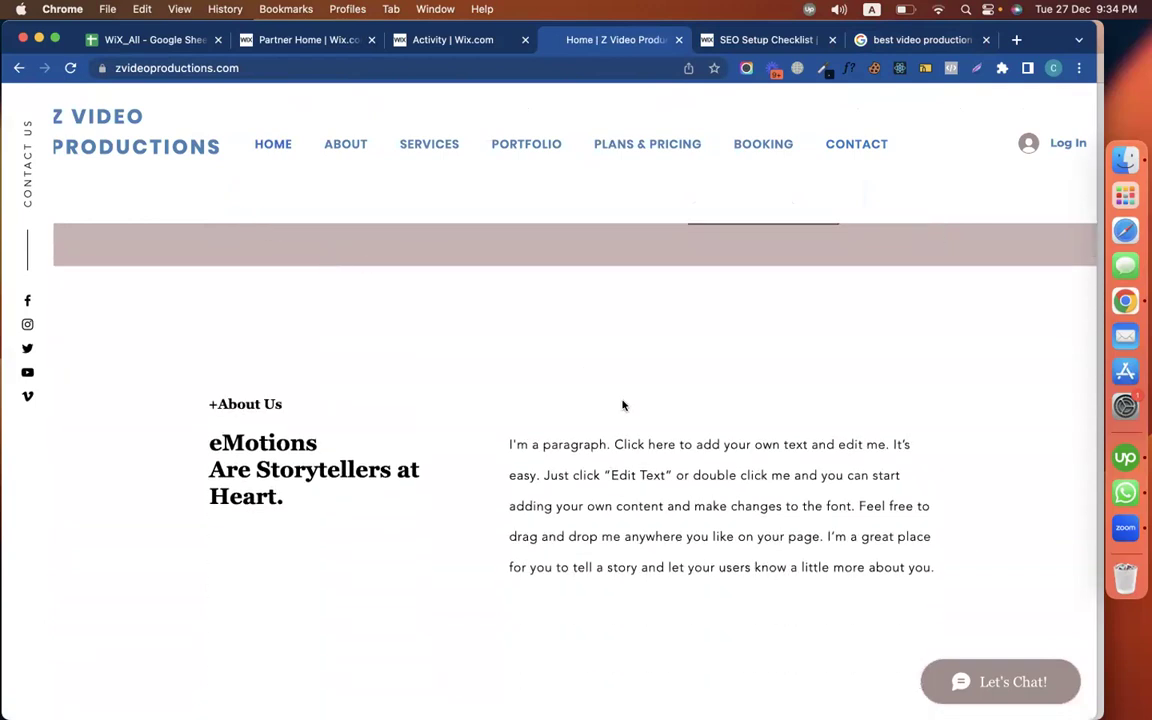
drag(562, 444, 753, 569)
scroll(753, 571, down, 2)
scroll(753, 573, up, 6)
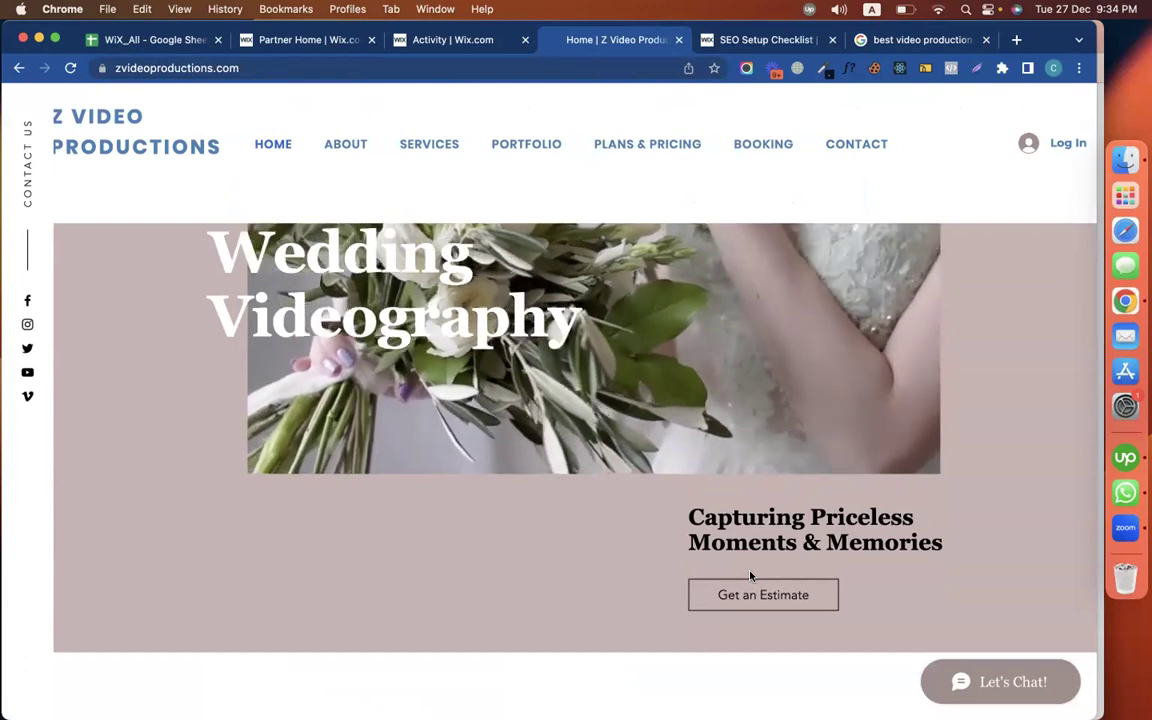
drag(690, 517, 944, 549)
key(super+c)
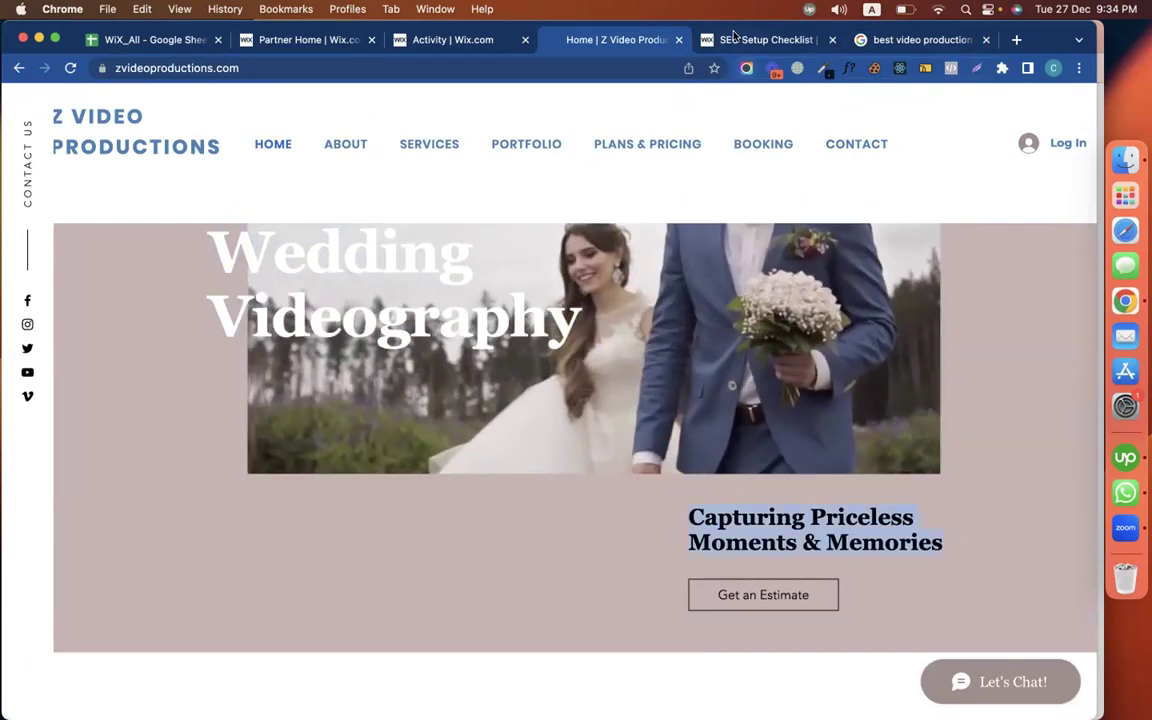
key(ctrl+Tab)
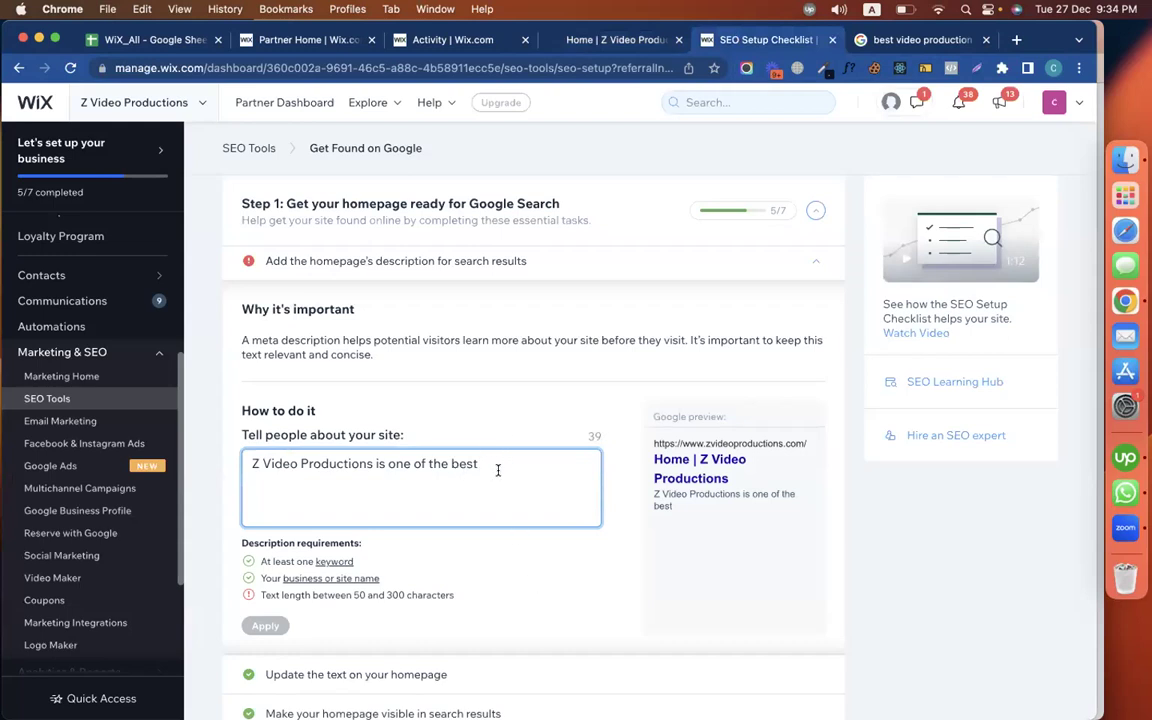
Continue the description with 'videography agency for', the pasted heading and a closing period
text(videography agency for)
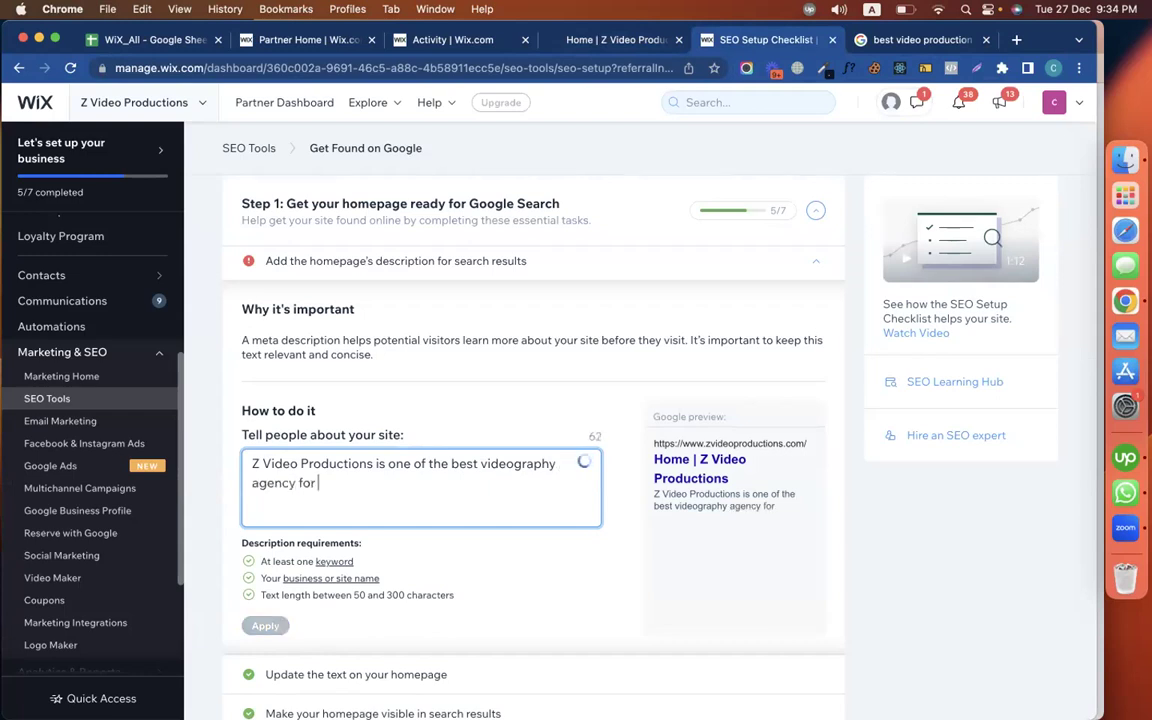
key(super+v)
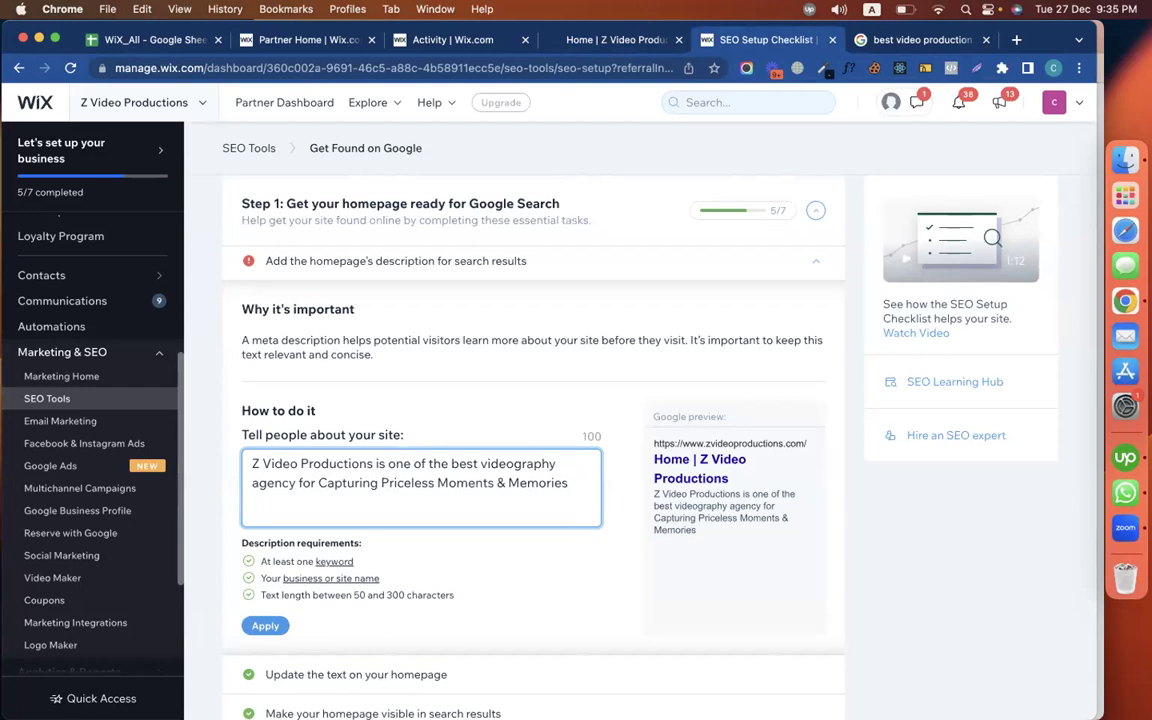
text(.)
Check the description against the 50–300 character limits and clutch.co's snippet, then apply it
drag(373, 463, 251, 461)
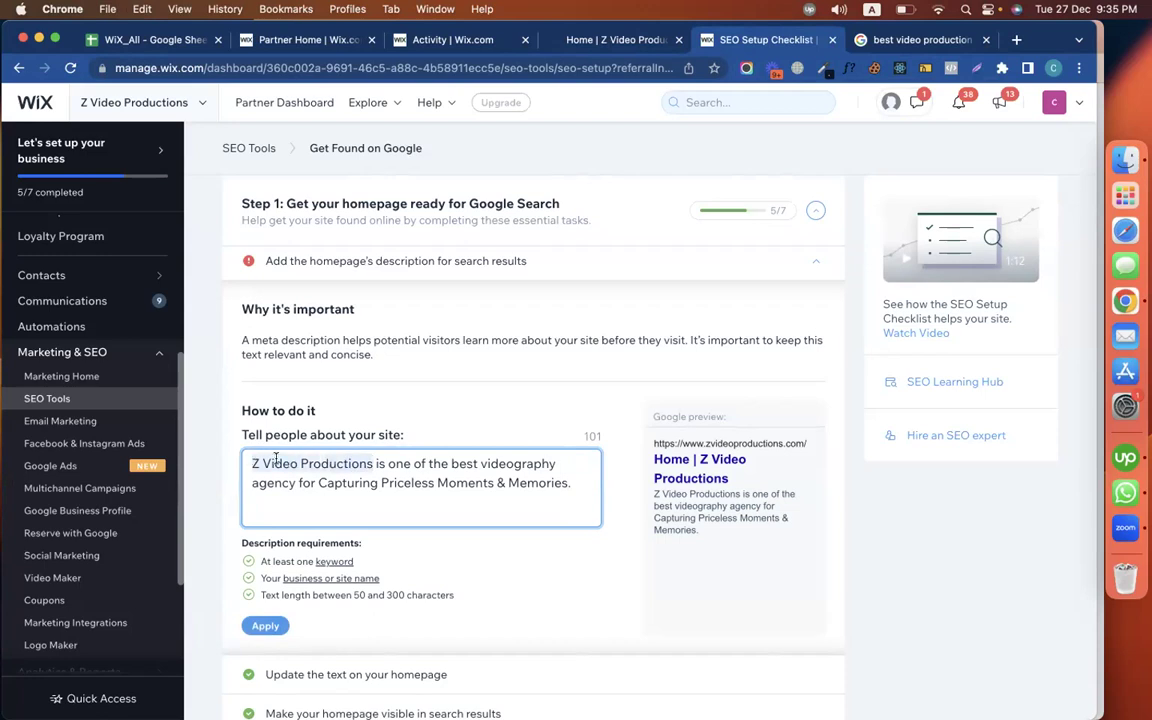
scroll(376, 494, down, 2)
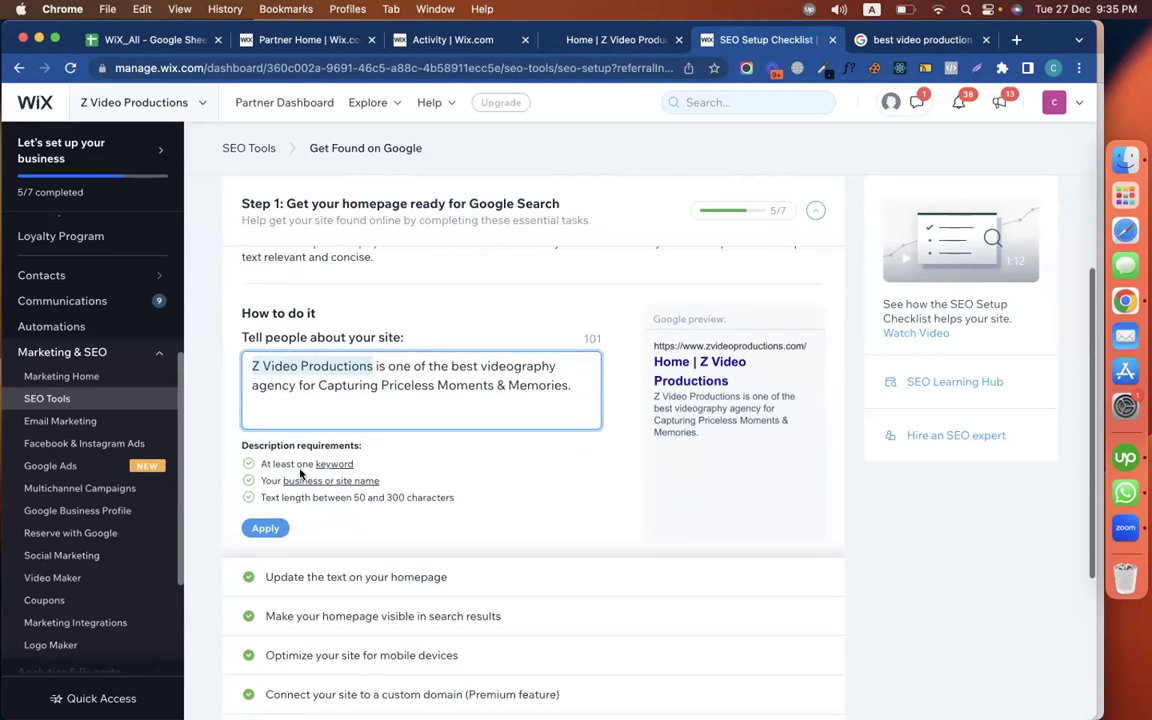
mouse_move(326, 465)
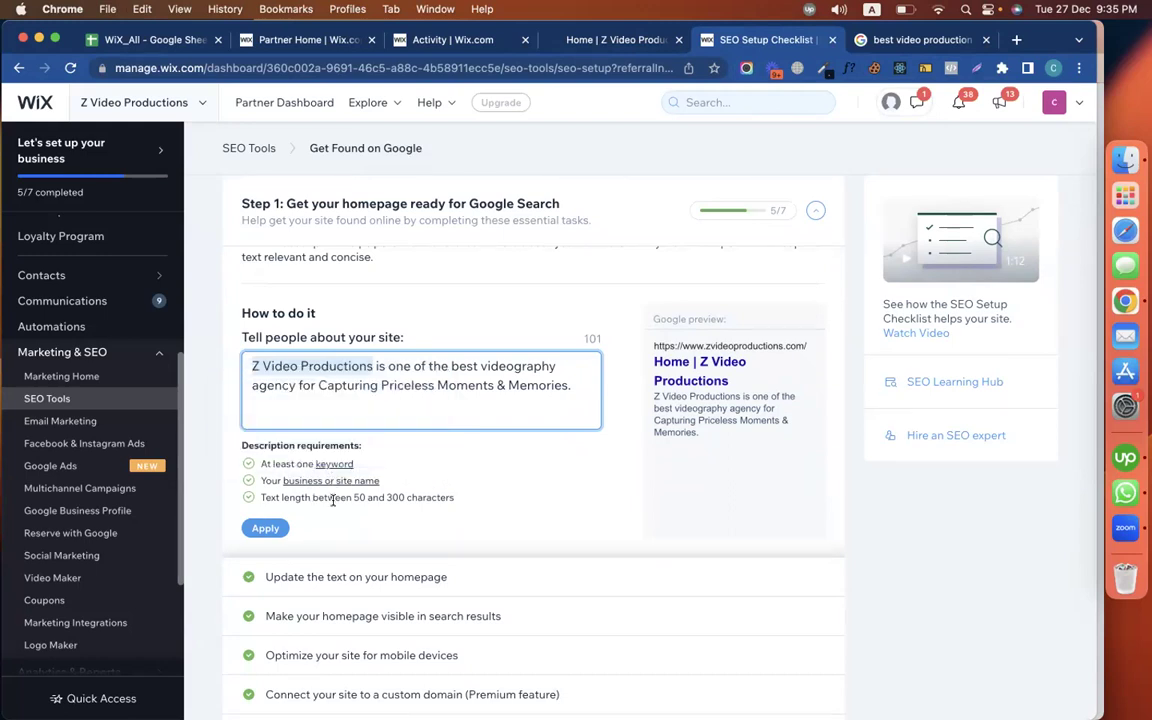
drag(352, 497, 403, 496)
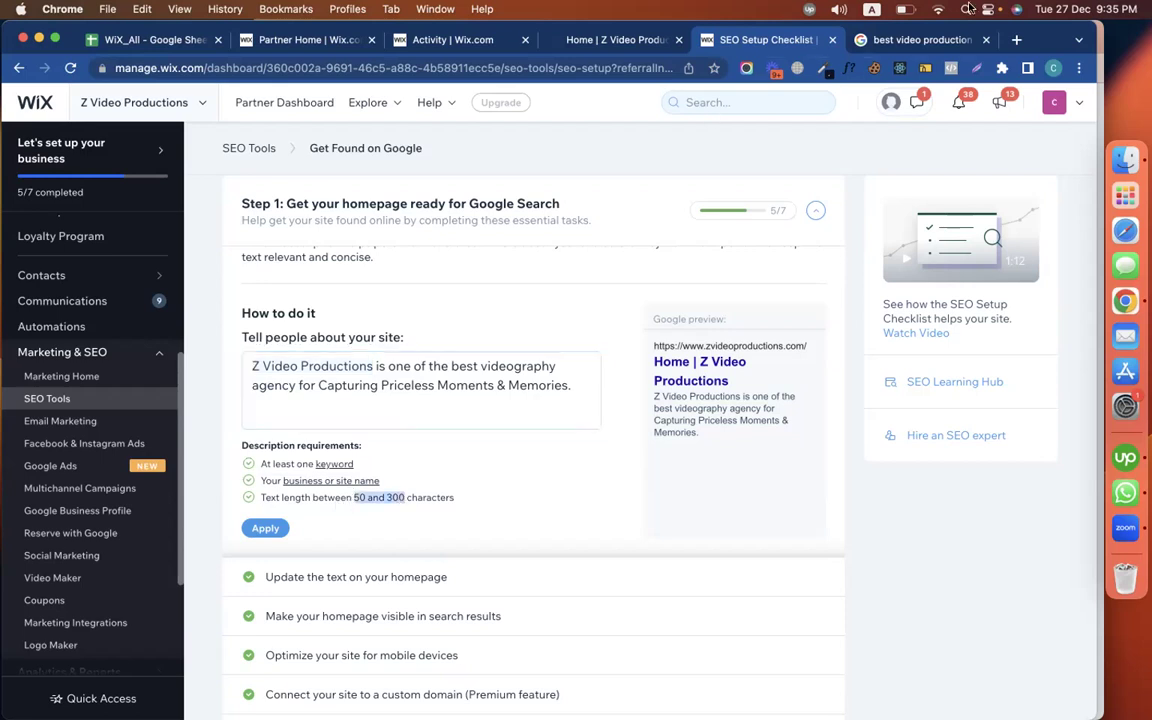
click(858, 38)
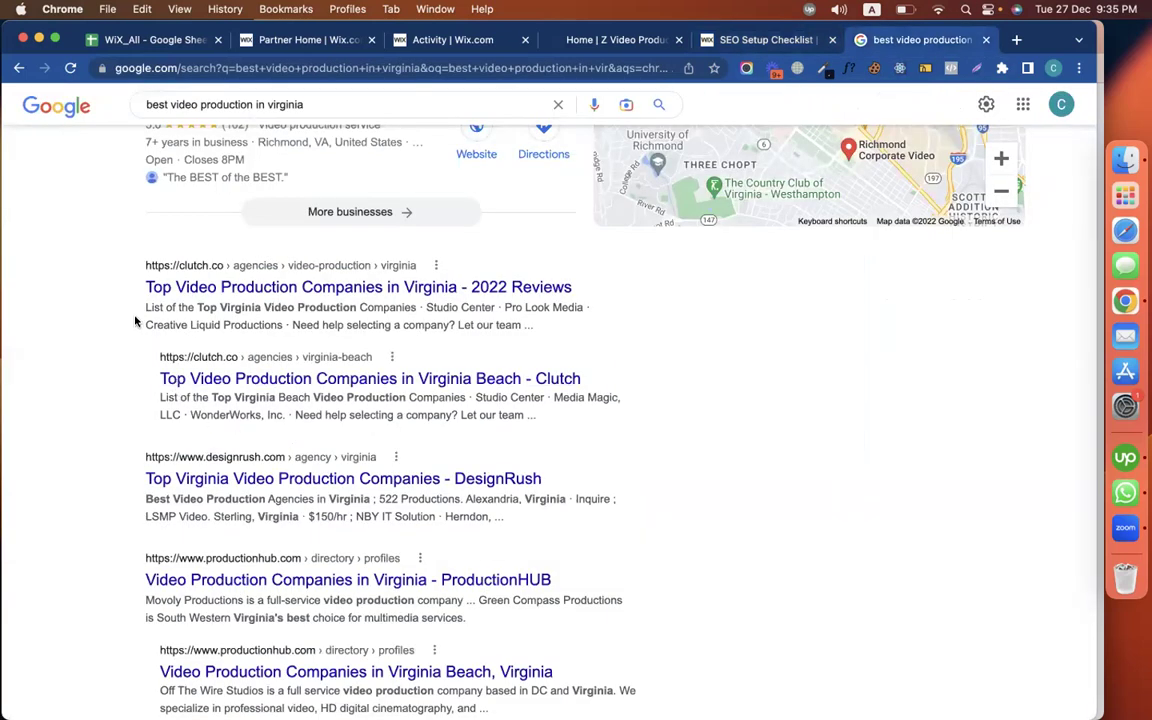
drag(144, 306, 526, 325)
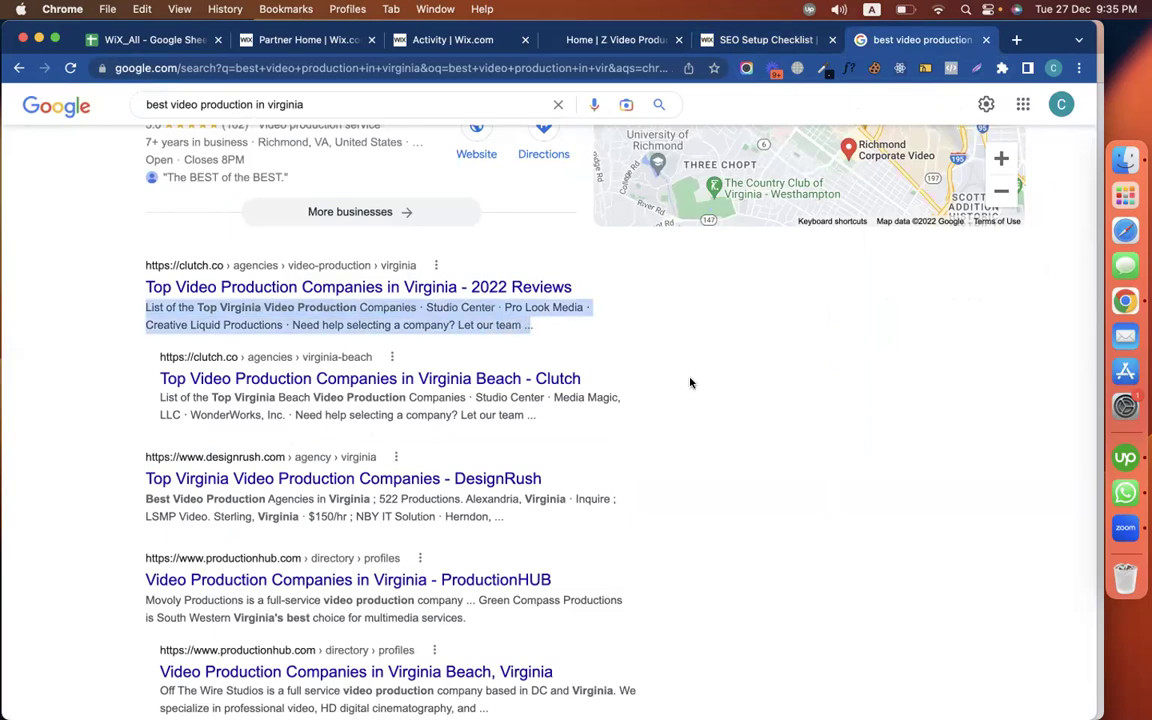
click(729, 42)
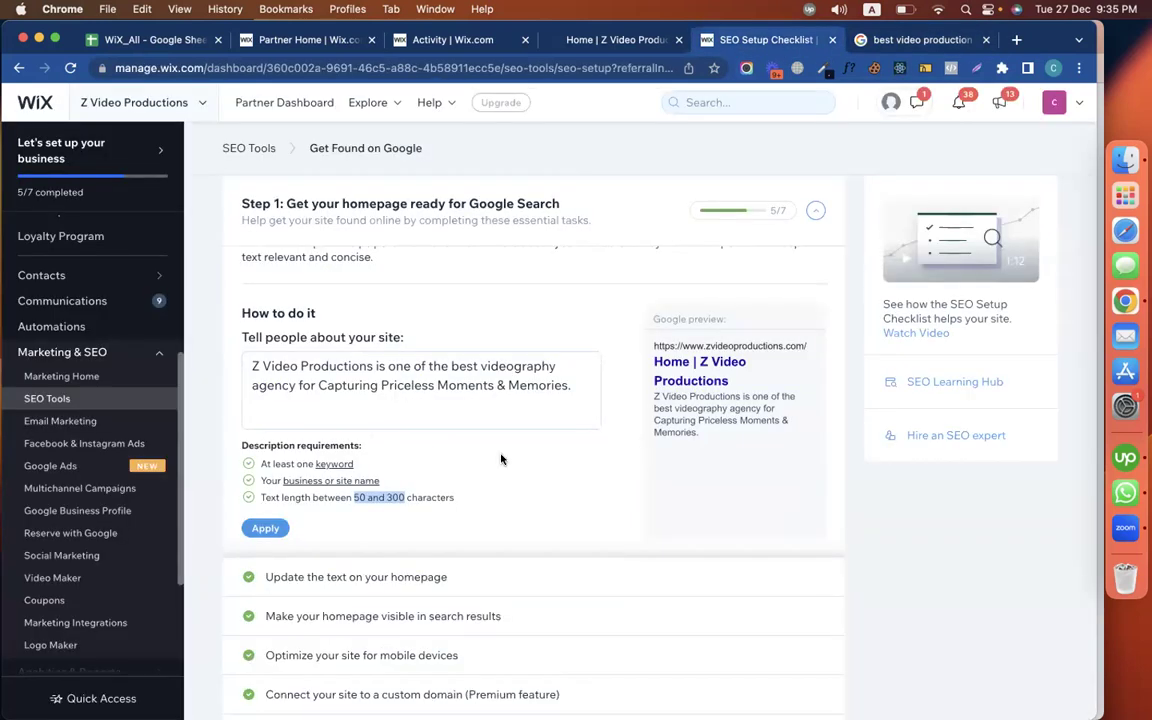
click(493, 394)
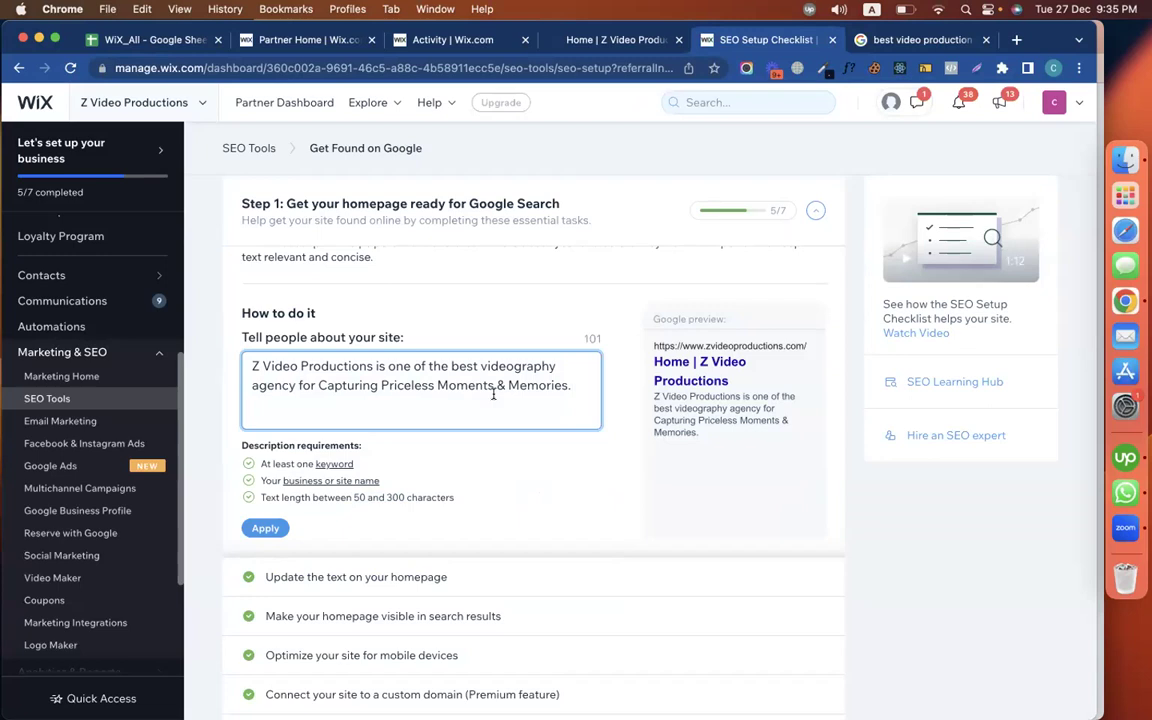
click(270, 528)
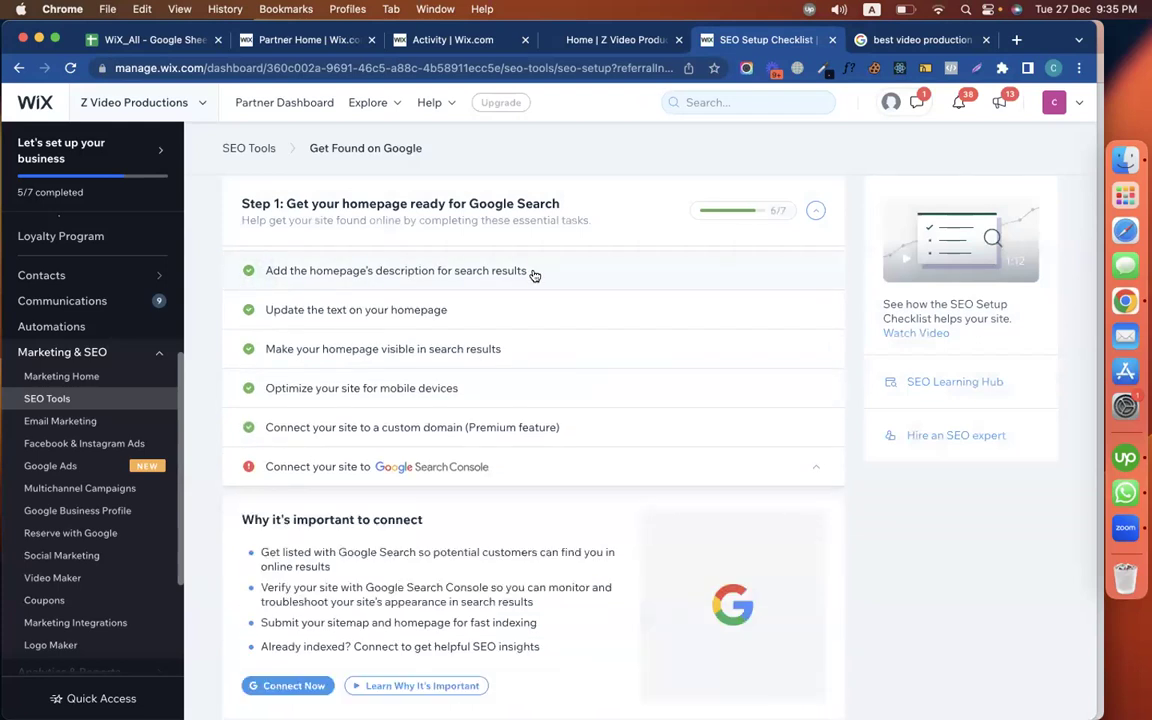
Remove the 'Home |' prefix from the homepage title and start typing '| Best Video…' after the site name
click(463, 396)
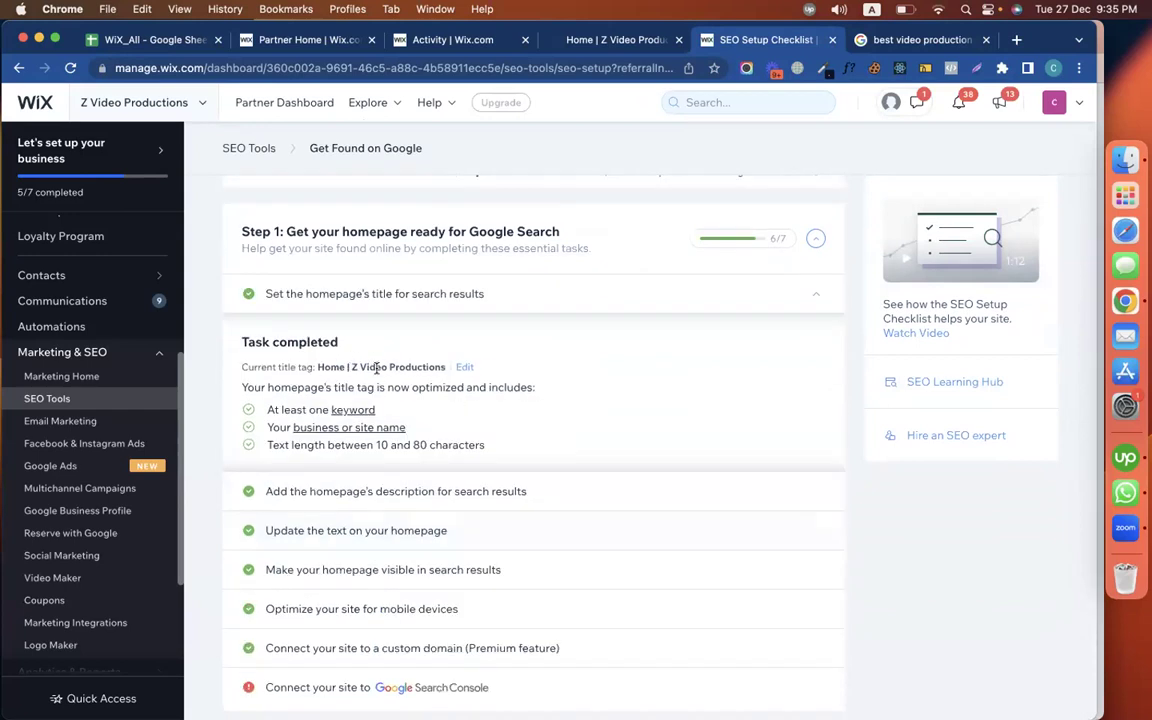
click(464, 367)
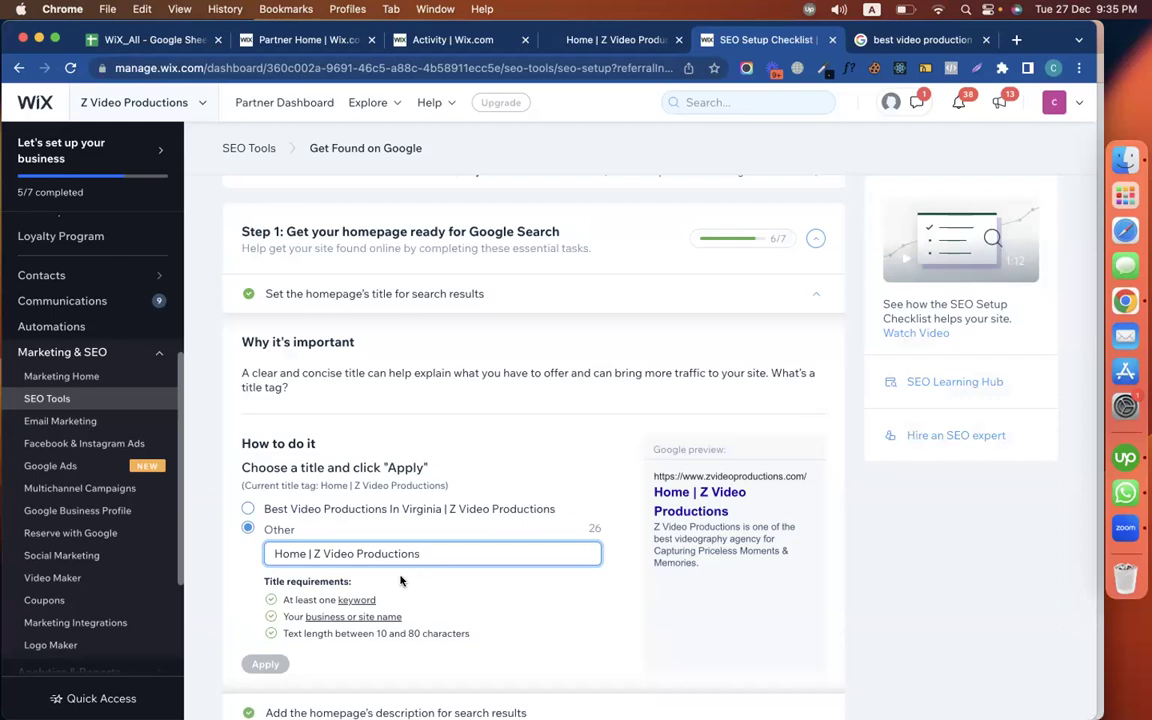
drag(313, 553, 274, 553)
key(BackSpace)
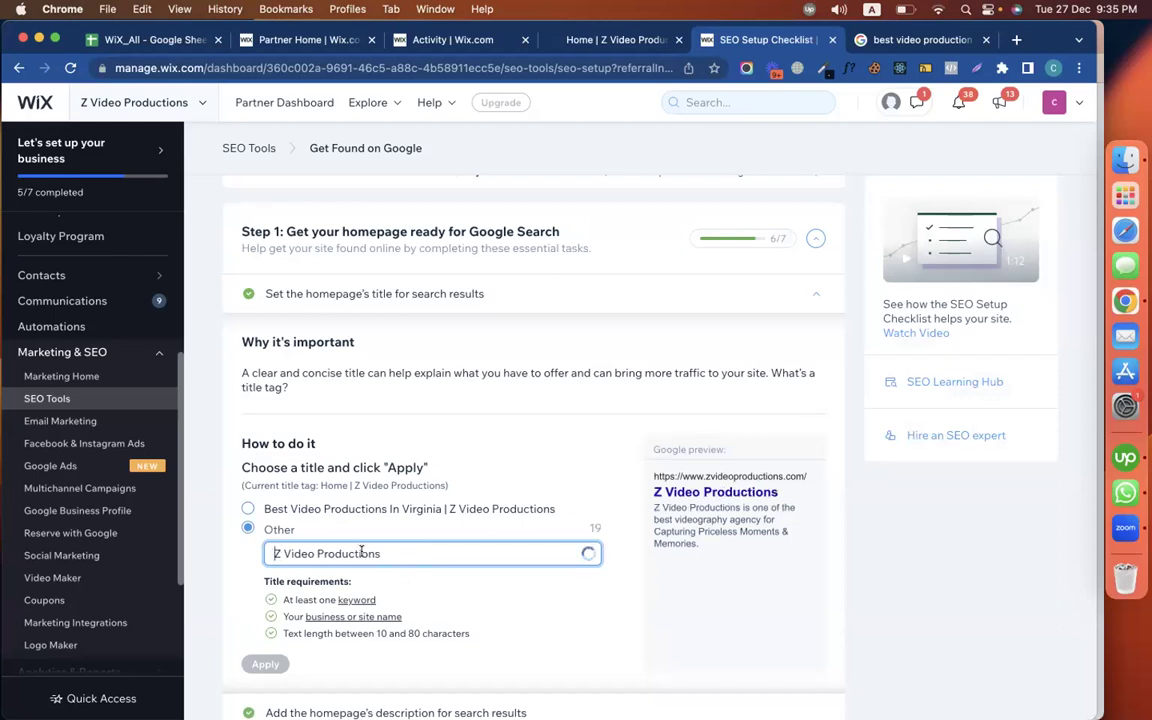
text(| Best)
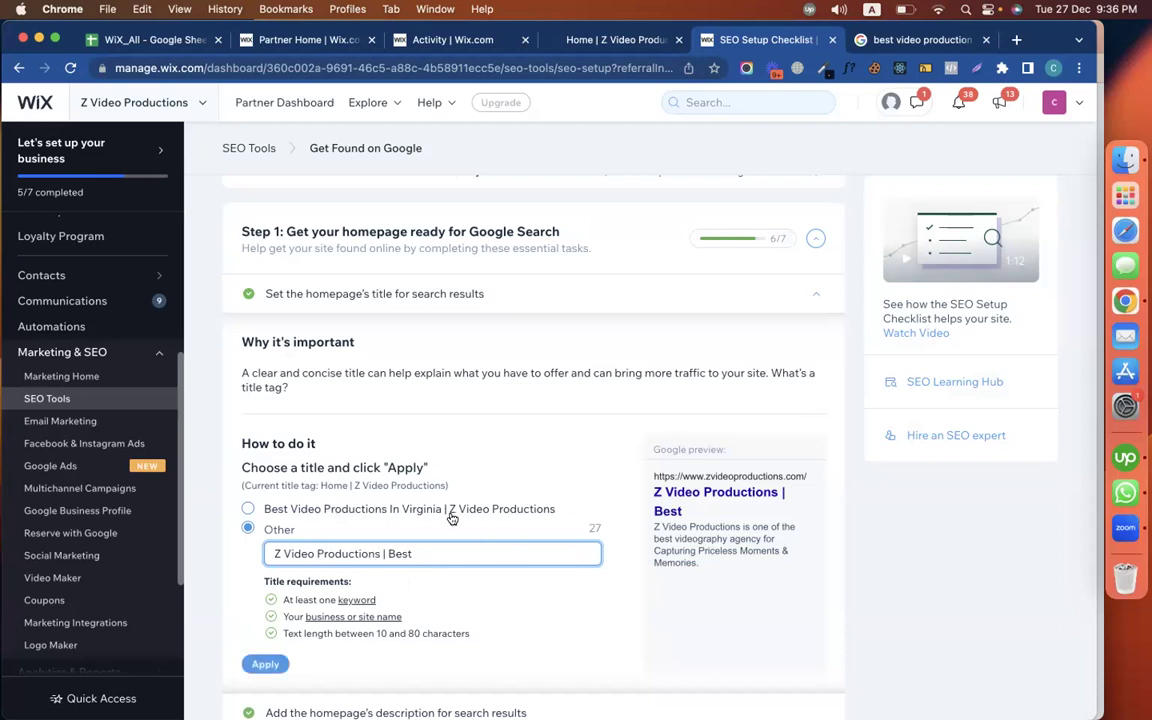
text(Video Produ)
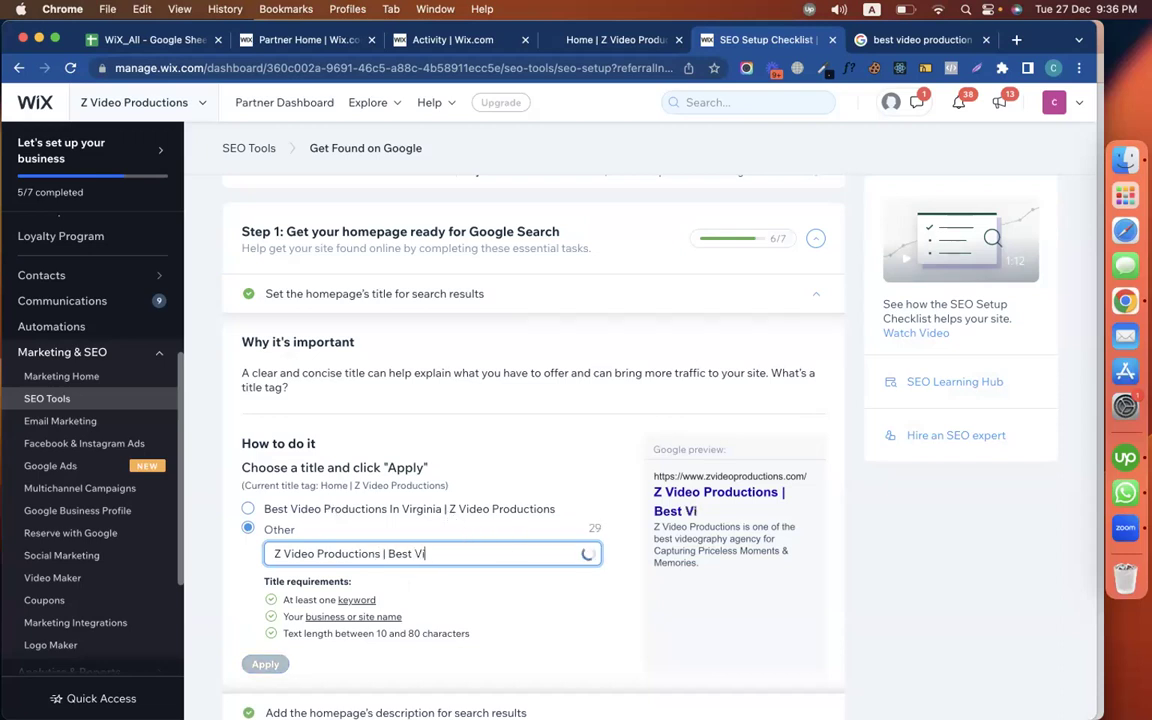
text(ct)
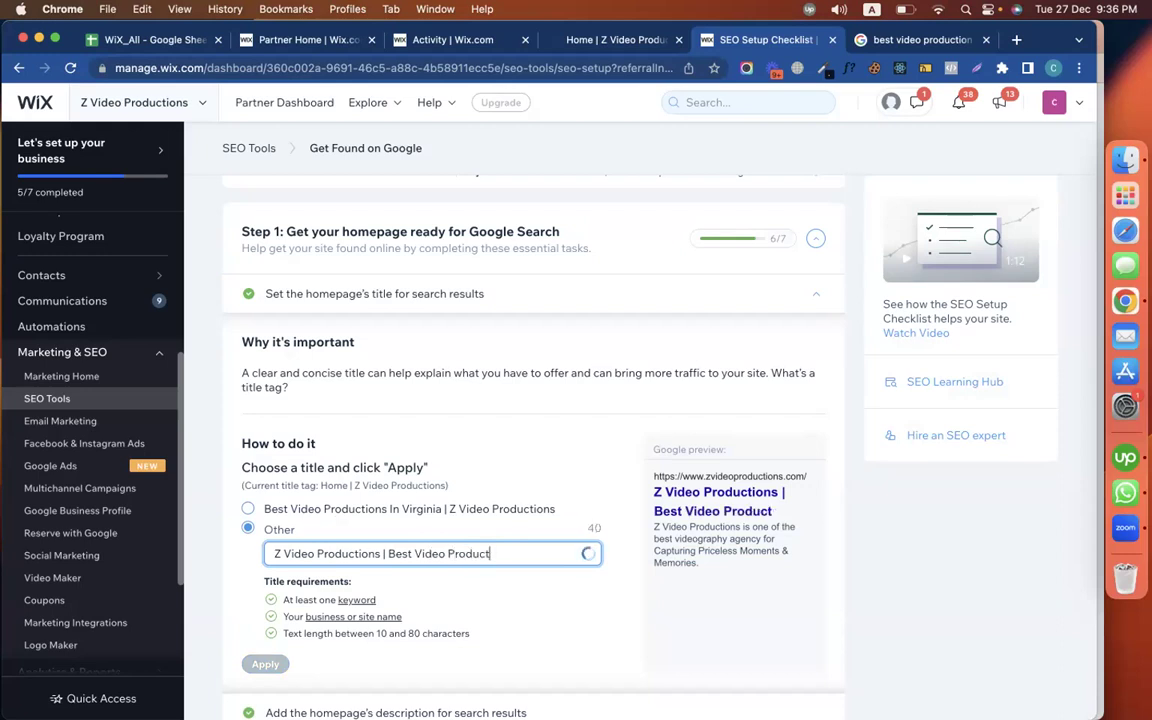
text(sion in V)
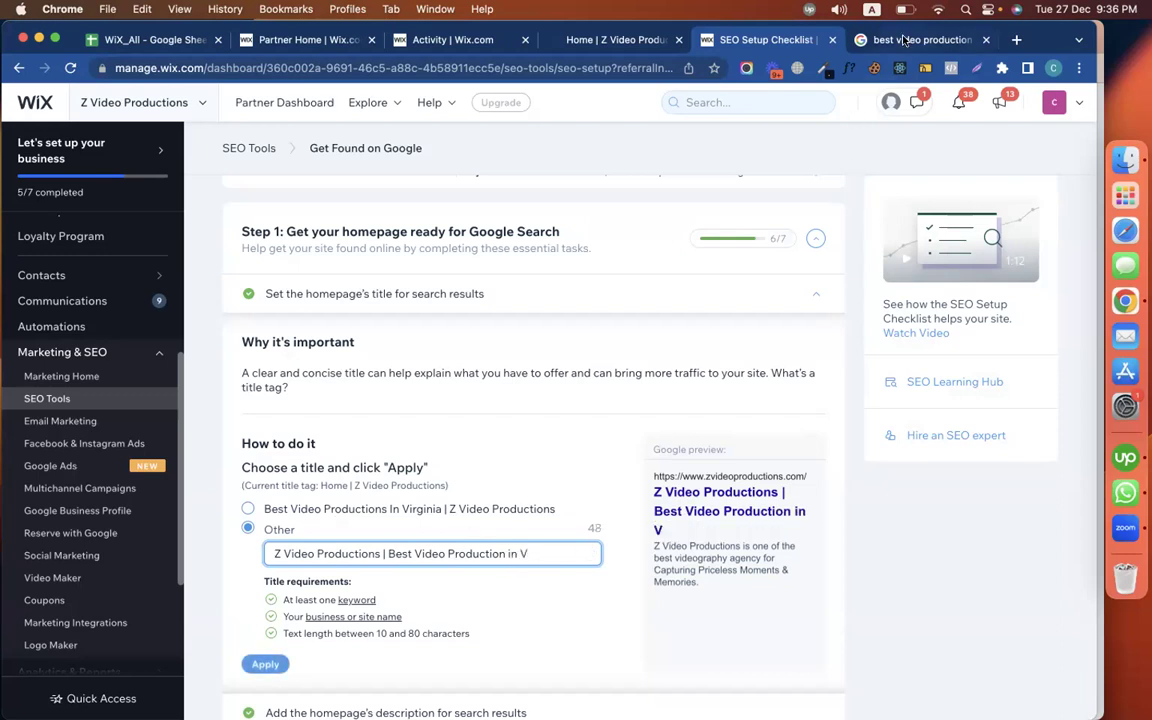
Paste the copied Google query into the title, capitalize 'Best', and apply it
key(ctrl+Tab)
click(310, 104)
key(super+a)
key(super+c)
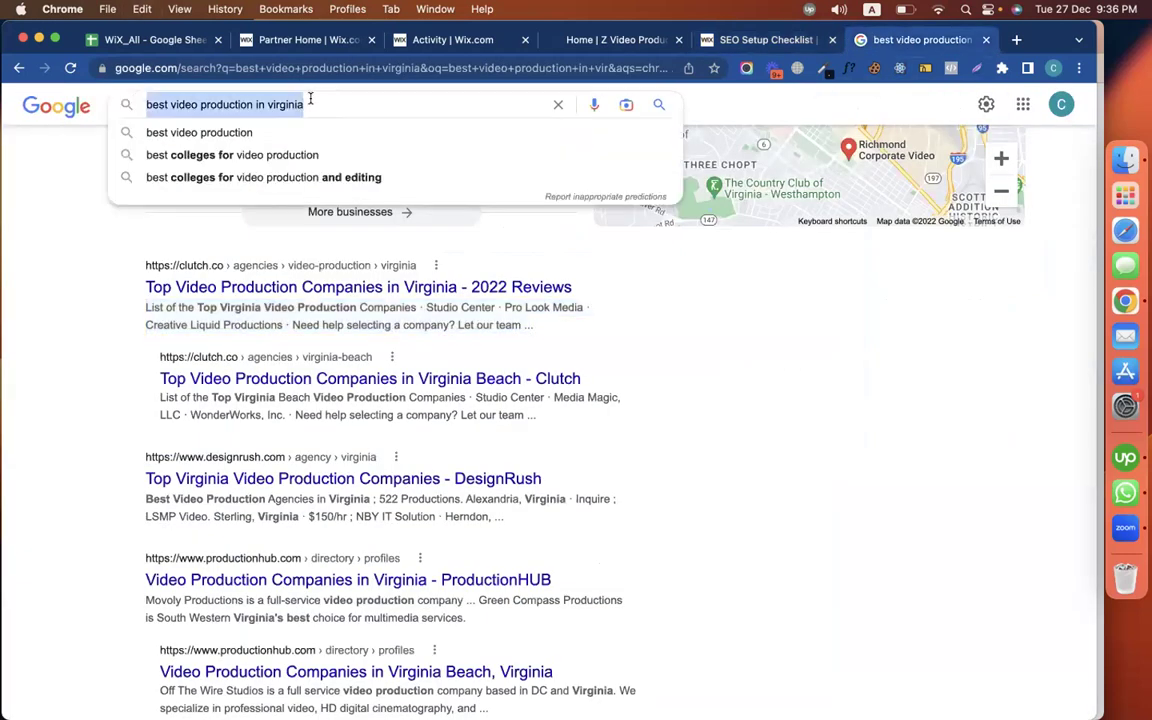
click(410, 40)
click(612, 40)
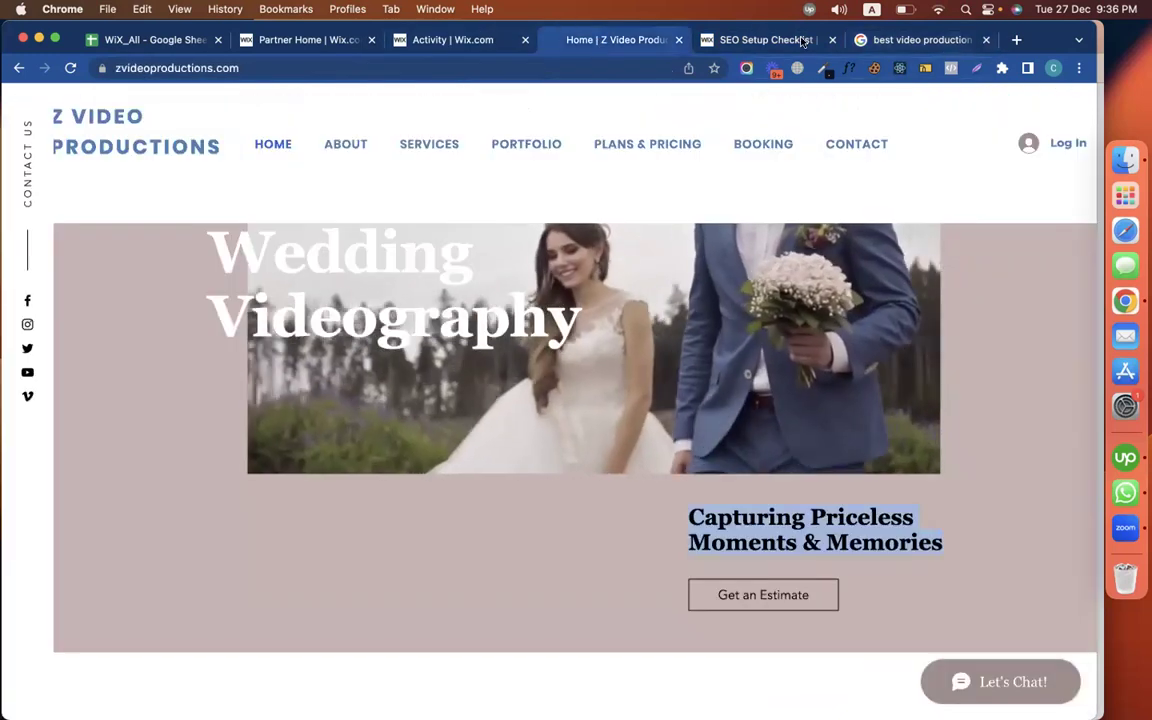
click(777, 40)
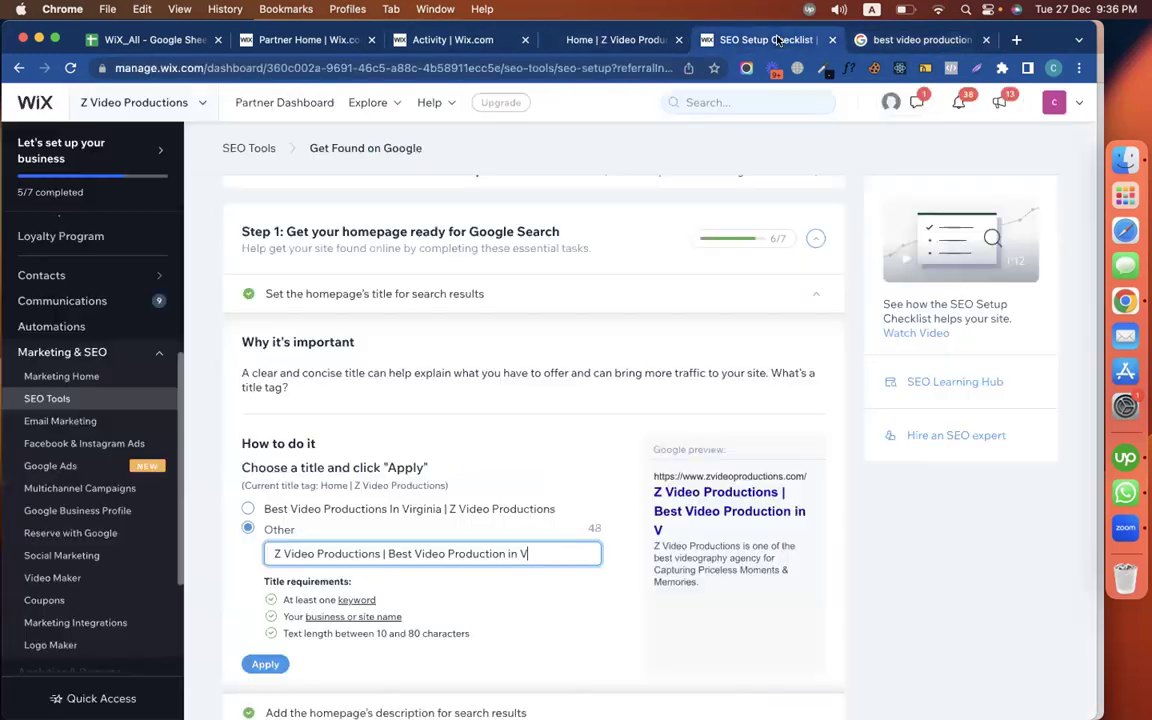
key(shift+super+Right)
key(super+v)
click(389, 553)
key(BackSpace)
text(B)
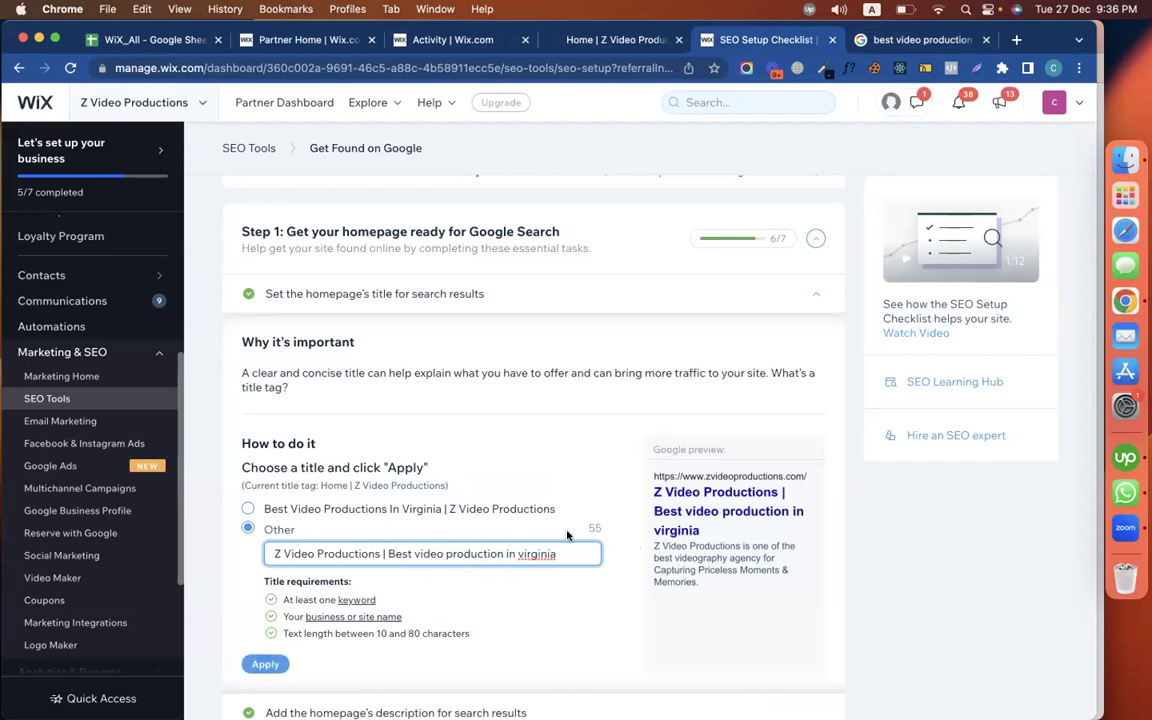
scroll(530, 600, down, 2)
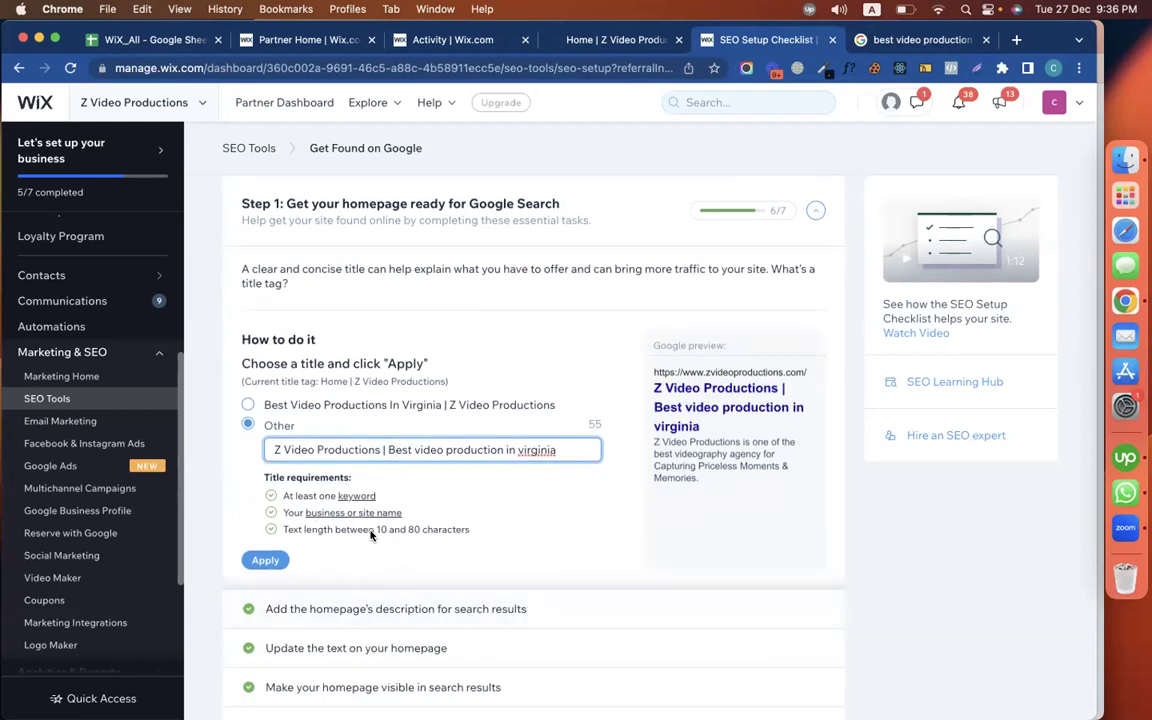
click(267, 560)
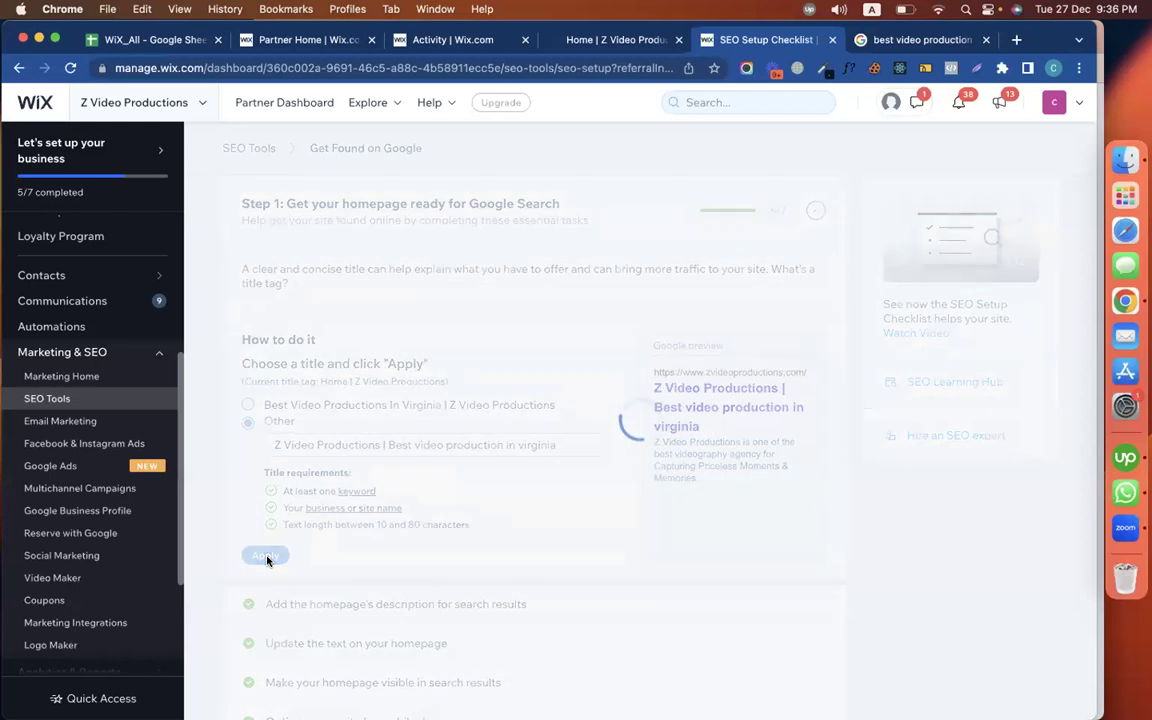
Recheck the Google results for 'best video production in virginia', then look over the SEO checklist
click(903, 39)
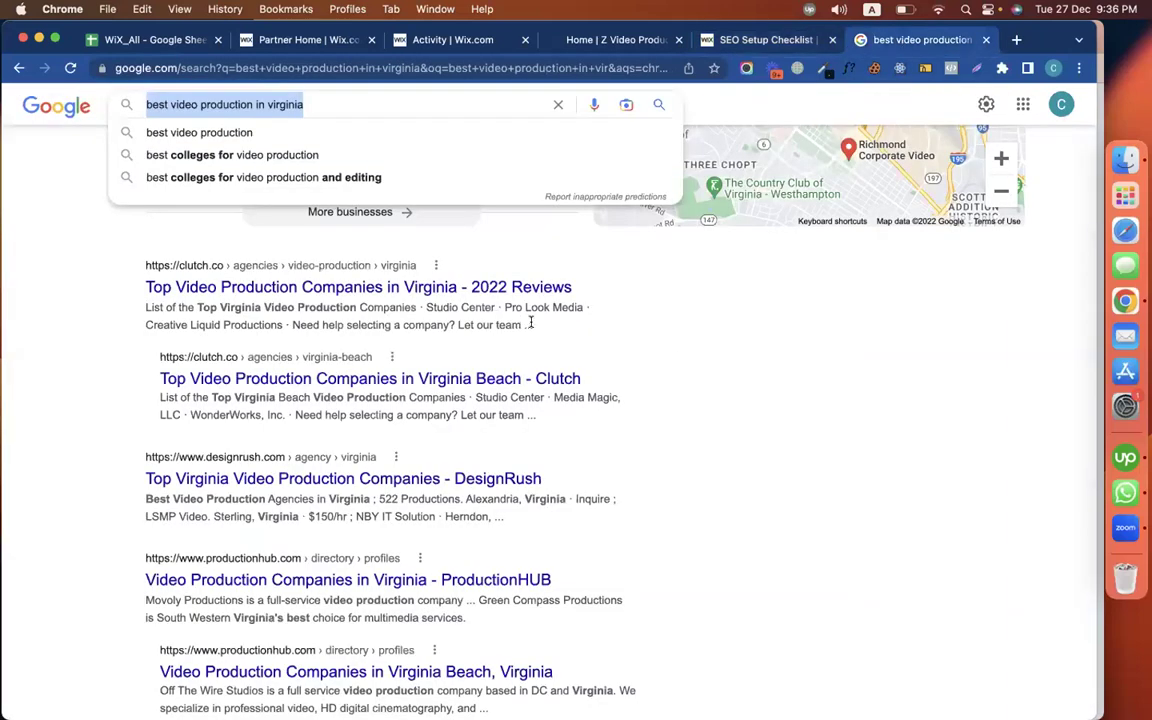
click(623, 293)
scroll(697, 548, down, 10)
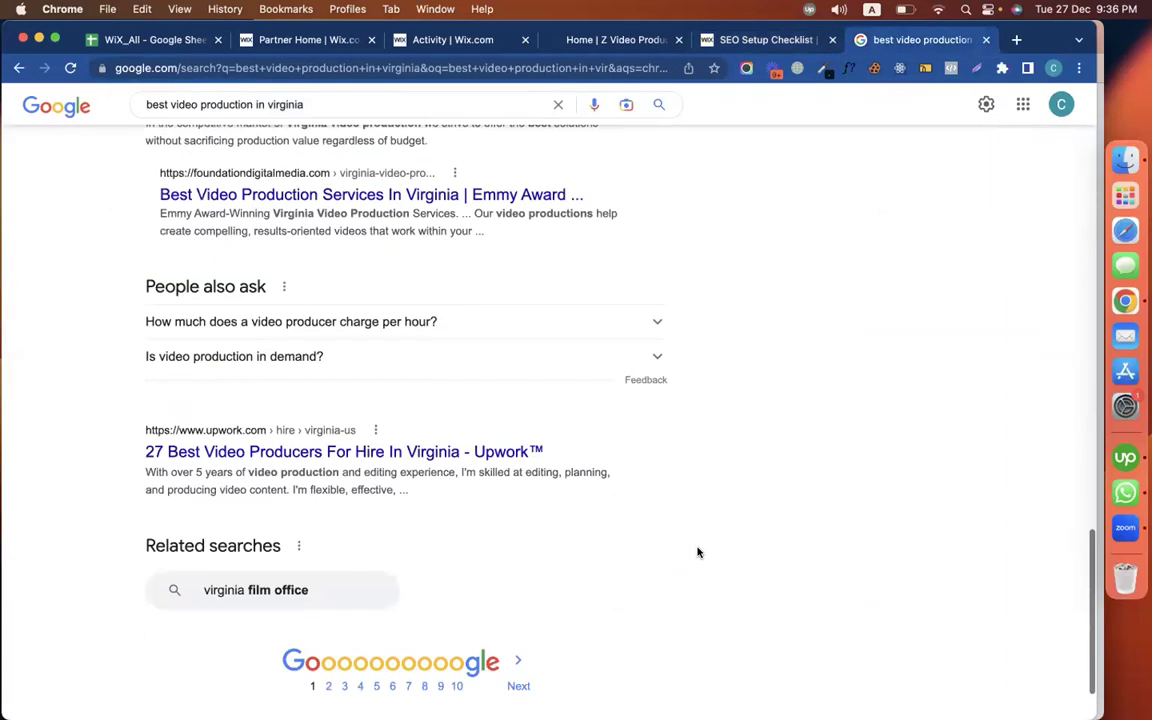
scroll(698, 552, up, 3)
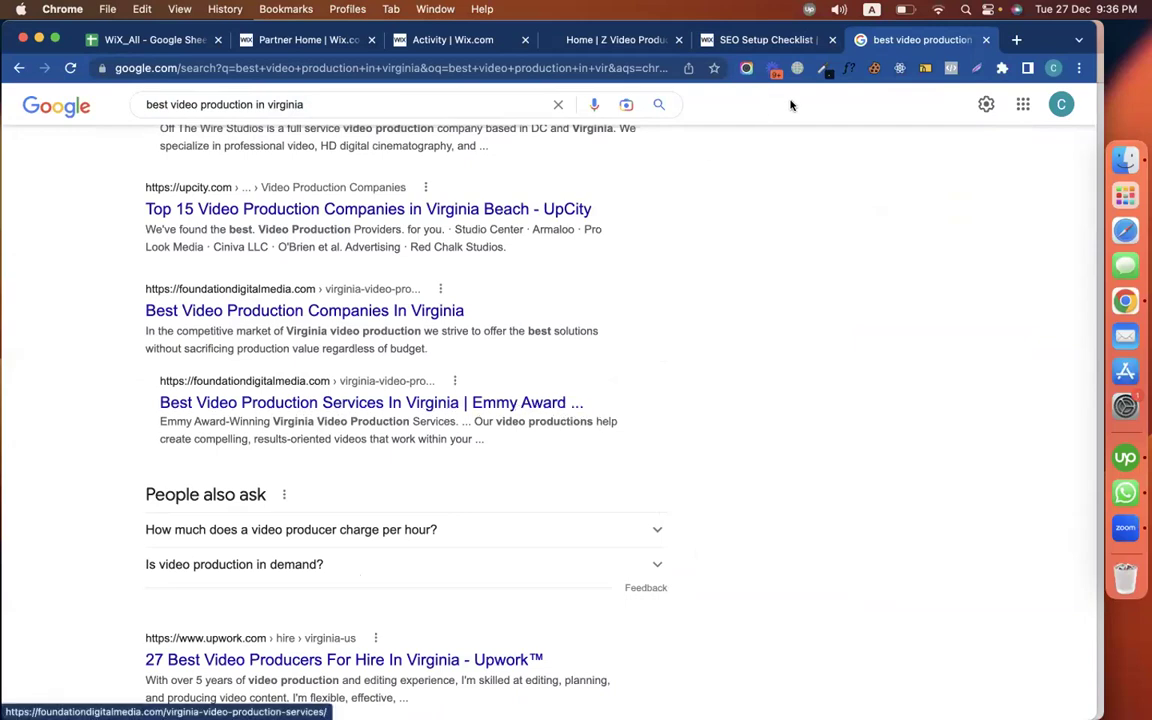
click(715, 40)
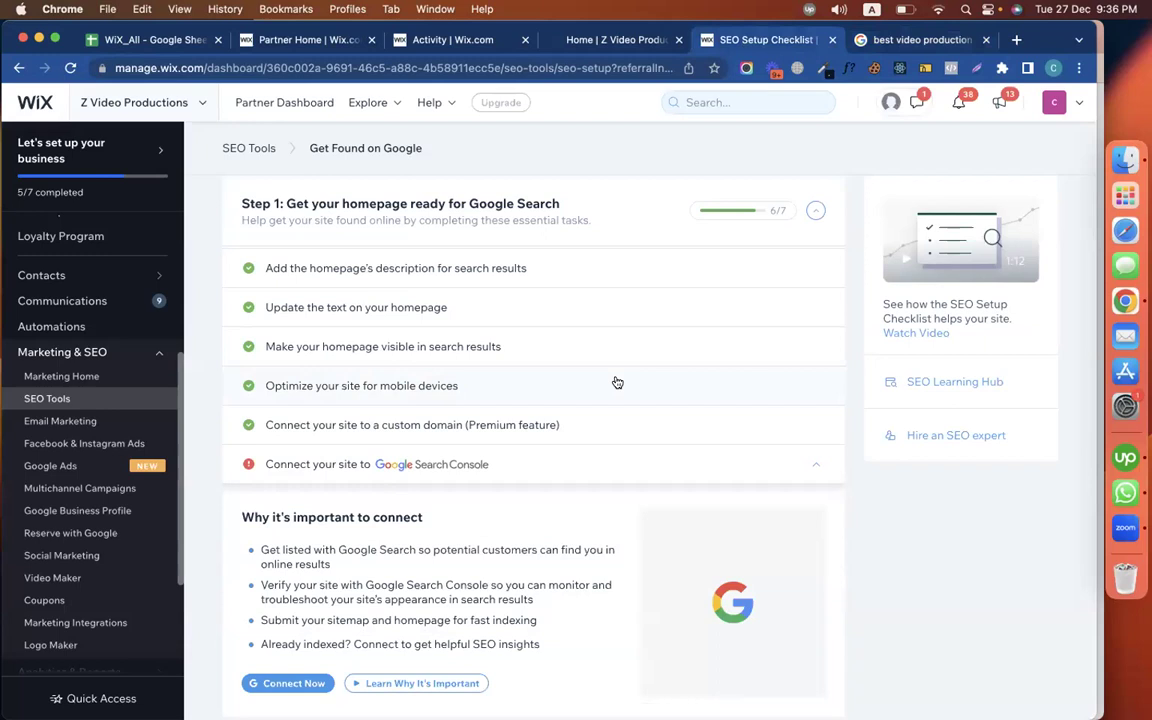
scroll(617, 383, up, 4)
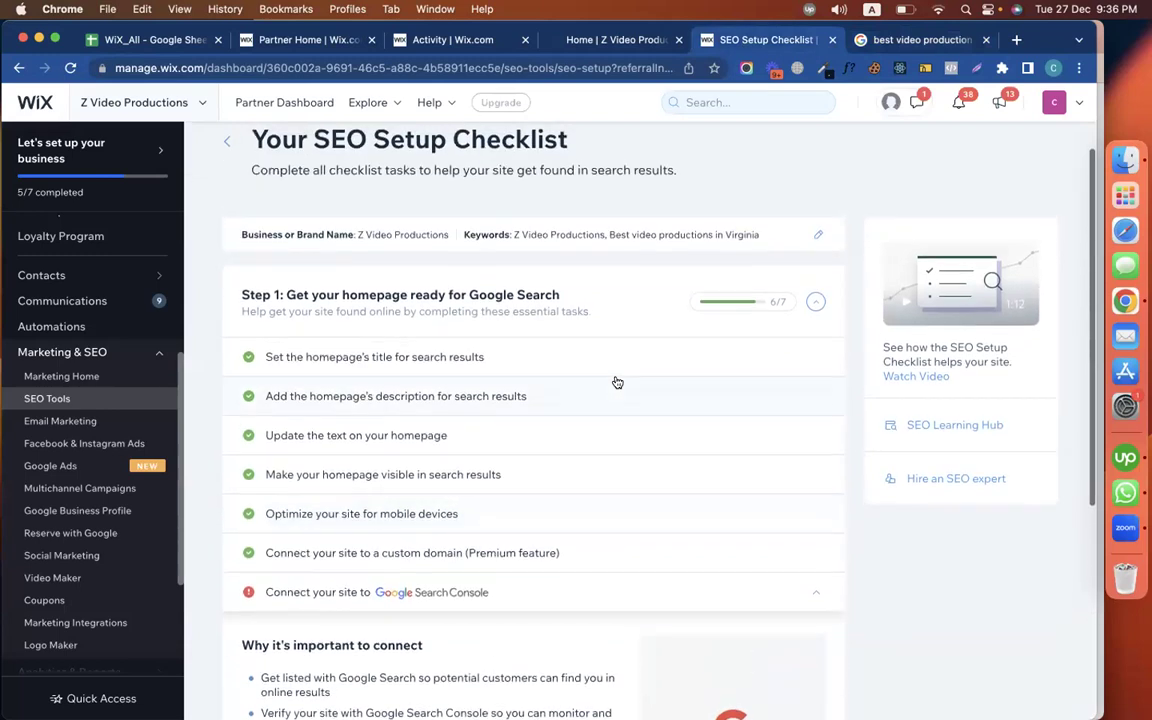
scroll(536, 519, down, 5)
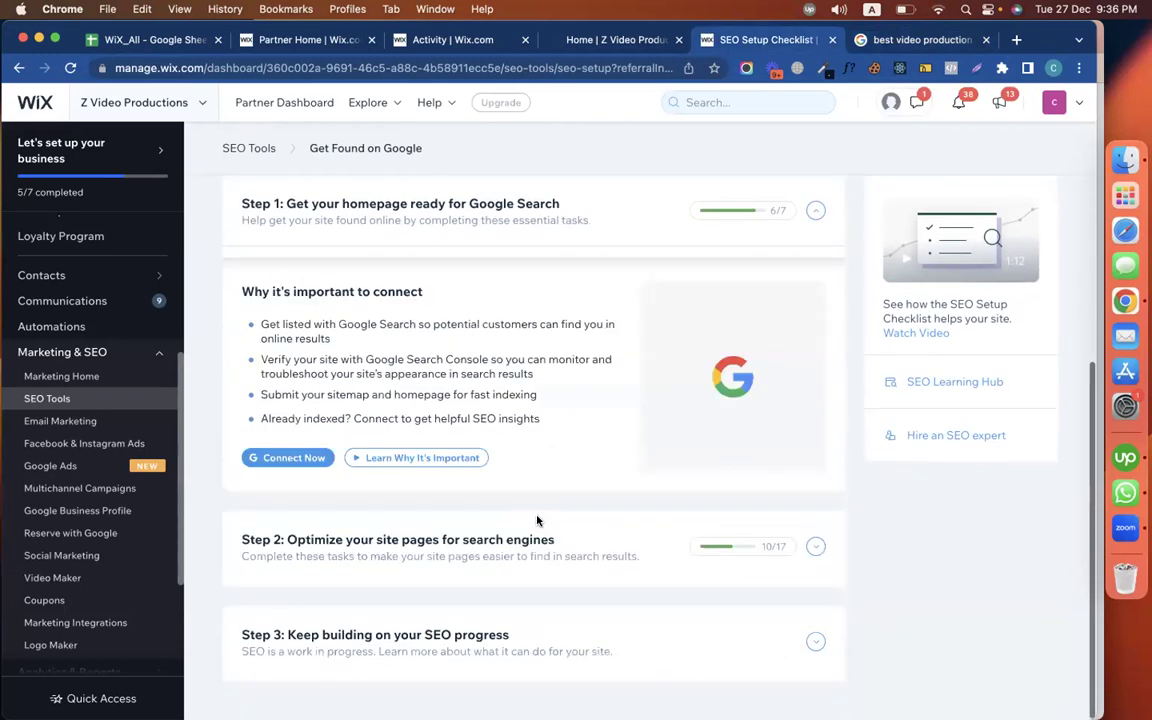
Review the Step 2 and Step 1 task lists, where only the Search Console connection remains
click(816, 546)
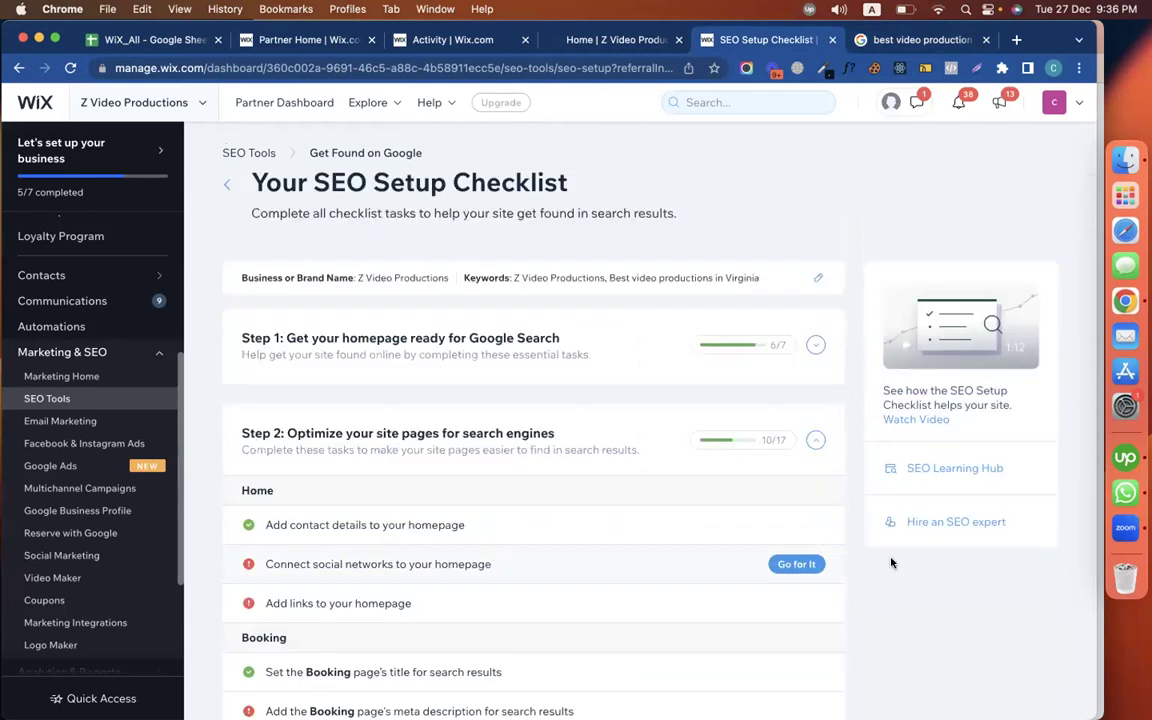
scroll(892, 563, down, 3)
scroll(800, 460, up, 3)
click(815, 440)
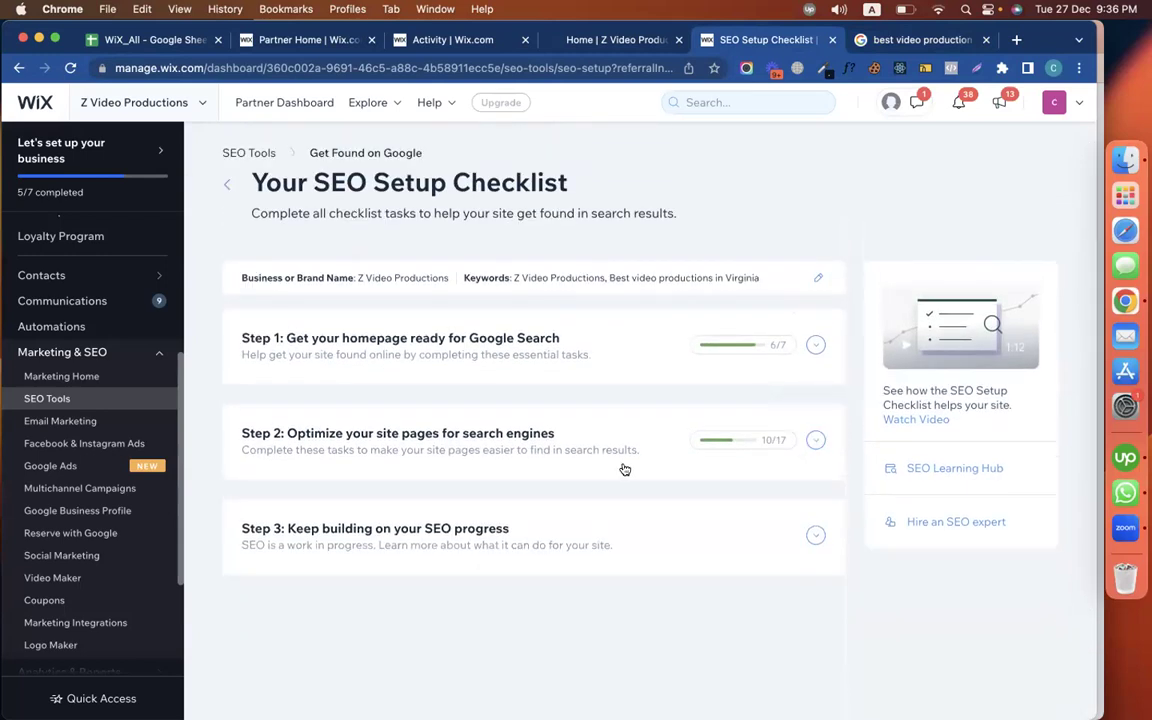
click(496, 355)
scroll(611, 394, down, 1)
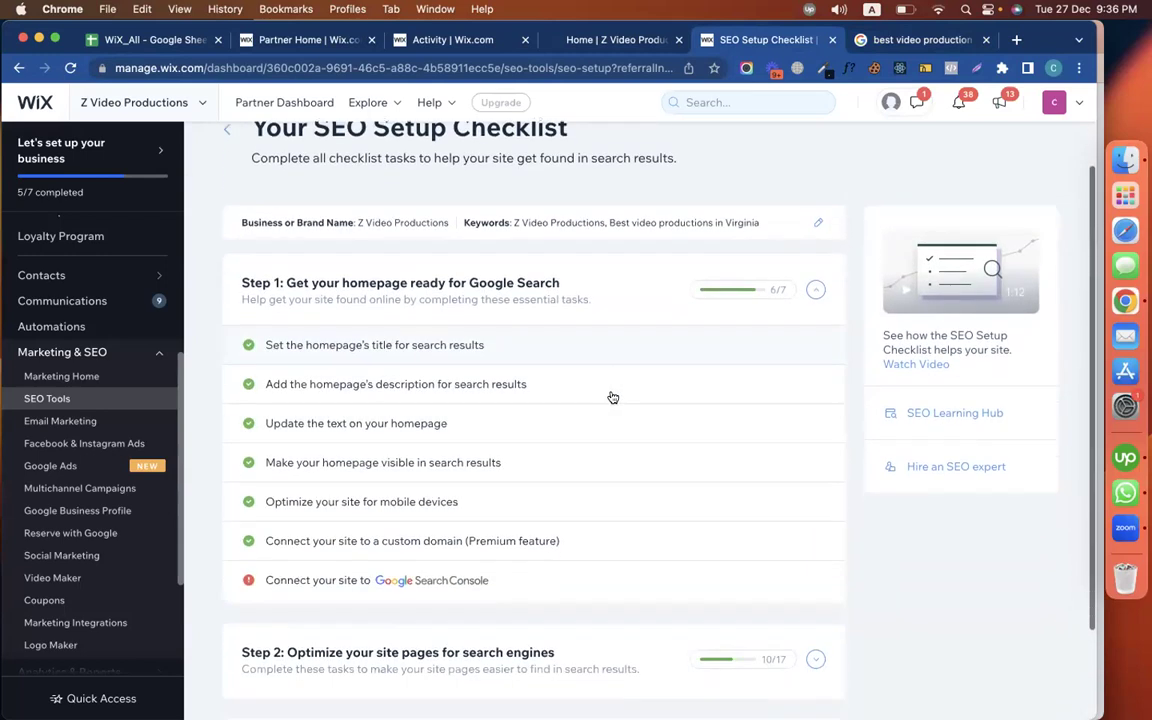
mouse_move(366, 578)
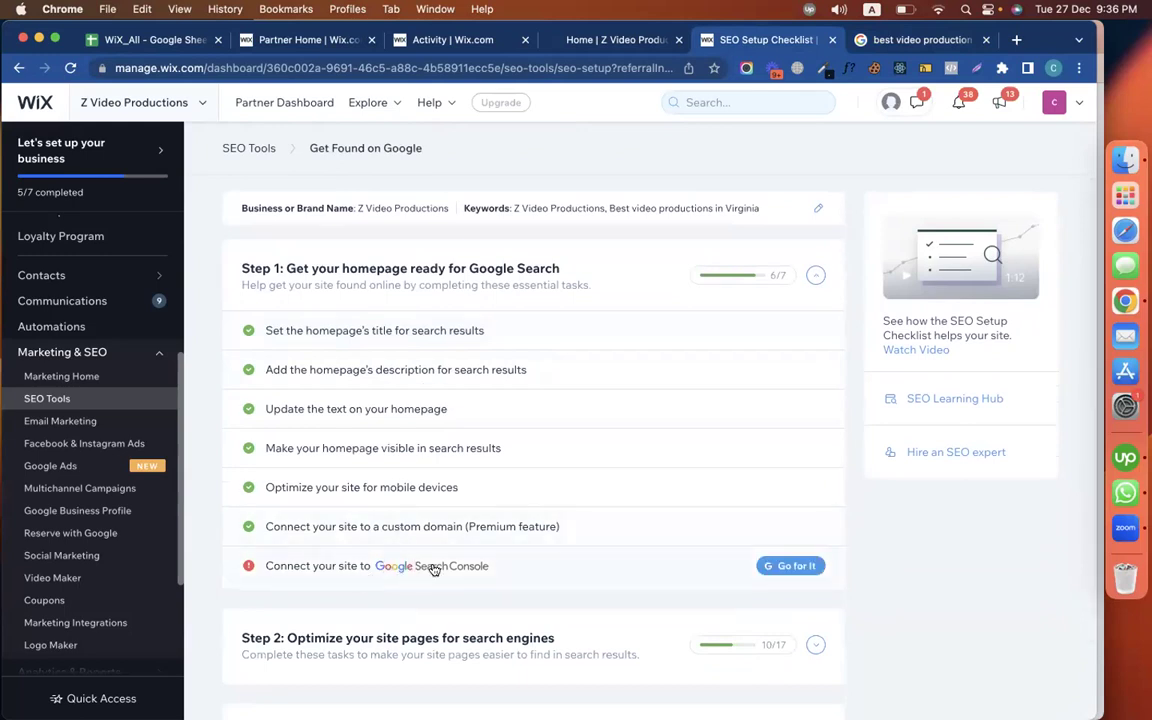
scroll(800, 600, down, 2)
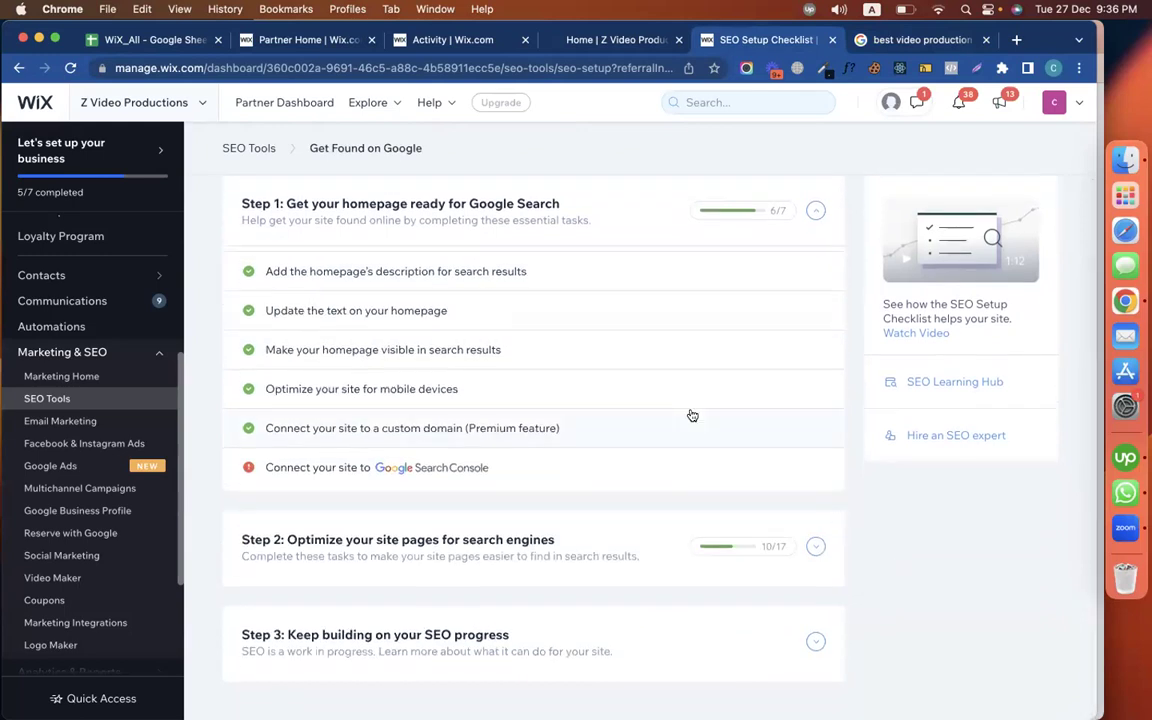
scroll(690, 414, up, 3)
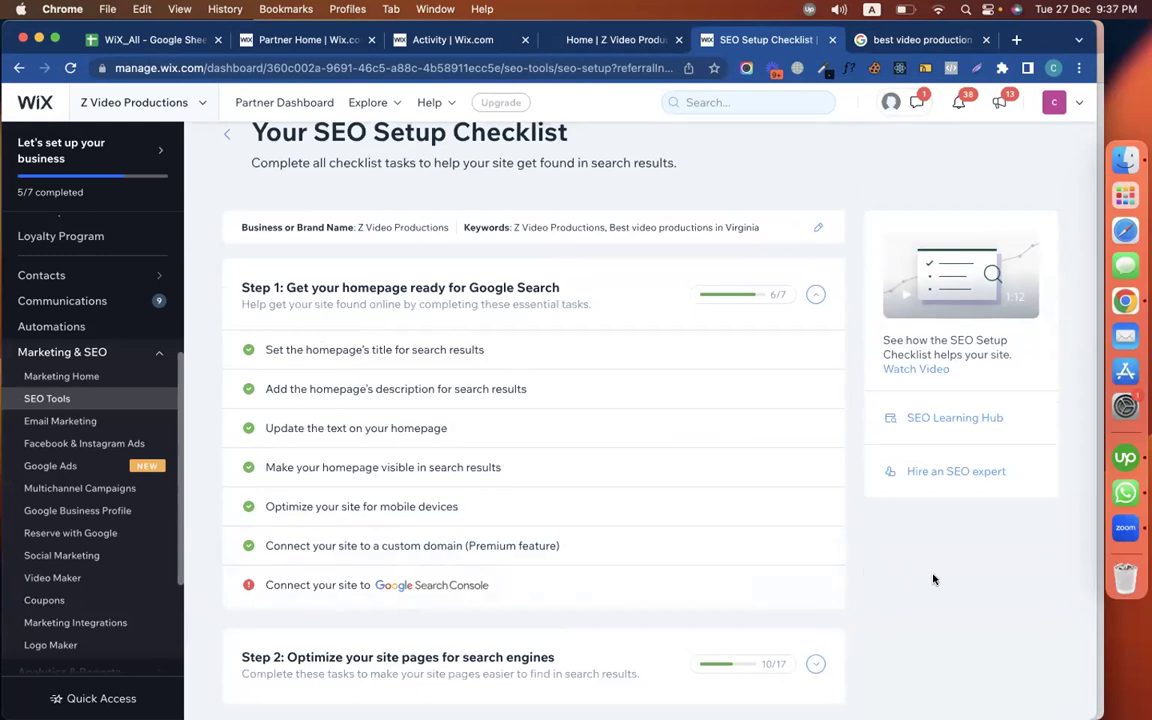
click(581, 41)
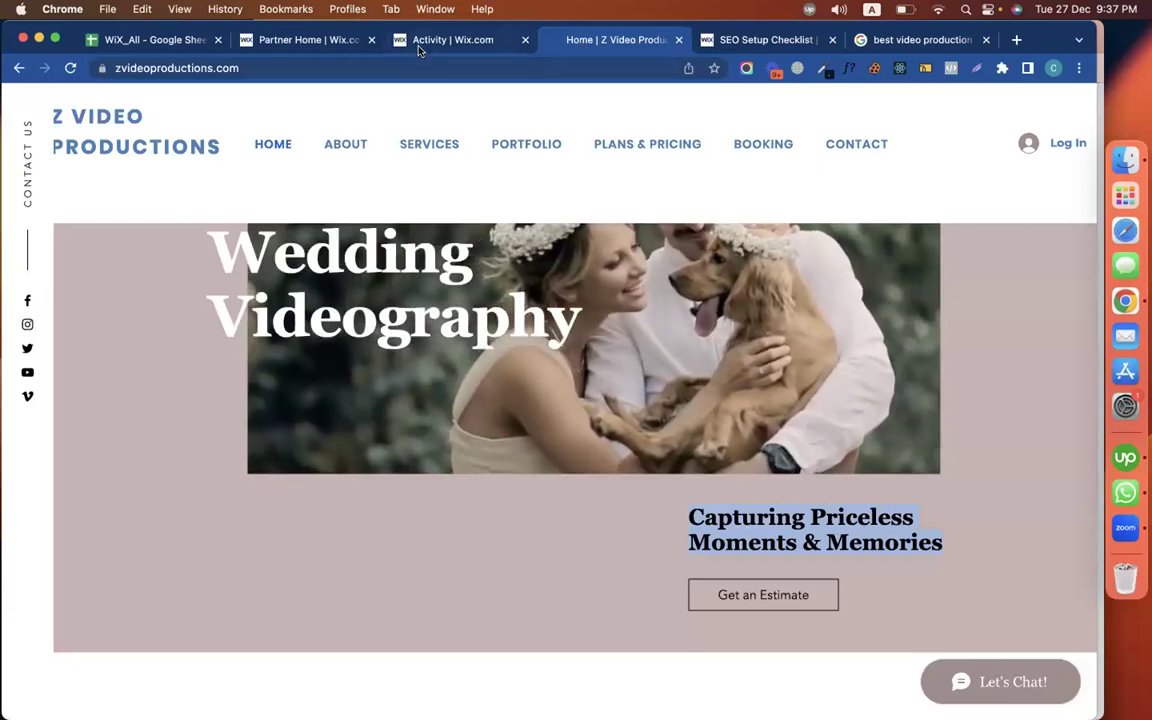
Open the Z Video Productions site in the Wix Editor from the Activity dashboard
click(419, 46)
click(1030, 145)
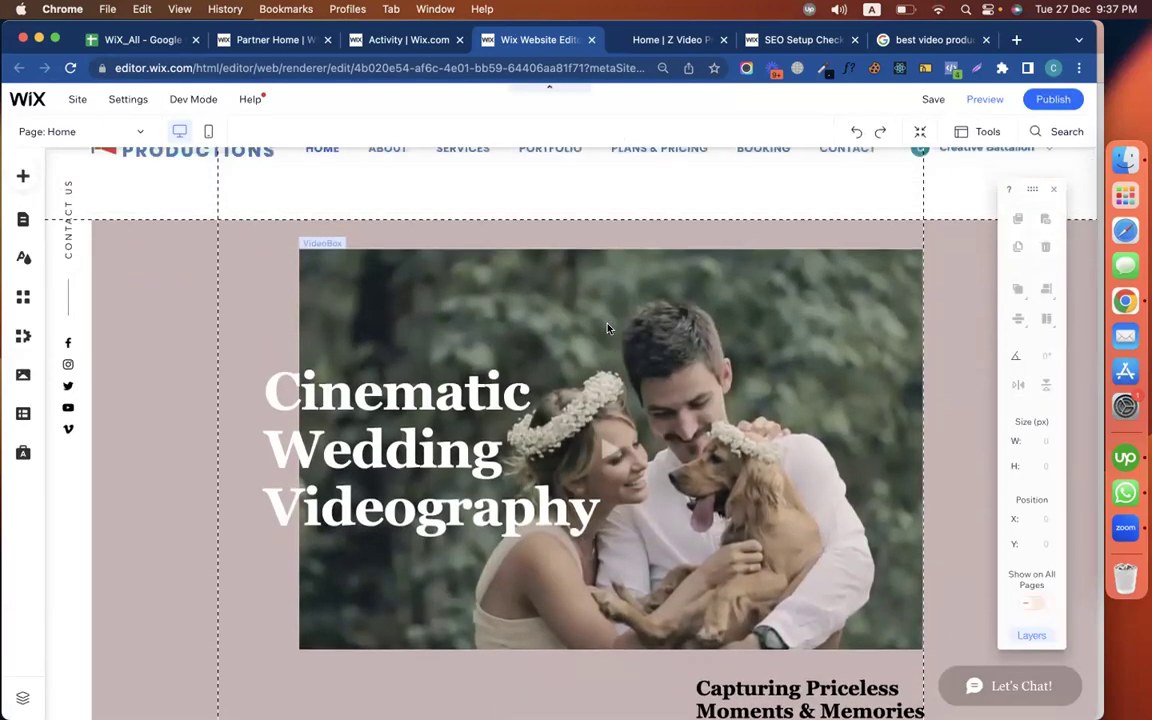
Look at the SEO checklist's Step 1 at 6/7, then return to the Google results
click(766, 38)
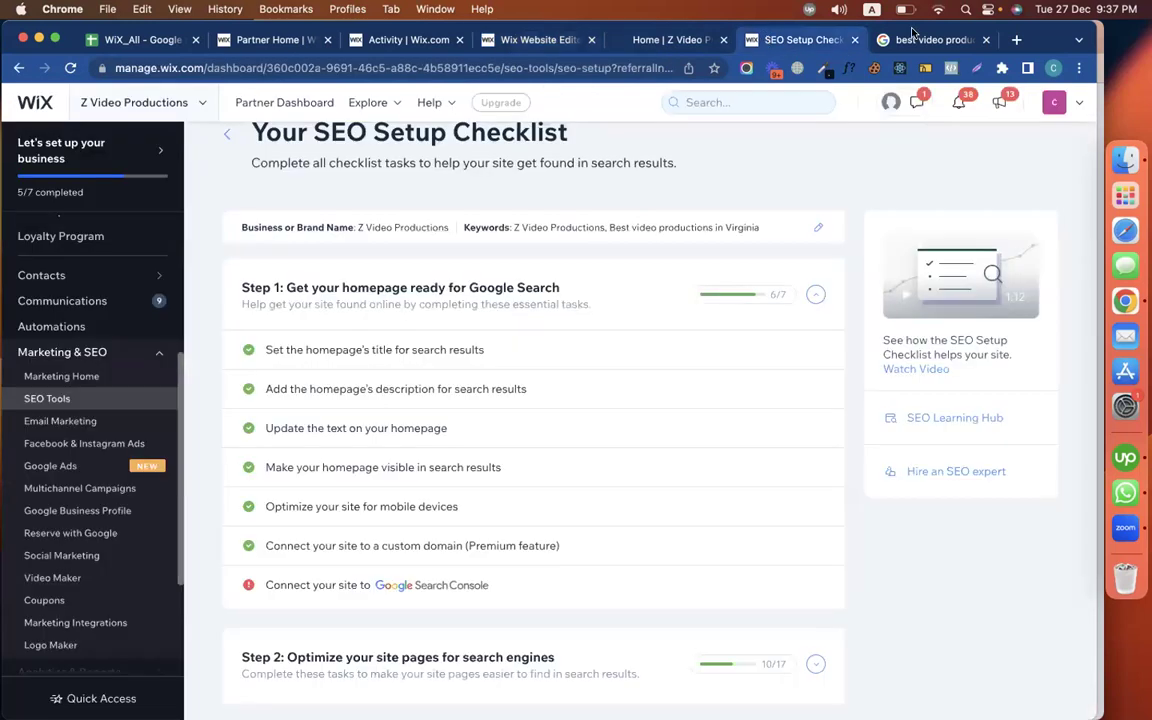
click(916, 39)
Search Google for 'z video productions', correcting the typo, and confirm zvideoproductions.com ranks first
triple_click(360, 104)
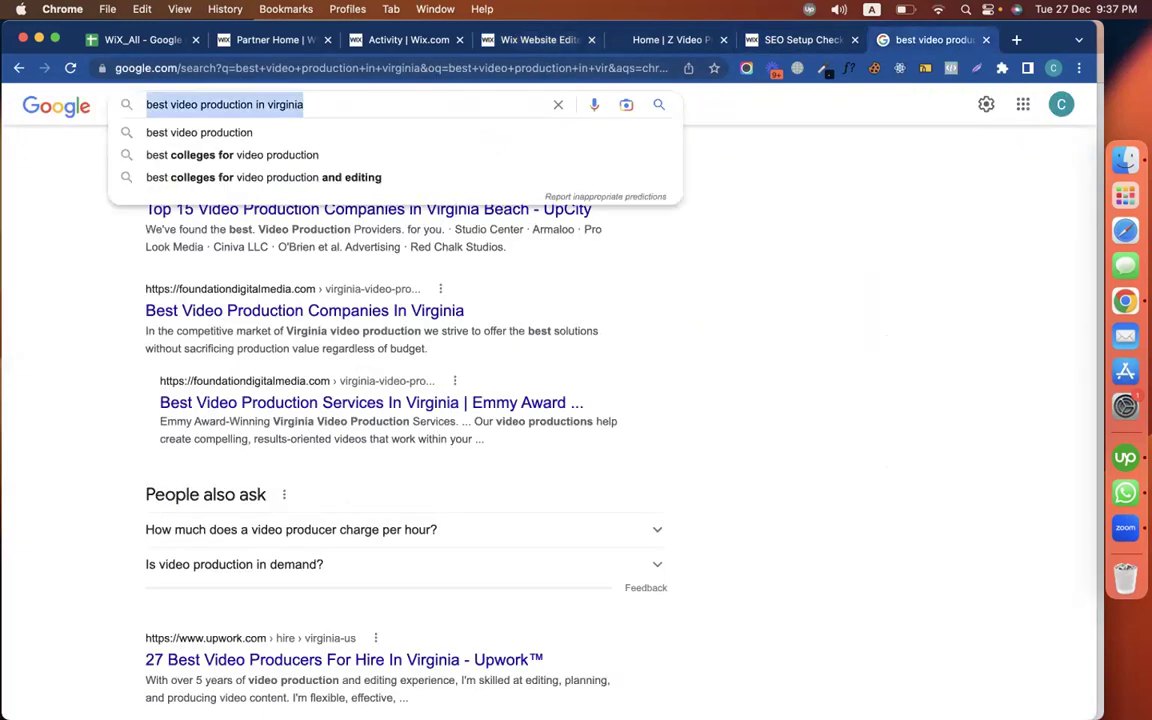
text(z video pro)
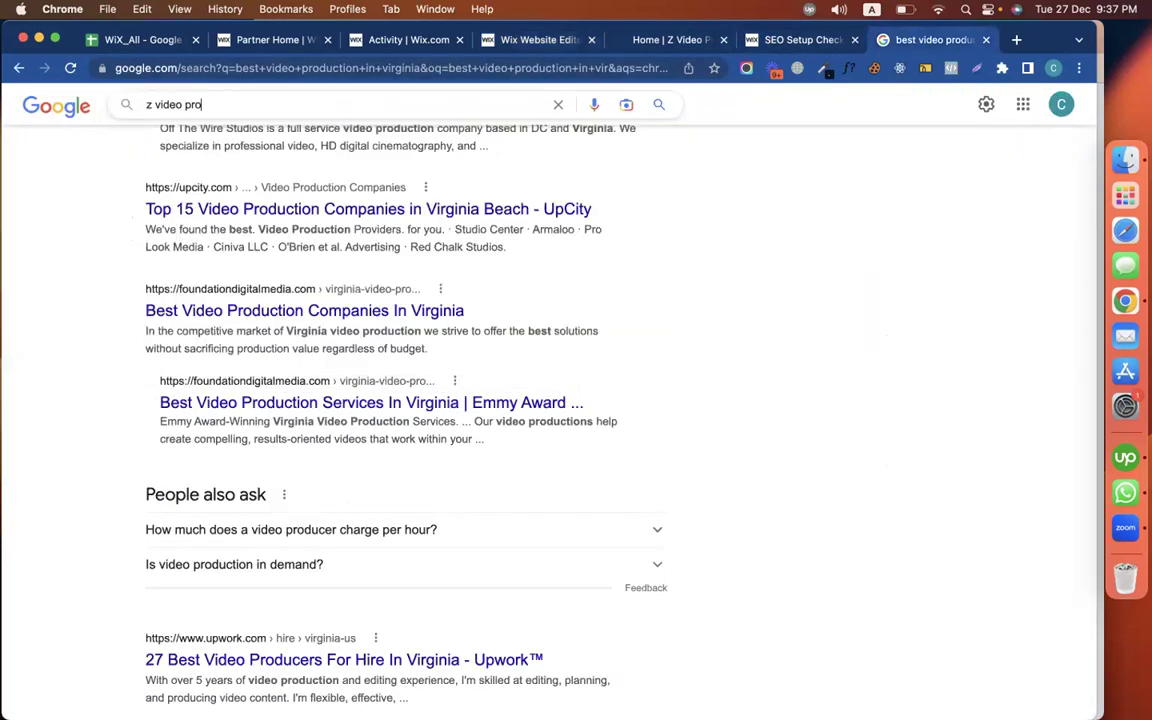
text(custions)
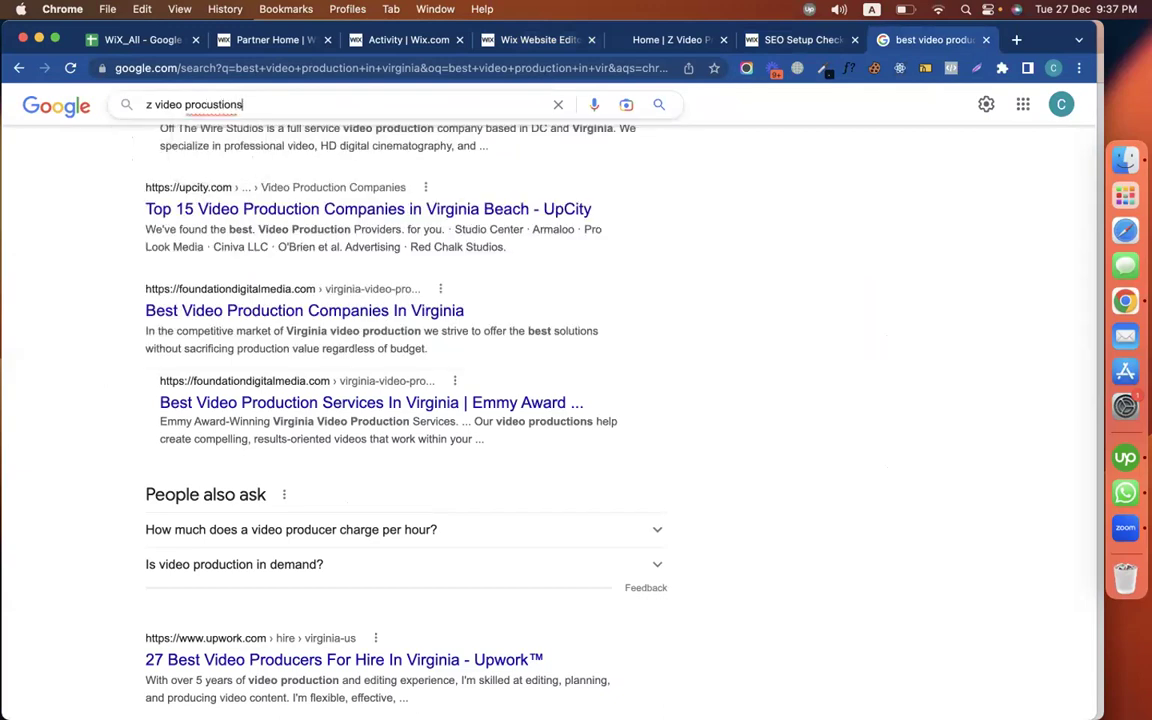
key(Return)
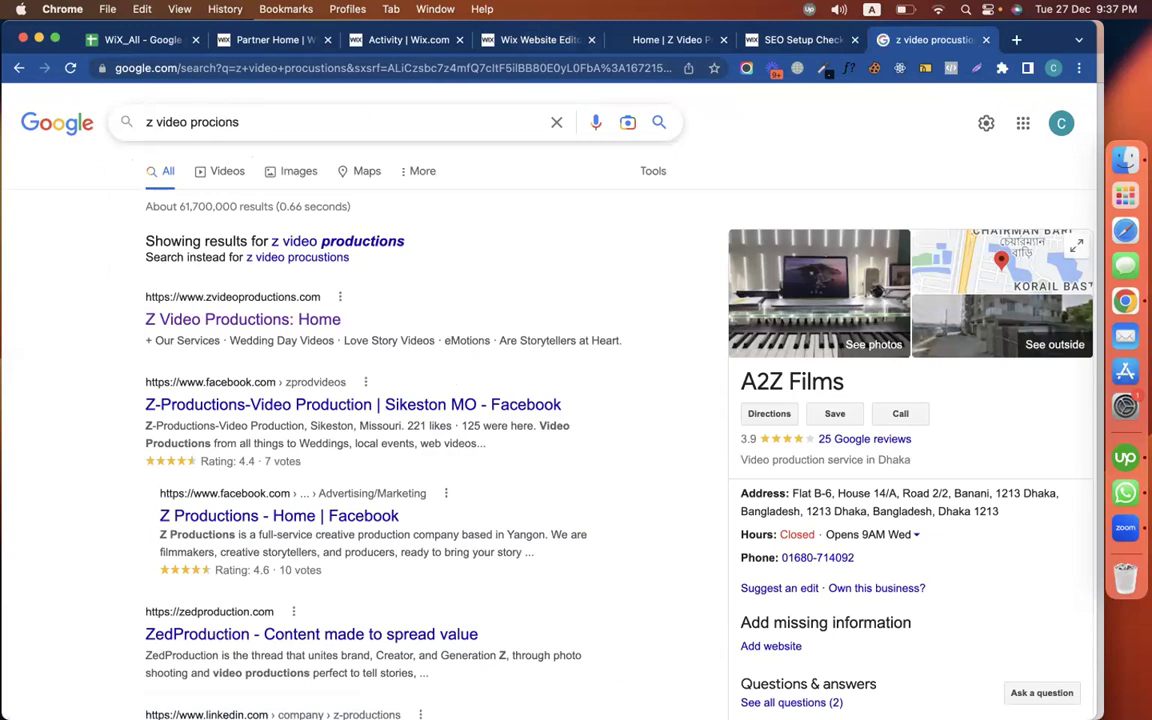
text(uc)
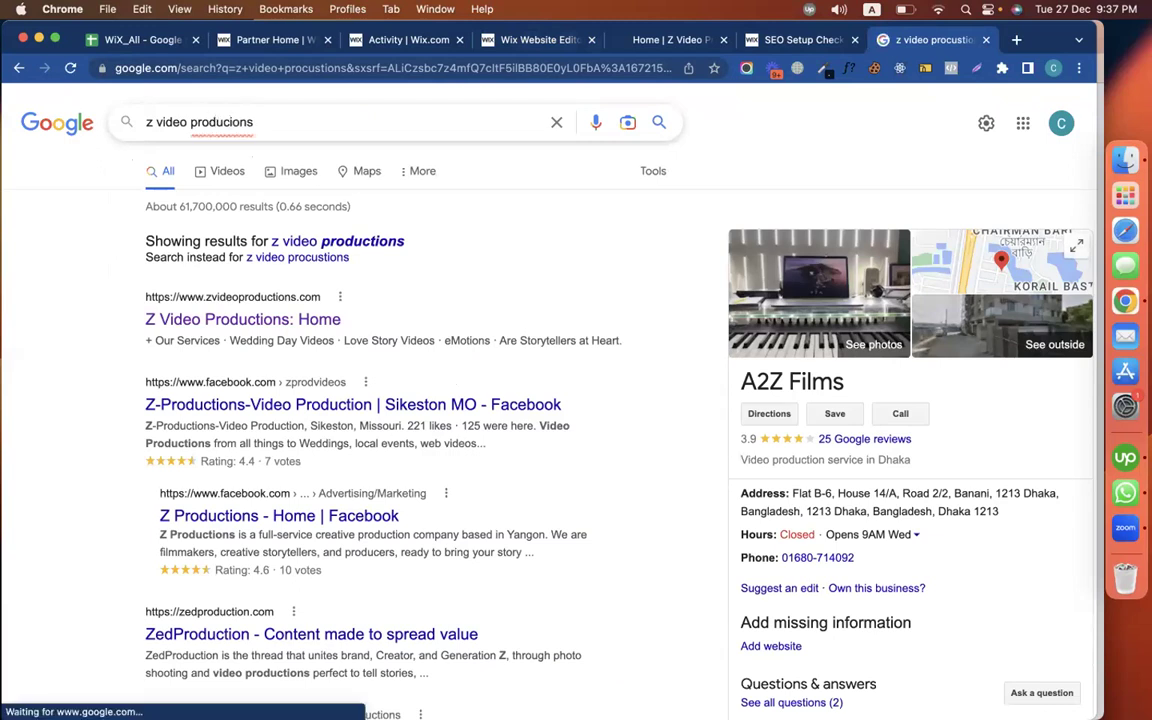
text(t)
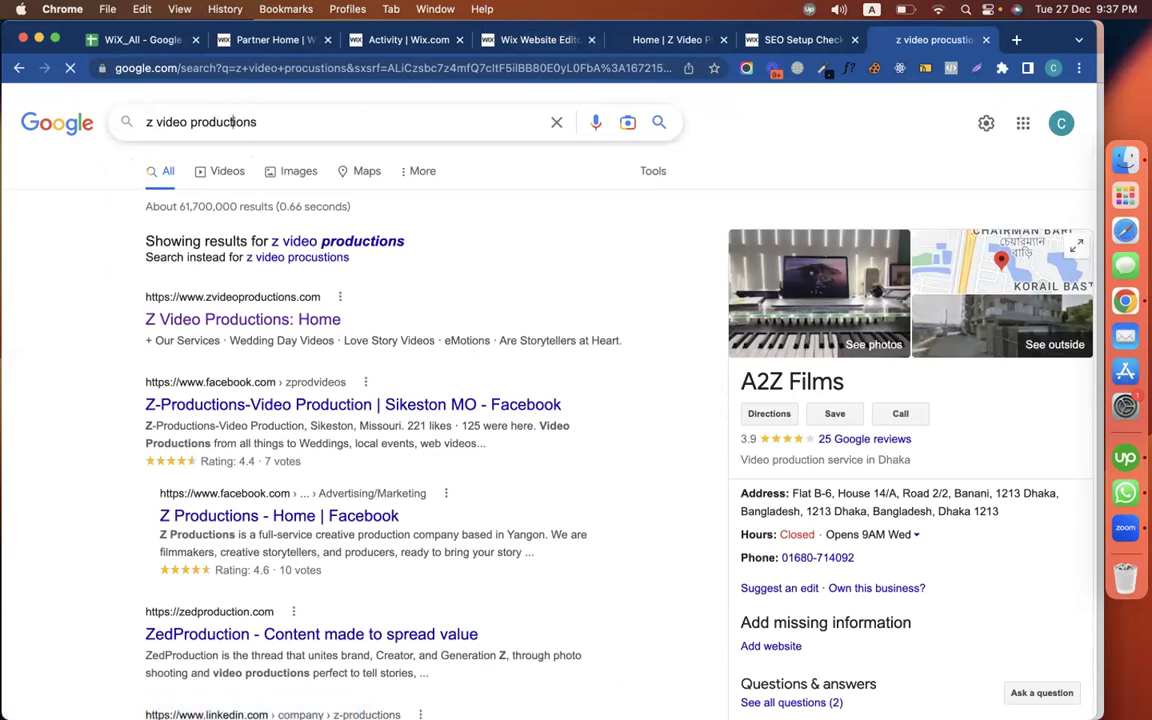
key(Return)
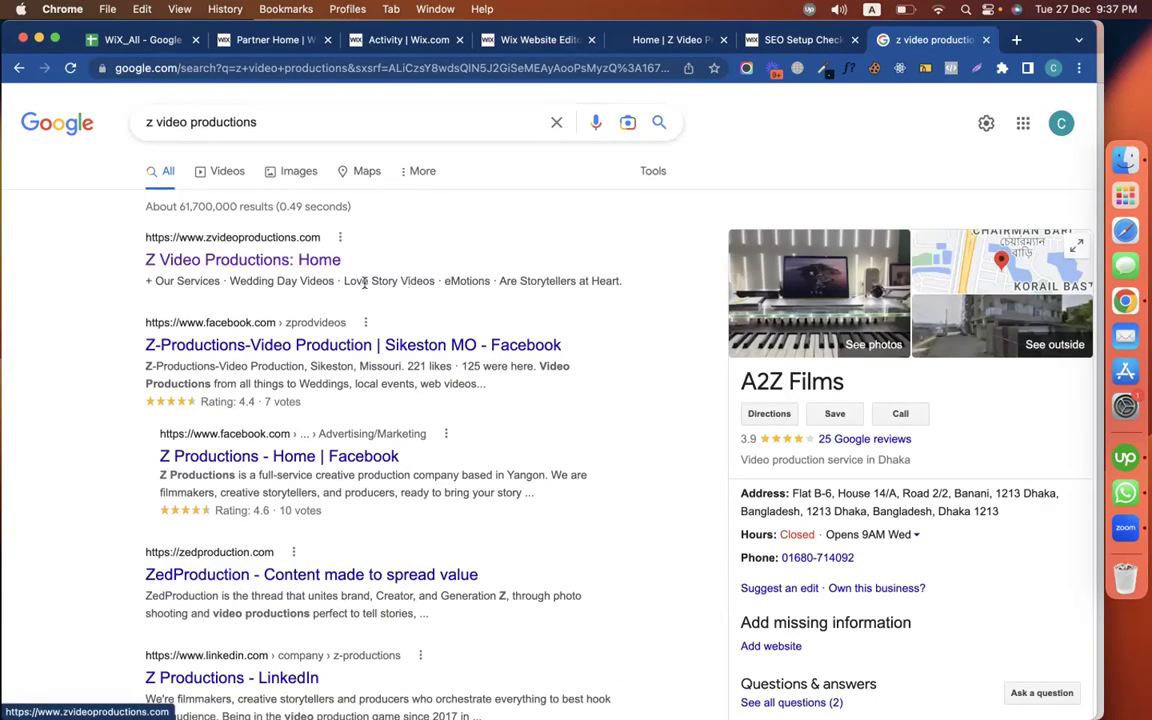
click(303, 121)
key(super+a)
key(super+c)
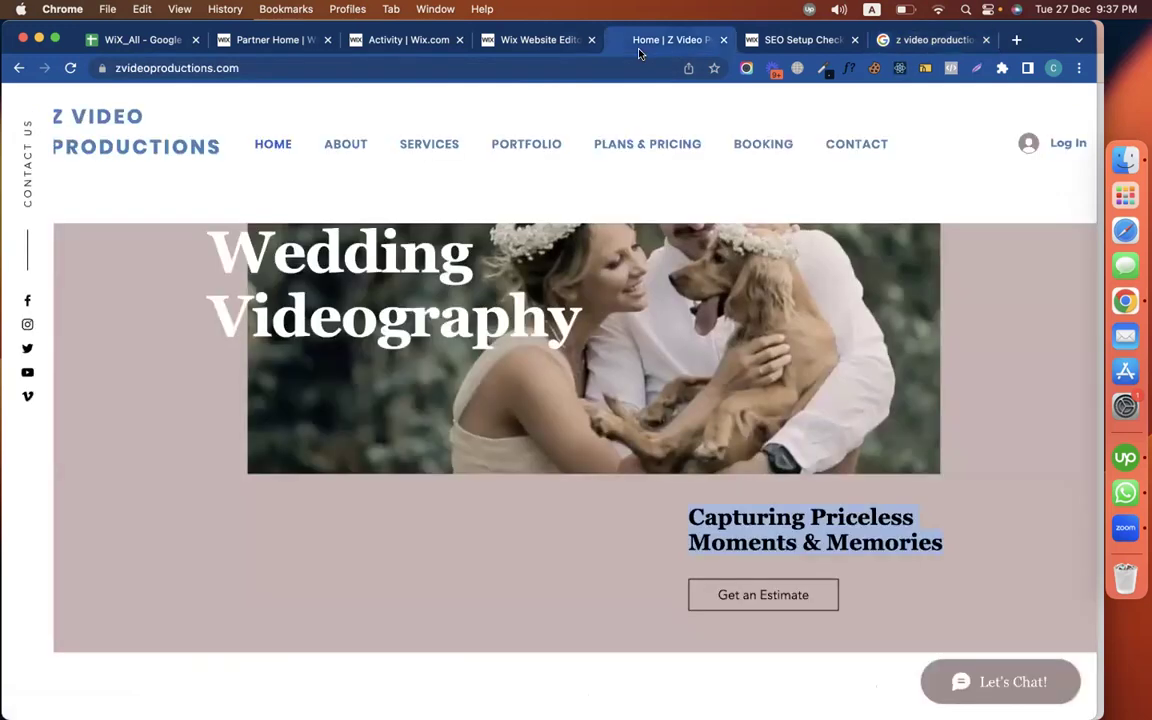
click(655, 40)
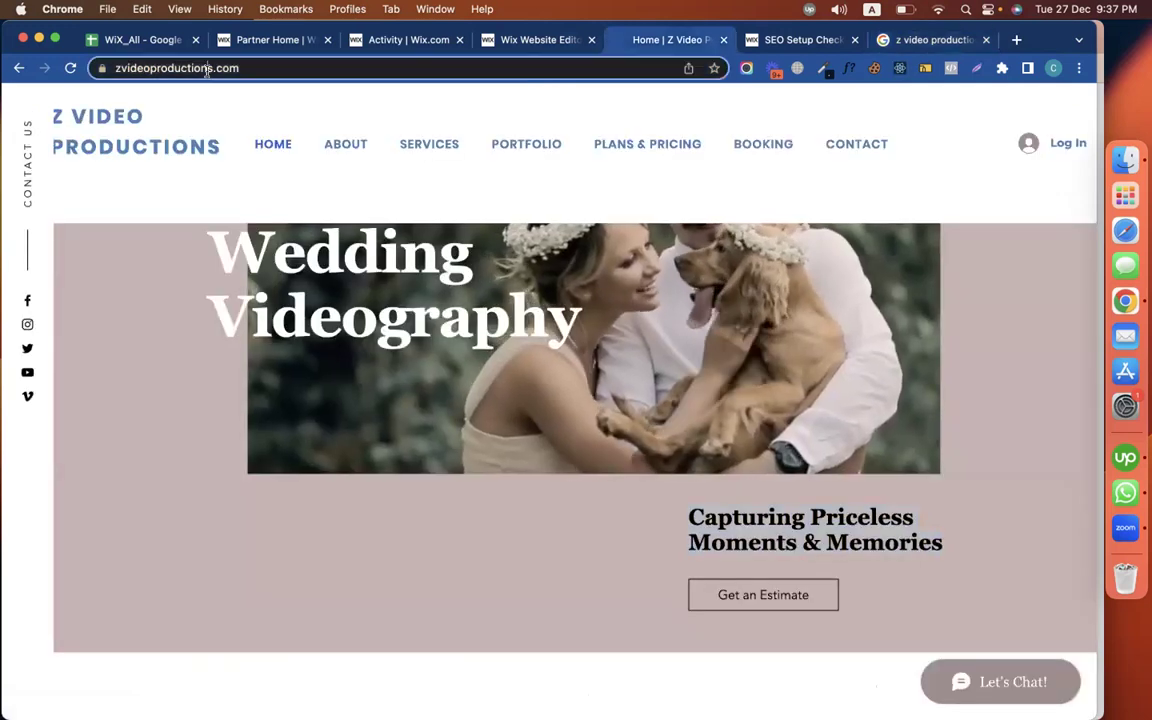
Return to the site editor and select the Cinematic Wedding Videography hero video
click(798, 40)
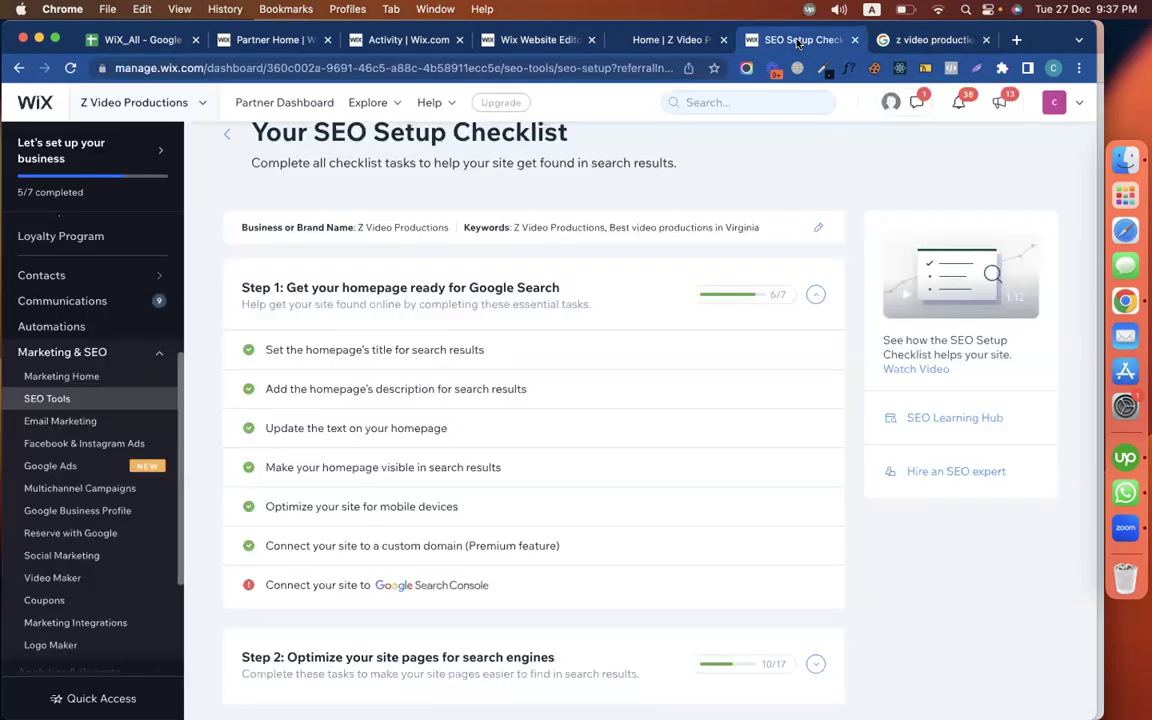
scroll(733, 406, down, 2)
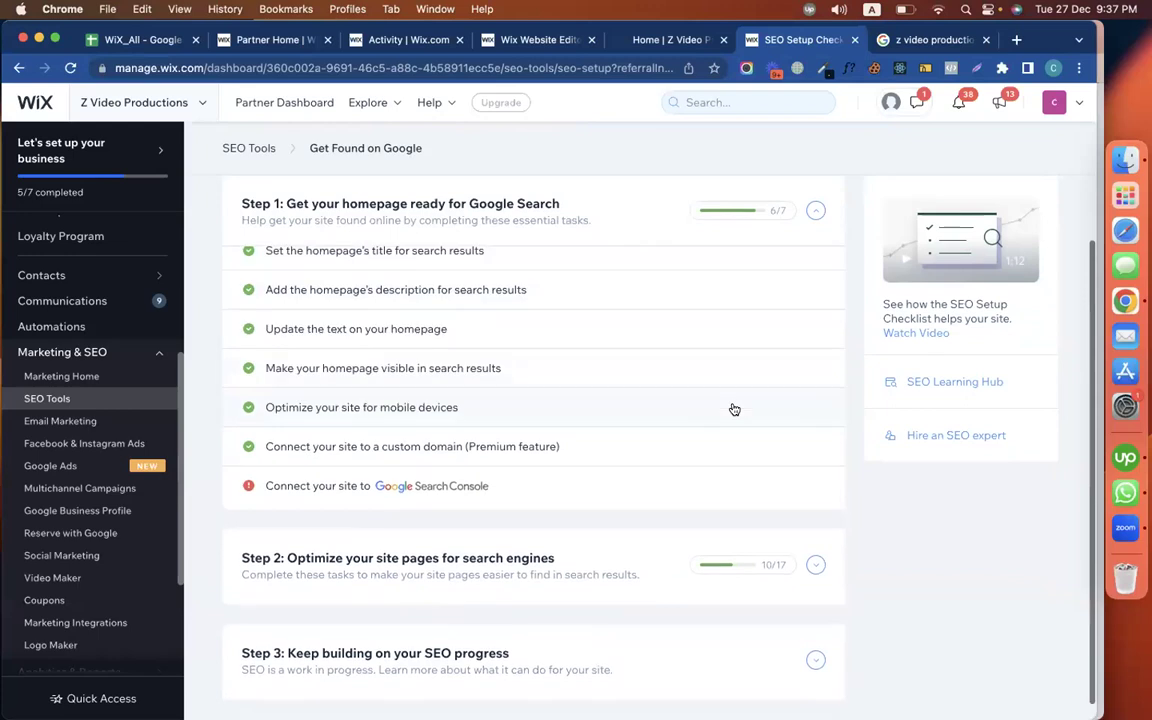
click(488, 42)
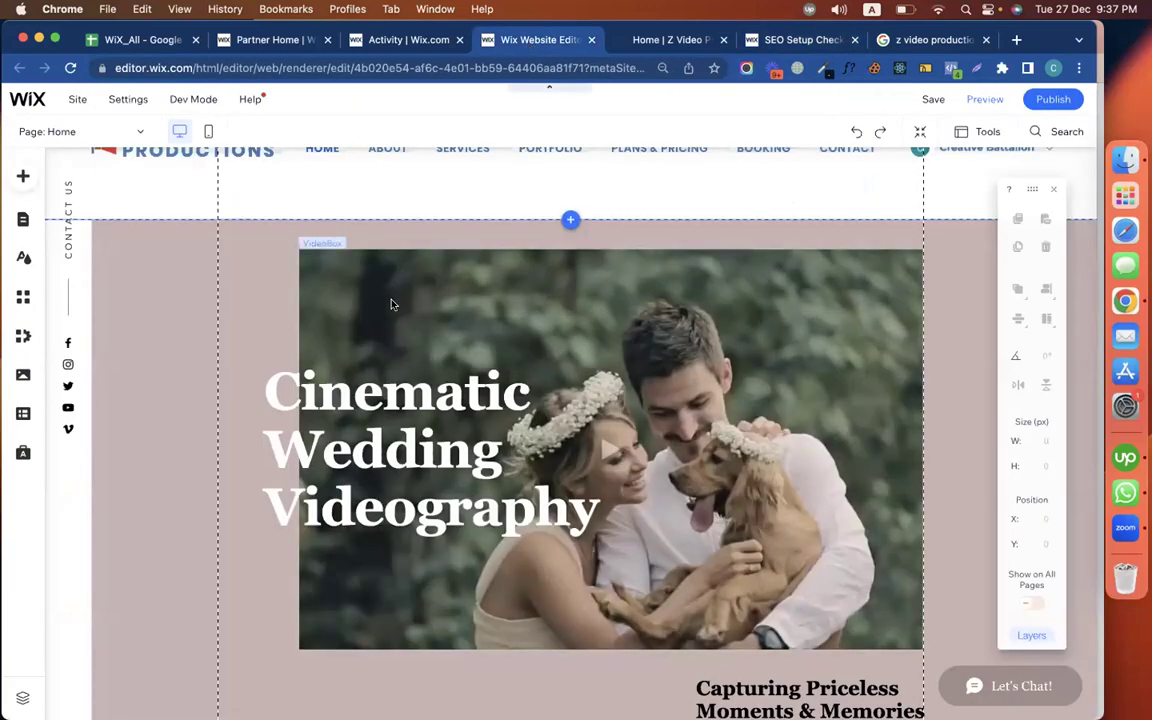
click(374, 298)
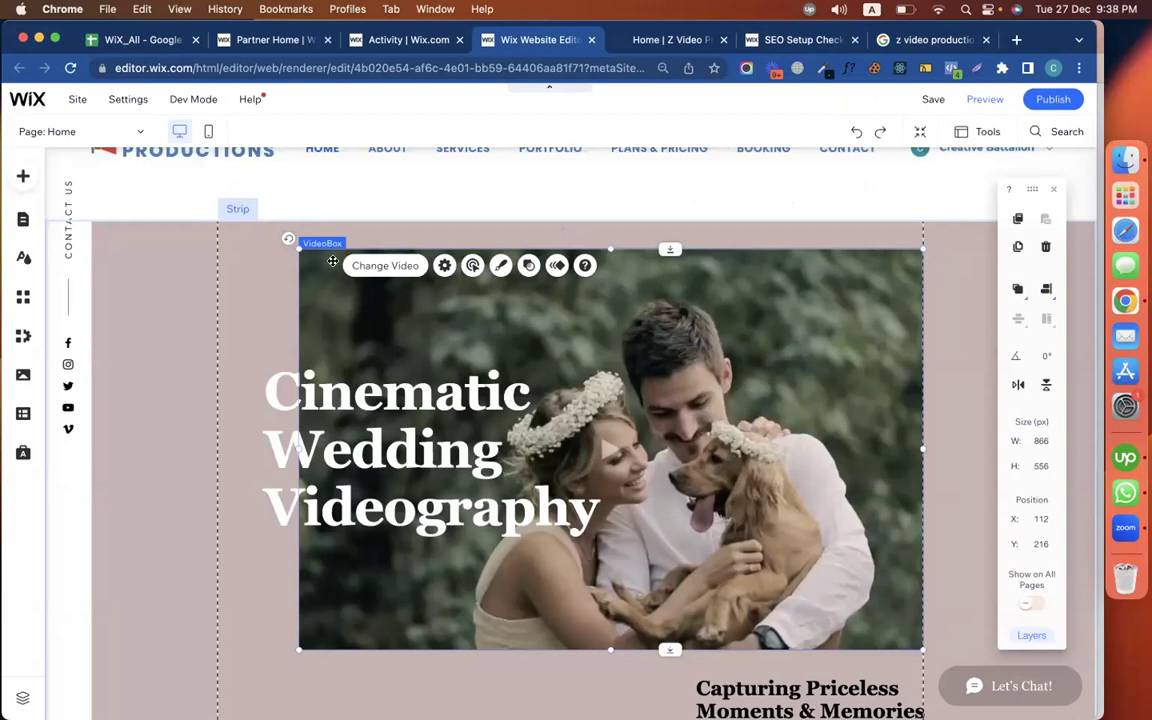
Paste 'z video productions' as the hero video's description and close its settings
click(444, 266)
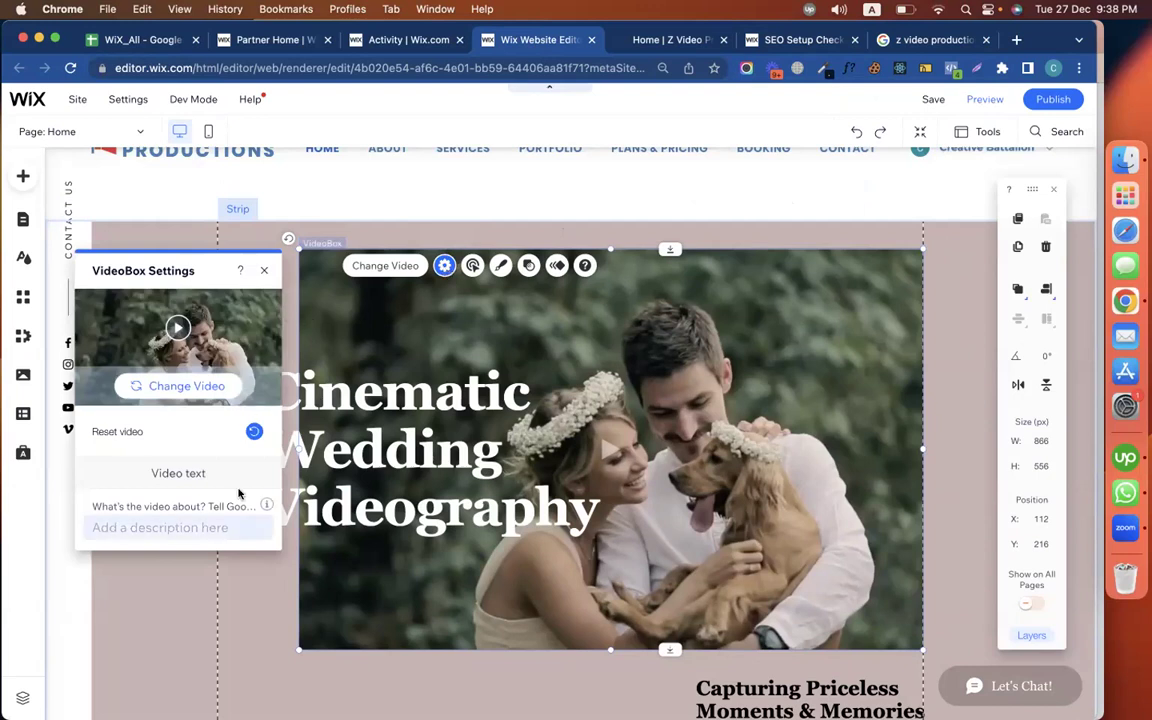
click(193, 529)
key(super+v)
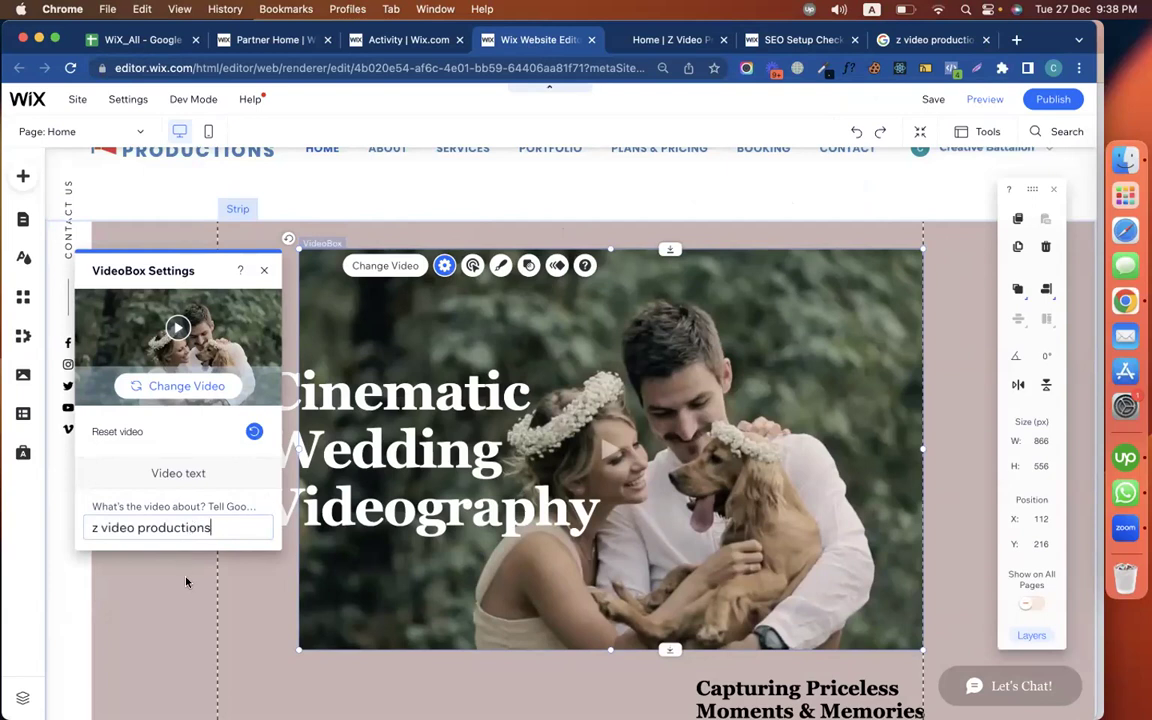
click(187, 579)
scroll(187, 579, down, 5)
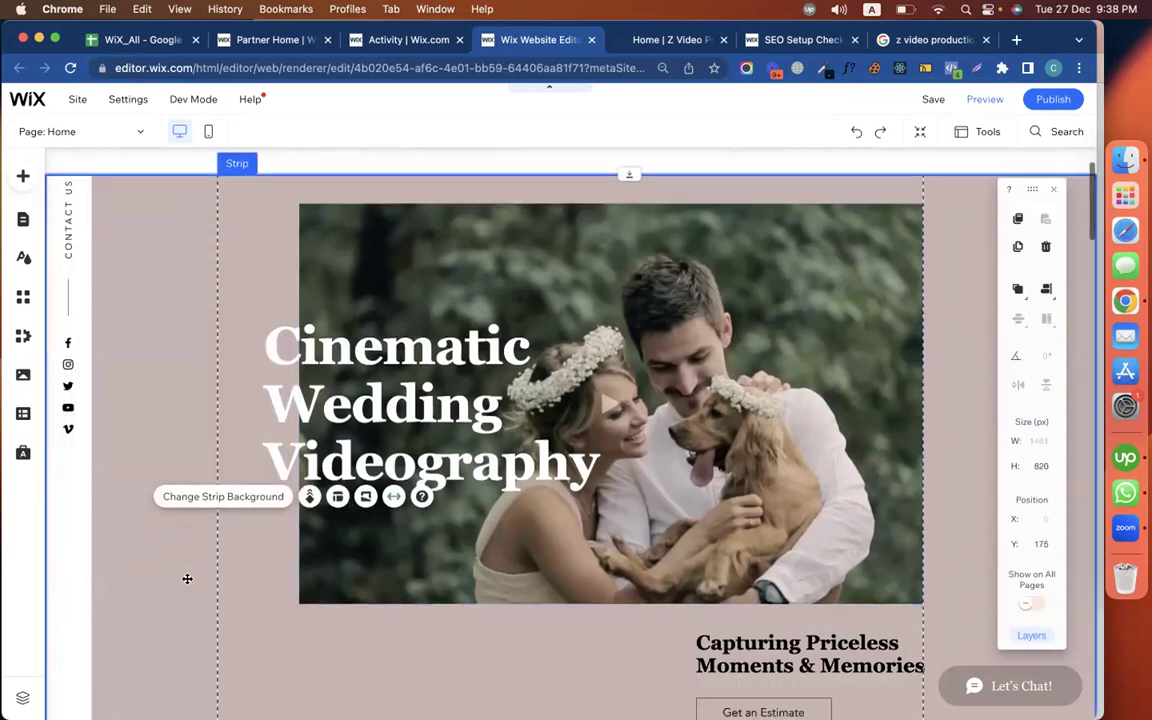
scroll(185, 580, up, 5)
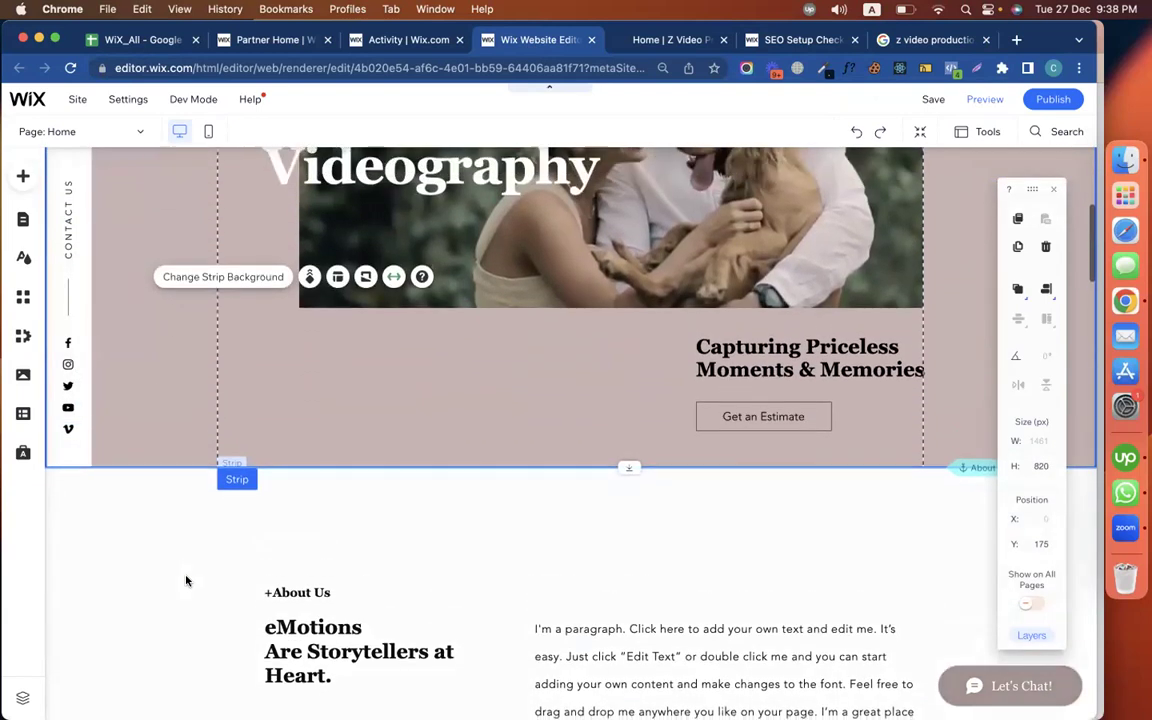
scroll(352, 518, down, 5)
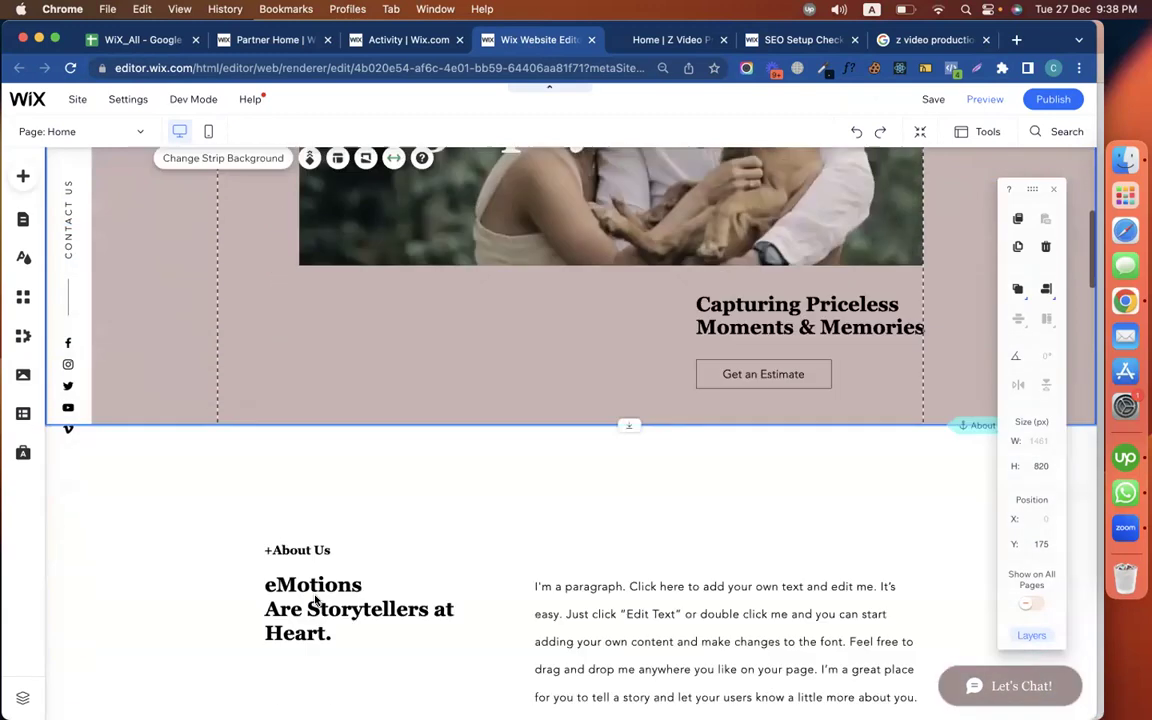
Replace the About Us opening sentence with 'z video productions is one of best photography and videography service.'
click(588, 497)
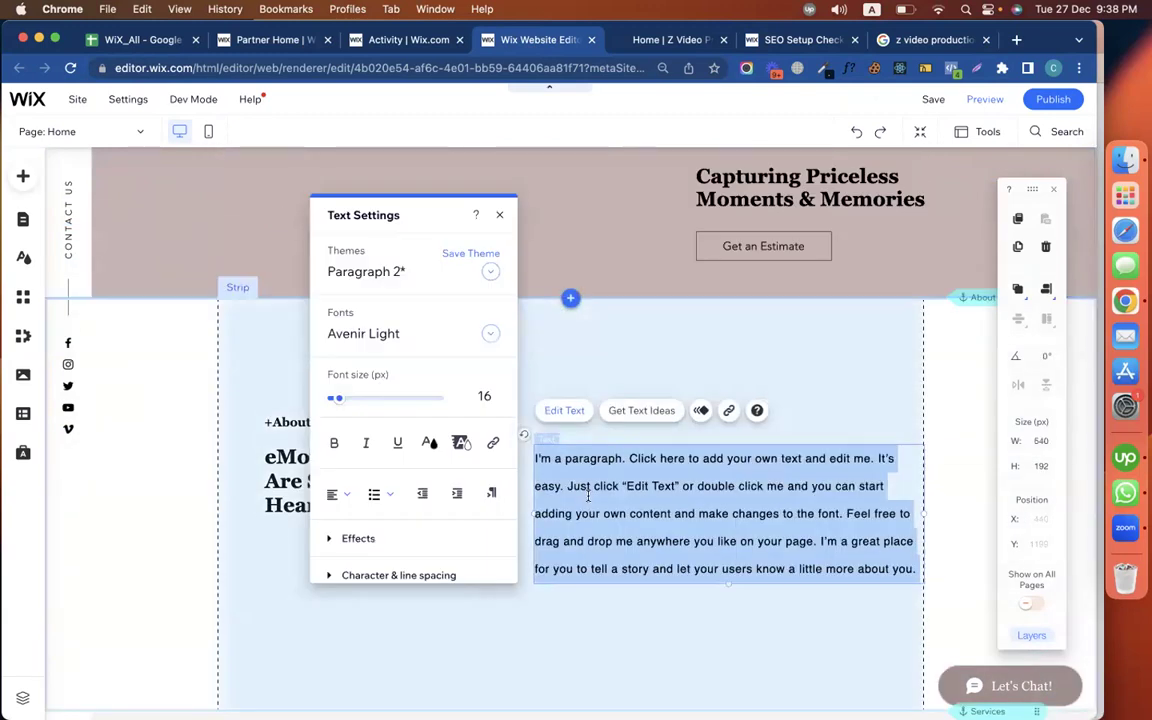
drag(626, 460, 535, 460)
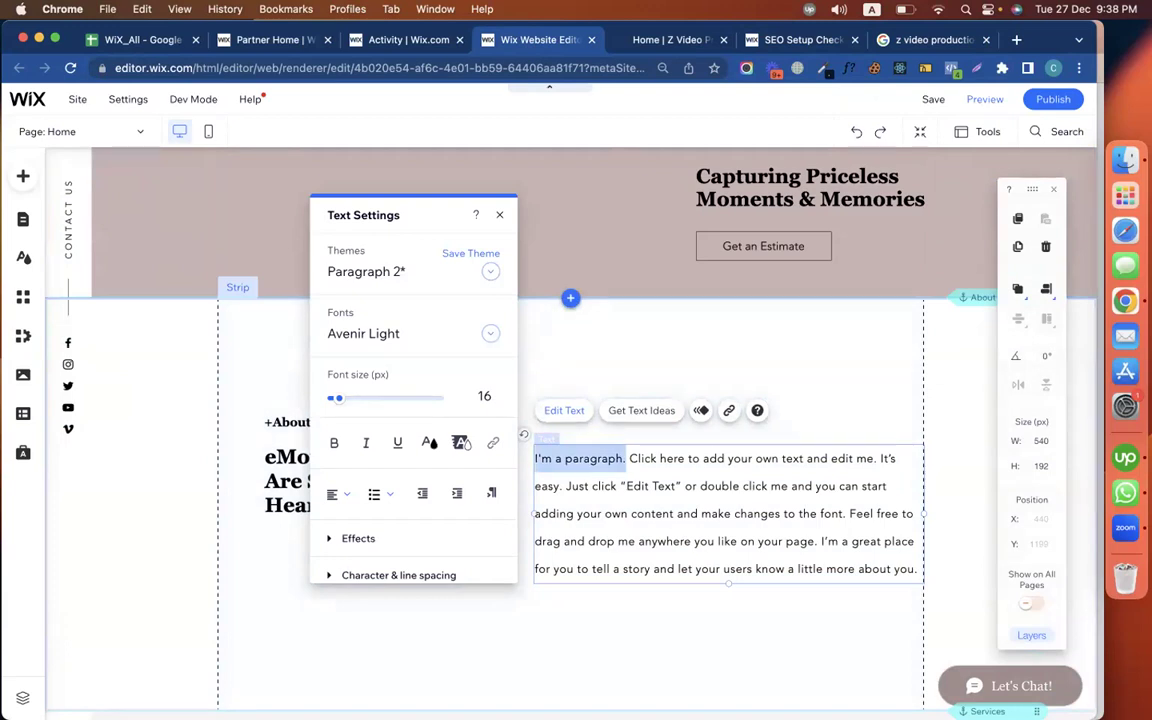
text(z video productions is one of best)
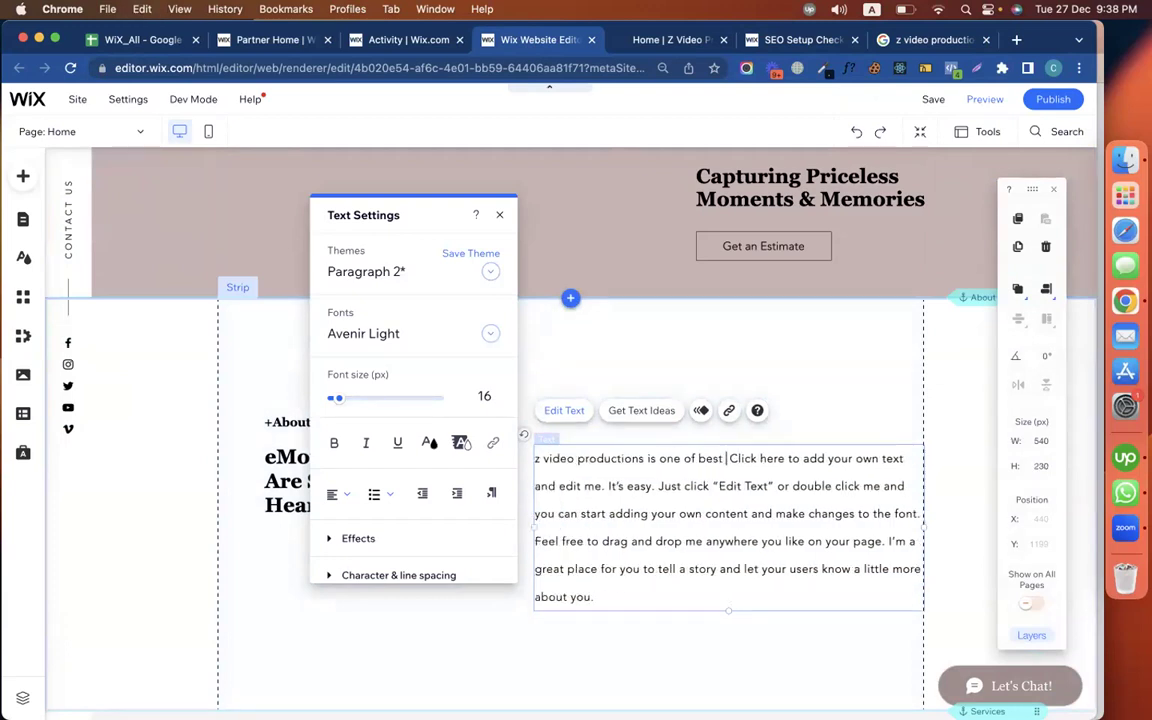
text( photography and vide)
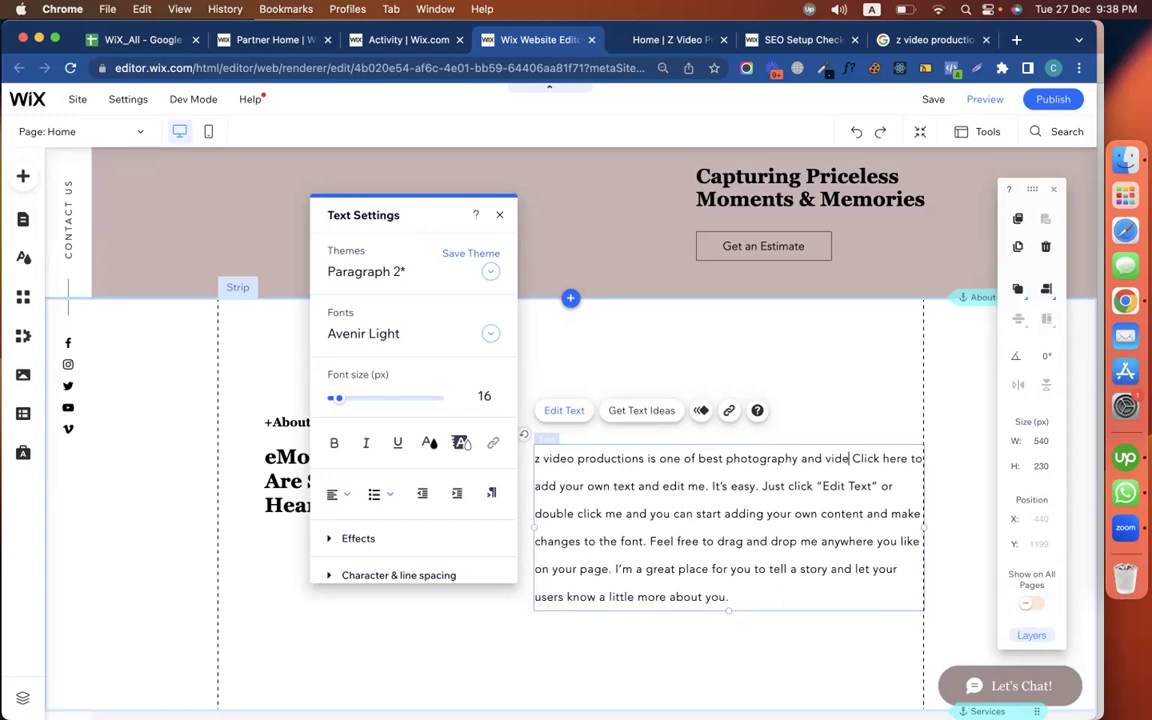
text(o graphy services)
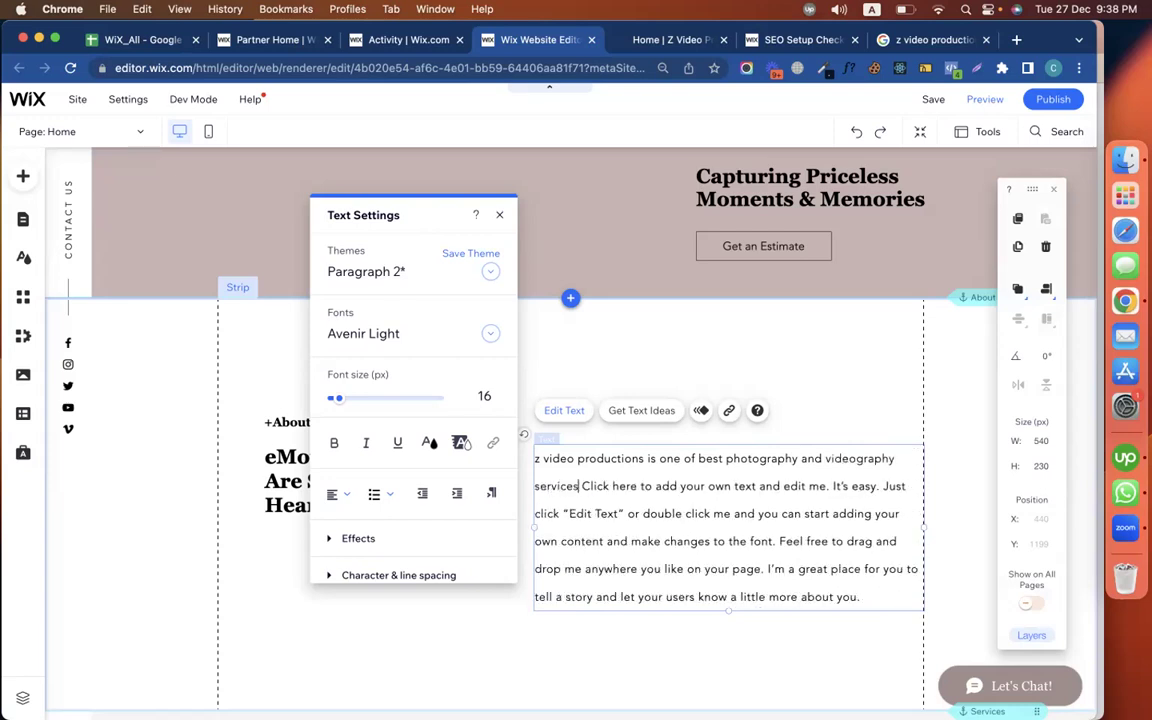
key(BackSpace)
text(.)
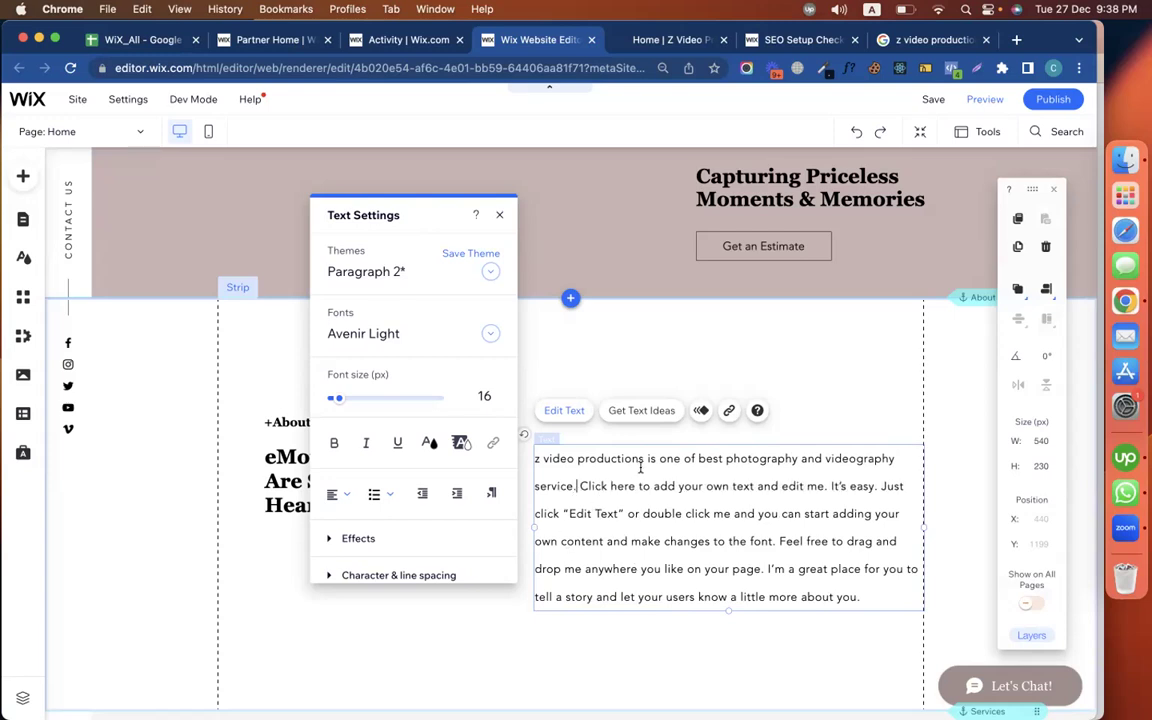
drag(638, 458, 535, 458)
key(super+c)
click(458, 607)
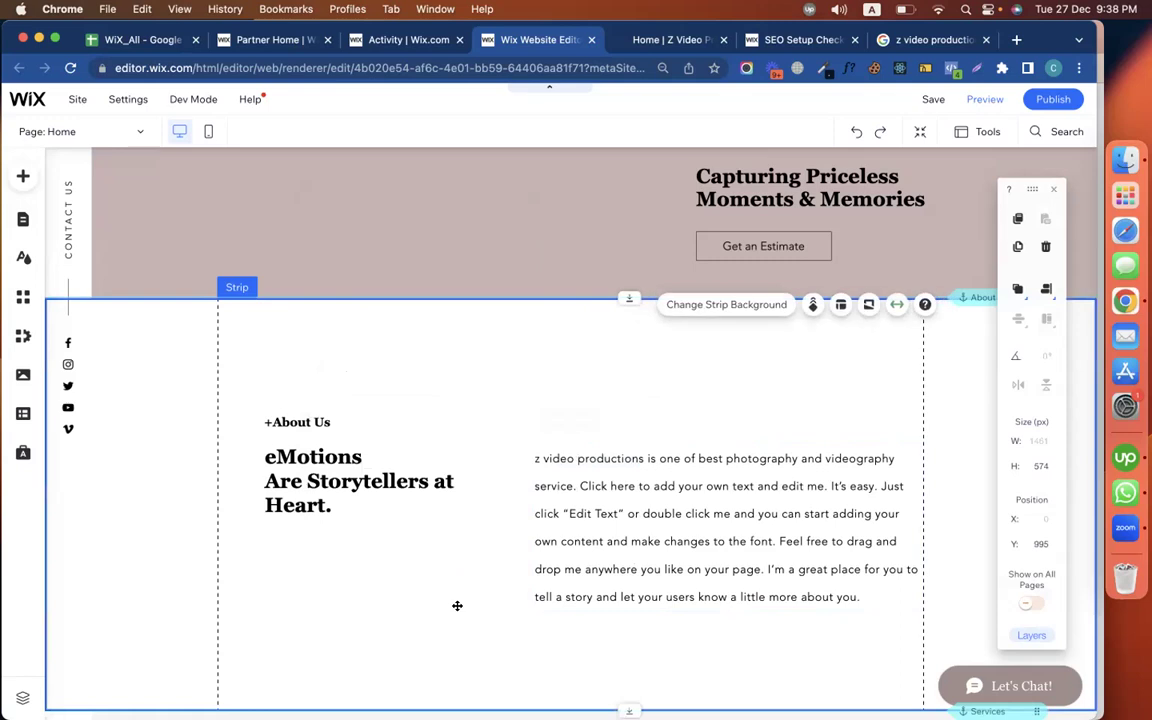
scroll(456, 609, down, 3)
scroll(456, 609, down, 3)
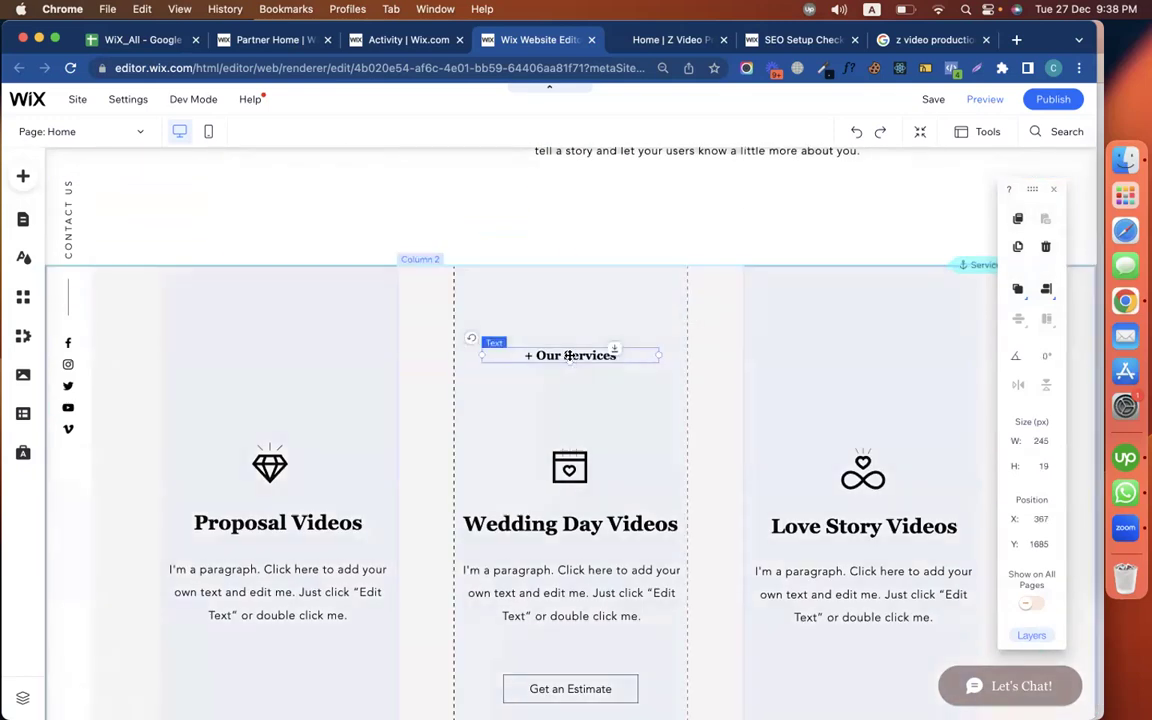
Change the '+ Our Services' heading to '+ z video productions Services' and widen it to one line
click(569, 355)
double_click(569, 355)
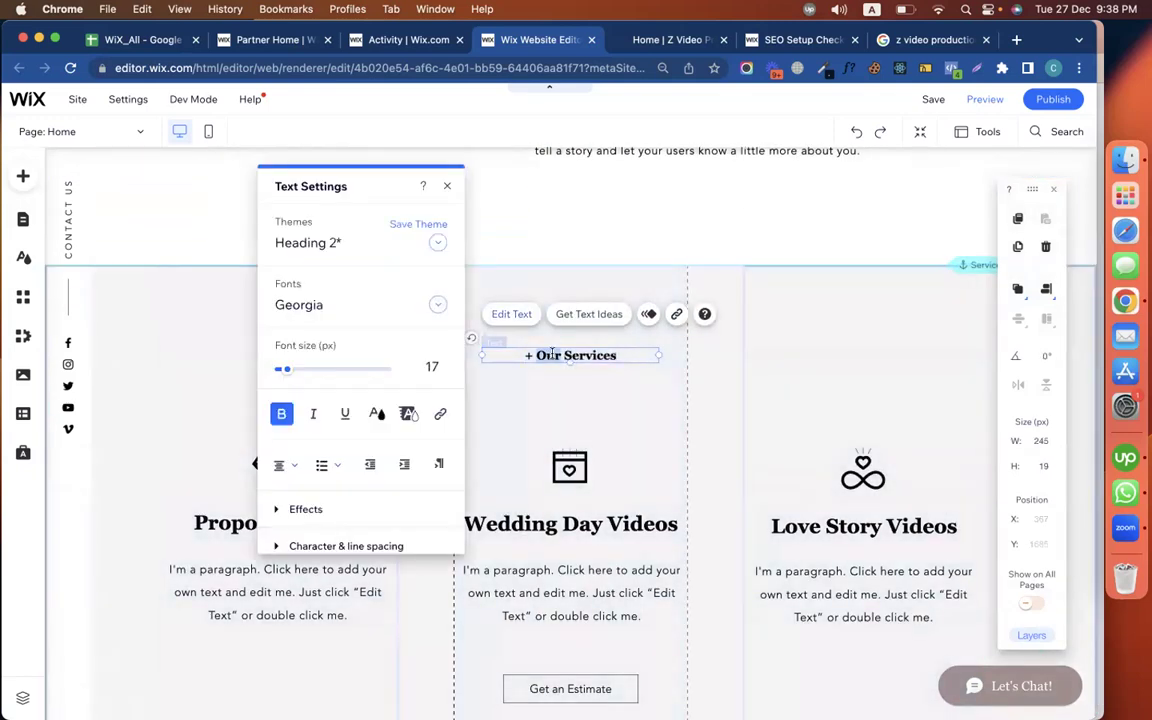
key(super+v)
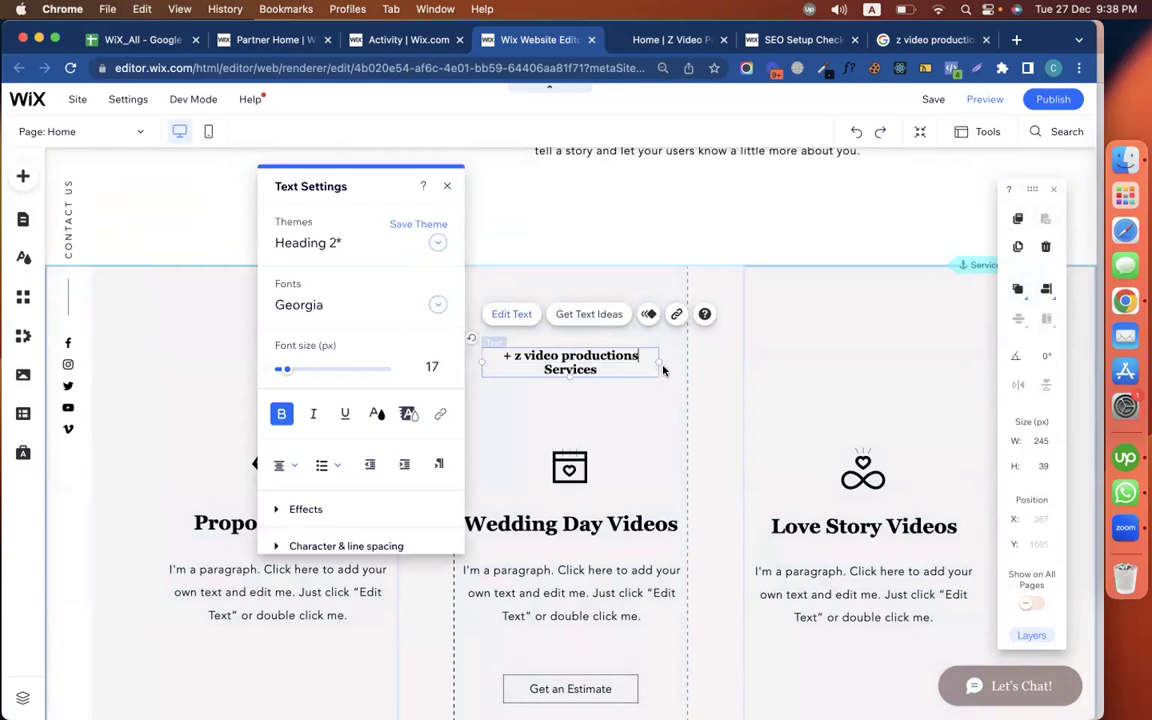
drag(660, 357, 694, 355)
click(643, 379)
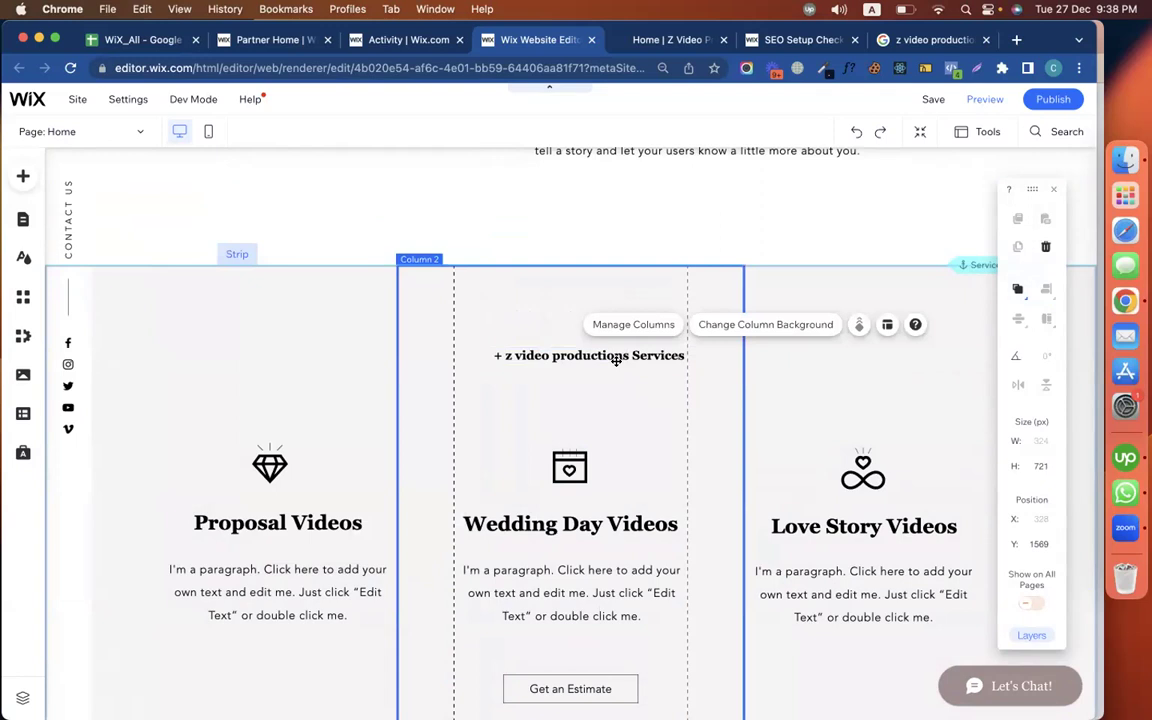
Nudge the services heading two steps to the left
click(586, 350)
key(Left)
key(Left)
key(Left)
key(Left)
key(Left)
key(Left)
key(Left)
key(Left)
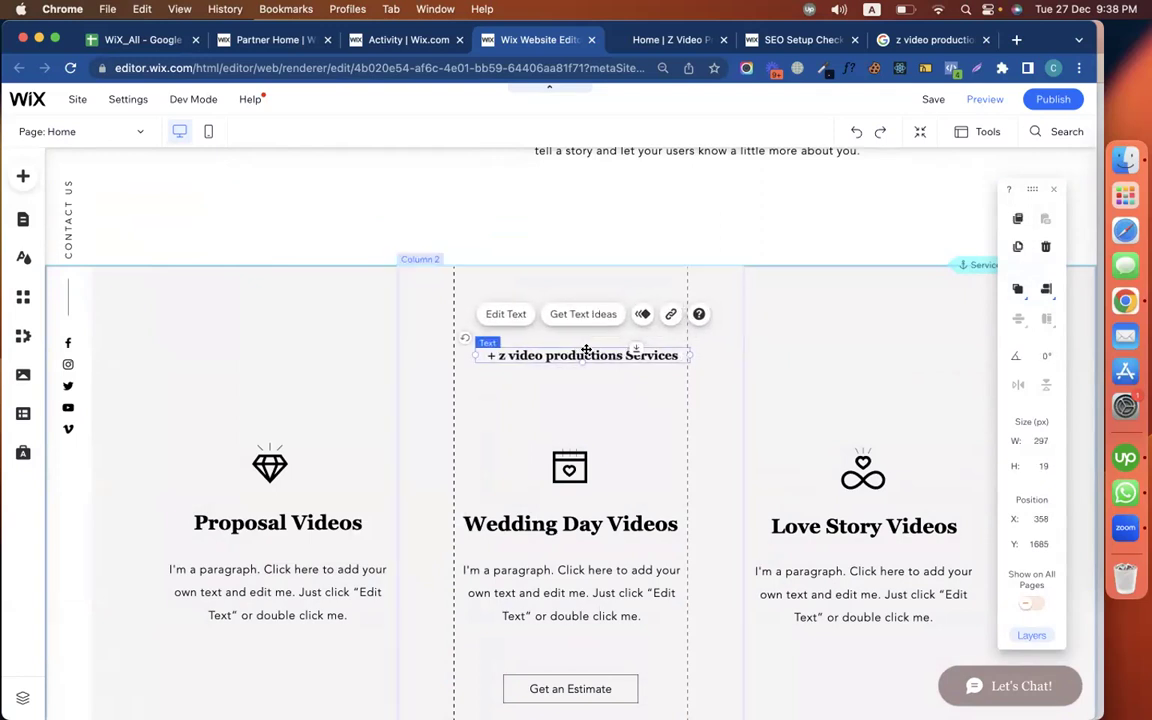
key(Left)
key(Left)
key(Left)
key(Left)
key(Left)
key(Left)
key(Left)
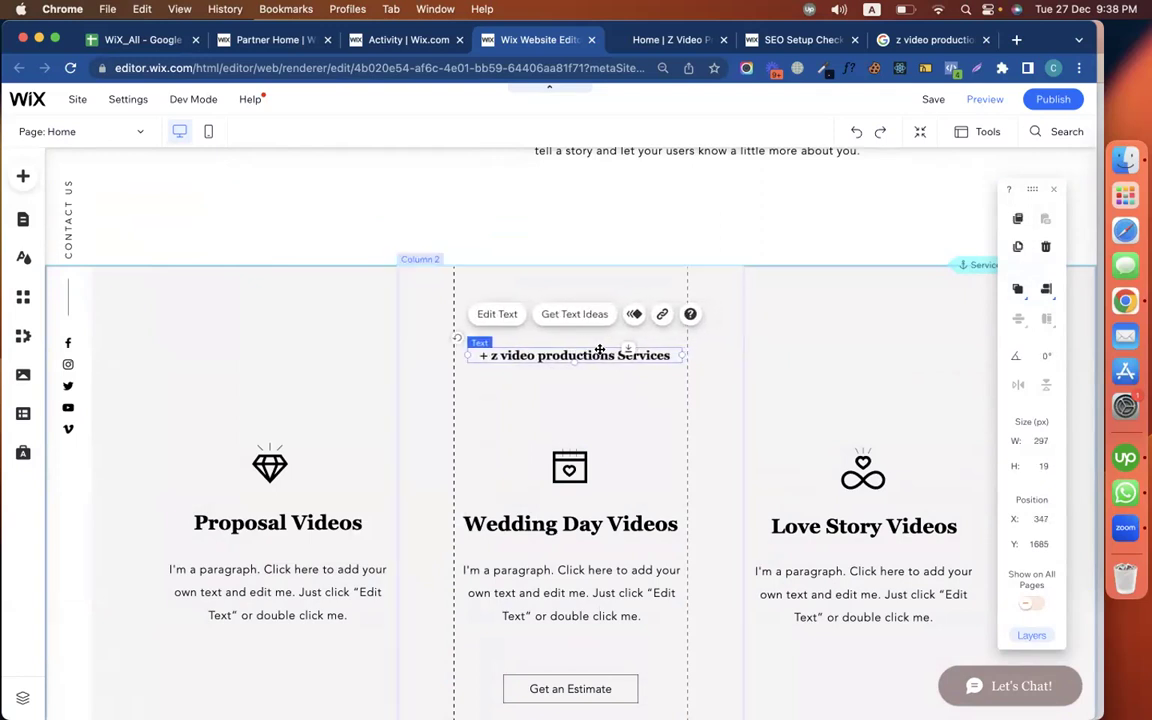
click(725, 380)
scroll(725, 483, down, 10)
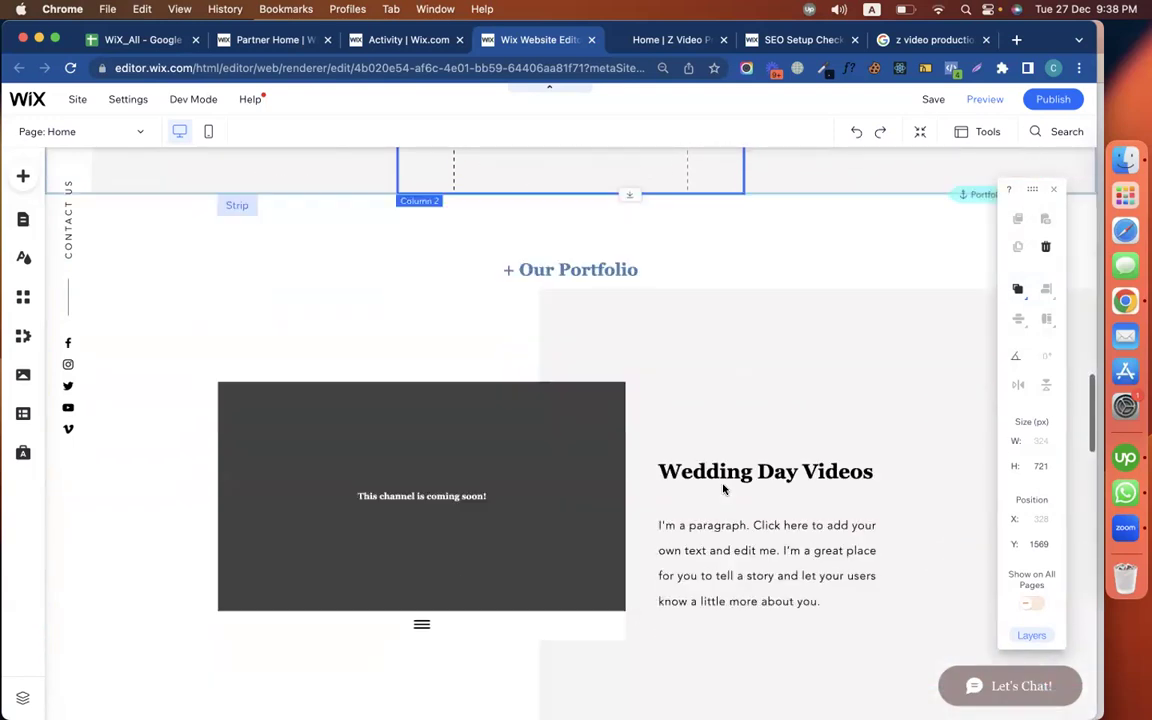
scroll(723, 488, down, 10)
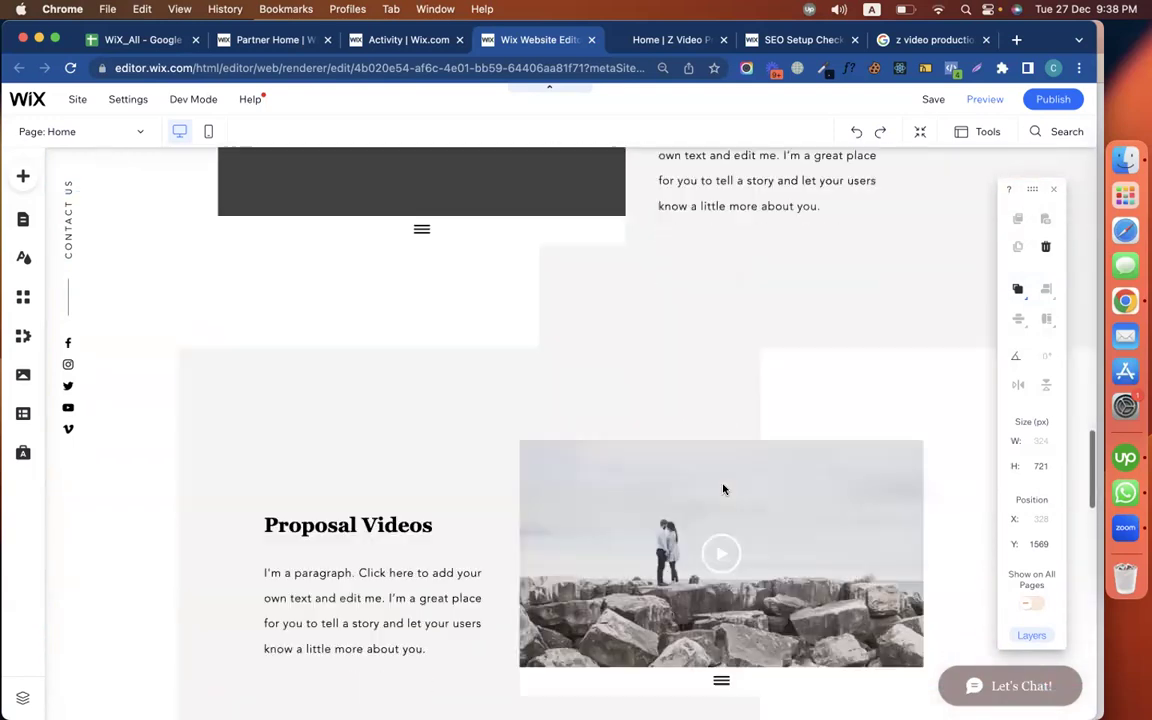
scroll(650, 460, up, 2)
scroll(599, 440, down, 5)
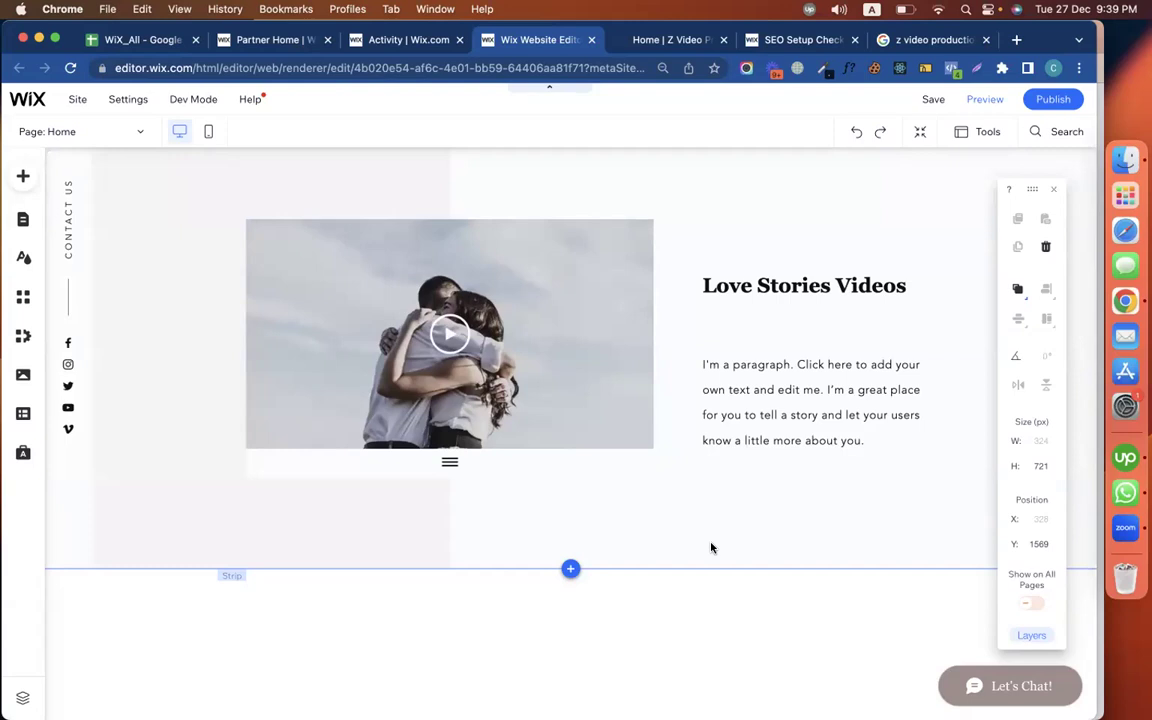
scroll(700, 488, down, 5)
scroll(700, 488, up, 5)
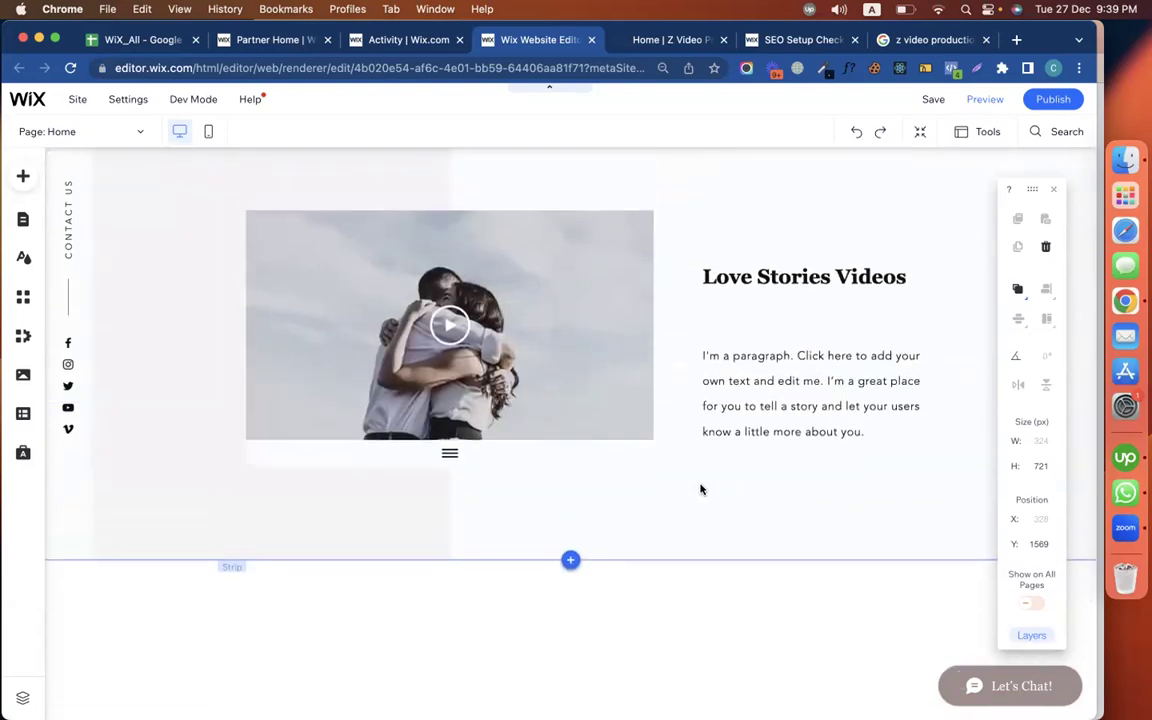
click(760, 277)
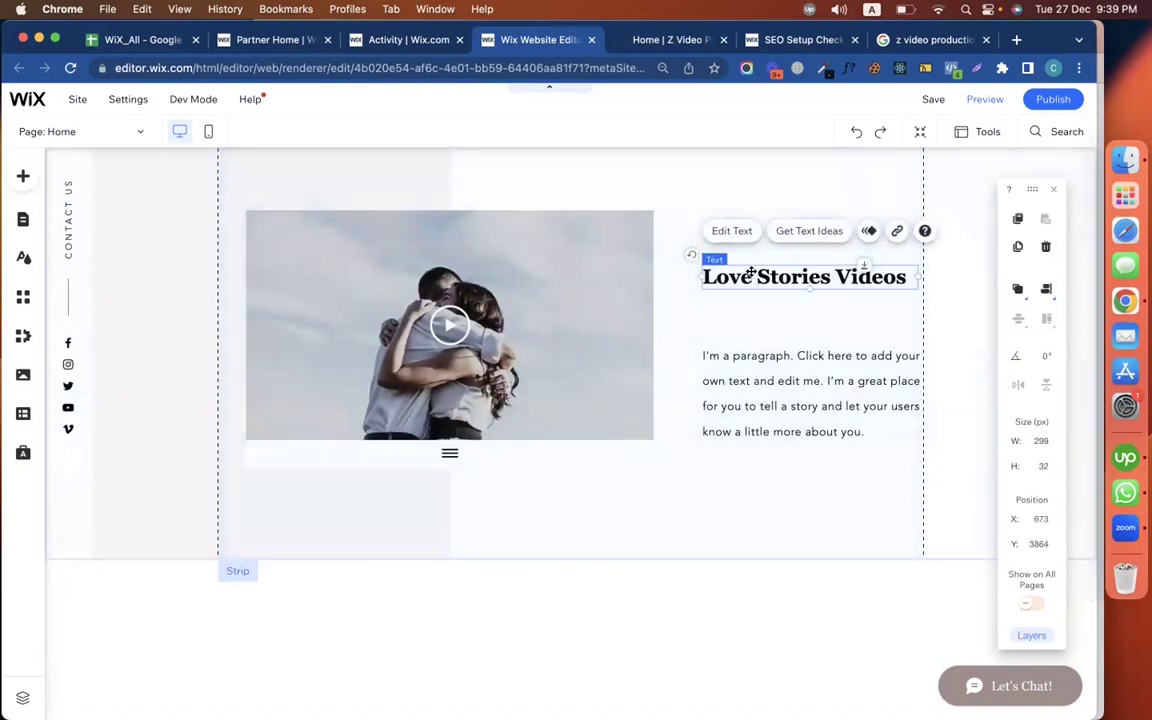
click(839, 585)
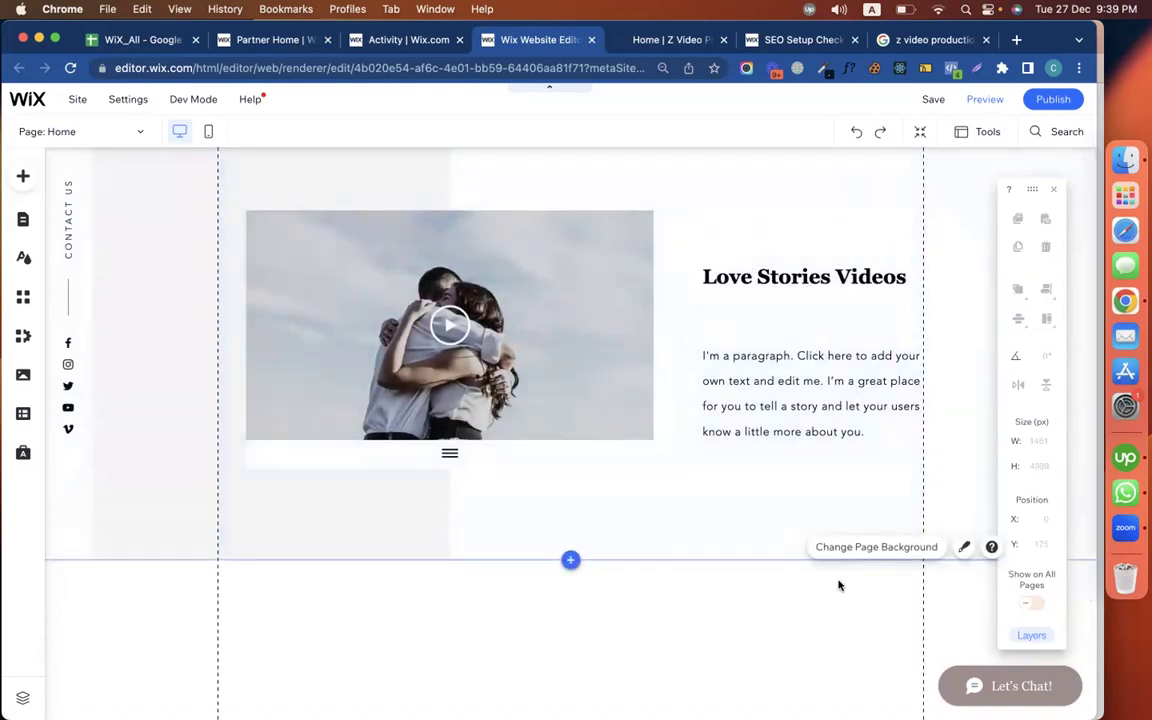
click(182, 367)
scroll(602, 450, down, 3)
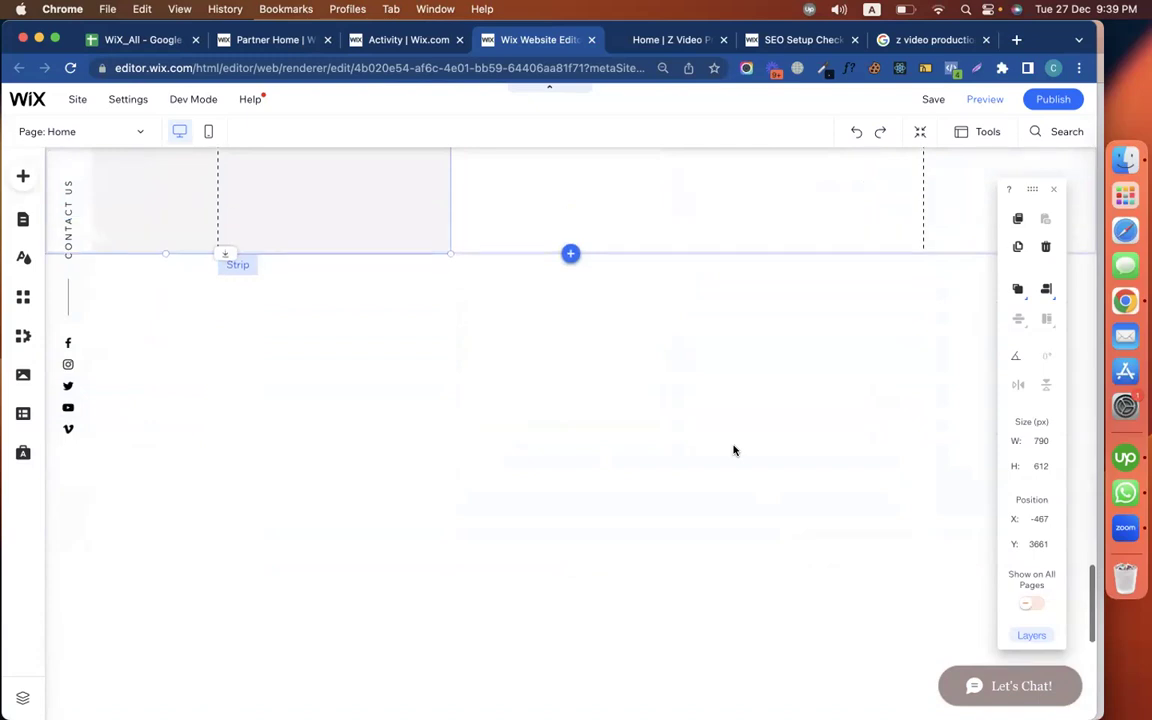
scroll(733, 450, up, 3)
scroll(733, 450, down, 5)
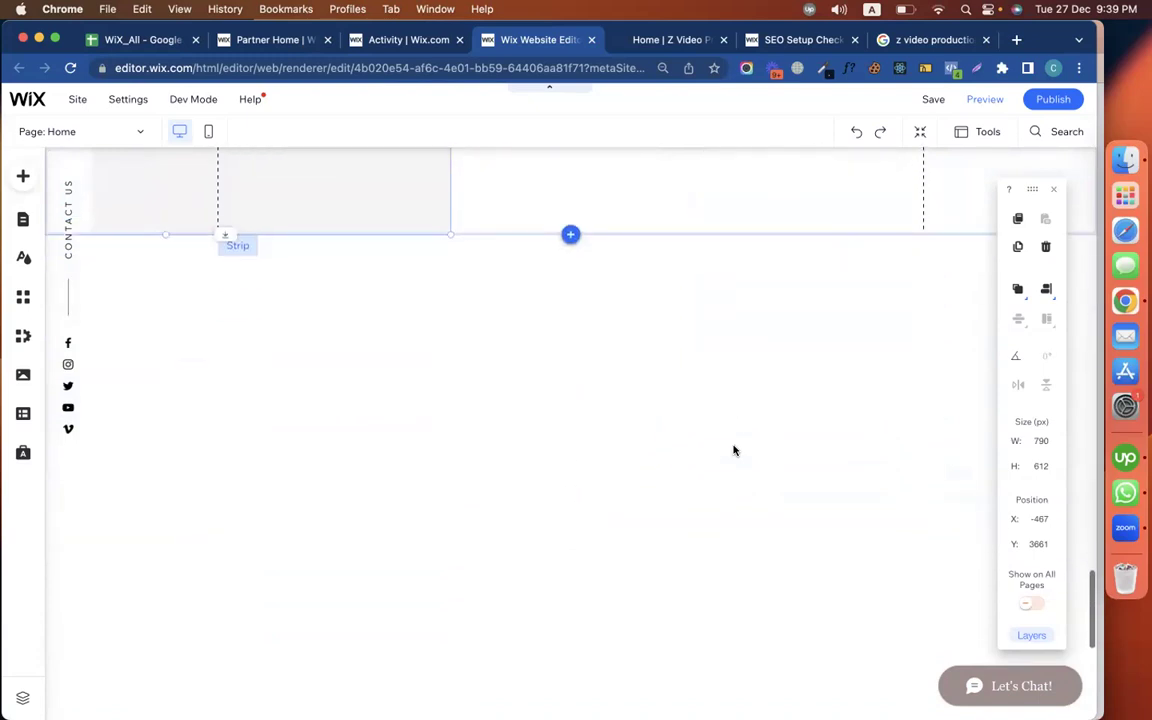
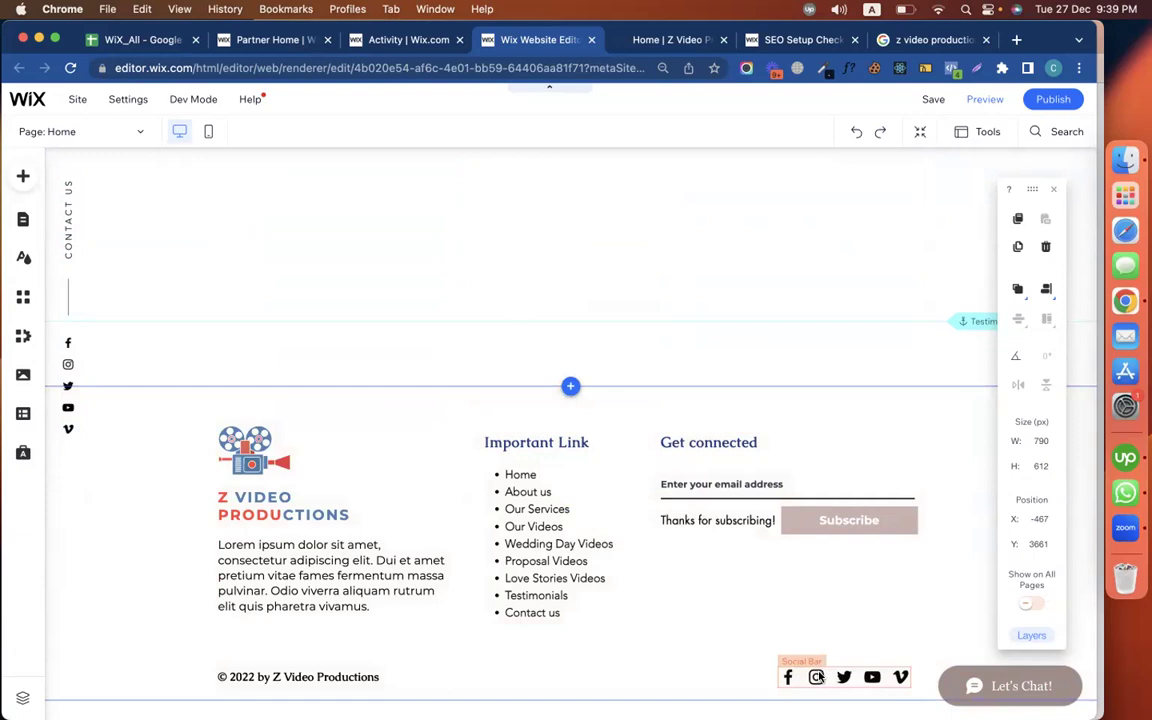
Jump to the About section through the site pages list and scroll to the service icons
scroll(630, 476, up, 20)
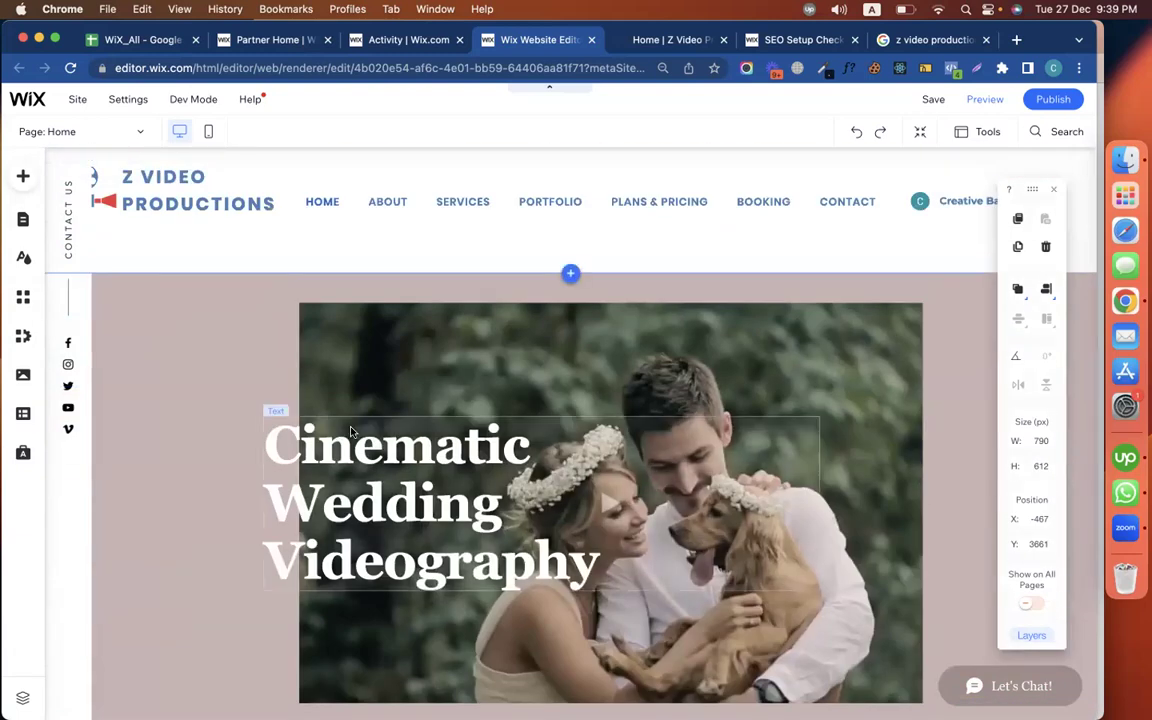
click(23, 218)
click(260, 314)
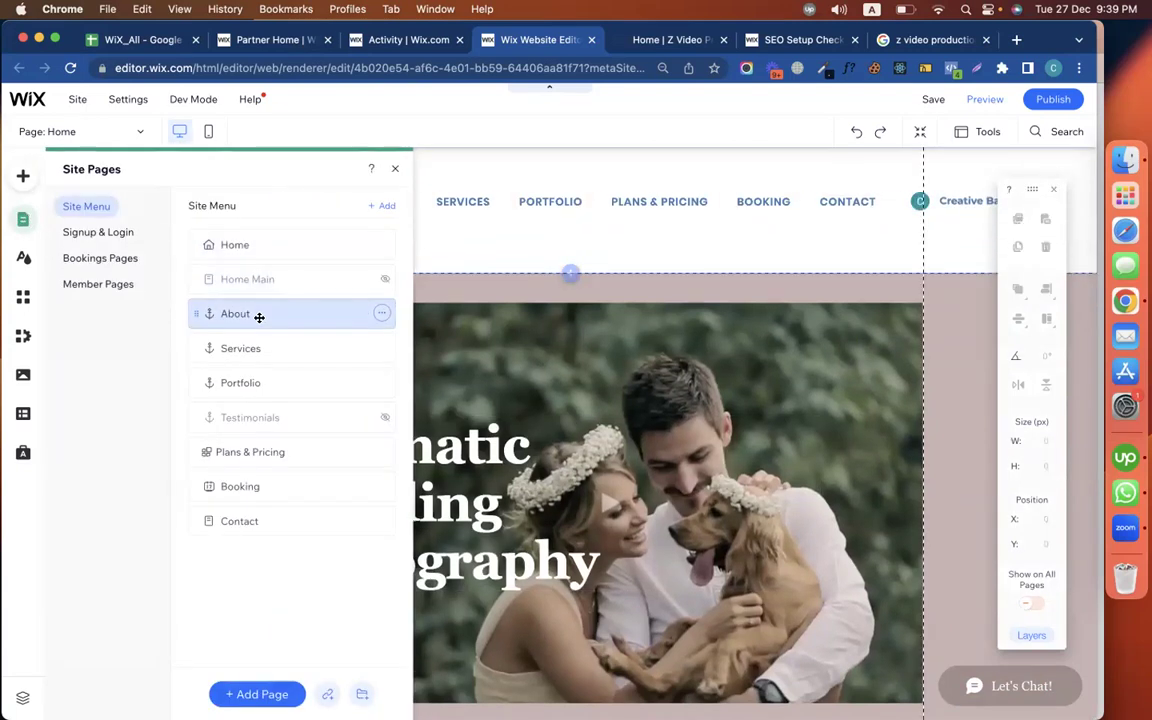
click(396, 172)
scroll(365, 476, down, 5)
scroll(365, 476, down, 3)
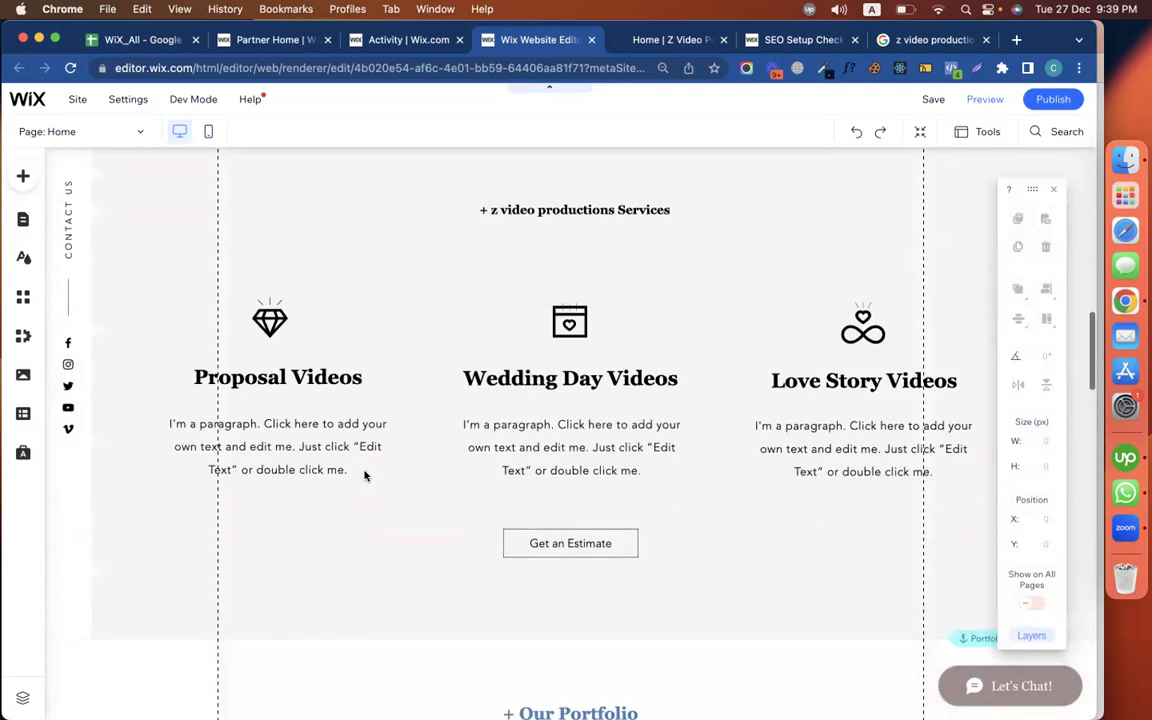
Set 'z video productions' as the description of the Proposal Videos and Wedding Day Videos icons
click(270, 320)
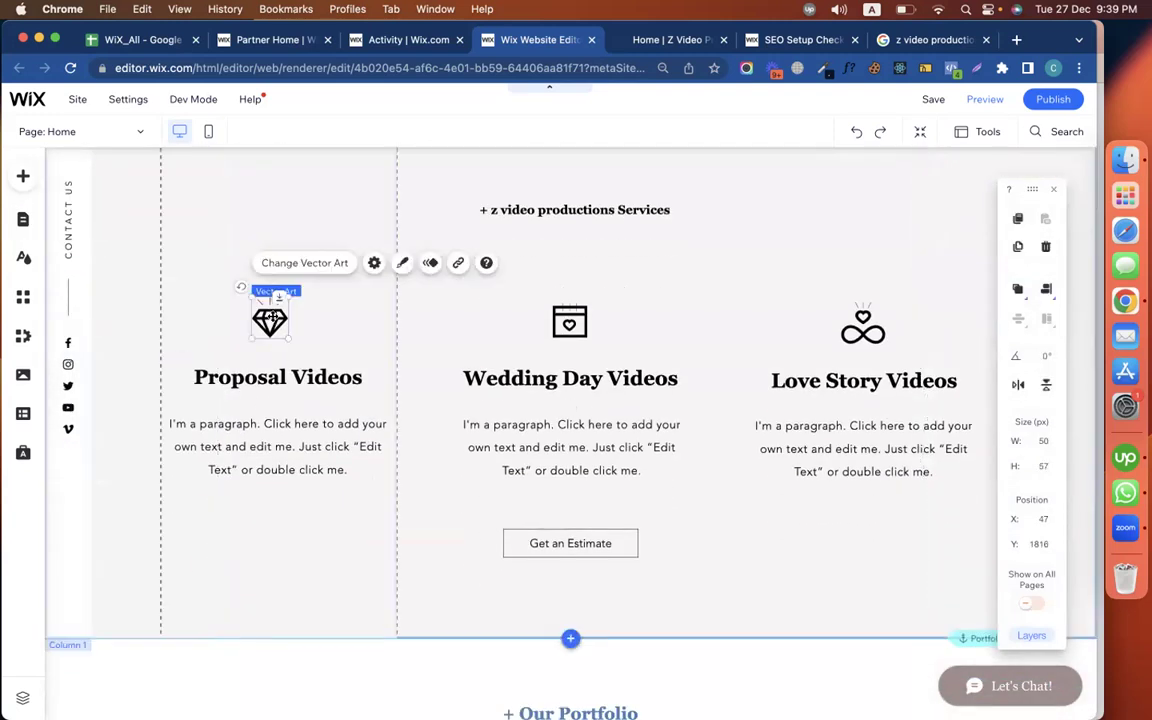
click(372, 266)
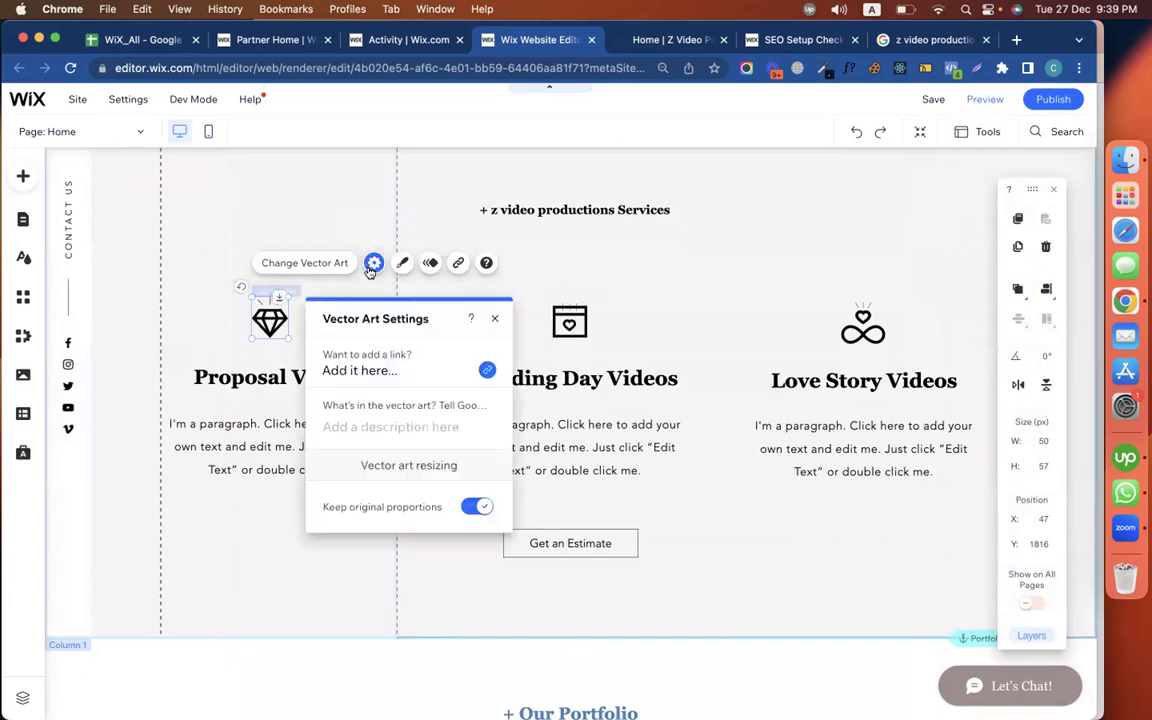
click(382, 428)
text(z video productions)
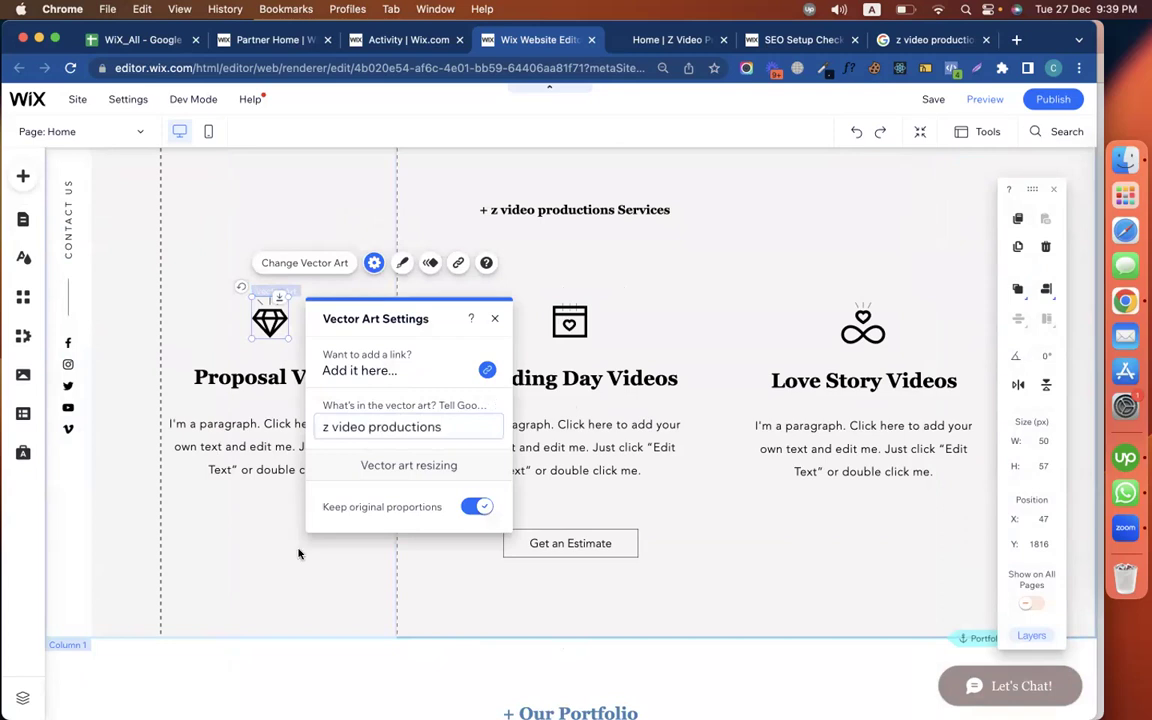
click(283, 574)
click(570, 318)
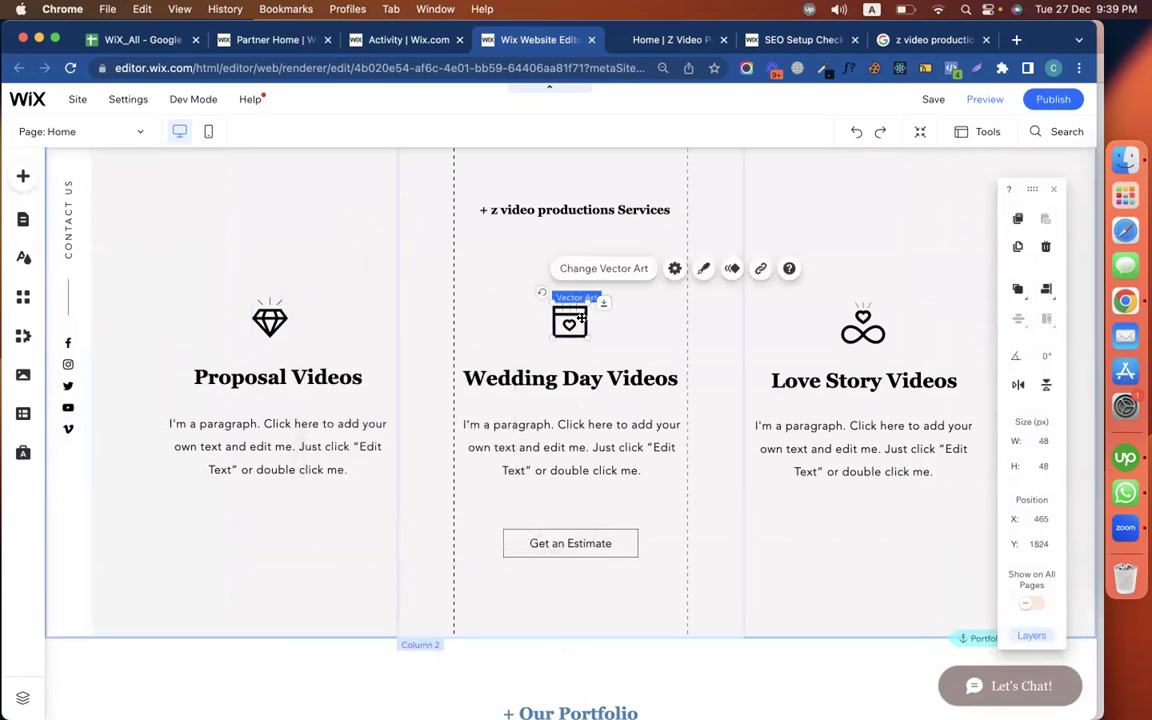
click(673, 269)
click(694, 432)
text(z video productions)
click(851, 497)
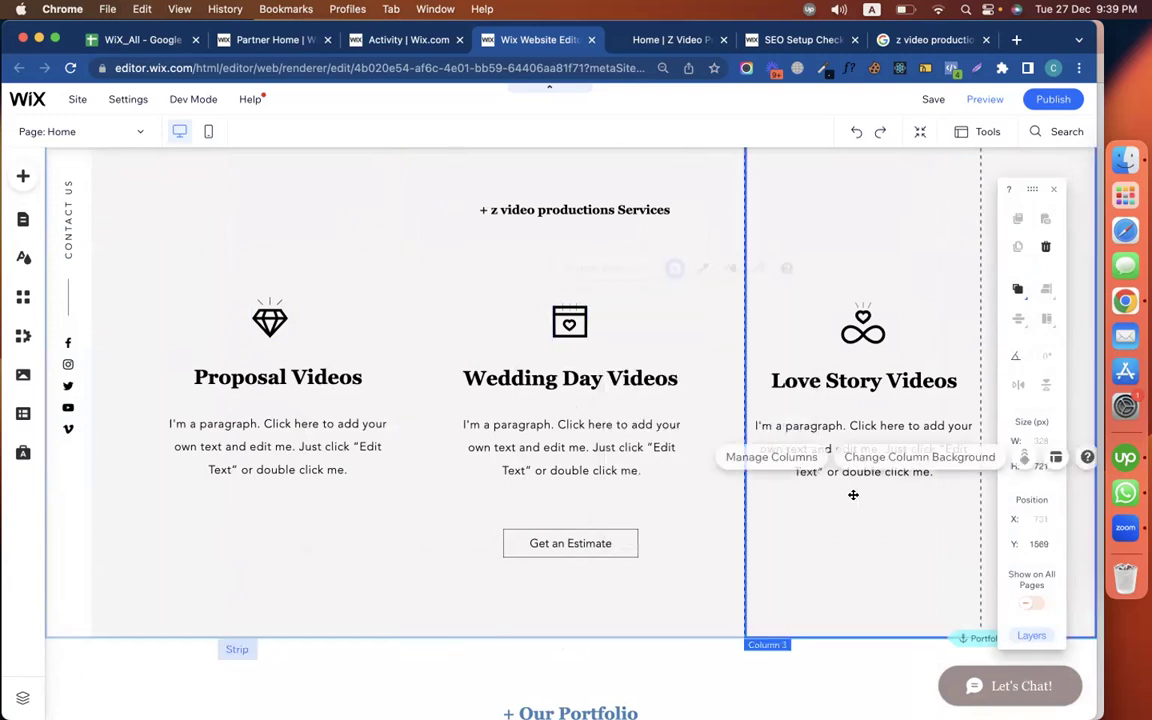
Set 'z video productions' as the Love Story Videos icon description, then view the Google results
click(863, 324)
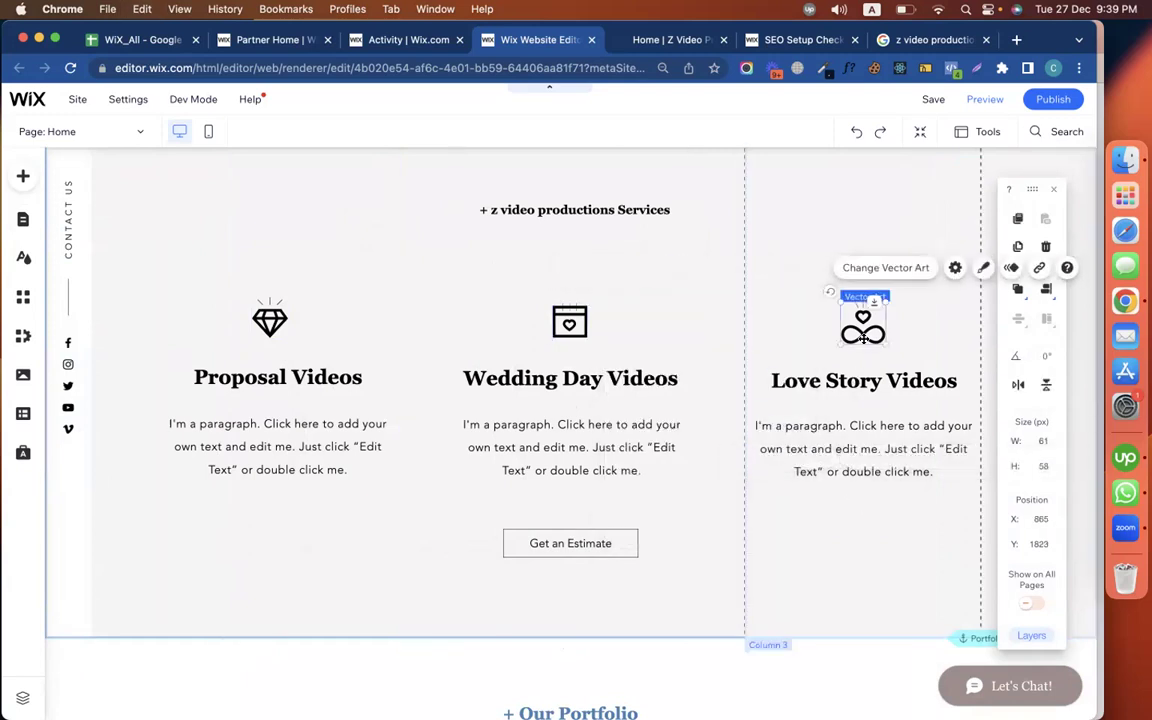
click(955, 268)
click(700, 431)
text(z video productions)
click(460, 515)
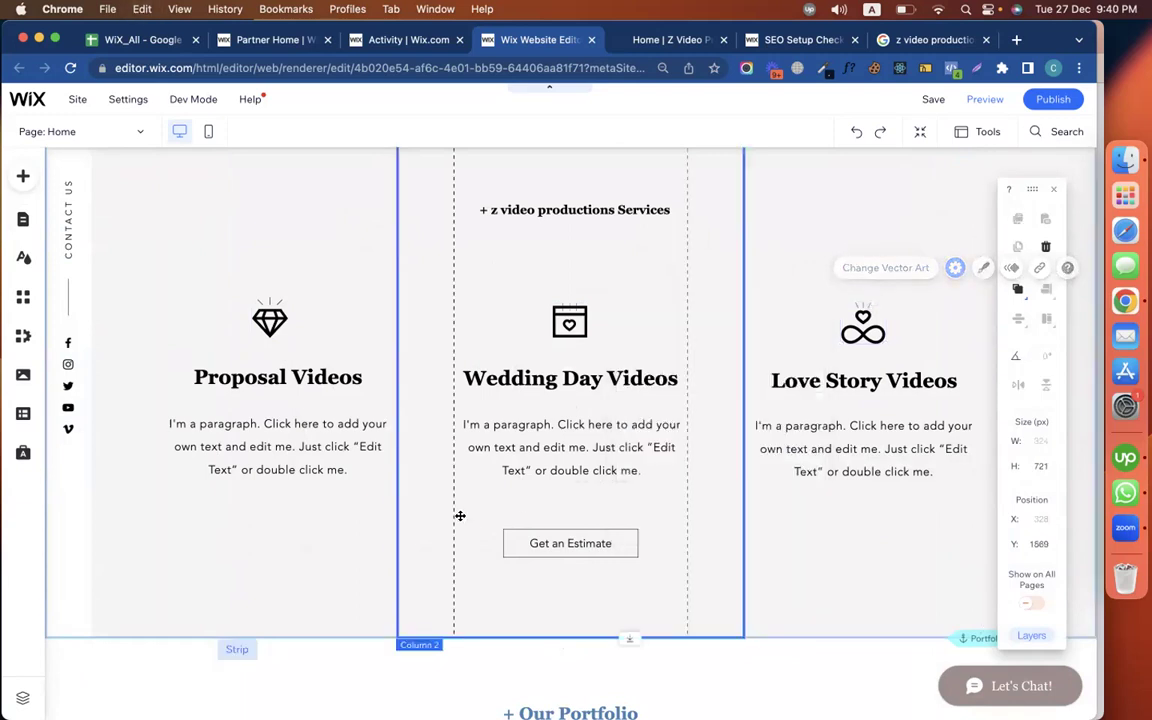
click(912, 40)
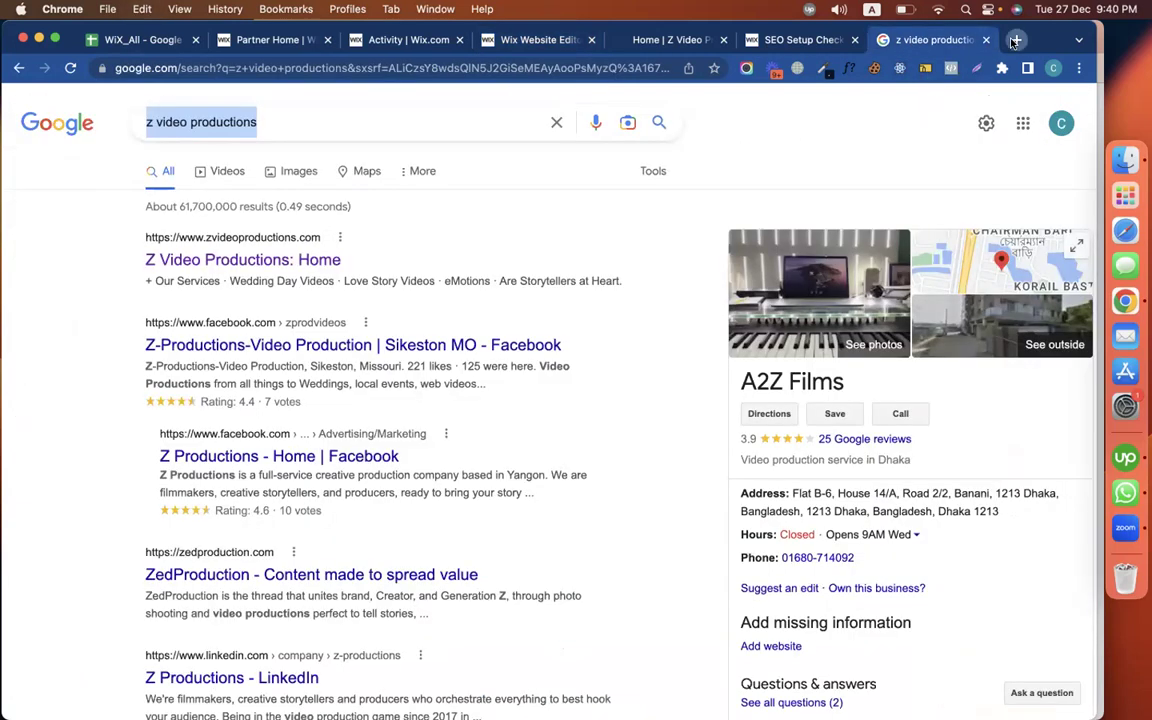
Search Google for 'codemanbd' in a new tab and scroll through its Images results
click(1015, 41)
text(codemanbd)
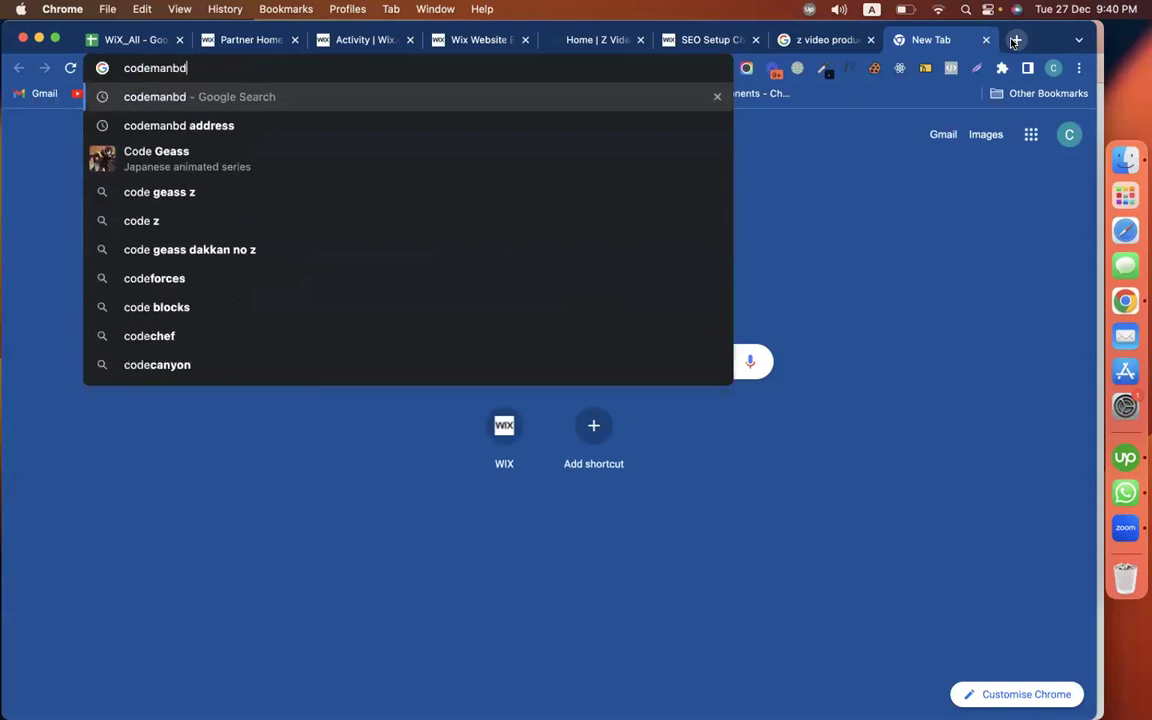
key(Return)
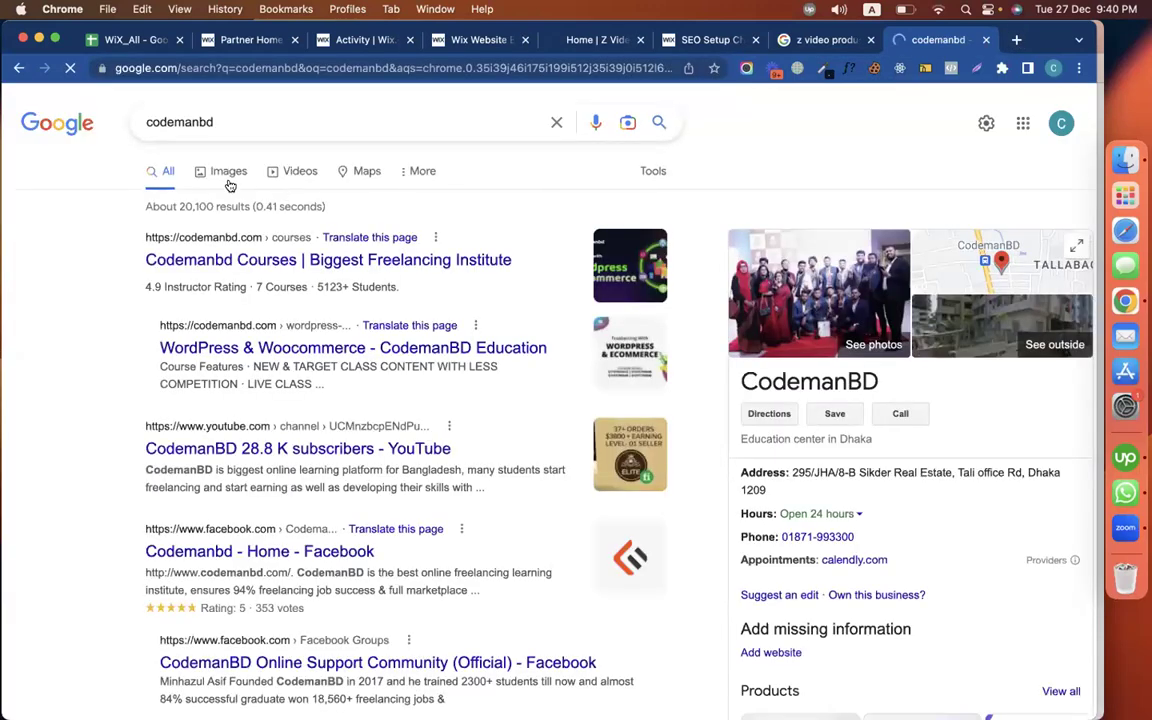
click(229, 175)
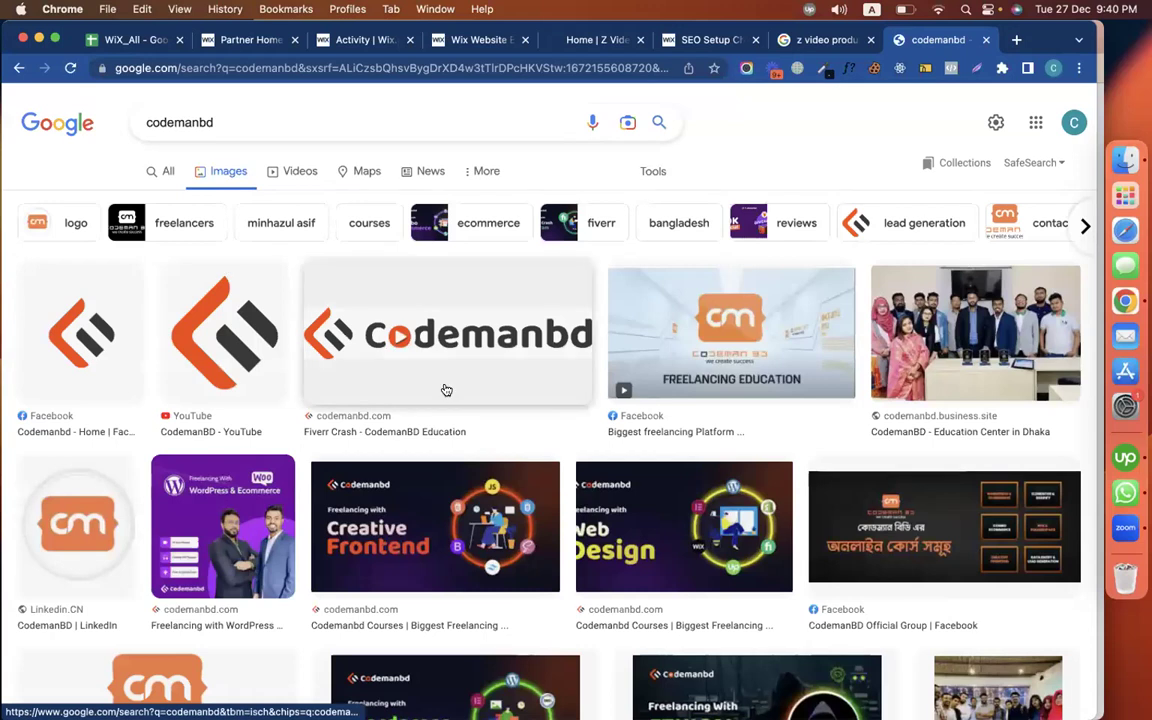
scroll(446, 390, down, 6)
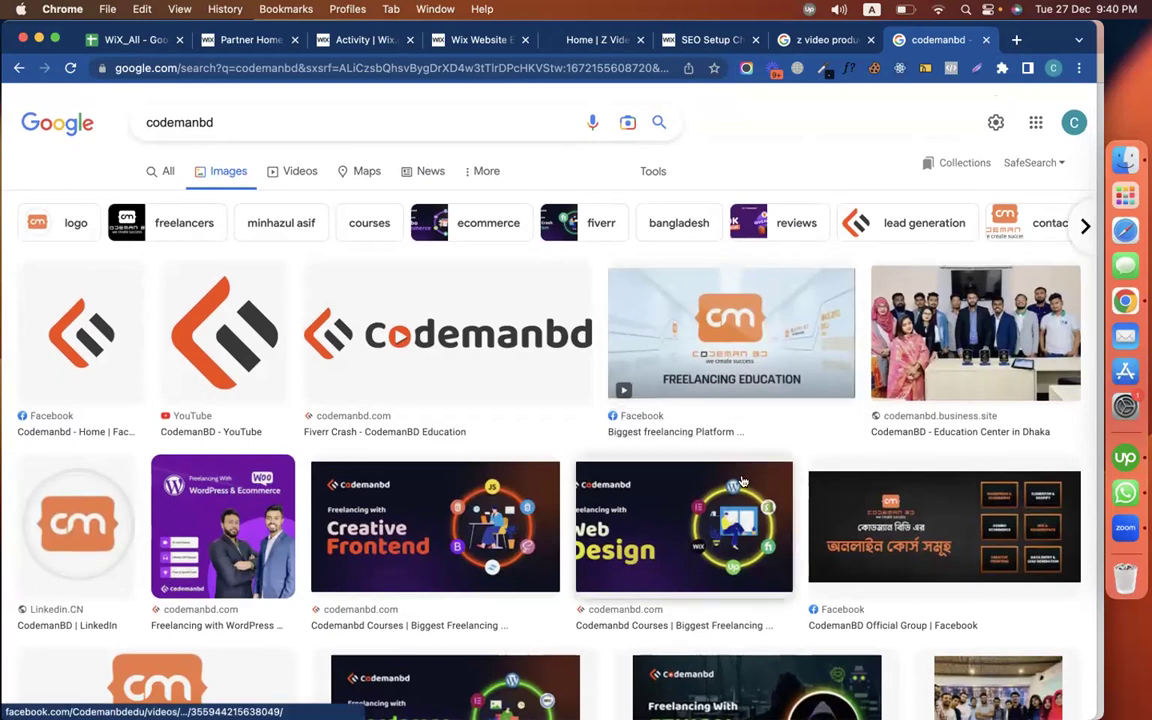
scroll(660, 425, down, 3)
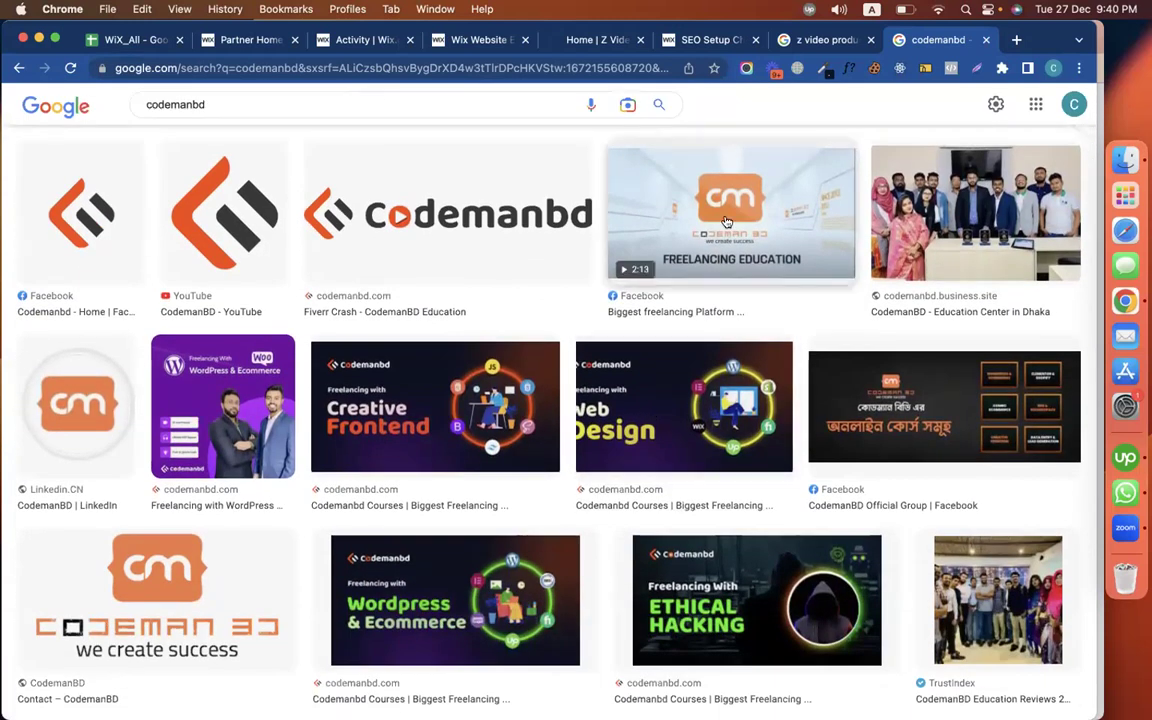
scroll(290, 415, down, 5)
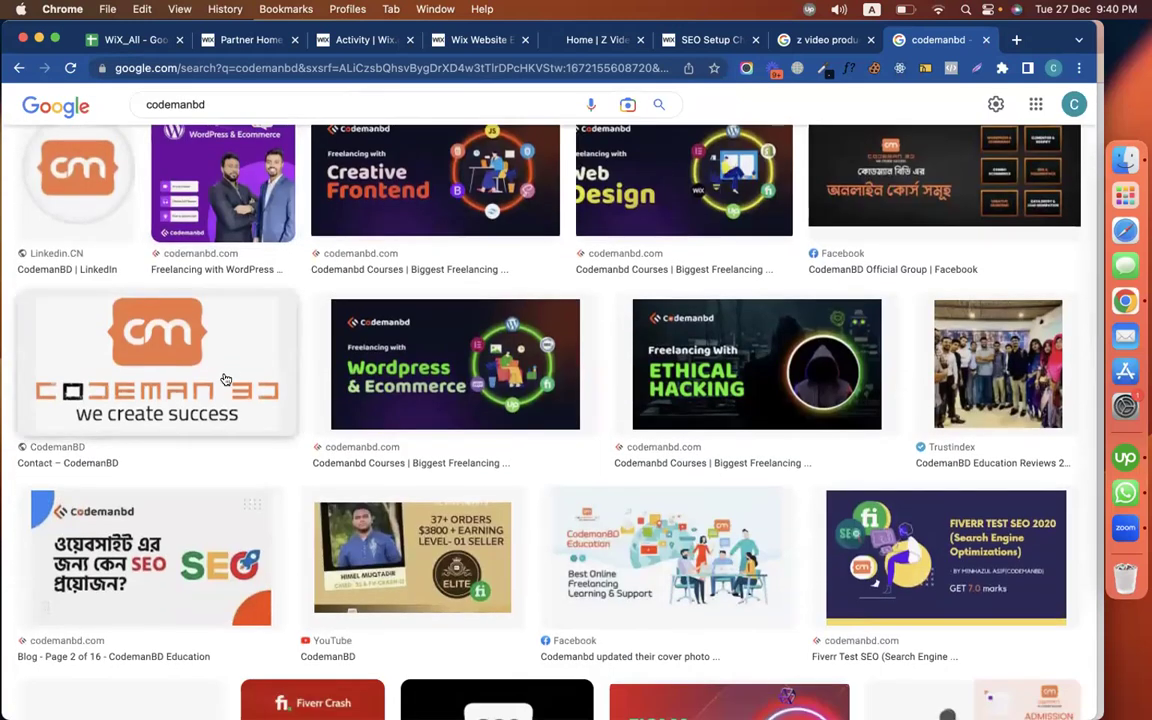
click(597, 38)
Back in the editor, select the diamond icon, services column and Our Portfolio strip
click(501, 40)
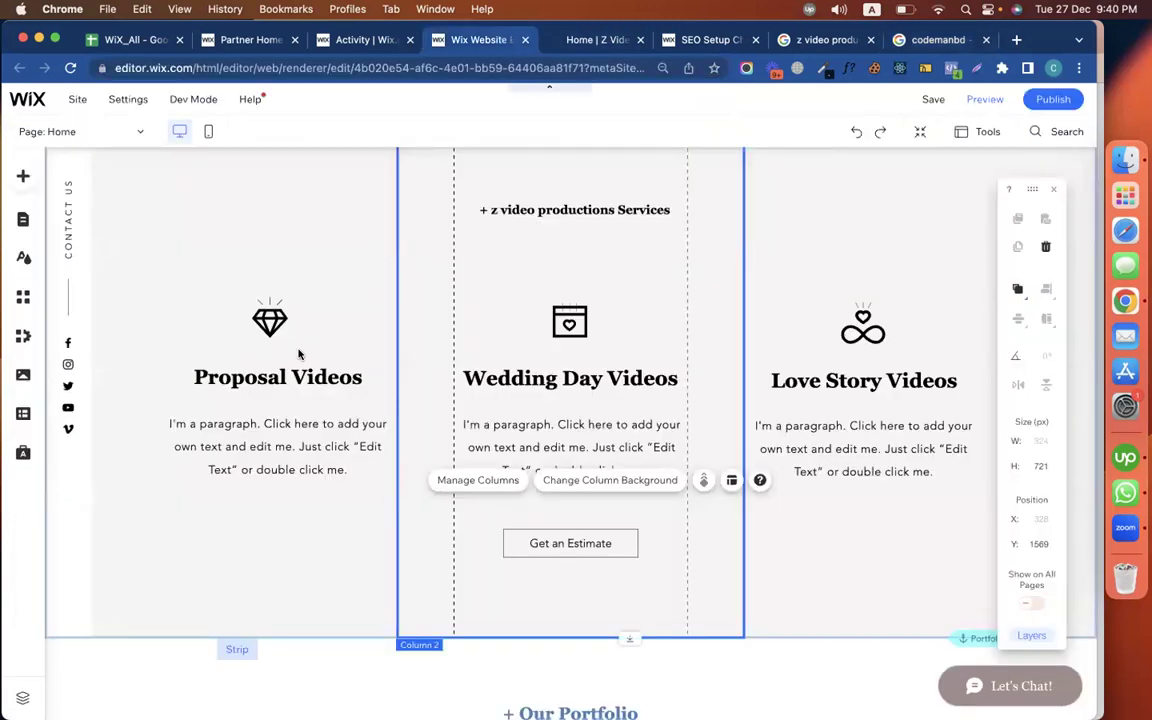
click(265, 325)
click(262, 568)
scroll(260, 572, down, 5)
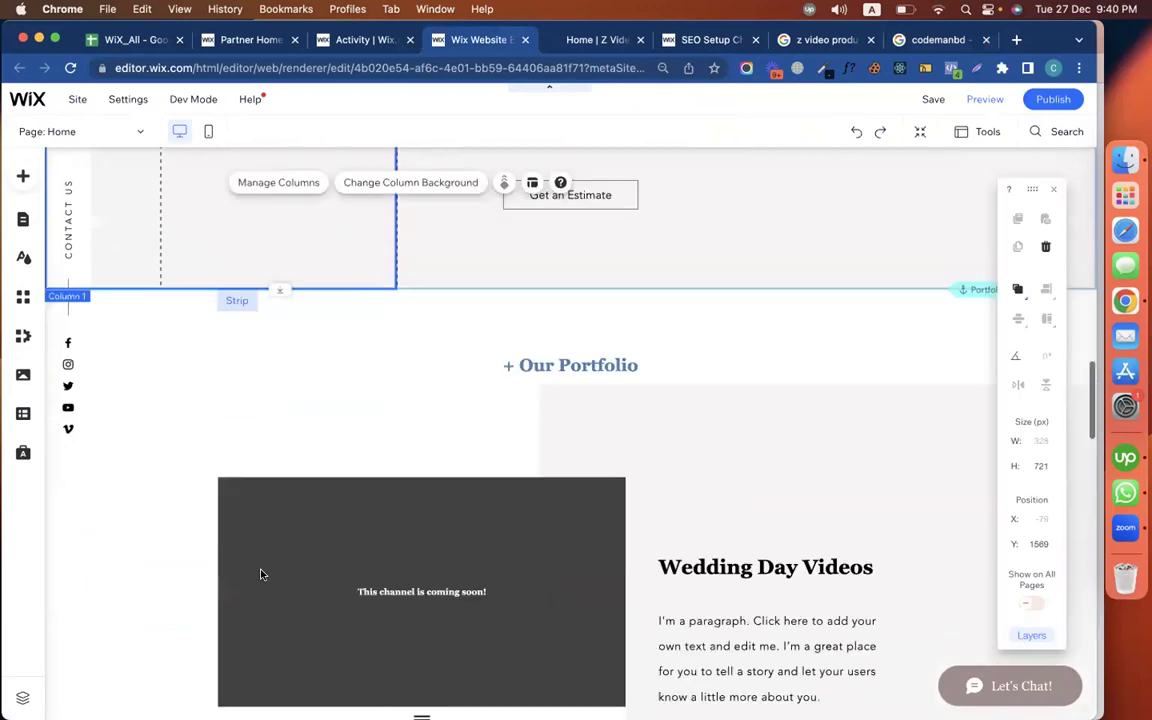
click(398, 334)
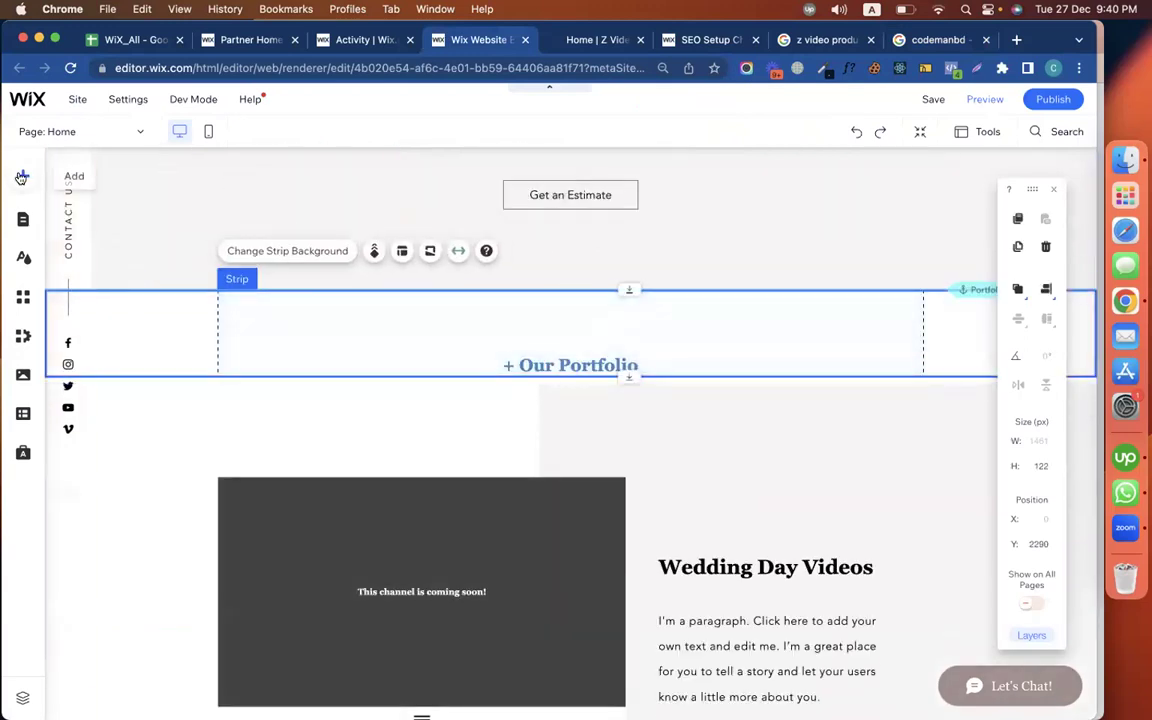
Upload a portrait image from the computer through Add > Image > Upload Images
click(21, 177)
click(77, 252)
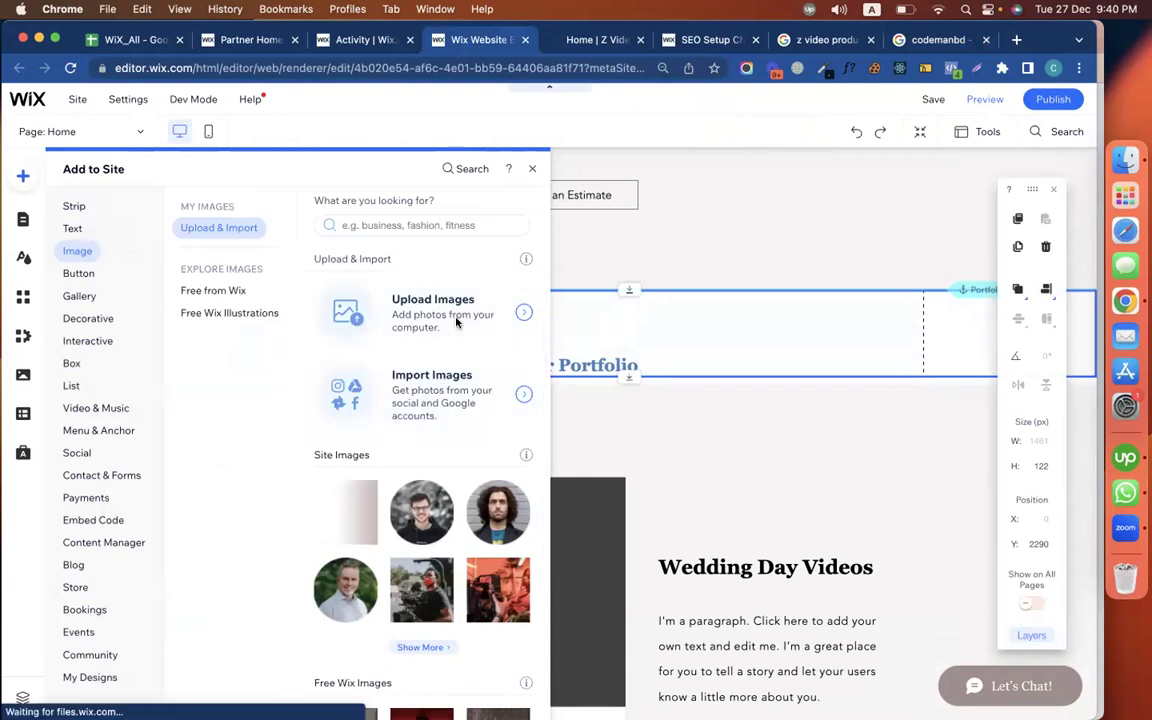
click(456, 322)
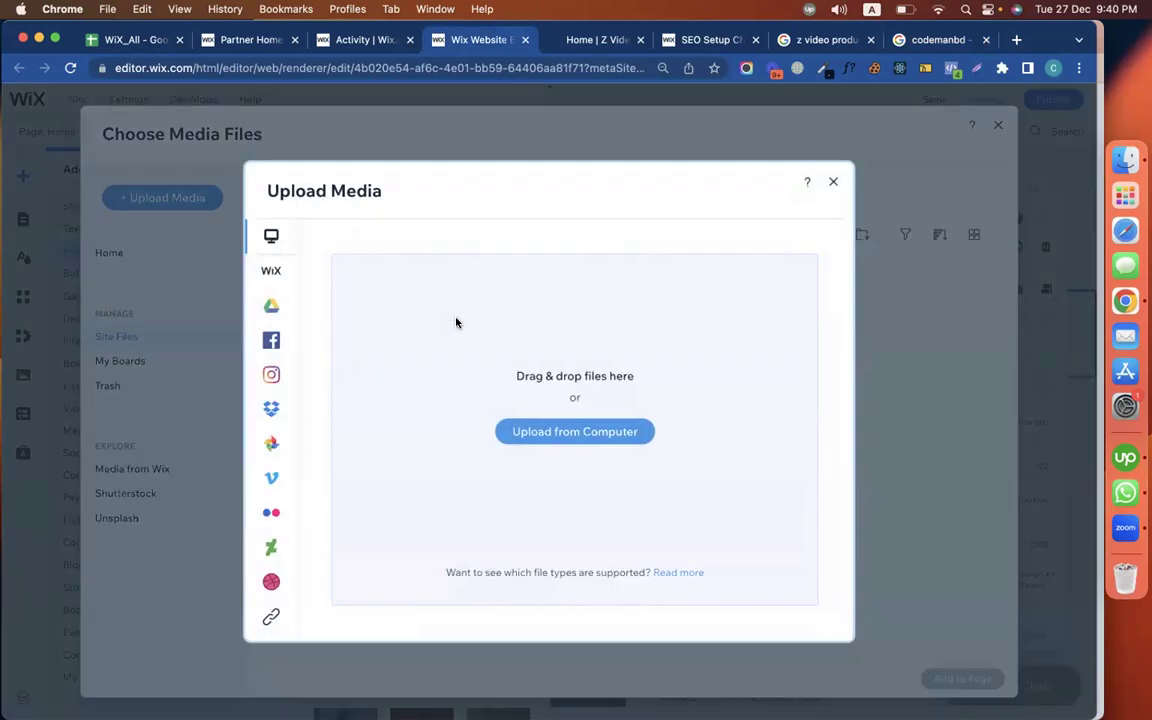
click(561, 441)
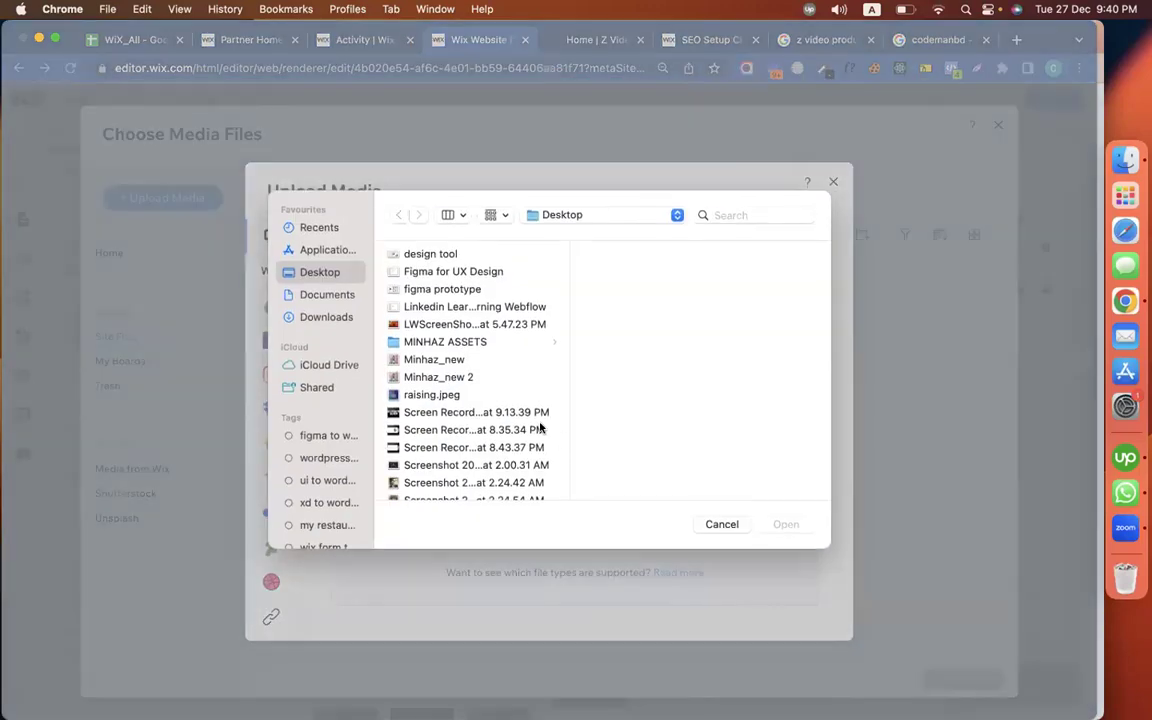
double_click(433, 361)
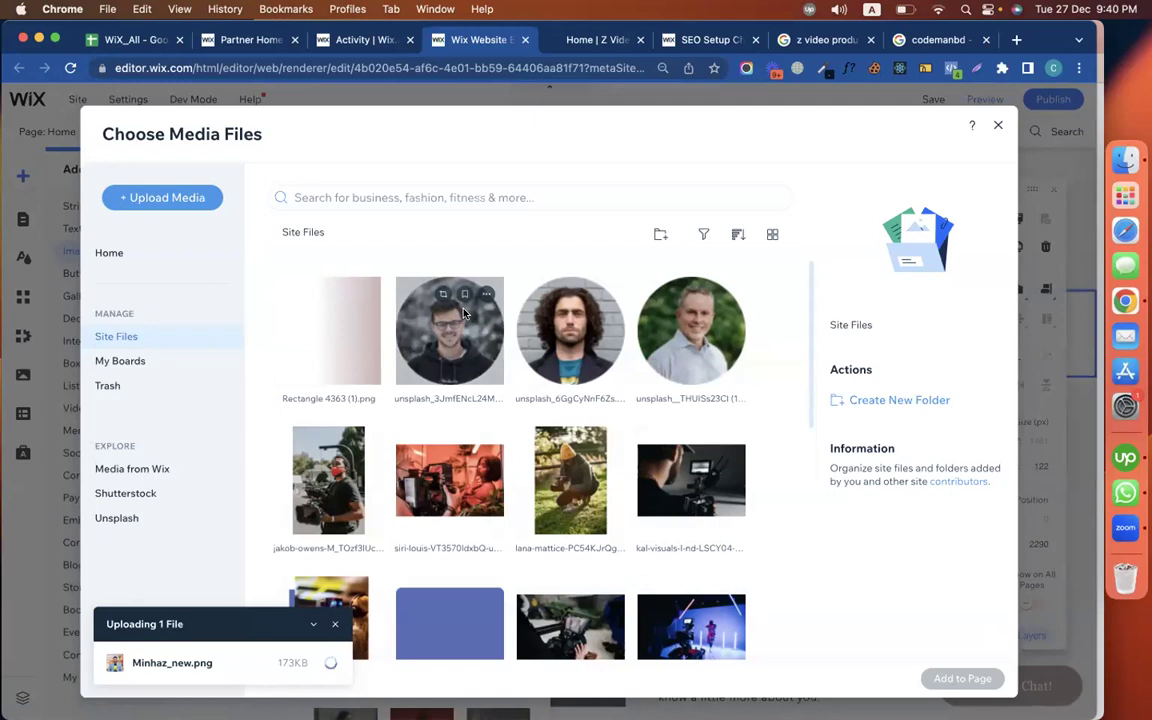
click(420, 285)
Add the portrait image, replace its description with the site name, then delete it
click(962, 679)
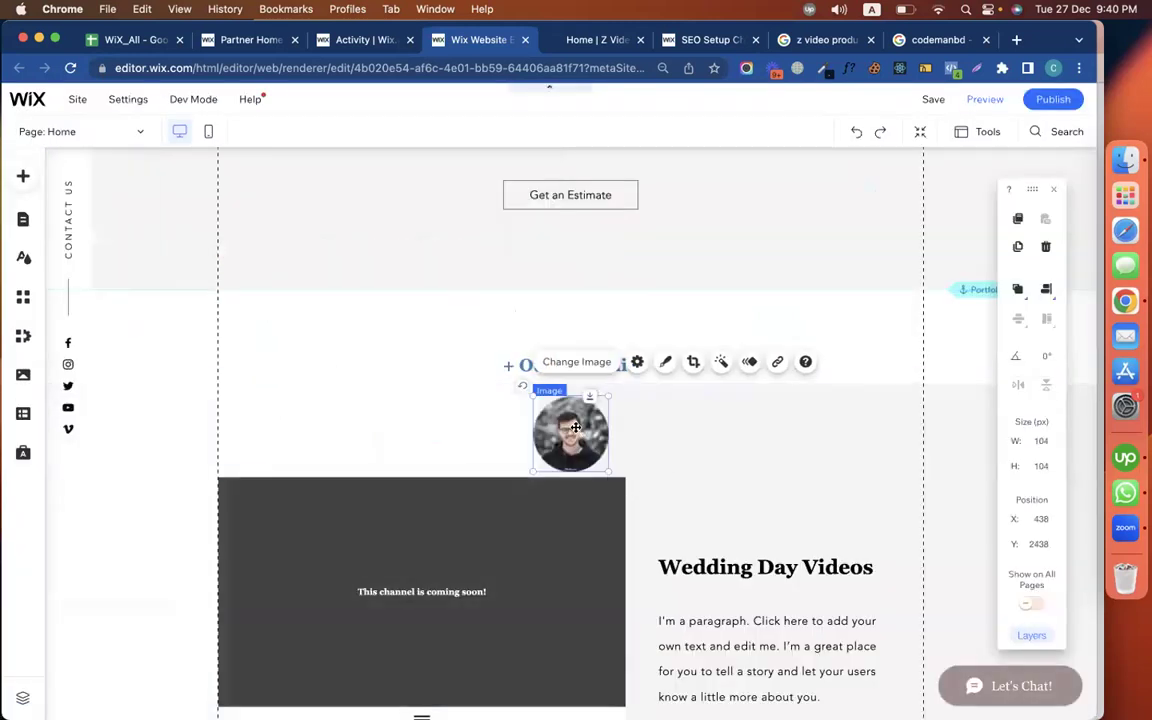
click(637, 362)
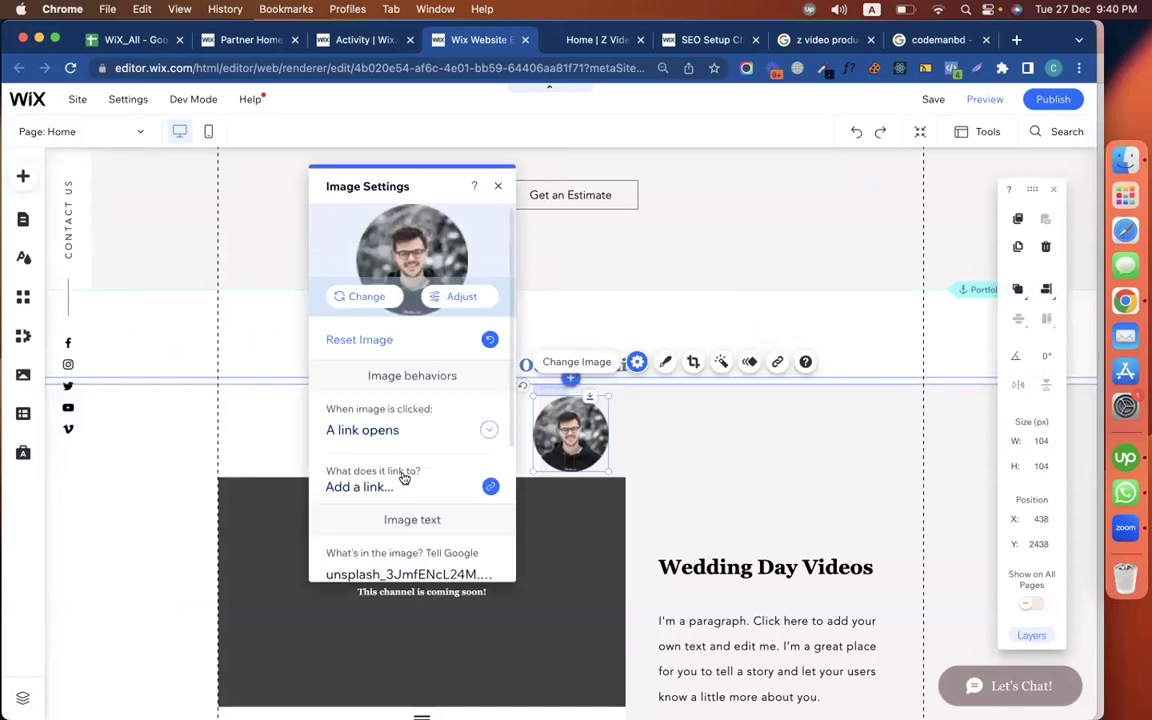
scroll(404, 479, down, 4)
scroll(405, 477, up, 1)
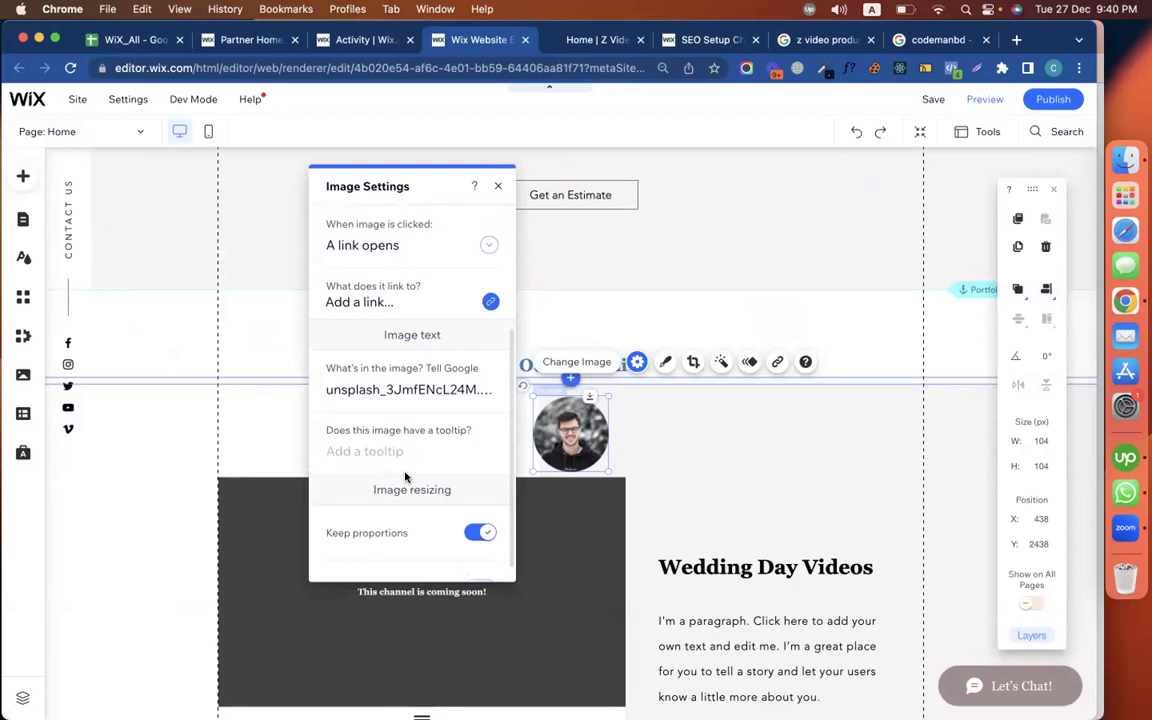
click(388, 395)
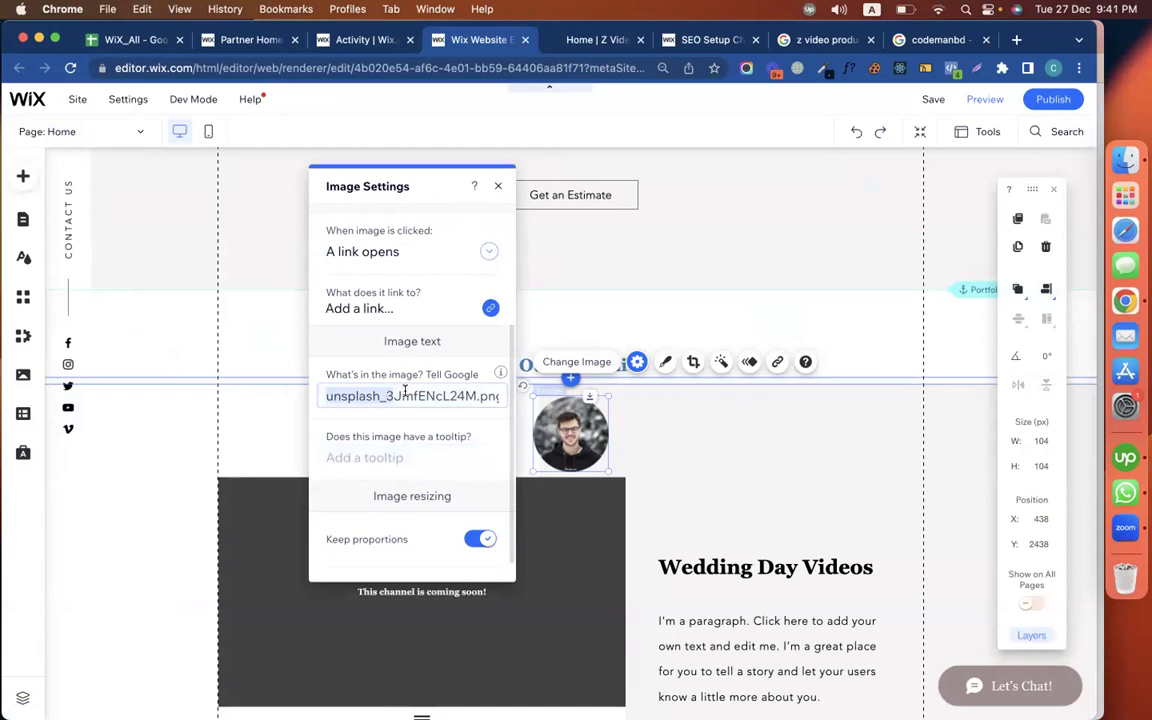
key(super+a)
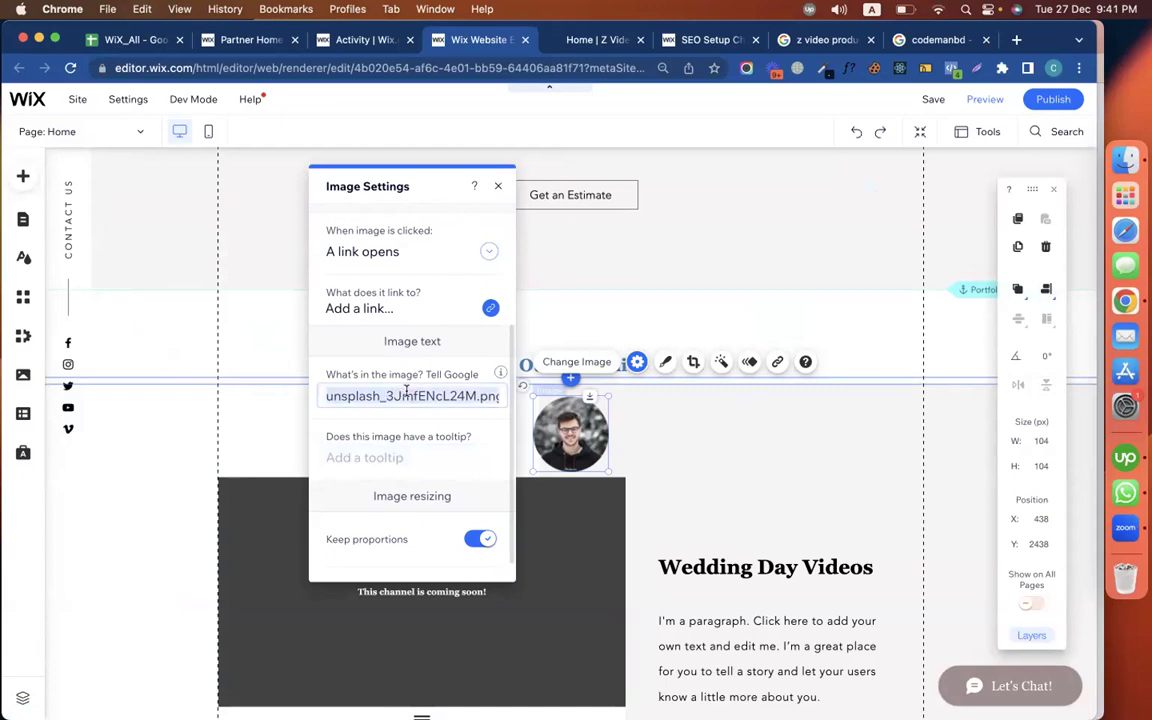
text(z video productions)
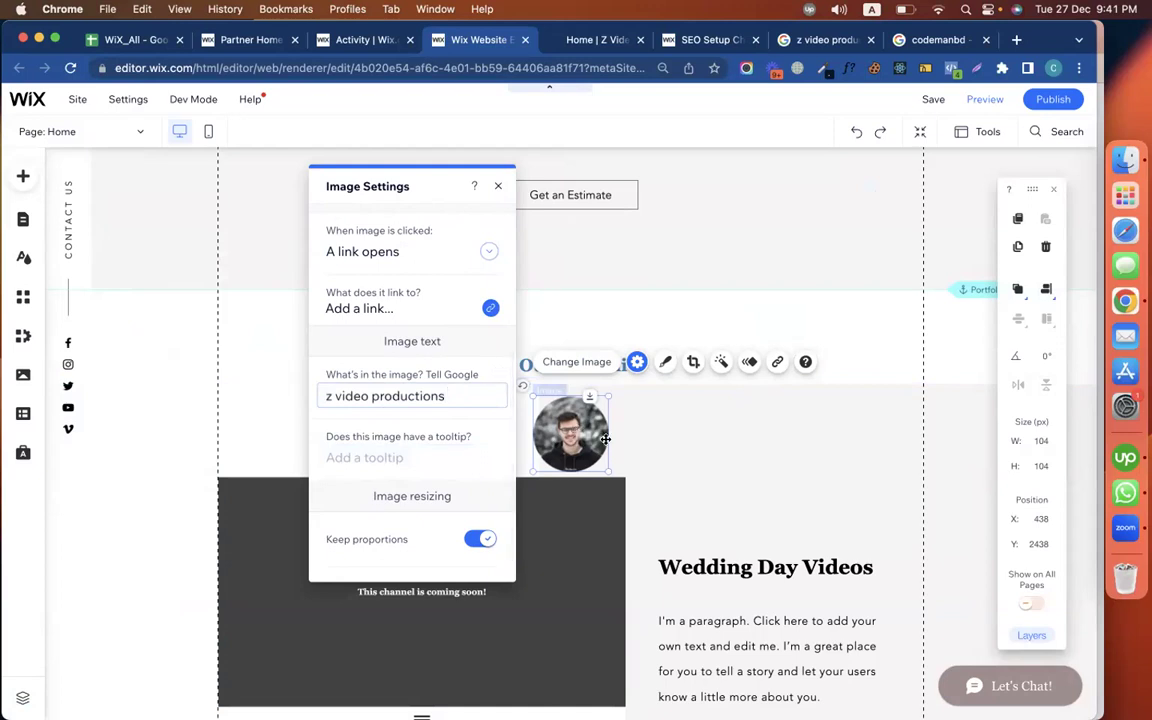
click(663, 437)
click(592, 437)
key(Delete)
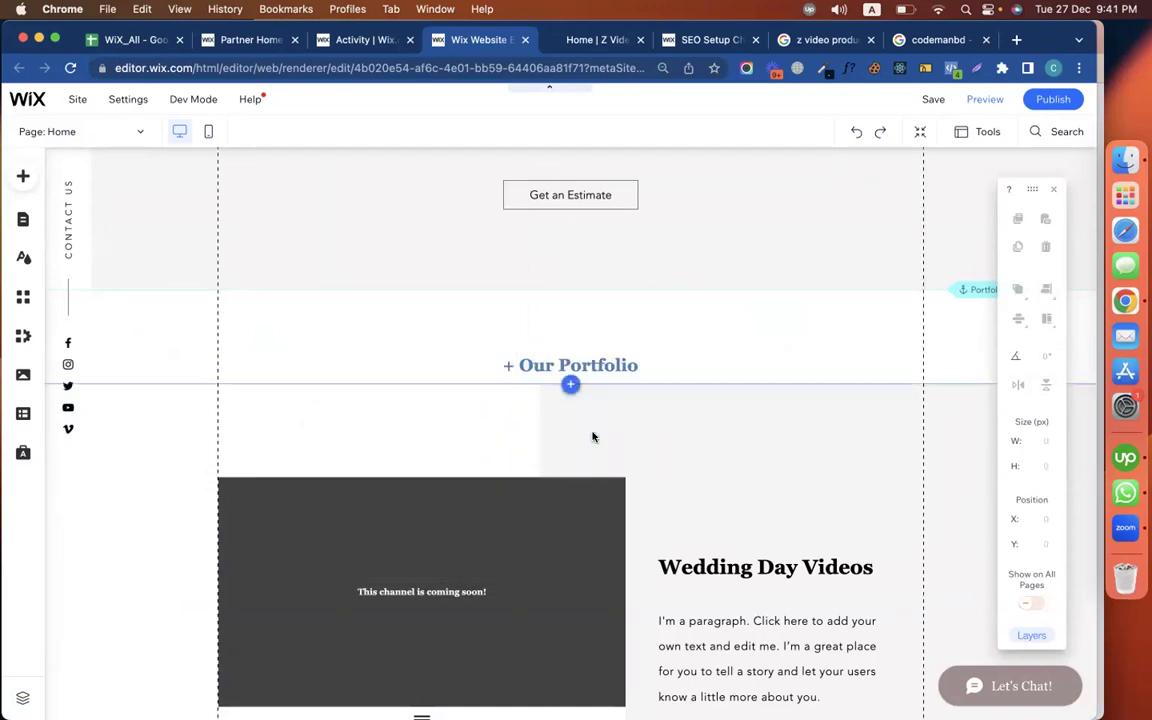
Give the footer Z Video logo's vector art the description 'z video productions'
scroll(599, 525, down, 12)
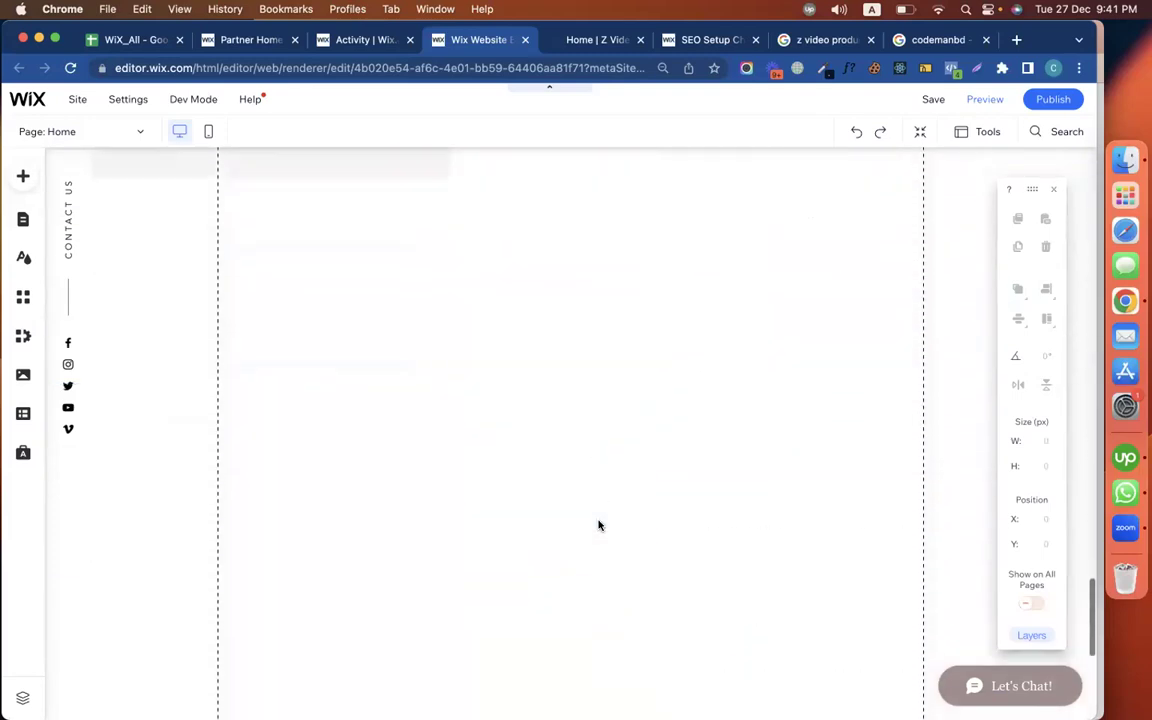
scroll(681, 398, up, 15)
scroll(681, 398, down, 15)
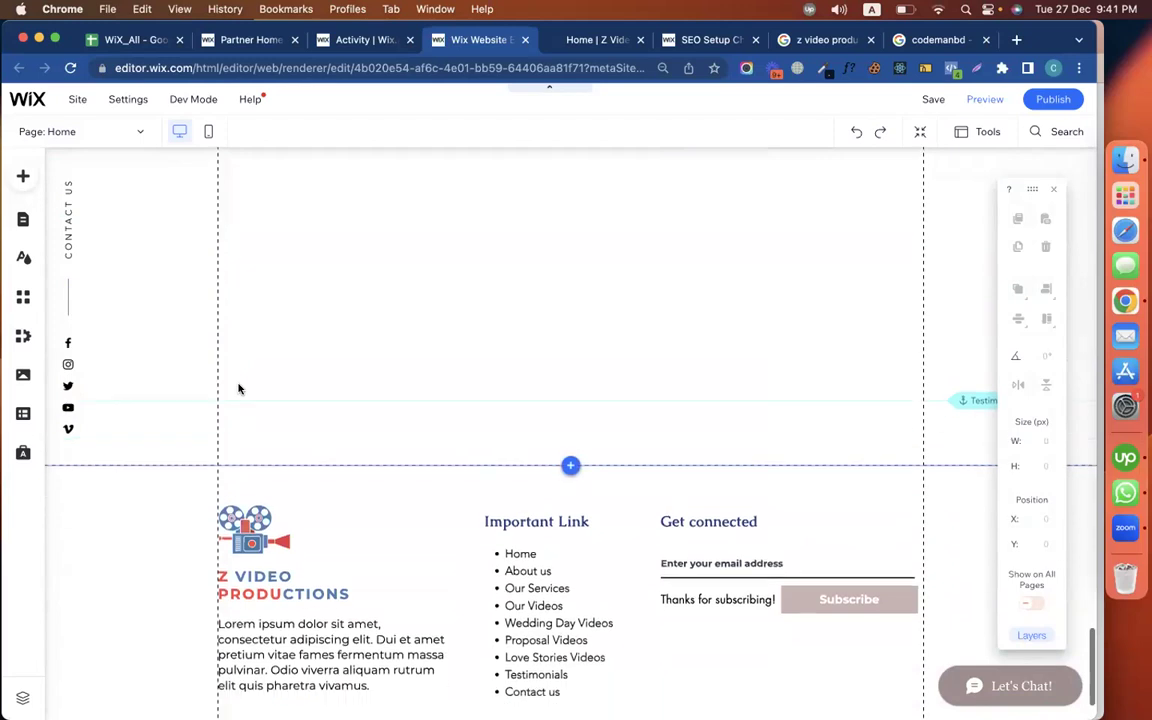
scroll(238, 389, down, 2)
click(245, 428)
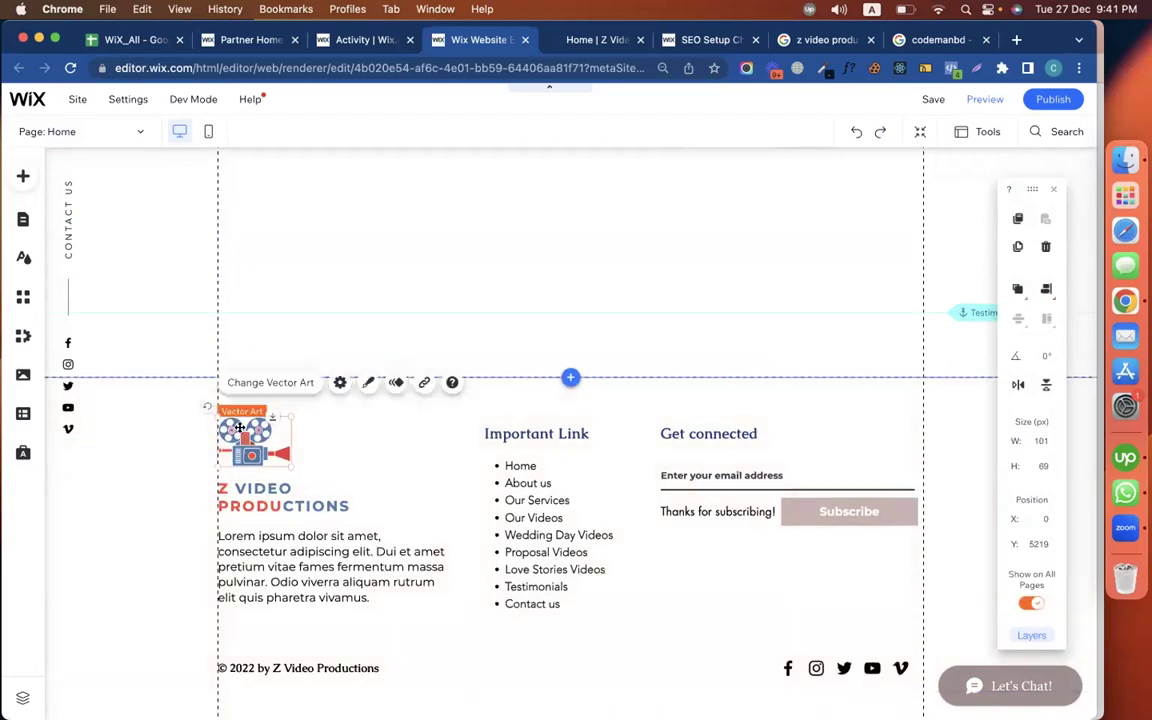
click(340, 385)
click(378, 540)
text(z video productions)
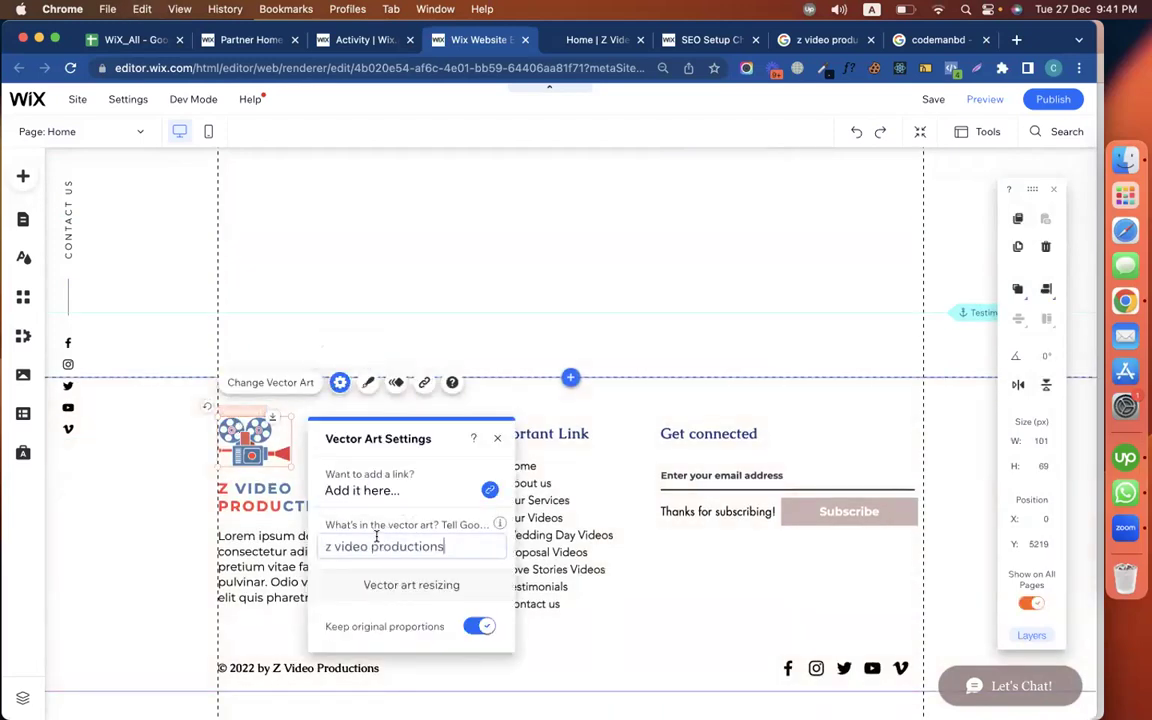
click(167, 525)
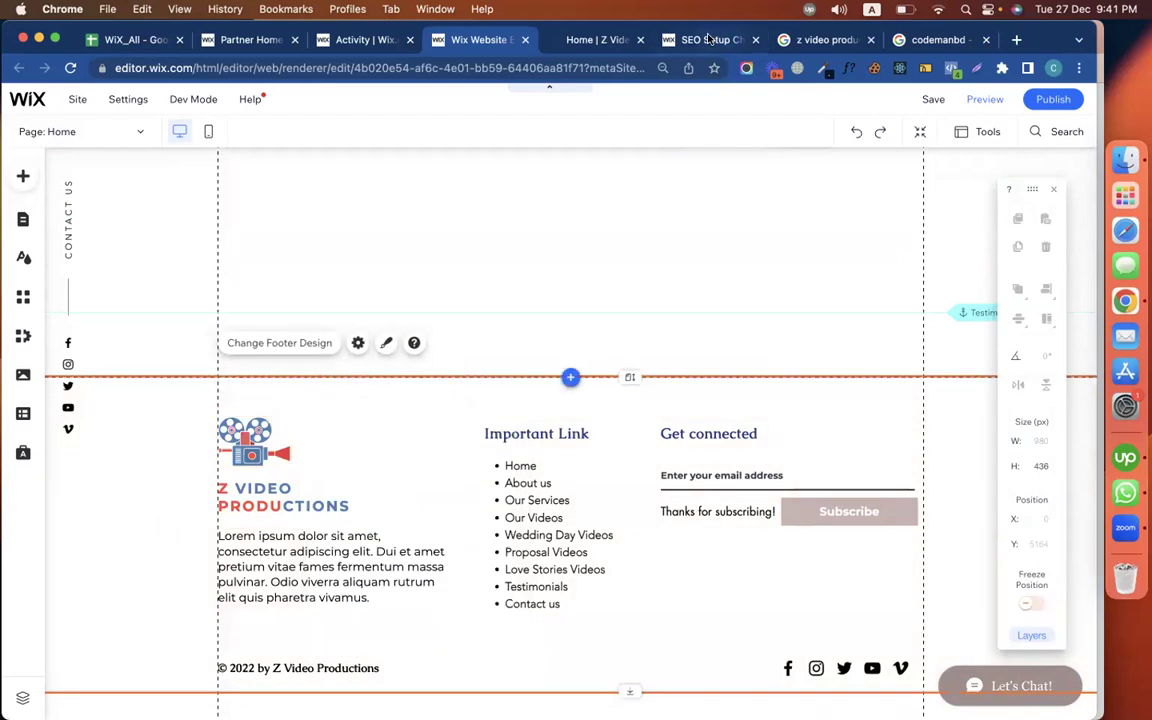
click(708, 39)
scroll(591, 455, down, 1)
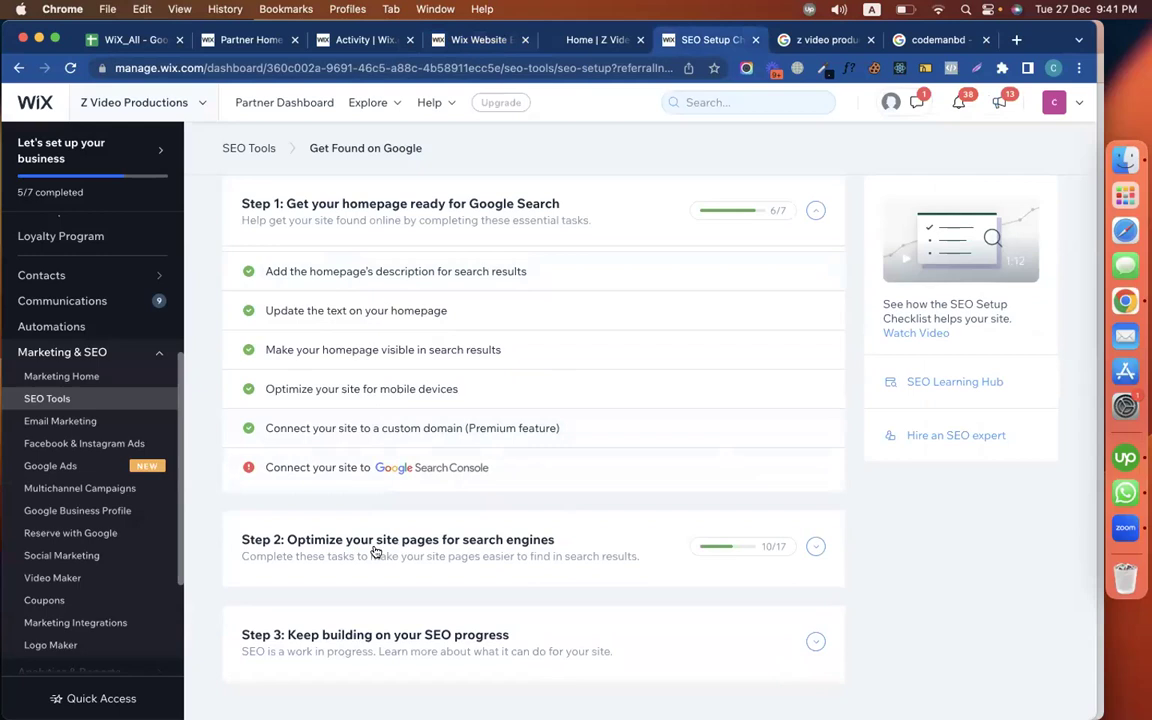
Expand Step 2 and show the 'Connect social networks to your homepage' task details
click(415, 548)
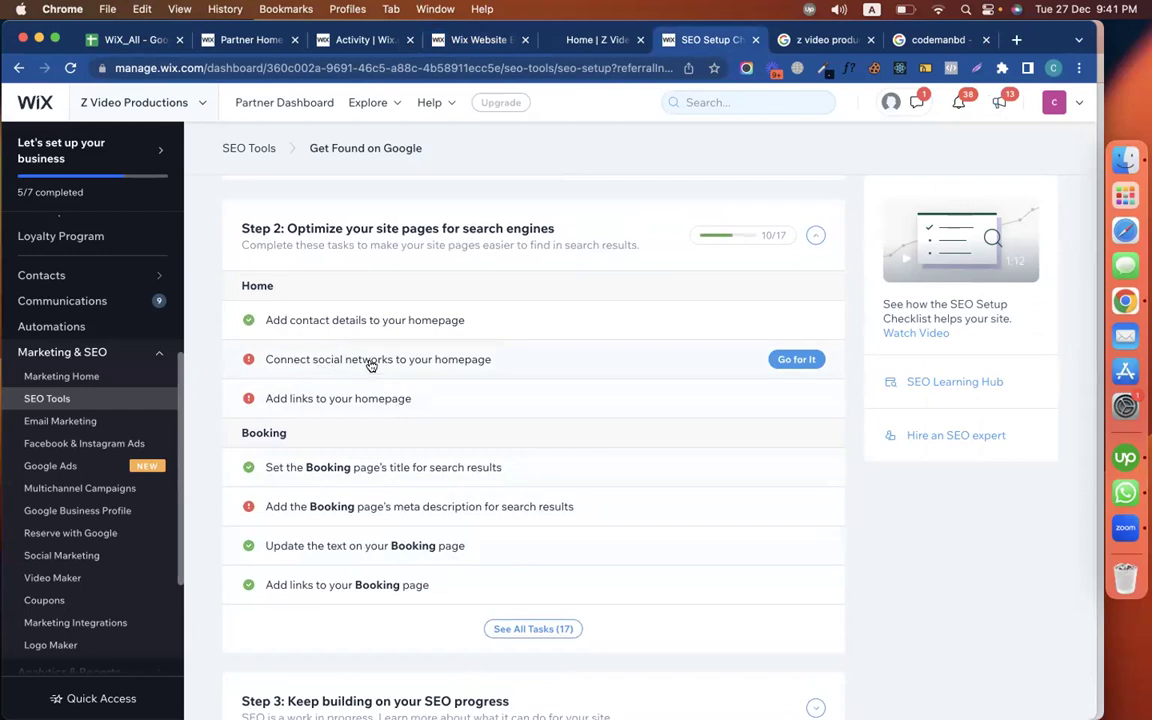
click(371, 366)
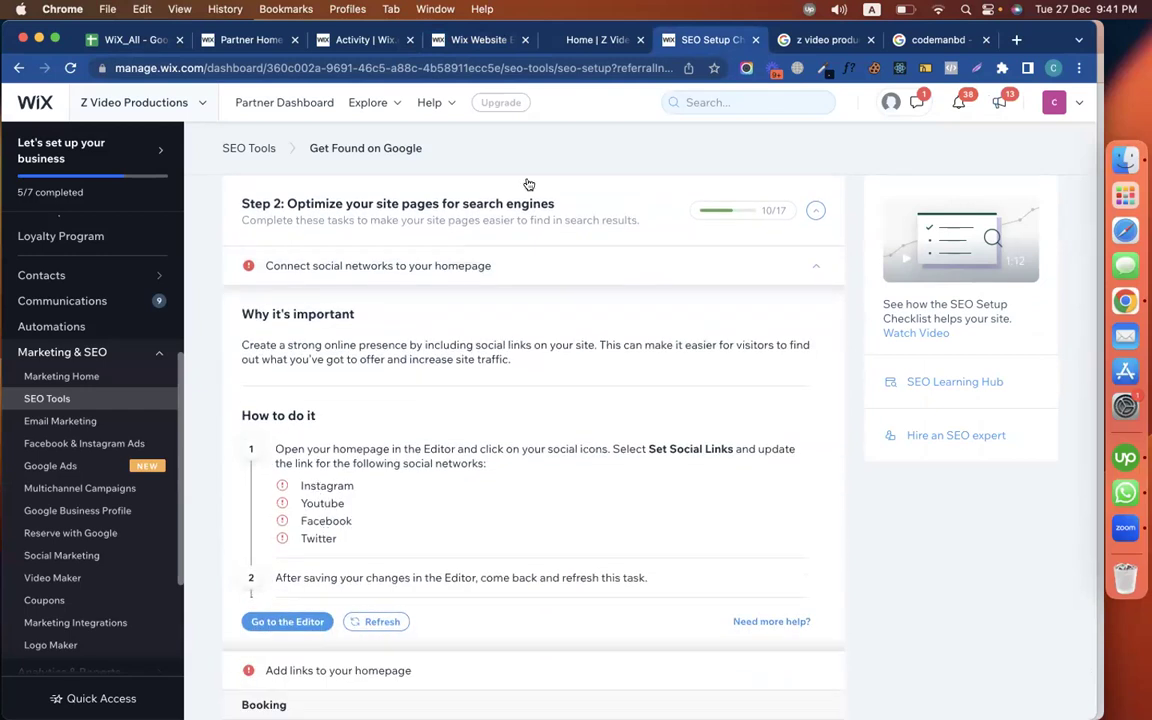
click(476, 40)
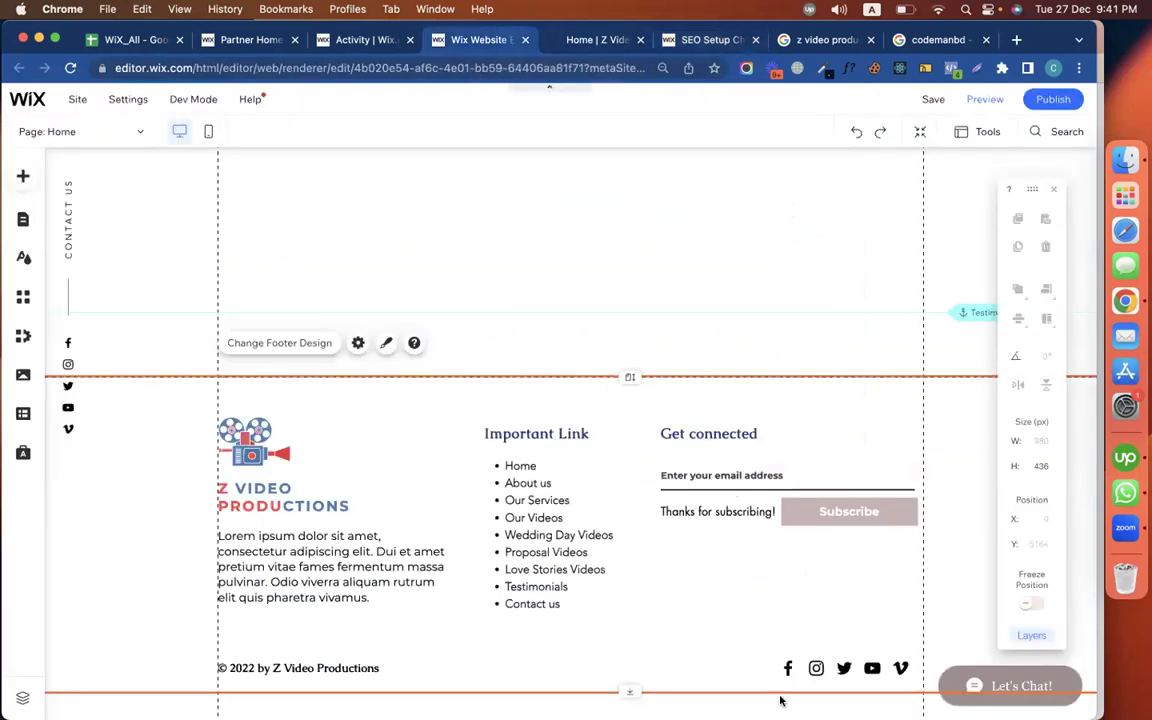
click(790, 668)
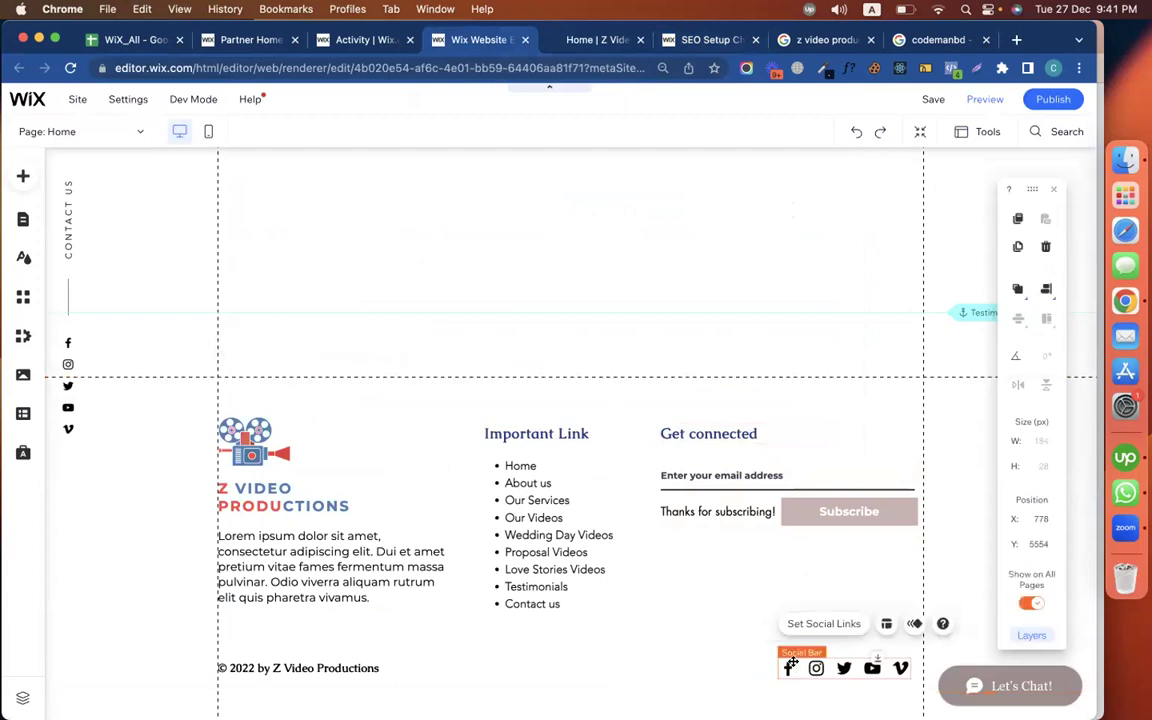
click(824, 624)
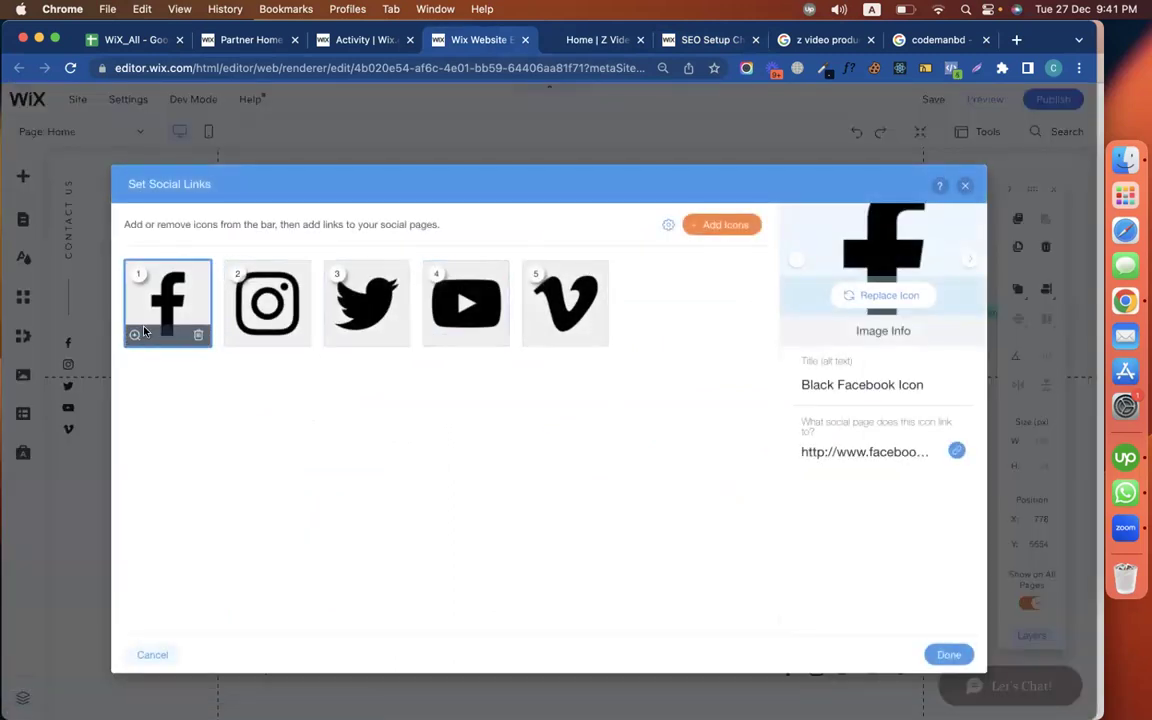
click(855, 452)
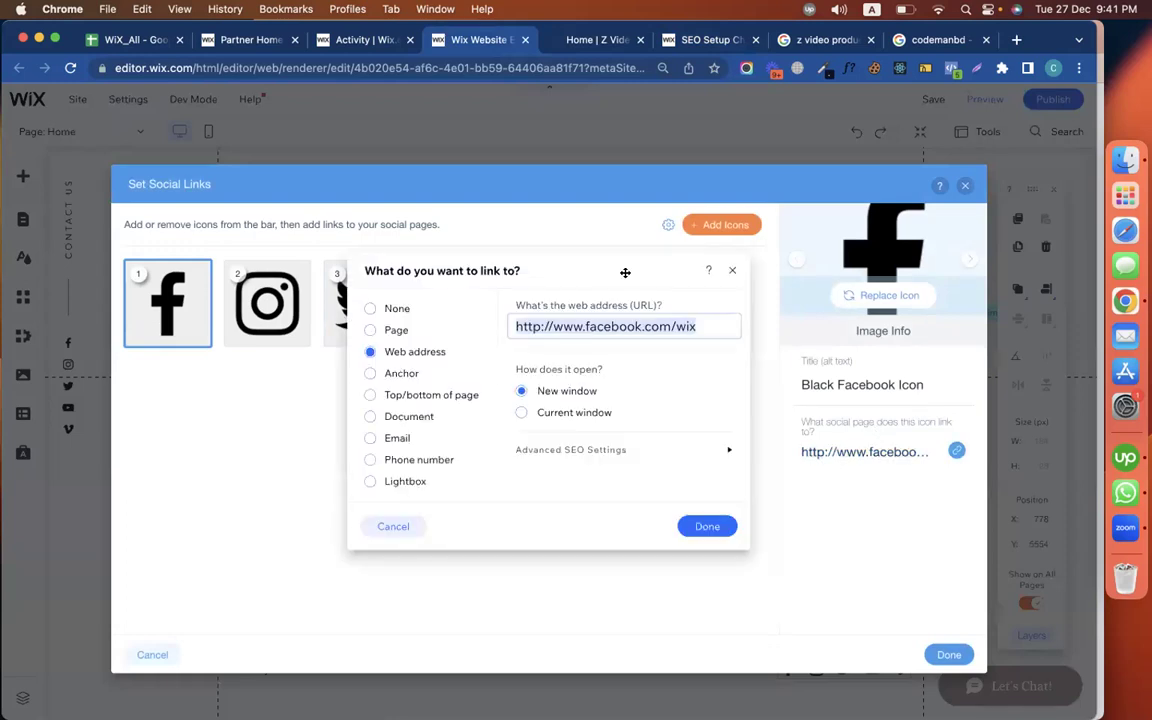
click(684, 323)
double_click(684, 322)
key(ctrl+Left)
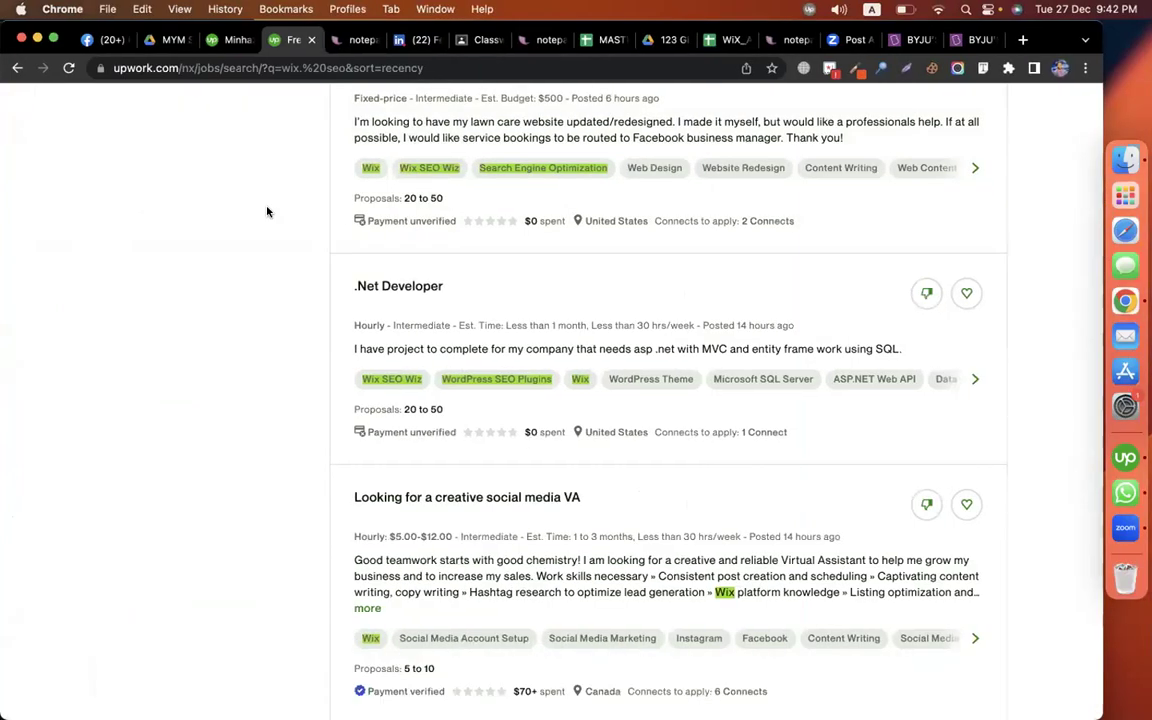
Search Facebook Pages for 'z video productions' and open the Z K TRADING link's context menu
click(94, 45)
click(157, 98)
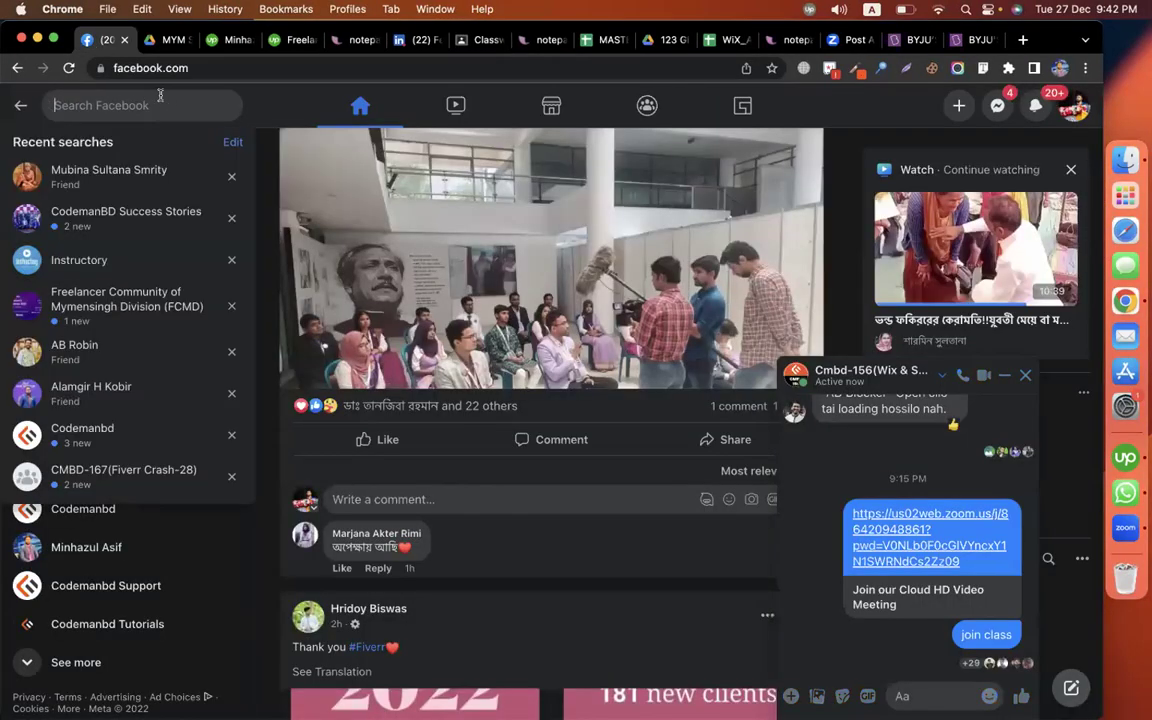
text(z video productions)
key(Return)
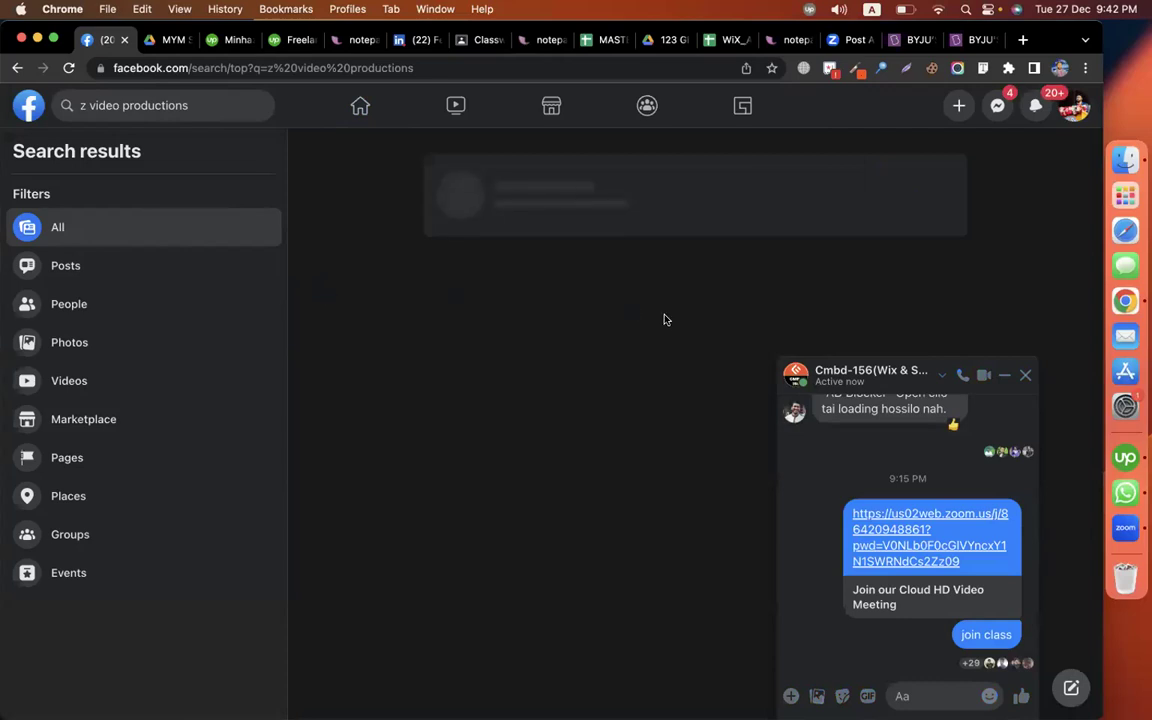
scroll(433, 450, down, 5)
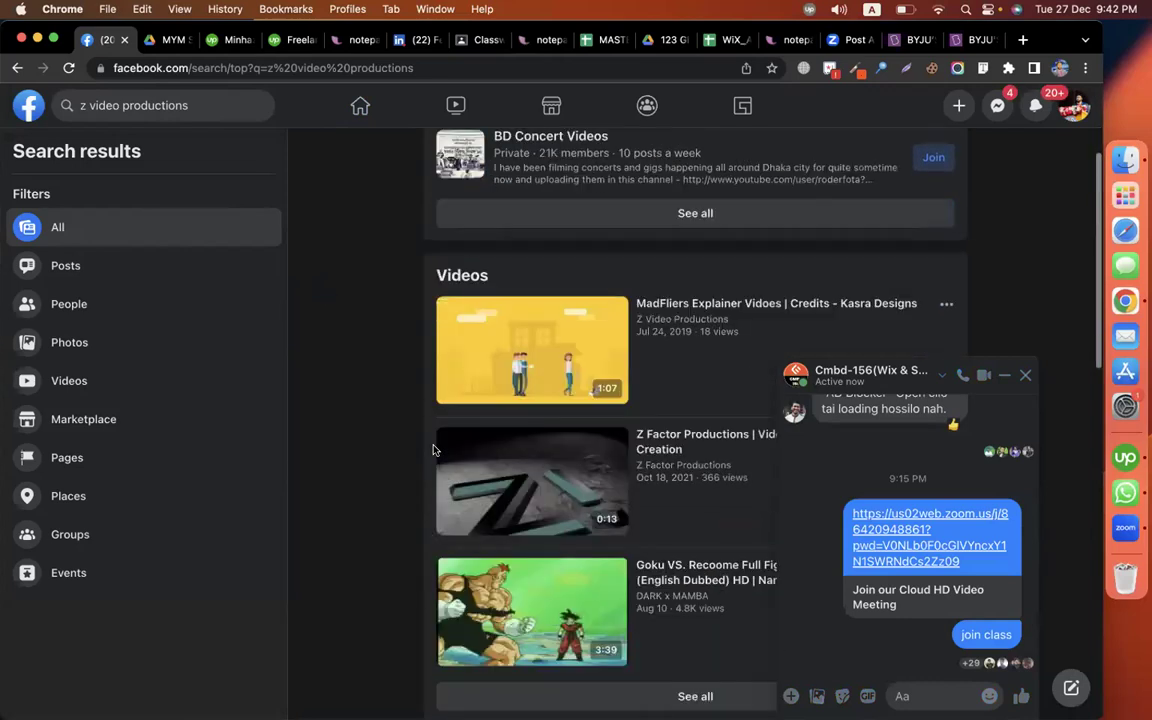
click(100, 462)
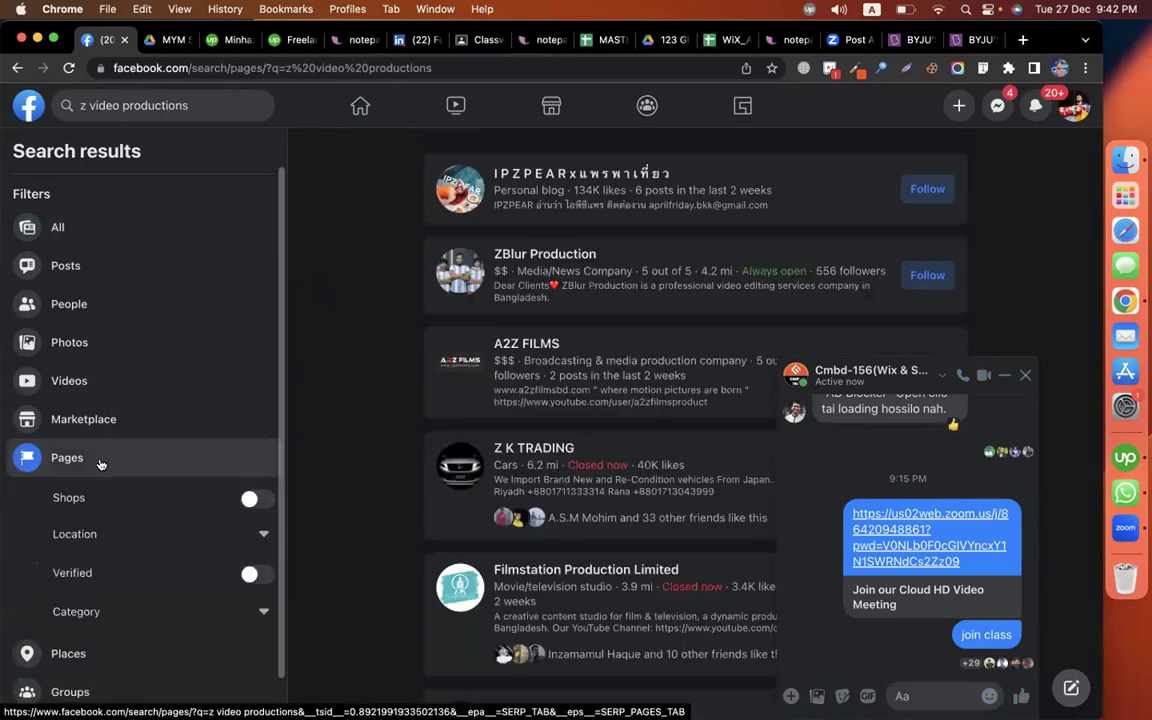
scroll(449, 482, down, 4)
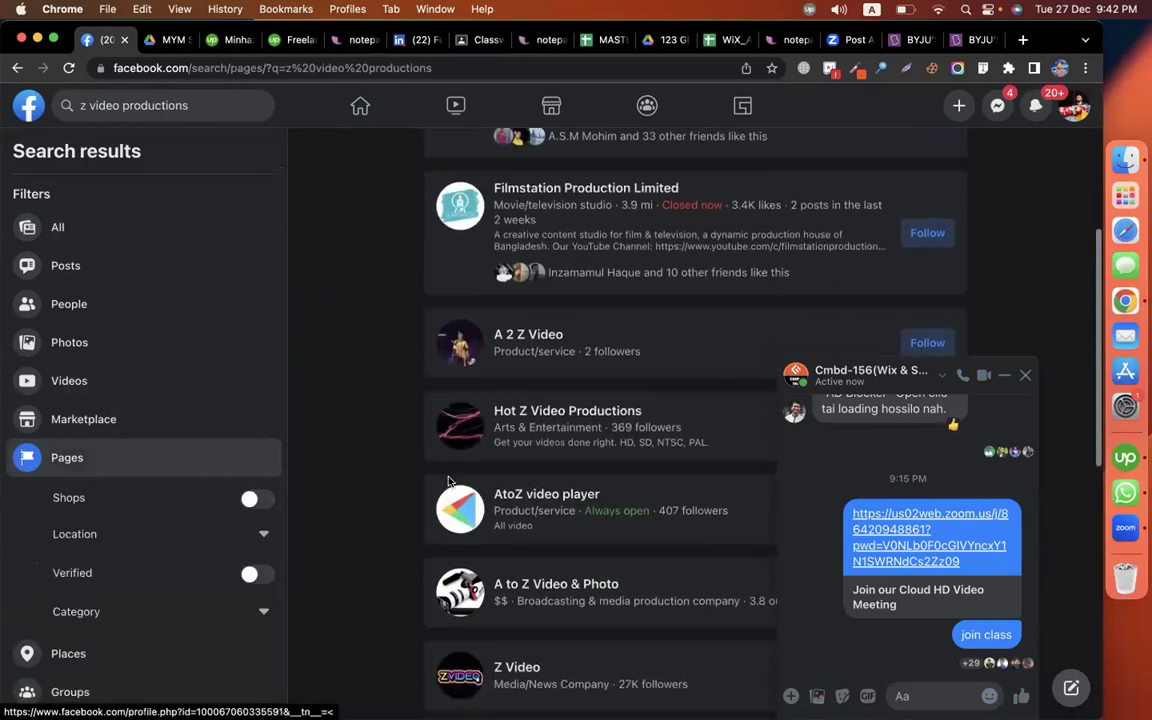
scroll(575, 410, up, 3)
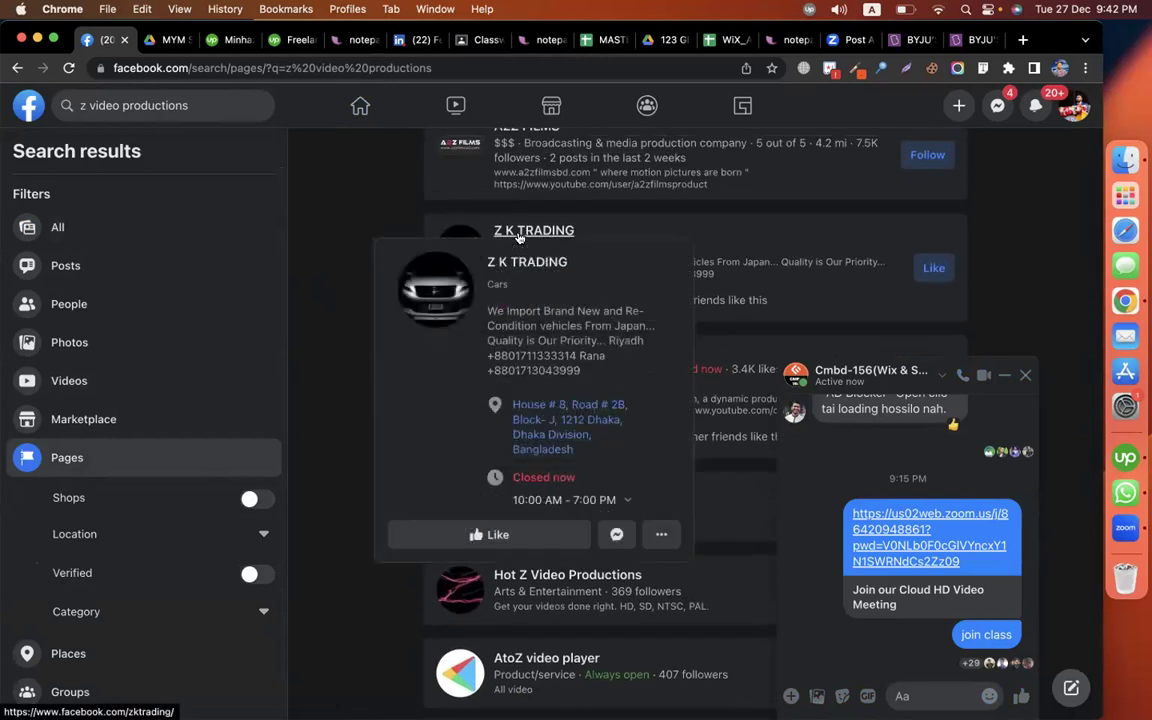
right_click(524, 234)
click(604, 340)
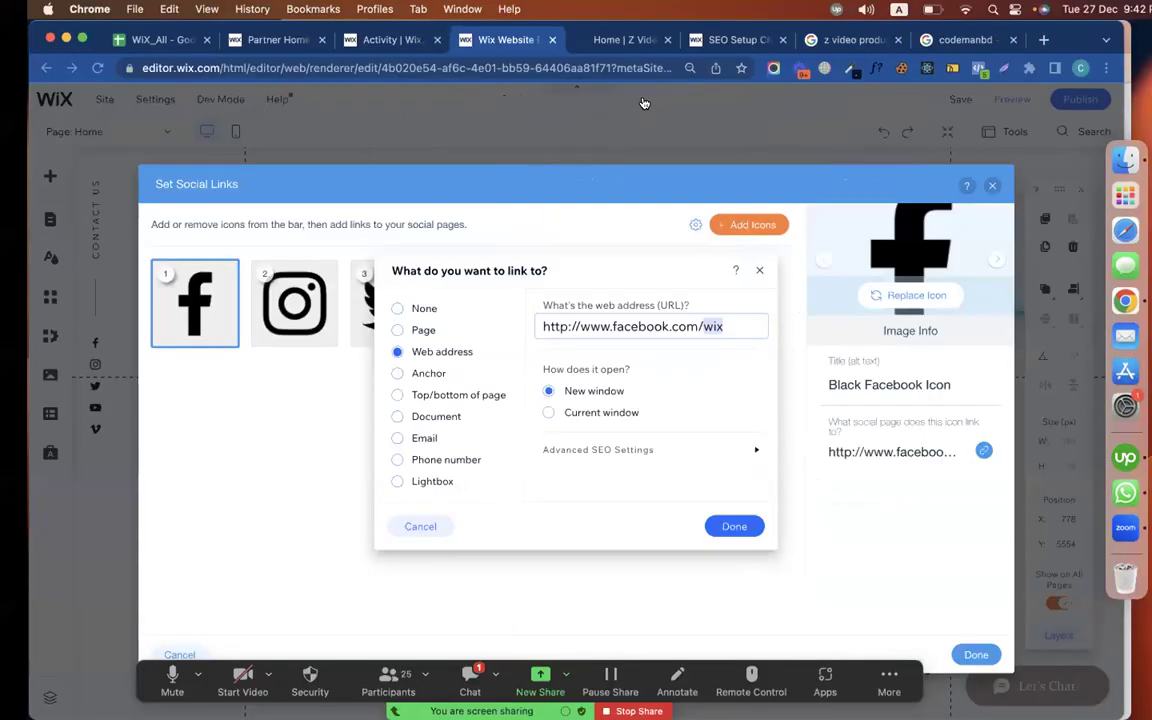
key(super+v)
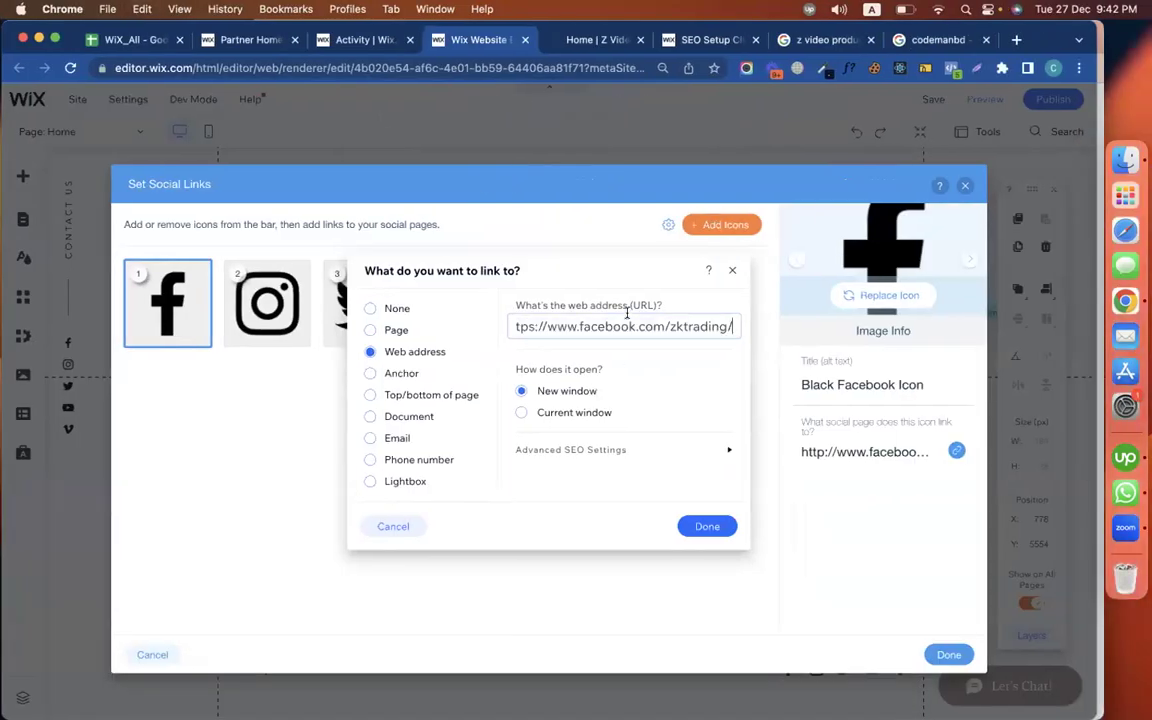
click(707, 526)
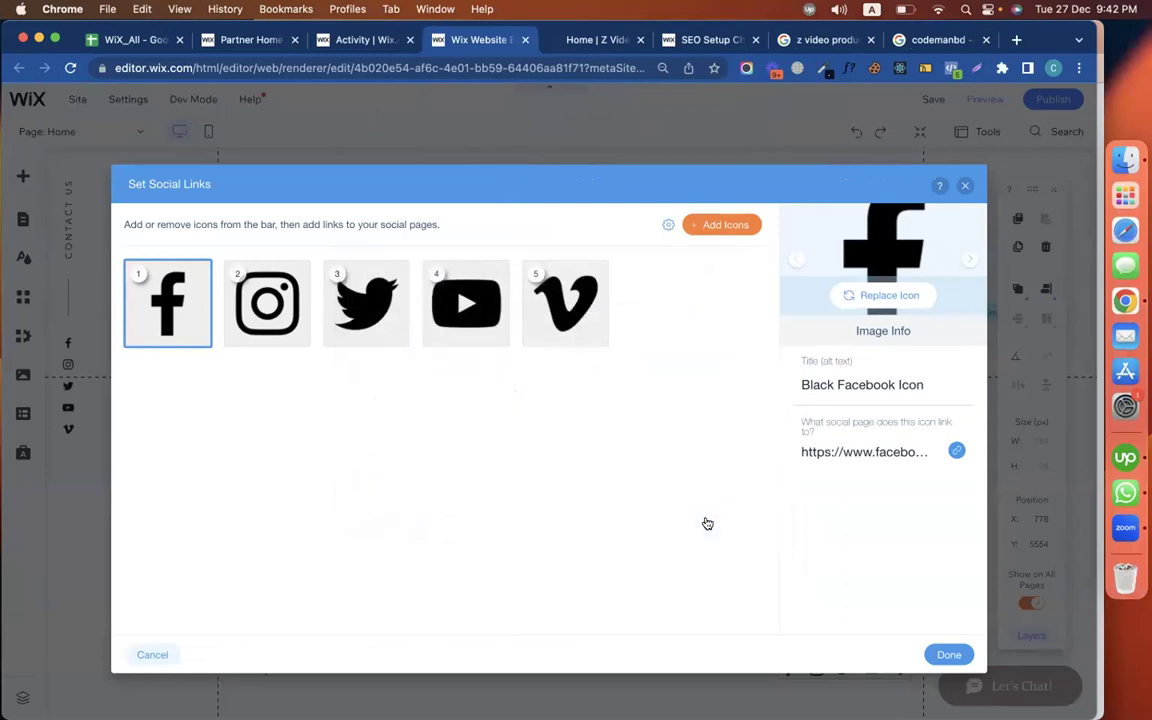
click(280, 308)
click(876, 449)
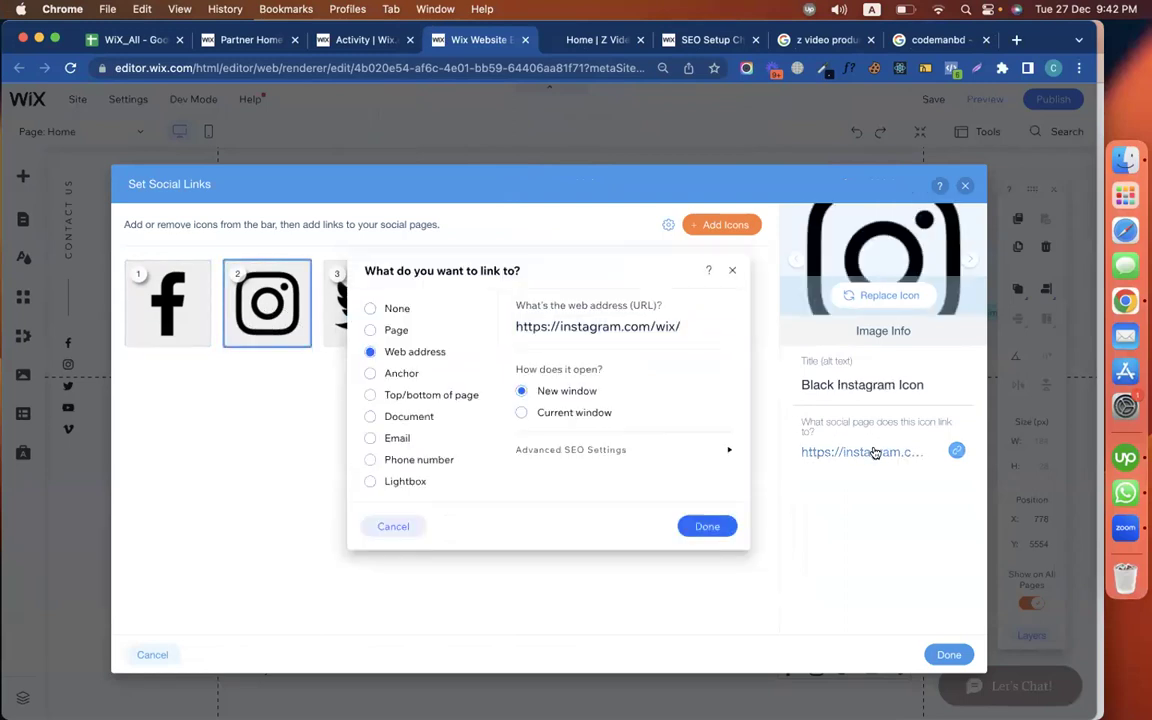
click(707, 525)
click(947, 655)
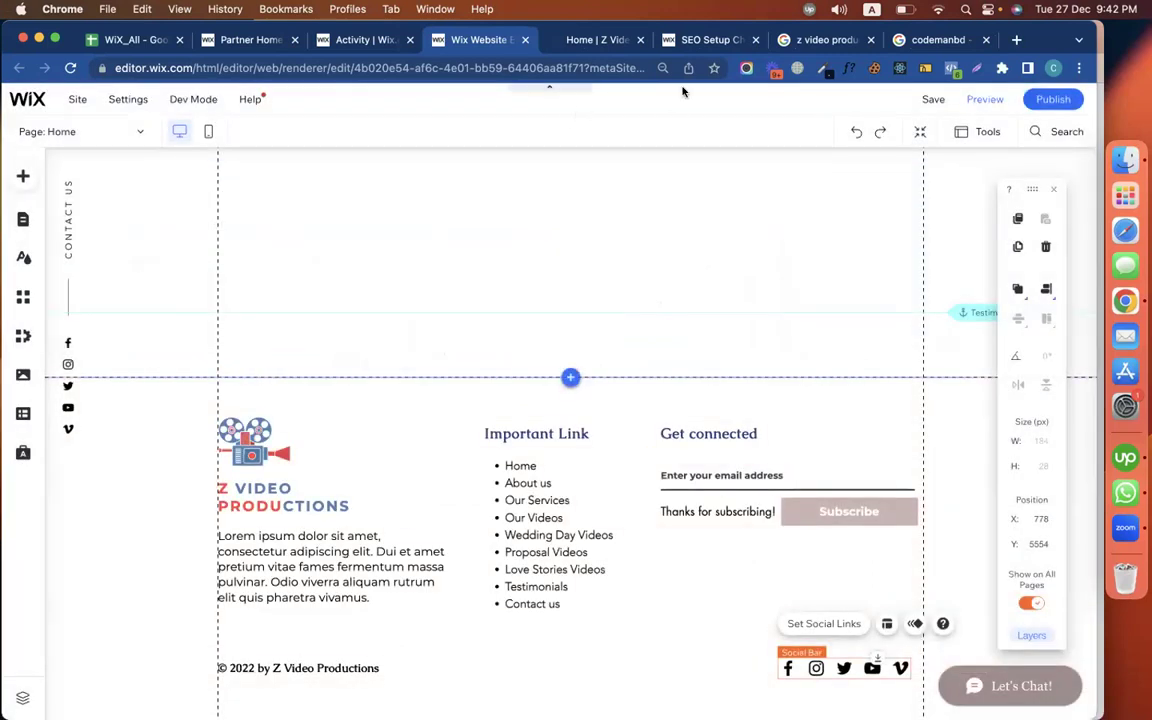
Check off the social networks task in the SEO checklist, dismissing the save-your-site reminder
click(710, 40)
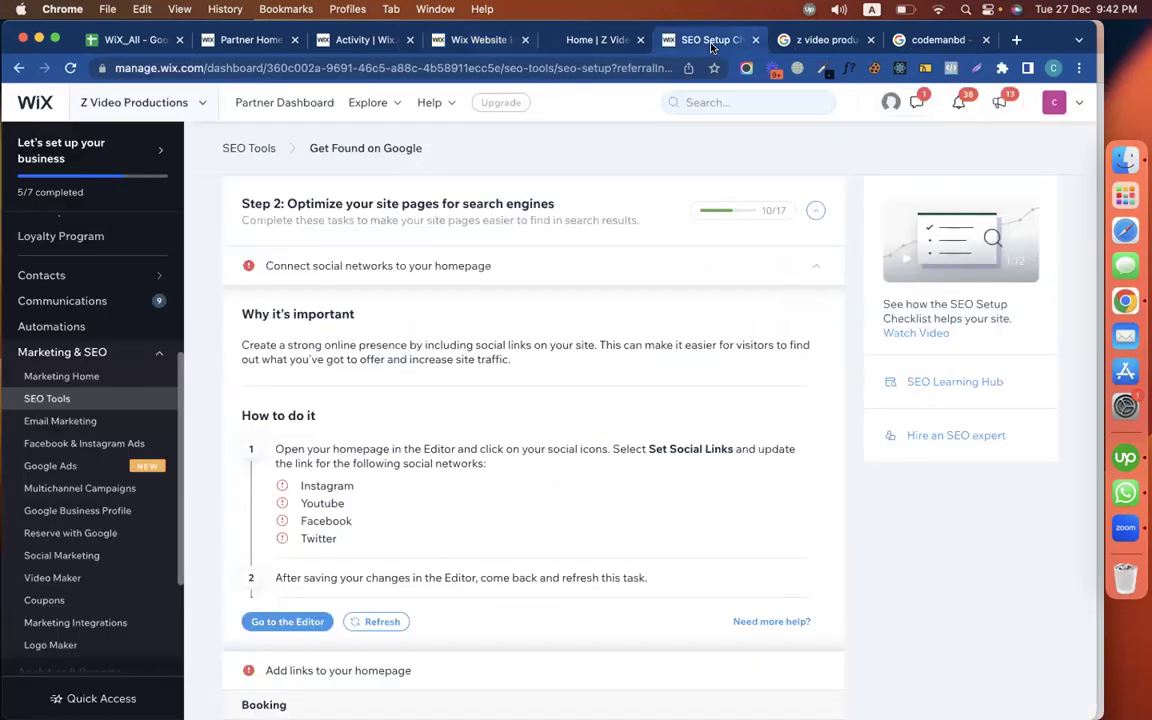
click(382, 622)
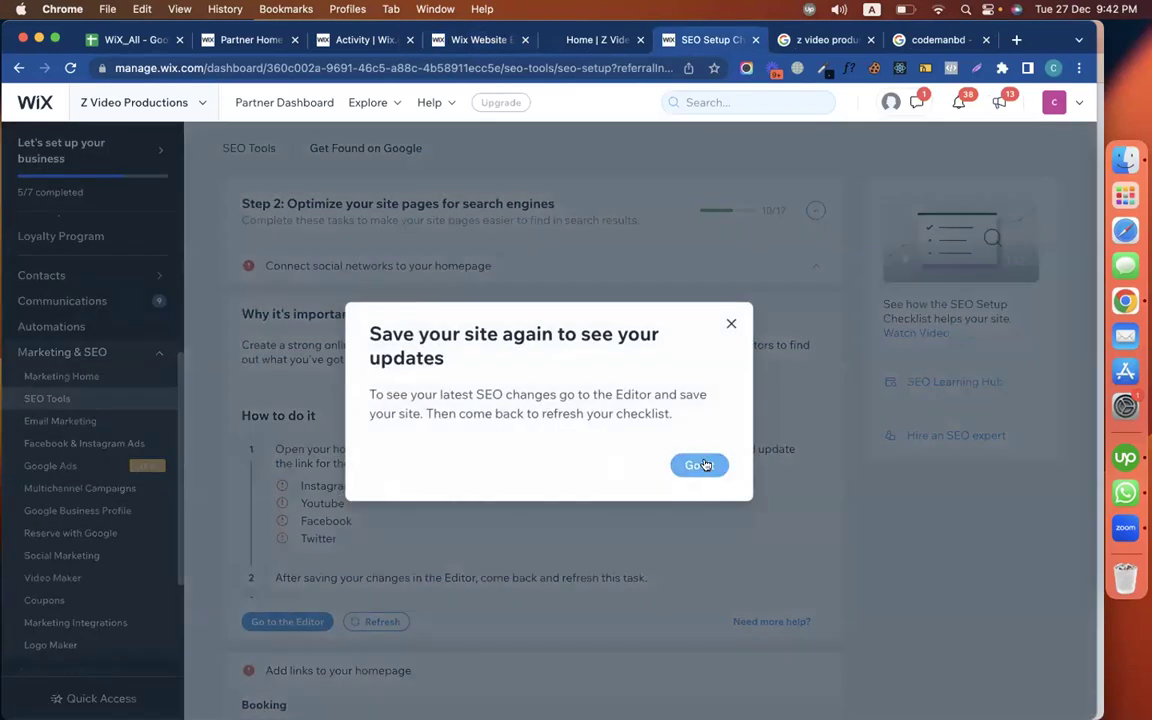
click(704, 465)
scroll(543, 388, down, 2)
scroll(520, 477, up, 4)
scroll(766, 353, down, 6)
scroll(597, 458, up, 5)
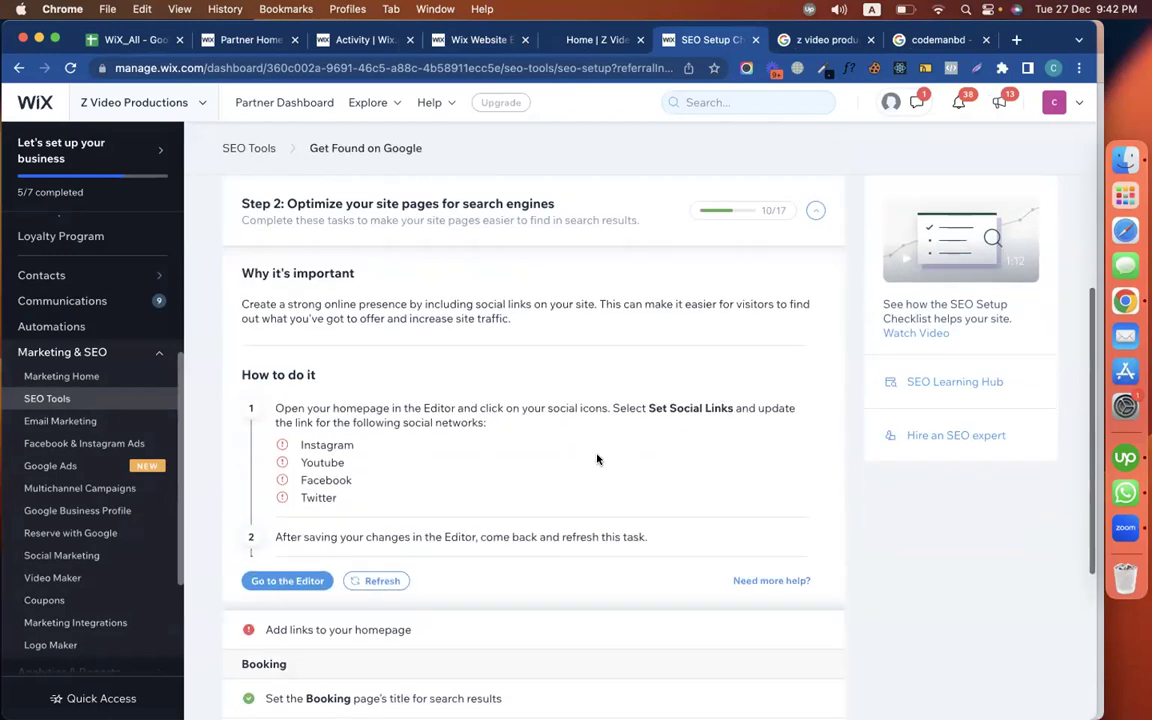
scroll(440, 468, down, 2)
scroll(440, 468, down, 2)
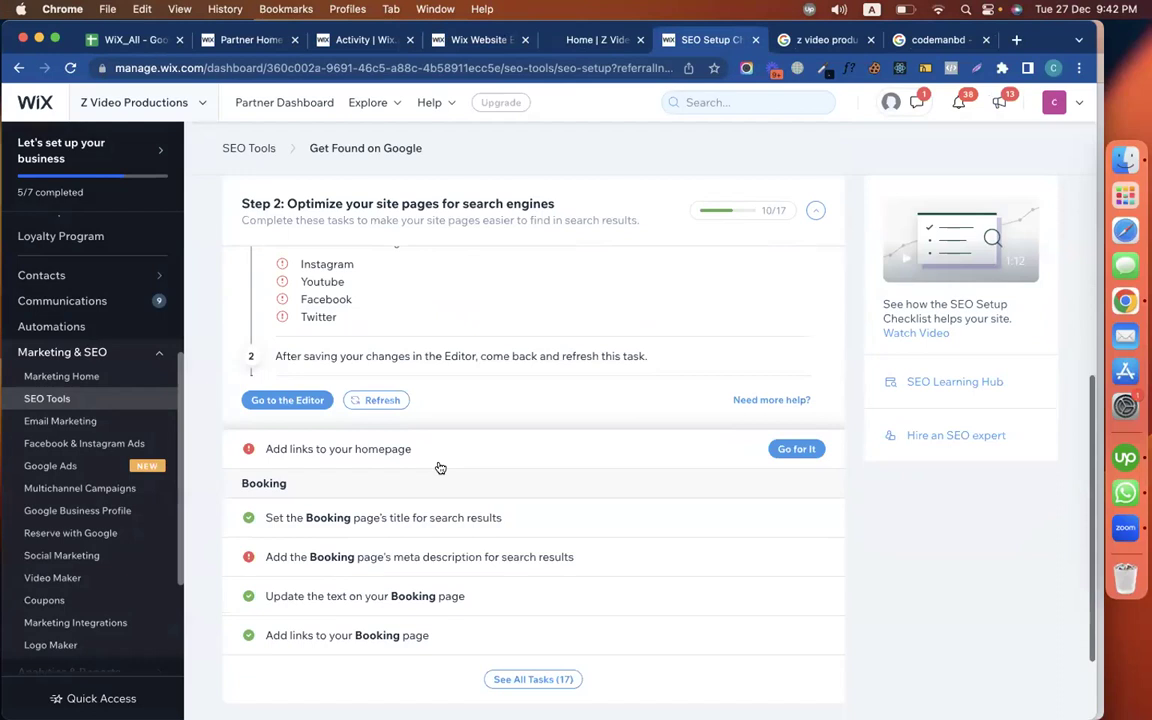
click(378, 400)
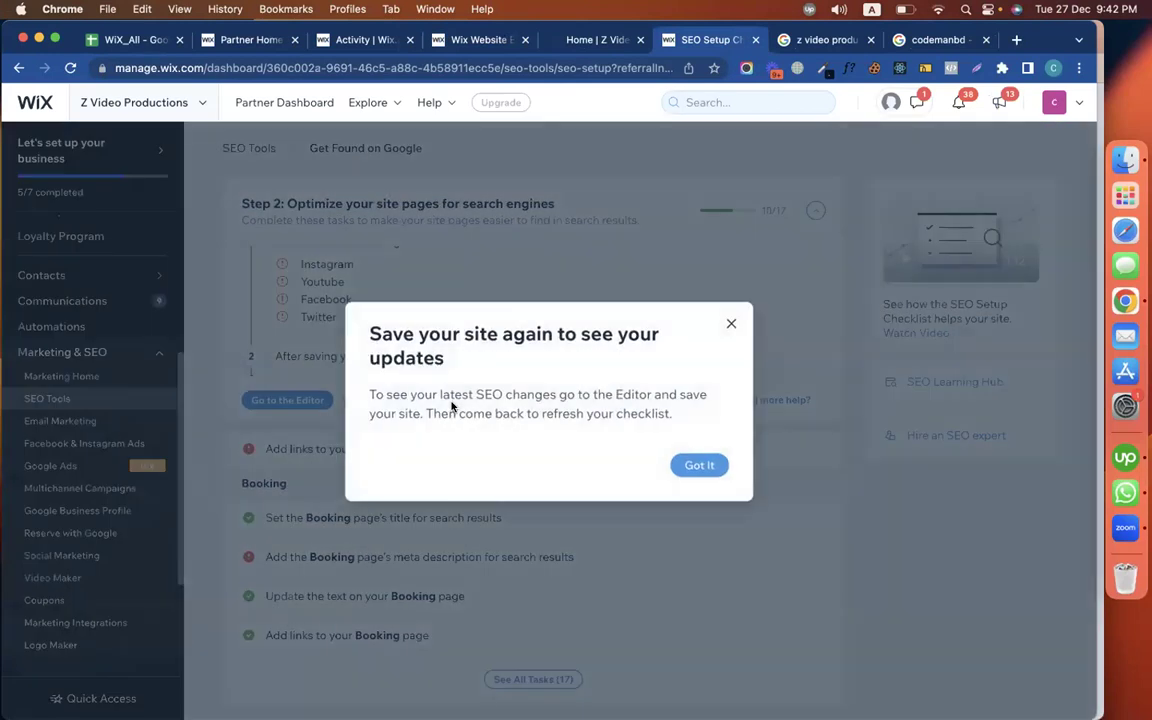
click(697, 466)
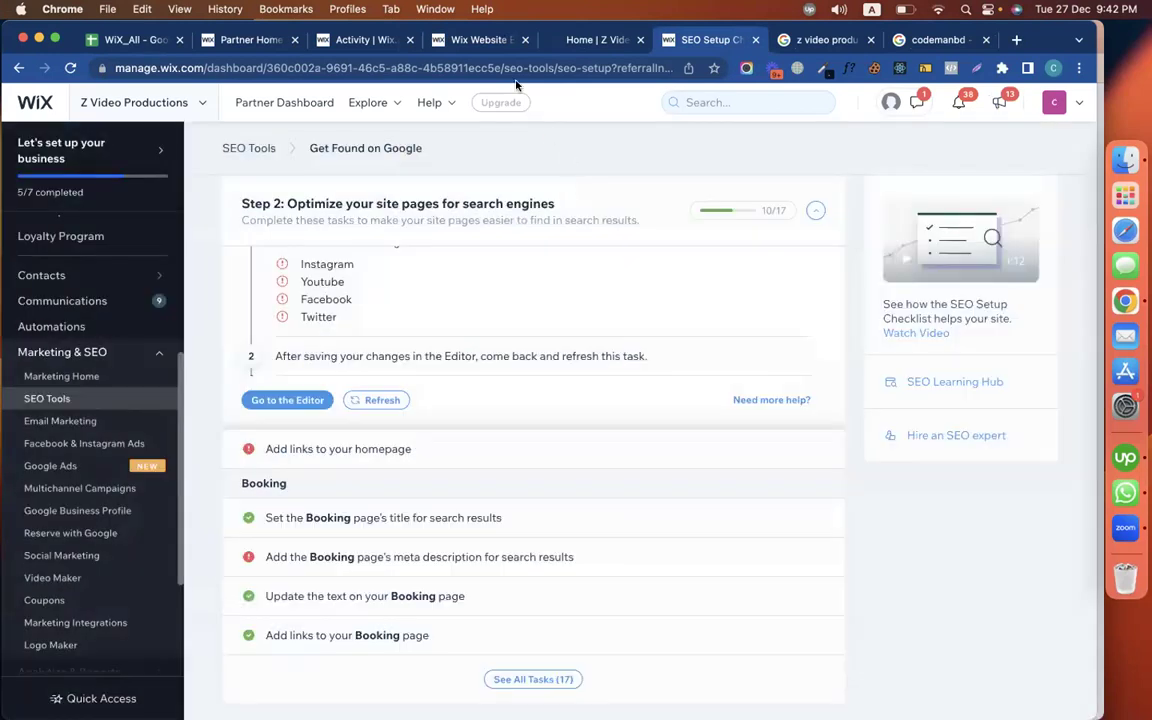
Save the site, recheck the social networks task and expand 'Add links to your homepage'
click(480, 40)
click(933, 100)
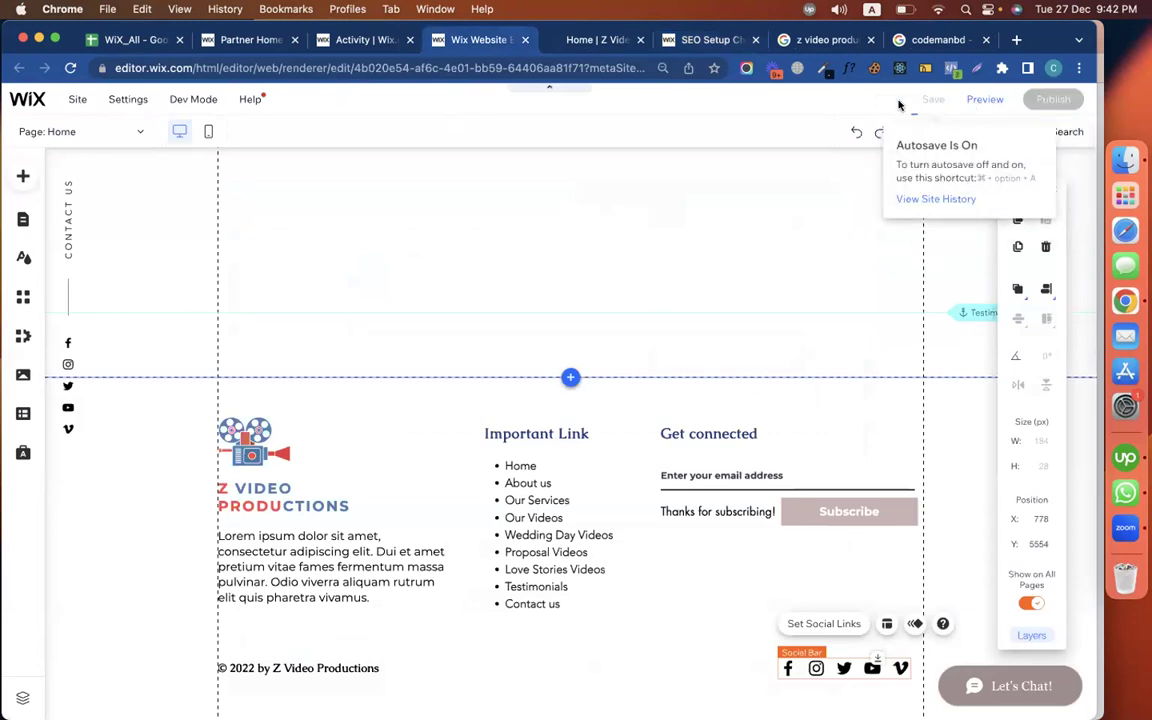
click(817, 41)
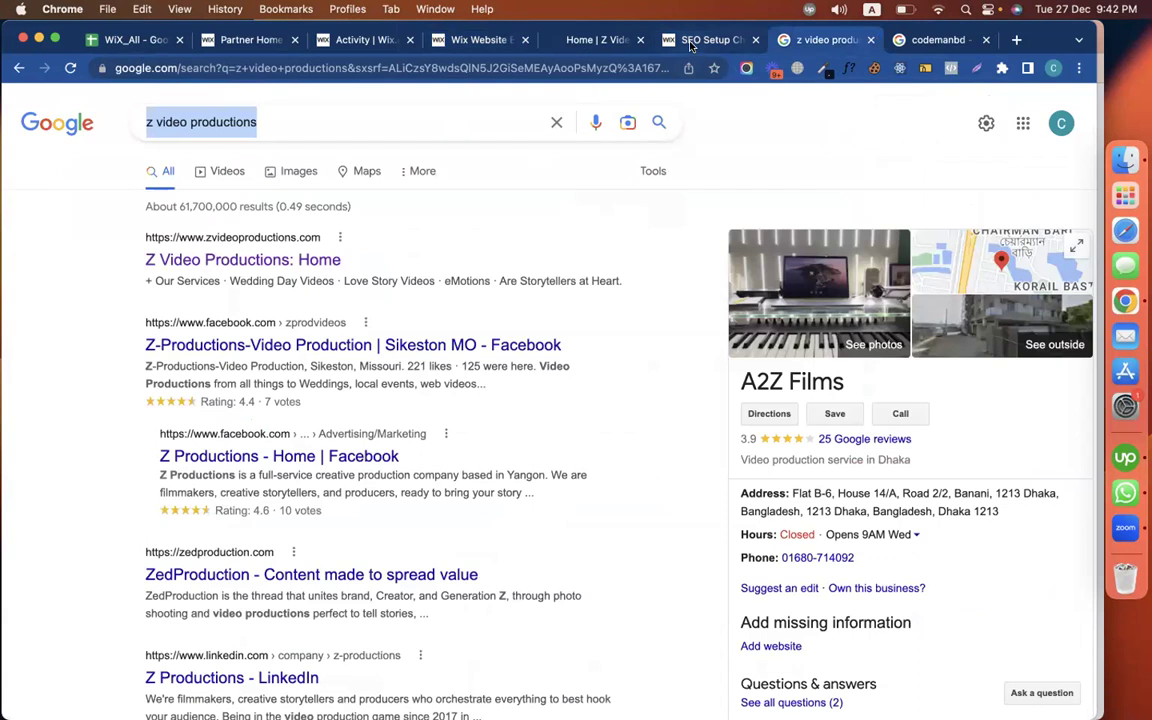
click(690, 45)
click(376, 399)
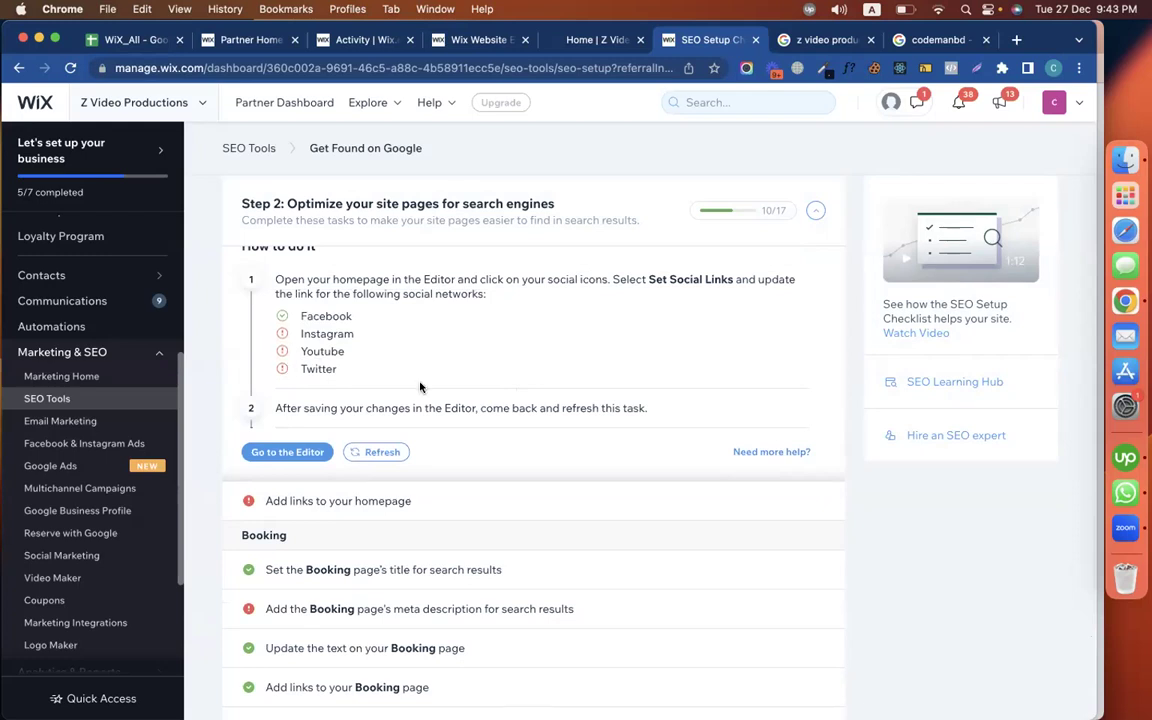
scroll(504, 400, down, 3)
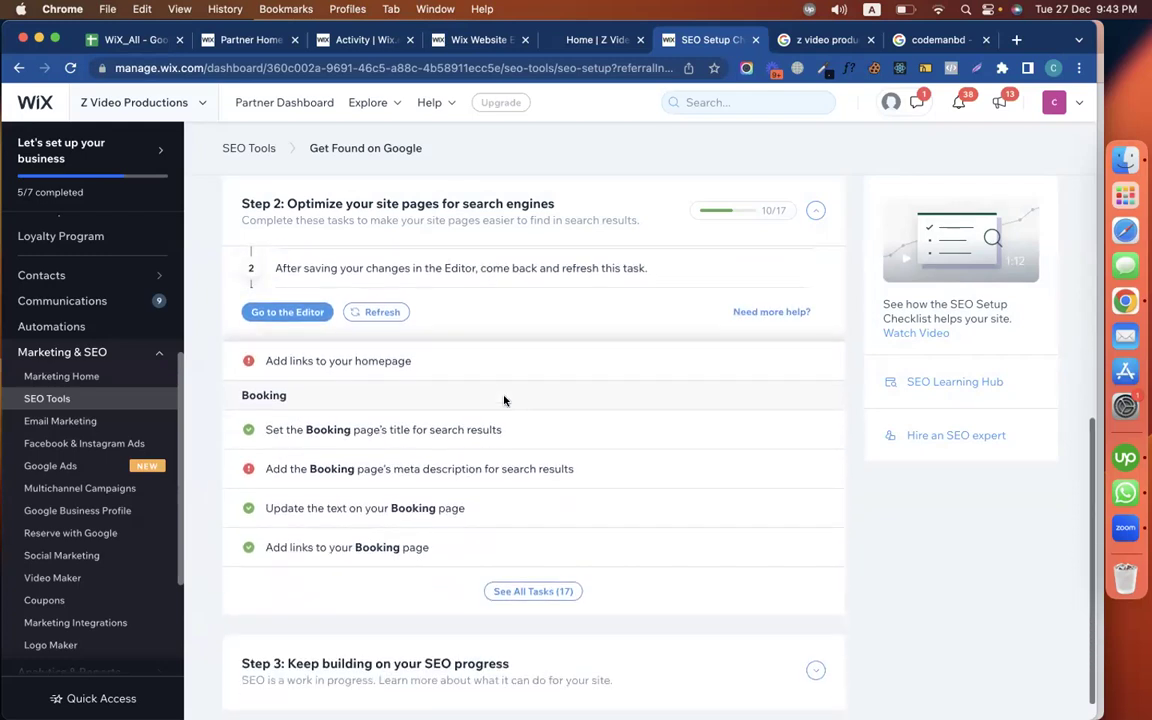
click(348, 365)
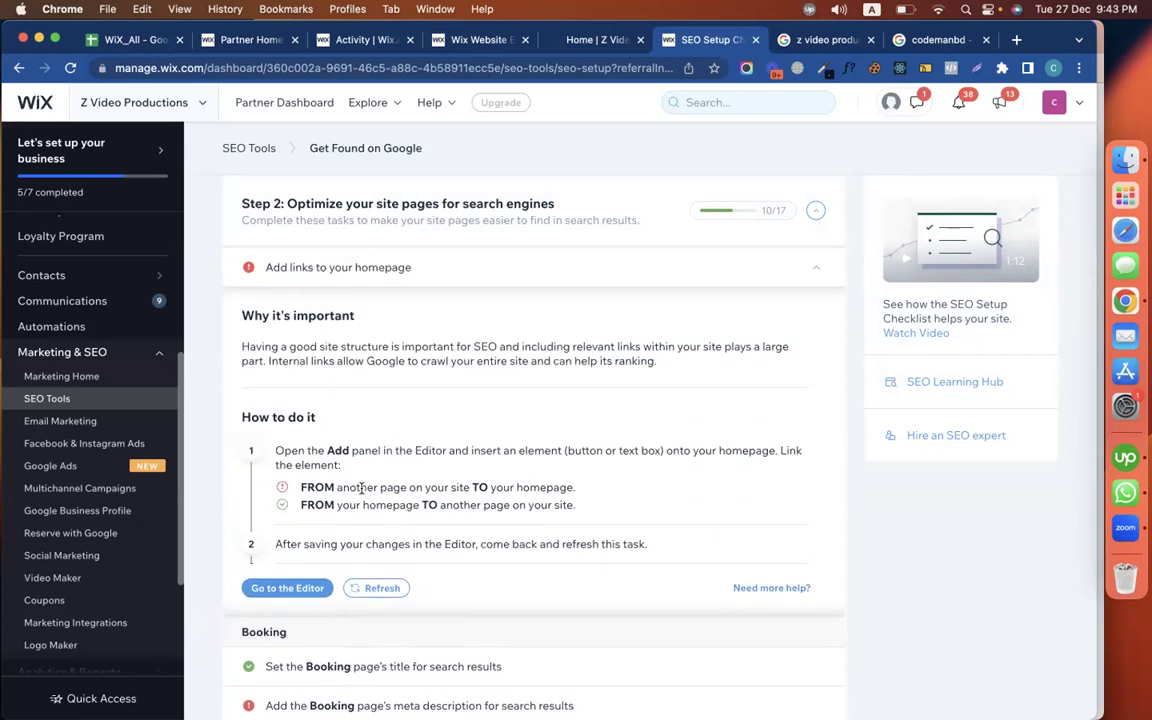
Ungroup the header logo's vector art and text elements
click(478, 38)
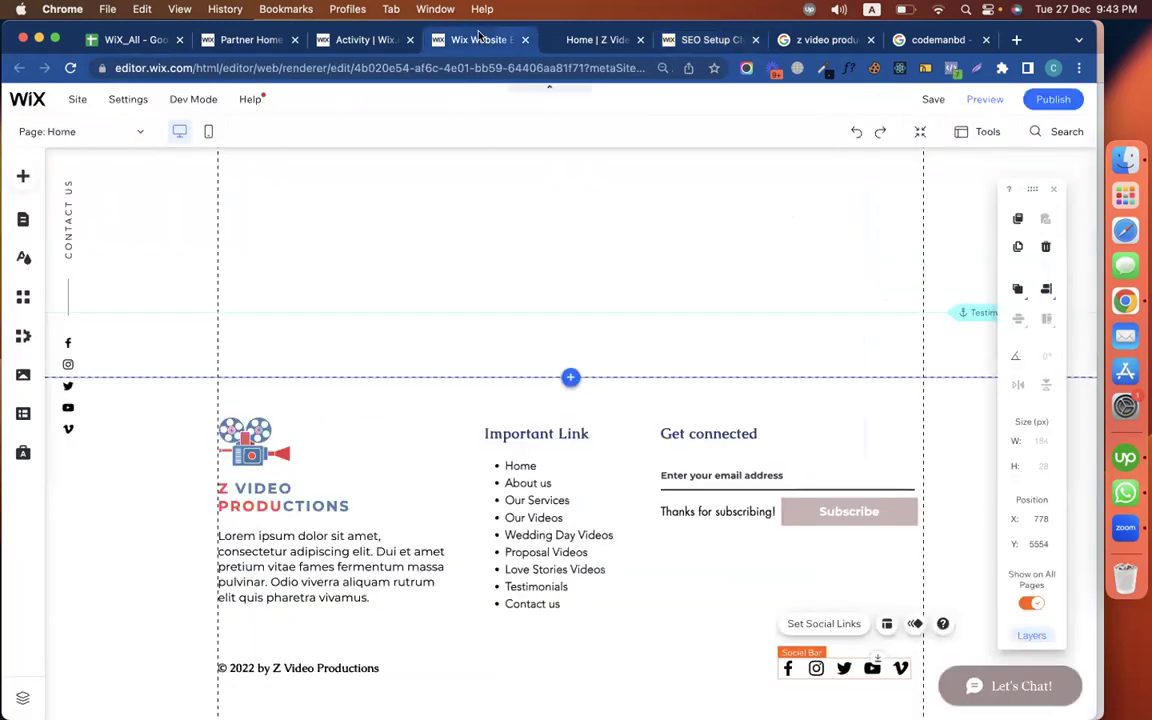
scroll(381, 336, up, 20)
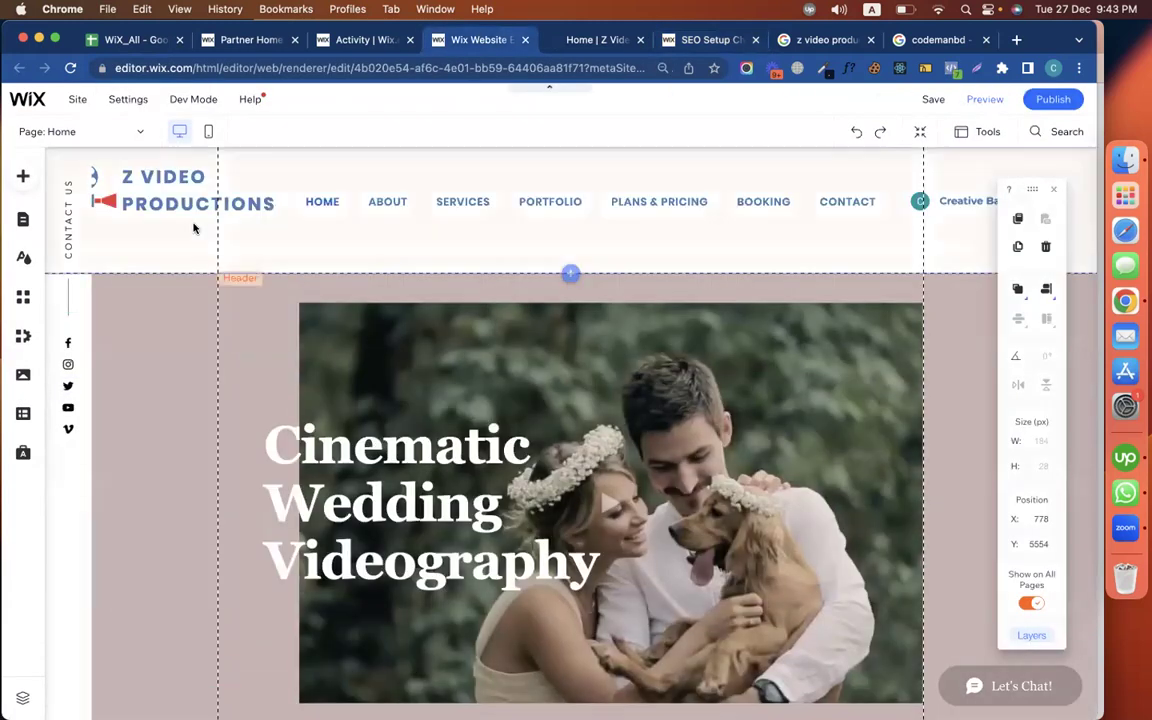
click(173, 203)
click(172, 204)
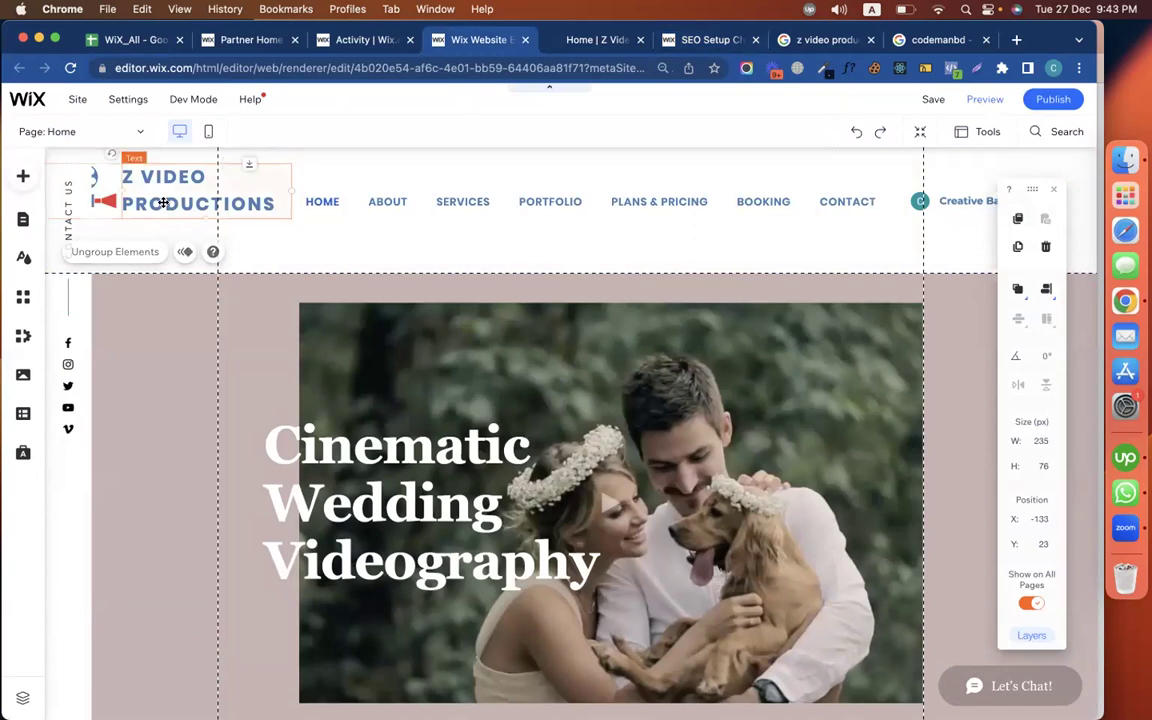
click(109, 199)
click(109, 199)
click(110, 200)
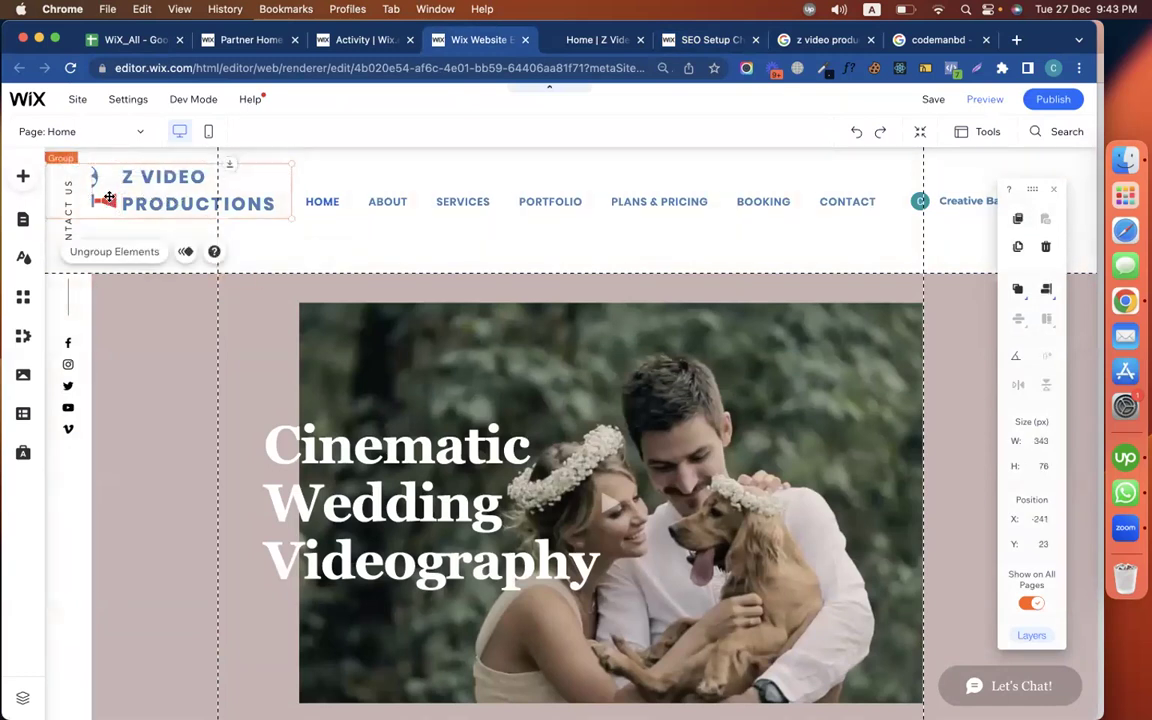
click(131, 257)
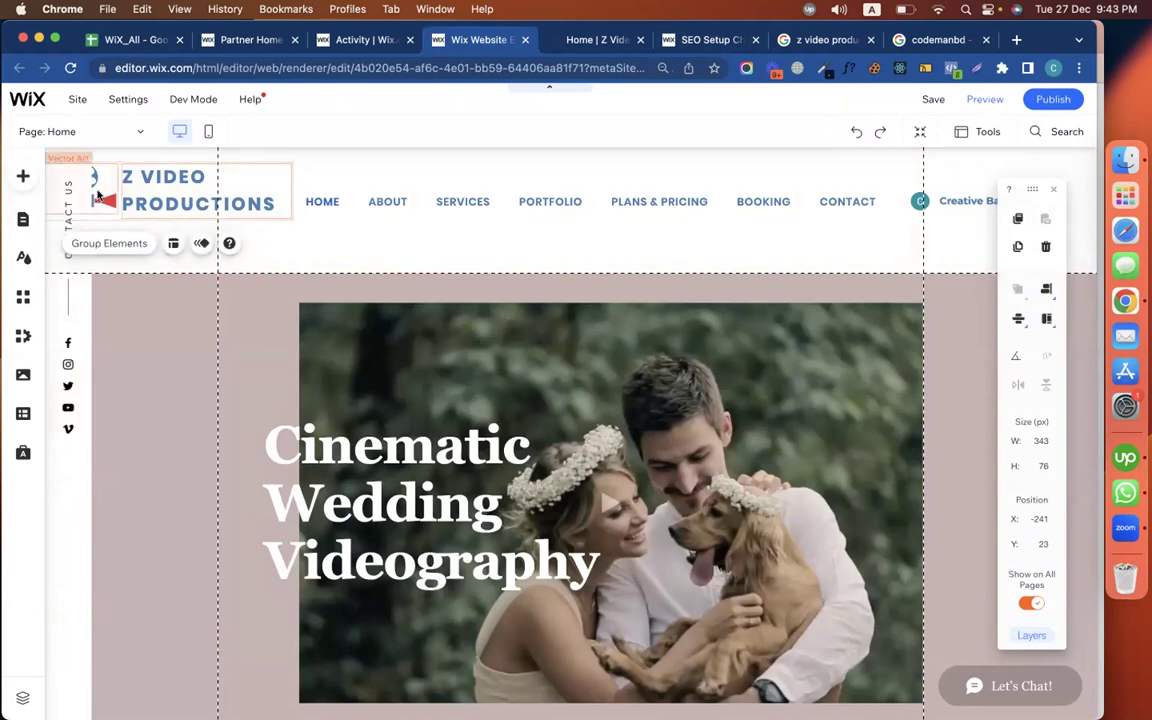
Link the Z VIDEO PRODUCTIONS logo text to the Home (This) page
click(177, 332)
click(200, 190)
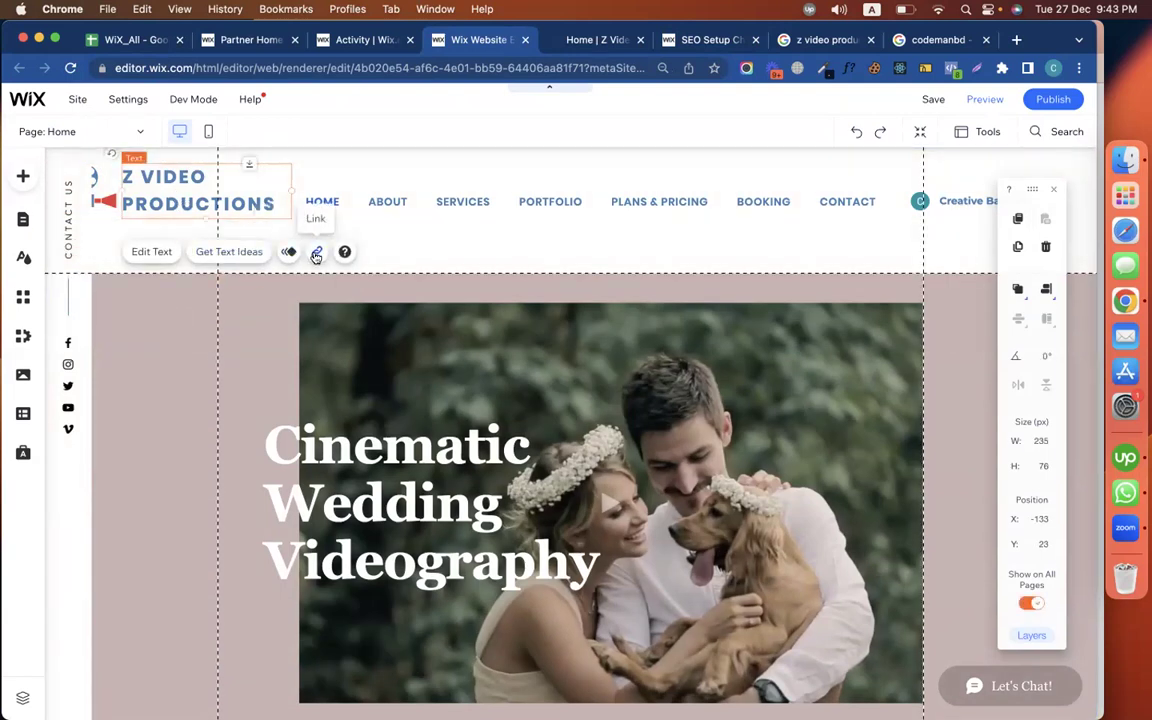
click(316, 251)
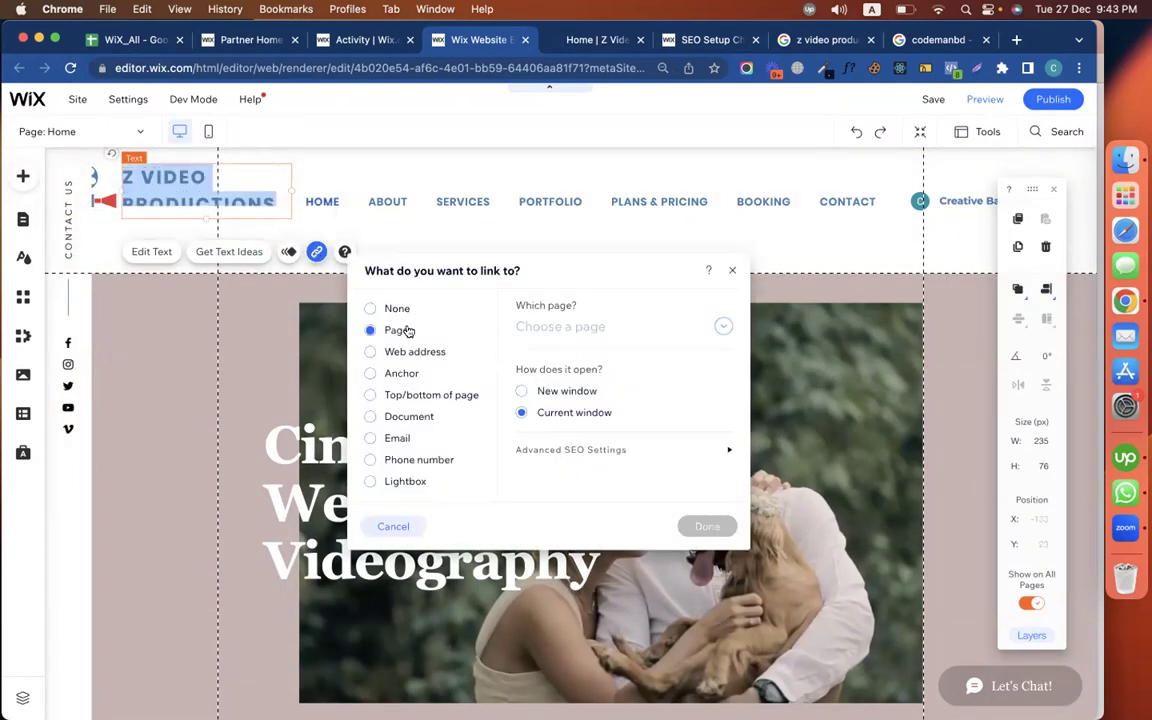
click(560, 326)
click(553, 355)
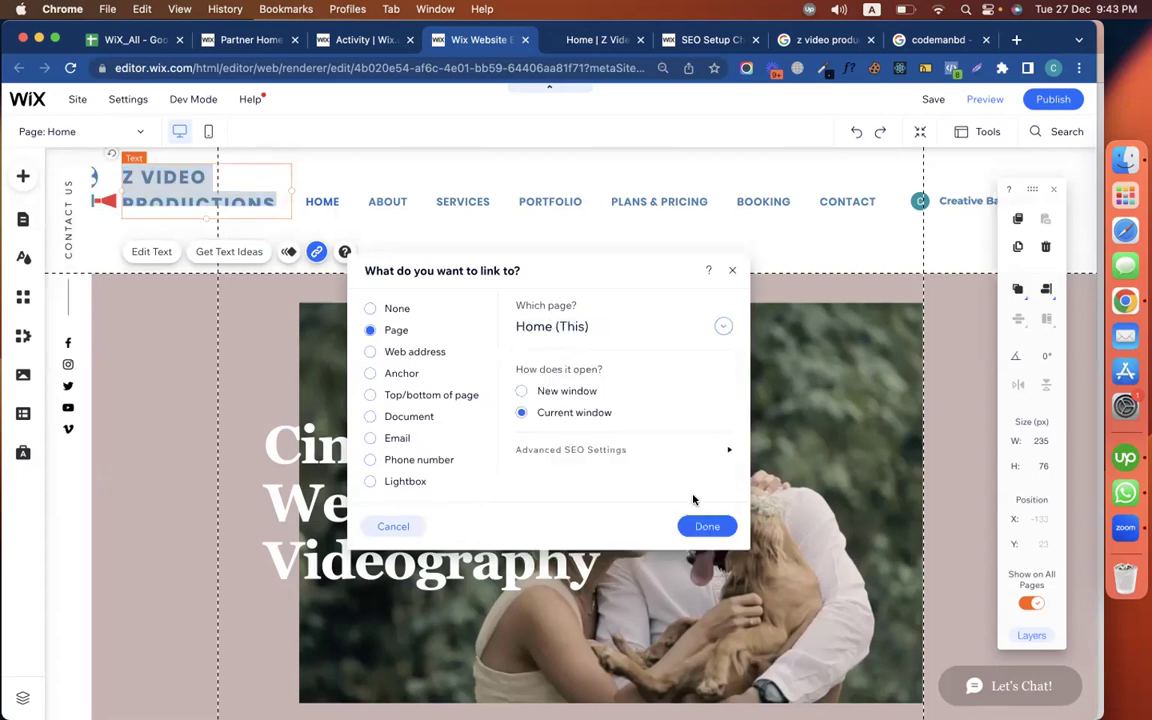
click(705, 526)
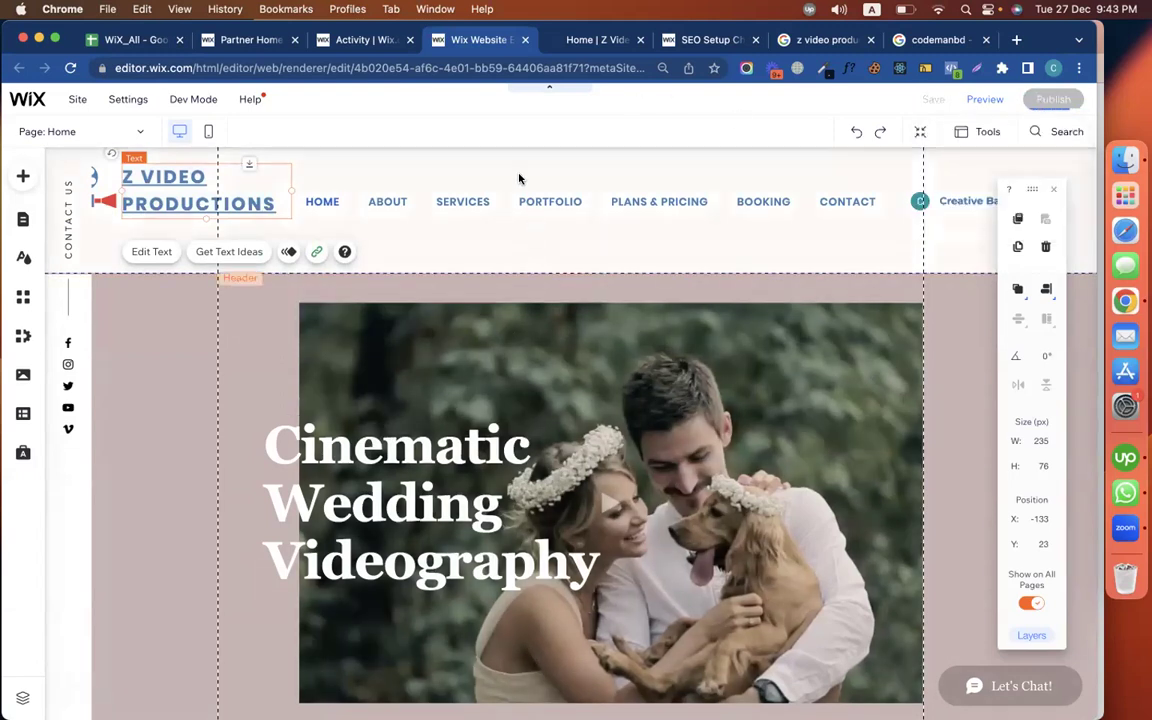
click(298, 183)
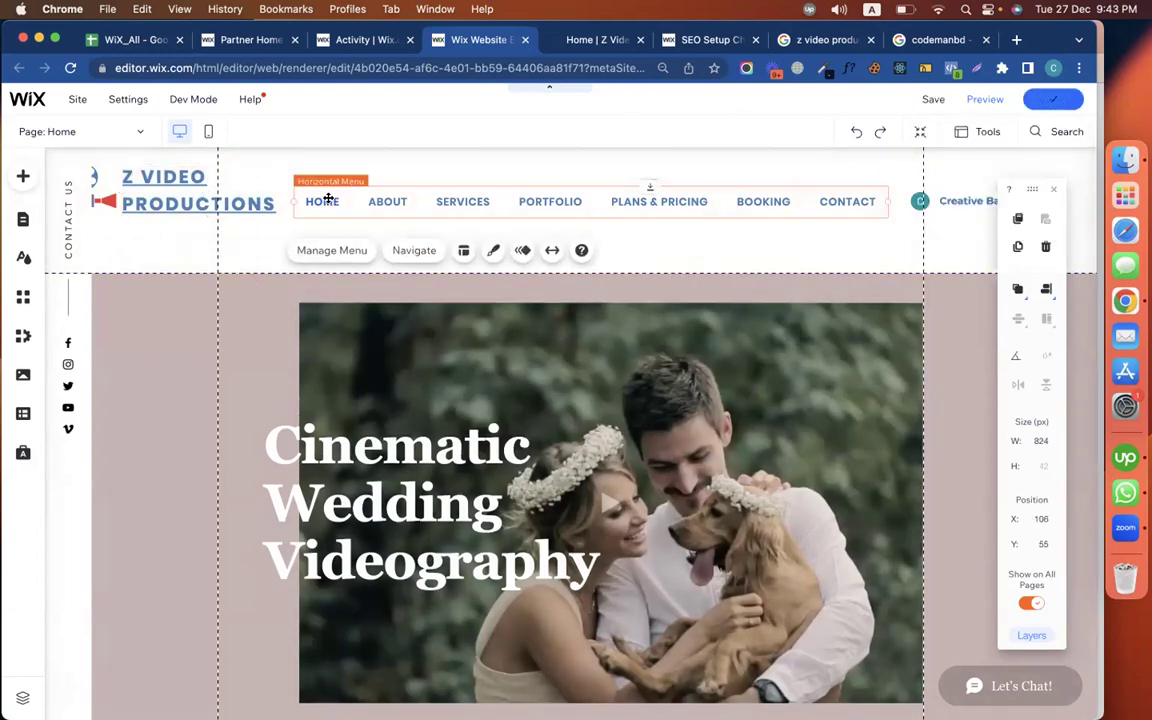
click(596, 40)
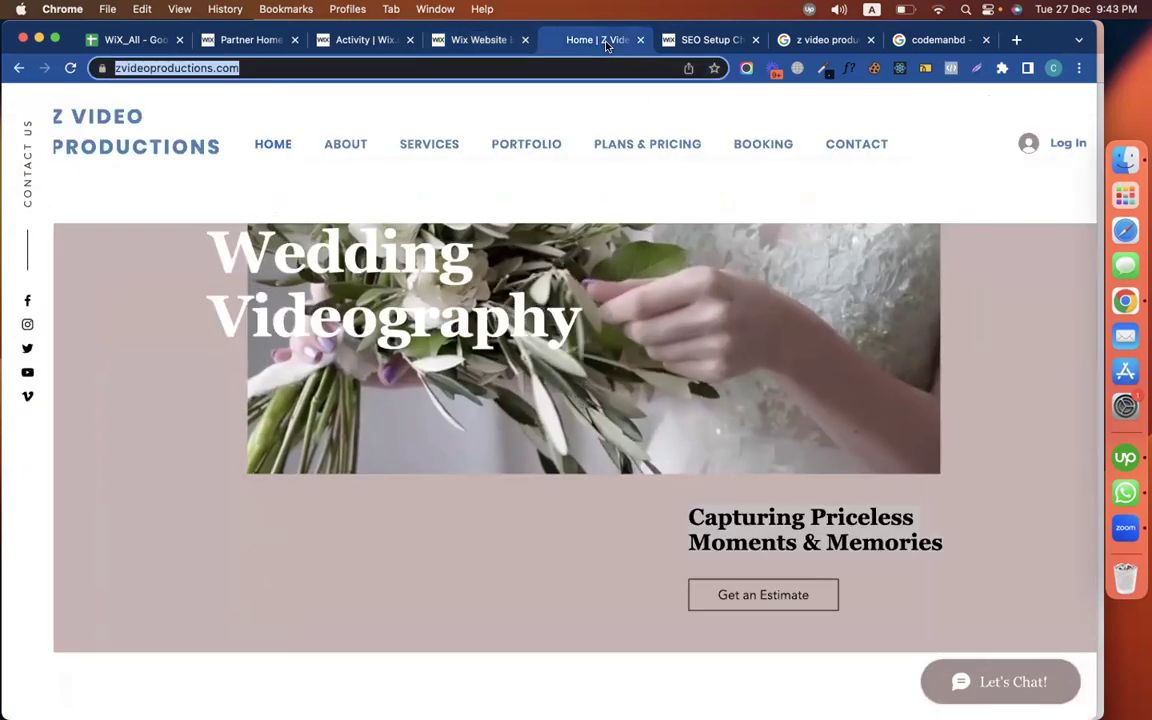
Refresh the 'Add links to your homepage' task until it shows complete, then glance at the Booking title task
click(673, 42)
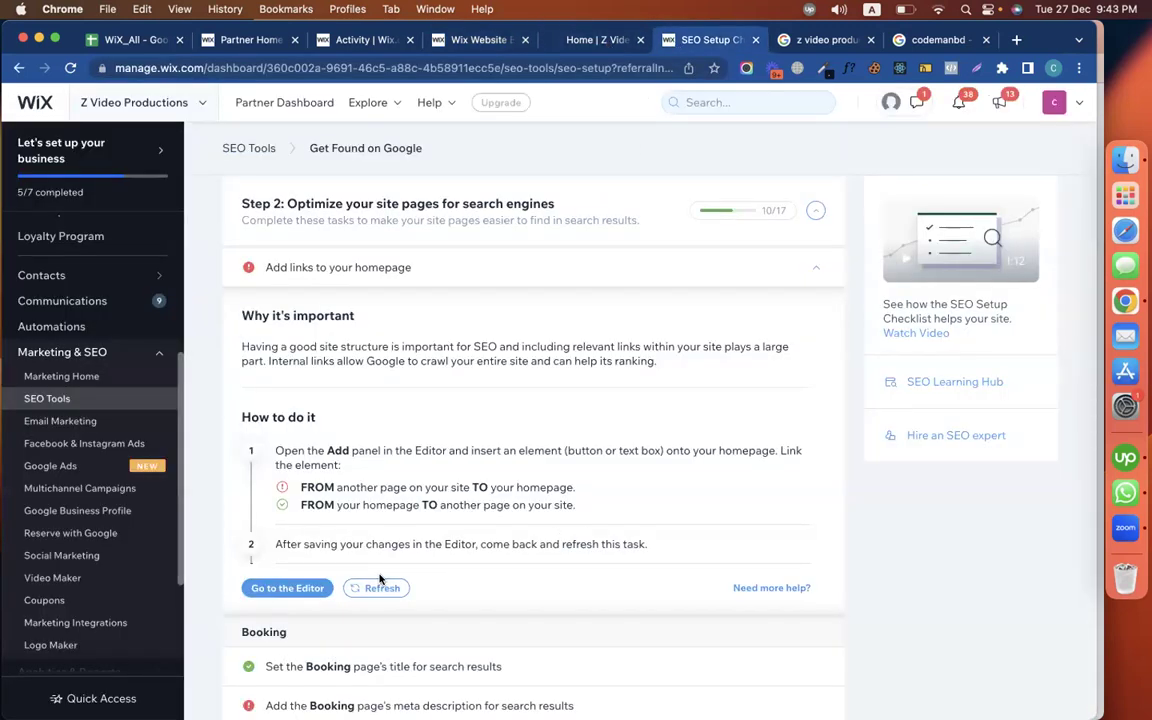
click(430, 40)
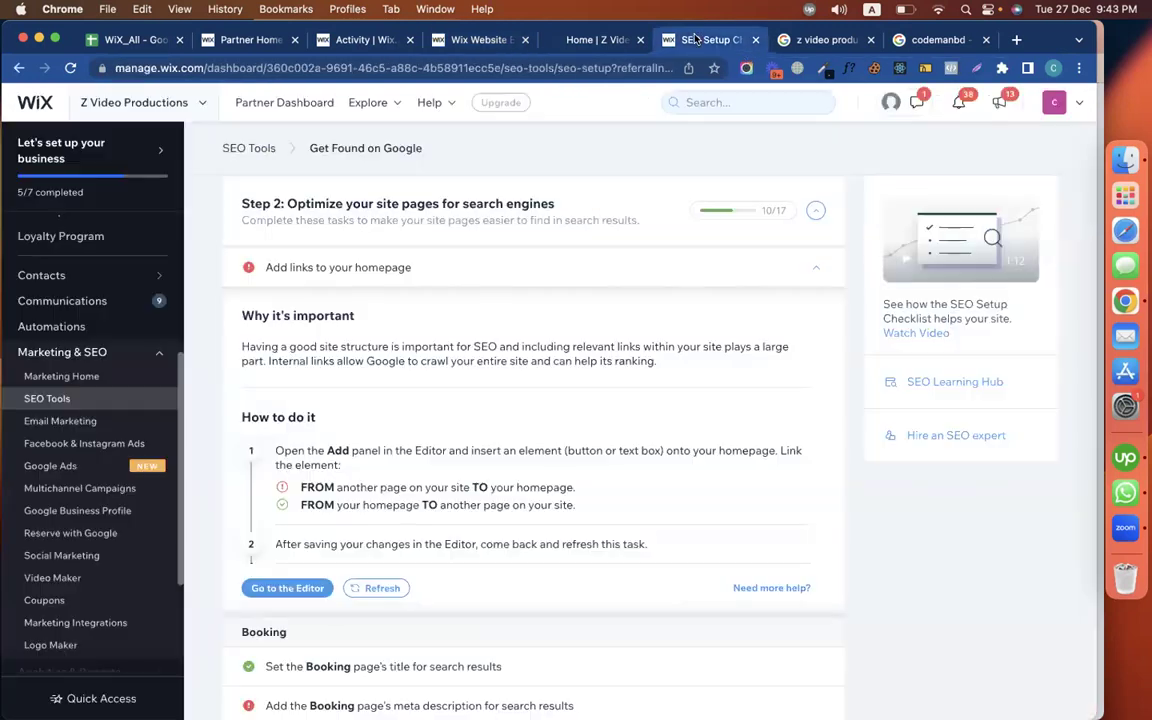
click(710, 40)
click(378, 588)
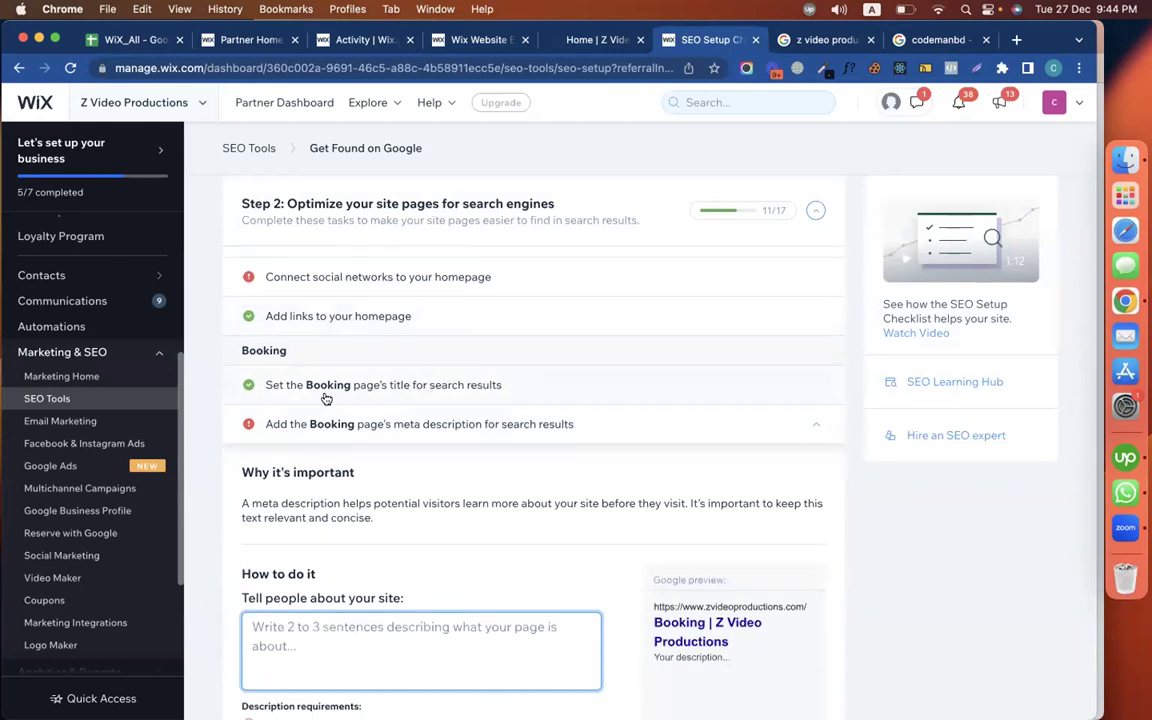
click(373, 387)
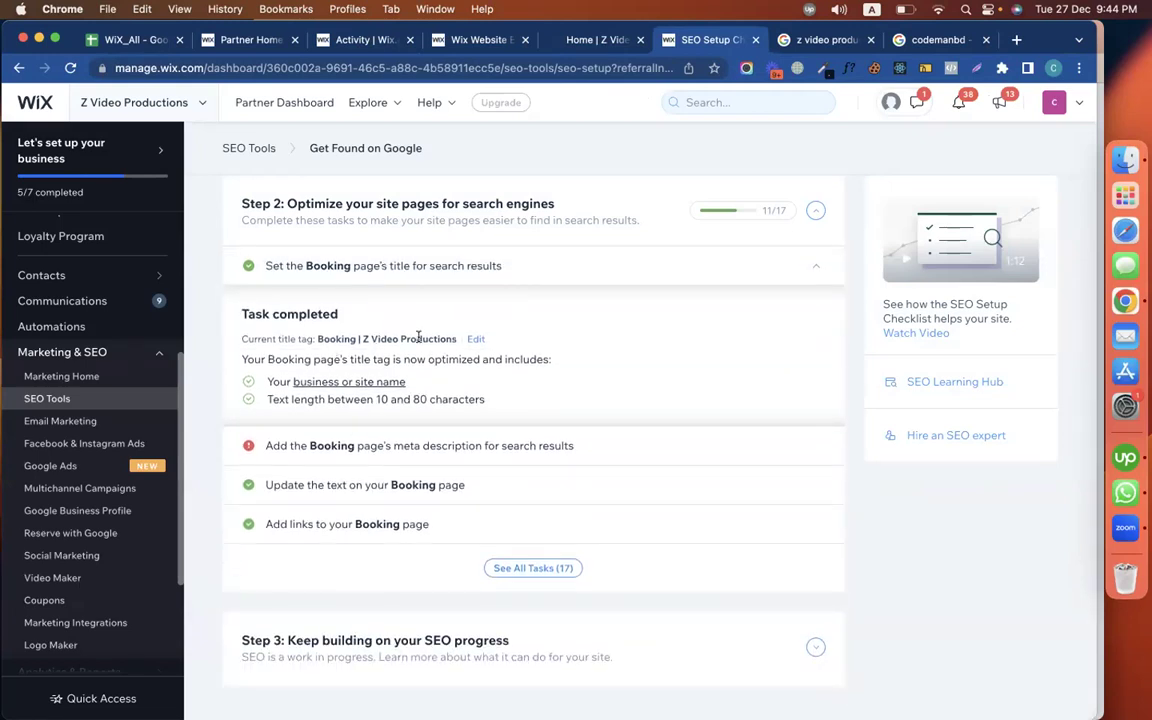
click(419, 266)
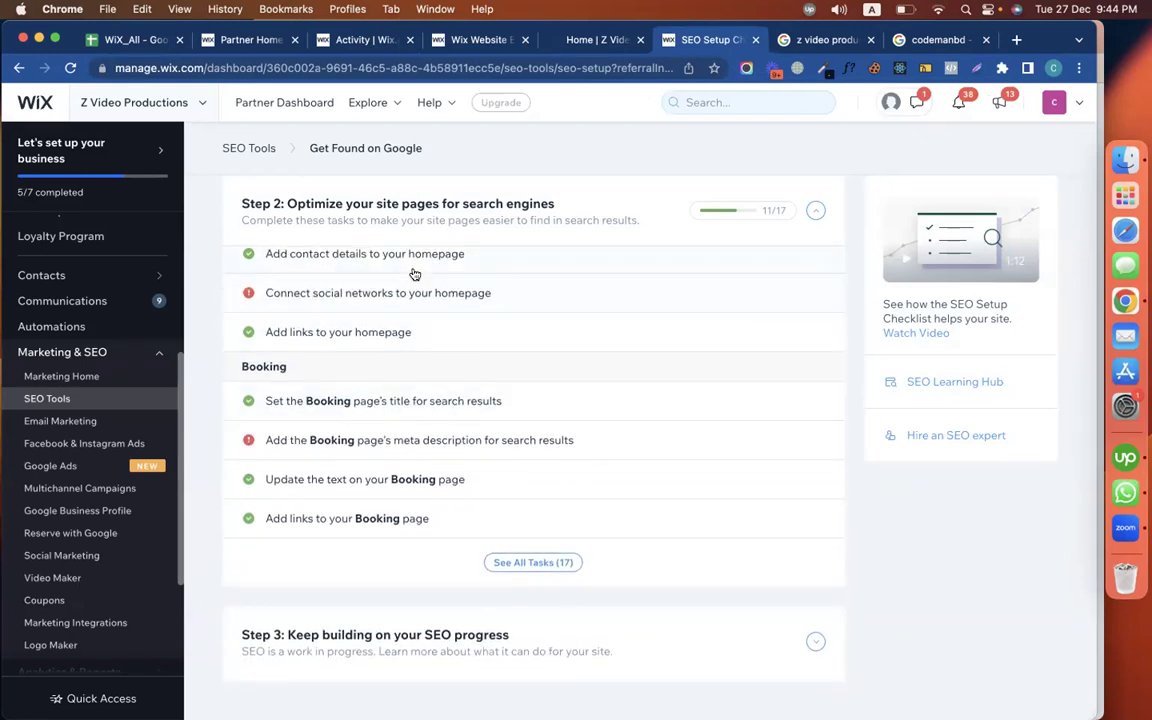
Apply the Booking meta description 'If you want to book z video productions you can appointment us in calendly.'
click(352, 441)
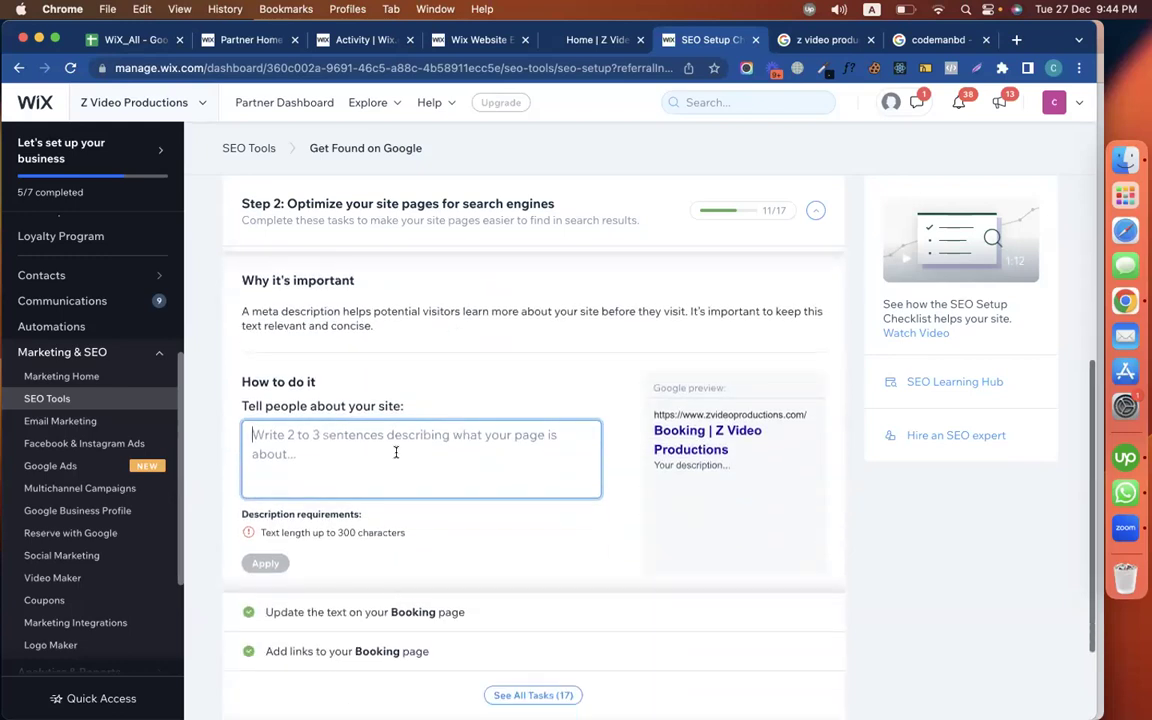
text(If you )
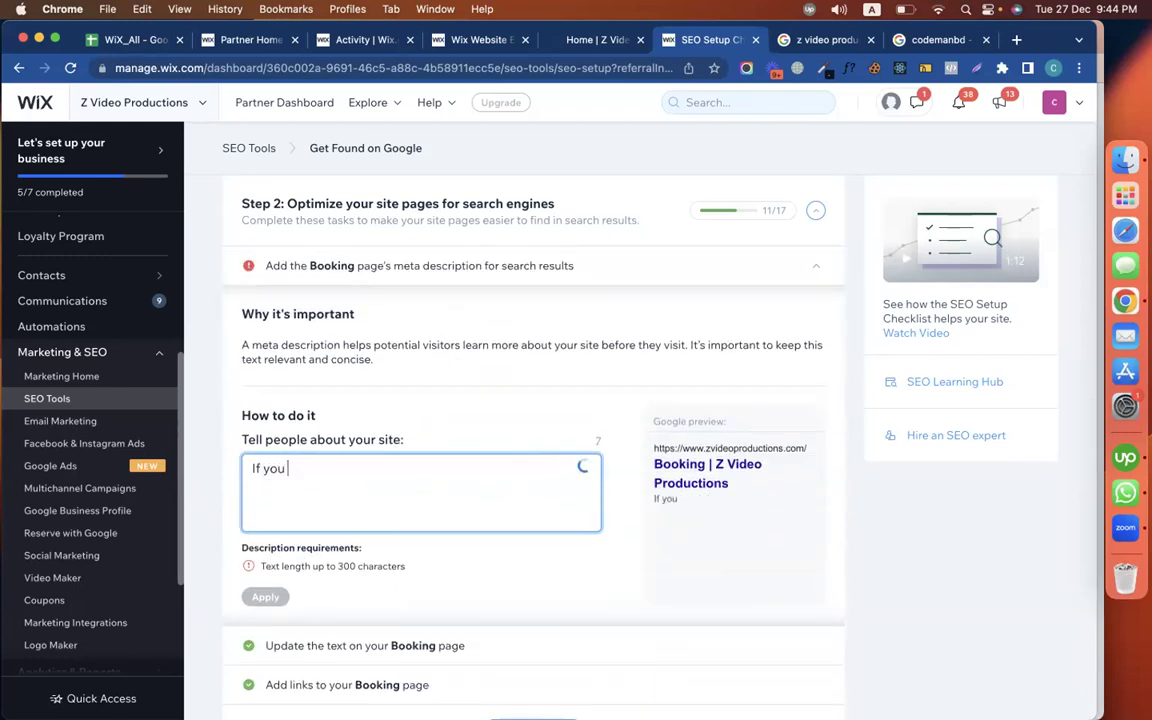
text(want to book)
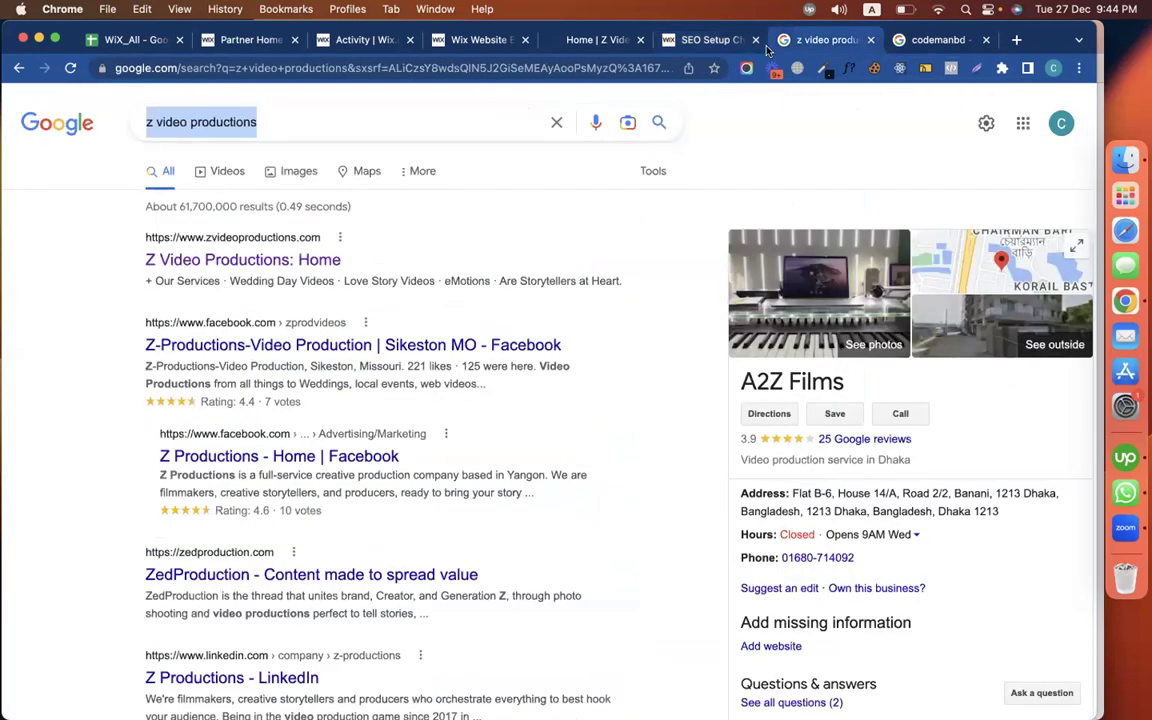
click(790, 42)
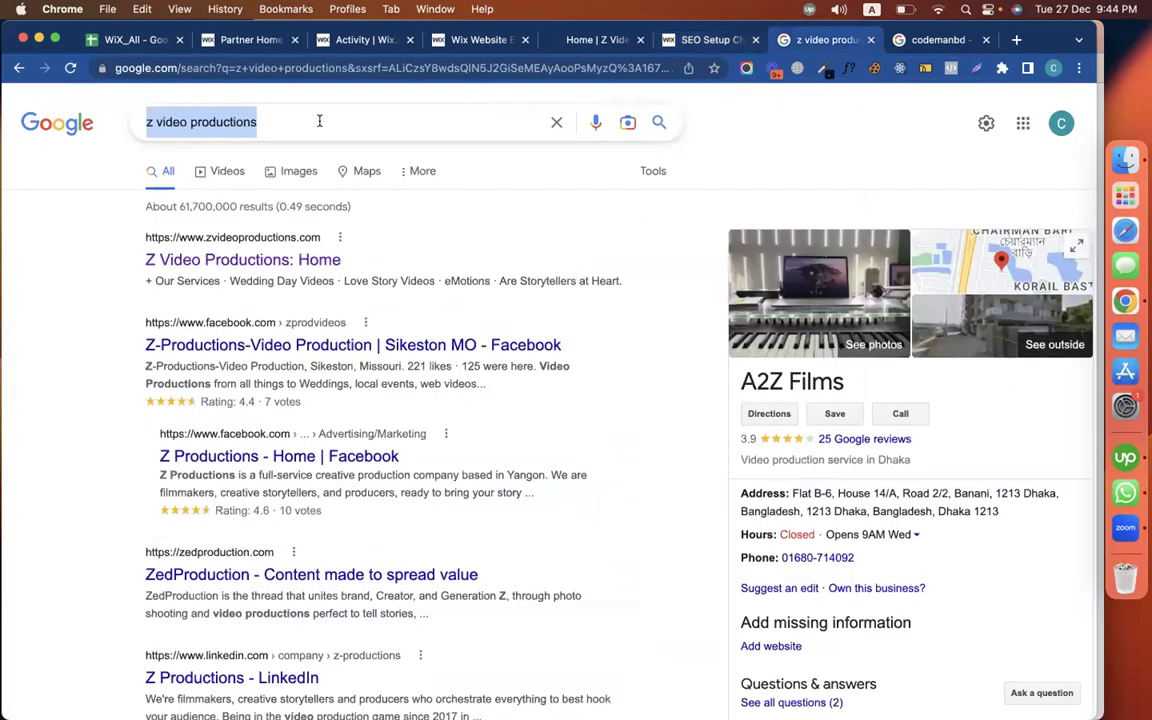
key(ctrl+shift+Tab)
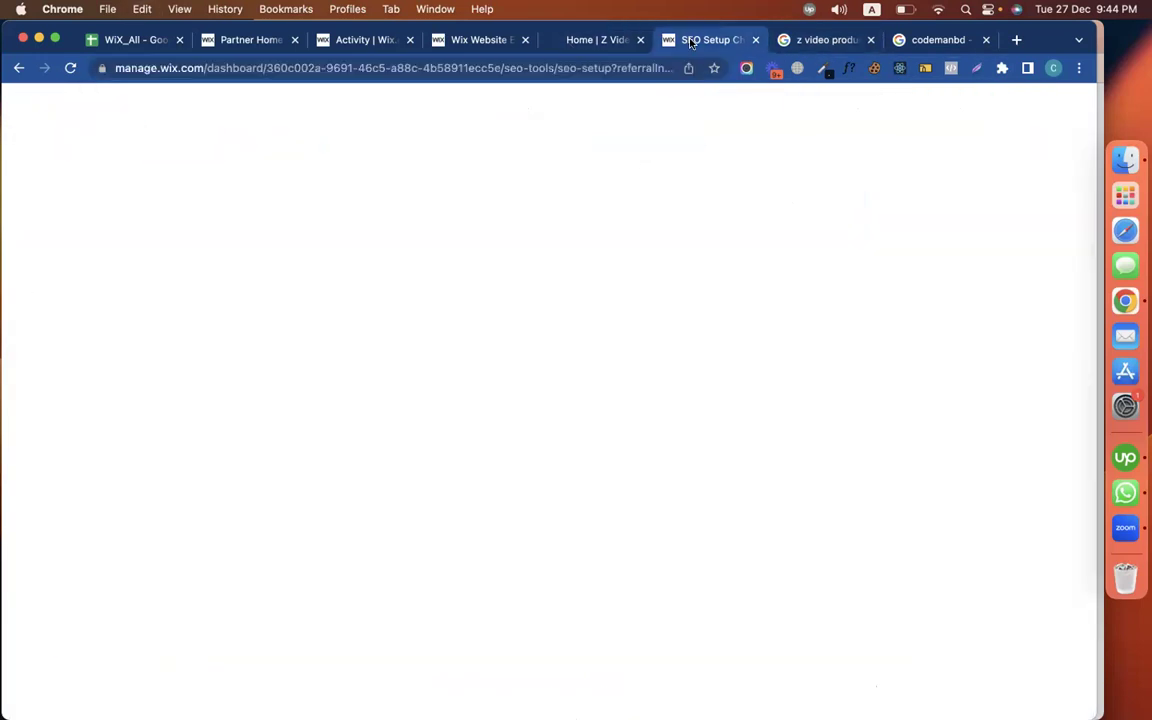
text(z video productions)
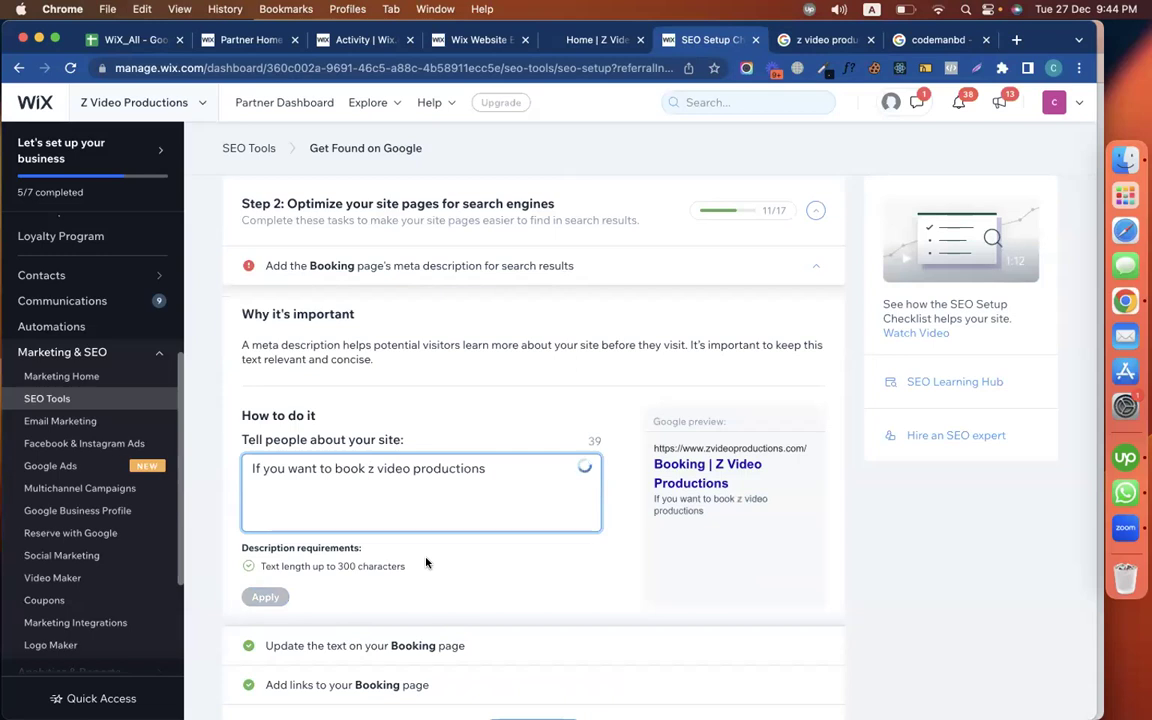
text(you can appointment us in calendly.)
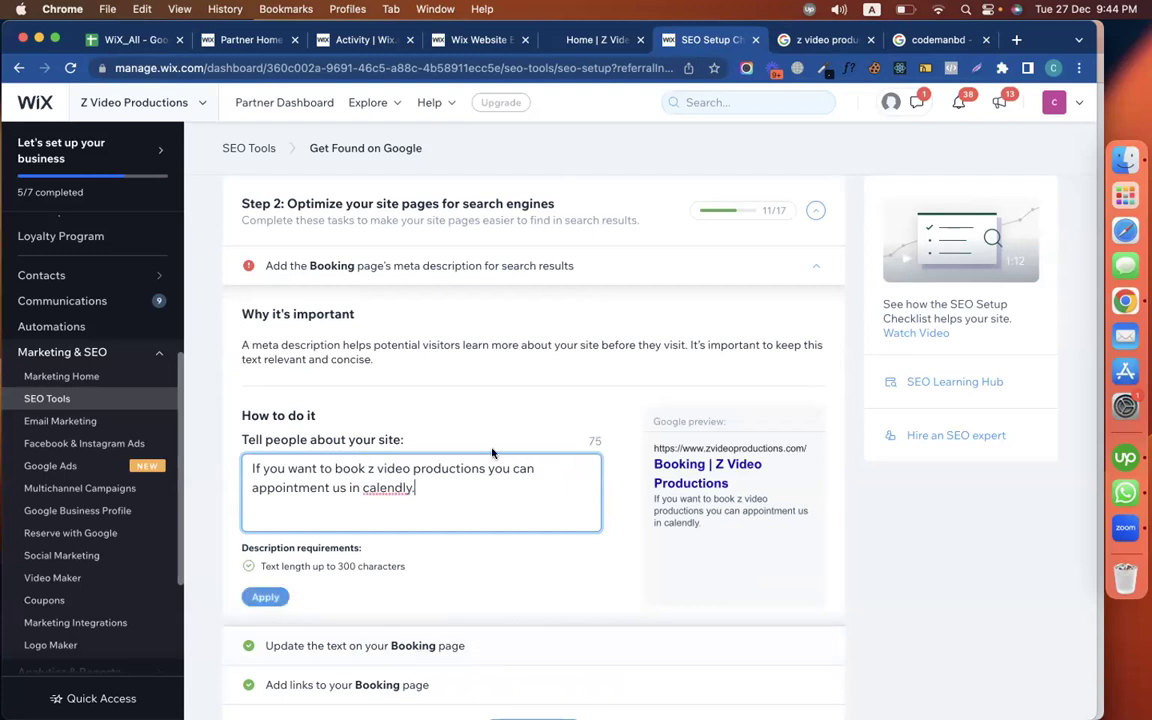
scroll(490, 450, down, 3)
scroll(477, 444, up, 1)
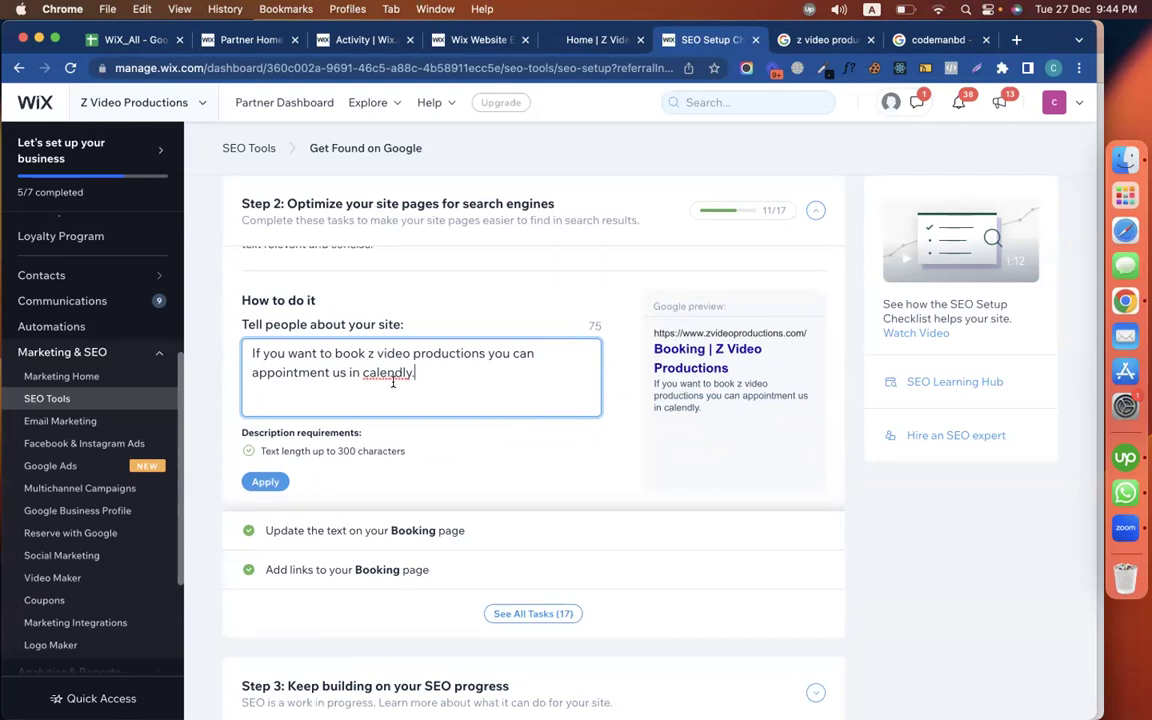
click(266, 487)
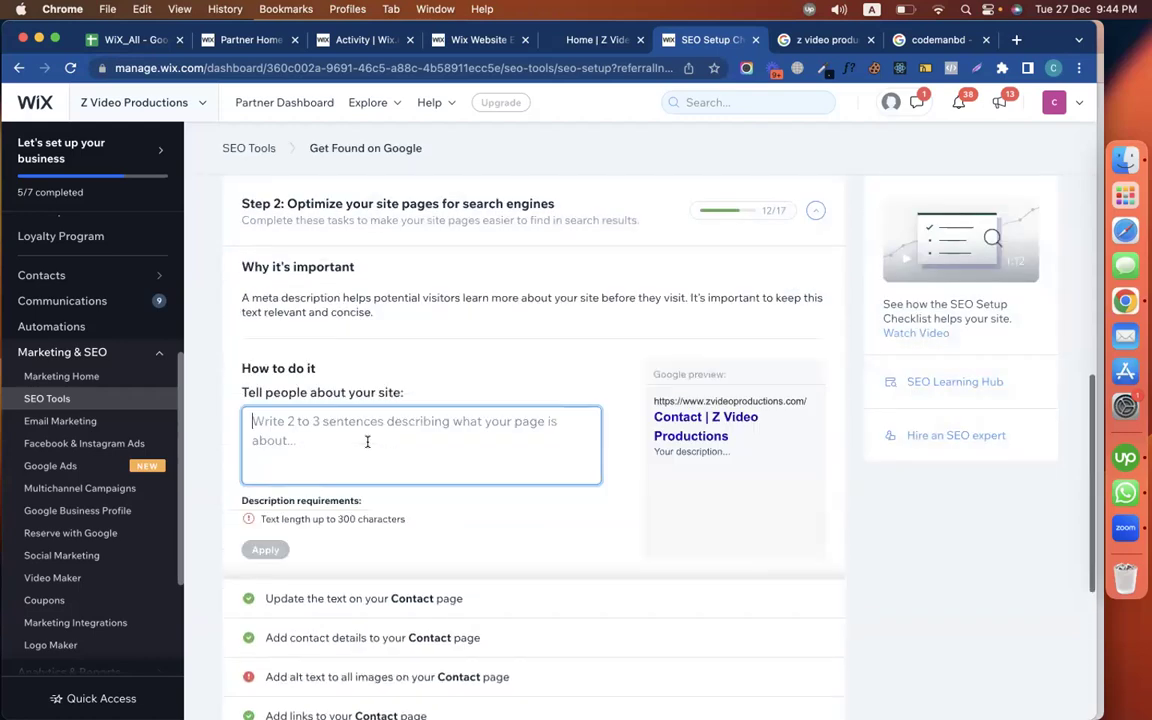
Copy the business e-mail address from the live site's Contact page
scroll(603, 505, up, 2)
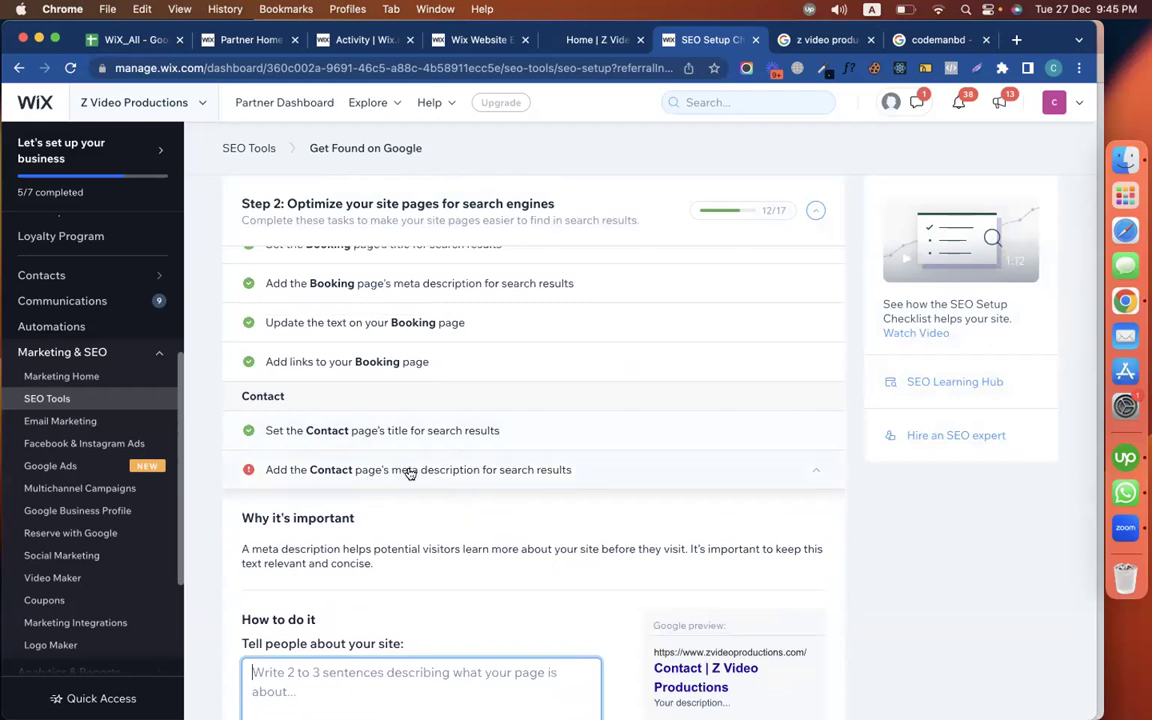
scroll(408, 475, down, 5)
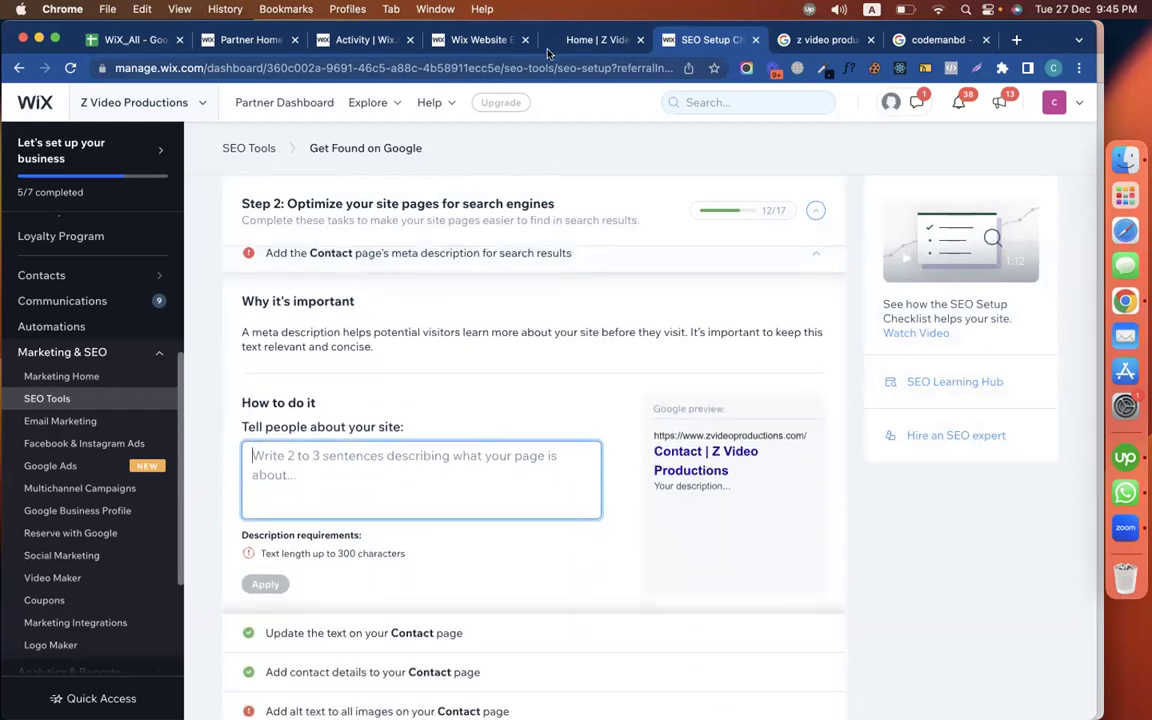
click(556, 40)
scroll(419, 463, down, 10)
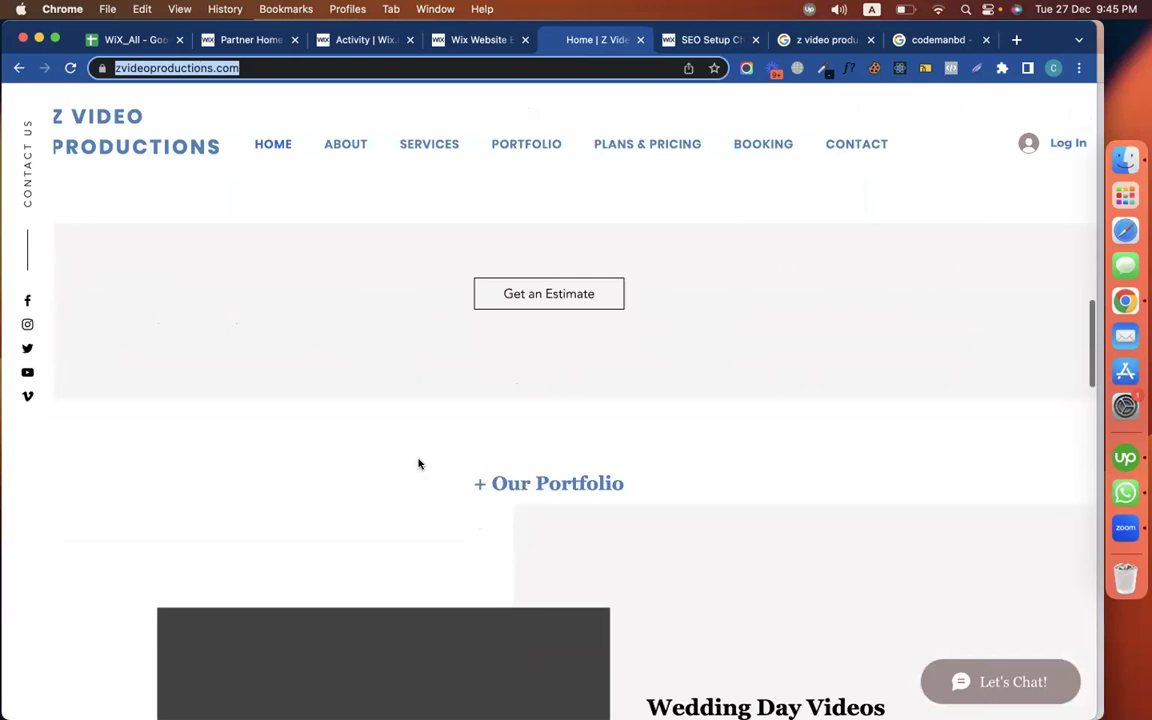
scroll(419, 463, down, 3)
scroll(419, 463, up, 3)
click(843, 146)
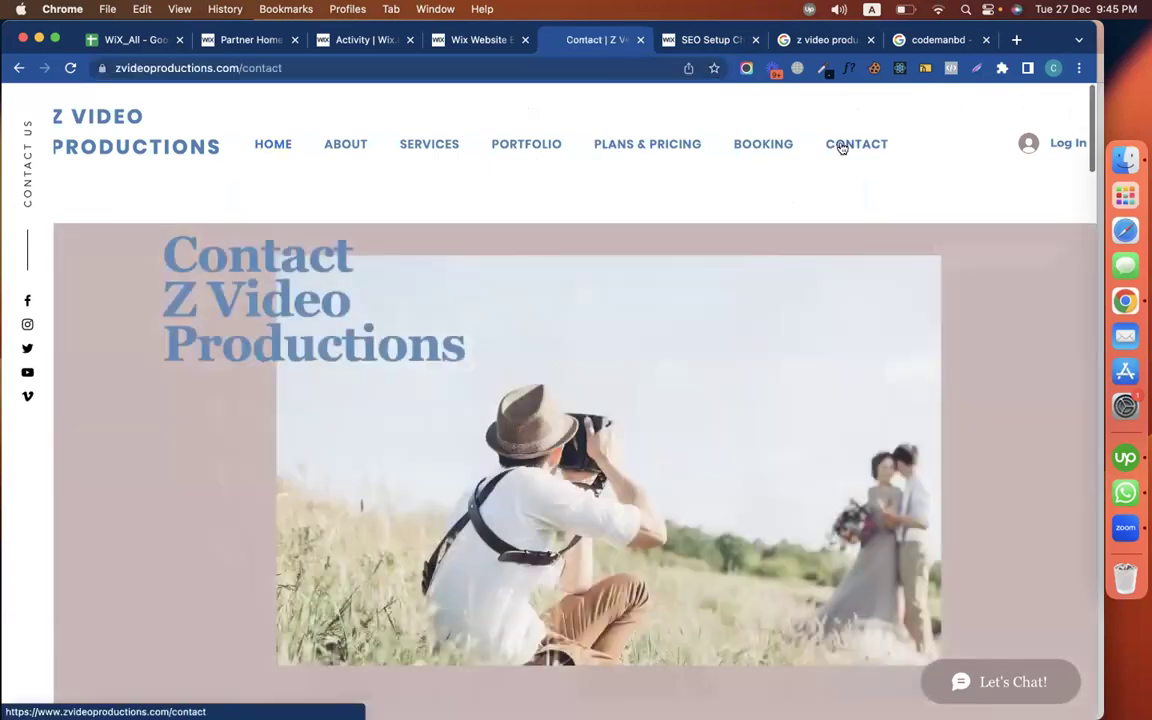
scroll(530, 391, down, 5)
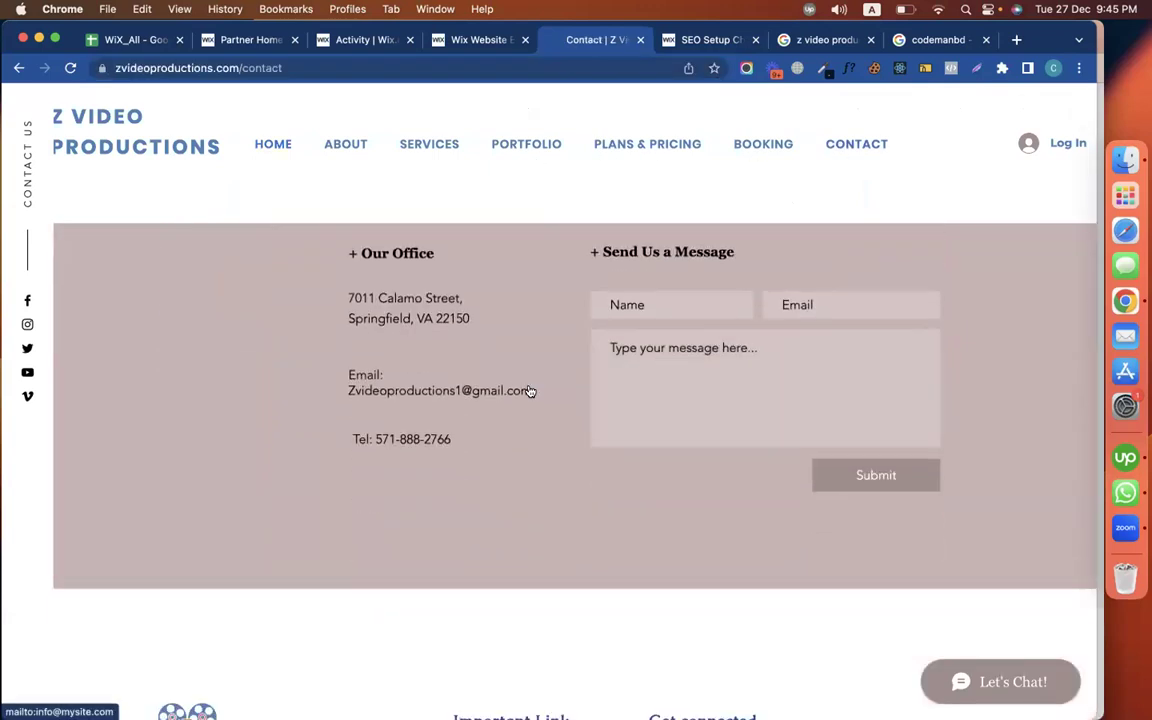
drag(530, 391, 350, 391)
key(super+c)
Apply the Contact meta description 'Email Z Video Productions here:' followed by the copied e-mail
click(712, 40)
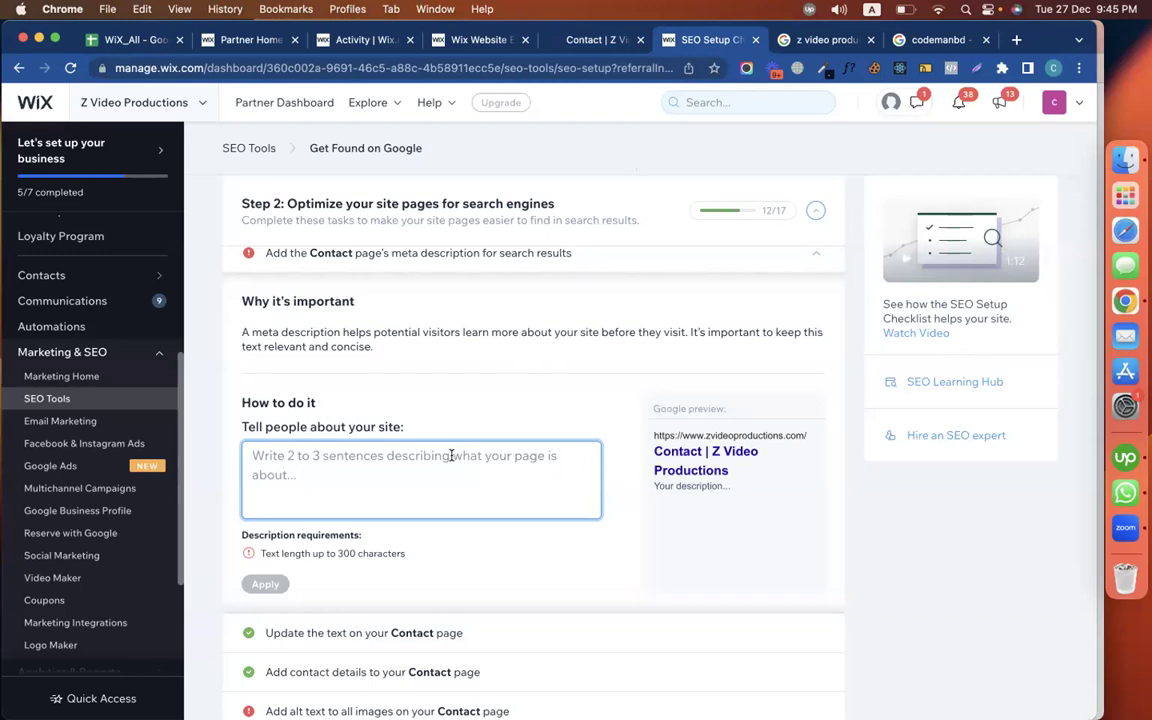
text(Email)
key(super+v)
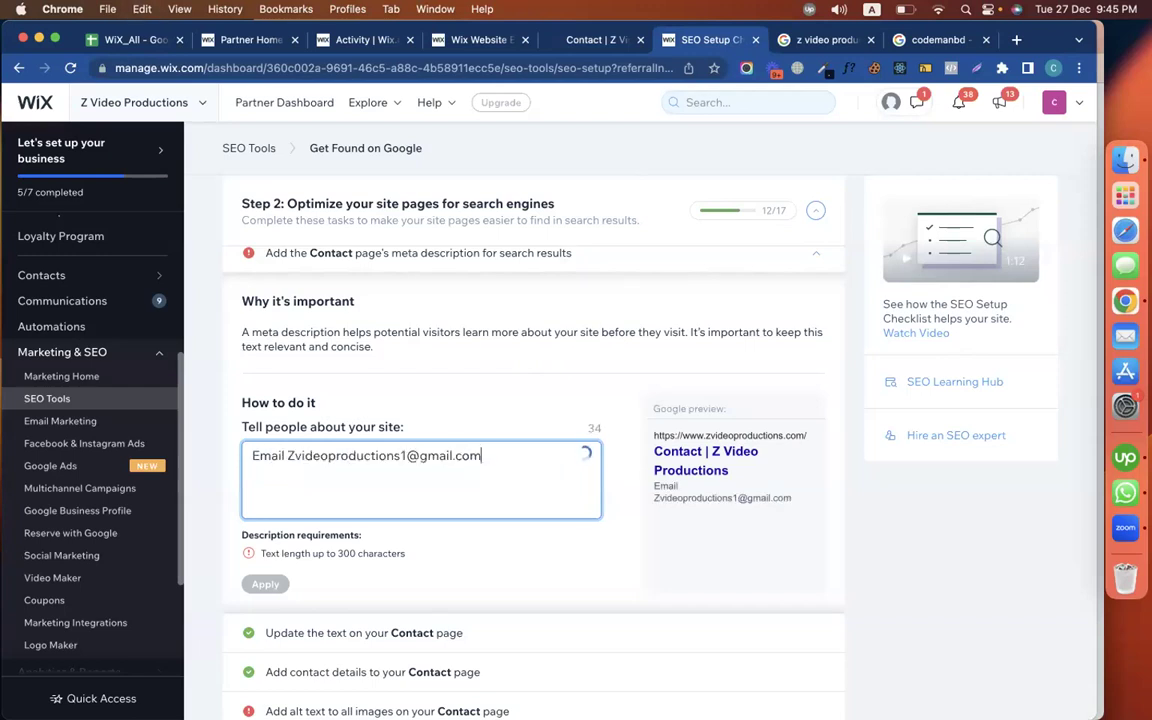
drag(744, 472, 712, 451)
key(super+c)
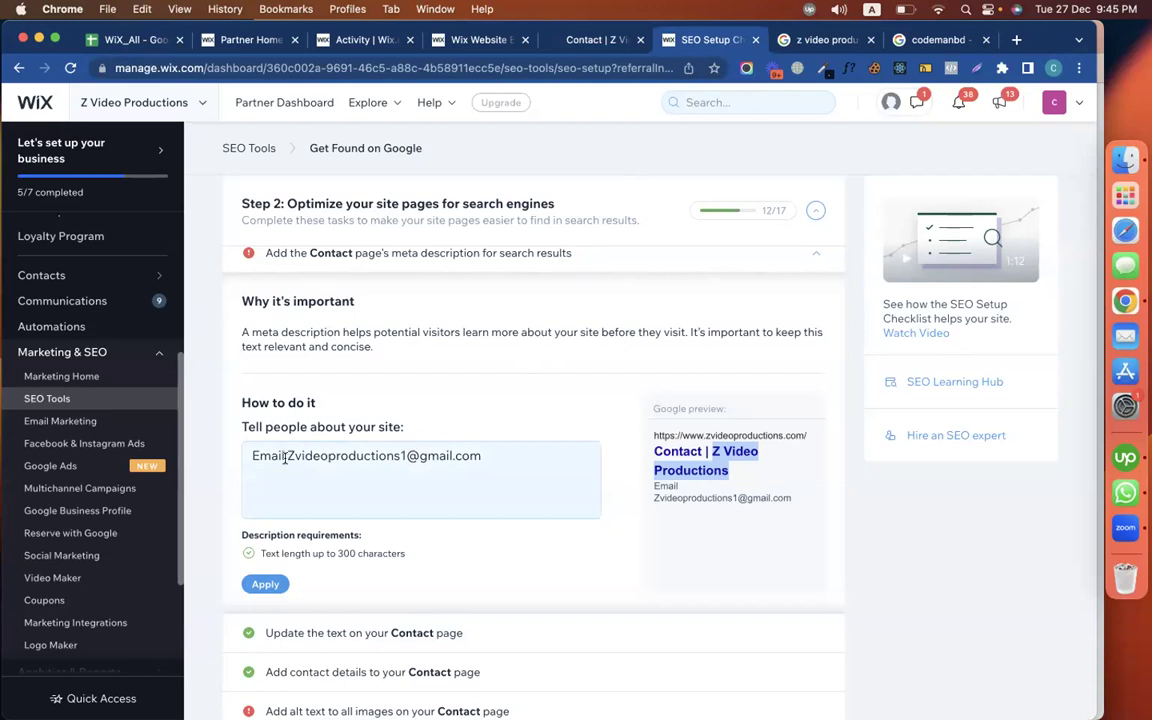
click(285, 457)
key(super+v)
text(here:)
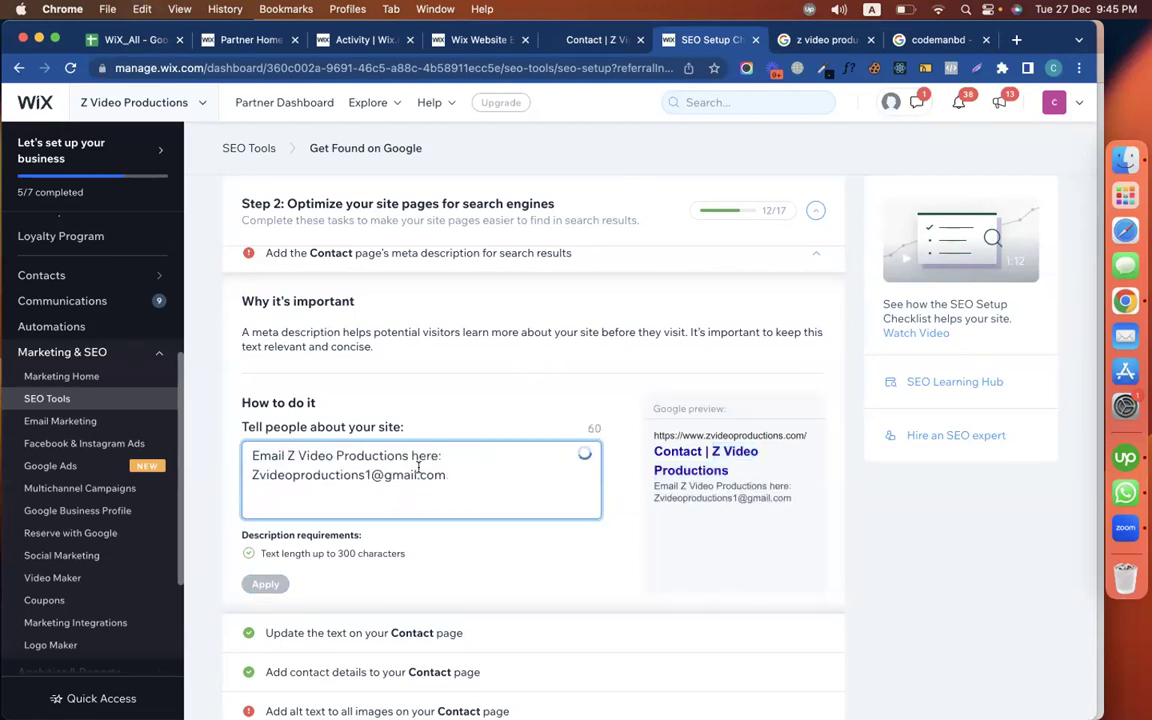
click(469, 474)
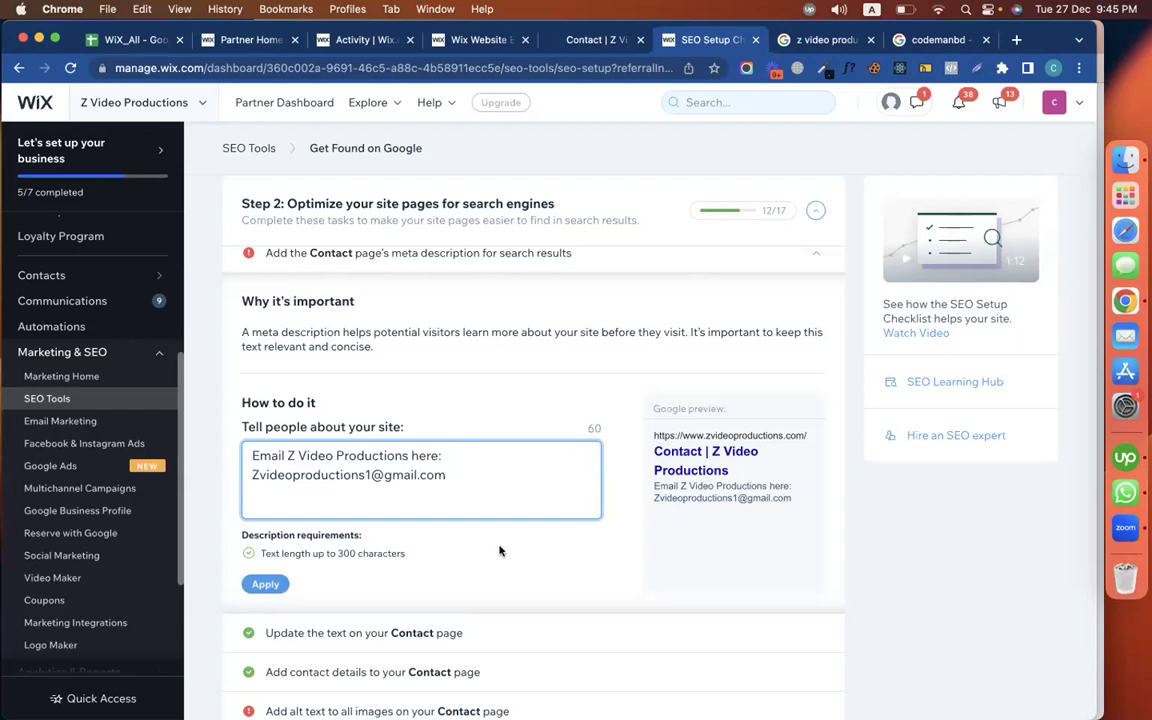
scroll(500, 551, down, 2)
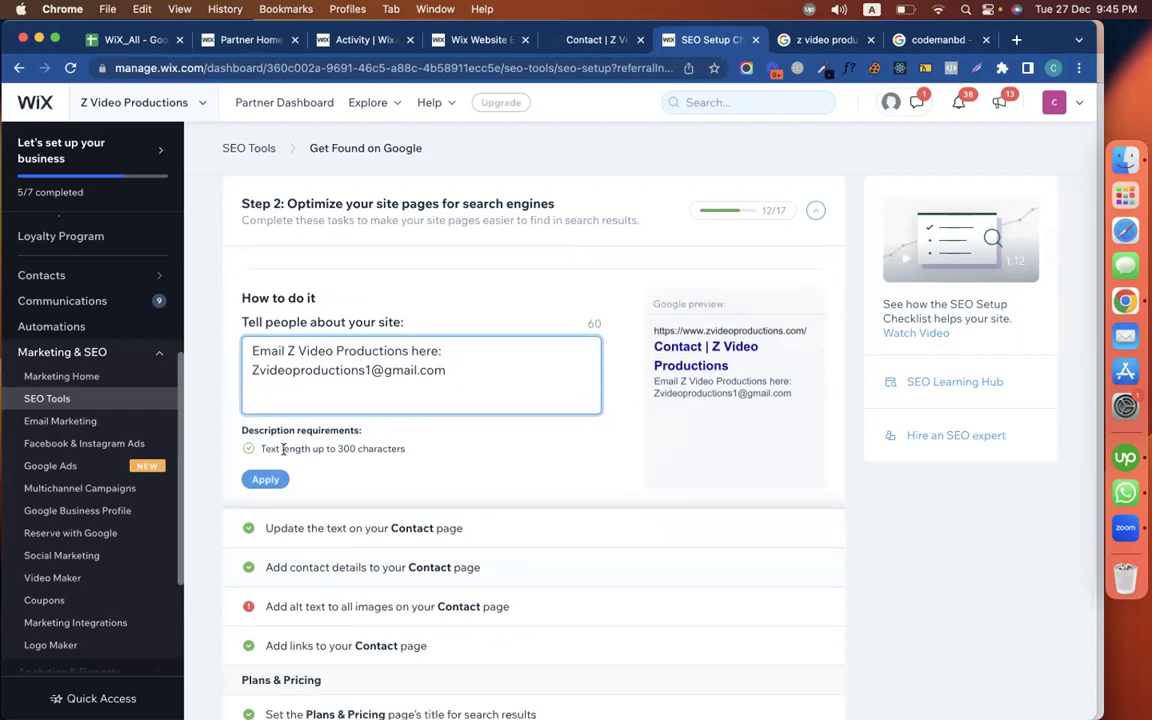
click(263, 478)
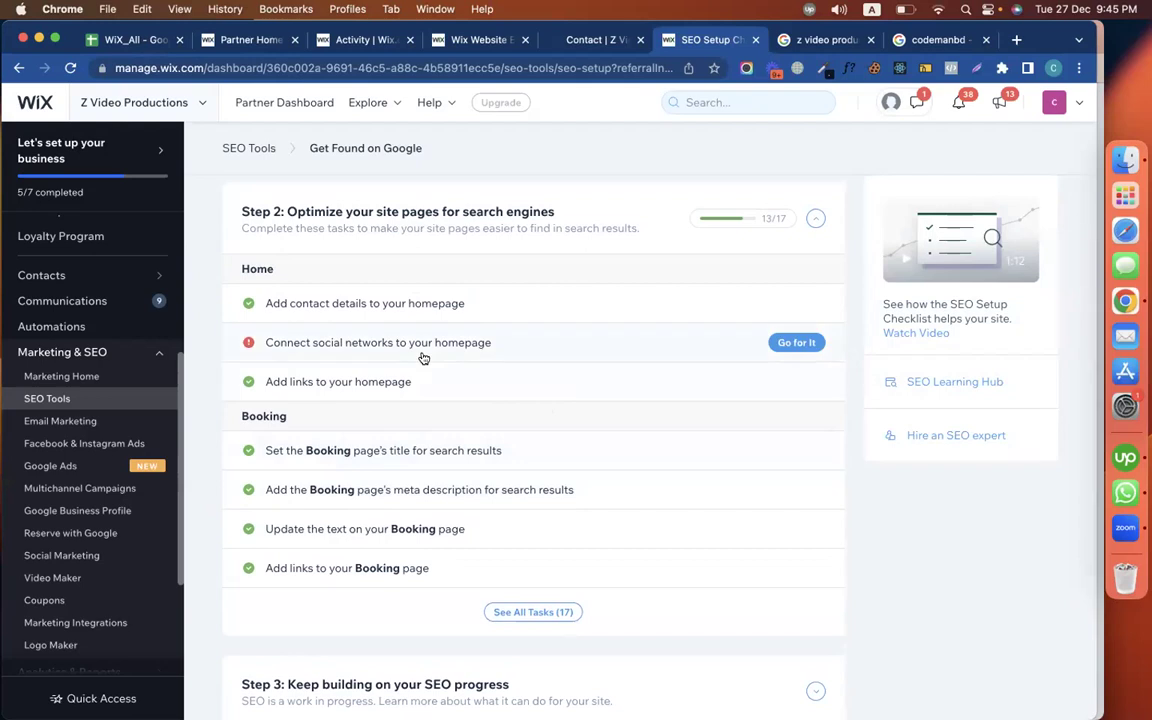
Show all Step 2 tasks and expand 'Add alt text to all images on your Contact page'
click(545, 40)
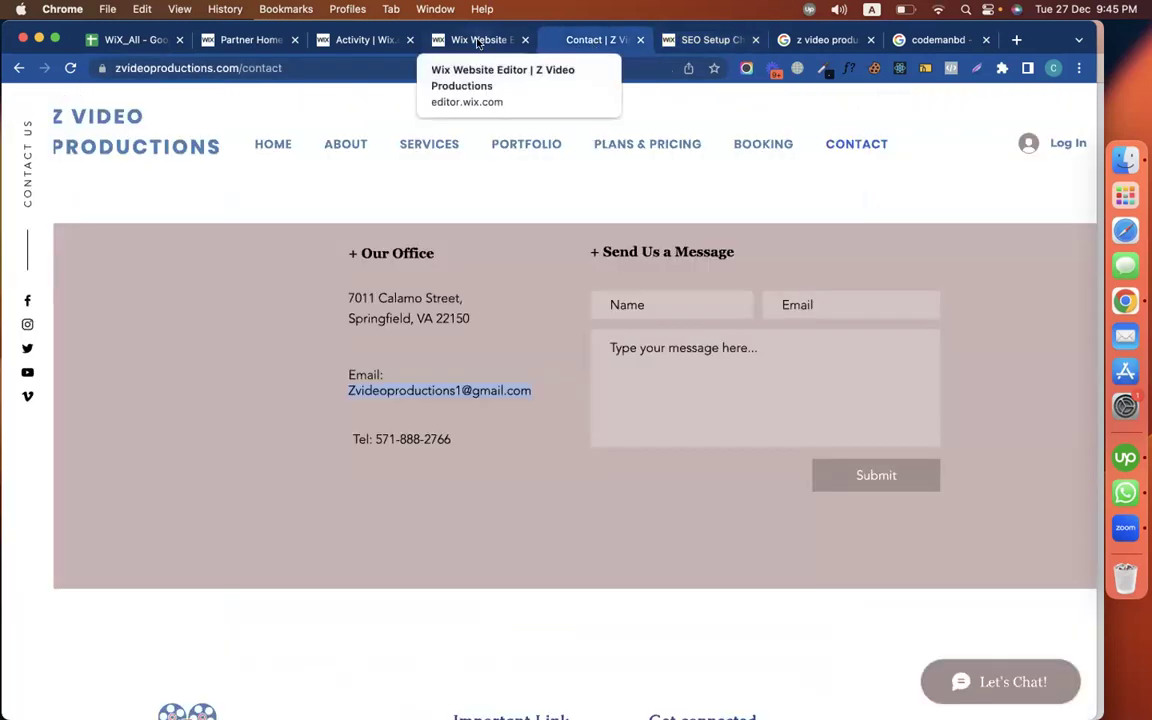
click(705, 40)
scroll(428, 312, up, 3)
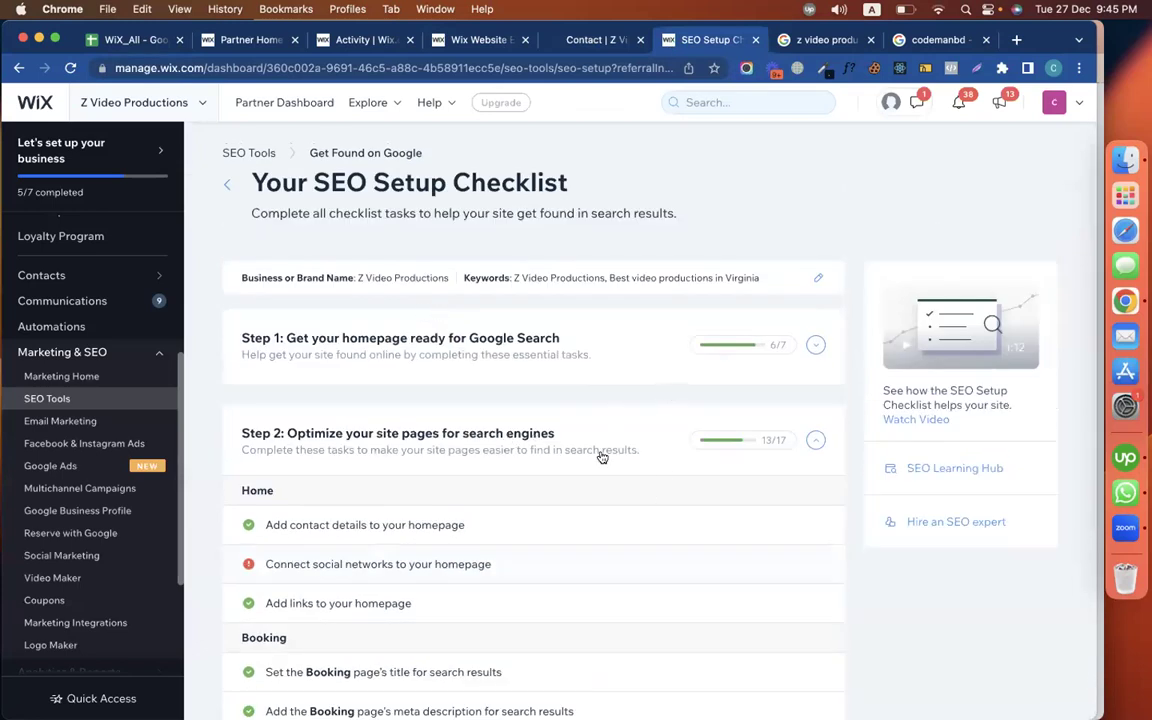
scroll(519, 535, down, 5)
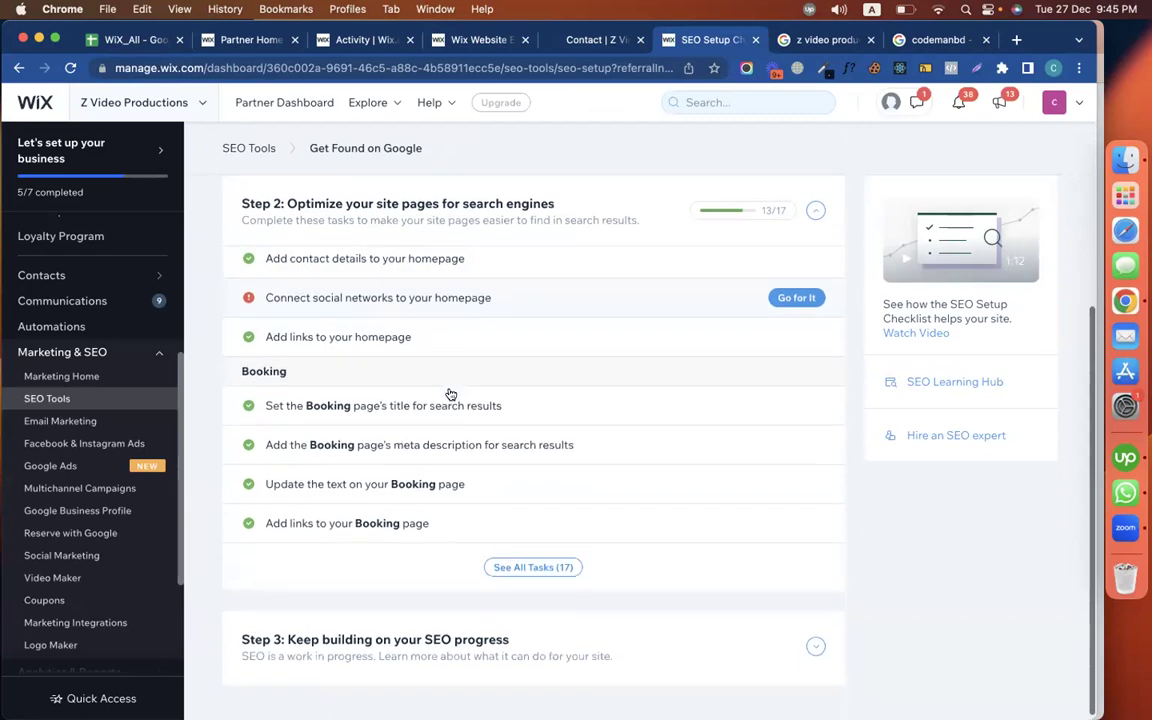
click(532, 567)
scroll(674, 528, down, 5)
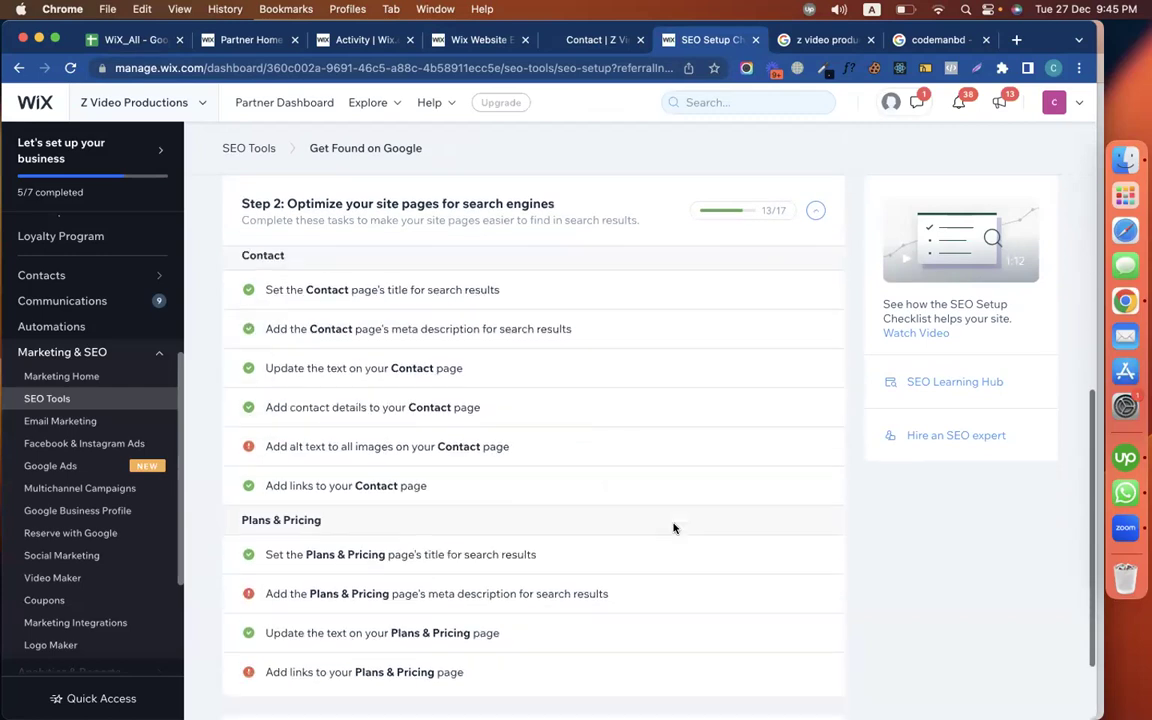
click(442, 447)
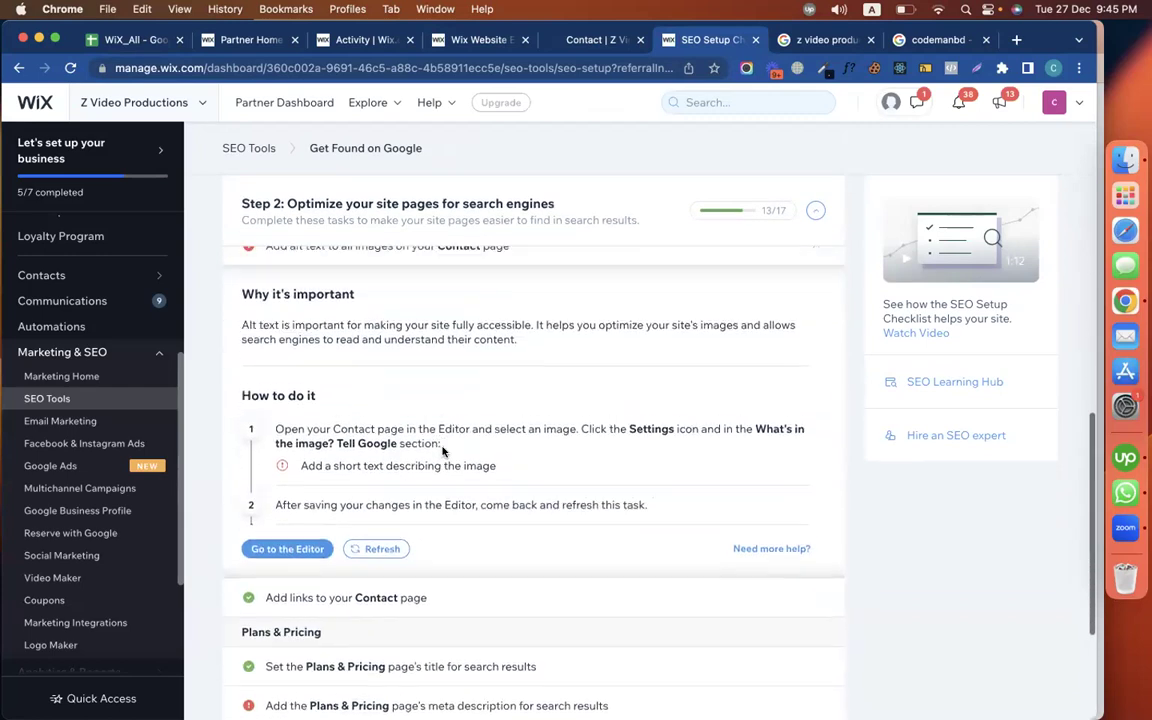
scroll(442, 452, up, 2)
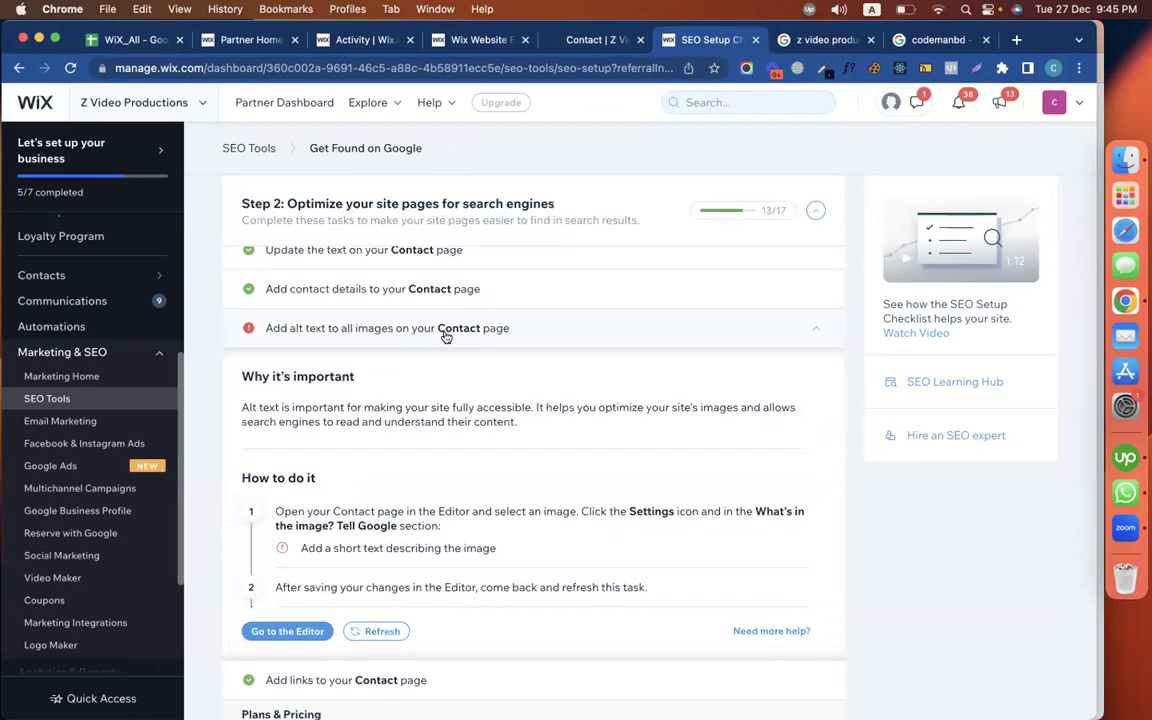
click(457, 42)
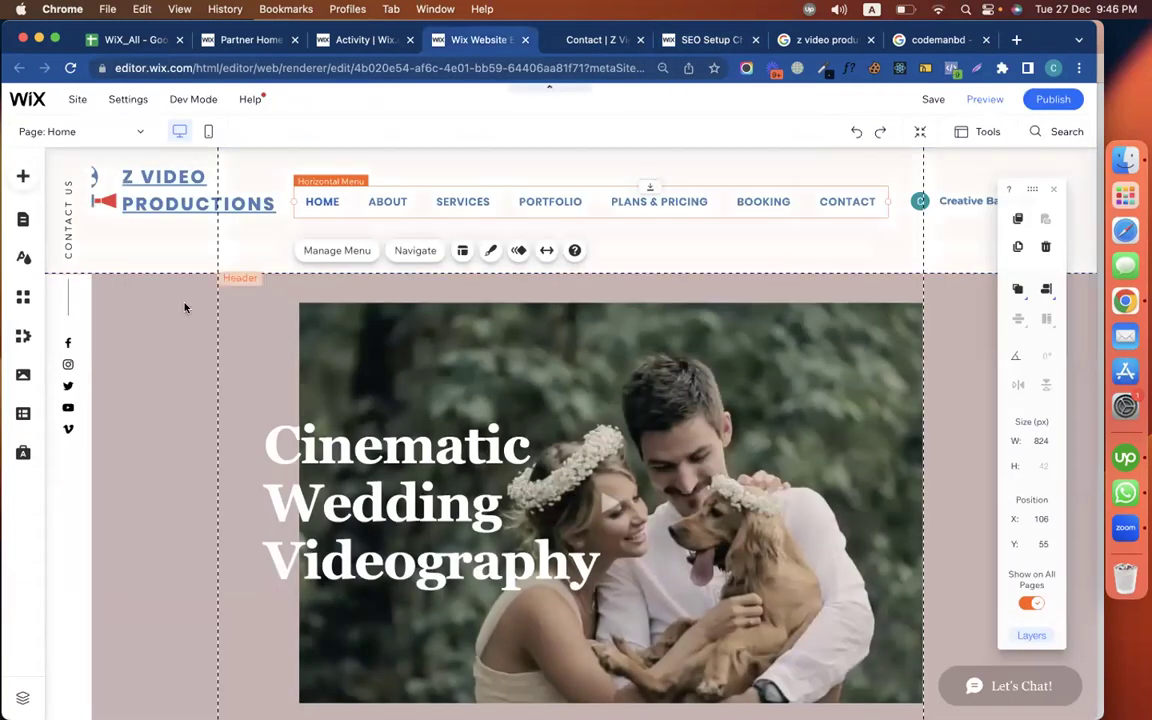
Reload the editor and open the Contact page for editing
click(25, 218)
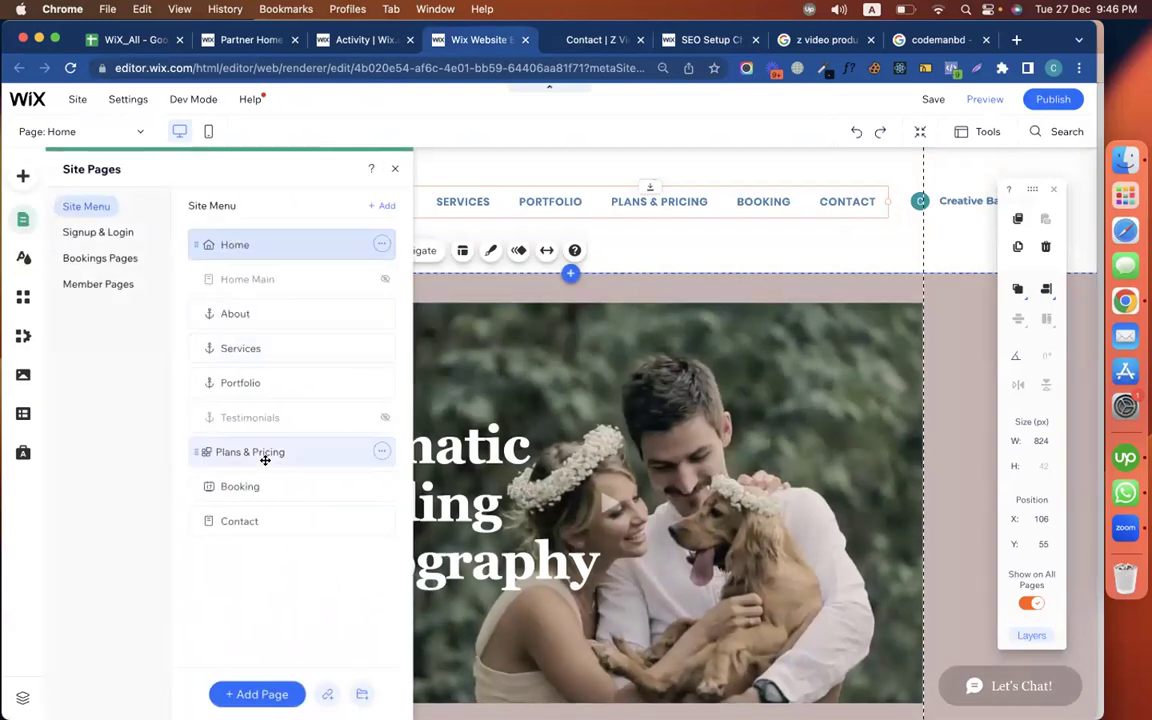
click(269, 522)
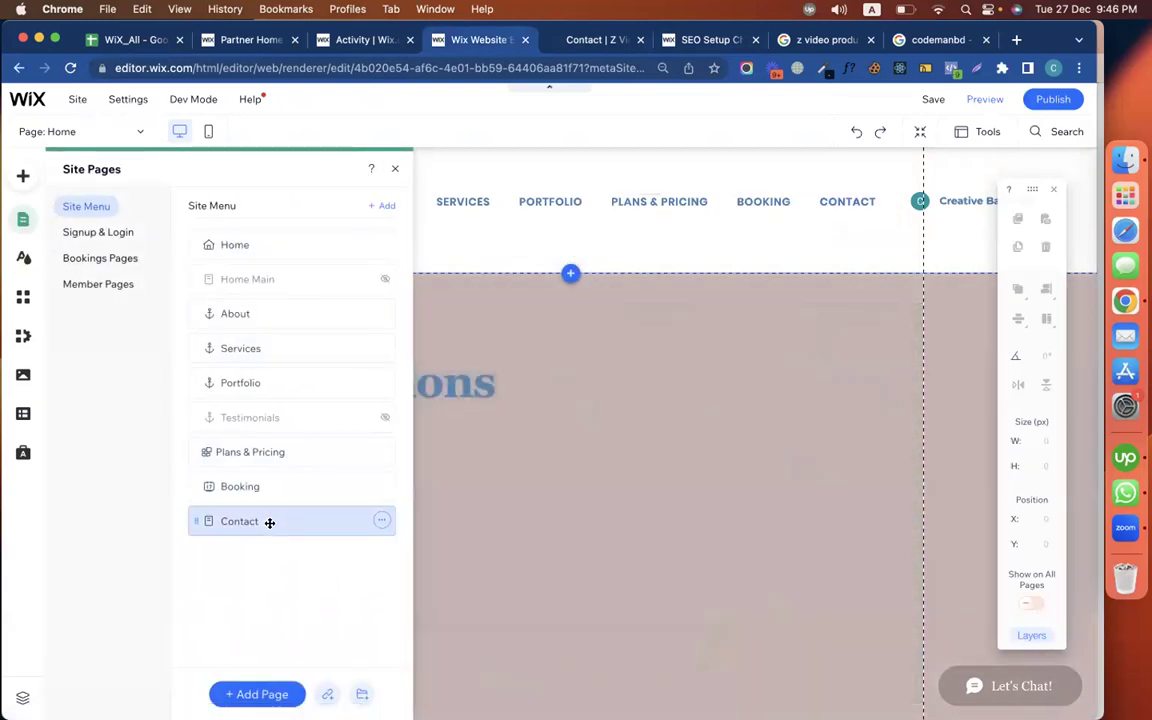
click(882, 43)
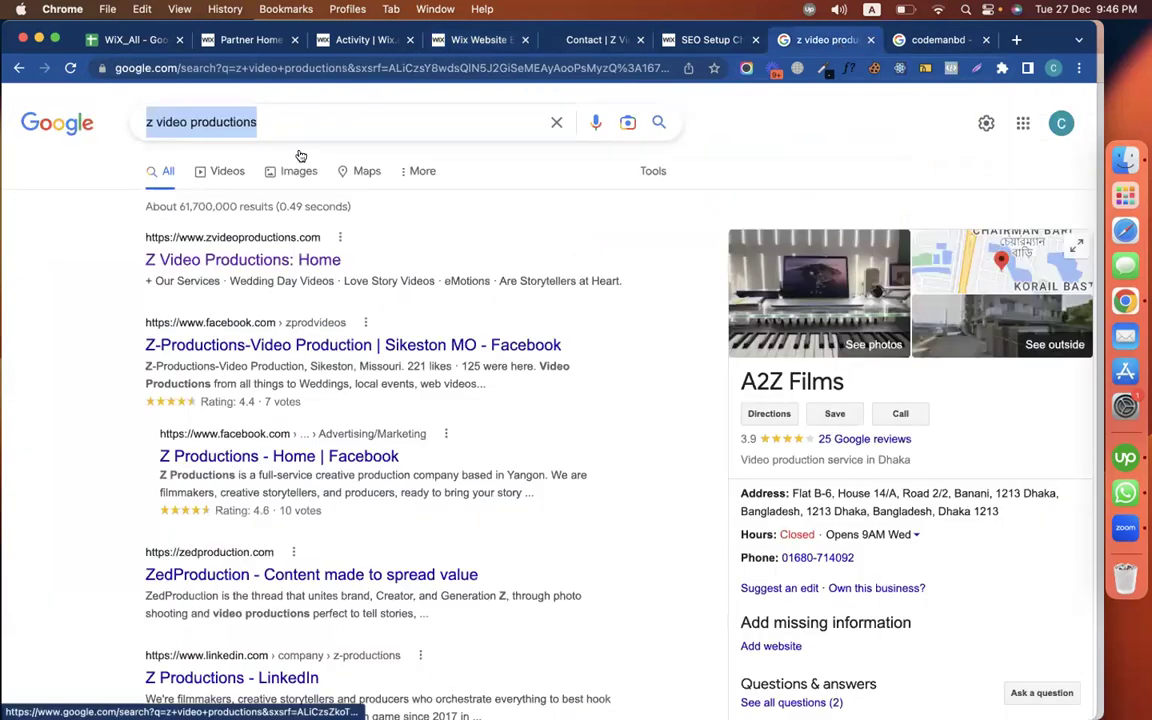
click(376, 40)
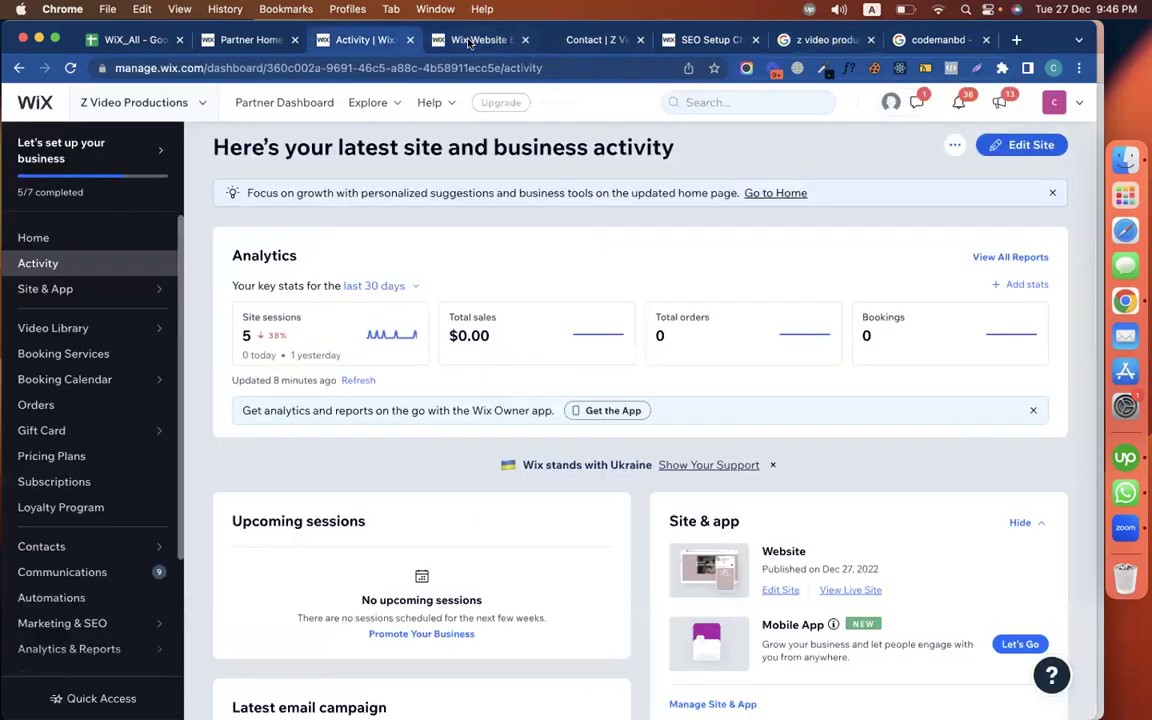
click(469, 41)
click(692, 457)
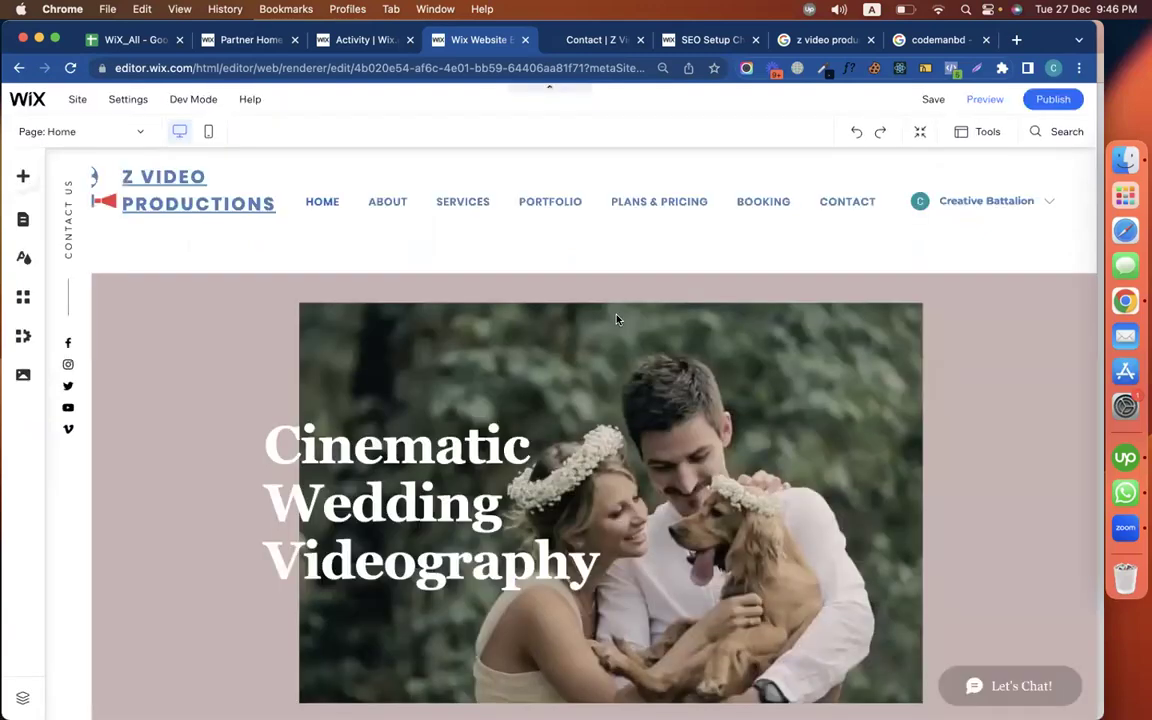
click(23, 219)
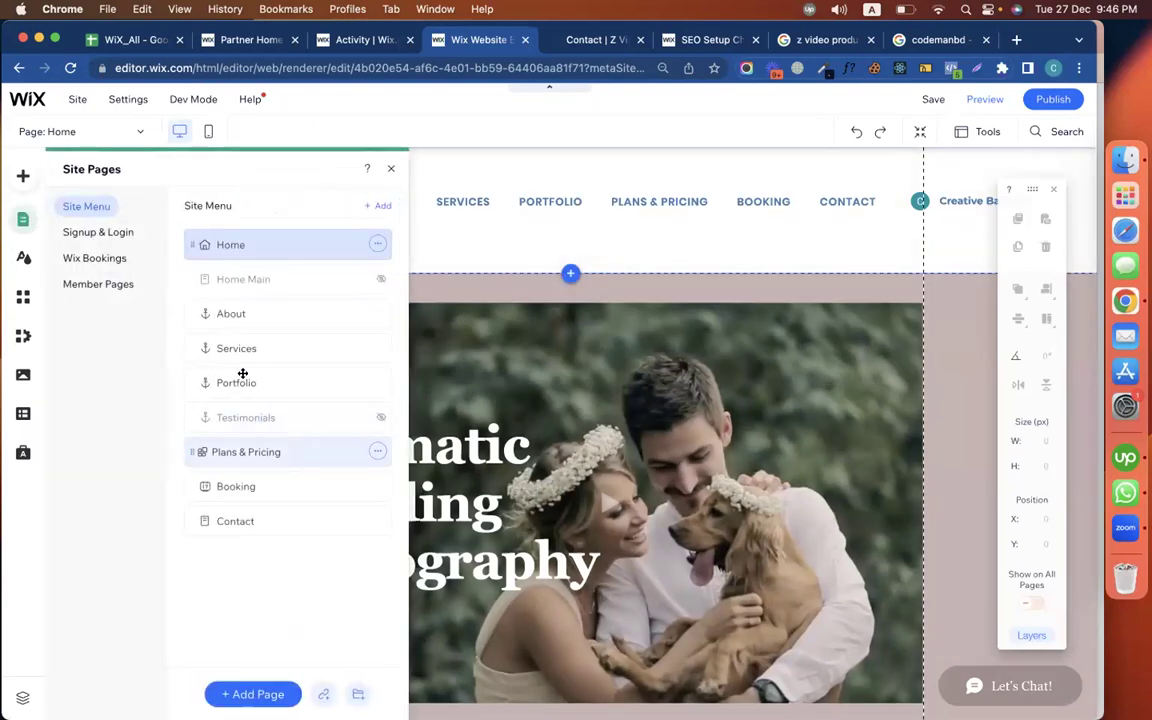
click(237, 512)
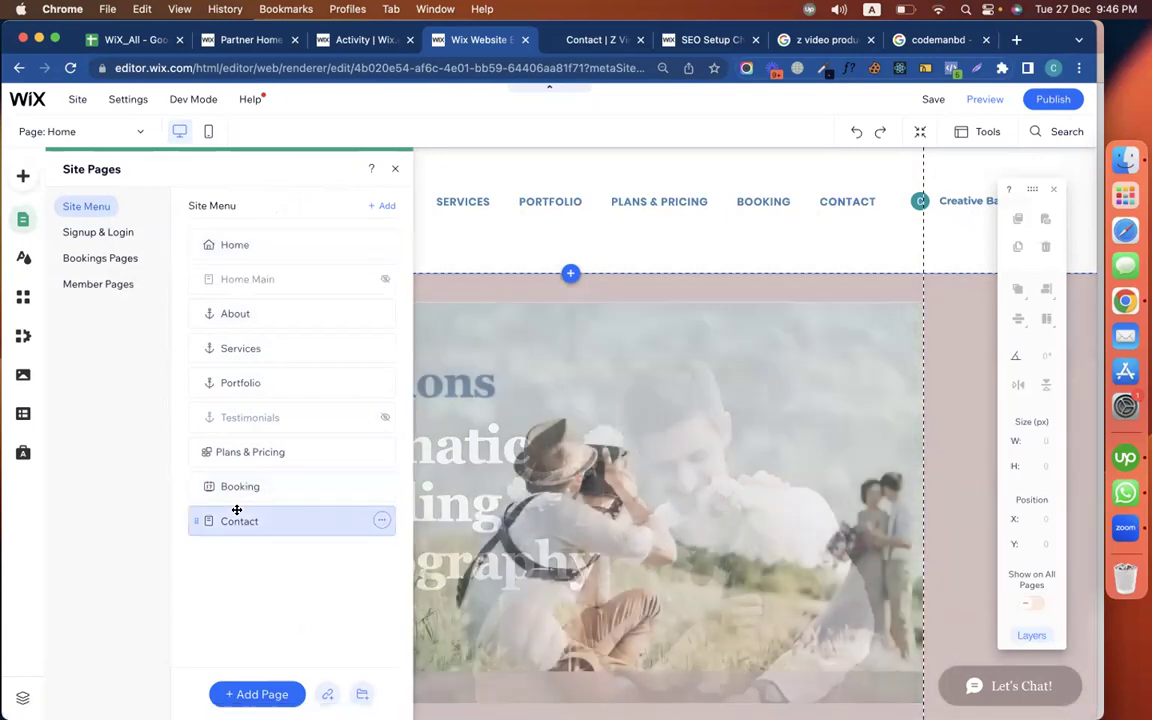
click(395, 169)
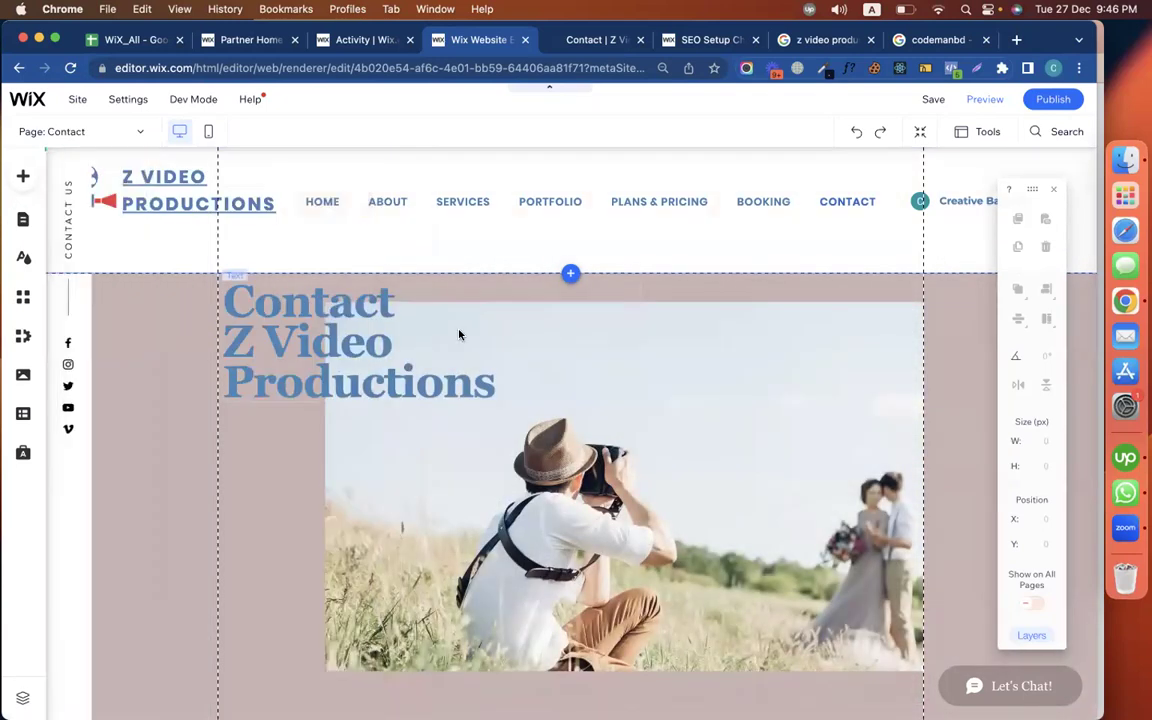
scroll(412, 295, down, 3)
Give the Contact page's photographer photo the alt text 'z video productions'
click(418, 407)
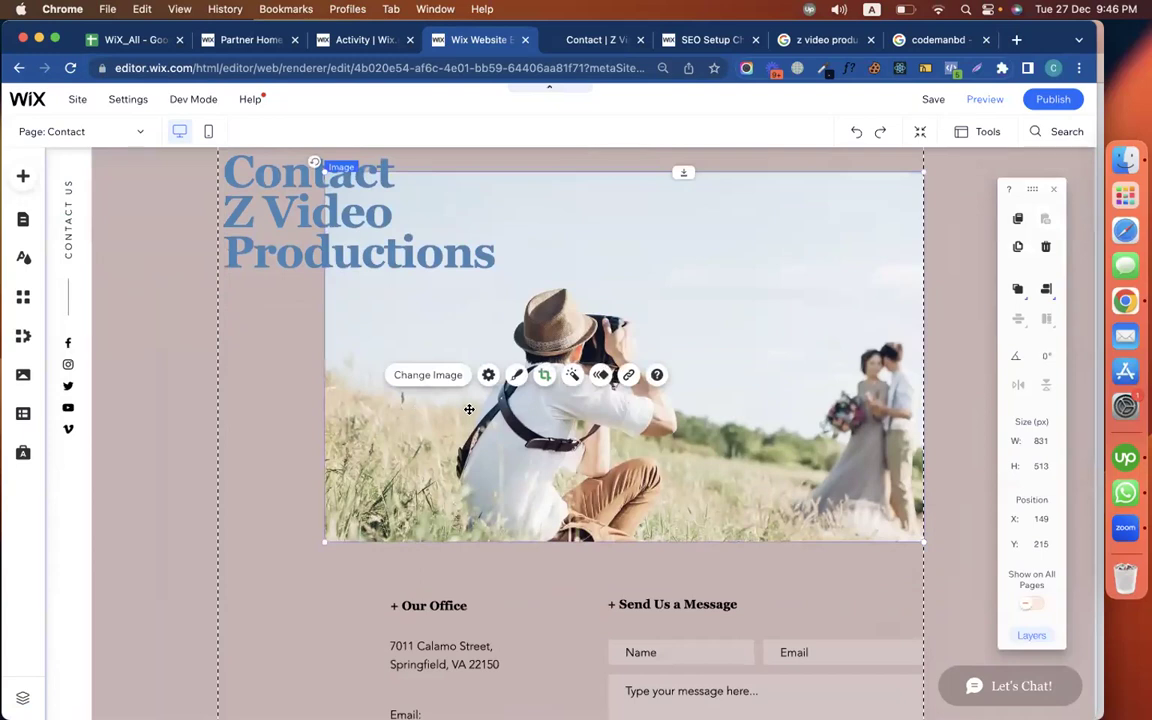
click(488, 375)
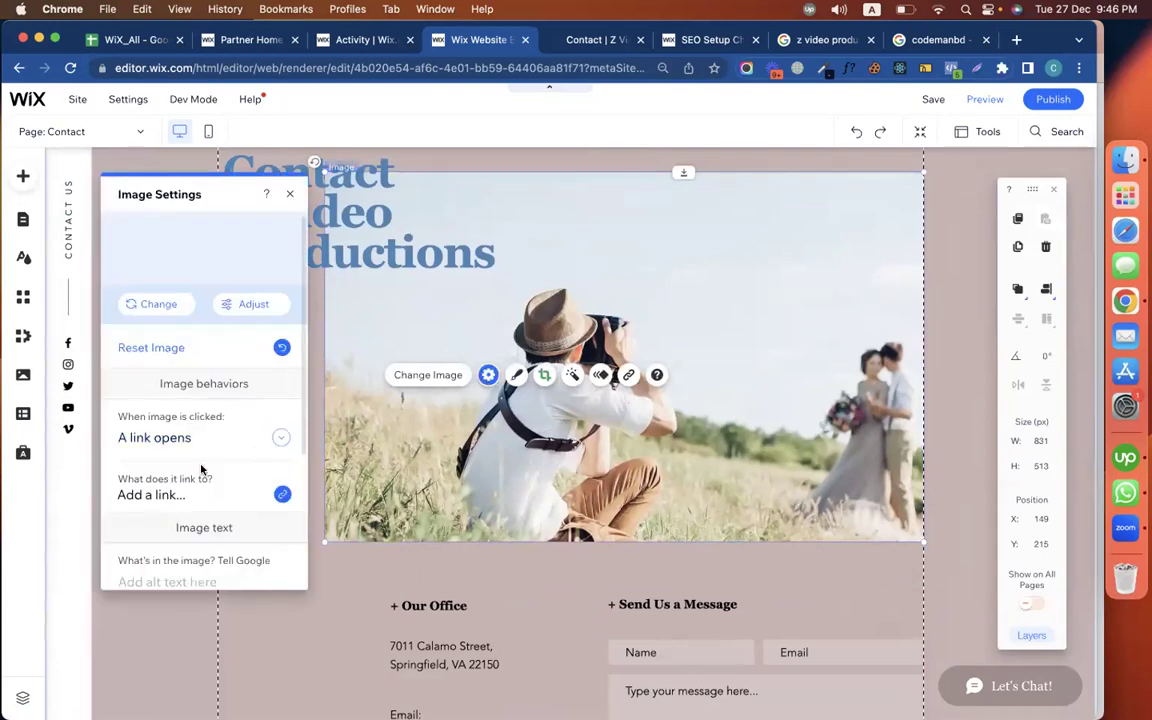
scroll(201, 469, down, 3)
click(178, 456)
key(super+v)
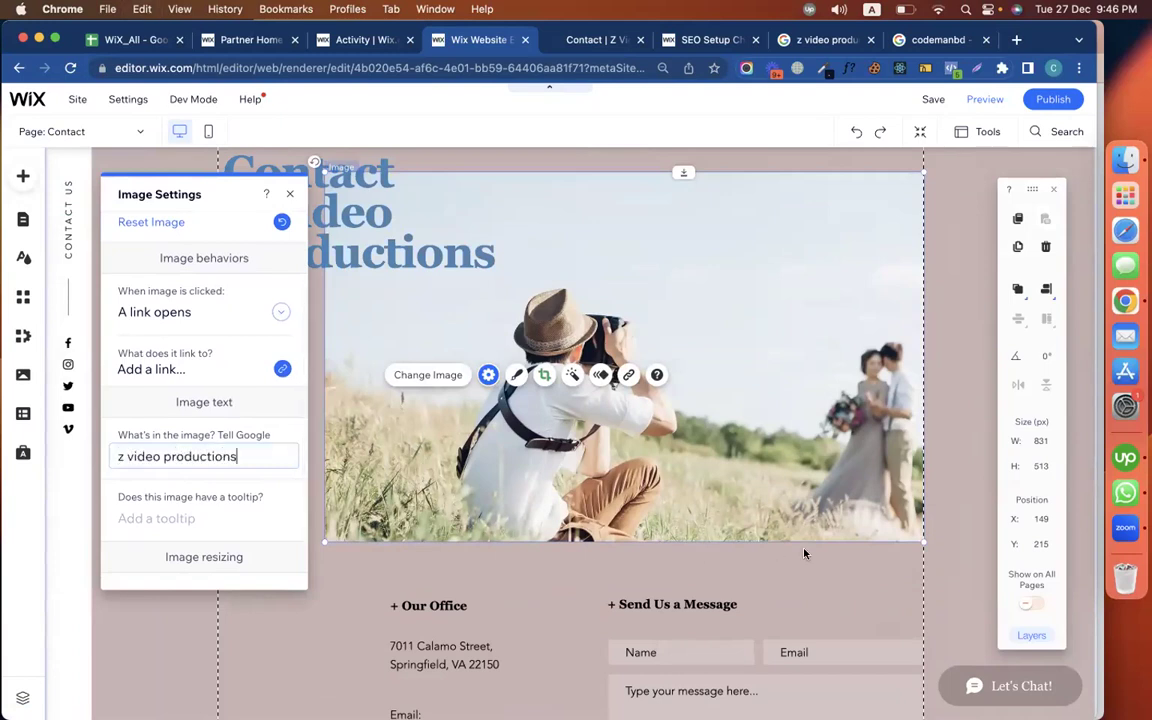
click(661, 627)
scroll(803, 549, down, 5)
scroll(780, 520, down, 3)
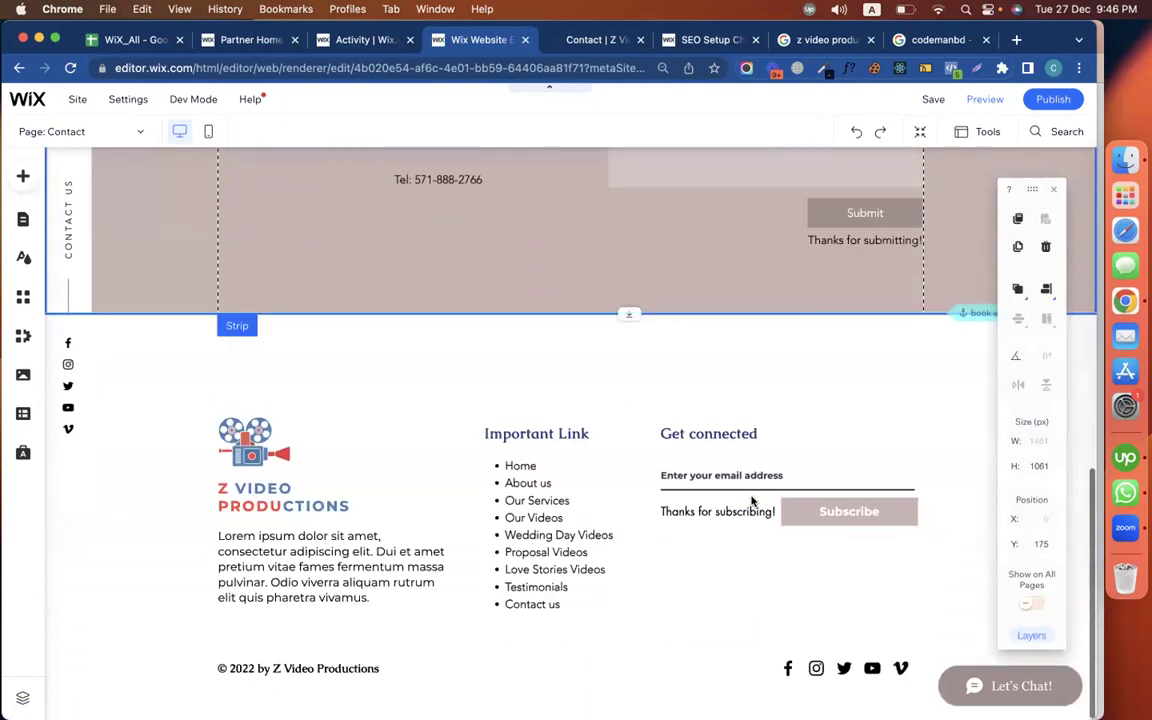
scroll(751, 283, up, 10)
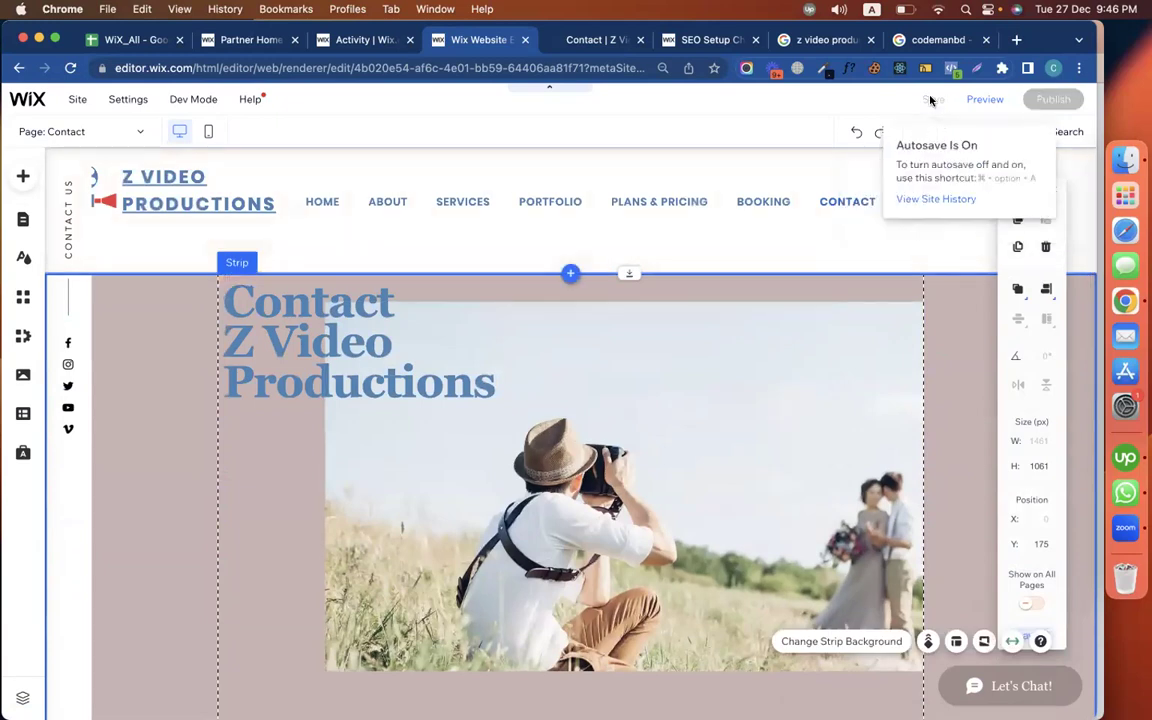
click(697, 40)
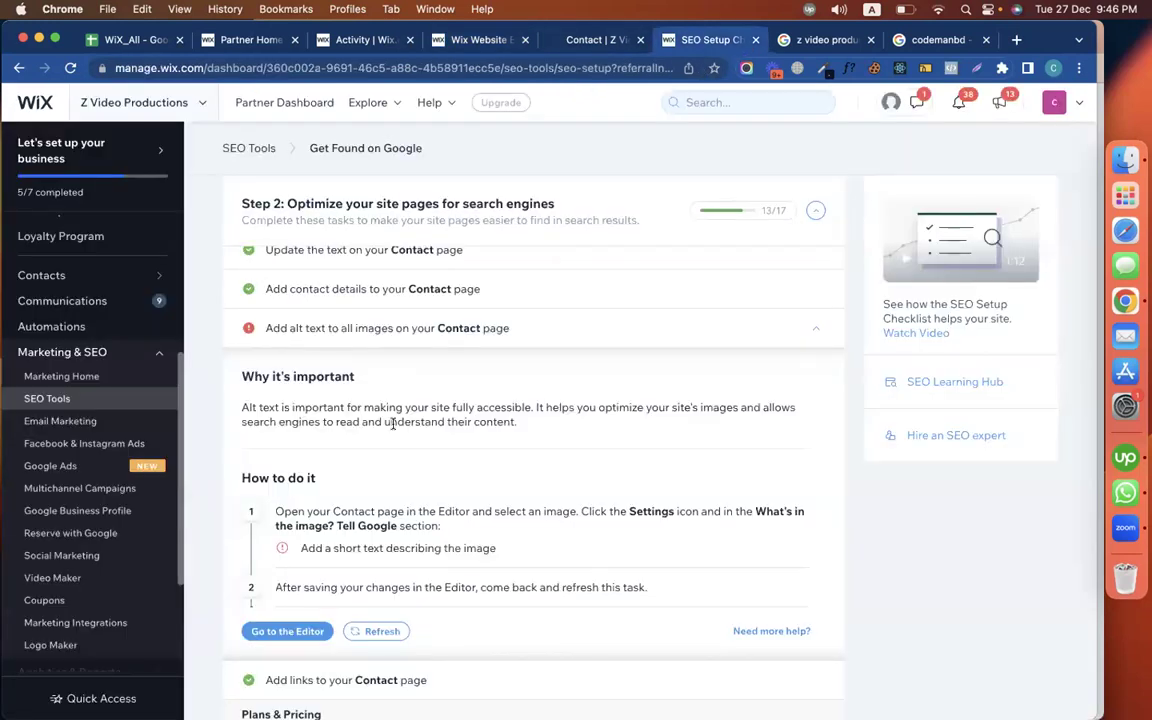
Apply the Plans & Pricing meta description 'We have different plans and pricing for z video productions.'
scroll(392, 423, down, 3)
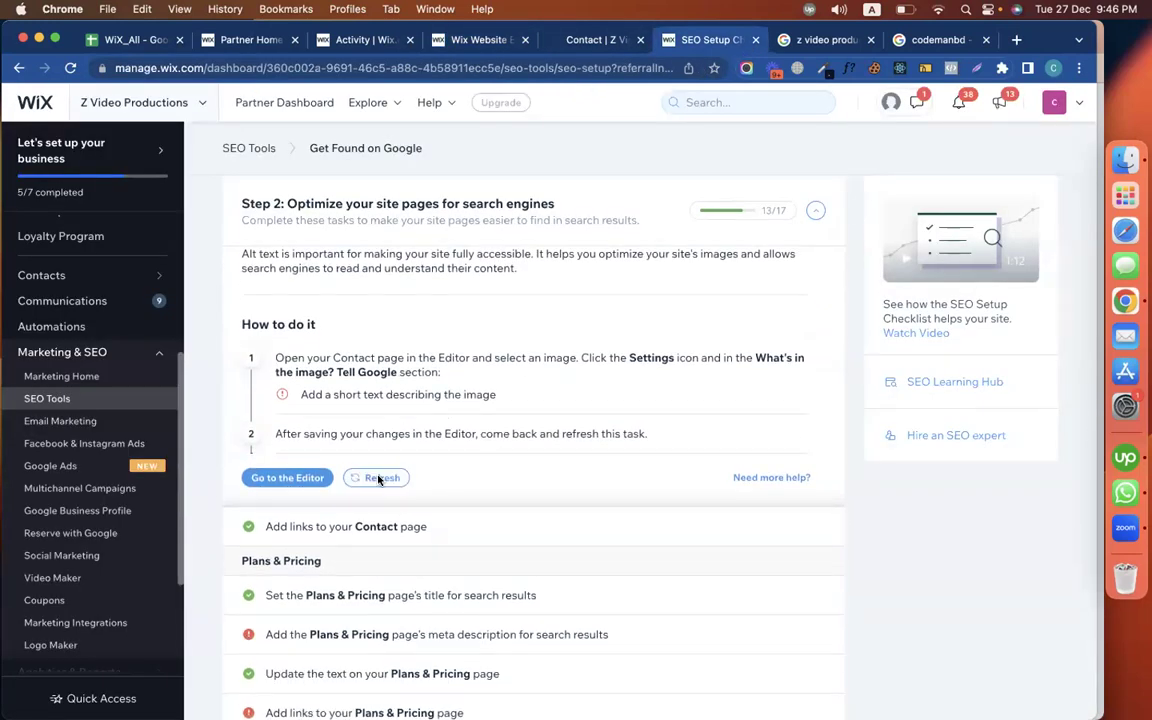
click(378, 478)
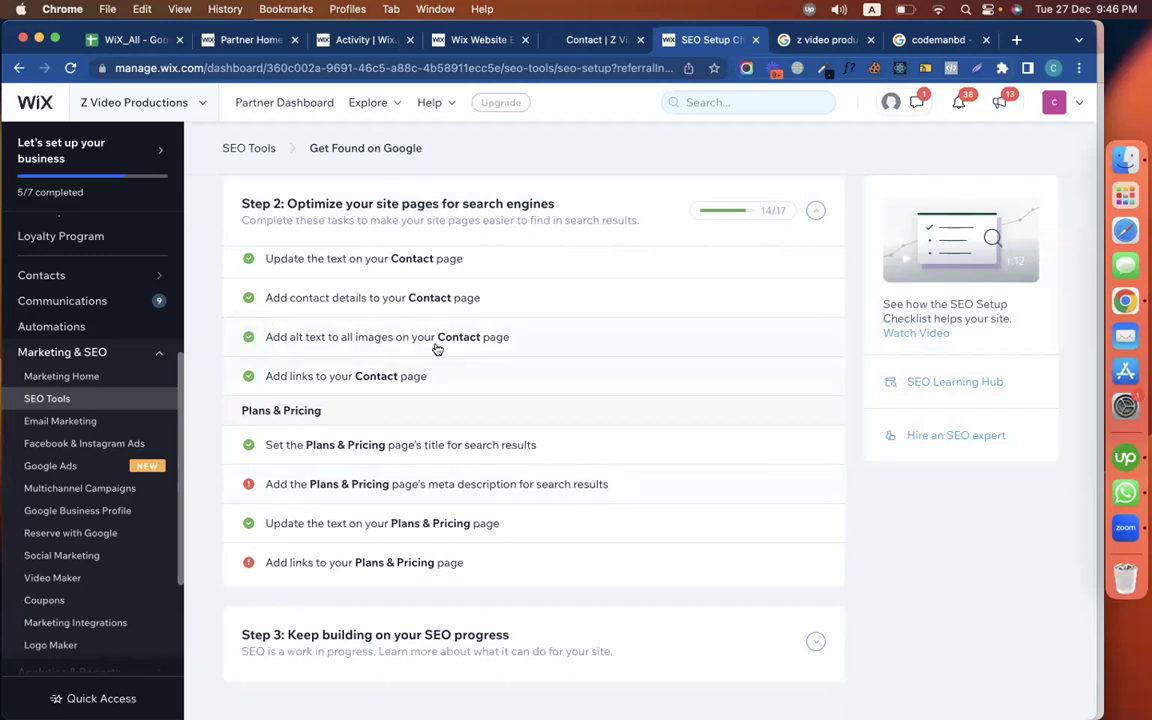
scroll(393, 400, down, 2)
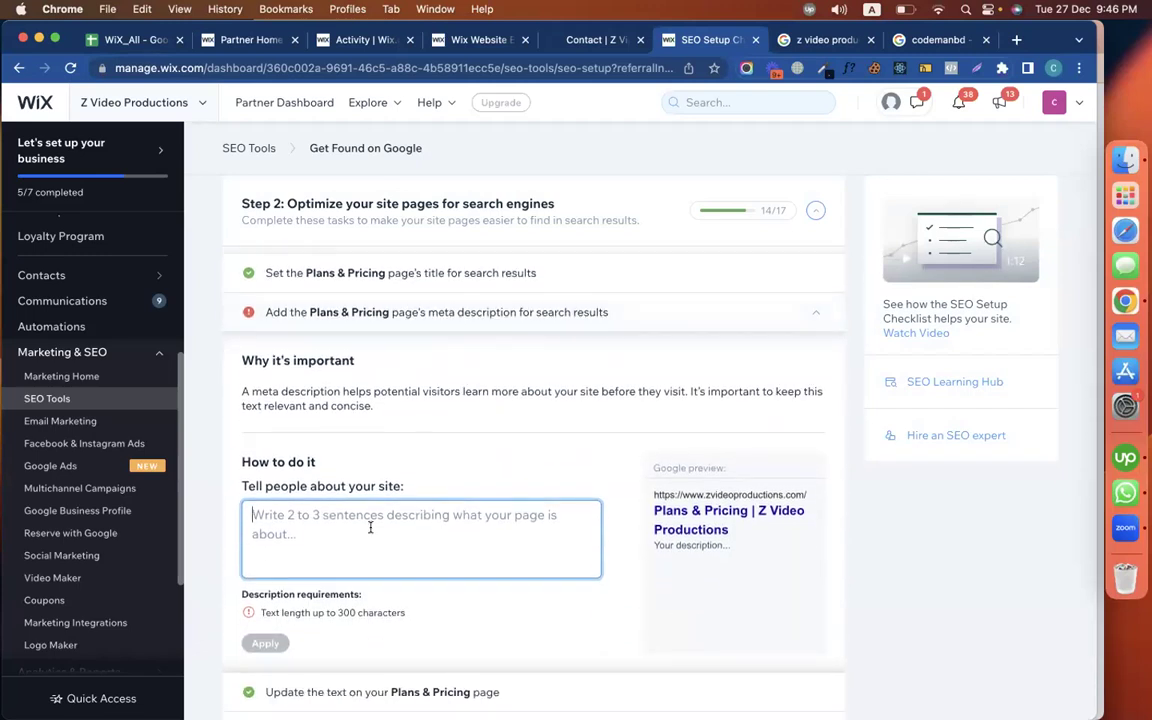
text(We have differen)
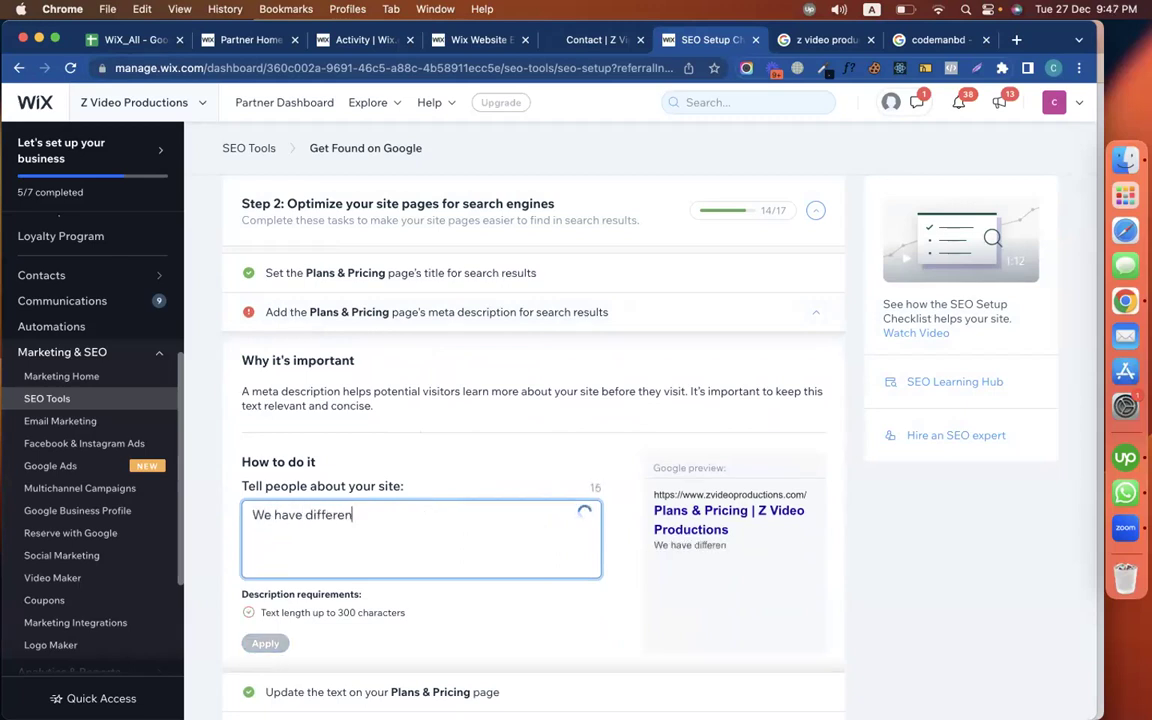
text(t plans and )
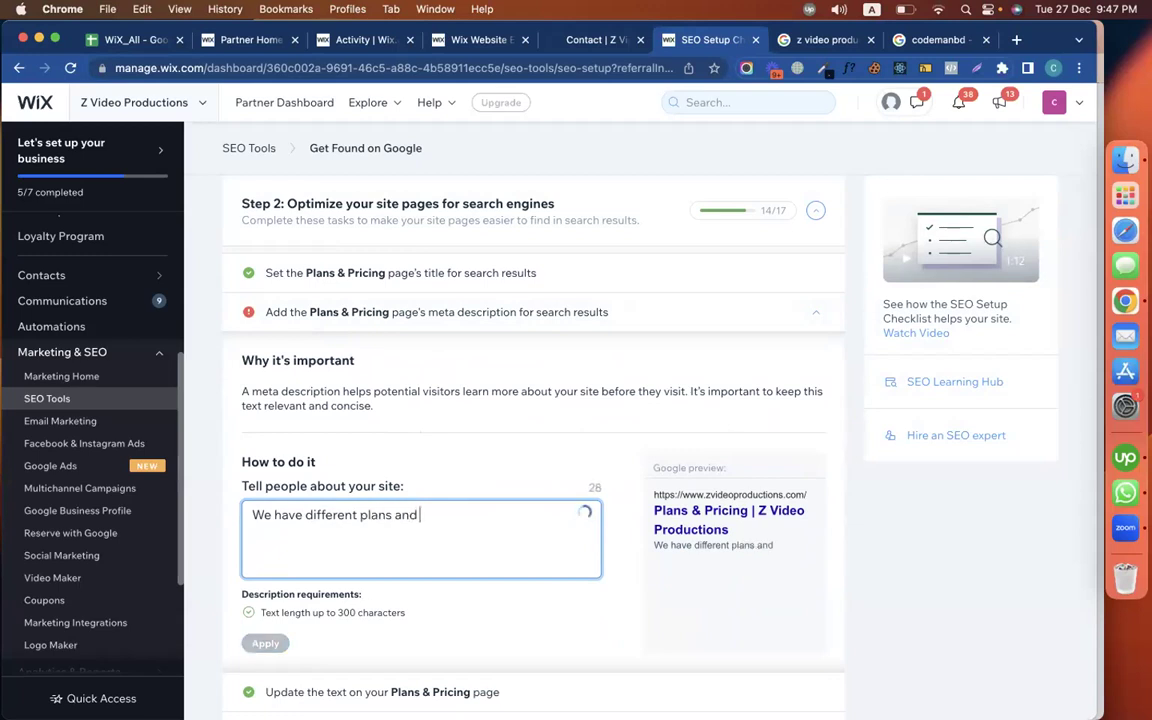
text(pricing for)
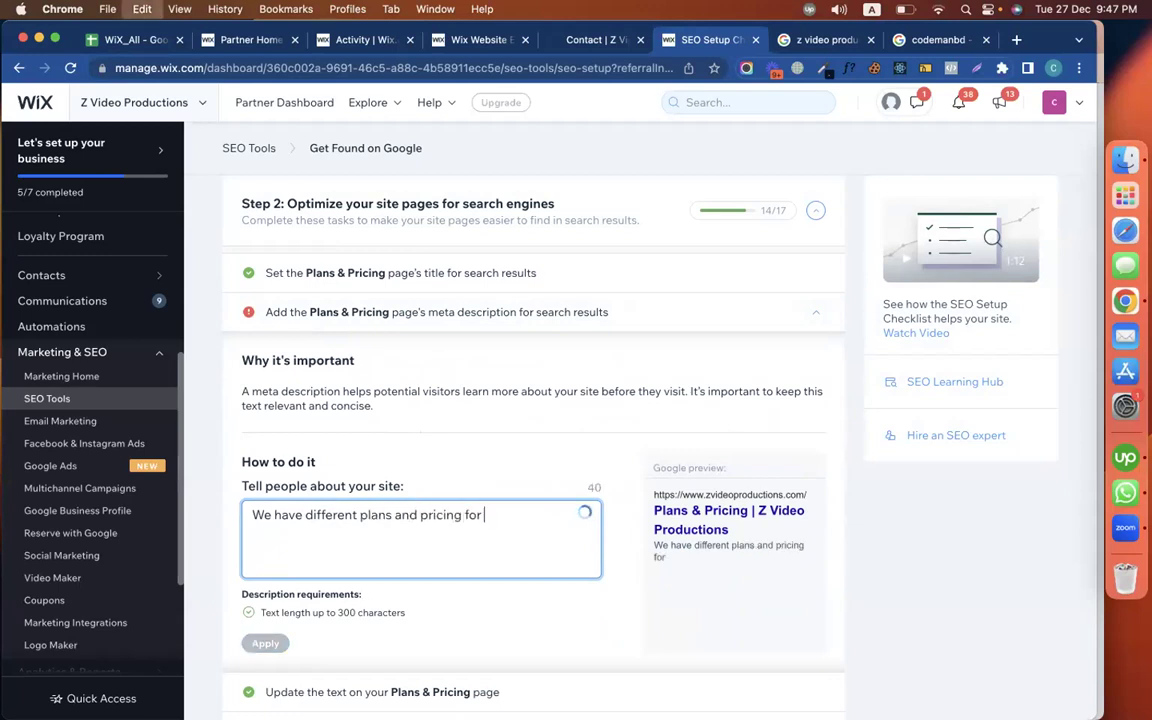
text(z video productions)
text(.)
scroll(339, 548, down, 3)
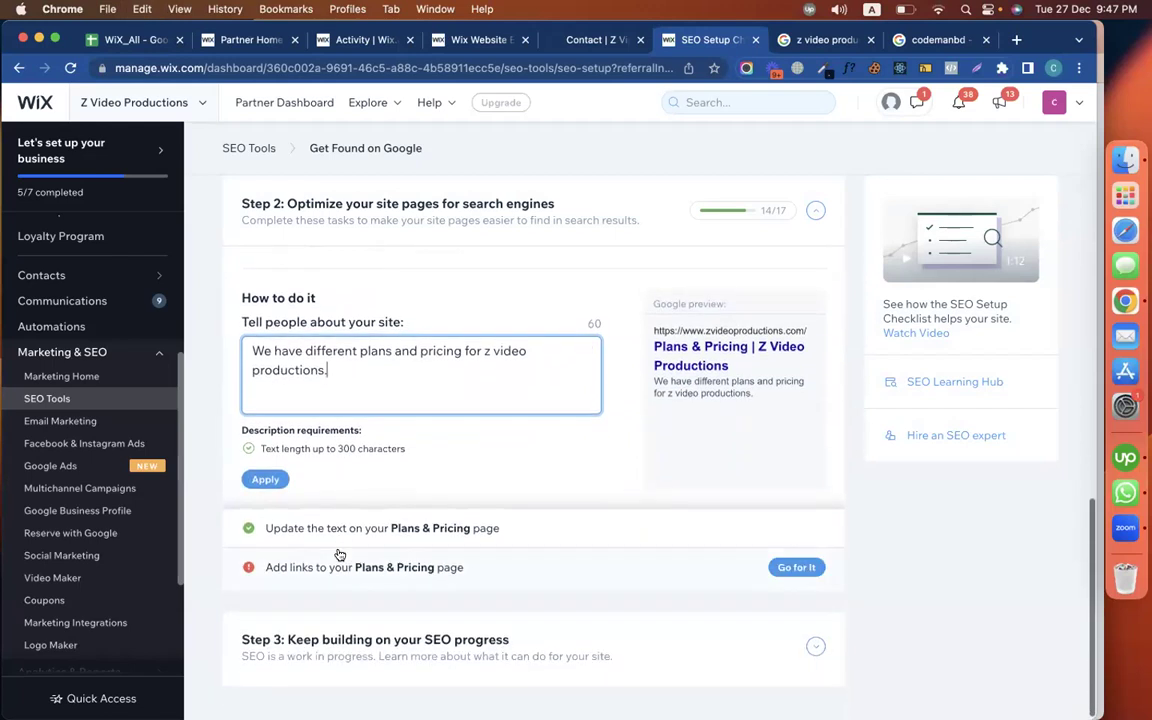
click(266, 479)
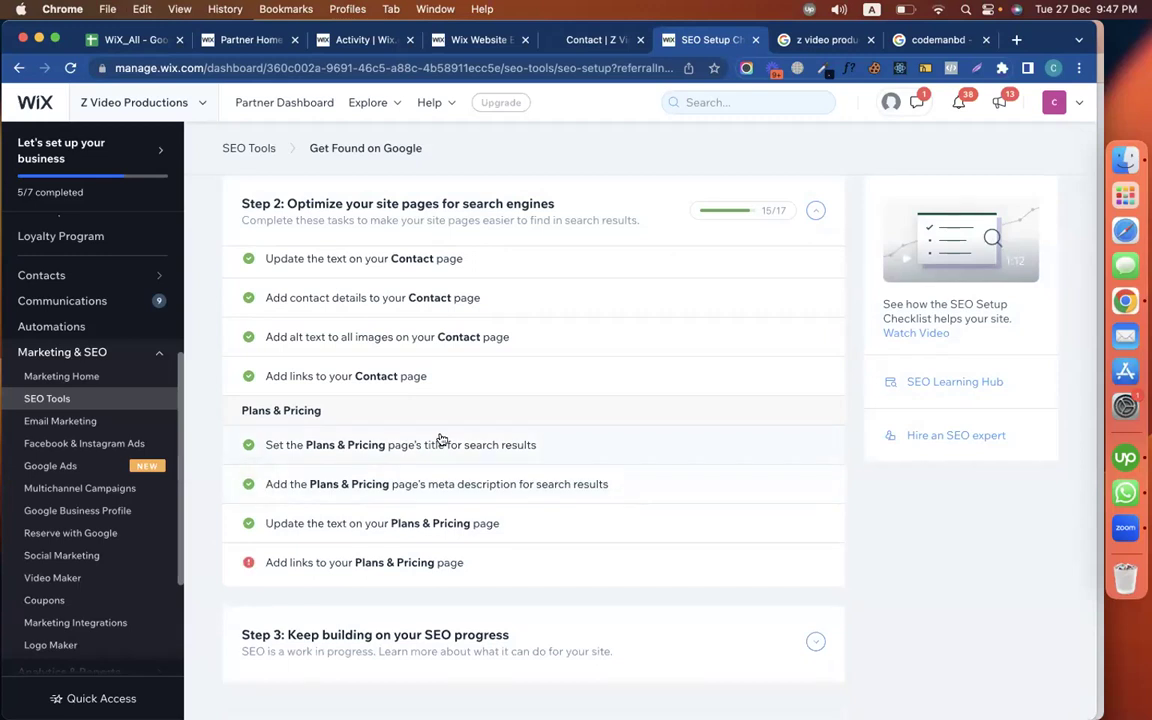
click(379, 558)
In the editor, reload and switch to the Plans & Pricing page
scroll(380, 500, down, 5)
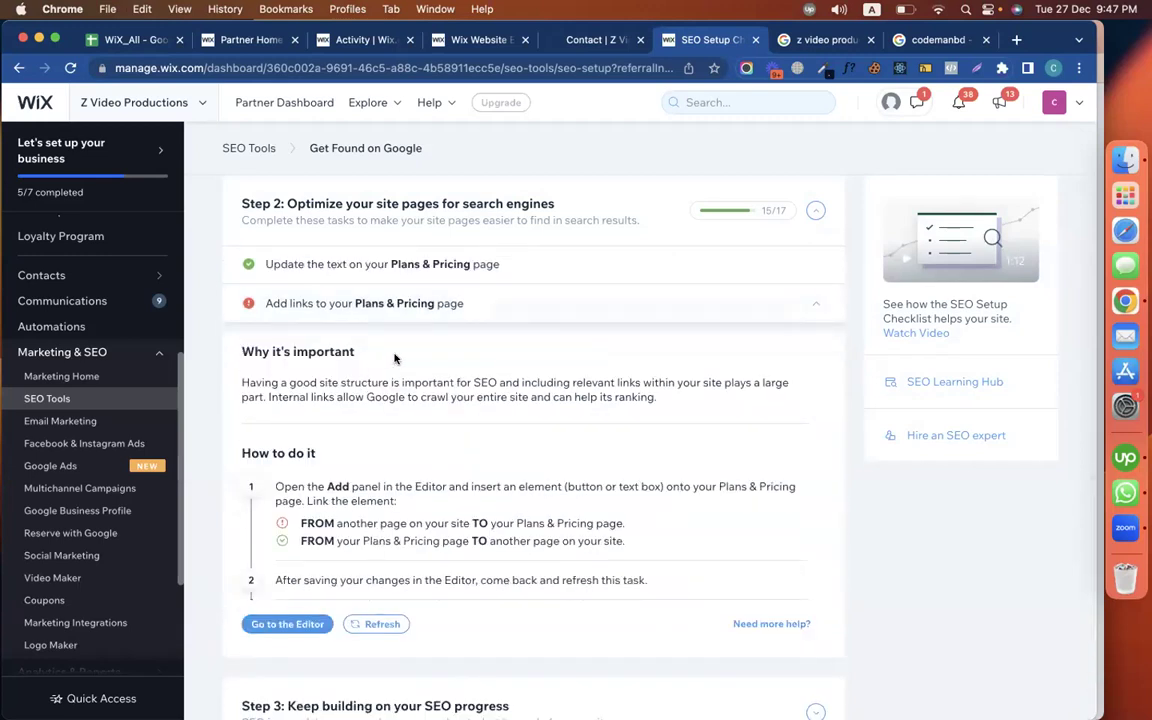
click(430, 39)
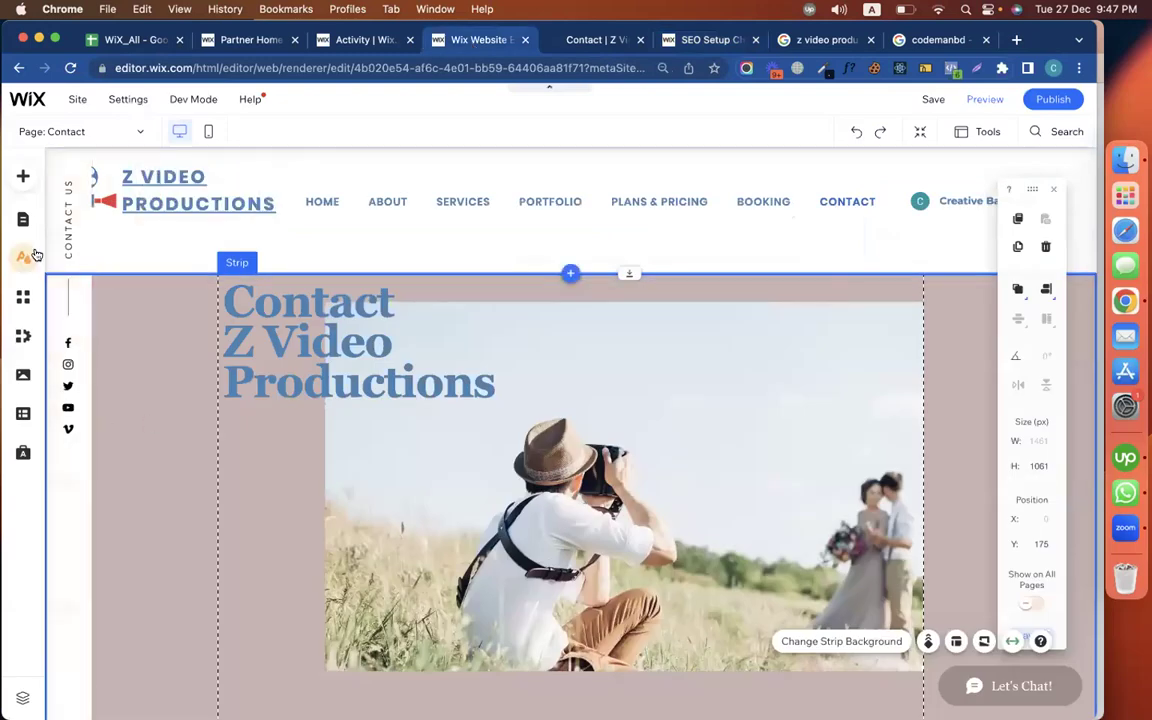
click(23, 222)
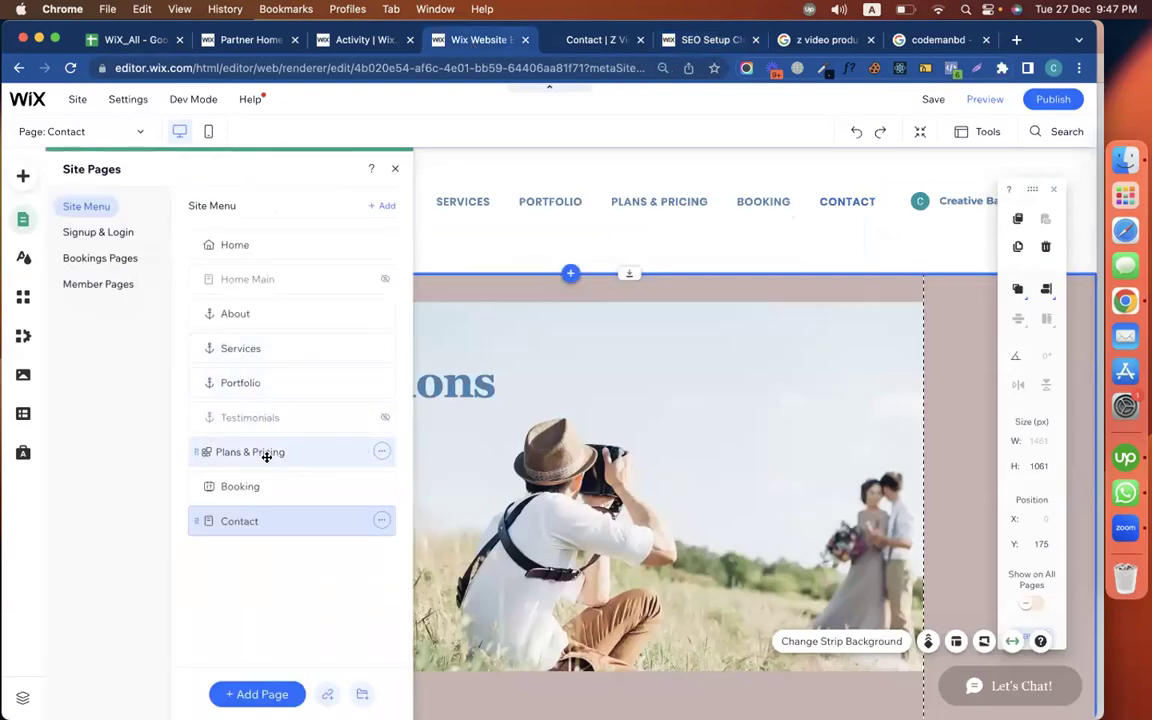
click(265, 455)
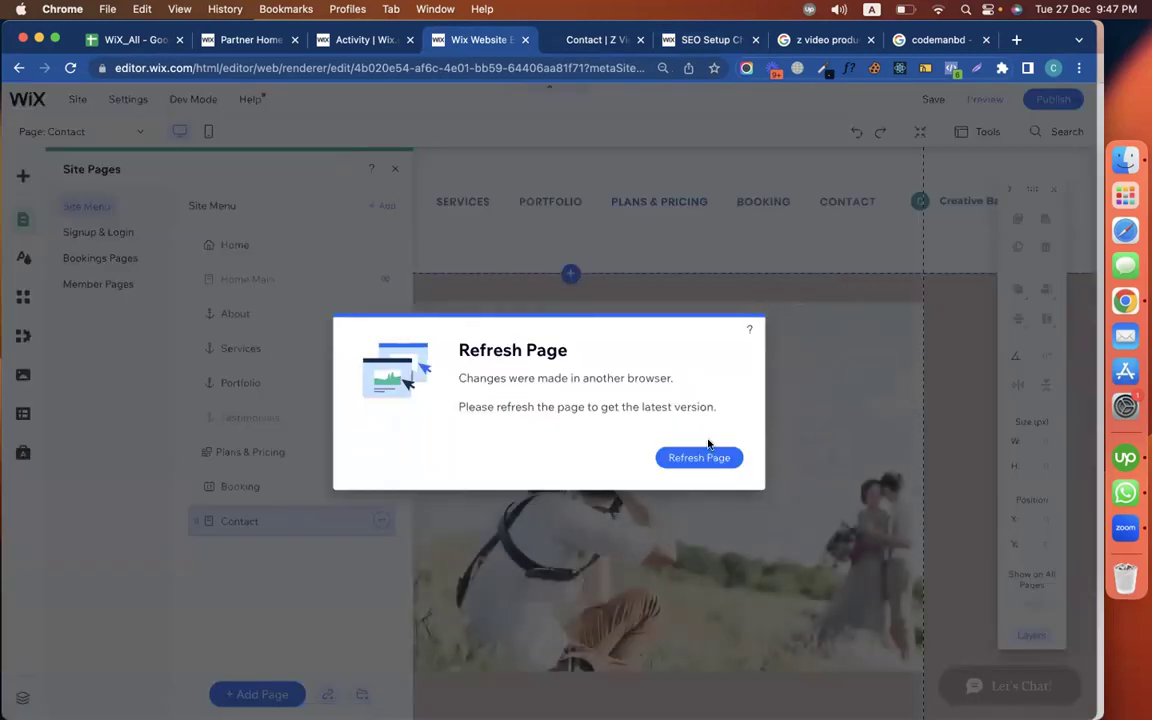
click(697, 462)
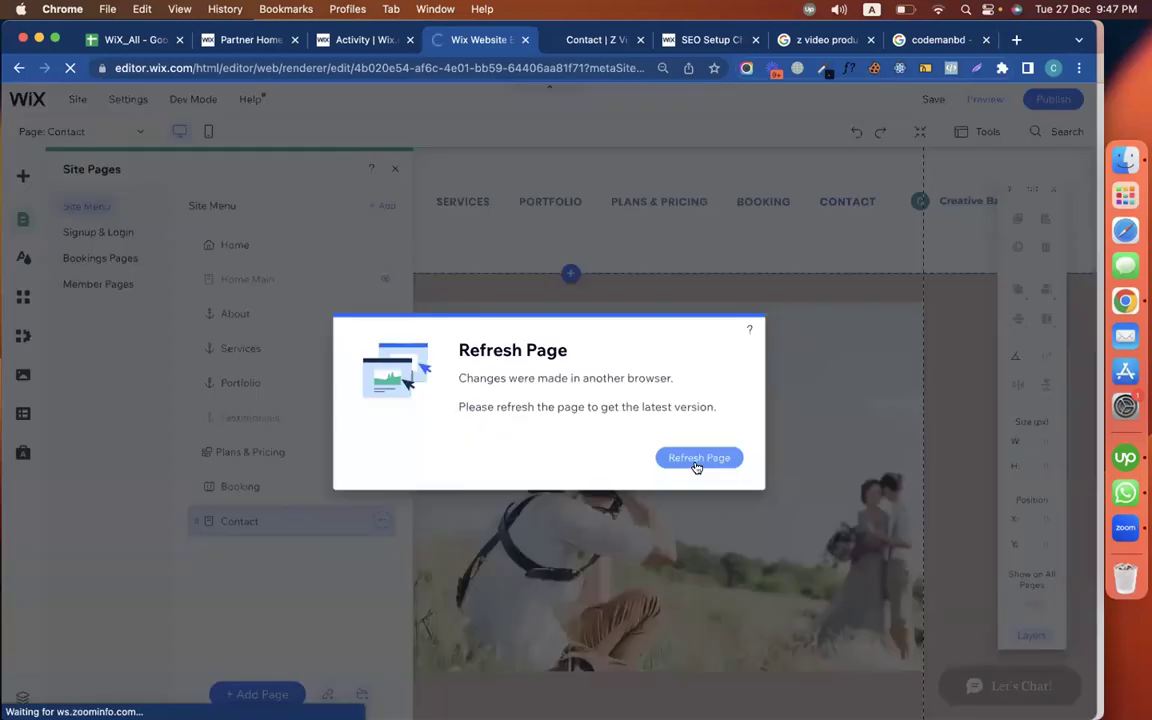
click(702, 458)
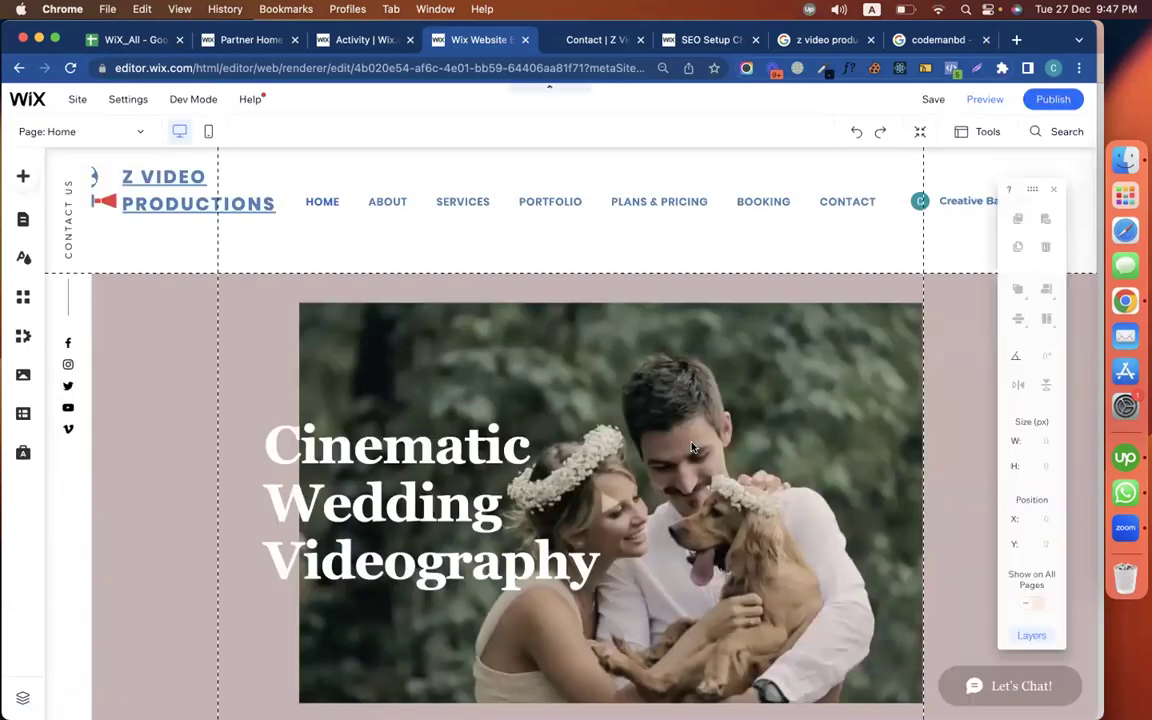
click(16, 229)
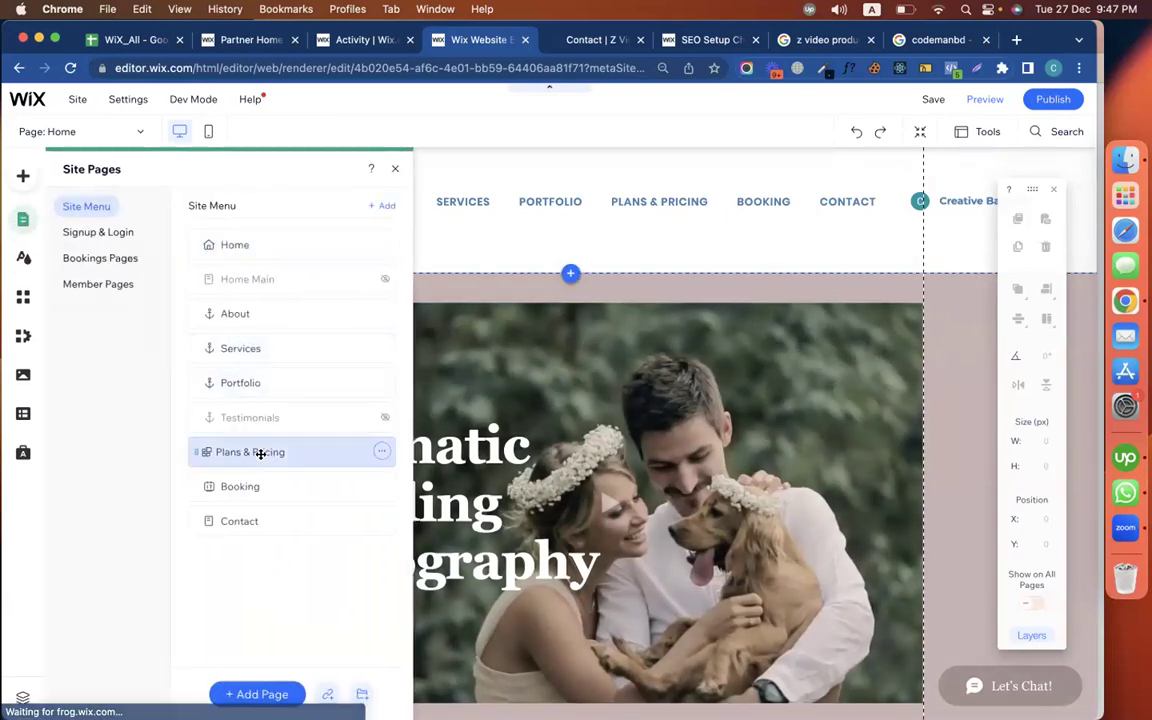
click(260, 453)
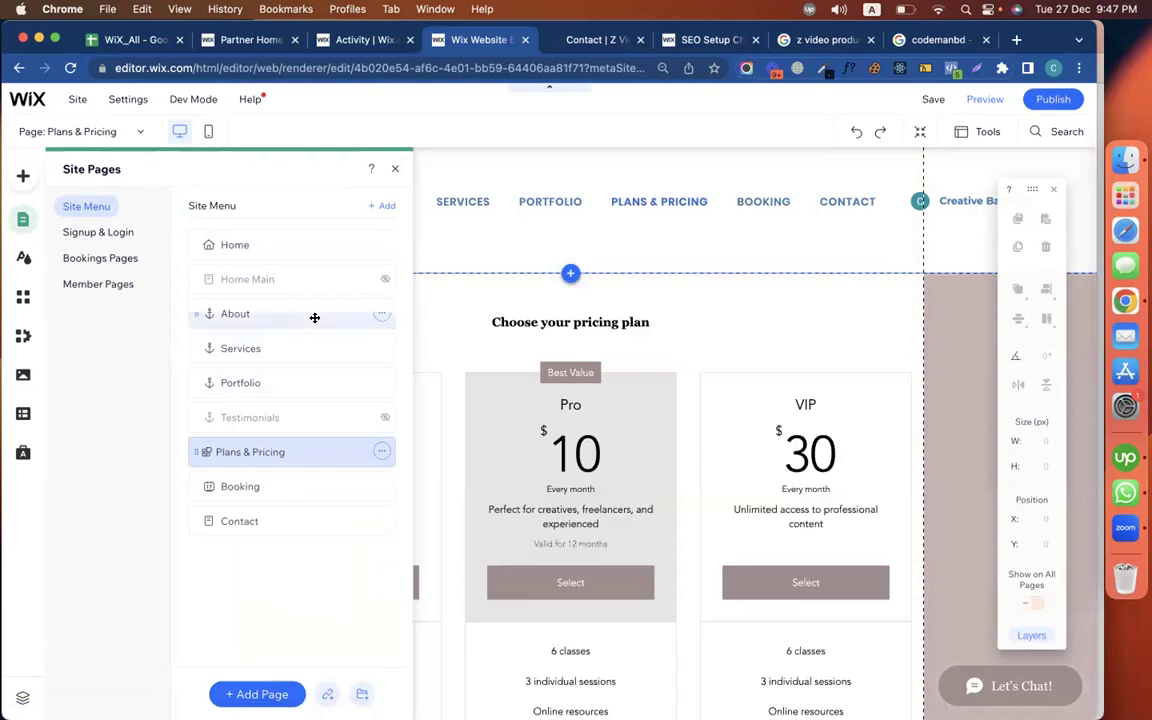
click(389, 177)
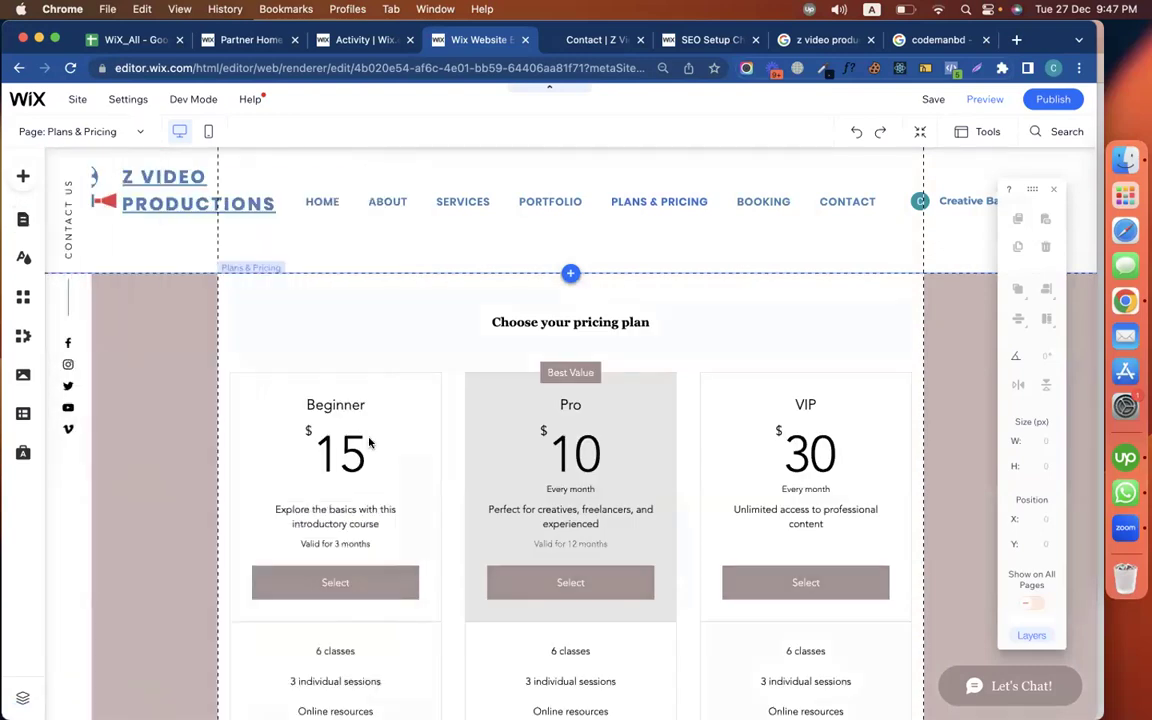
Select the pricing plans widget and bring up its settings panel
scroll(369, 442, down, 10)
scroll(369, 442, up, 10)
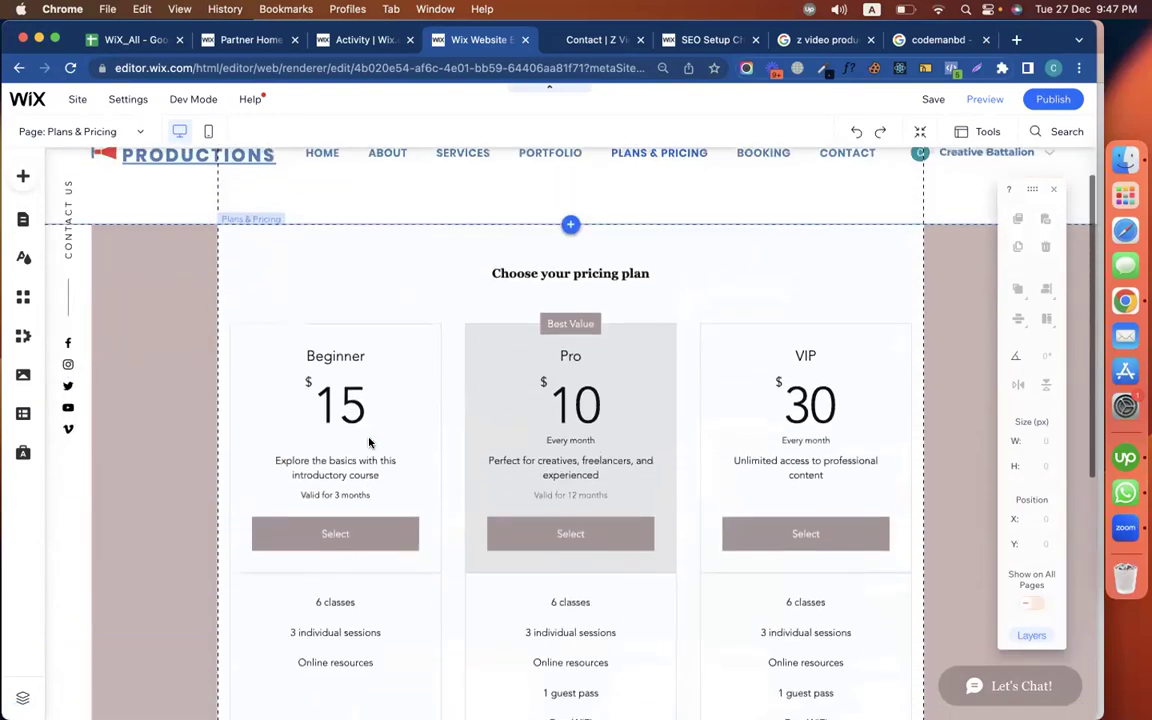
scroll(365, 458, down, 2)
click(359, 453)
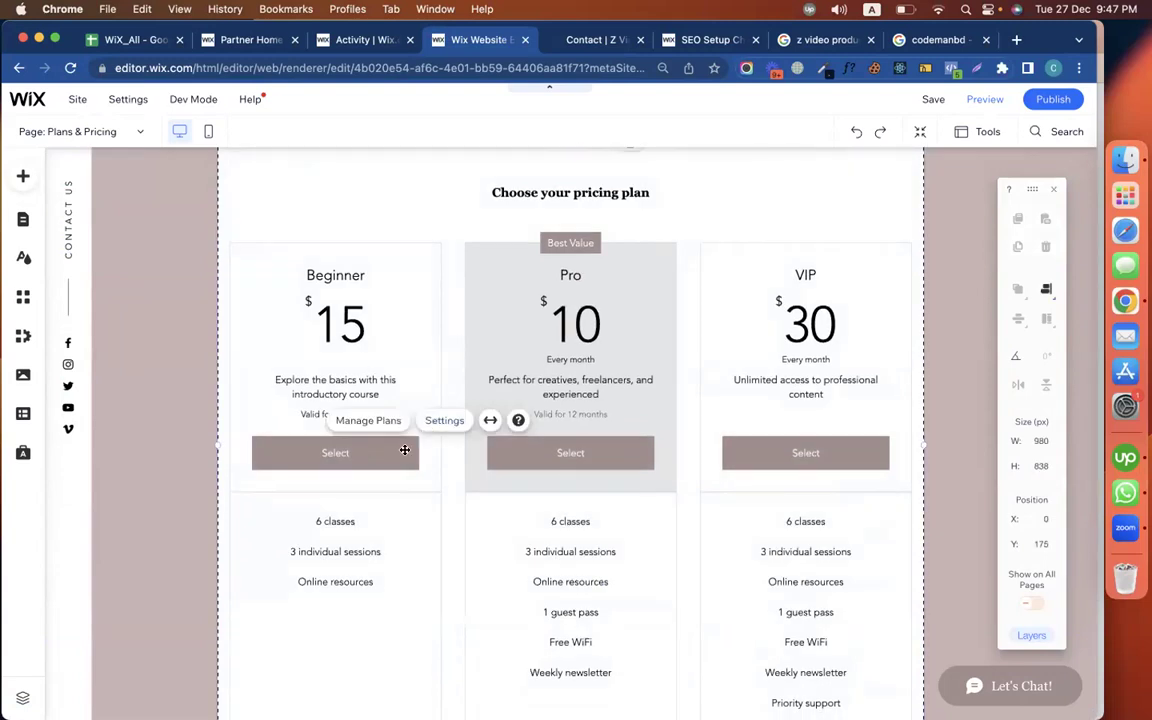
click(374, 493)
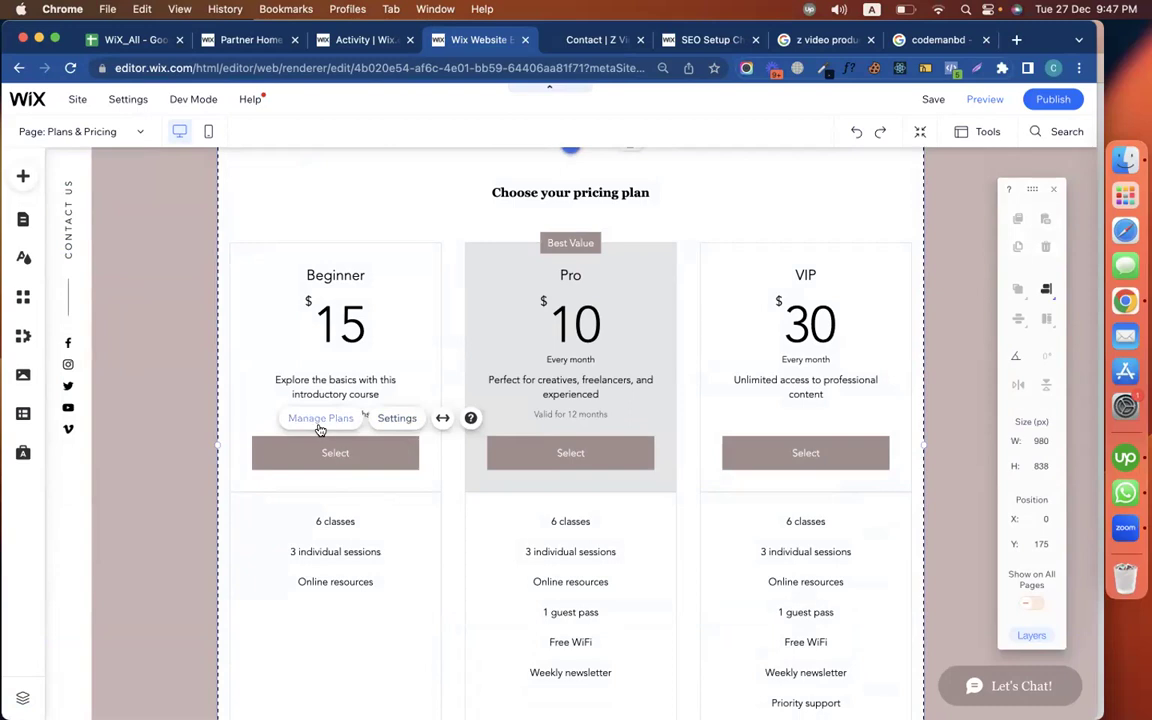
click(382, 424)
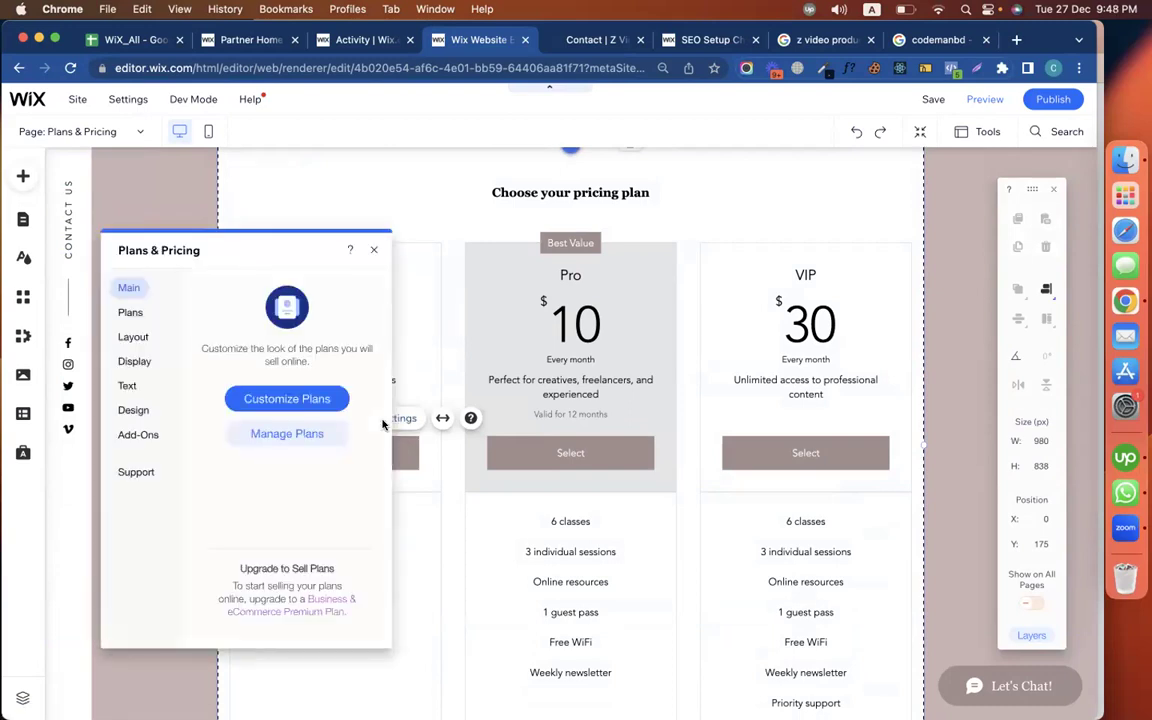
Try Manage Plans and Create Plan, back out, and check the widget's Plans list
click(287, 434)
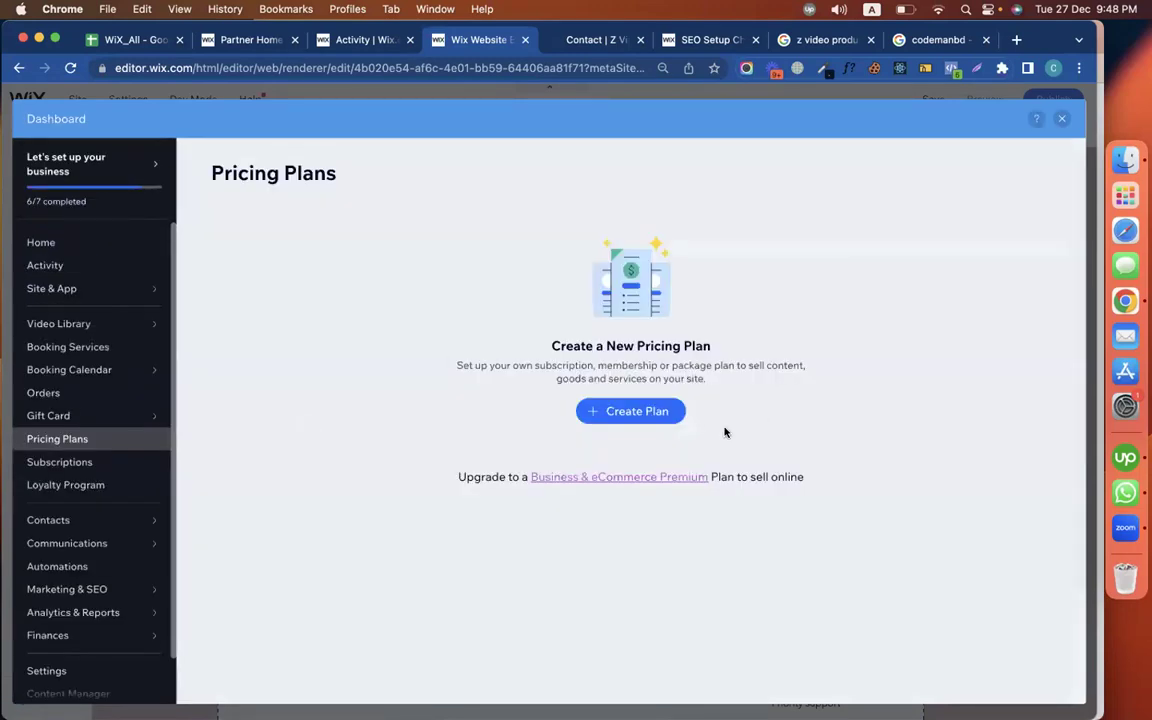
click(655, 413)
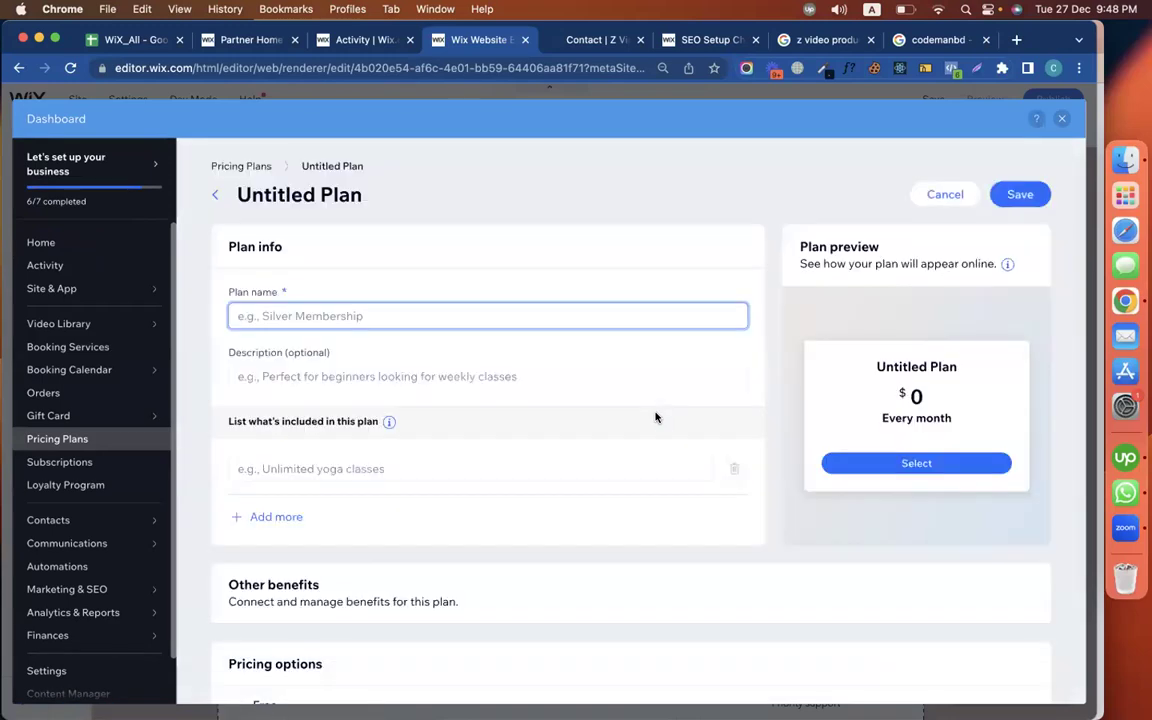
click(215, 194)
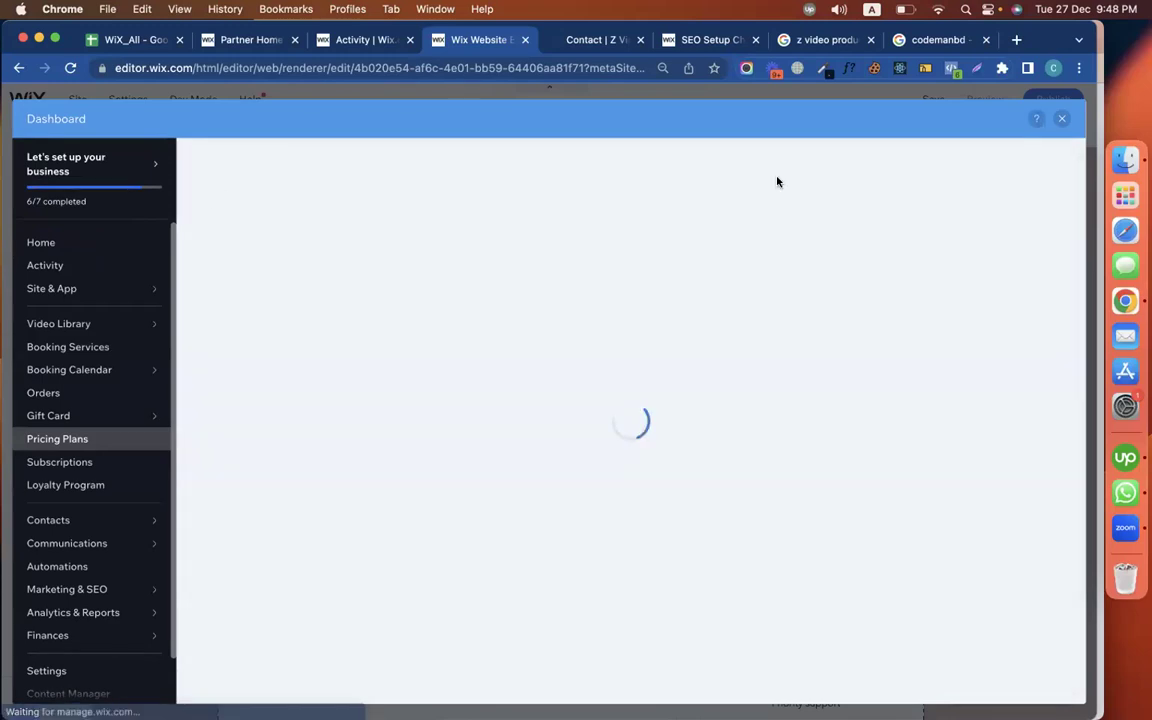
click(1062, 121)
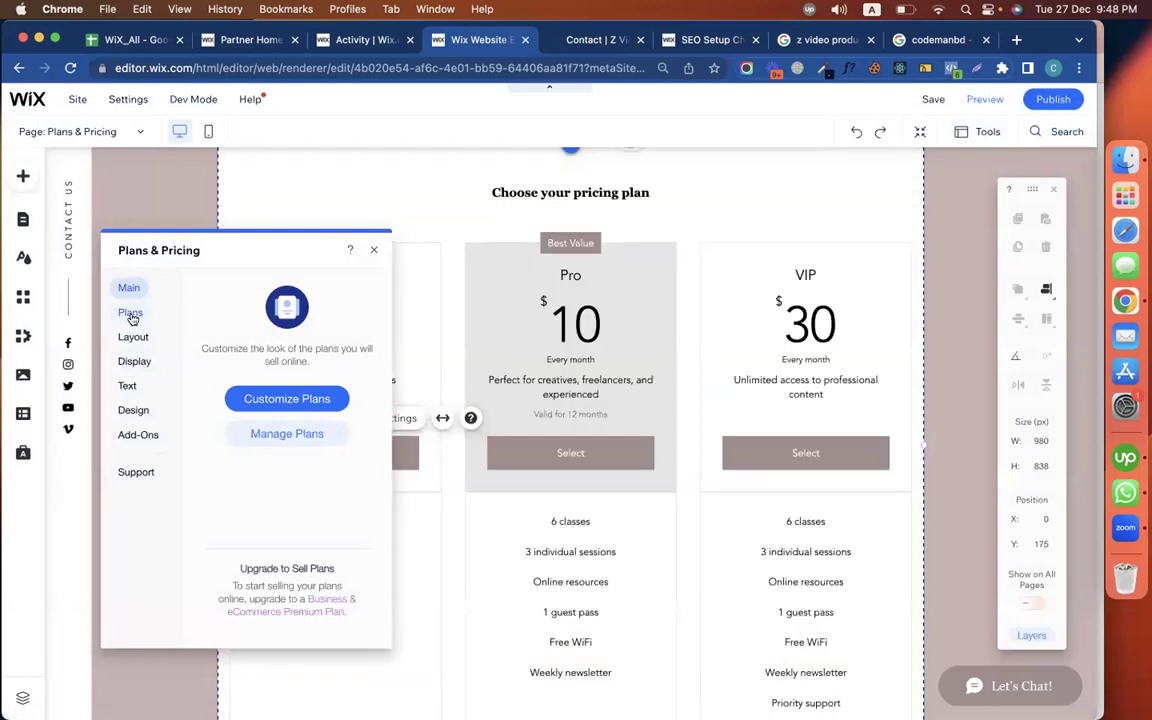
click(131, 316)
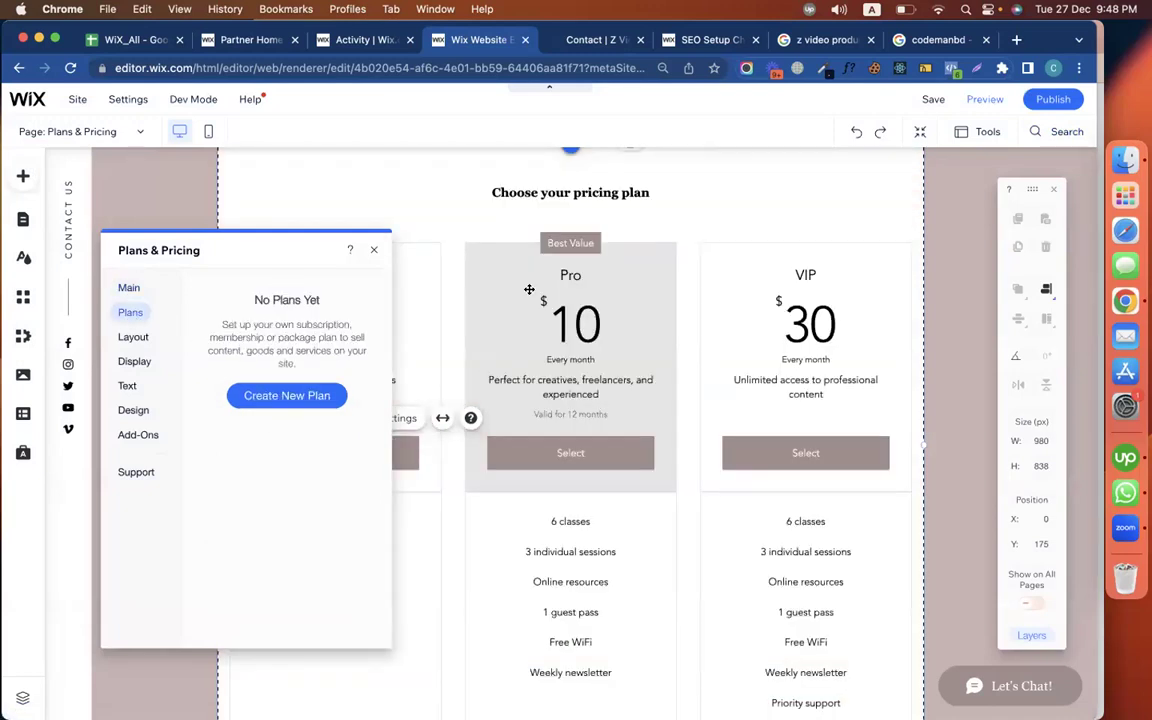
click(370, 249)
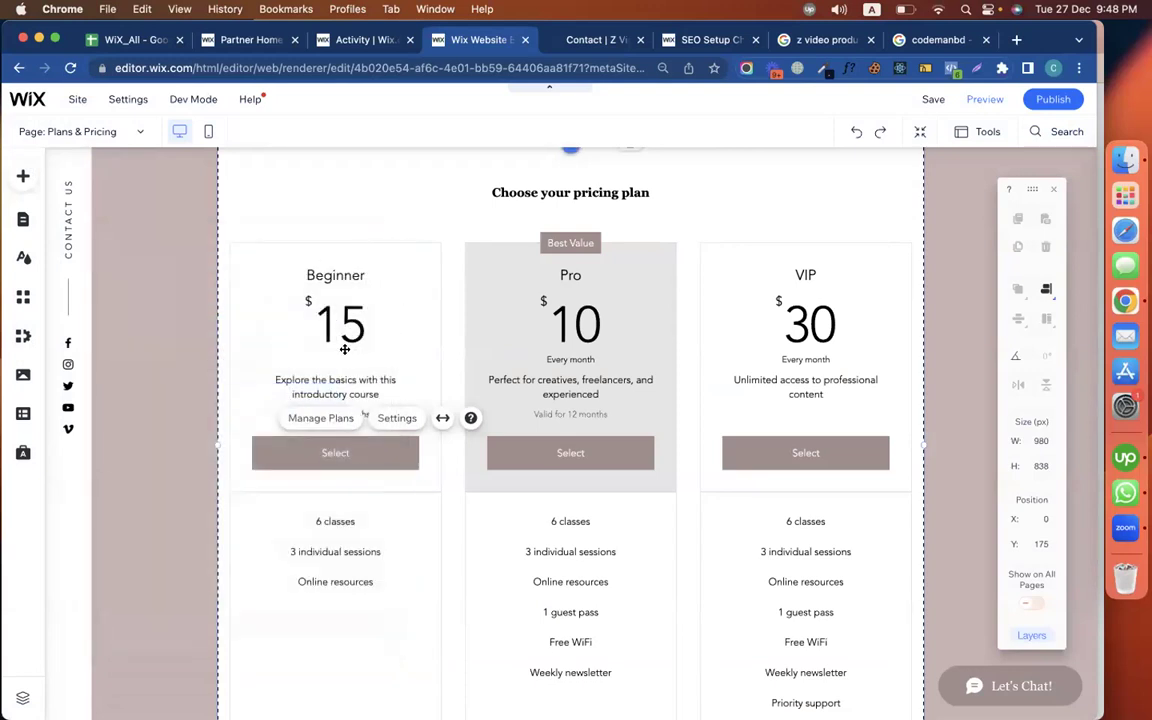
Reselect the pricing plans widget and go to plan management in the dashboard
click(358, 280)
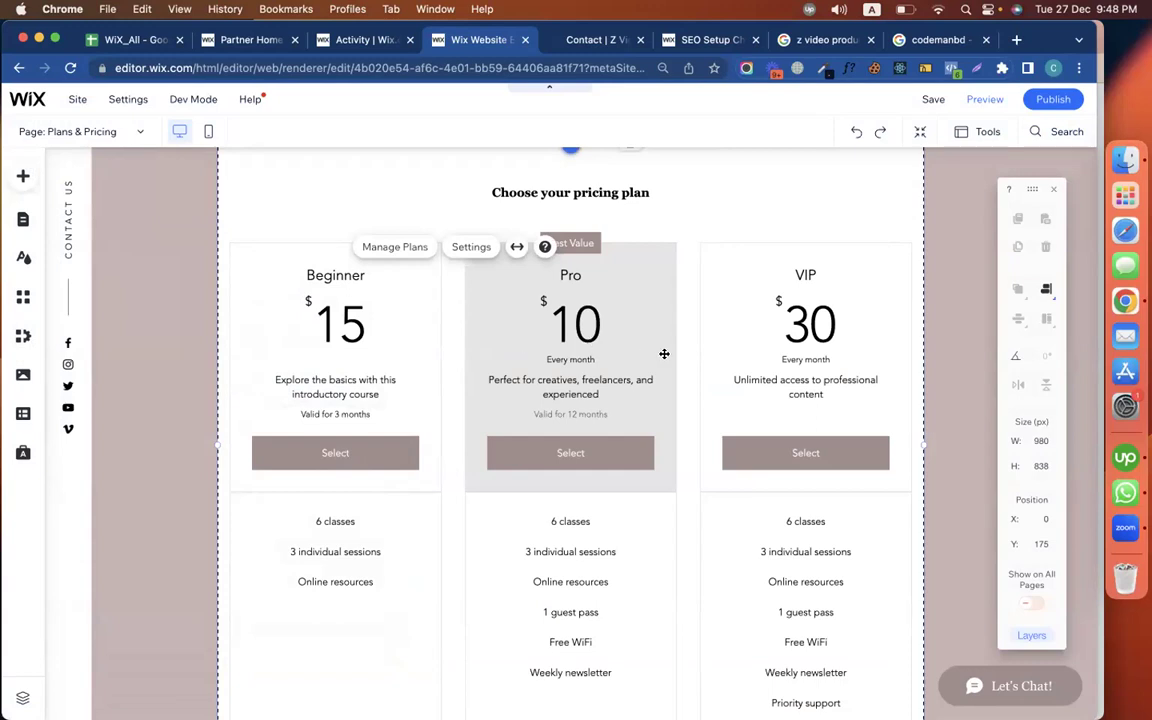
scroll(664, 353, up, 2)
scroll(664, 353, down, 3)
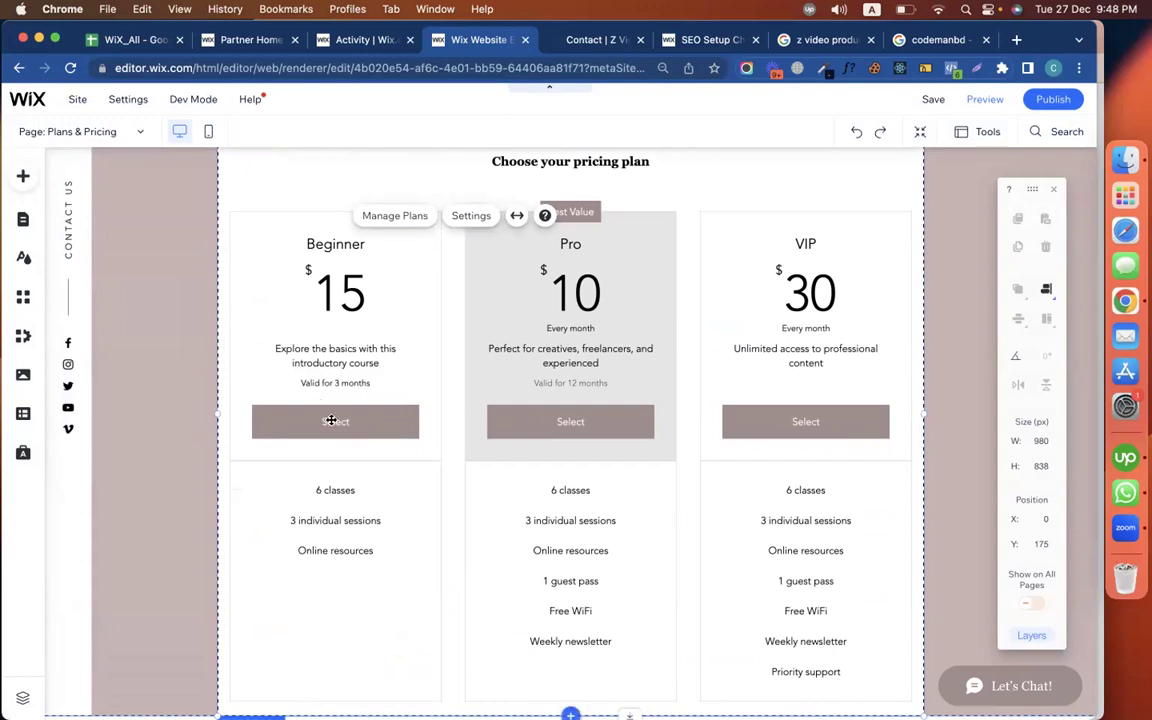
scroll(331, 421, up, 1)
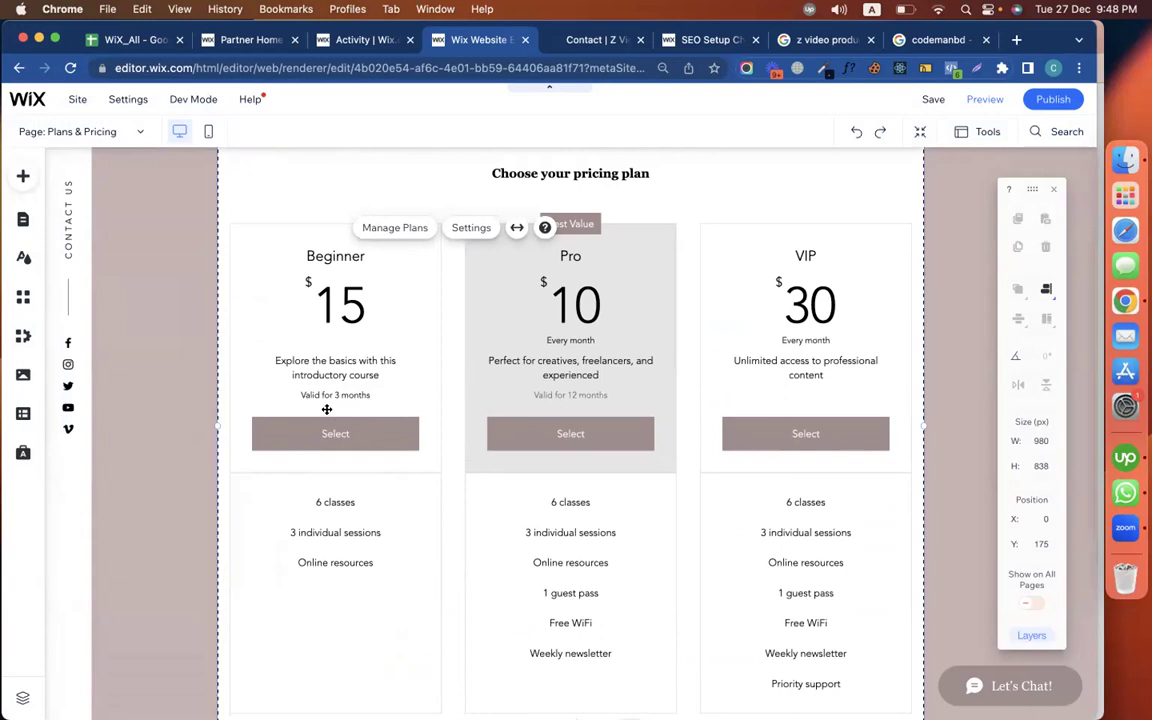
click(363, 347)
click(363, 308)
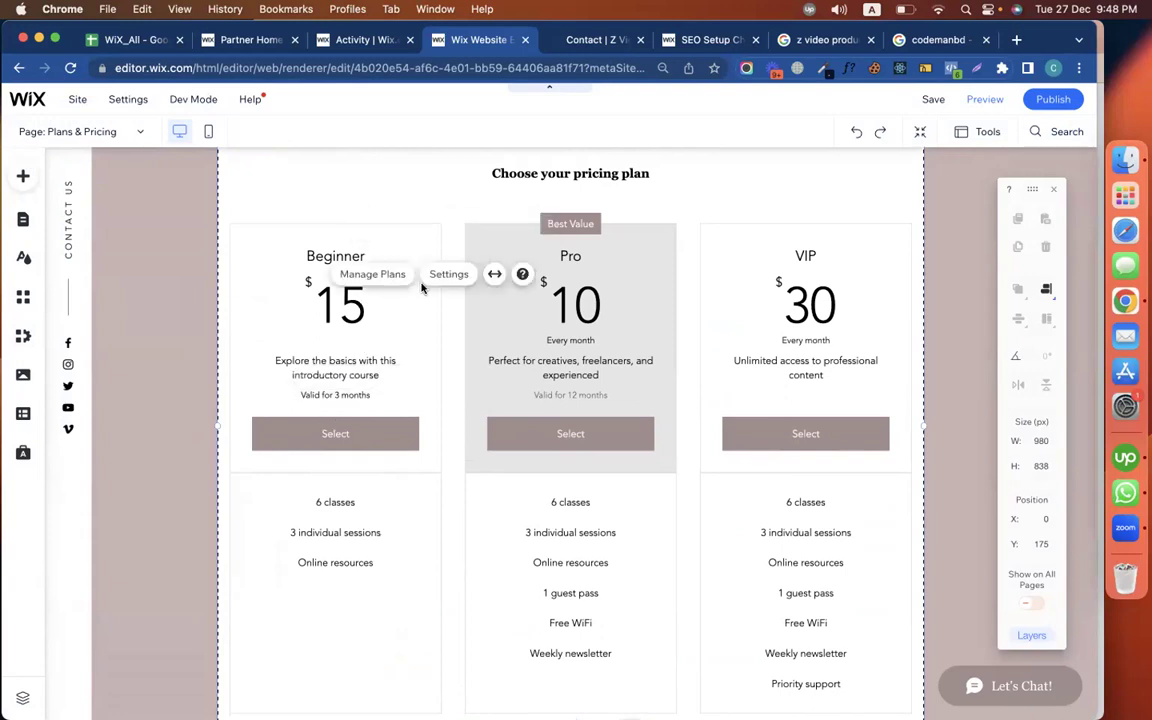
click(387, 275)
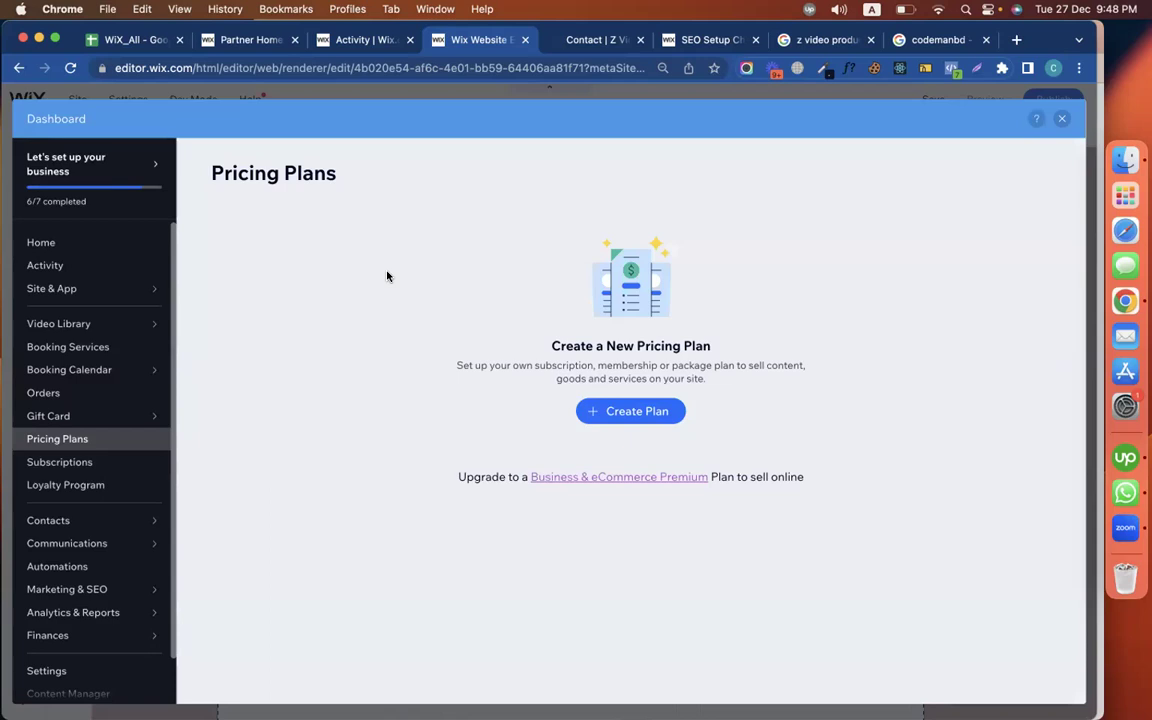
Start a new plan set to One-time payment, then close the dashboard without saving it
click(652, 413)
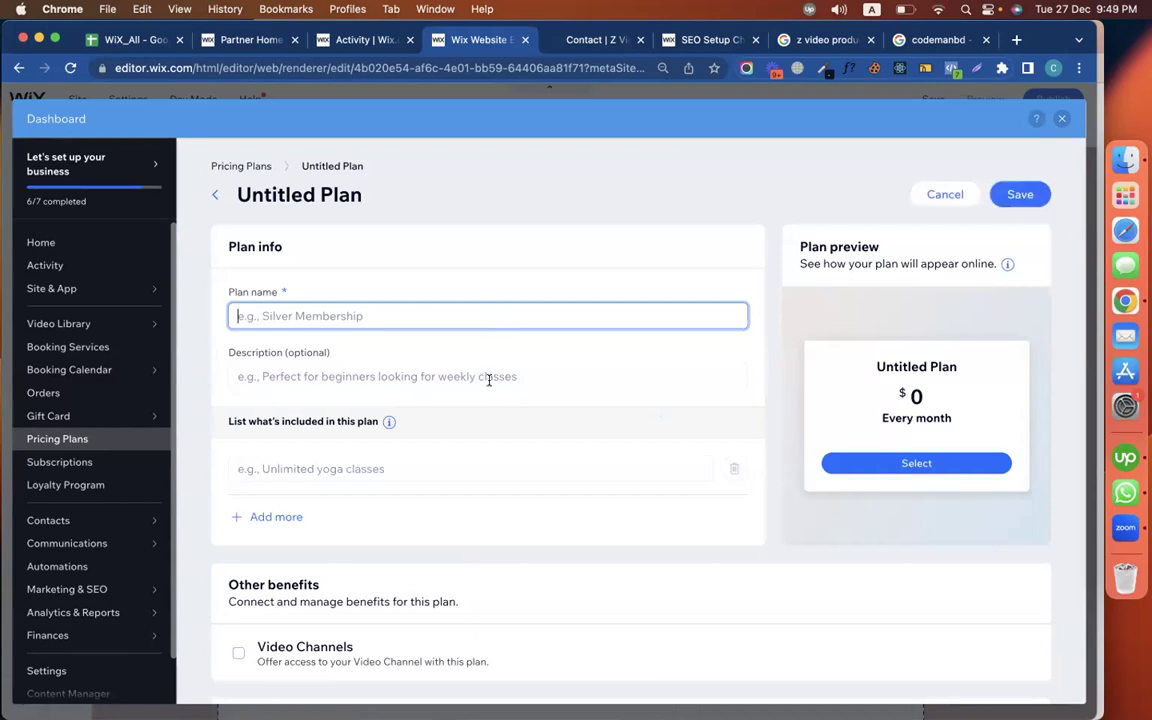
scroll(489, 380, down, 8)
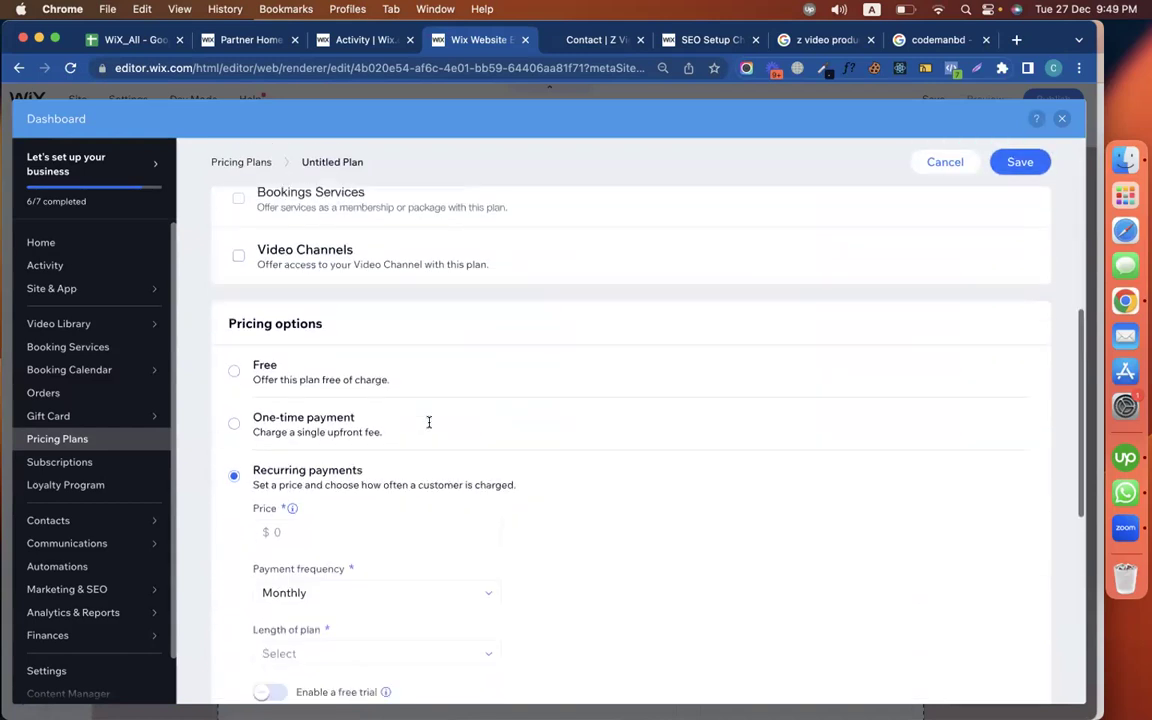
scroll(300, 350, down, 1)
scroll(400, 380, down, 3)
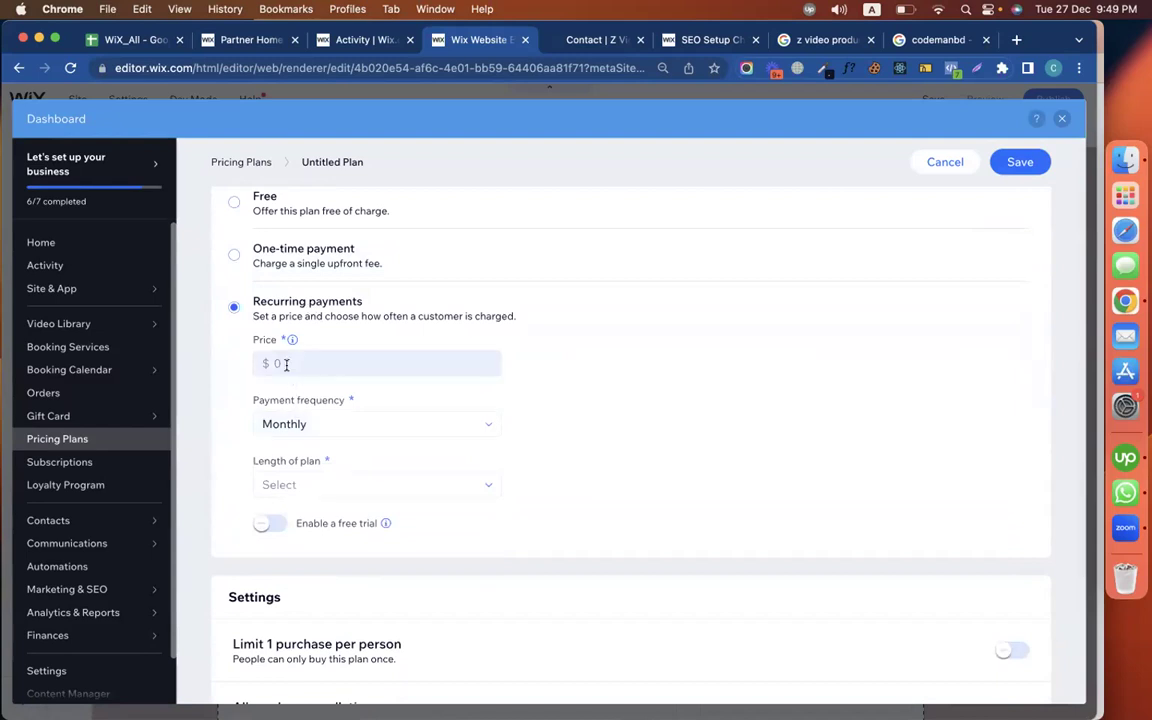
scroll(597, 383, up, 1)
click(355, 272)
click(293, 336)
click(768, 344)
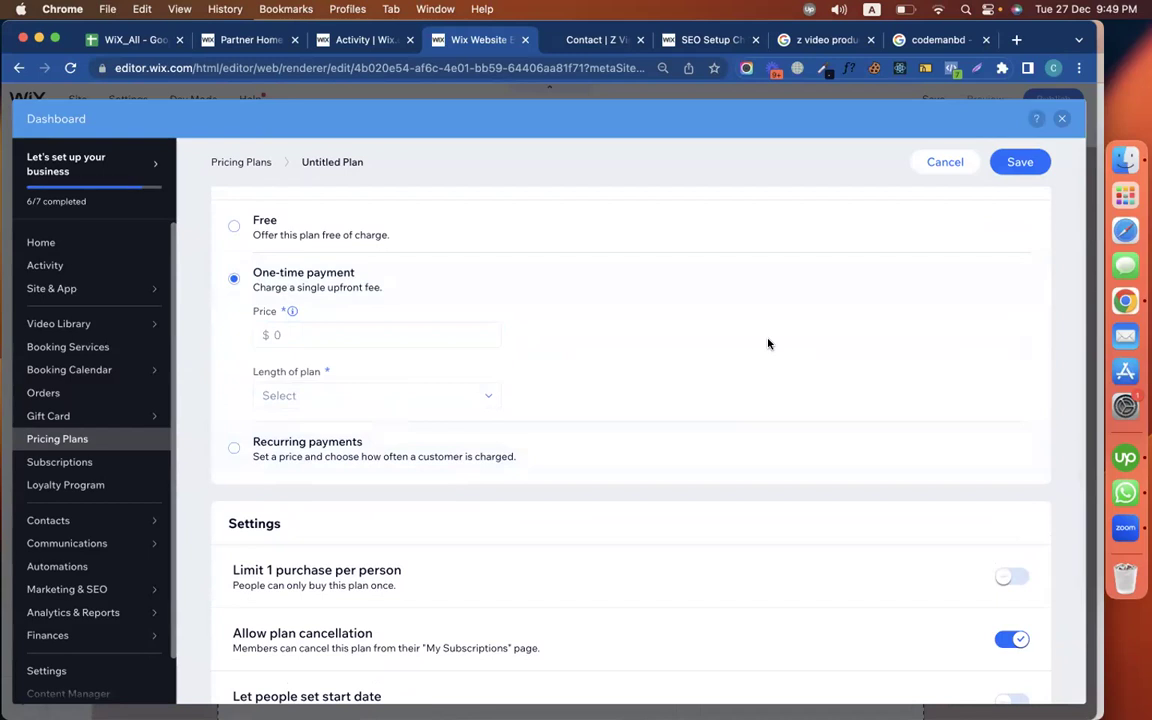
click(1062, 118)
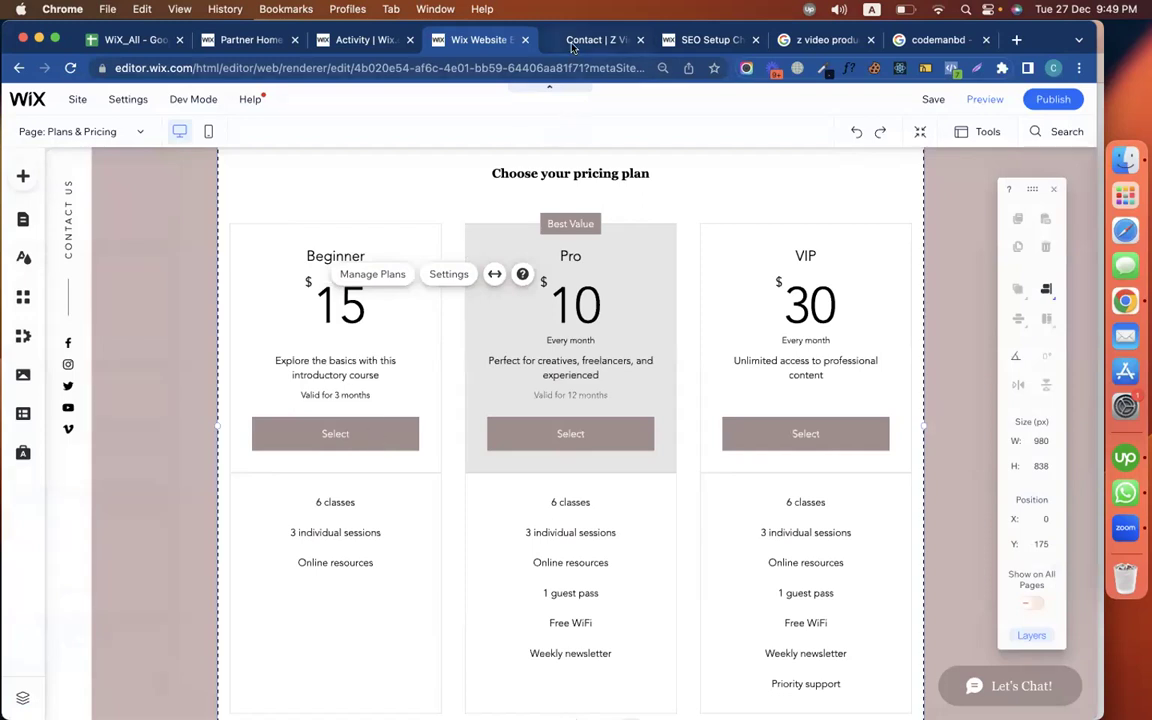
click(590, 40)
Collapse the Plans & Pricing links task and expand Step 1, leaving only Search Console unchecked
click(692, 38)
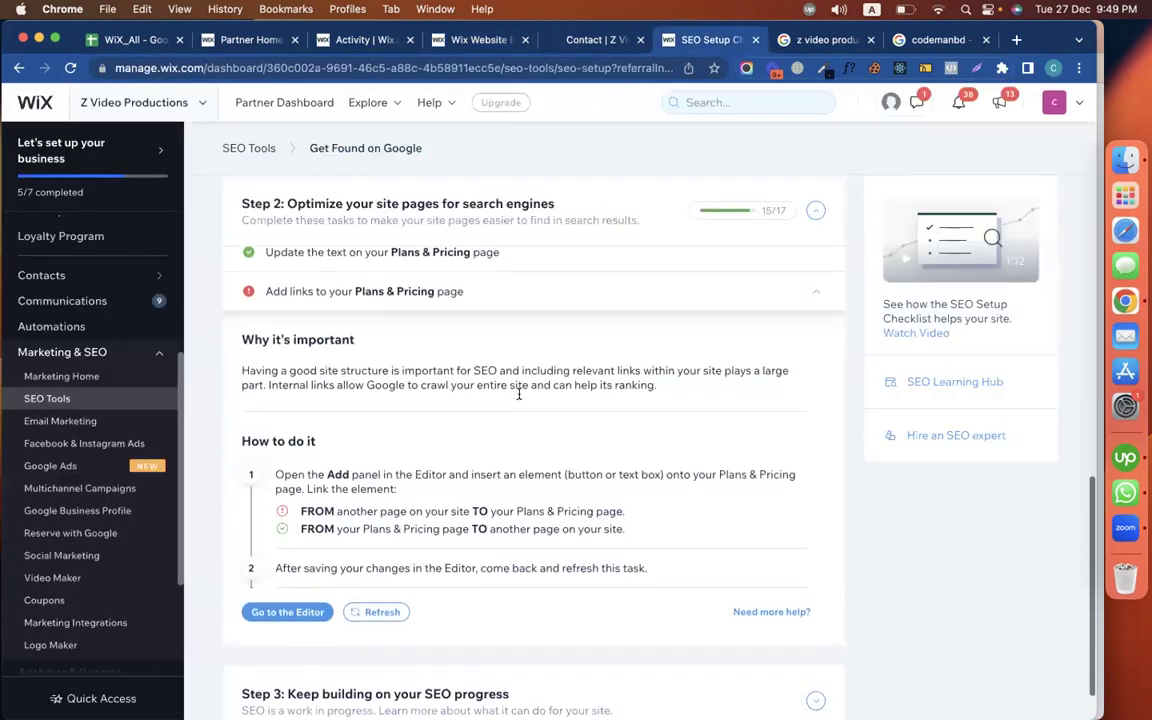
click(450, 309)
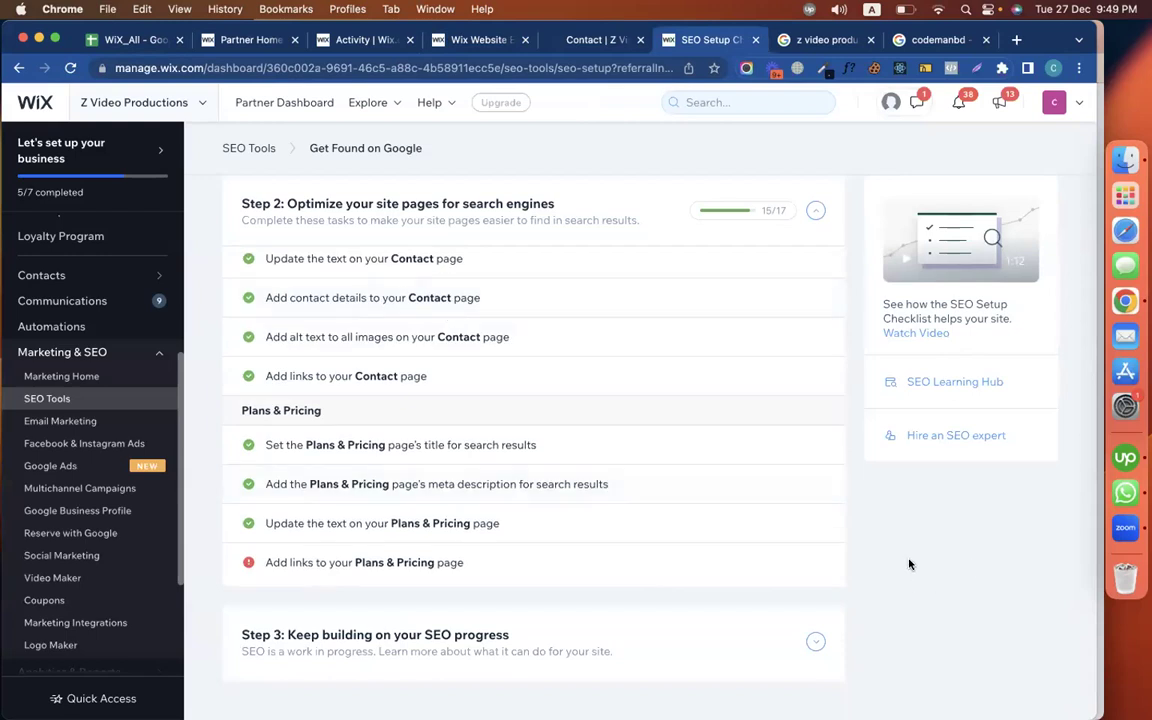
scroll(715, 486, up, 10)
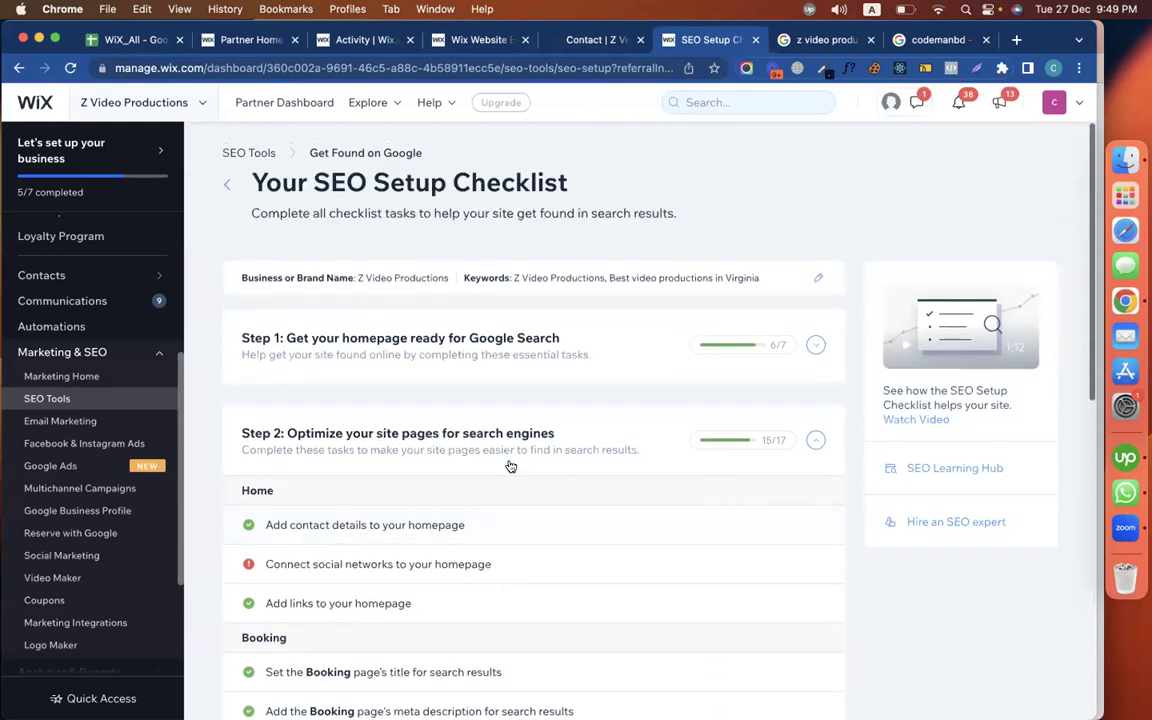
scroll(510, 466, down, 3)
scroll(510, 466, up, 3)
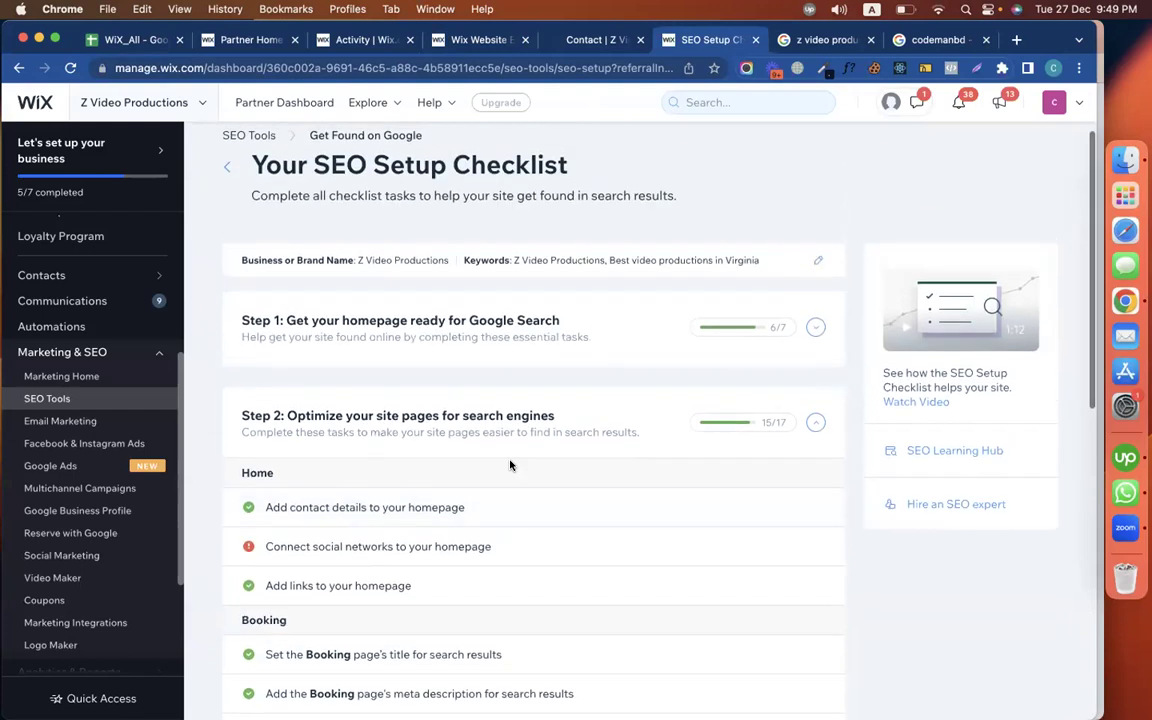
click(524, 352)
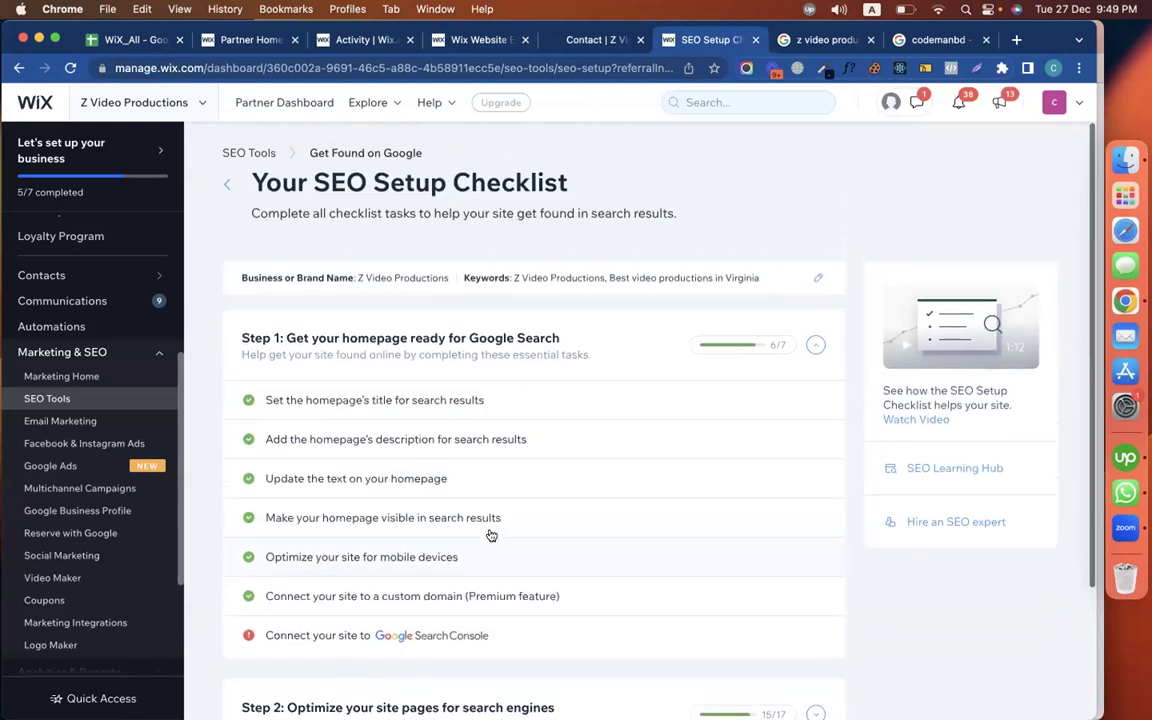
scroll(488, 517, down, 2)
scroll(587, 519, down, 2)
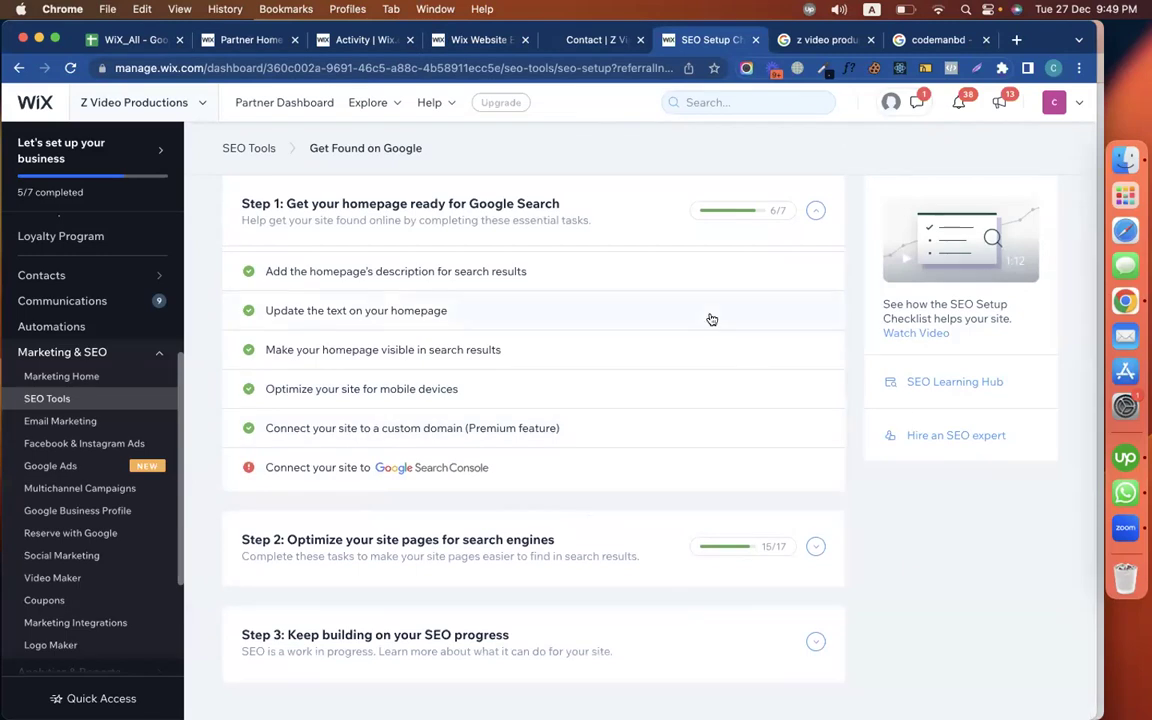
click(827, 41)
click(712, 41)
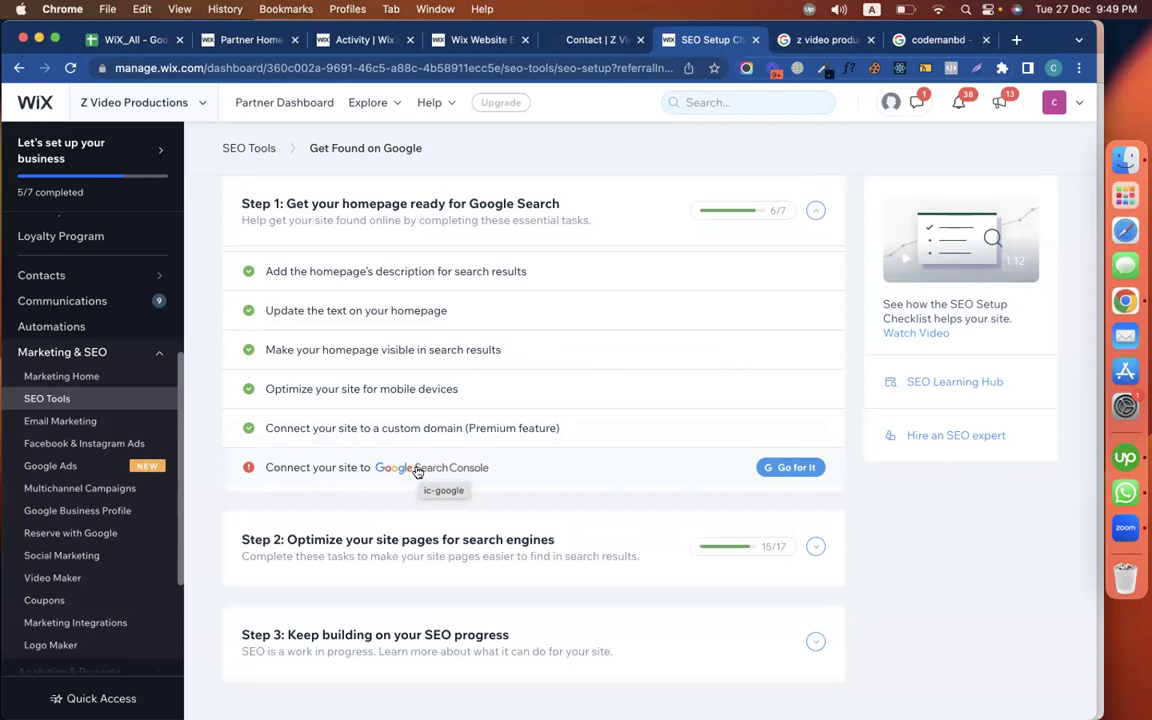
In the Google tab, search for 'search console' and open the Google Search Console Tools result
click(812, 44)
click(242, 66)
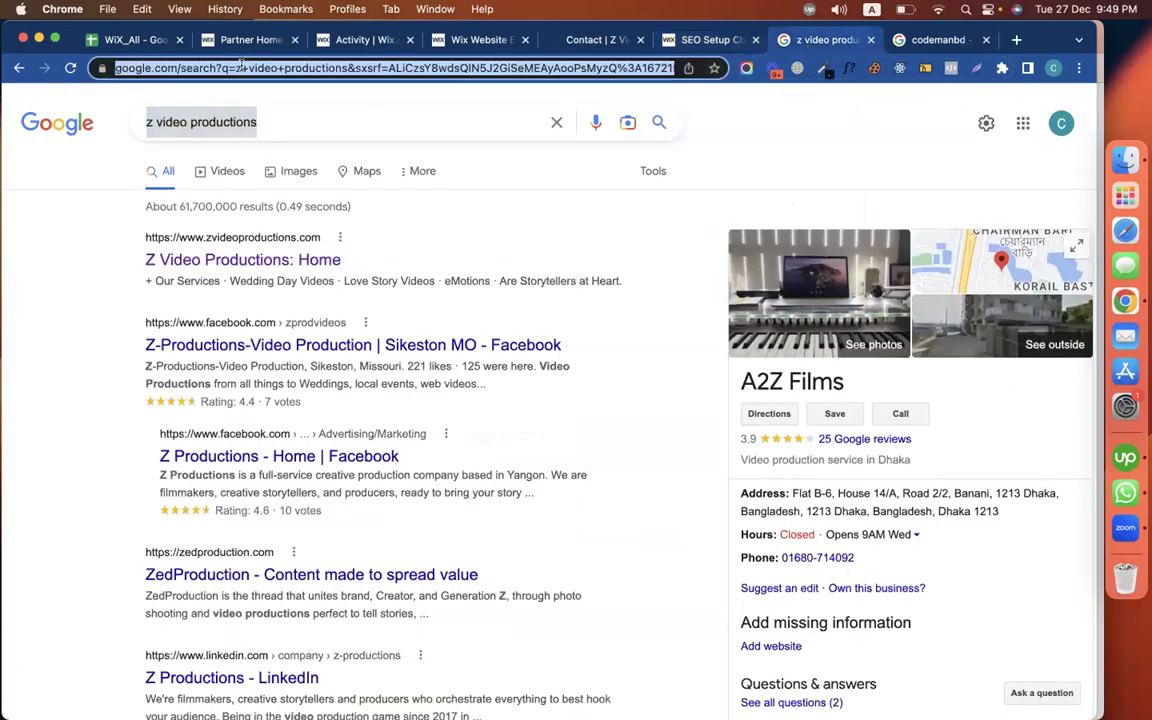
text(search conso)
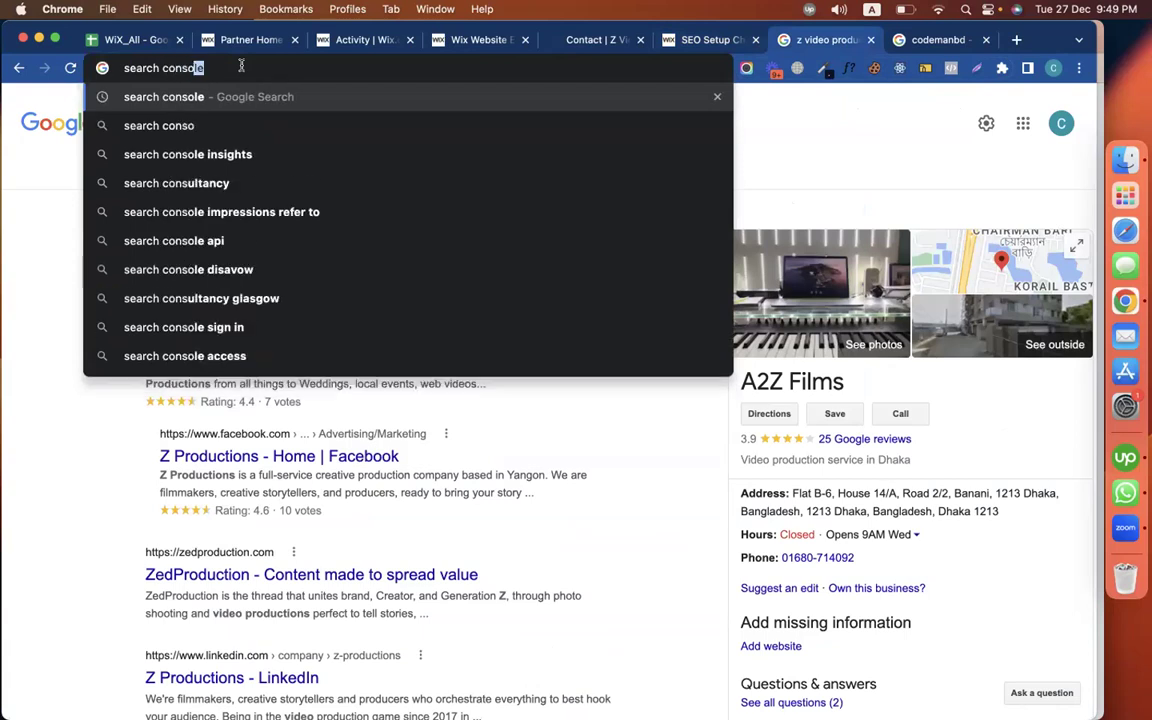
key(Return)
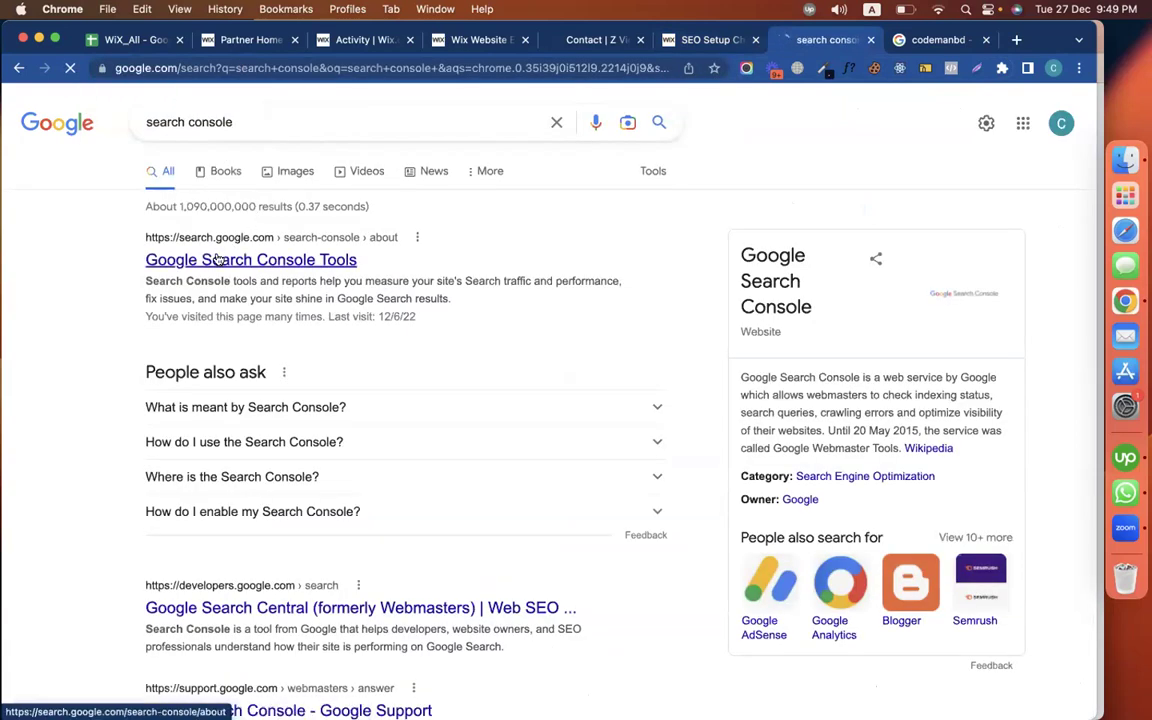
click(218, 259)
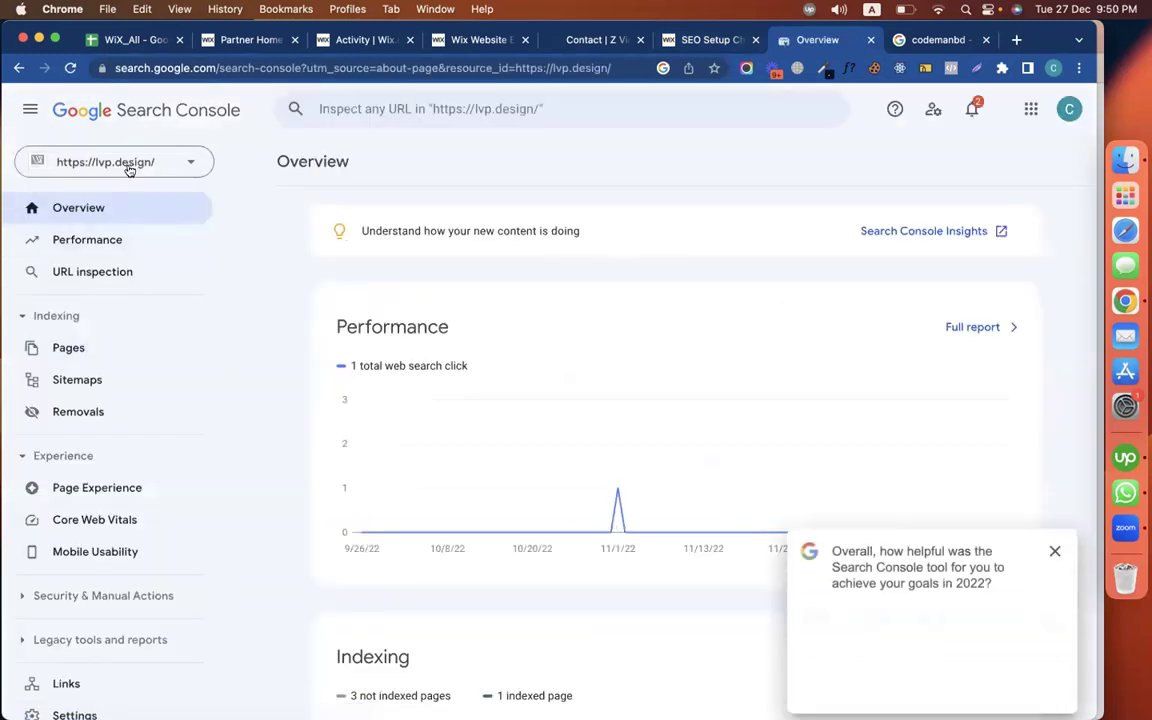
click(1052, 550)
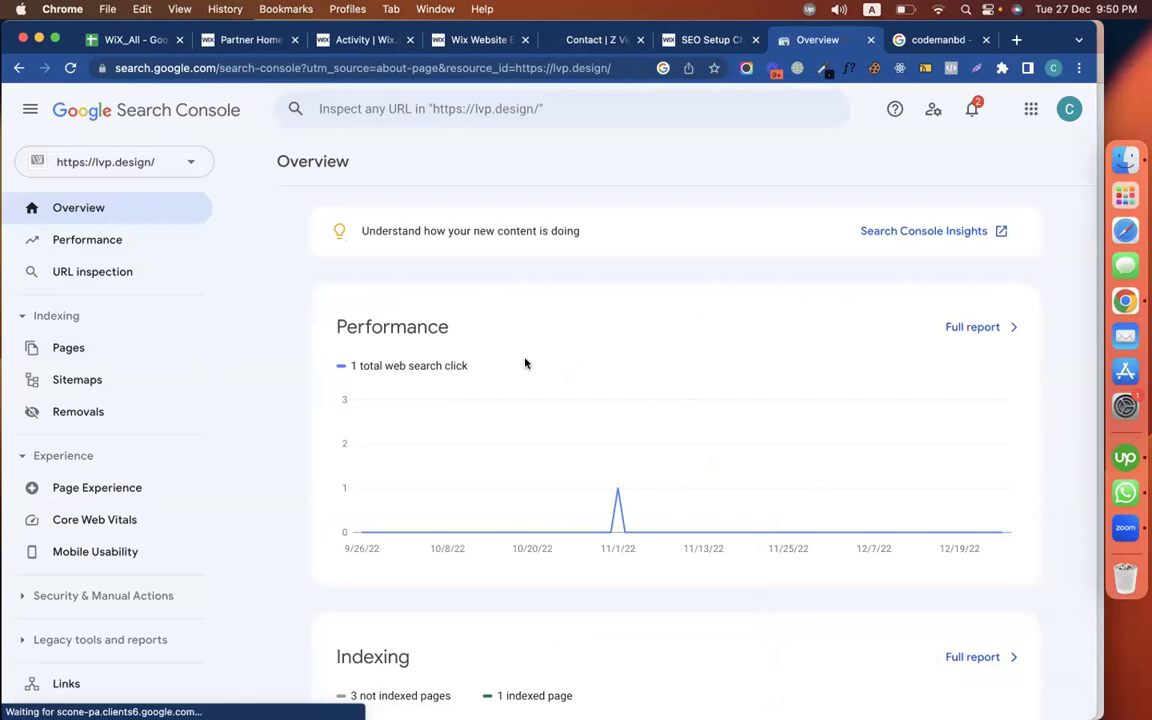
click(123, 164)
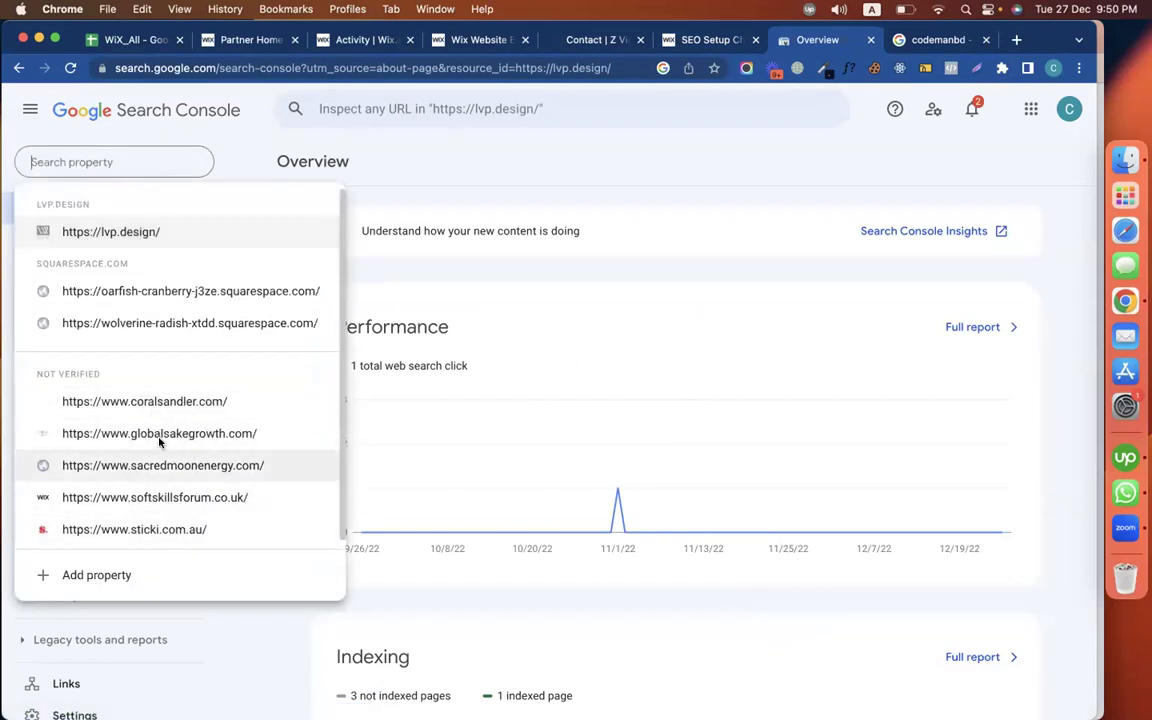
click(616, 152)
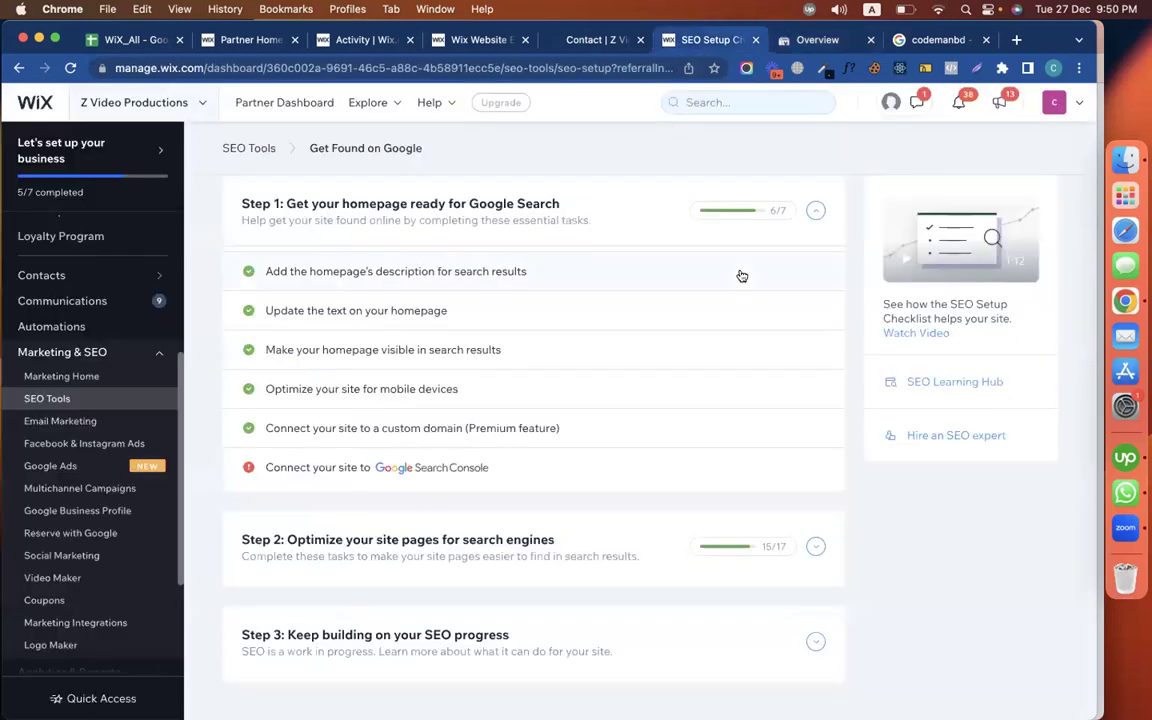
Remove '/contact' from the live site URL to load the zvideoproductions.com homepage, then return to the checklist
scroll(752, 432, up, 3)
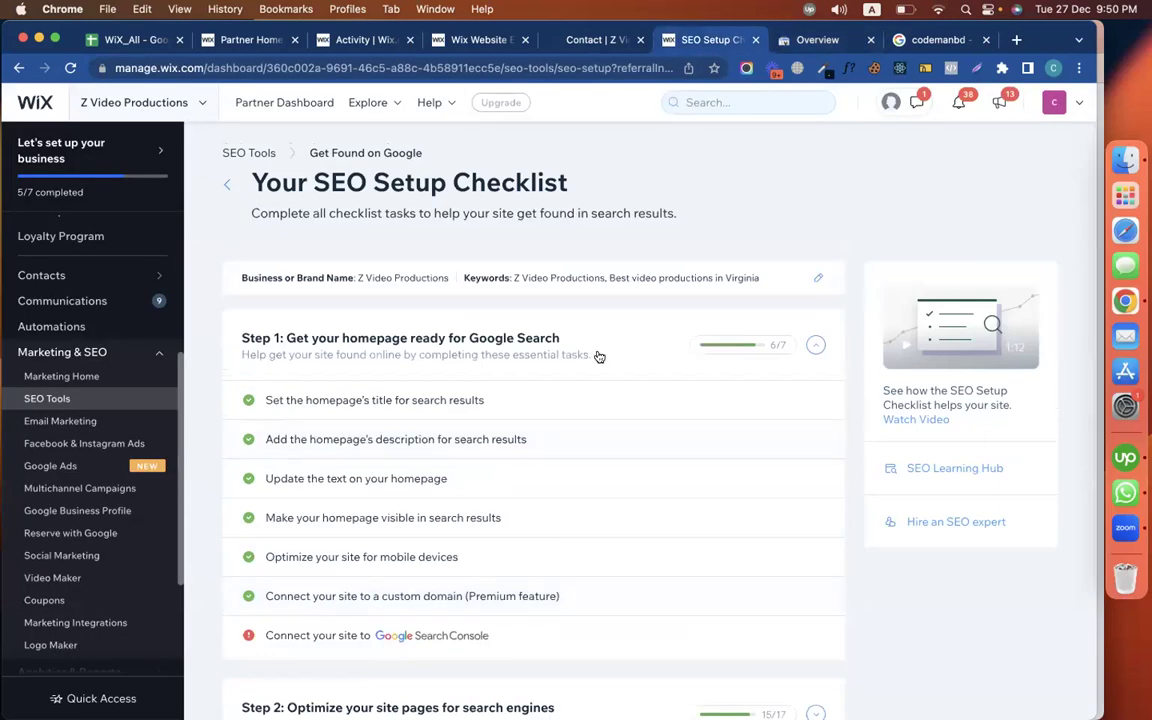
scroll(598, 357, down, 3)
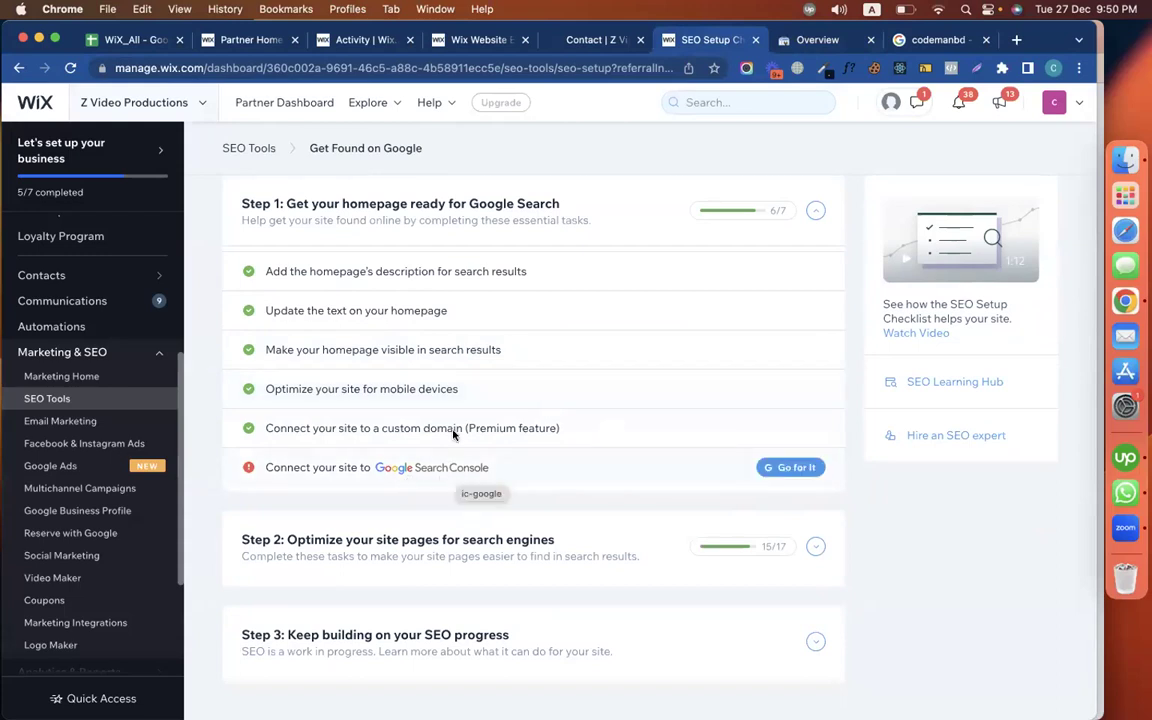
click(540, 40)
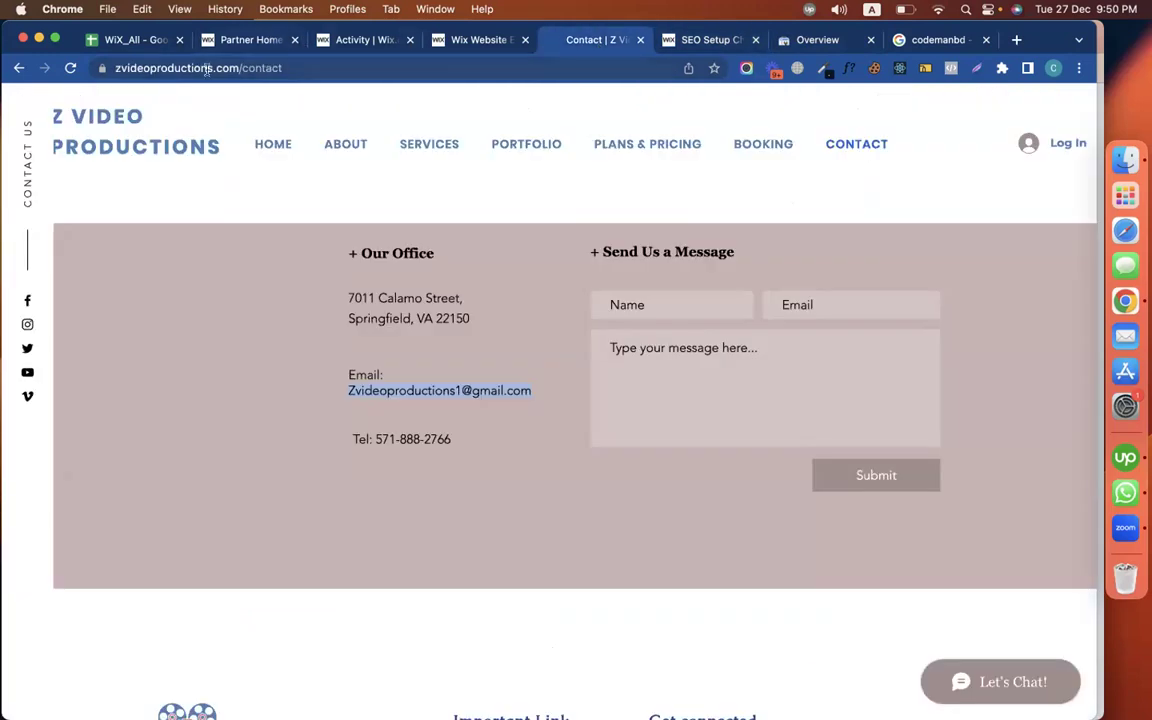
click(156, 66)
click(237, 67)
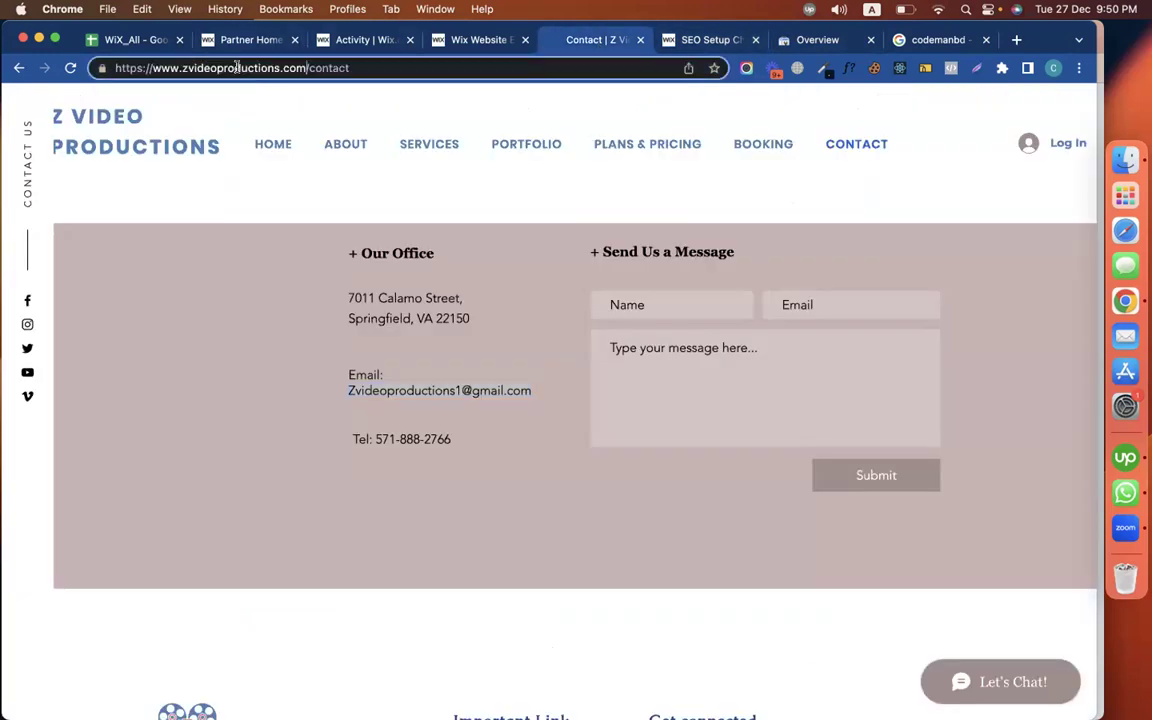
drag(303, 68, 115, 67)
double_click(315, 69)
key(BackSpace)
key(Return)
click(341, 63)
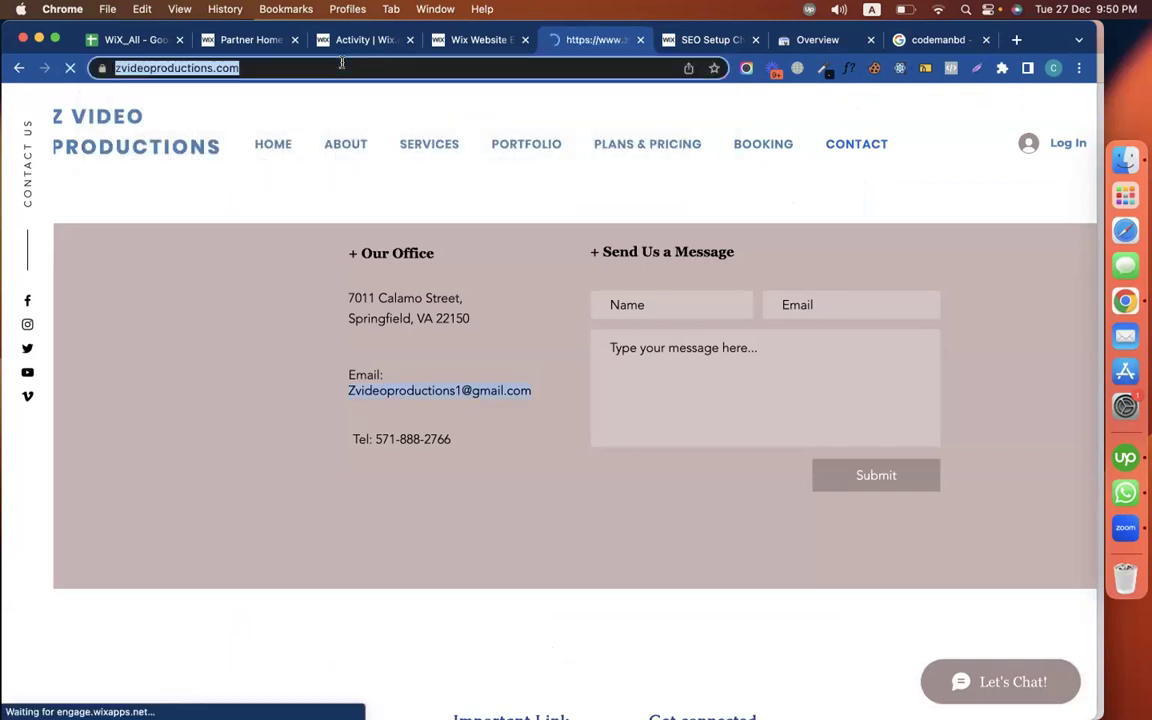
click(743, 40)
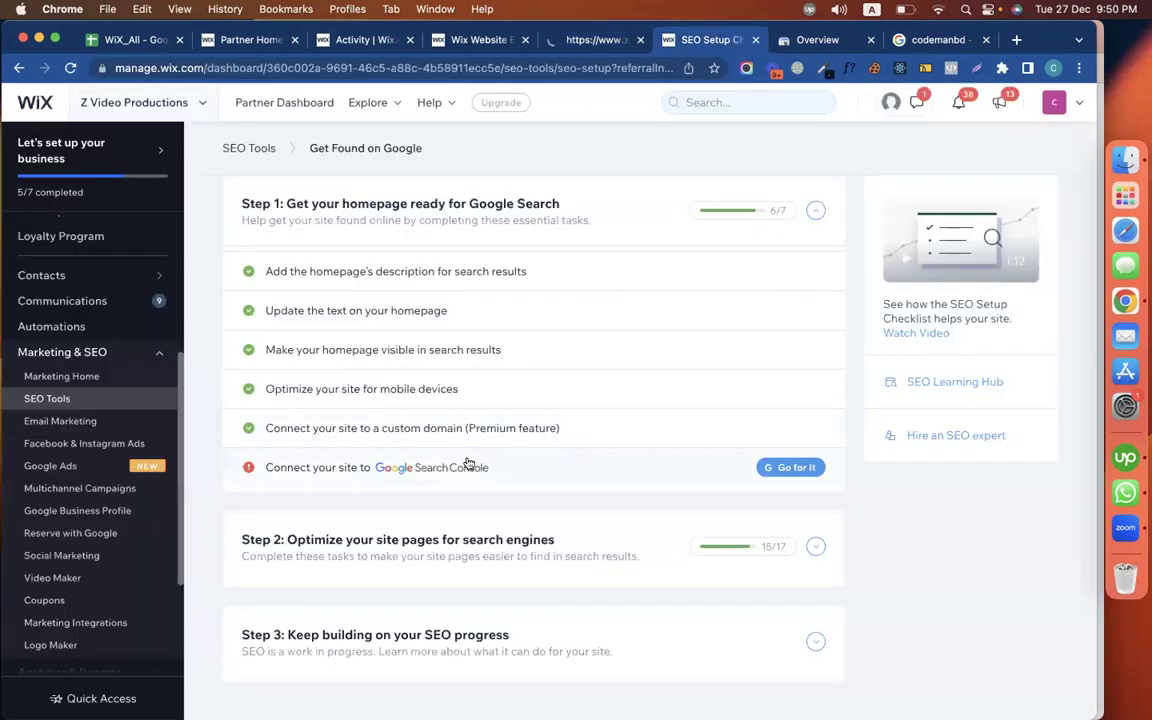
Expand the Search Console task, choose Connect Now, and publish the site from the editor
click(467, 466)
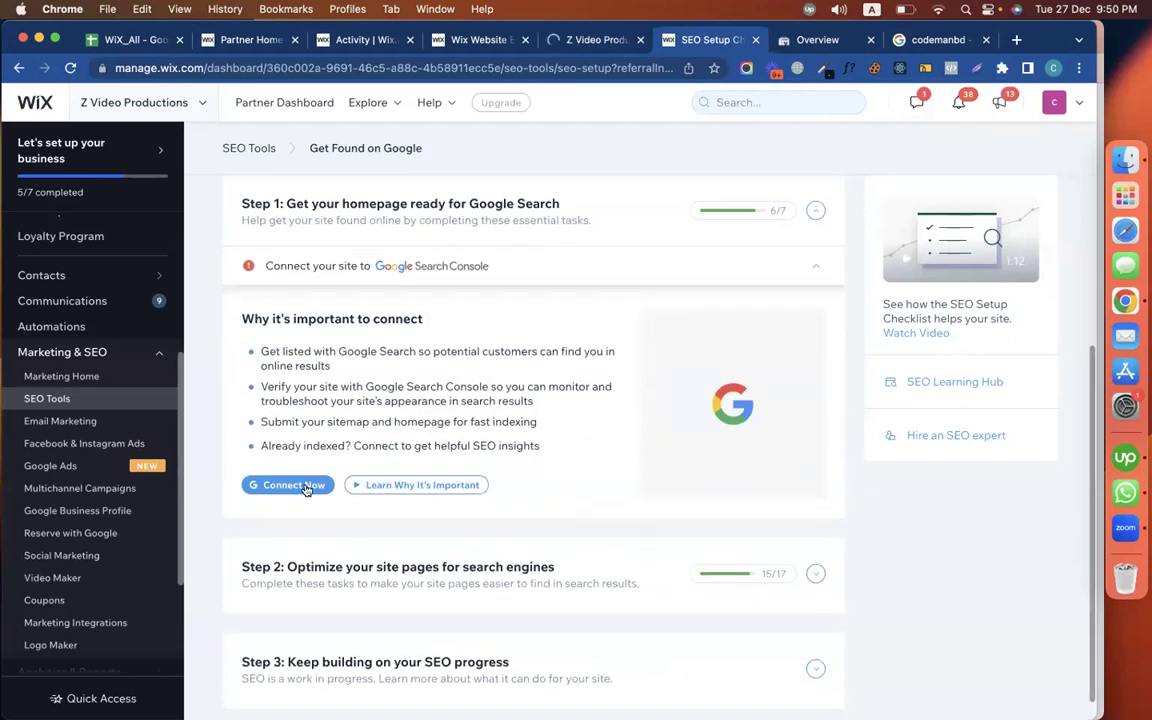
click(303, 488)
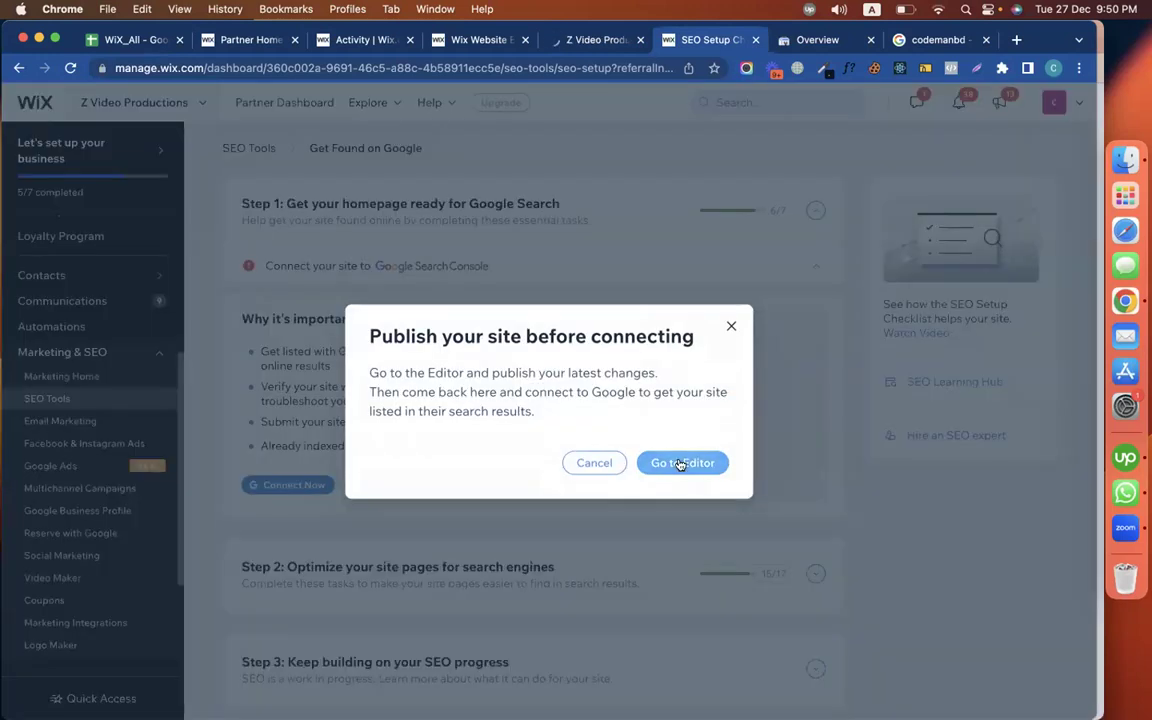
click(680, 463)
click(1048, 100)
click(719, 42)
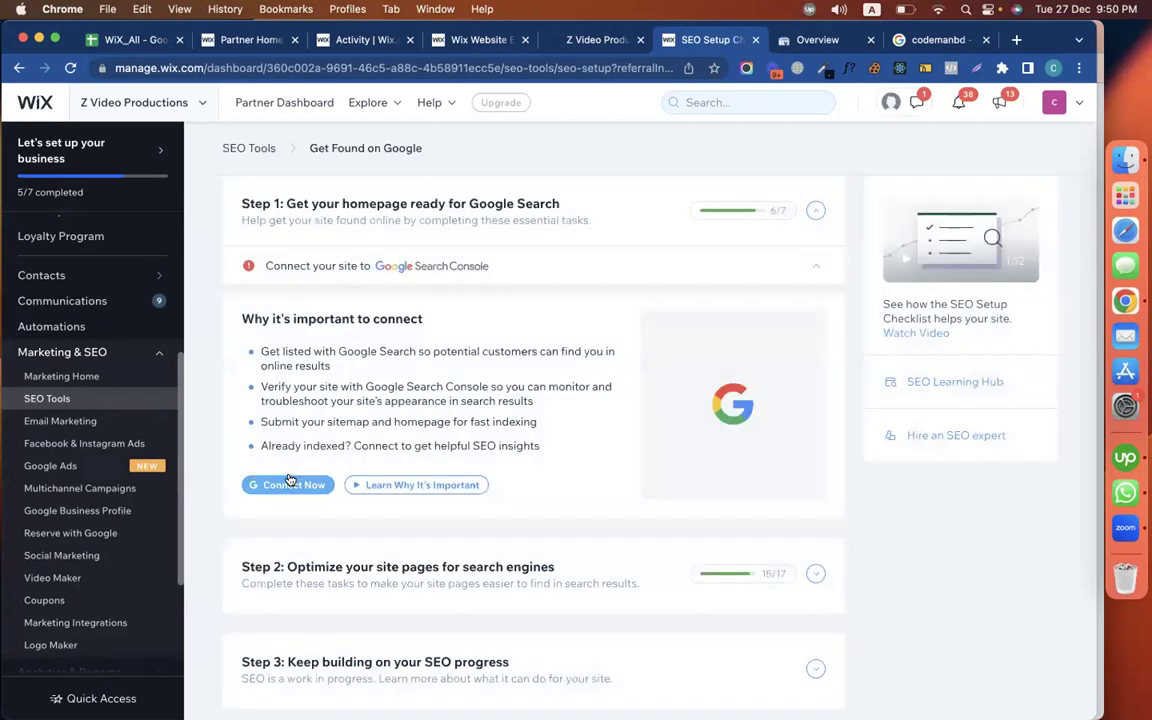
Retry Connect Now and publish the site again from the reopened editor
click(296, 487)
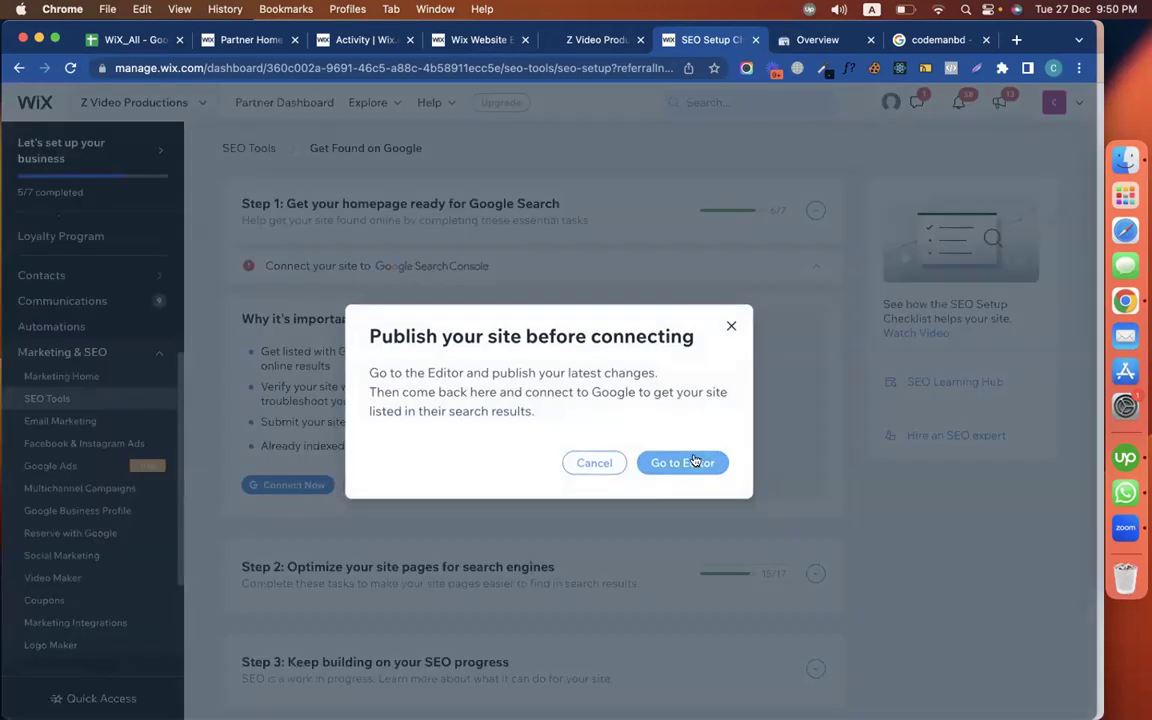
click(692, 459)
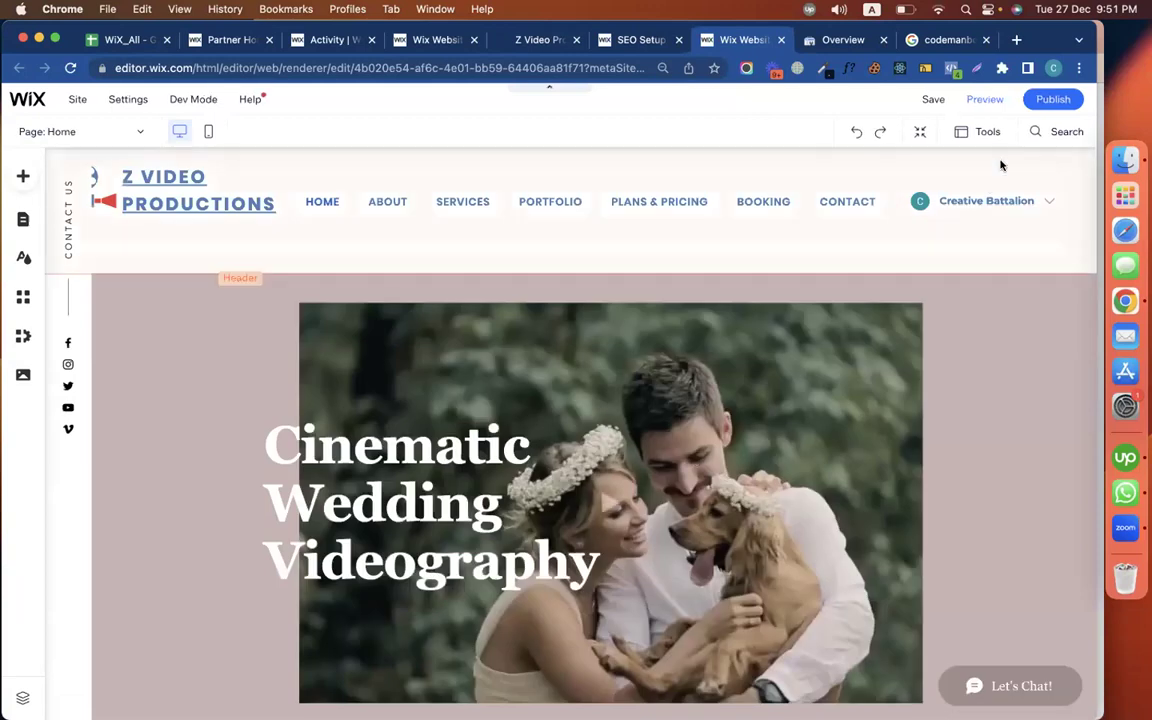
click(1045, 102)
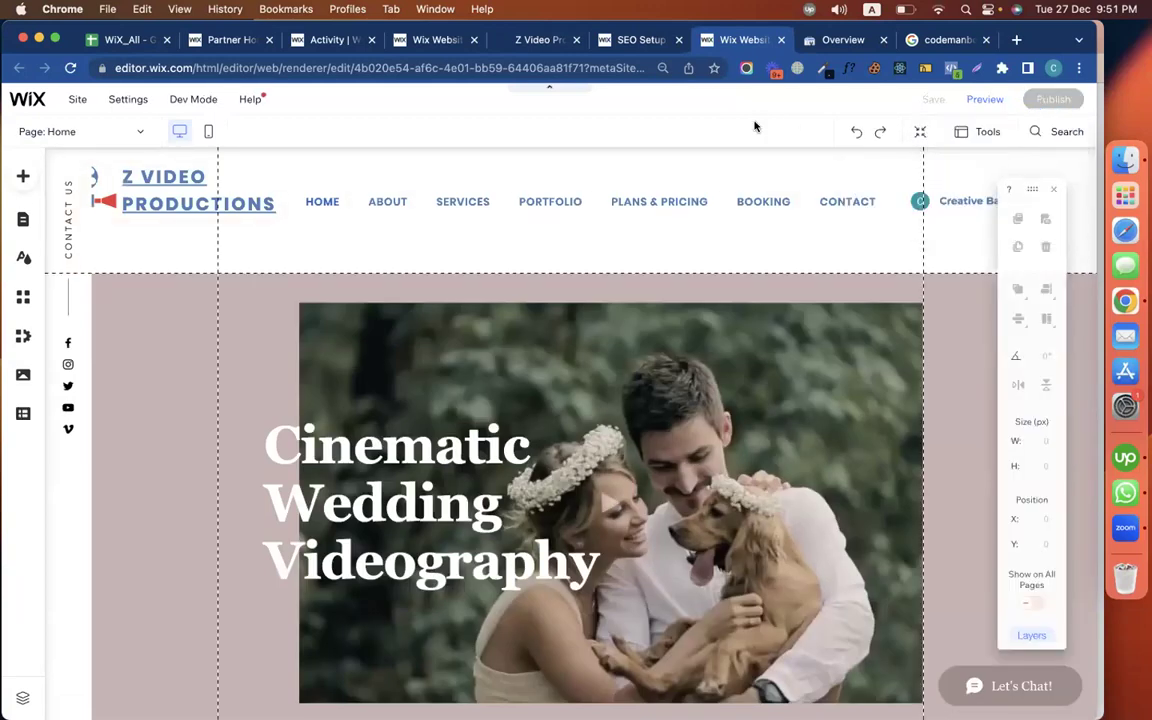
Start the Search Console connection in the checklist, then scroll to the editor's Home page footer
click(640, 40)
click(300, 483)
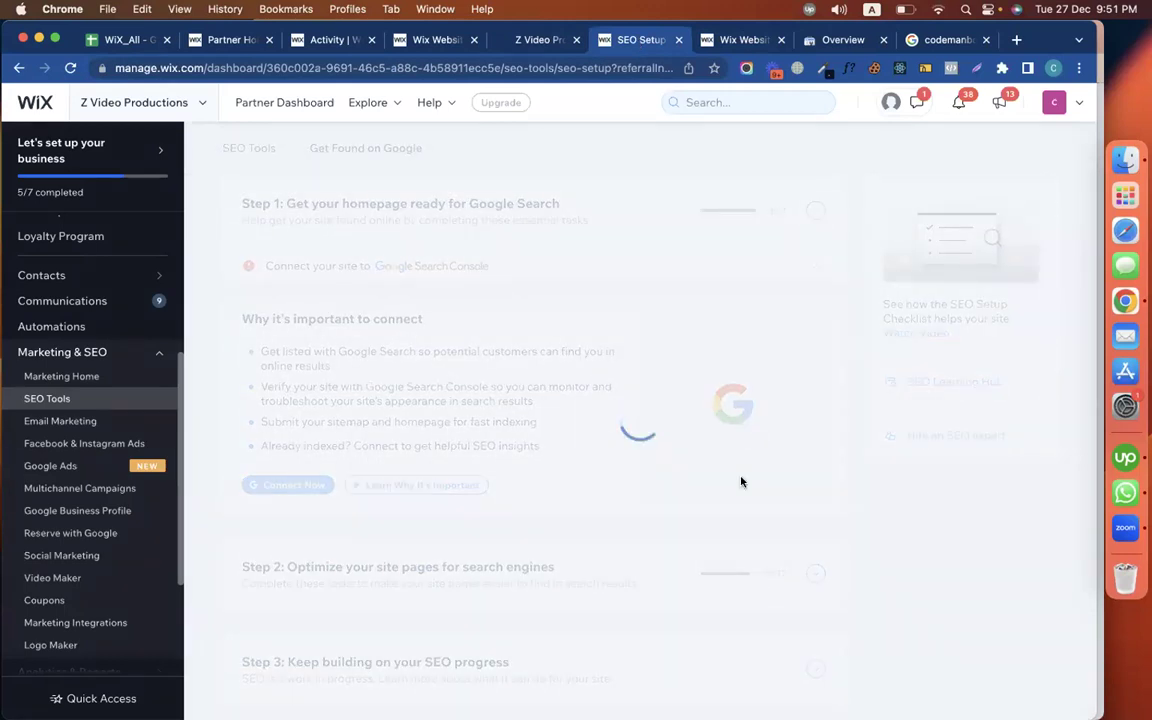
click(745, 40)
scroll(731, 445, down, 20)
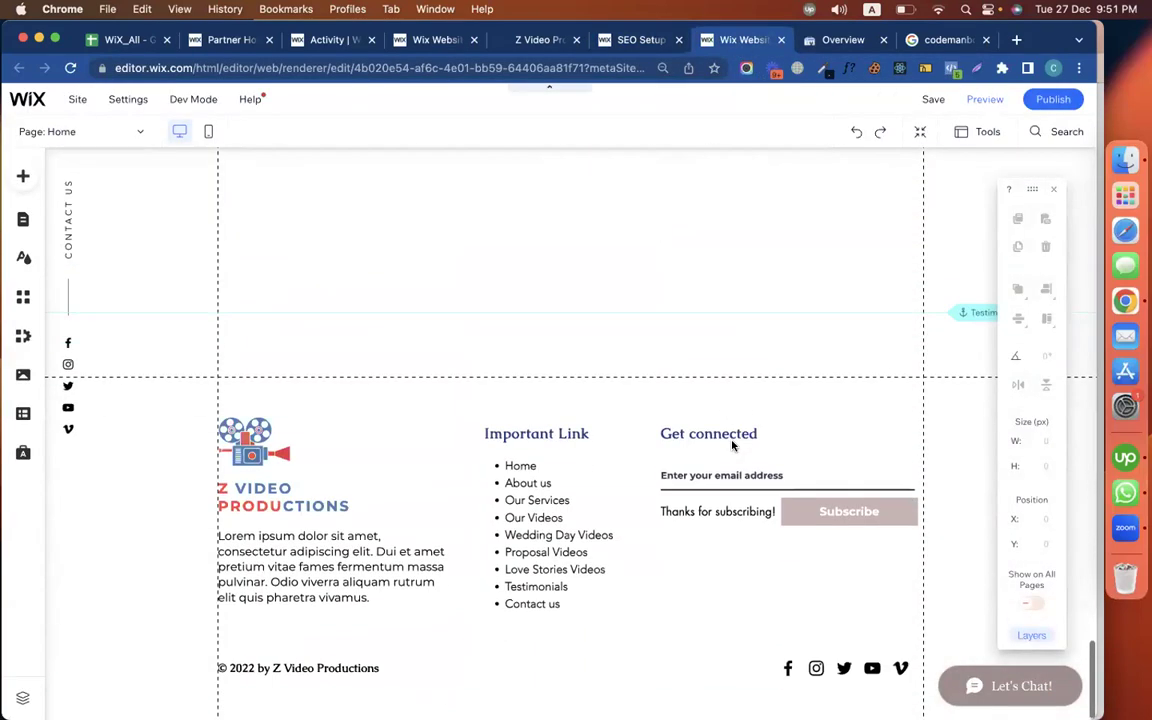
In the footer's social links, change the end of the Instagram link to 'kjsdhf'
click(815, 668)
click(826, 625)
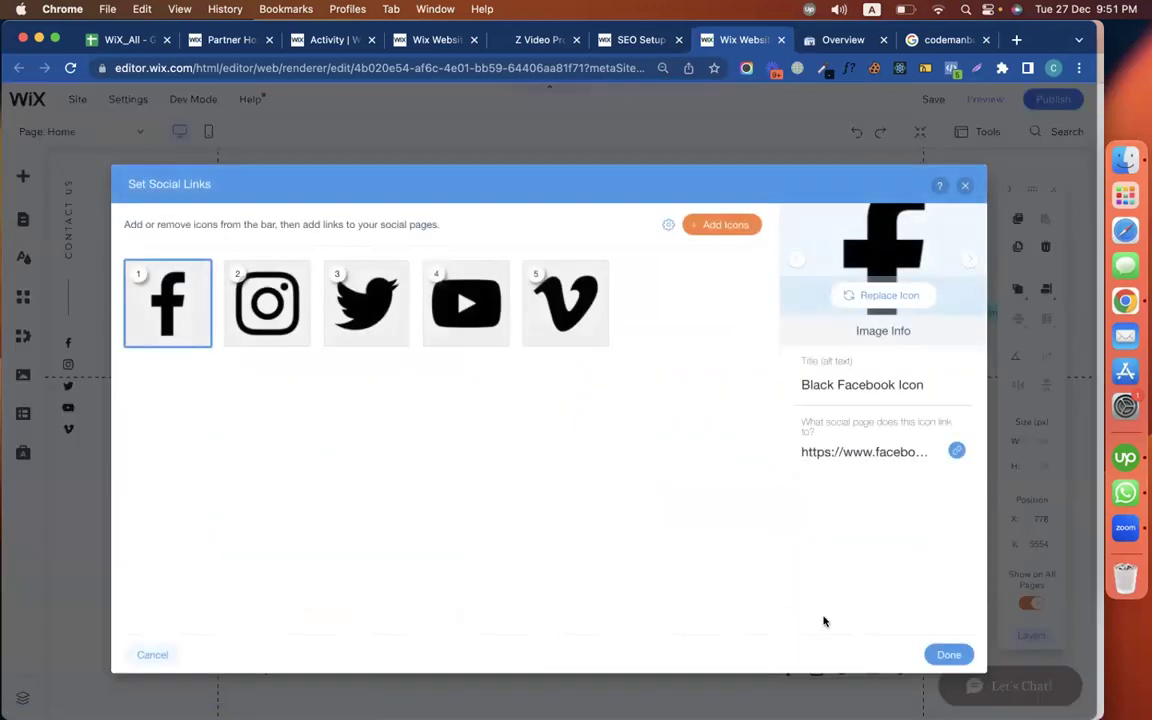
click(287, 272)
click(860, 455)
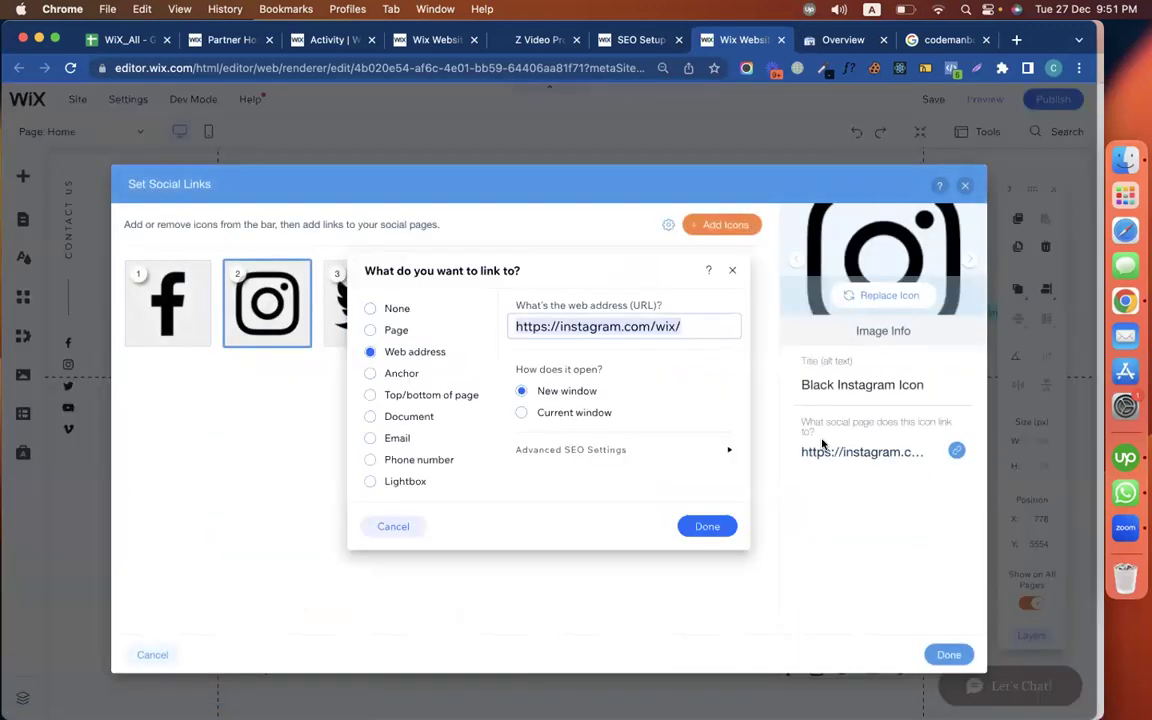
key(Left)
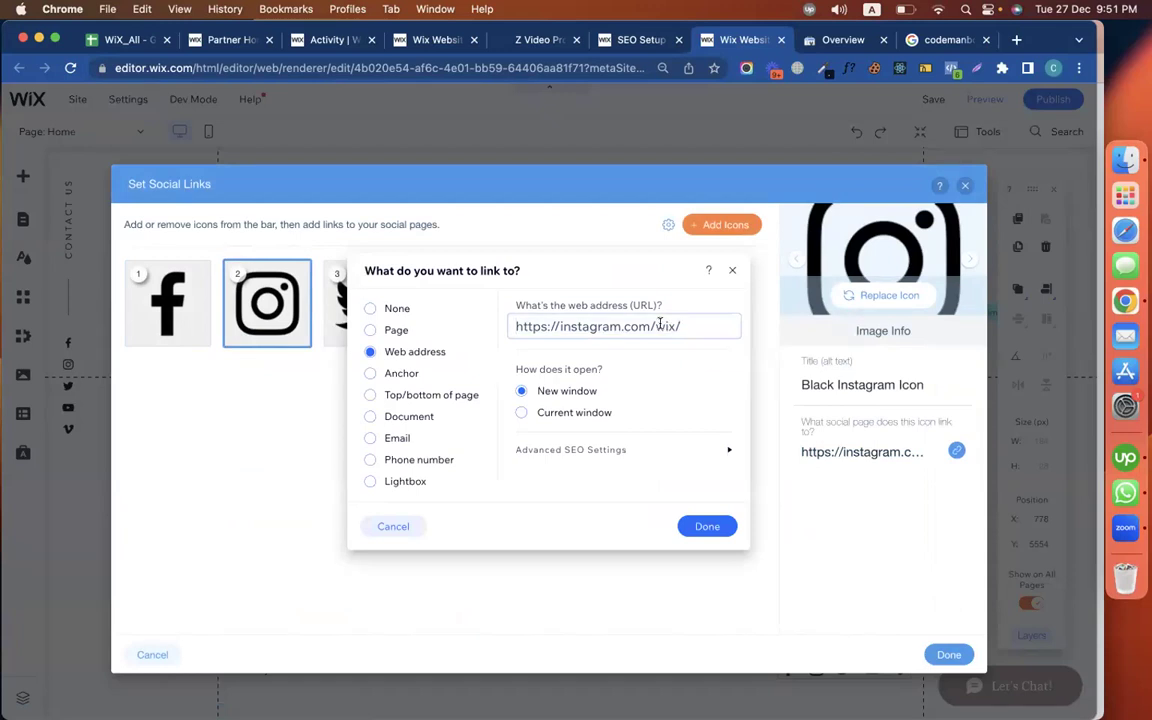
key(BackSpace)
key(BackSpace)
key(BackSpace)
key(BackSpace)
text(kjsdhf)
click(702, 527)
Replace 'wix' in the Twitter link with 'skldj'
click(370, 301)
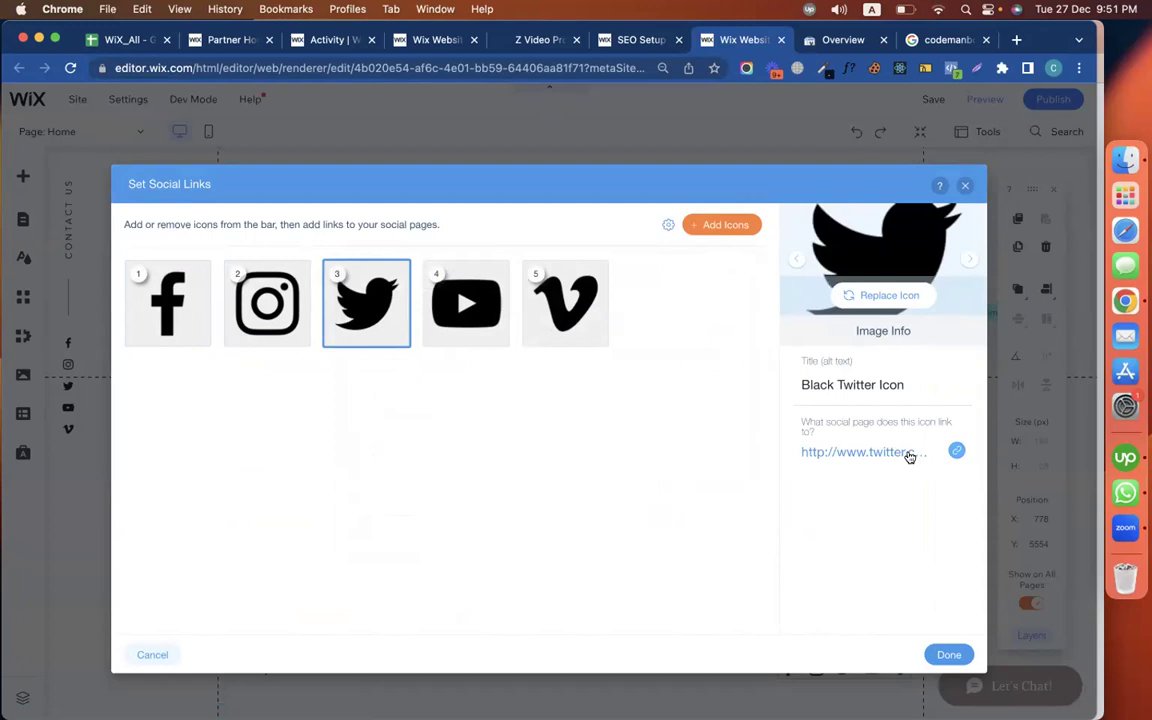
click(860, 452)
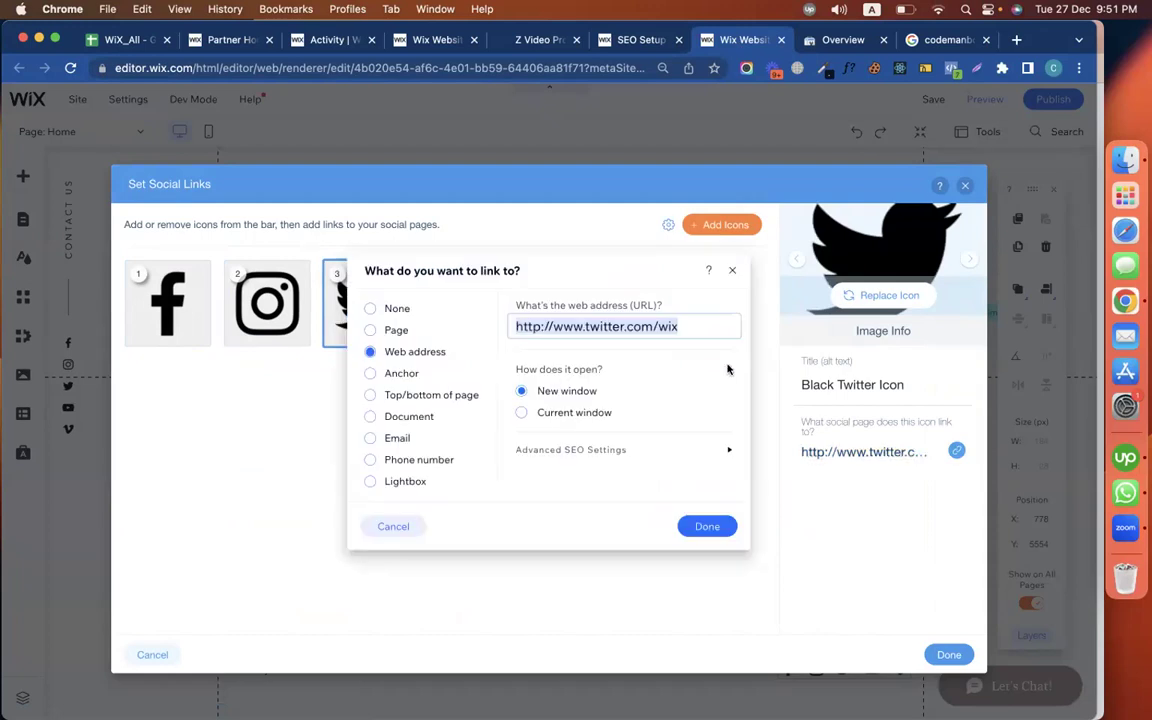
click(664, 330)
key(BackSpace)
key(BackSpace)
key(BackSpace)
text(skldj)
click(706, 528)
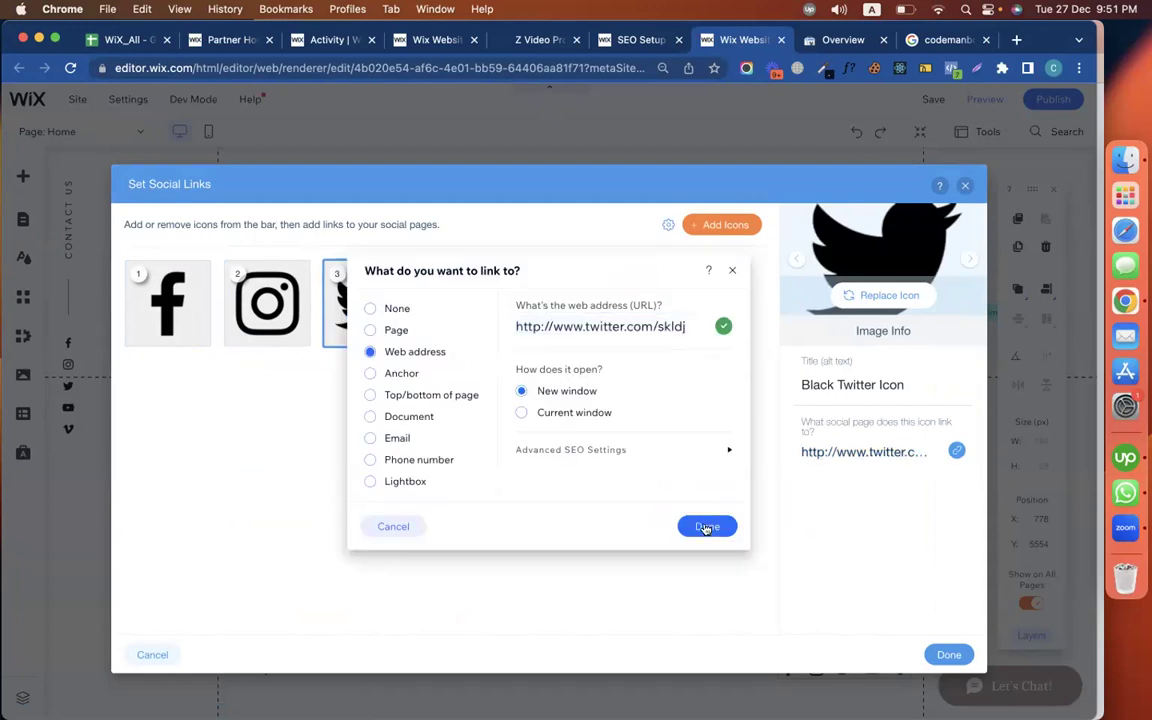
Remove the Vimeo and YouTube icons from the social bar and apply the changes
click(466, 303)
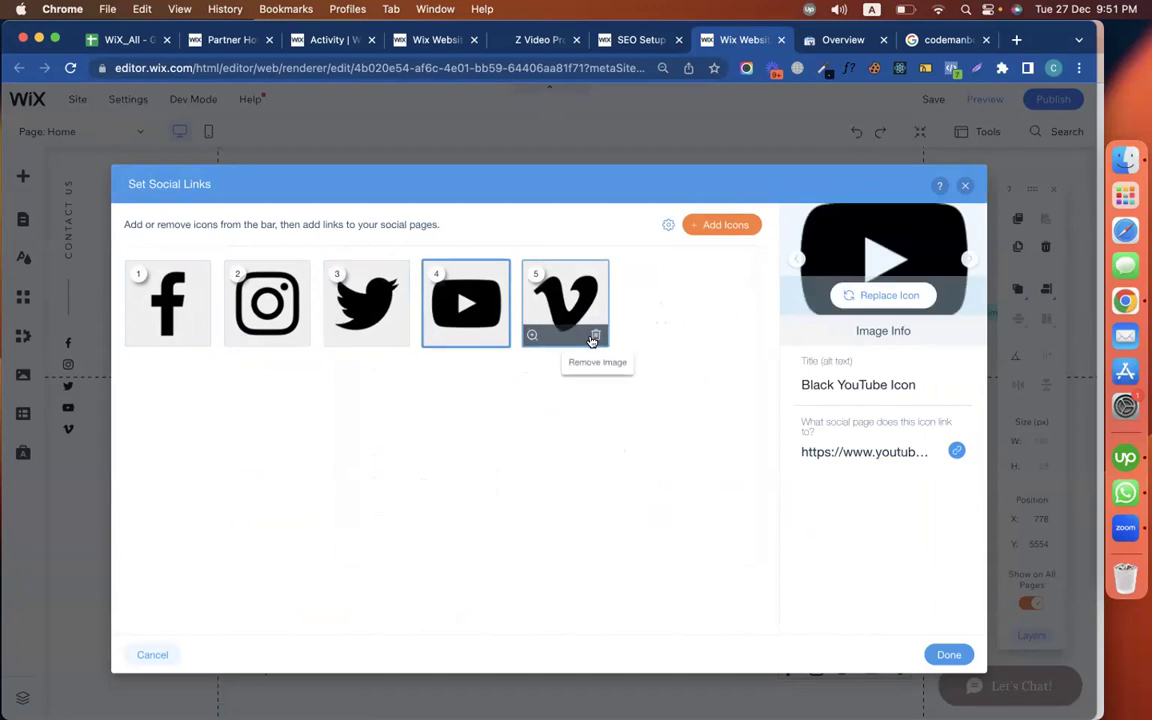
click(594, 336)
click(496, 336)
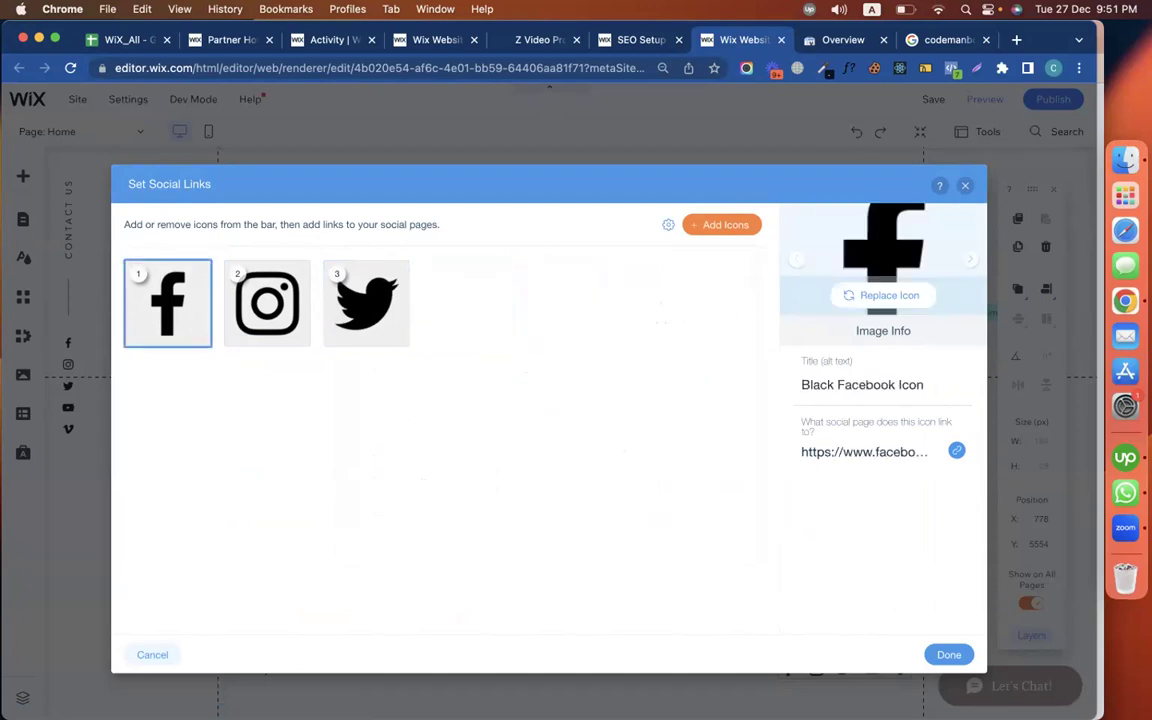
click(950, 655)
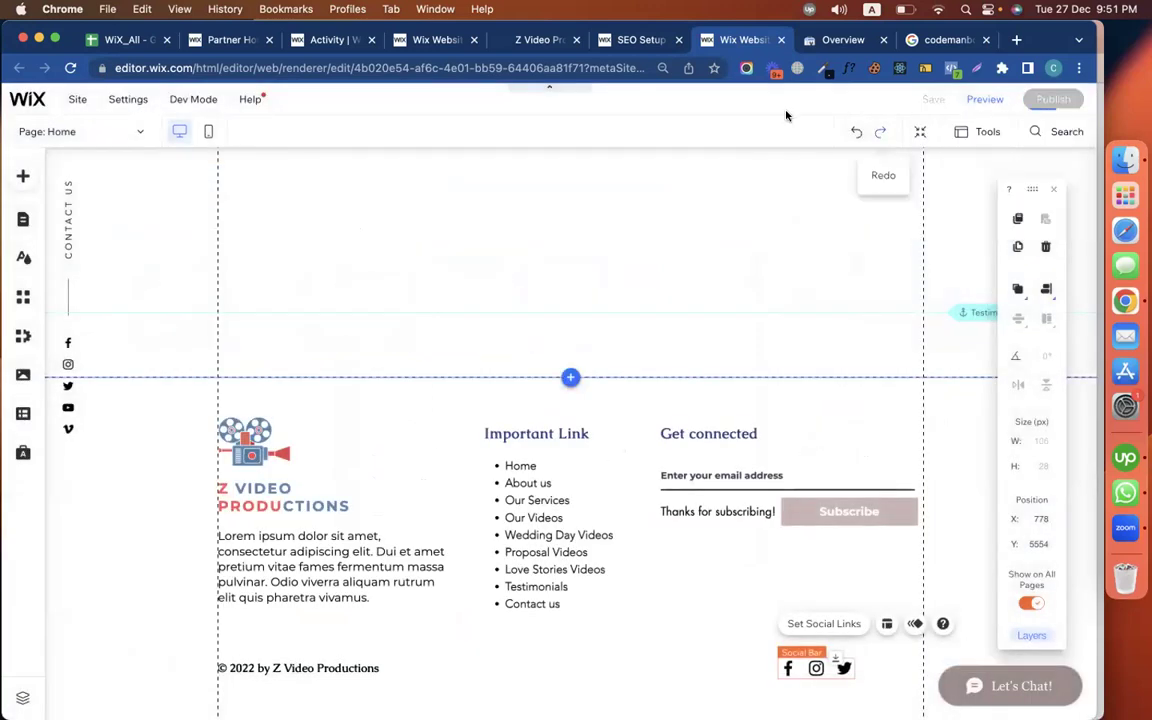
Expand Step 2 of the SEO checklist and show the social networks task details
click(634, 40)
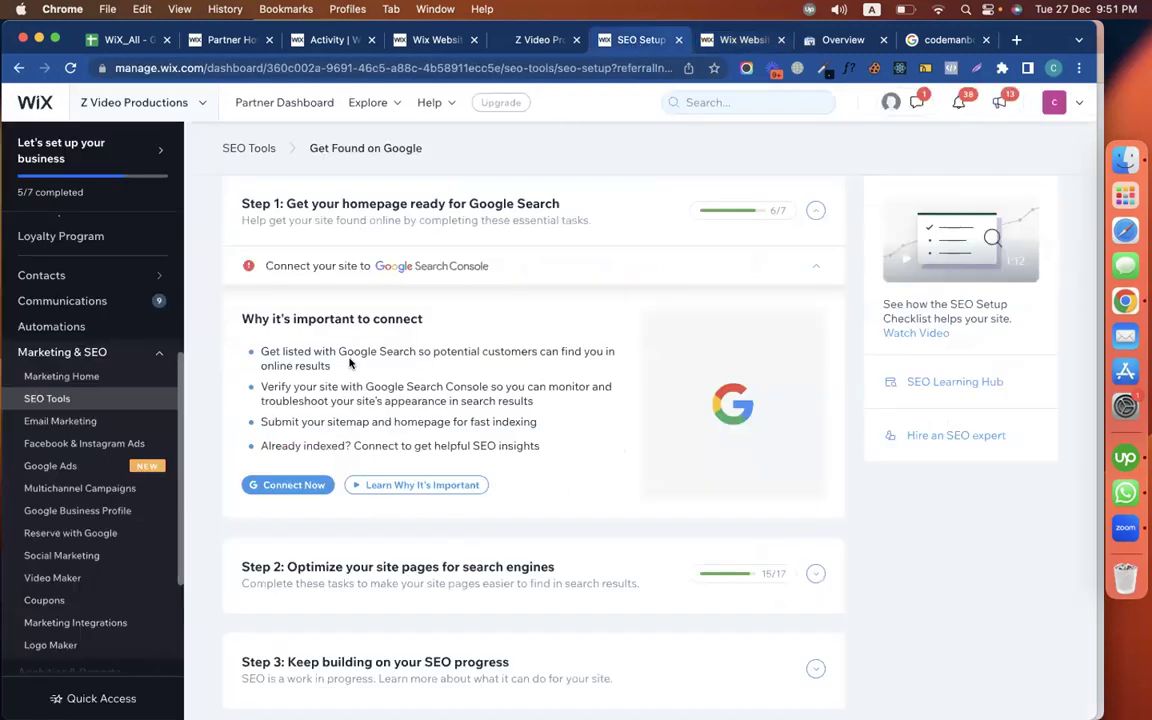
scroll(603, 390, down, 1)
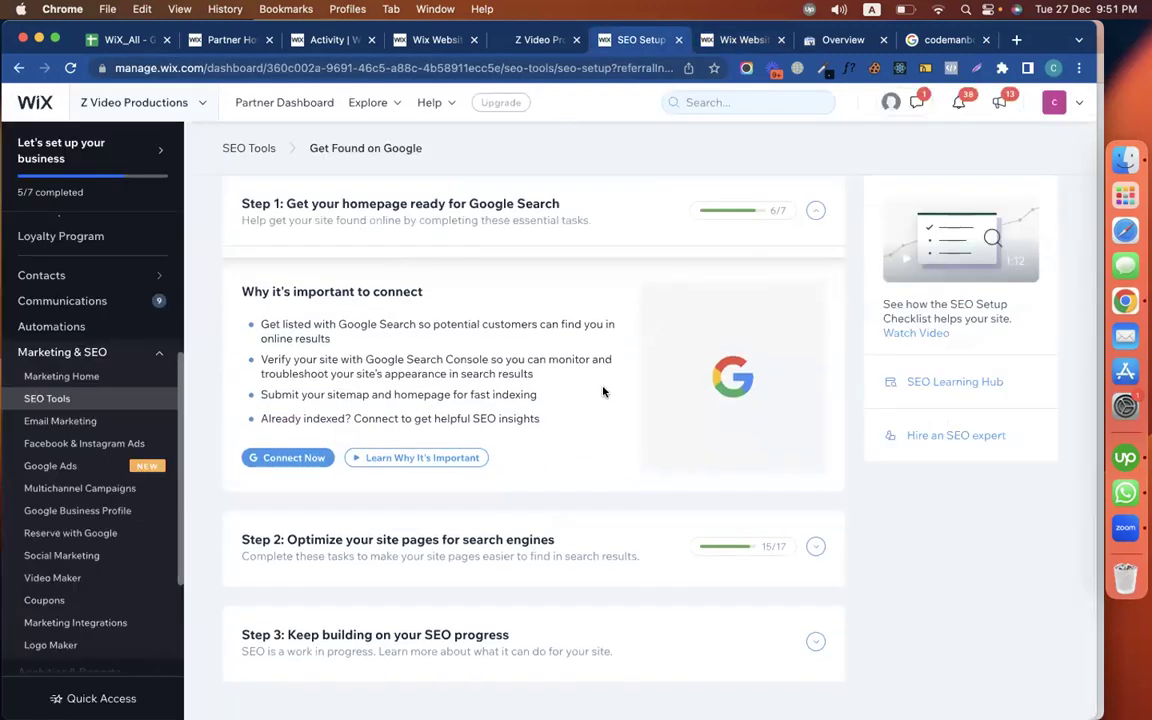
scroll(617, 386, up, 5)
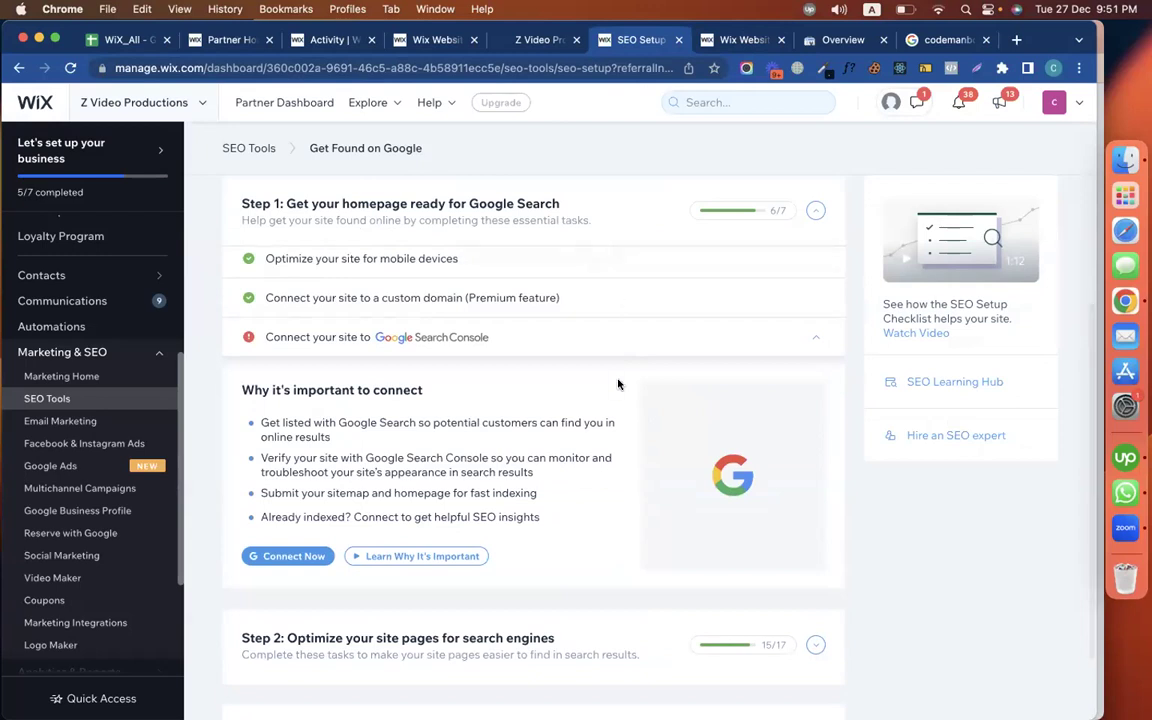
scroll(643, 411, down, 5)
click(653, 540)
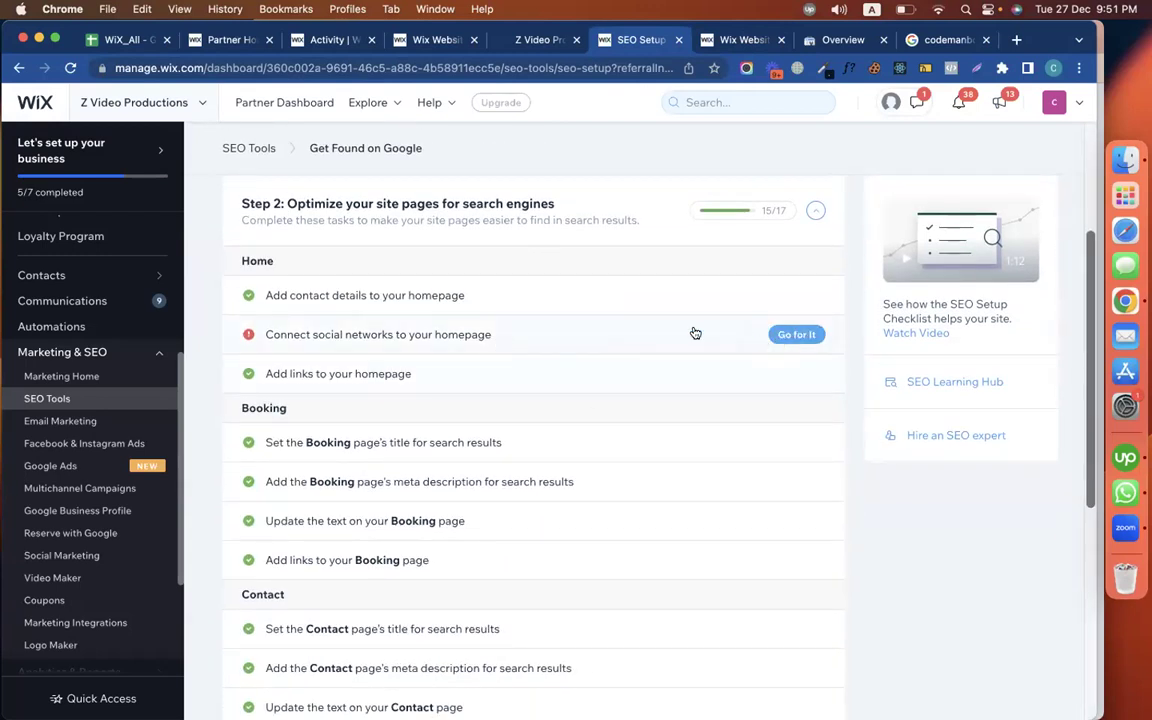
click(650, 338)
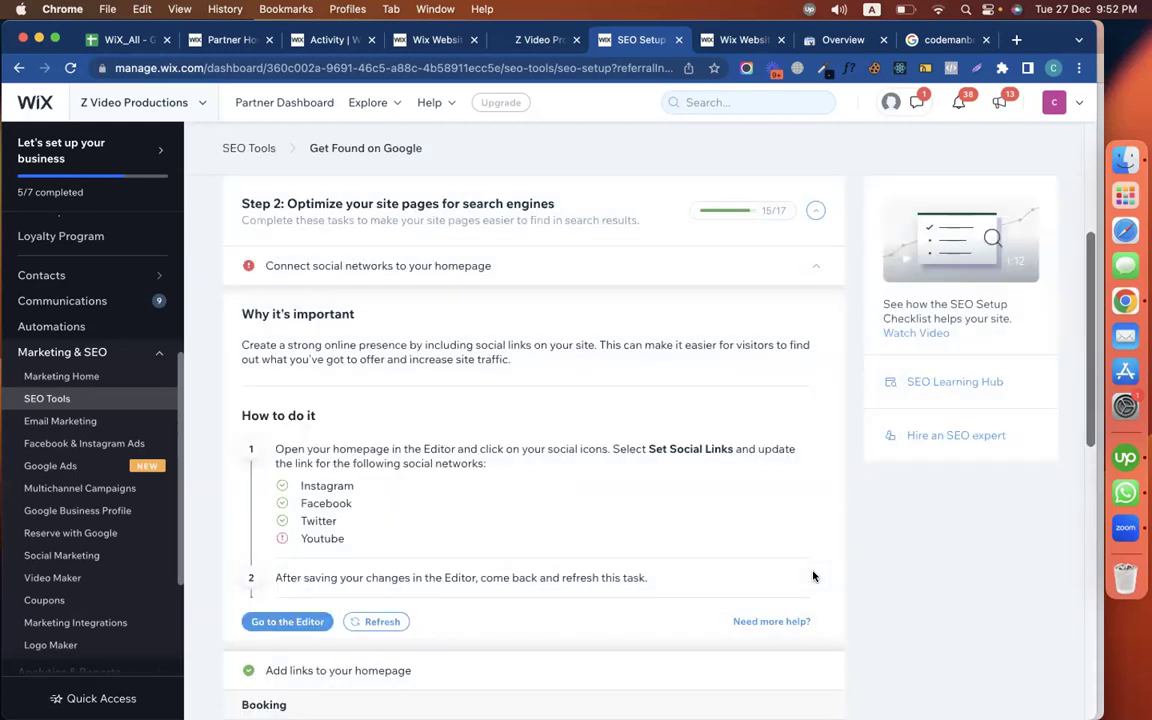
Recheck the social networks task so Instagram, Facebook and Twitter are ticked
click(721, 44)
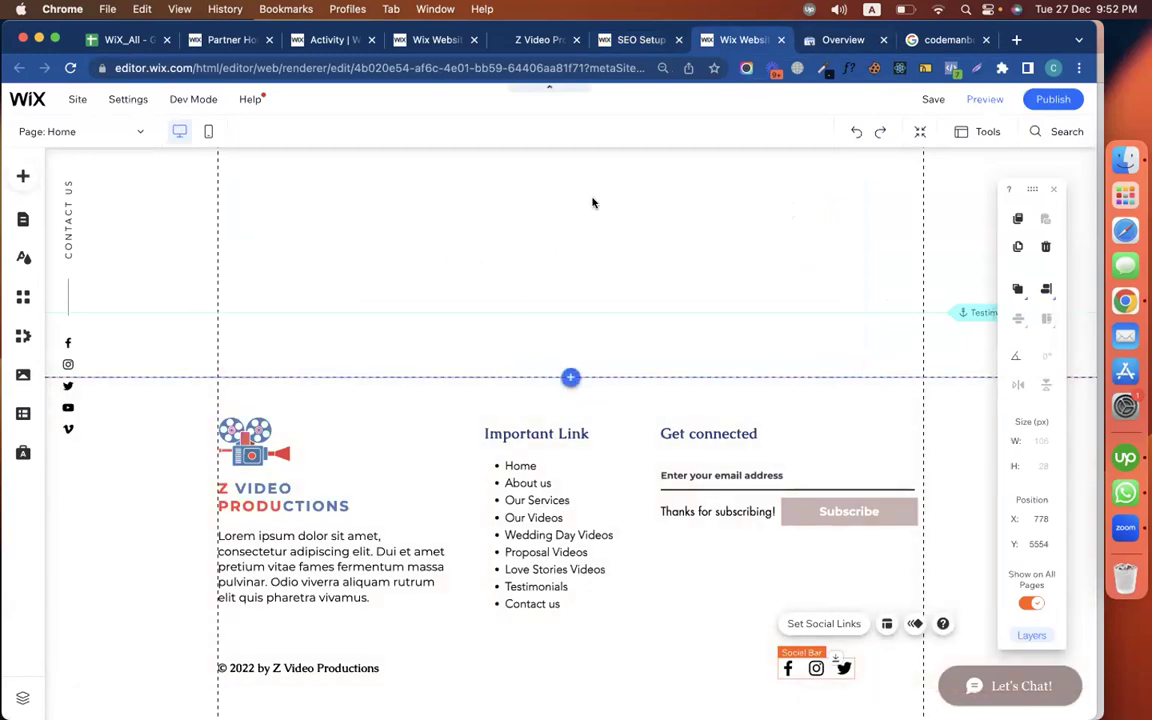
mouse_move(1070, 96)
click(603, 42)
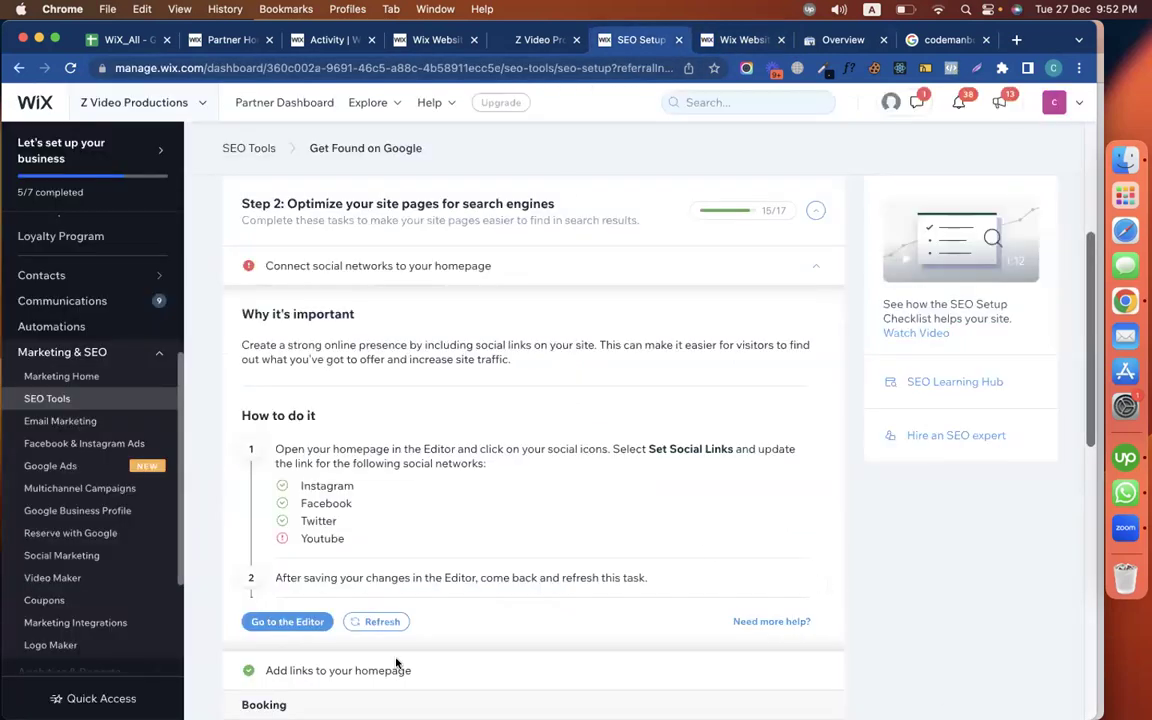
click(381, 624)
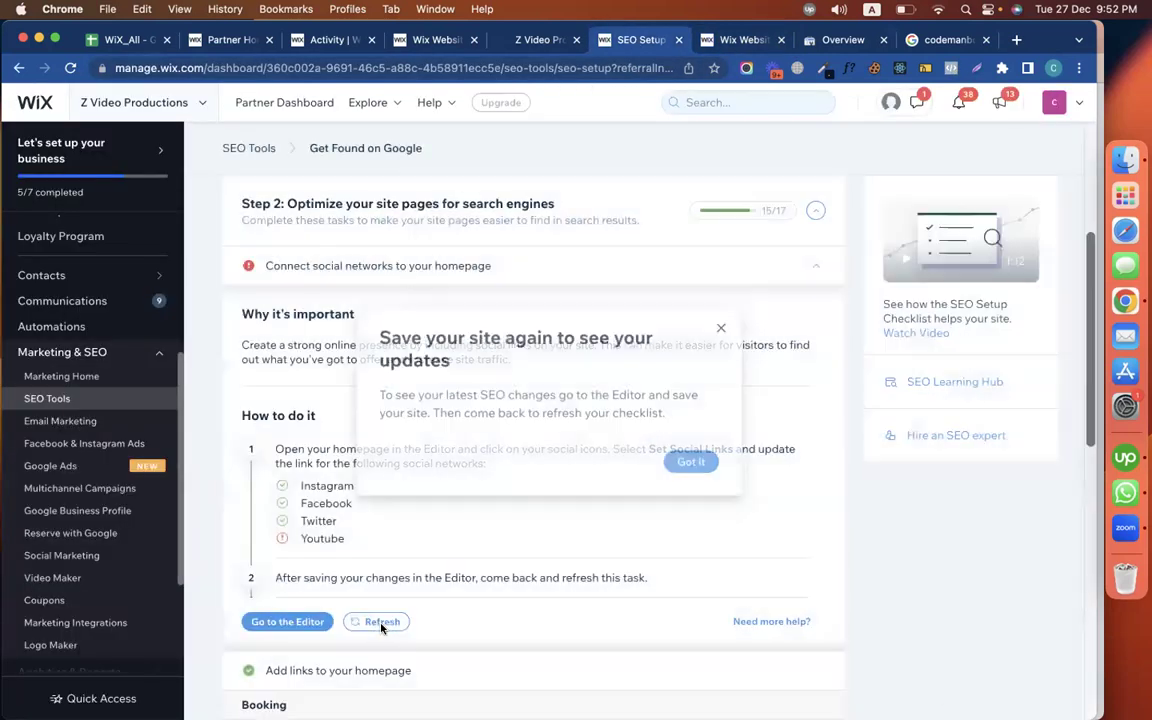
click(700, 466)
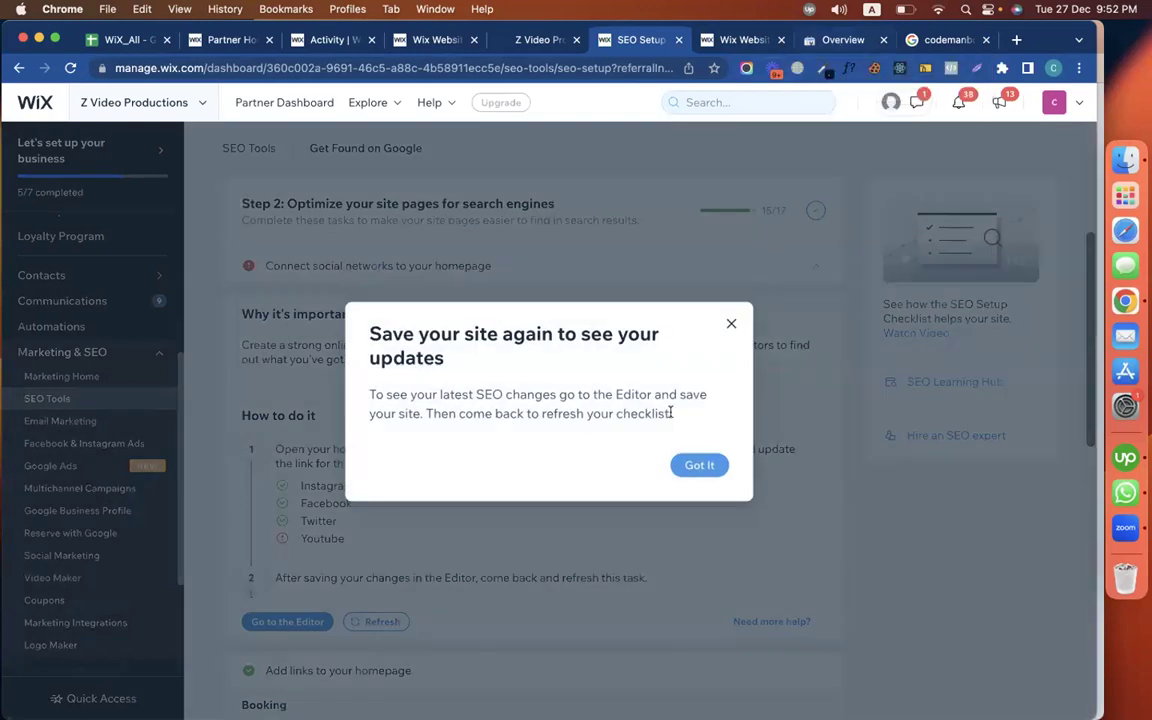
key(Escape)
click(740, 40)
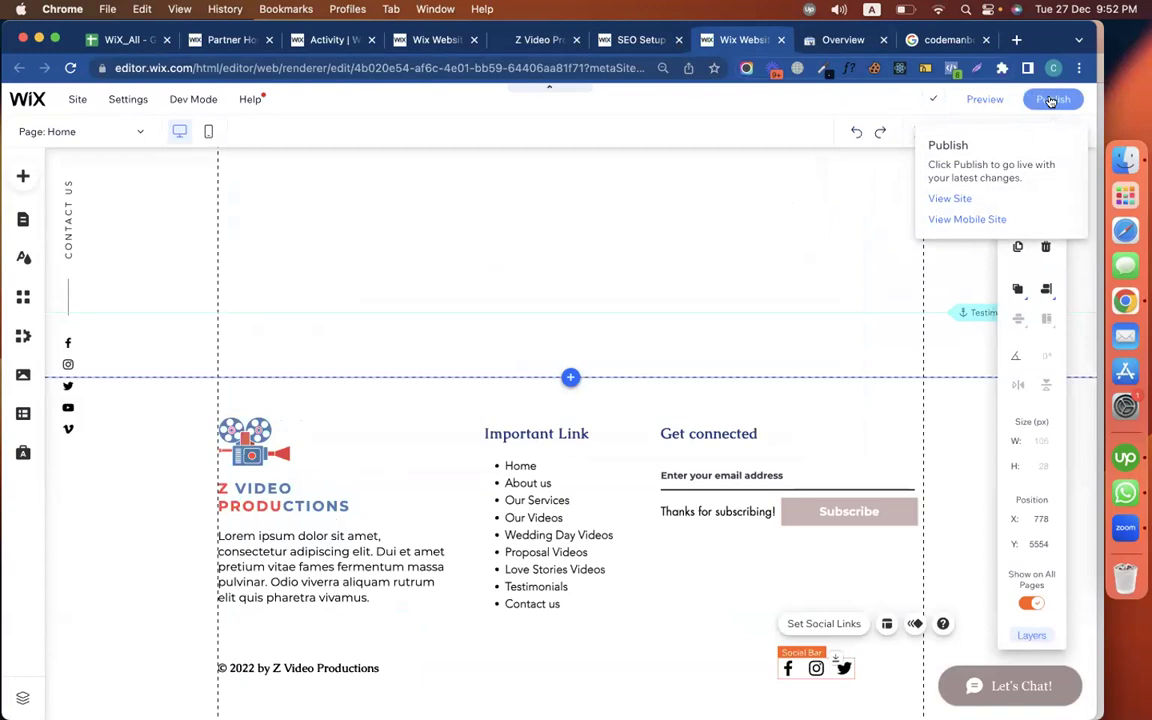
click(625, 40)
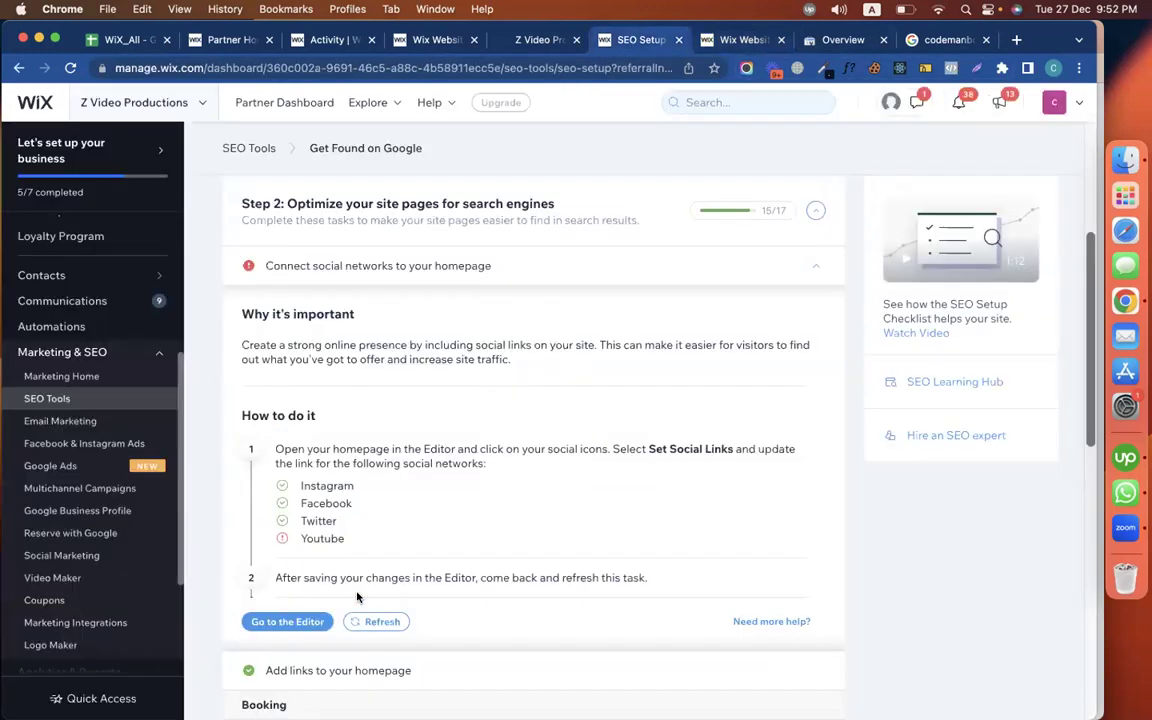
click(366, 622)
Expand the 'Add links to your Plans & Pricing page' task to see its instructions
scroll(452, 594, down, 5)
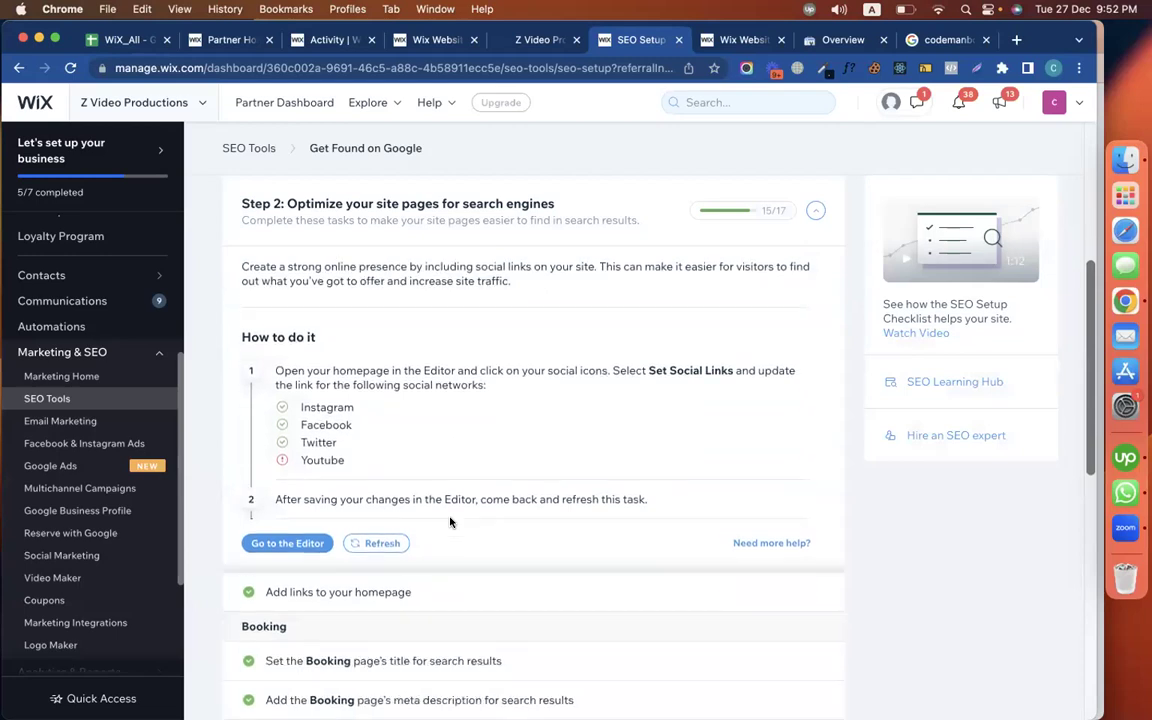
scroll(452, 523, down, 10)
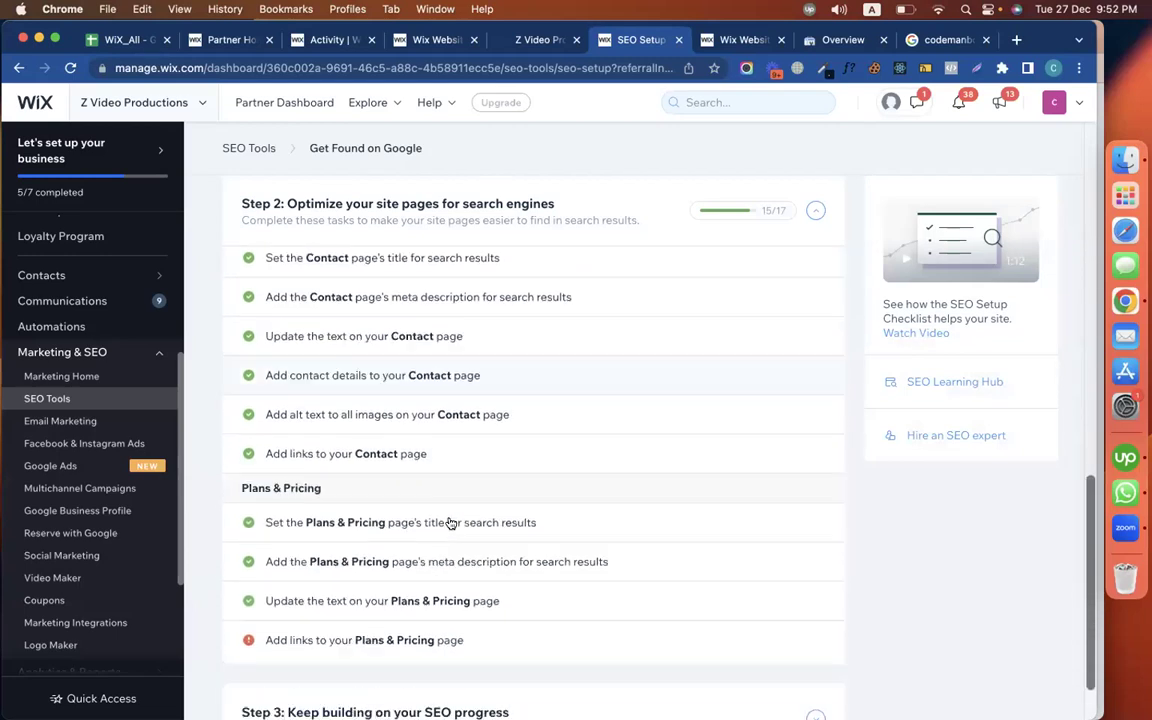
click(437, 566)
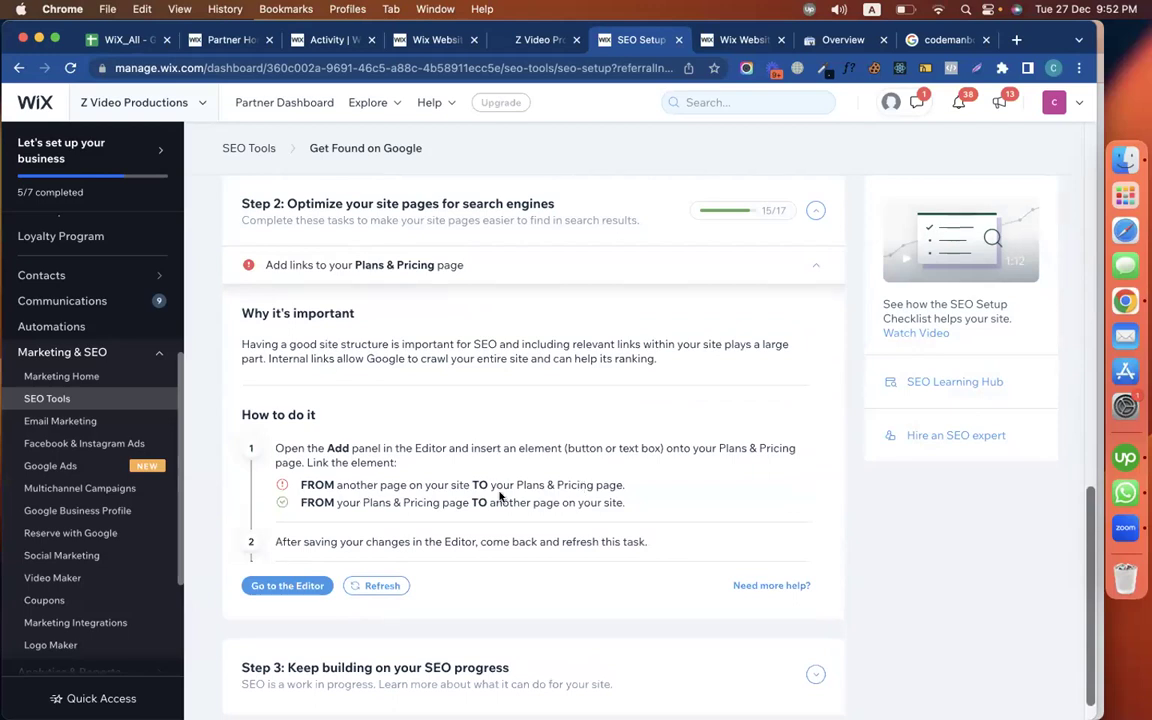
Try deleting the Pricing Plans widget on Plans & Pricing, accept the warning, and reload the editor
click(433, 39)
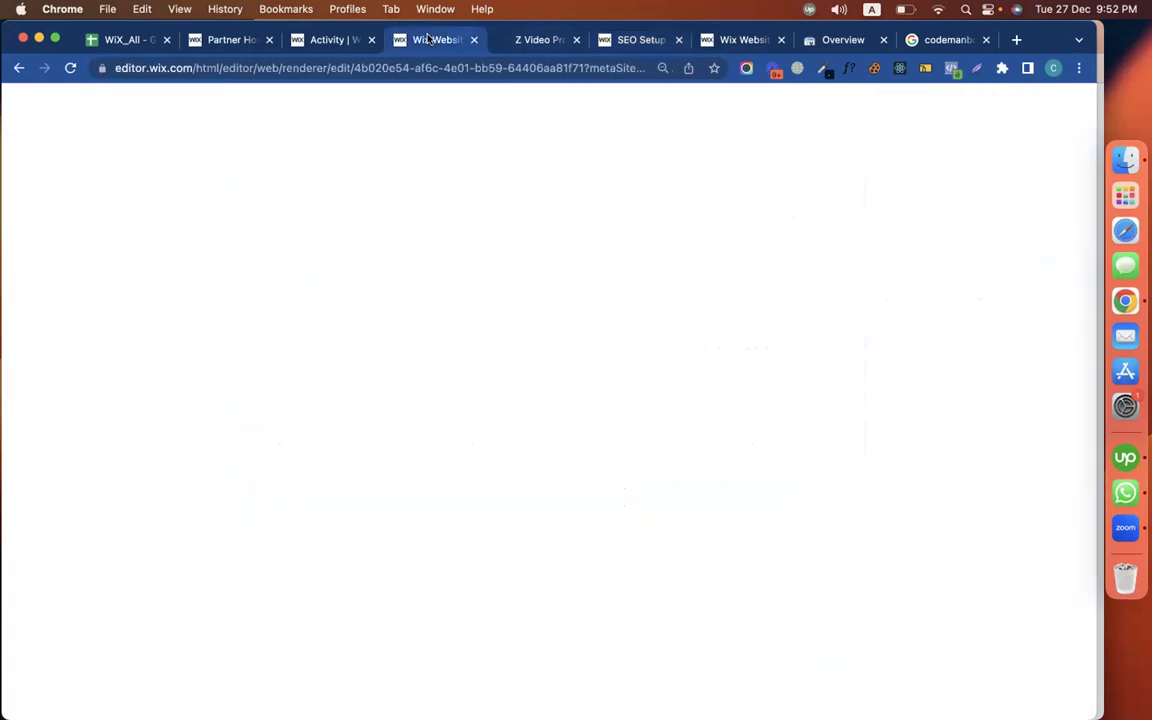
scroll(356, 399, up, 3)
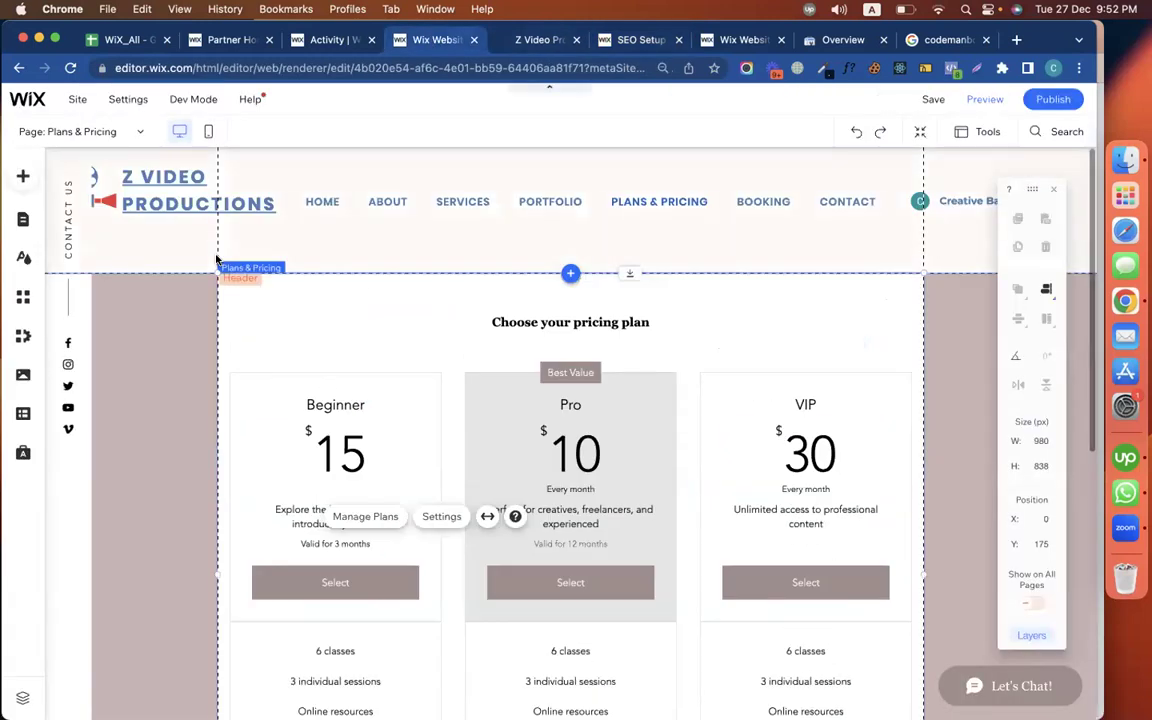
click(215, 195)
click(316, 252)
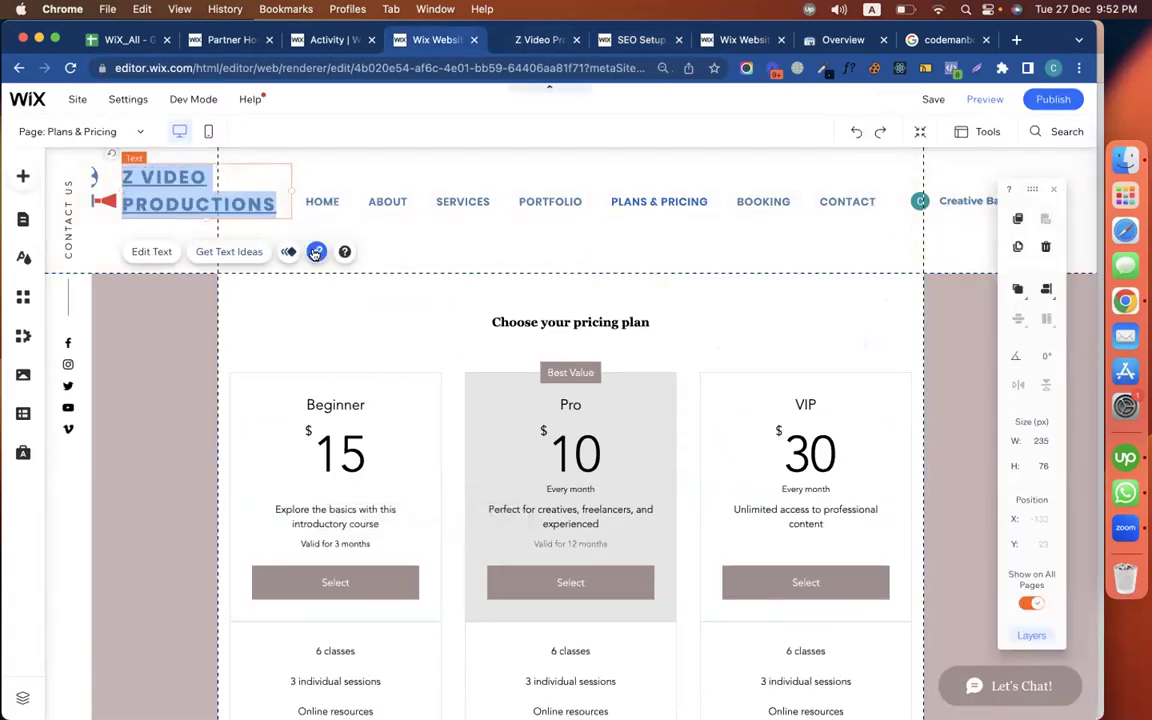
click(275, 330)
click(275, 425)
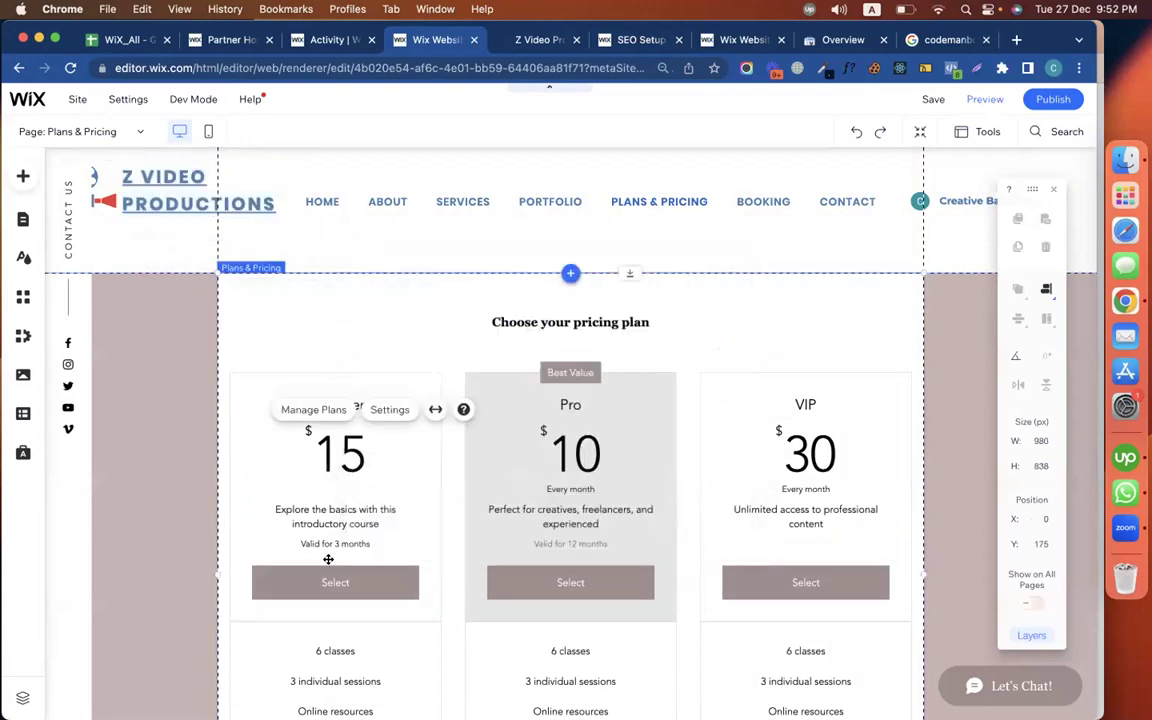
scroll(300, 500, down, 2)
key(Delete)
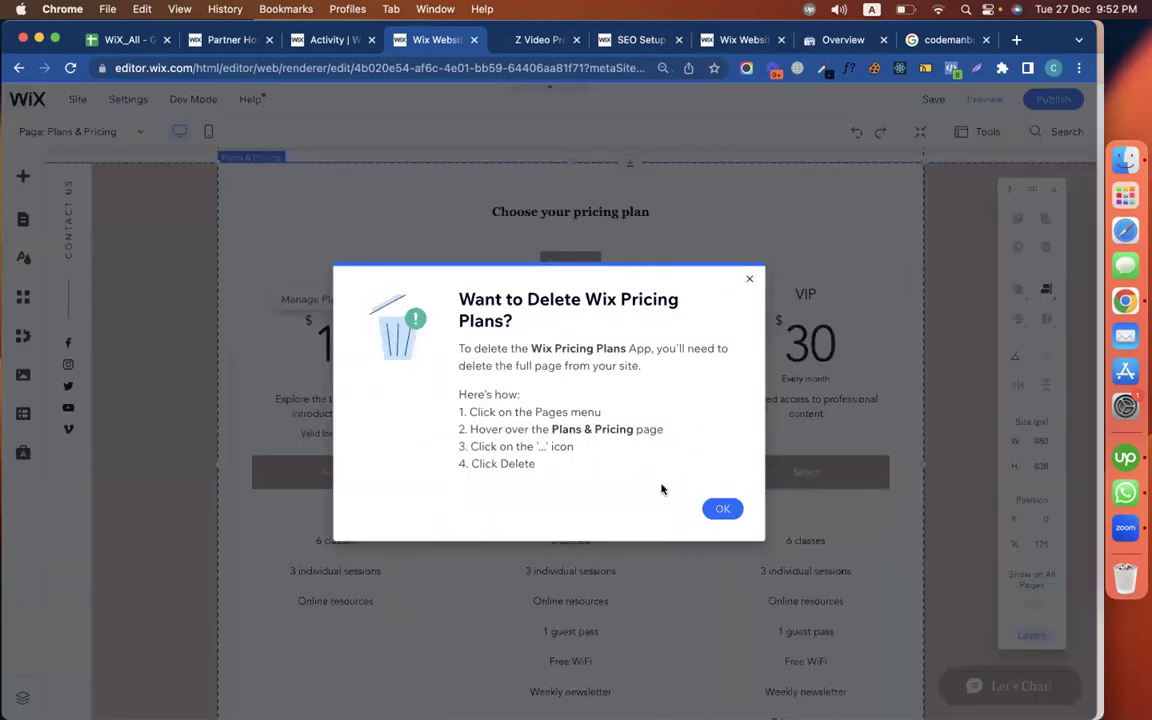
click(722, 508)
click(714, 456)
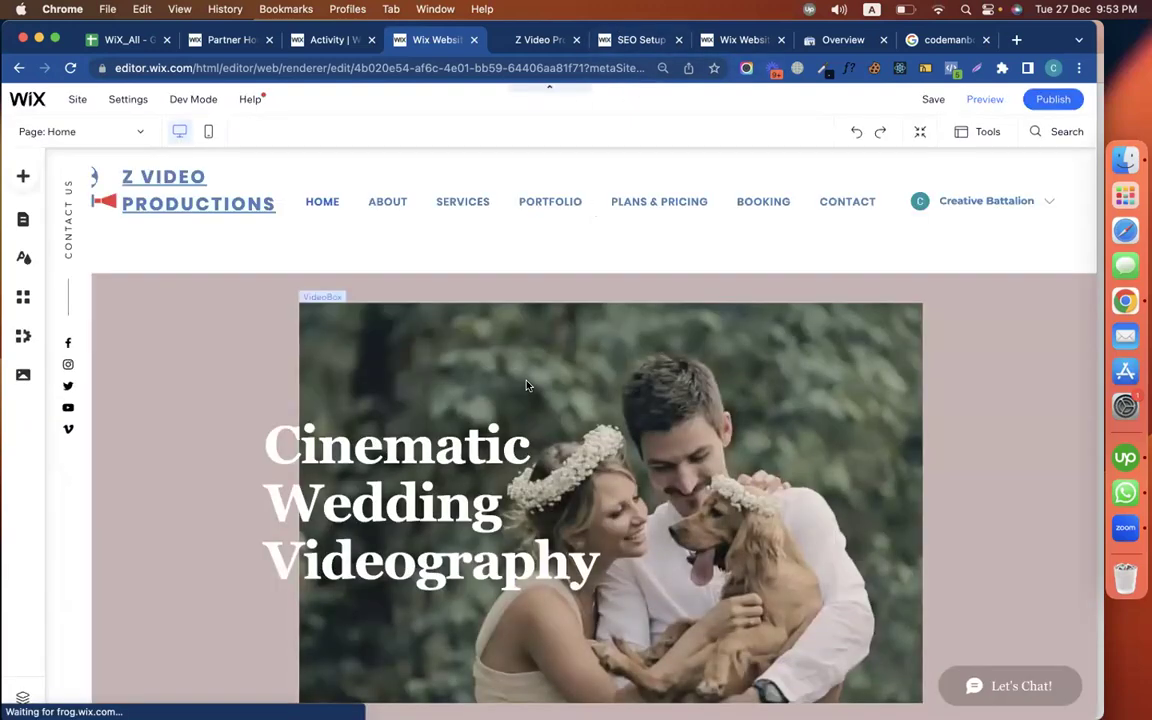
Go to the Plans & Pricing page, retry deleting the pricing widget, and close its settings
click(527, 384)
click(22, 220)
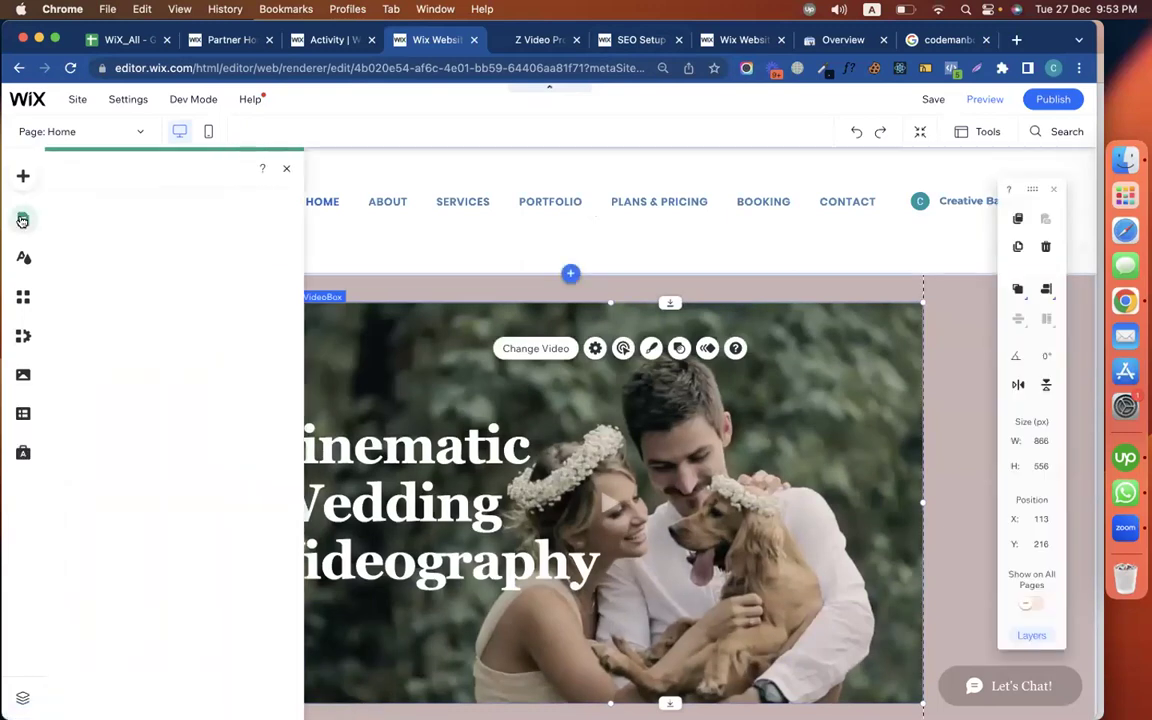
click(237, 451)
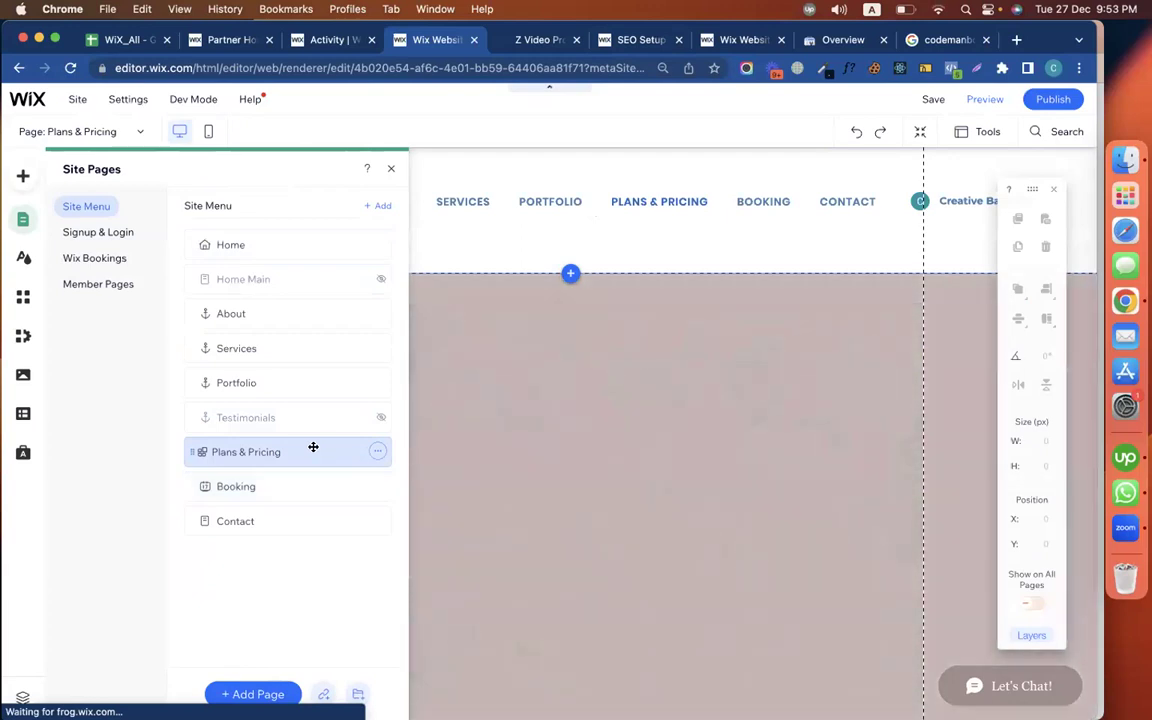
click(390, 170)
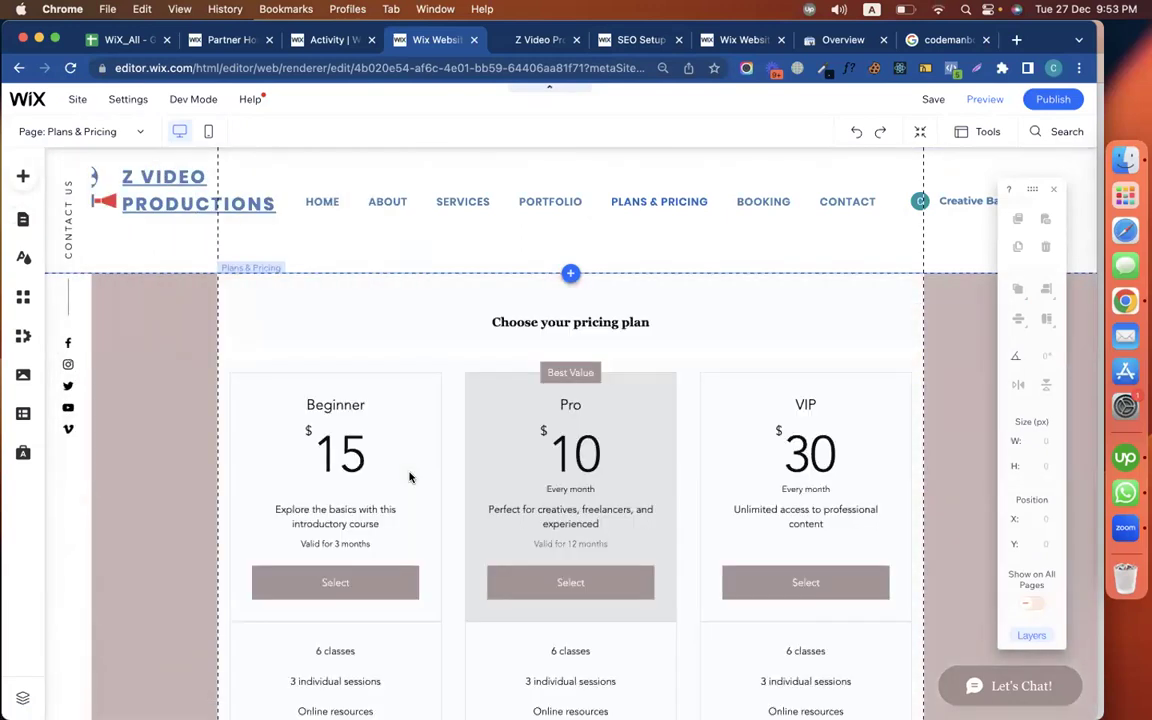
click(409, 474)
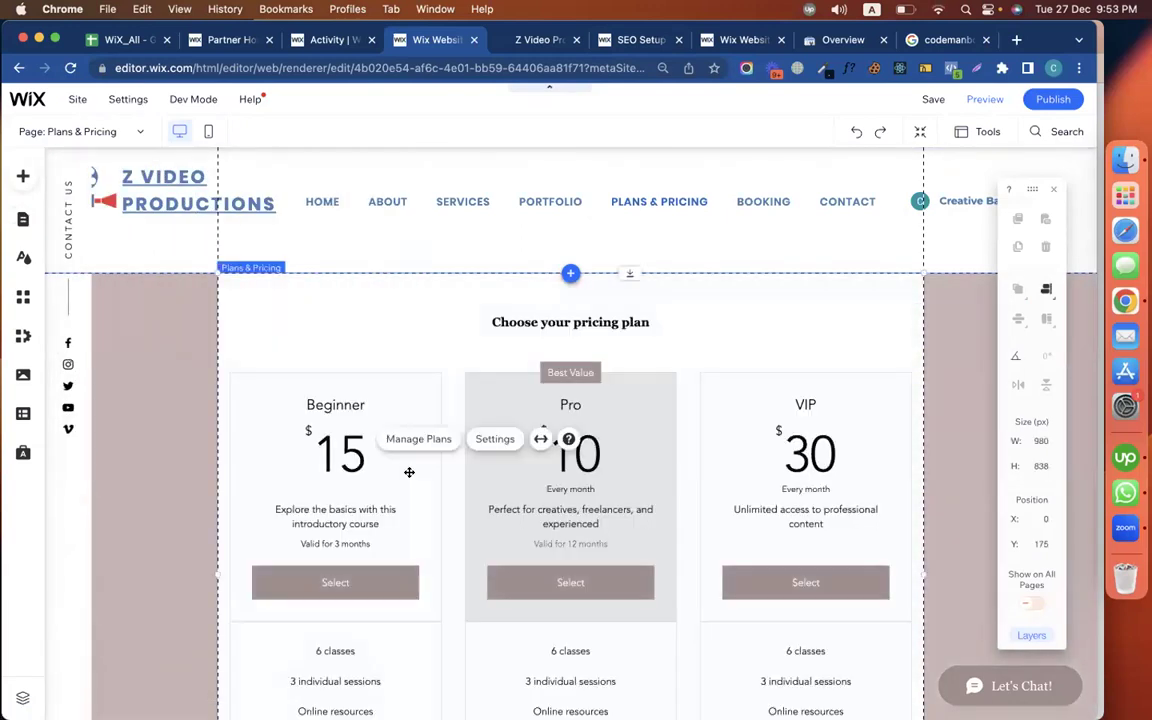
key(Delete)
click(728, 508)
click(289, 342)
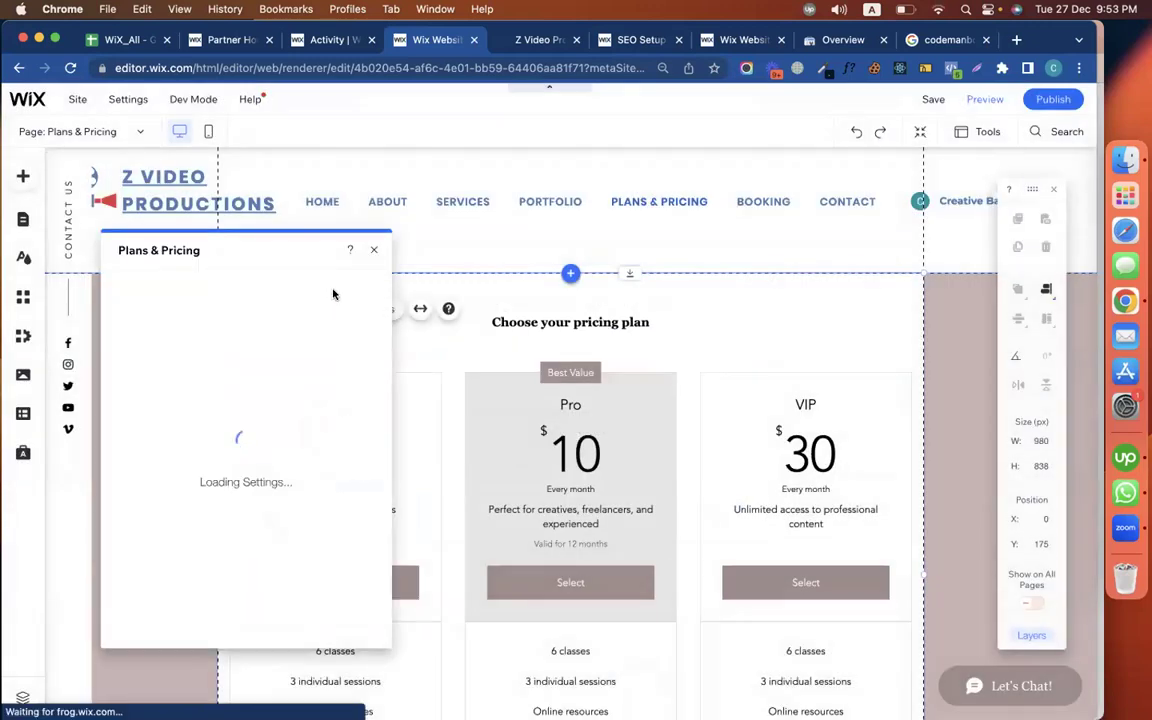
click(374, 250)
Hide the Plans & Pricing page from navigation and publish the site
click(29, 226)
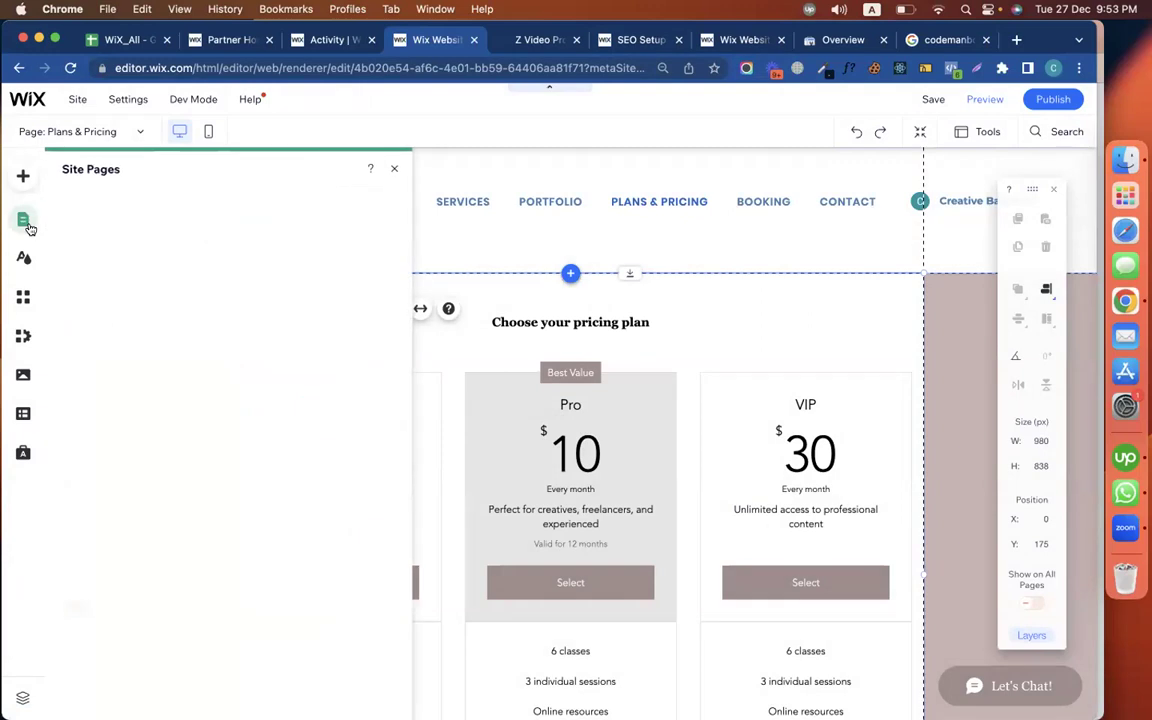
click(383, 455)
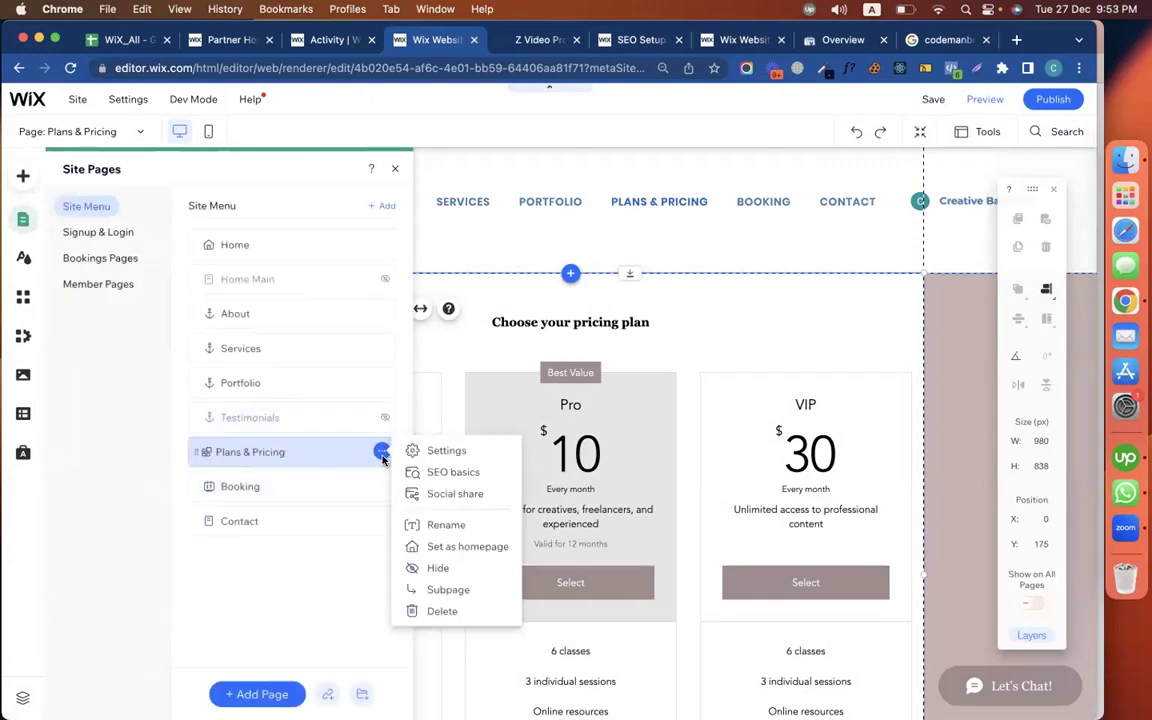
click(428, 566)
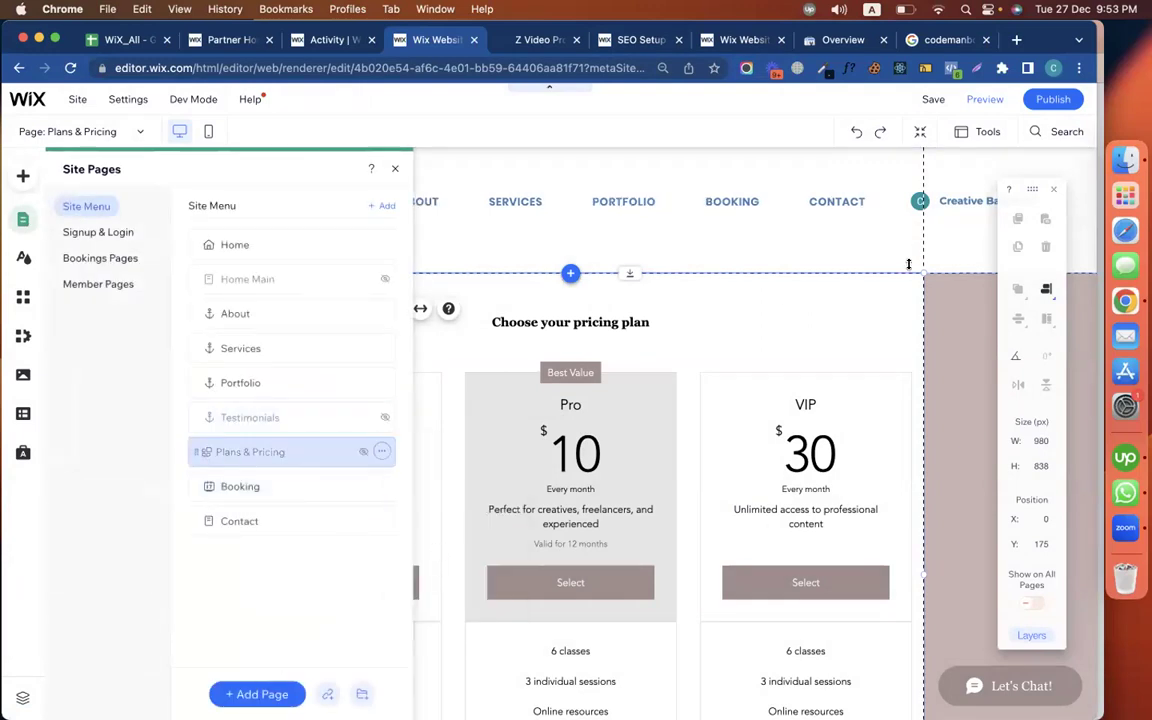
click(1053, 99)
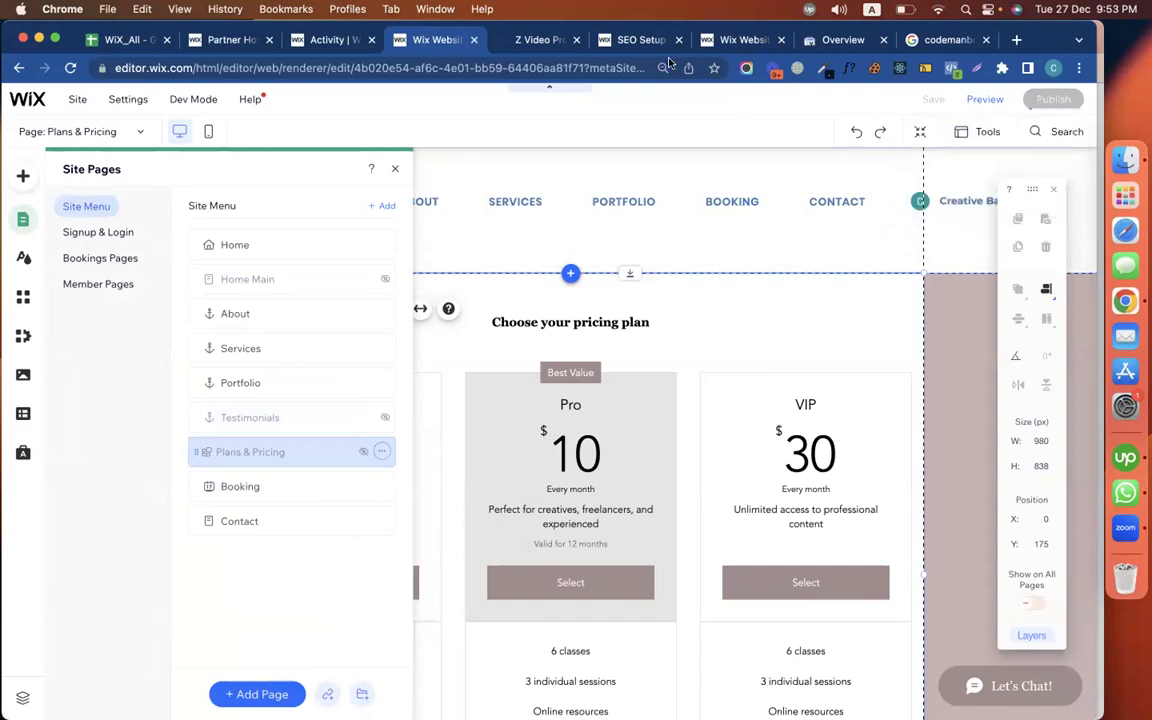
click(638, 40)
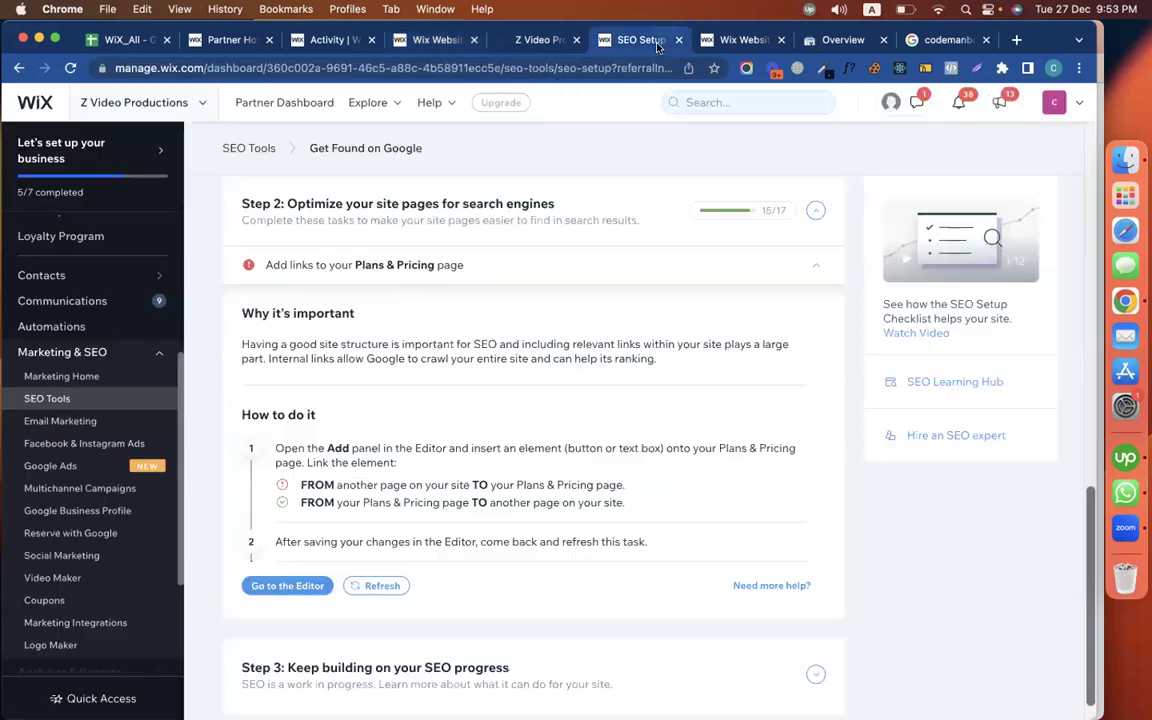
Recheck the Plans & Pricing links task, then expand Step 1's Search Console connection task
click(380, 589)
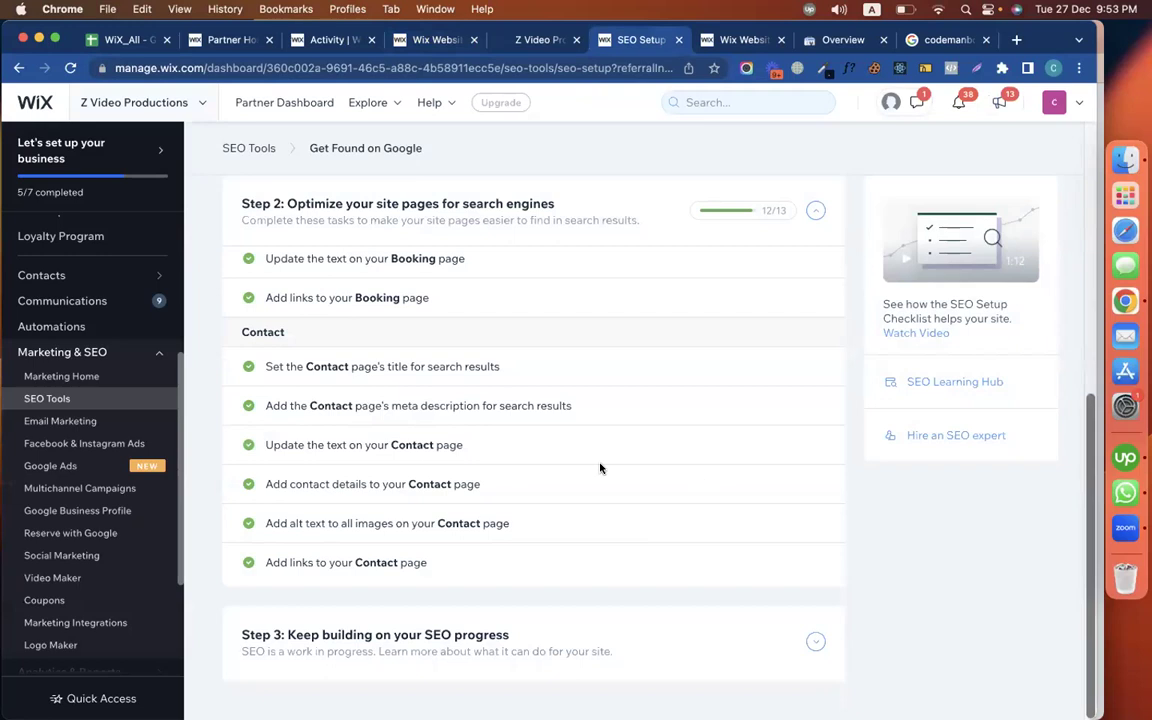
scroll(600, 467, up, 10)
scroll(540, 558, down, 10)
scroll(544, 559, up, 5)
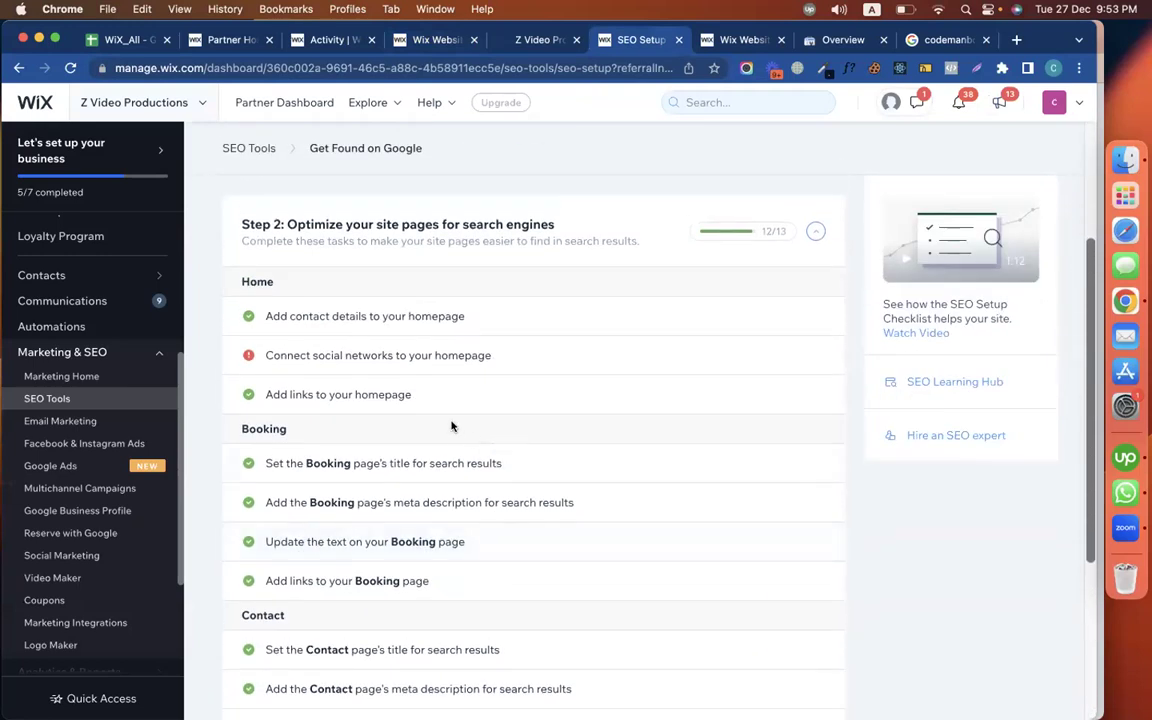
scroll(567, 330, up, 3)
click(526, 234)
scroll(510, 470, up, 3)
scroll(488, 532, down, 3)
click(442, 504)
scroll(442, 507, down, 10)
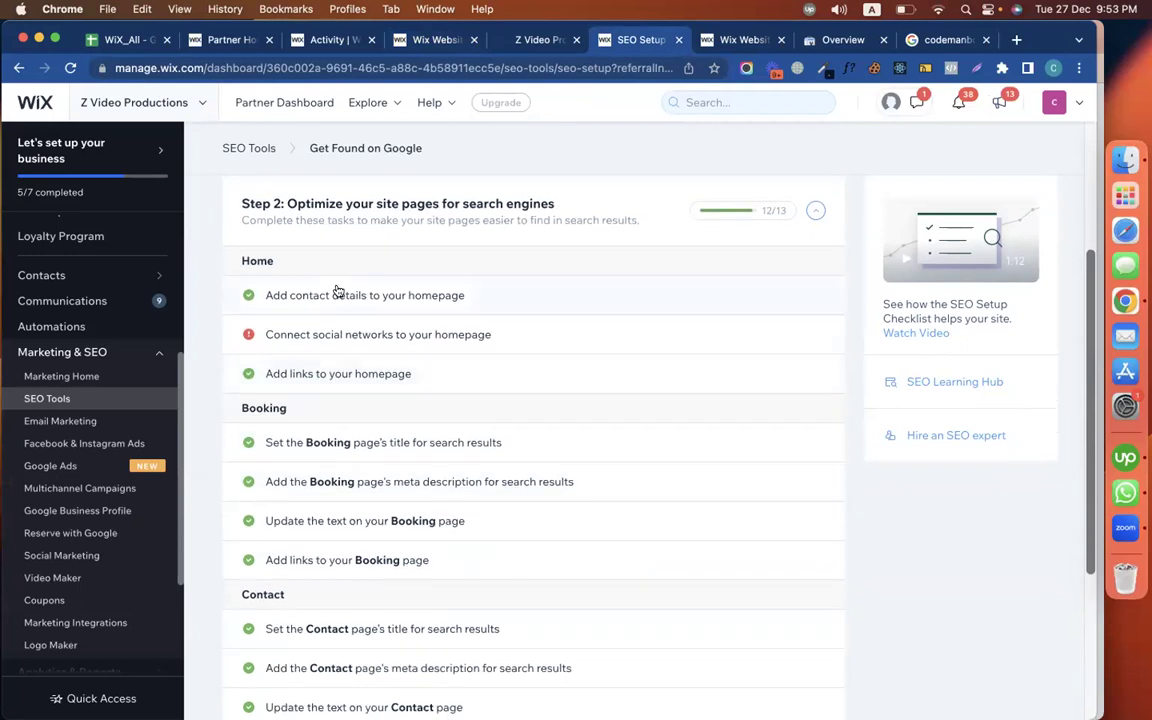
scroll(340, 250, up, 3)
click(336, 222)
scroll(290, 560, up, 2)
Connect the site to Google Search Console, picking the Google account and allowing Wix SEO access
mouse_move(296, 622)
scroll(303, 617, down, 3)
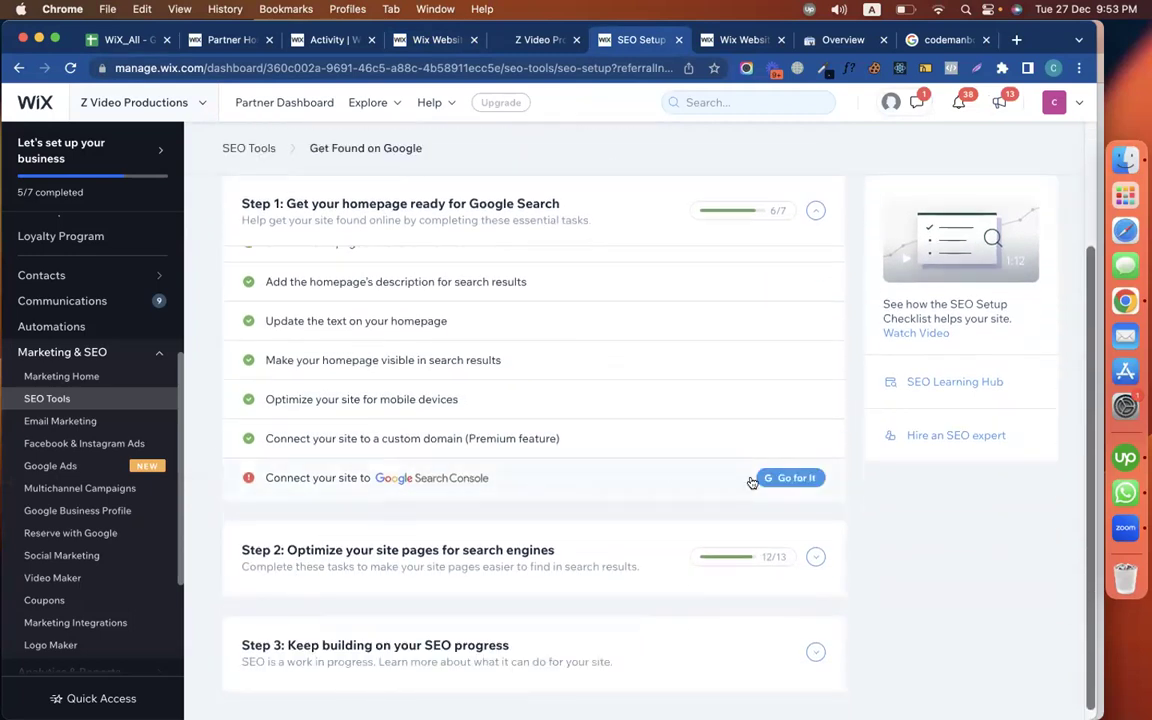
click(766, 479)
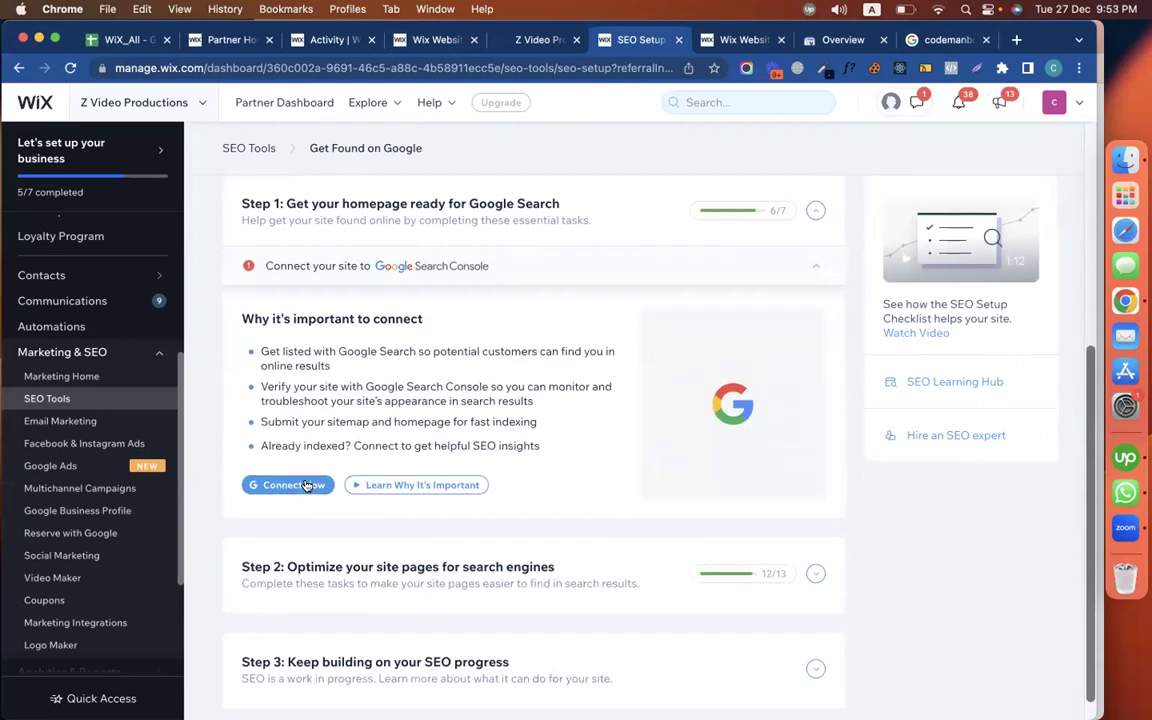
click(305, 485)
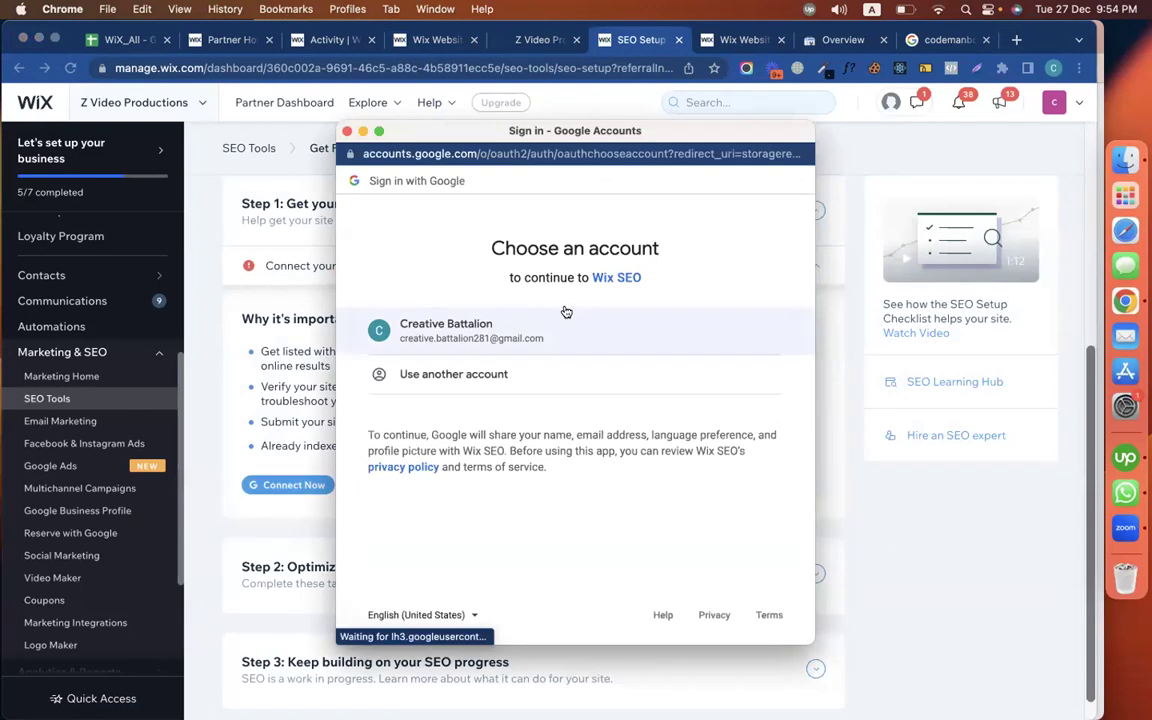
click(518, 331)
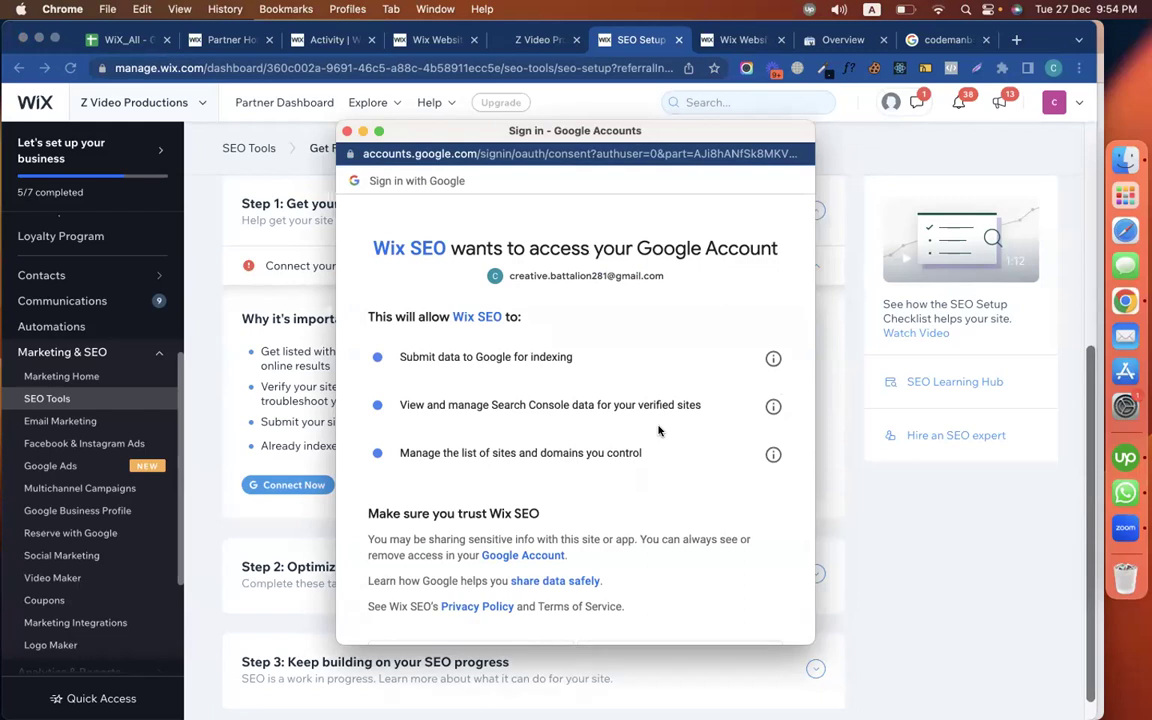
scroll(663, 430, down, 3)
click(700, 541)
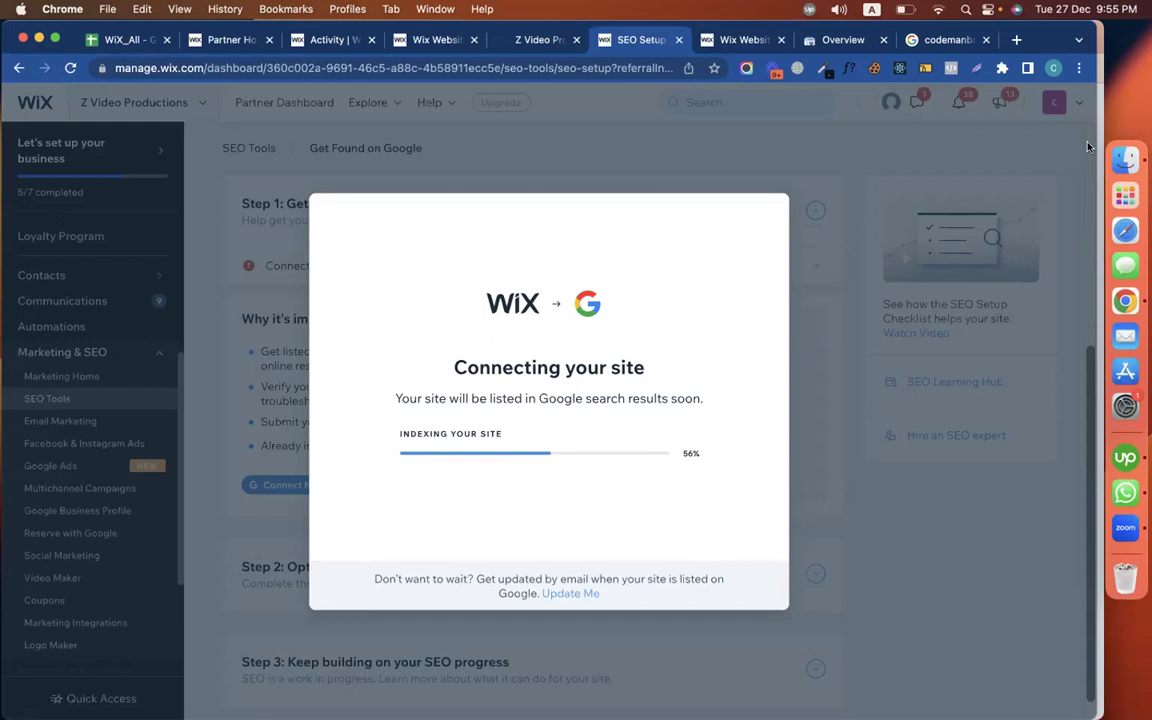
In another Chrome profile, search 'search console' and open the codemanbd.com Search Console Overview
click(1053, 67)
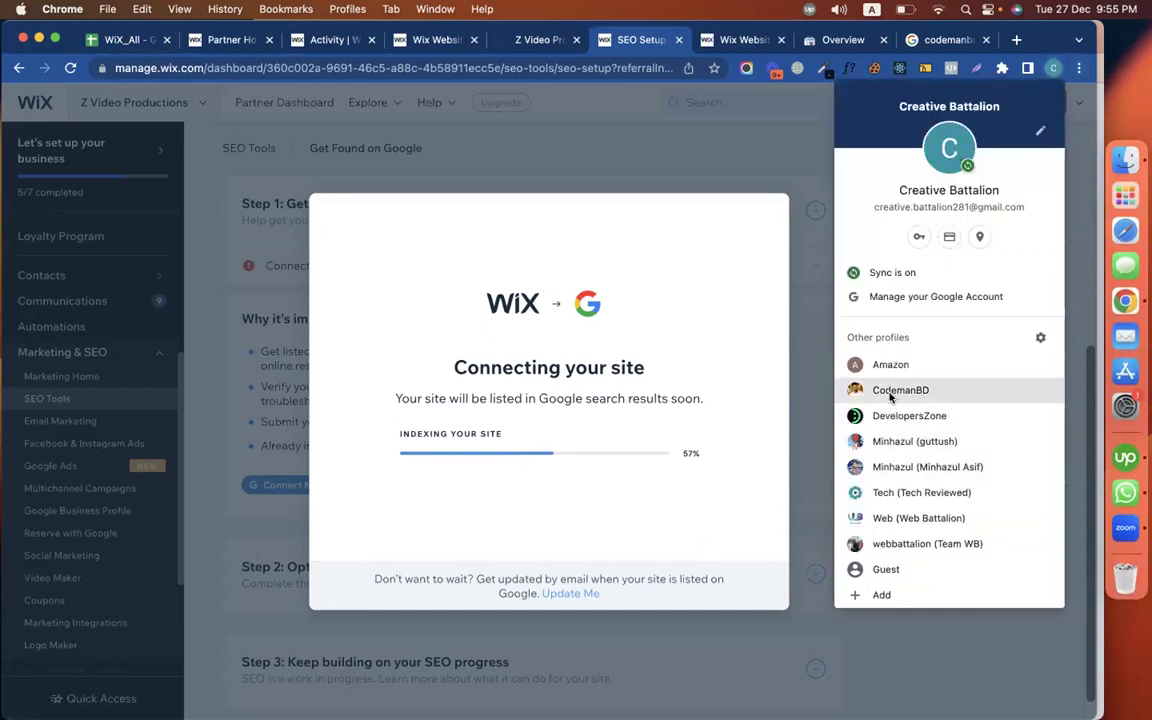
click(889, 390)
click(1026, 39)
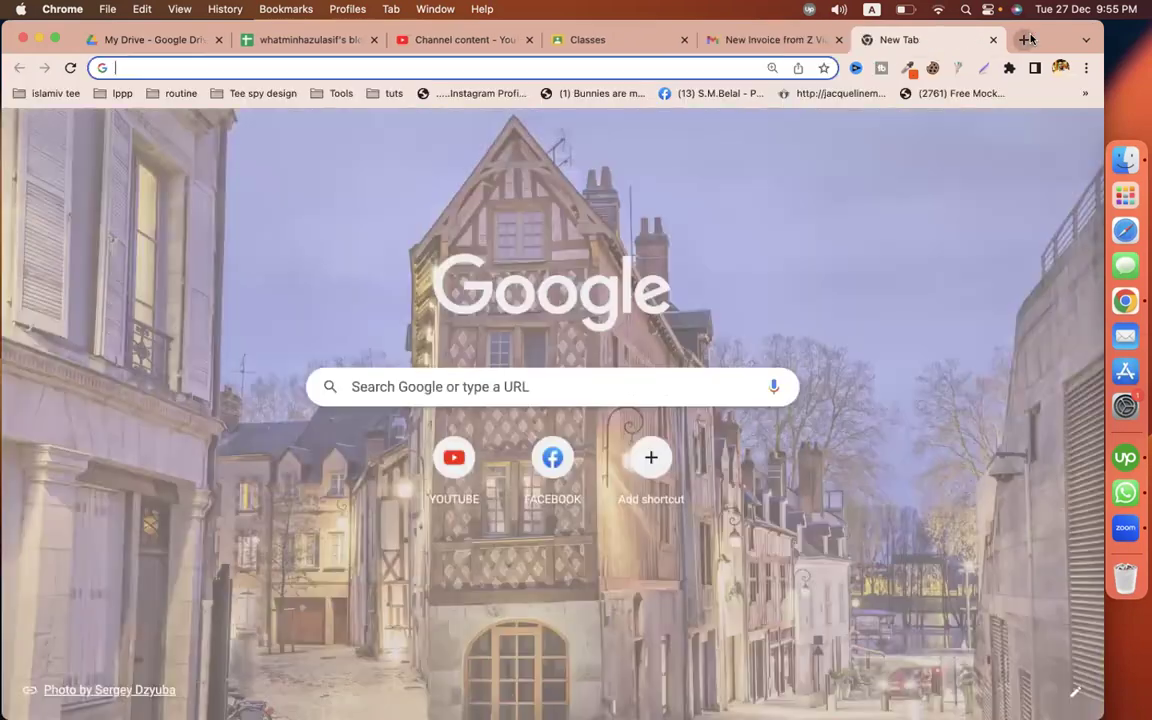
text(sea)
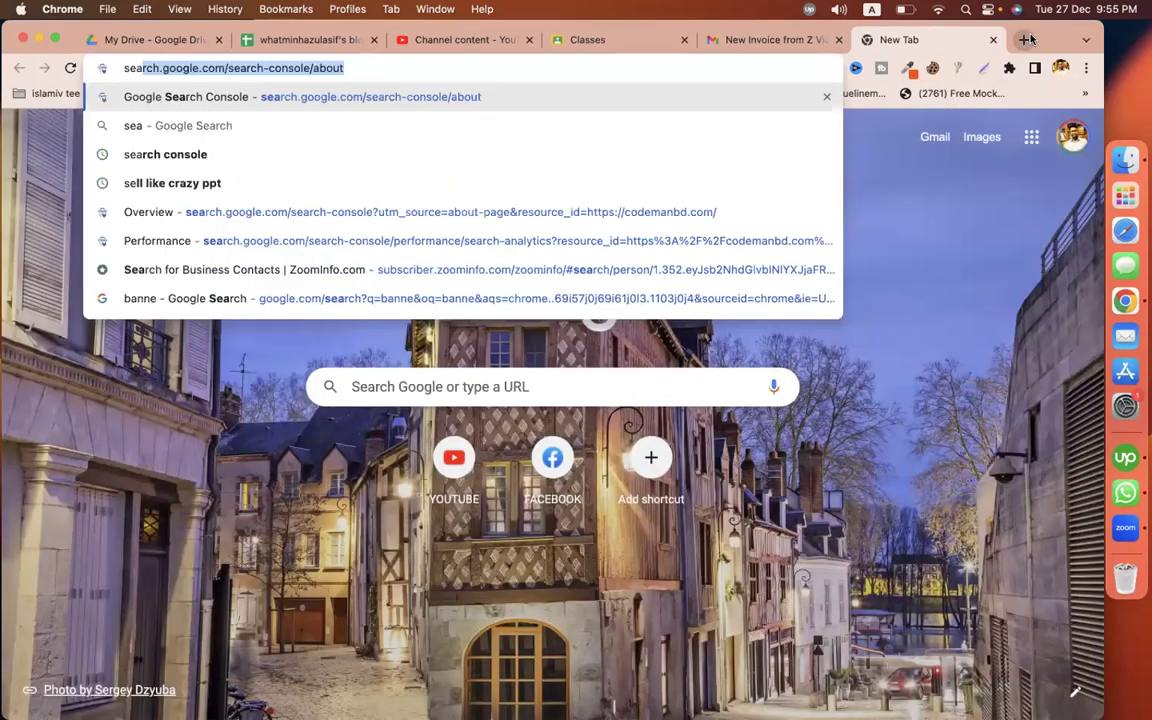
text(rch co)
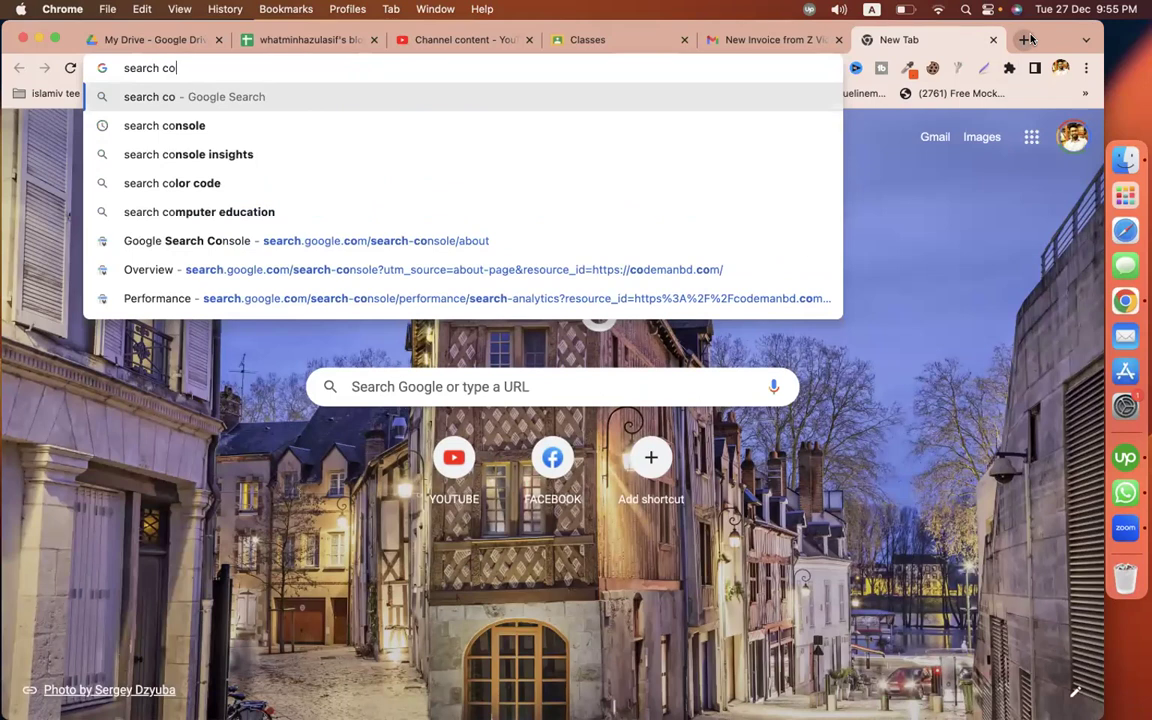
key(Down)
key(Return)
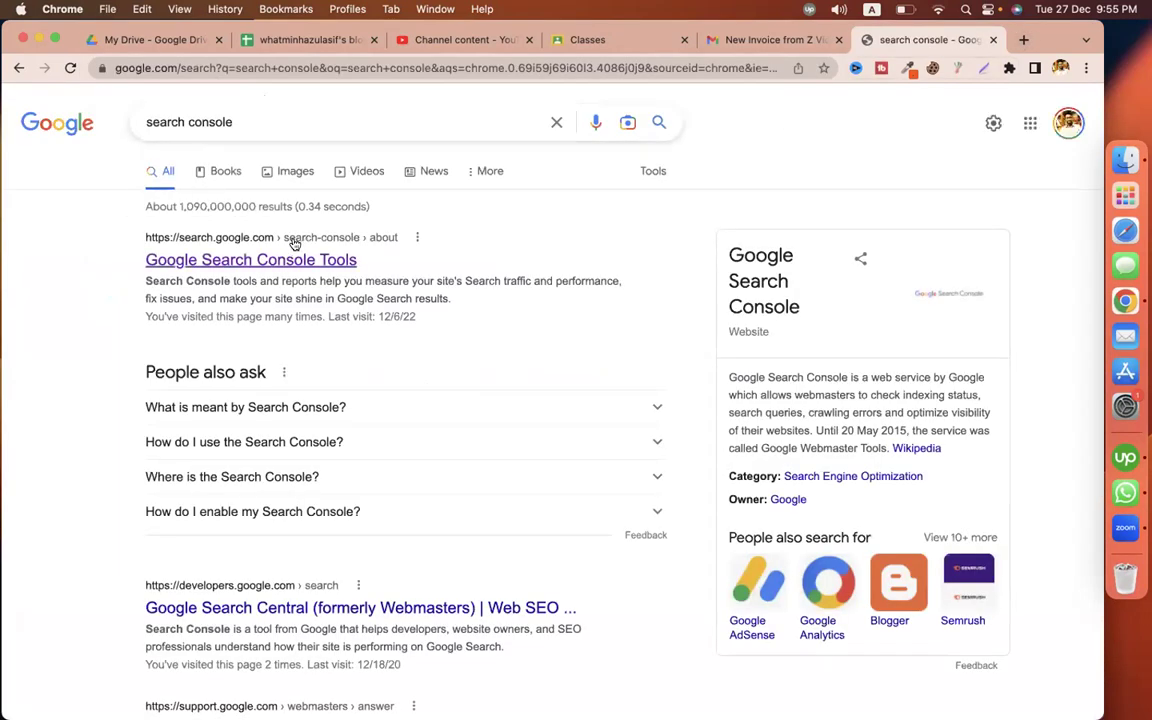
click(258, 259)
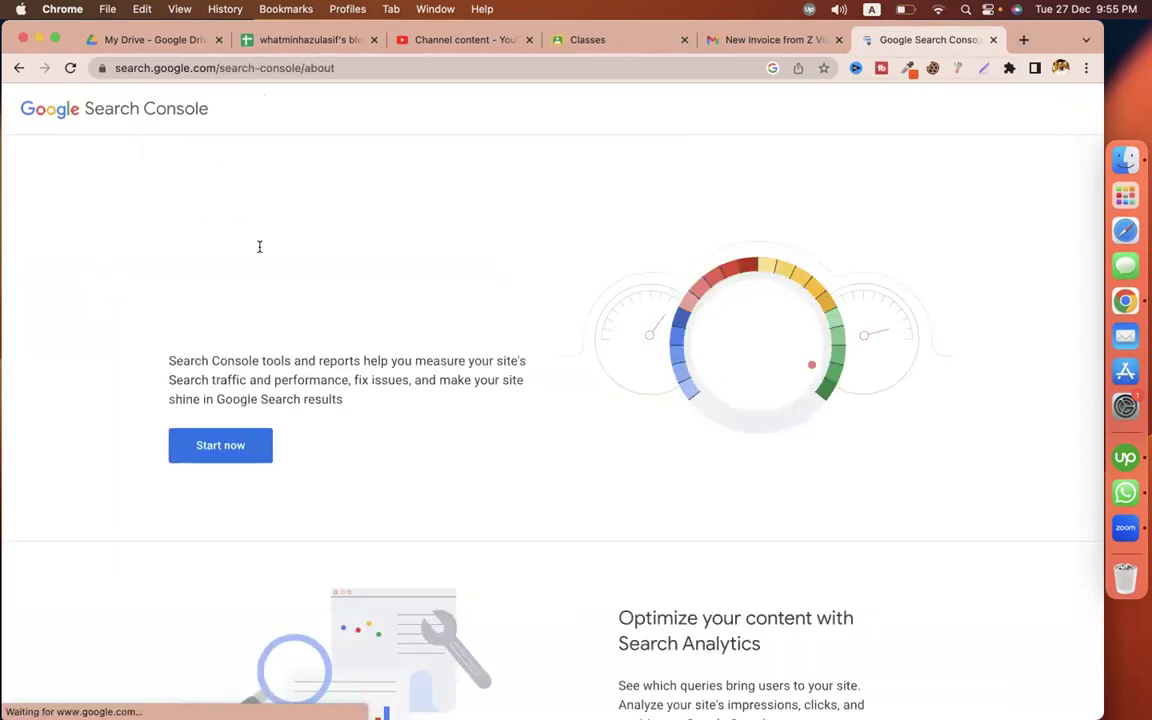
click(229, 446)
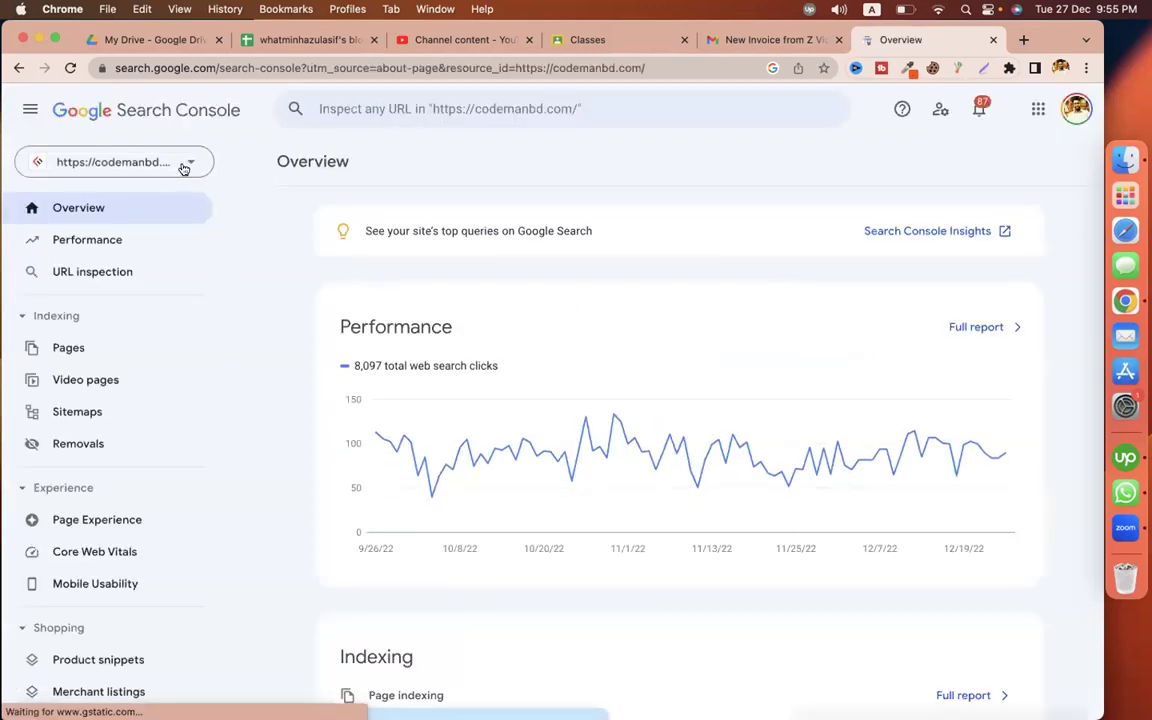
Dismiss the property list and feedback survey, and open the Performance report
click(185, 163)
click(170, 203)
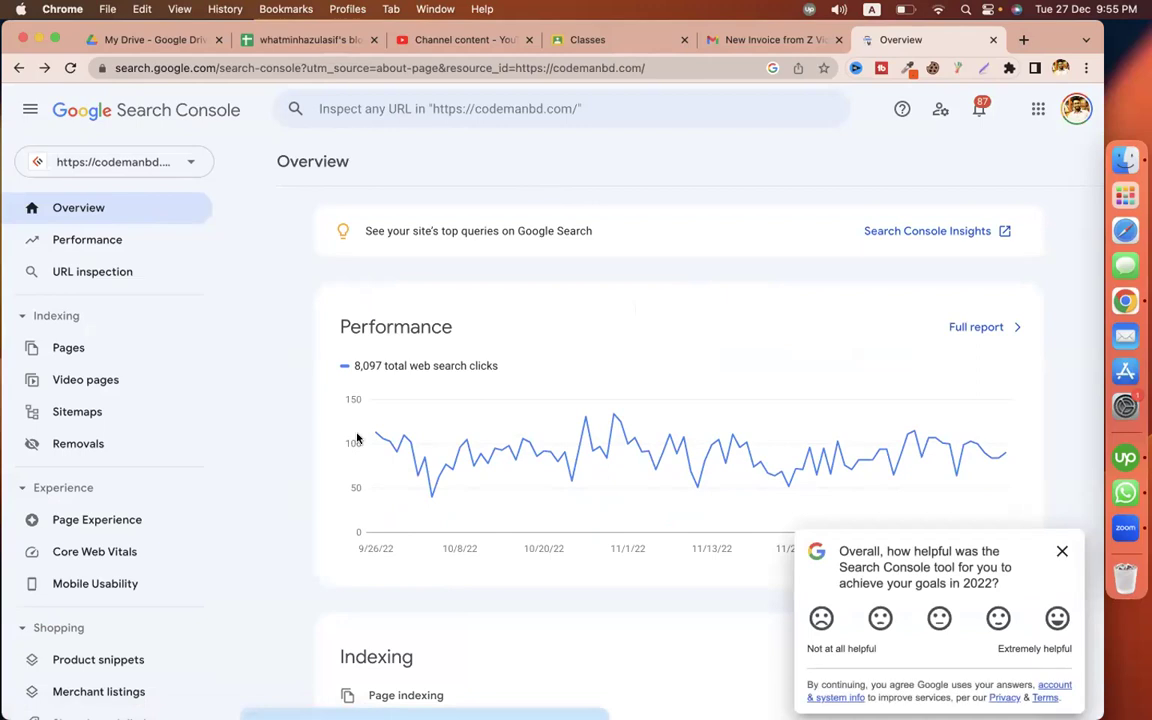
click(1059, 553)
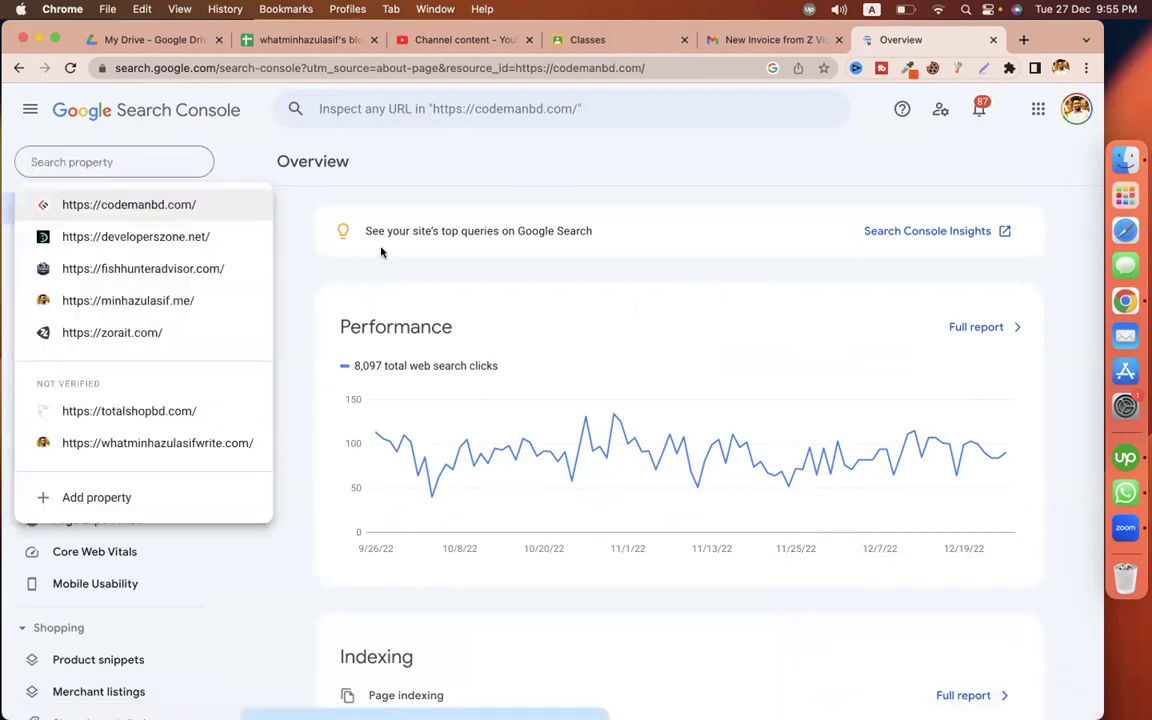
click(301, 275)
click(113, 241)
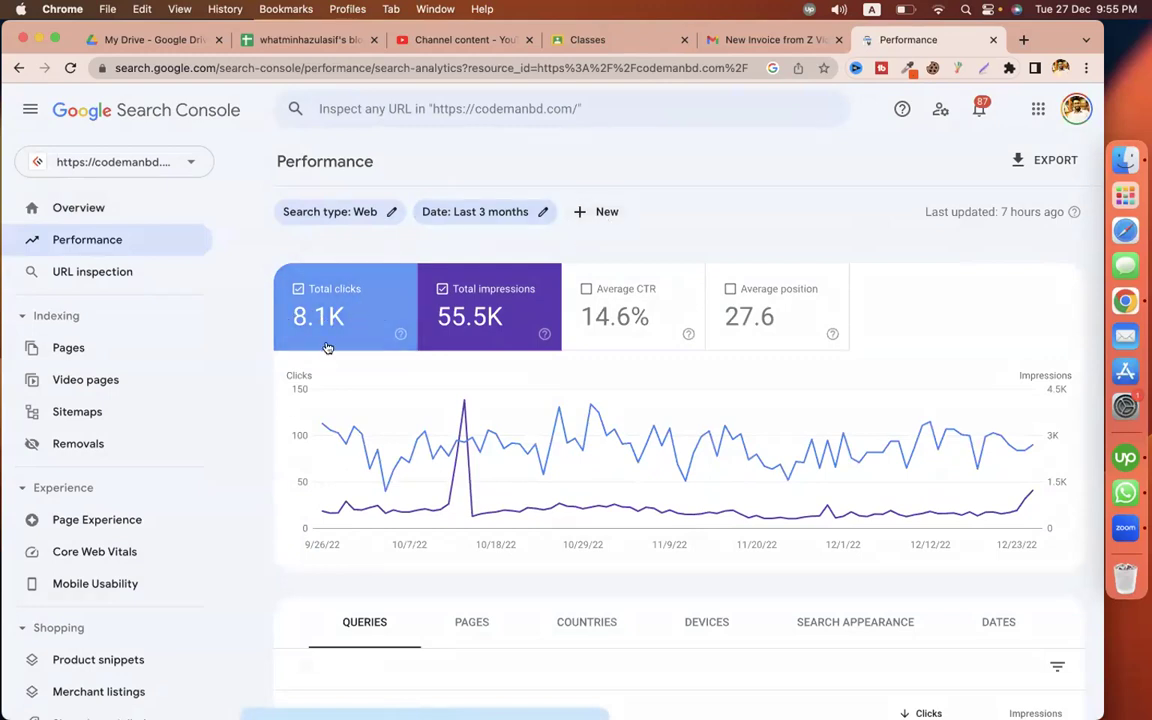
Set the Performance date range to the last 28 days and review the results
click(474, 212)
click(443, 336)
click(712, 632)
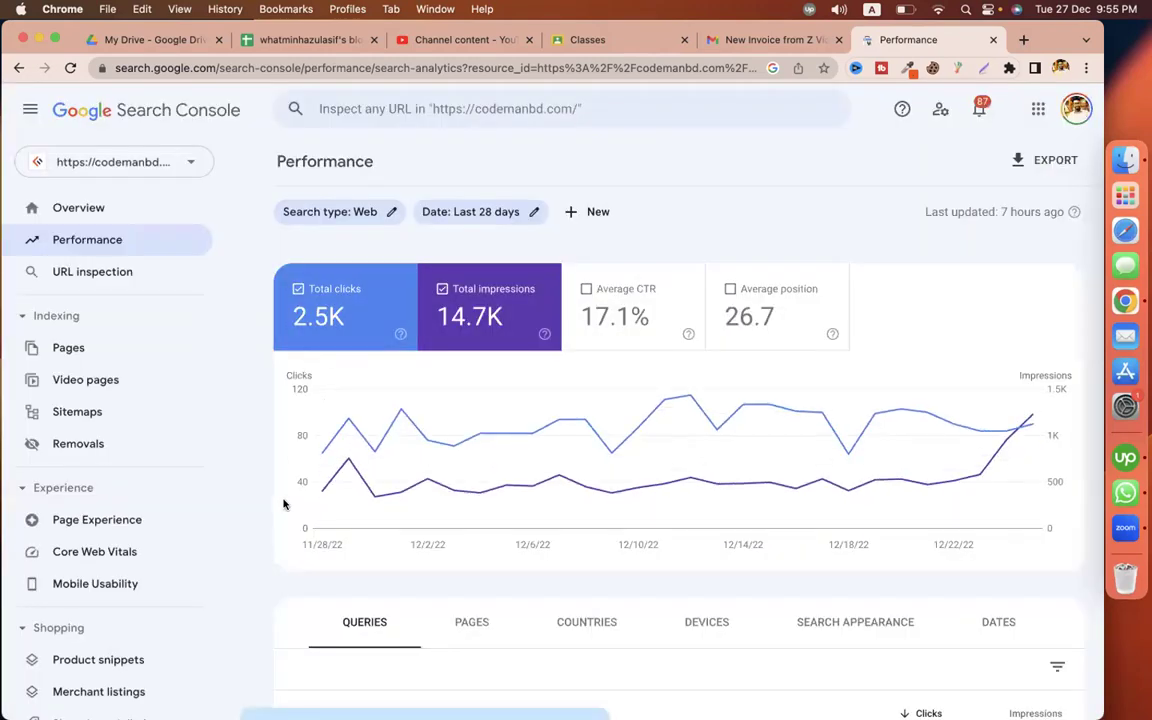
scroll(285, 503, down, 5)
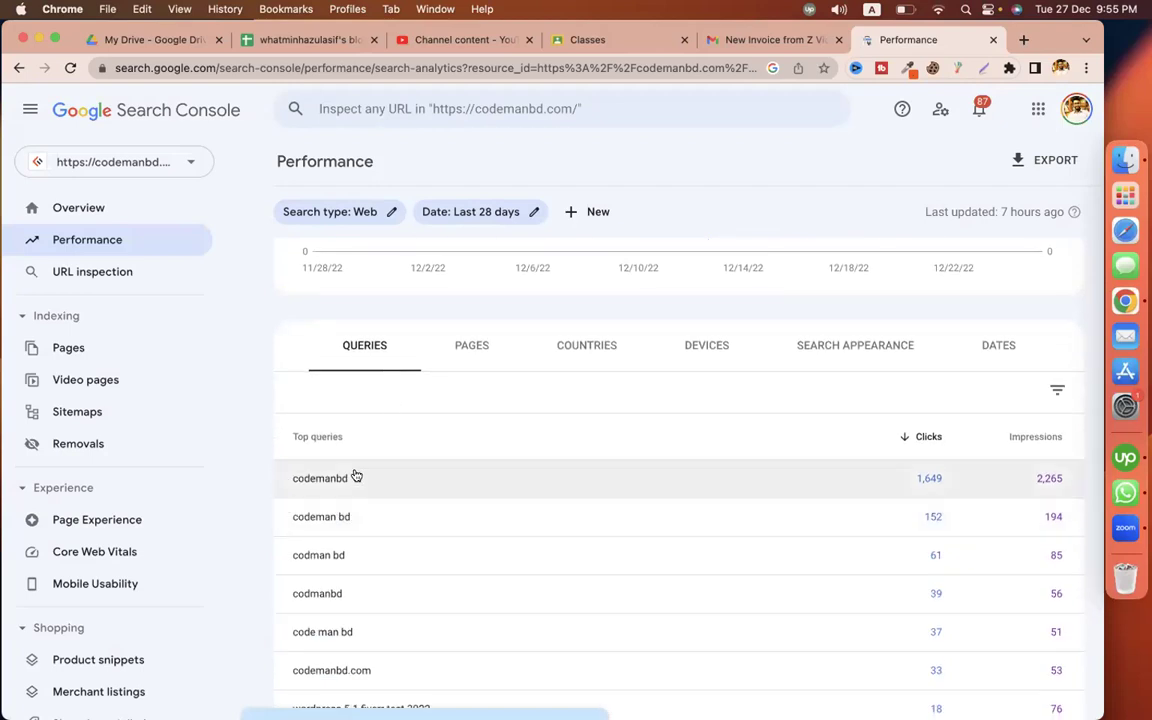
scroll(355, 476, down, 2)
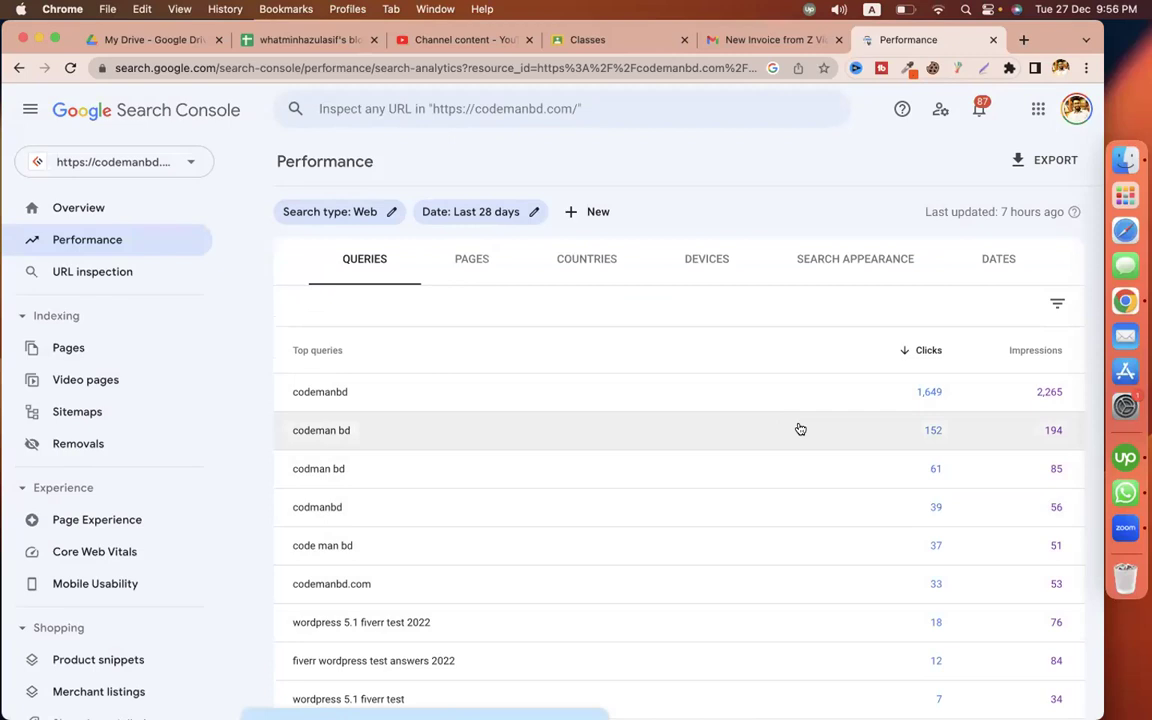
scroll(612, 501, down, 2)
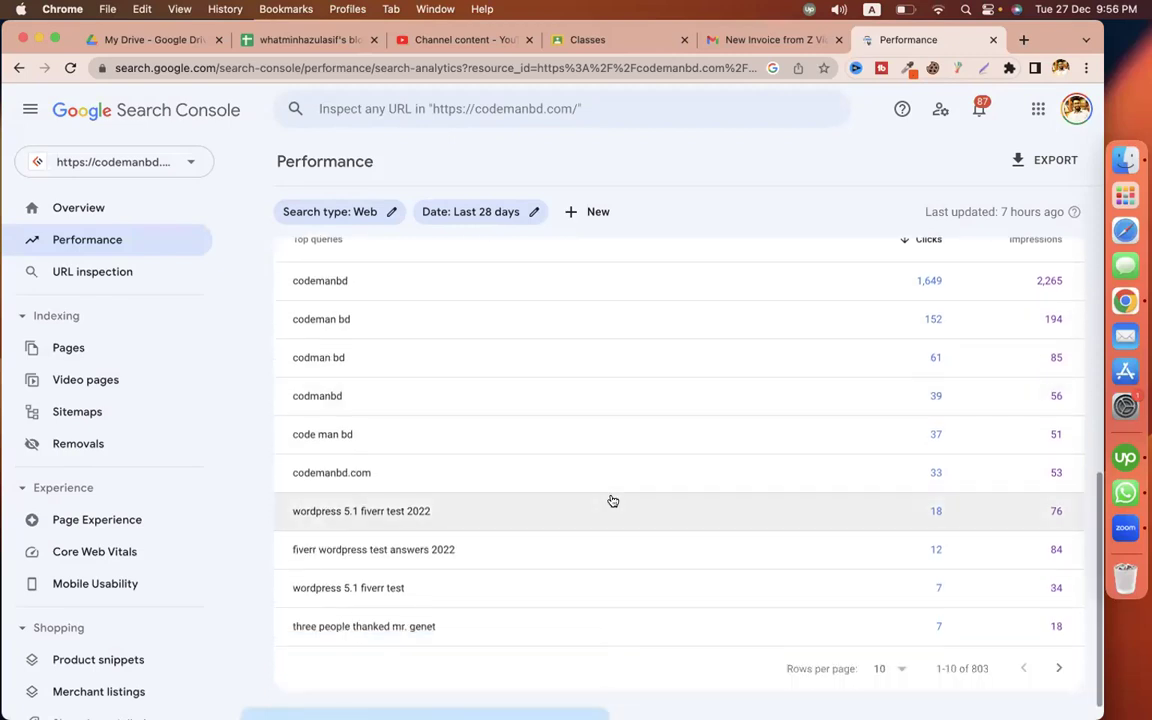
scroll(612, 501, up, 4)
scroll(613, 501, up, 1)
Break down performance by pages, countries, devices, search appearance and dates, then back to queries
click(476, 476)
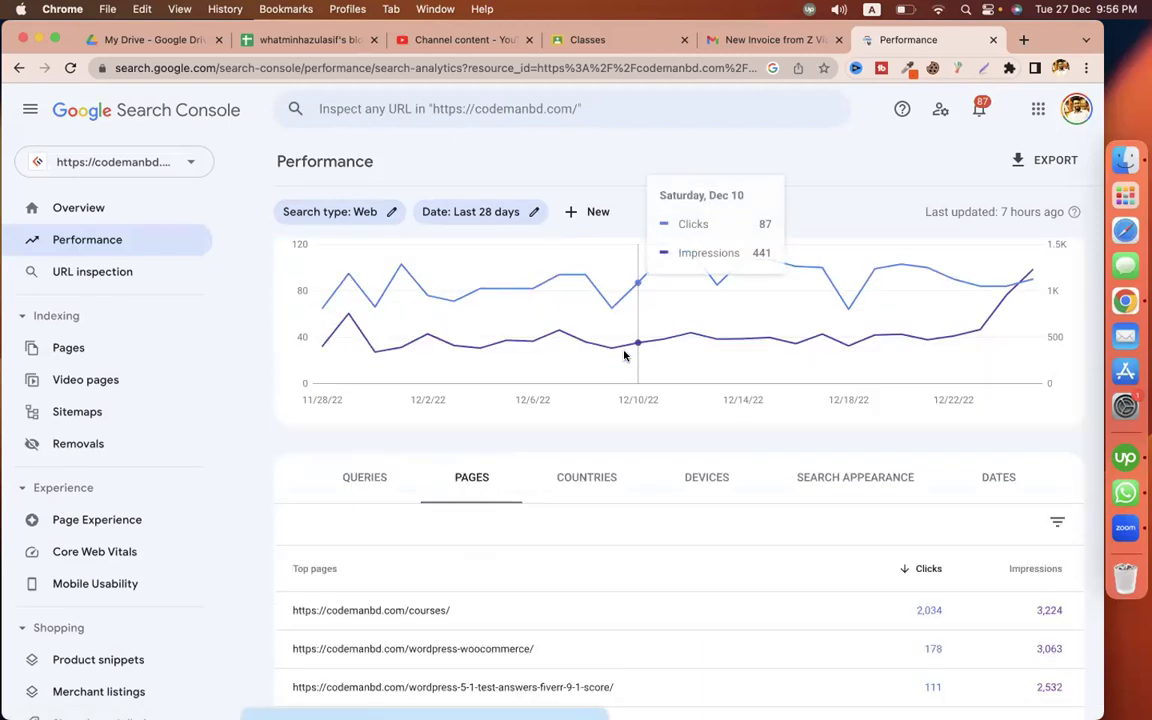
scroll(328, 481, down, 3)
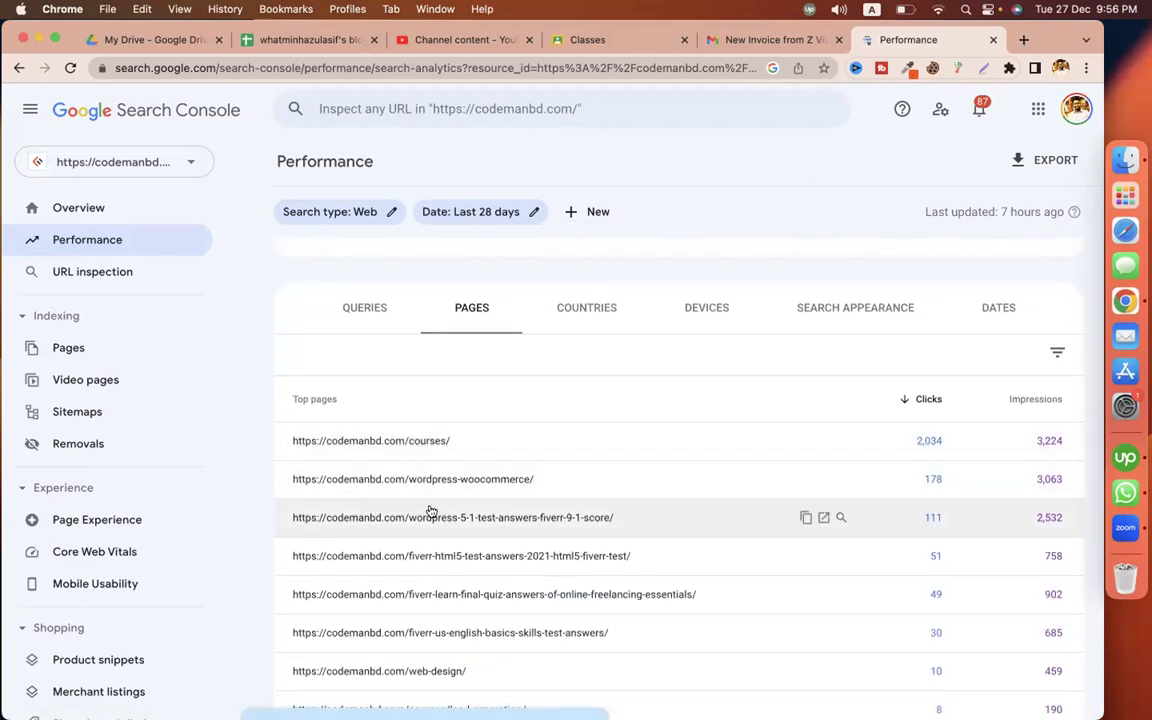
click(579, 314)
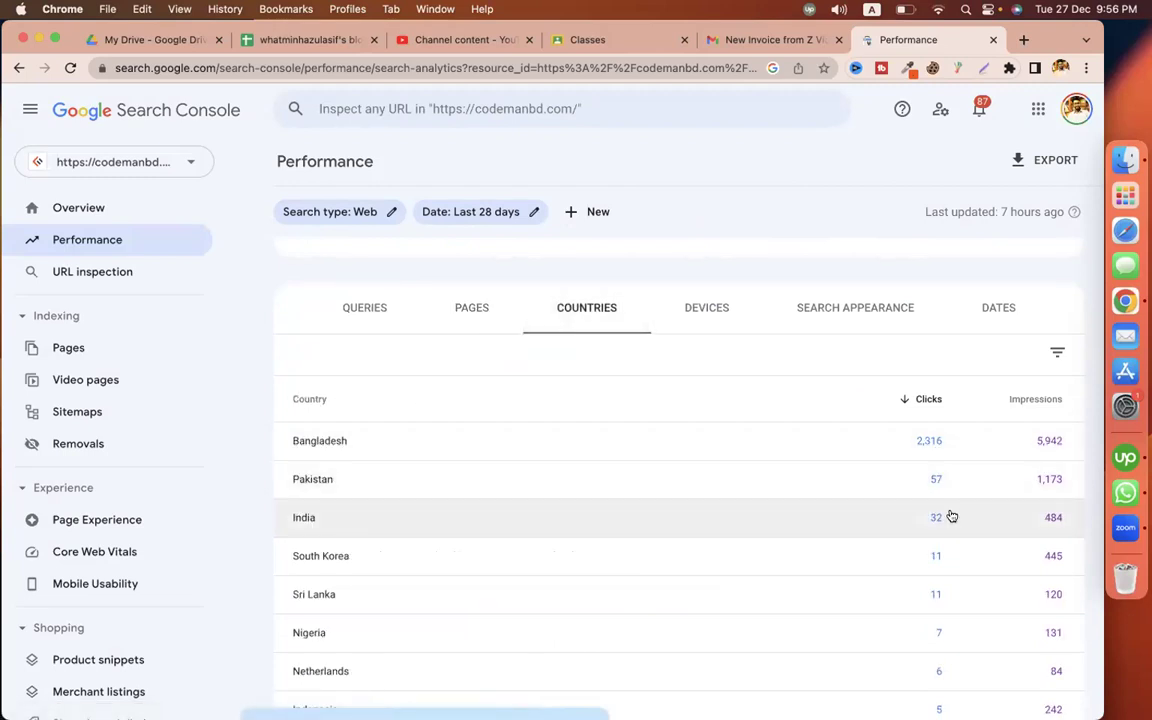
click(712, 305)
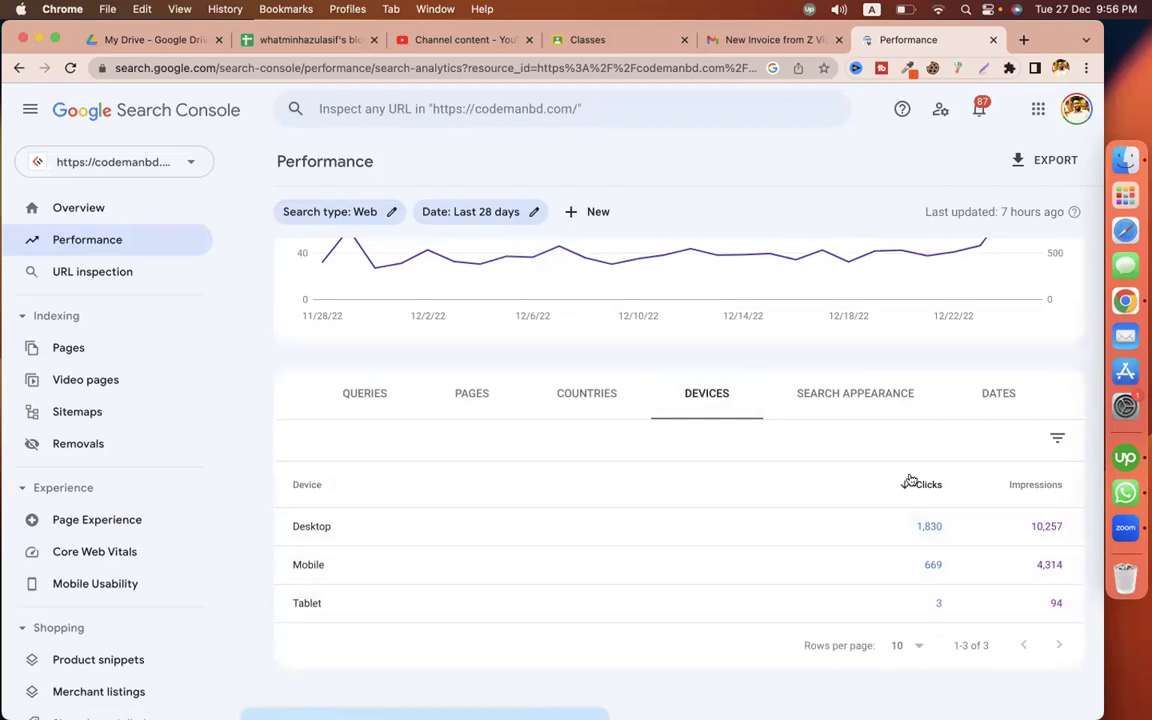
click(892, 401)
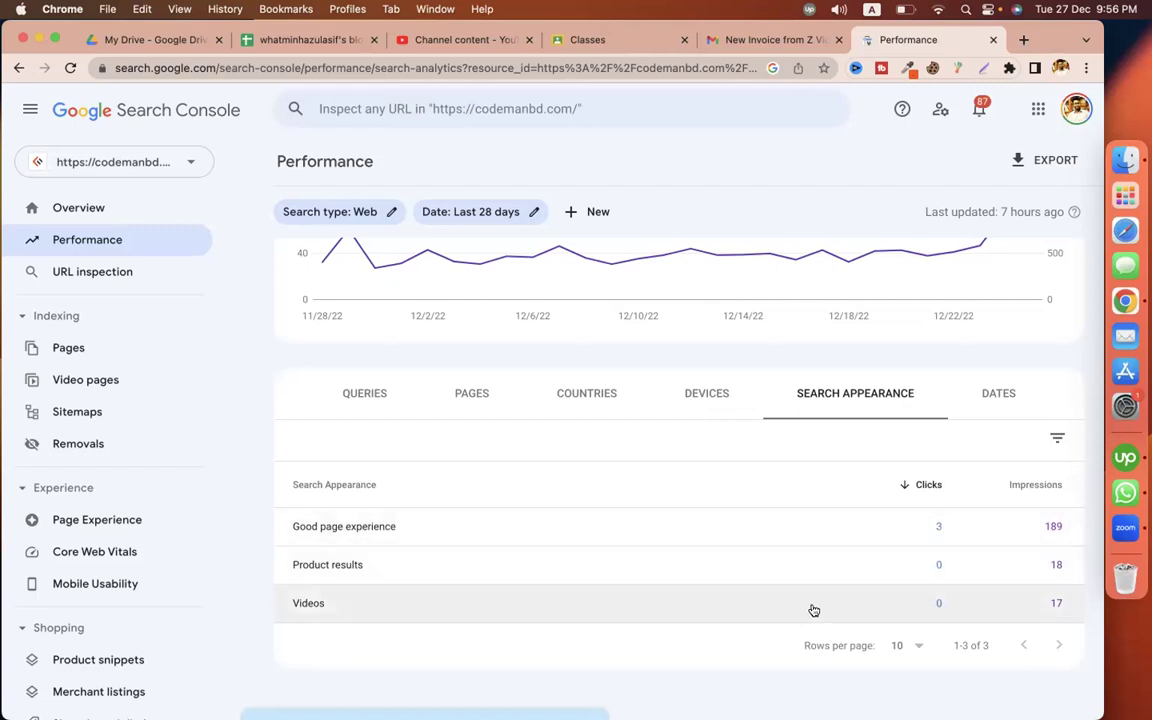
click(996, 392)
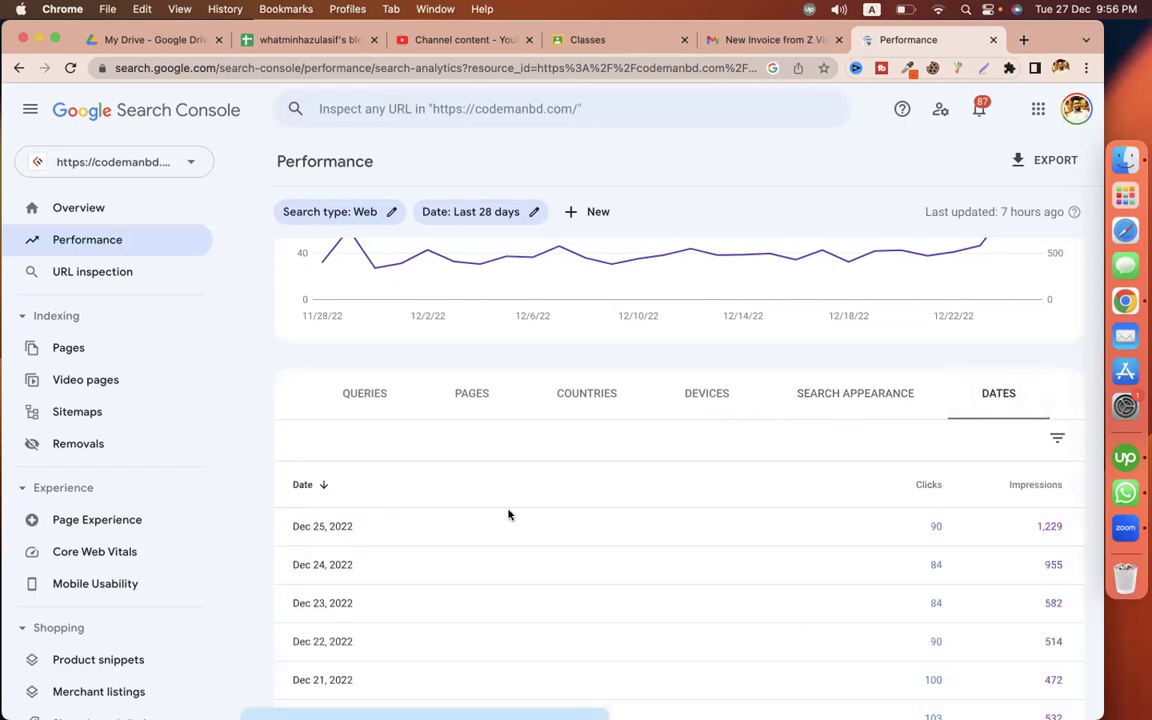
click(347, 394)
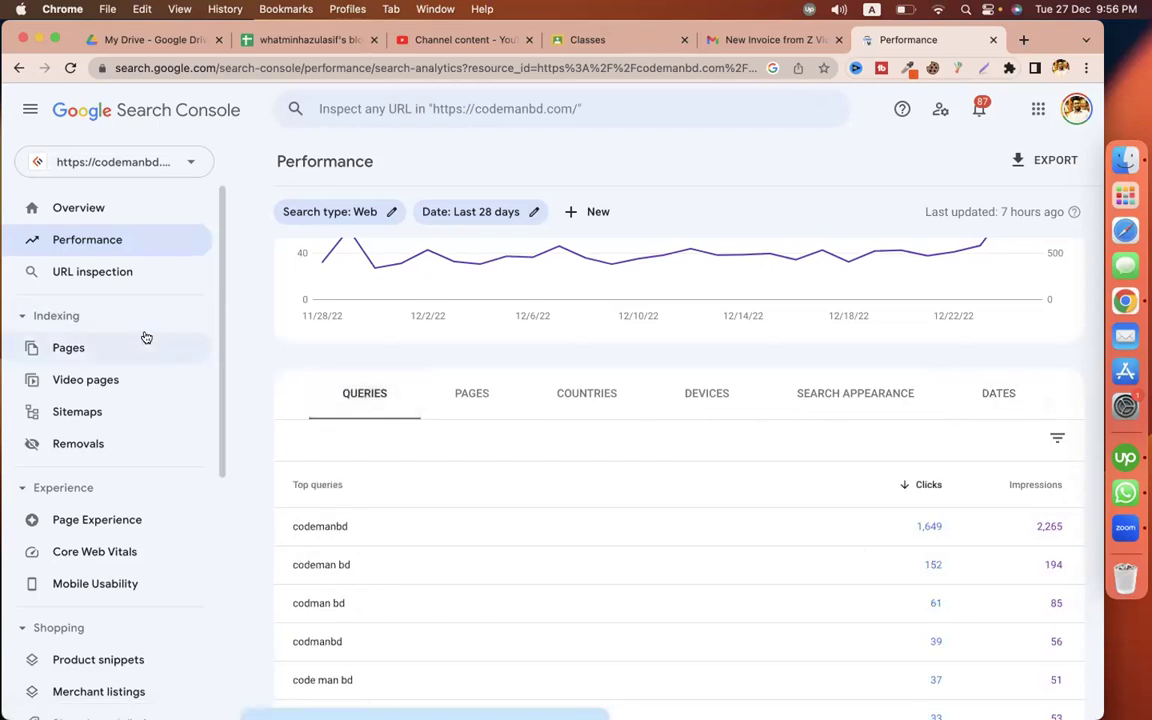
View the codemanbd.com Page indexing report: 190 indexed, 3.41K not indexed
click(144, 337)
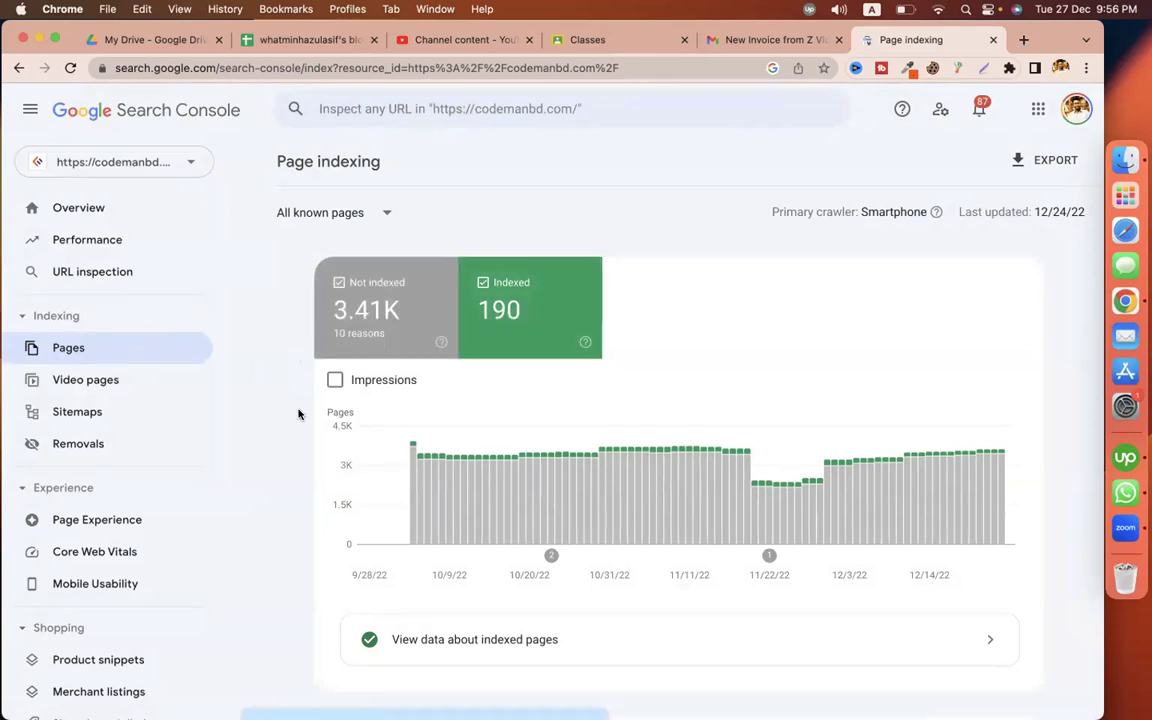
scroll(296, 437, down, 10)
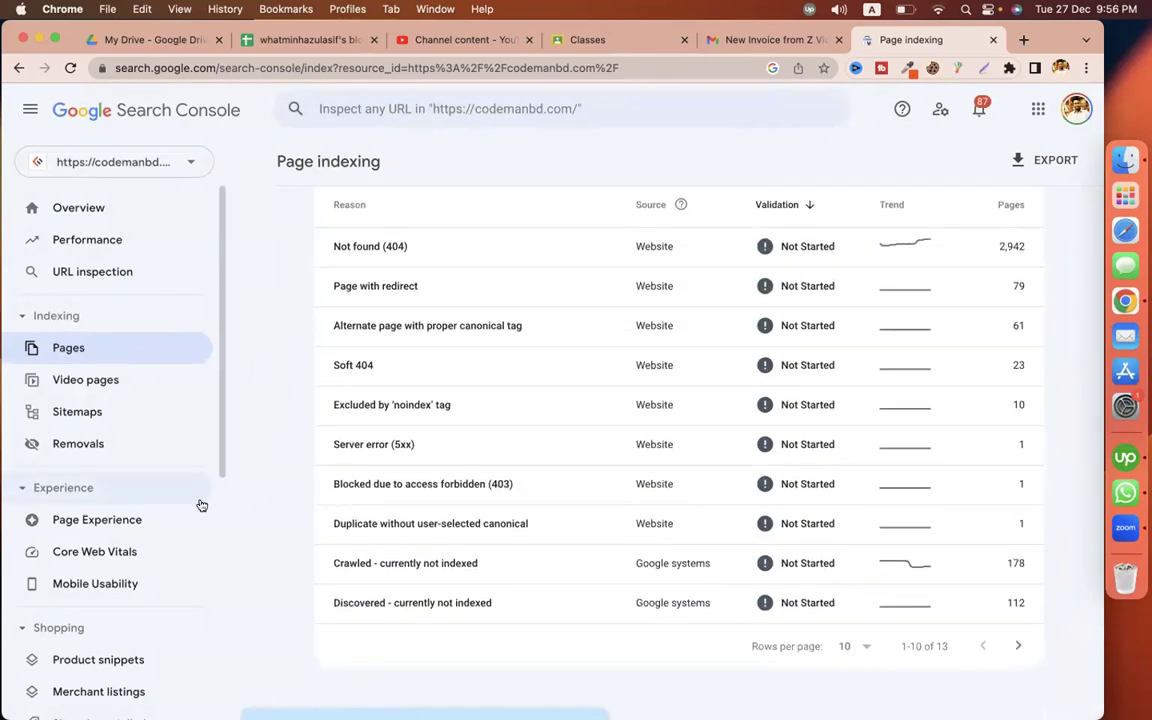
scroll(283, 378, up, 10)
Switch browser profiles to bring the Wix SEO checklist window forward
click(1054, 67)
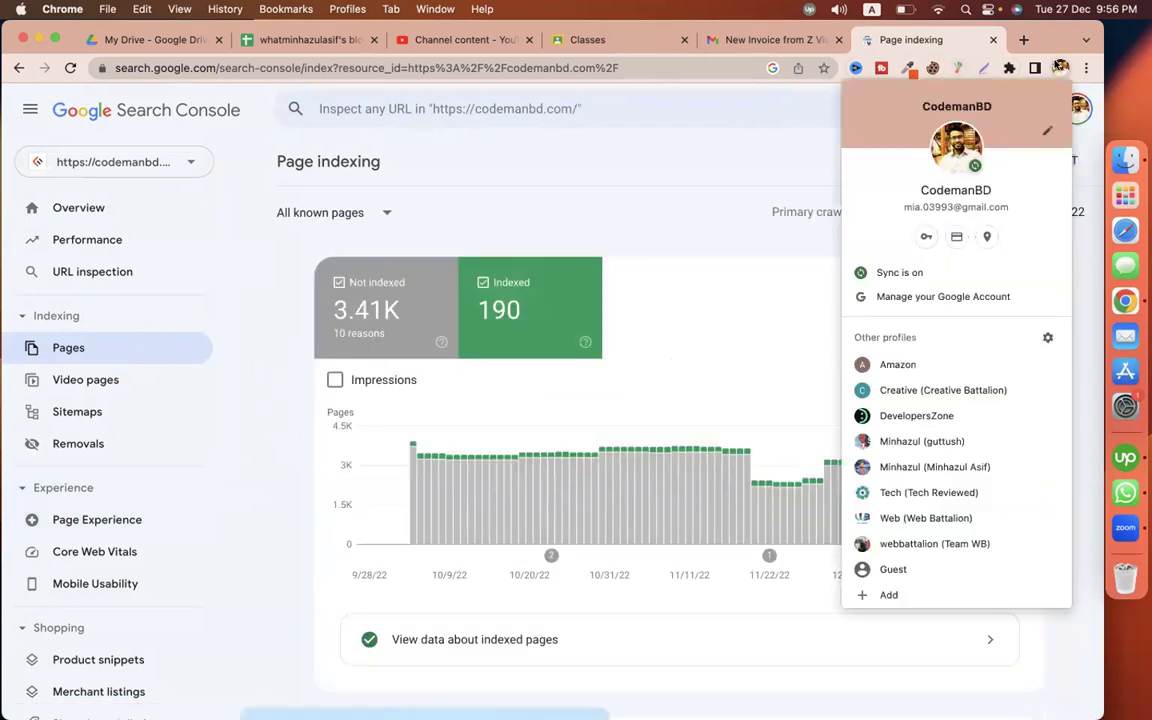
click(946, 462)
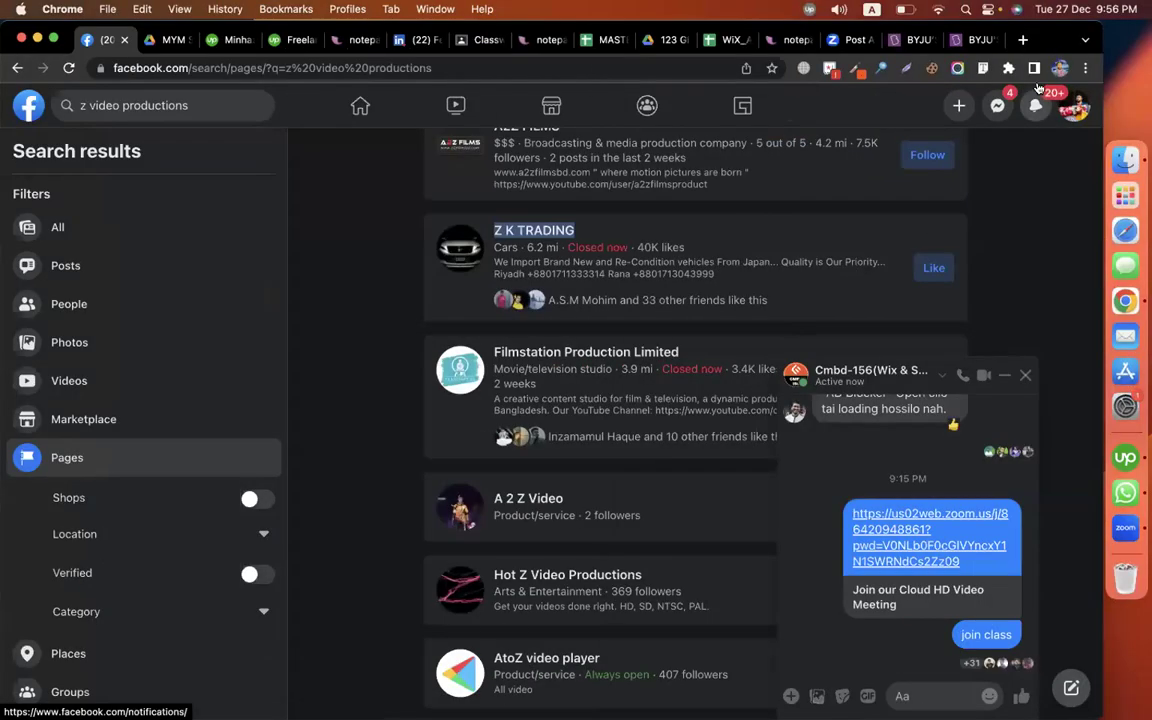
click(1059, 67)
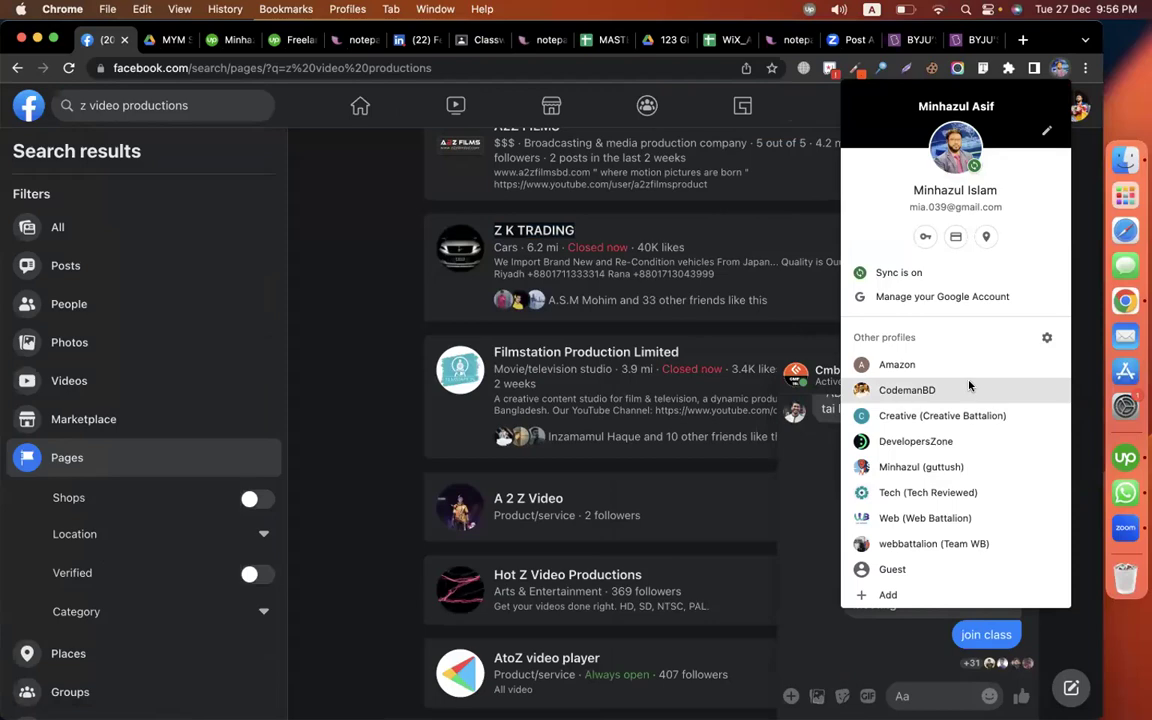
click(942, 415)
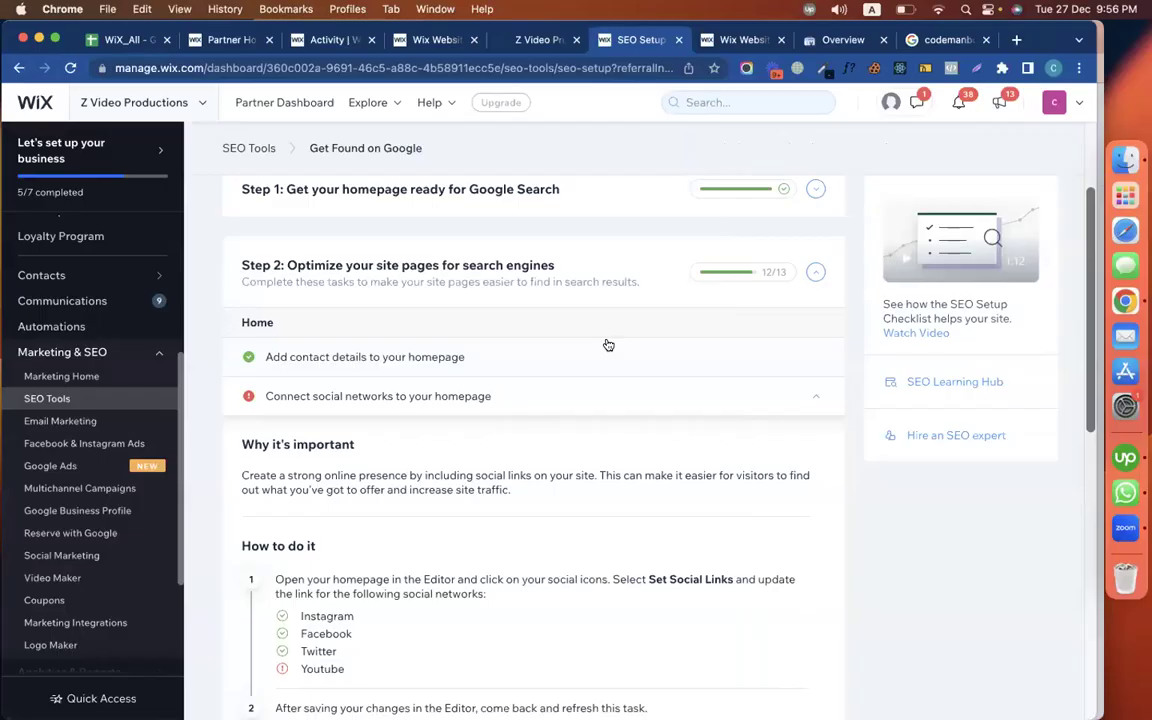
scroll(597, 402, down, 2)
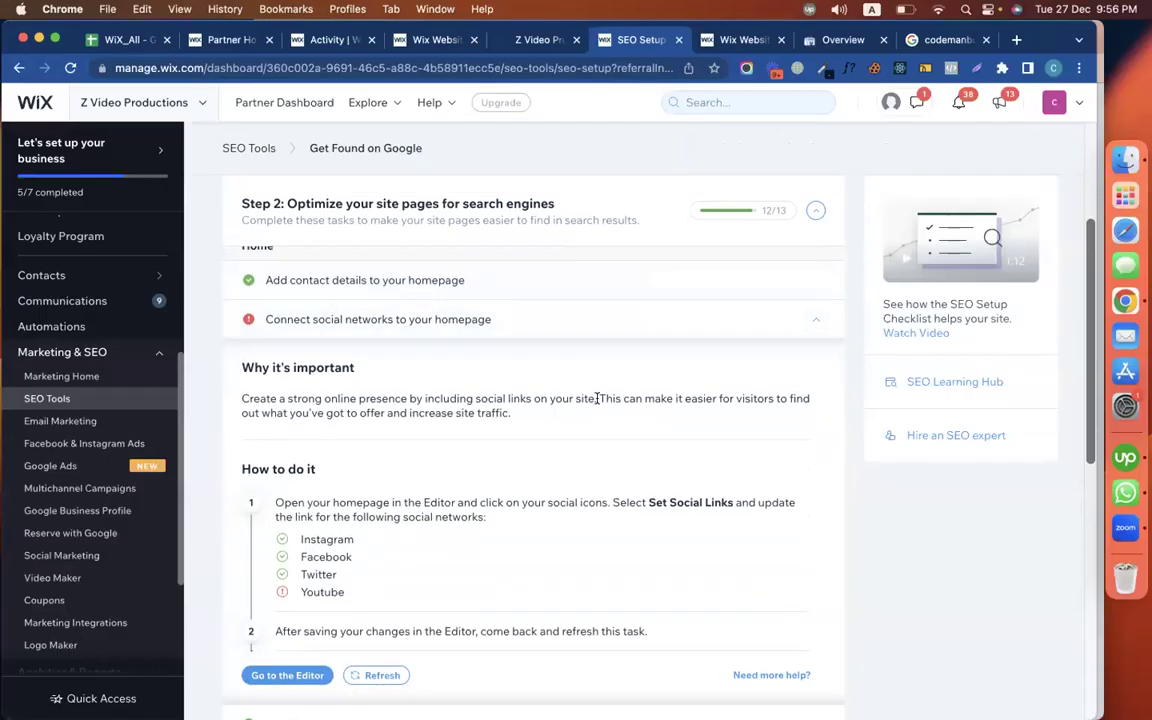
scroll(597, 400, up, 5)
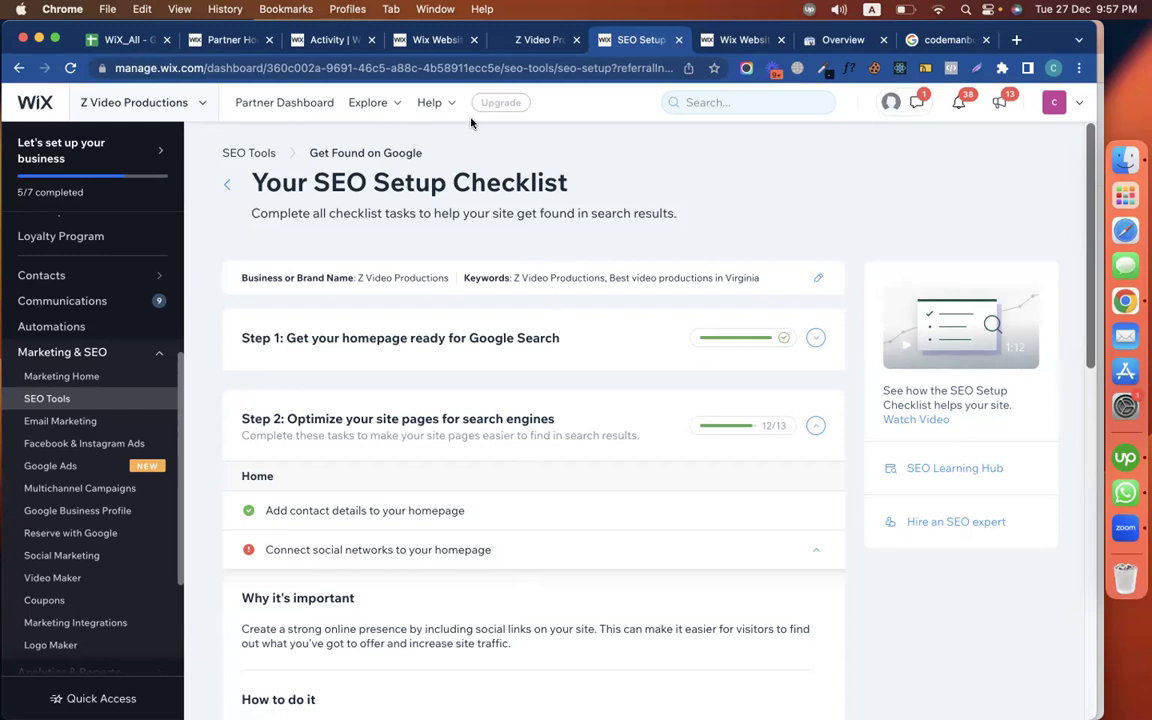
Show All web results for codemanbd, revealing the CodemanBD business panel
click(940, 40)
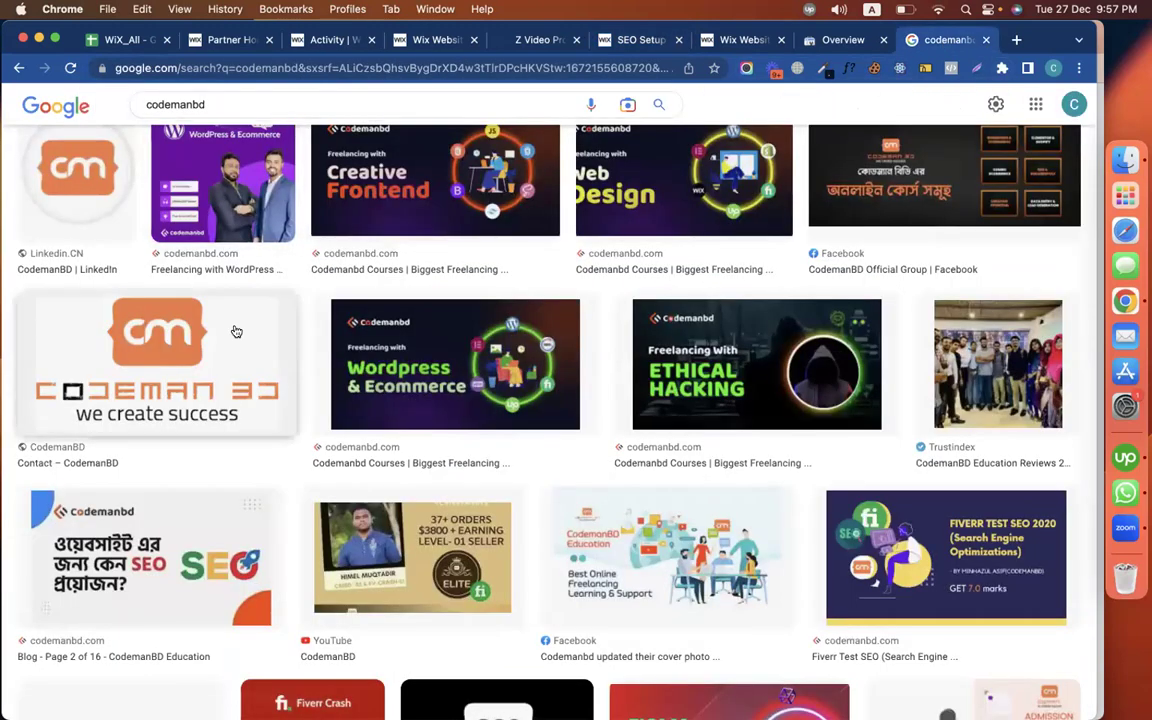
scroll(236, 331, up, 10)
click(157, 172)
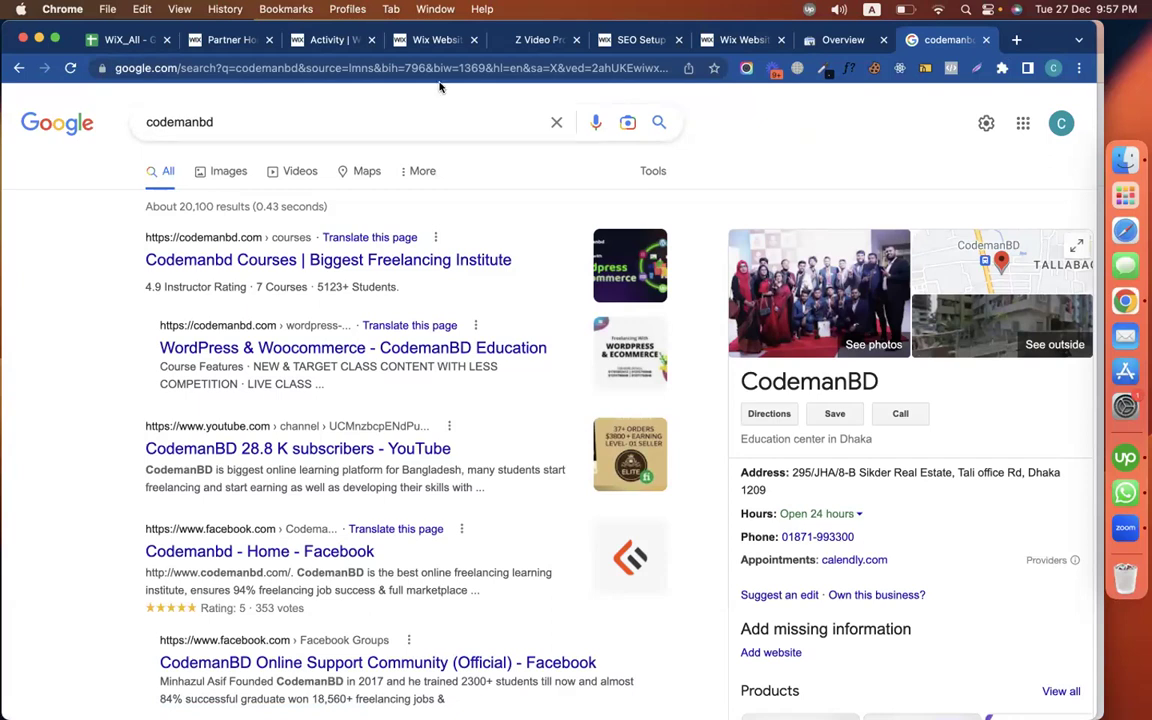
Replace the Google search query with 'best', then leave for the other window
click(309, 121)
click(58, 226)
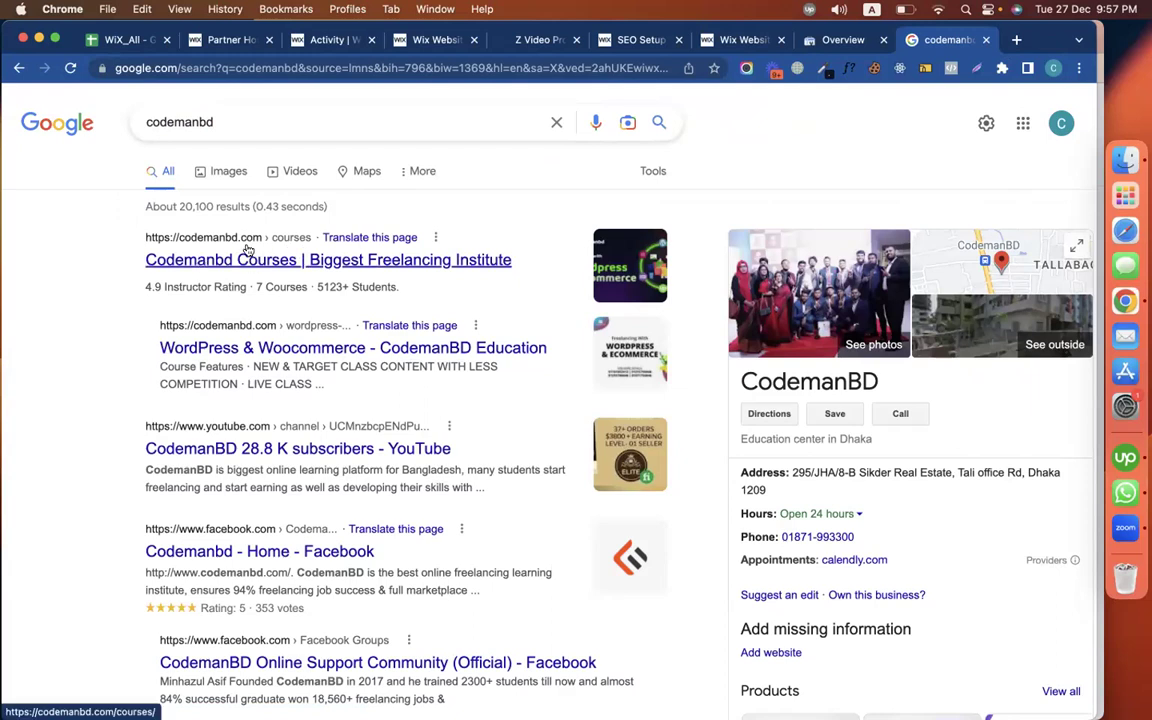
click(334, 125)
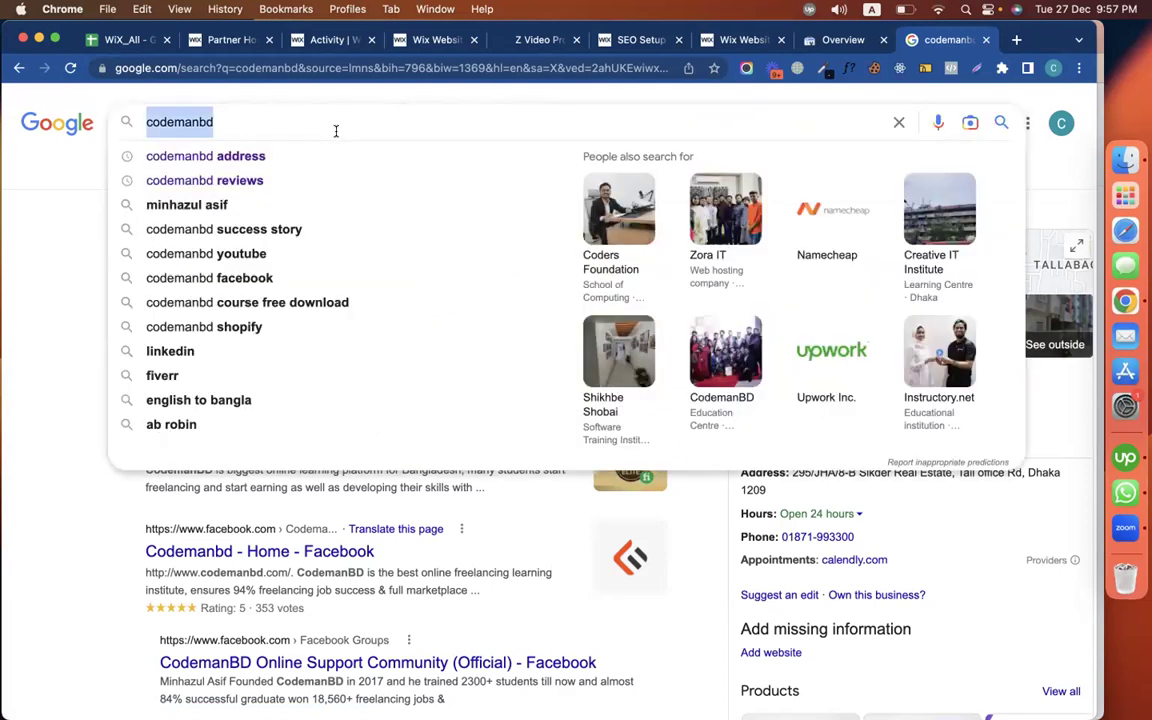
click(57, 291)
click(238, 126)
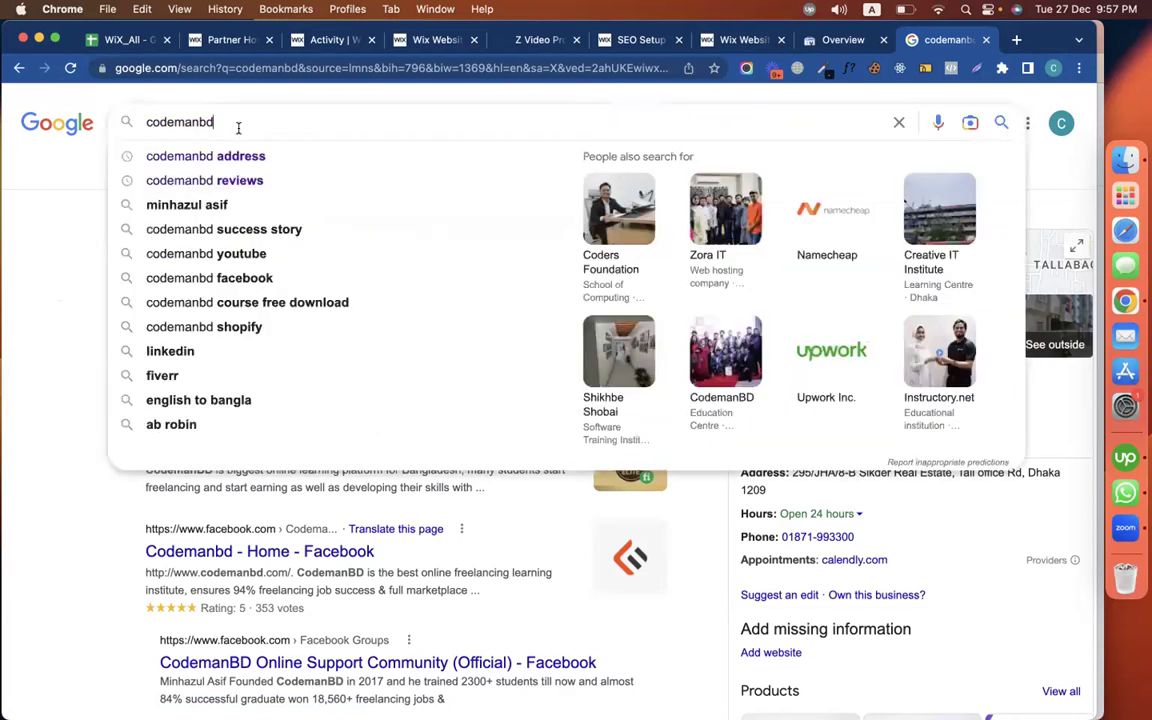
text(best)
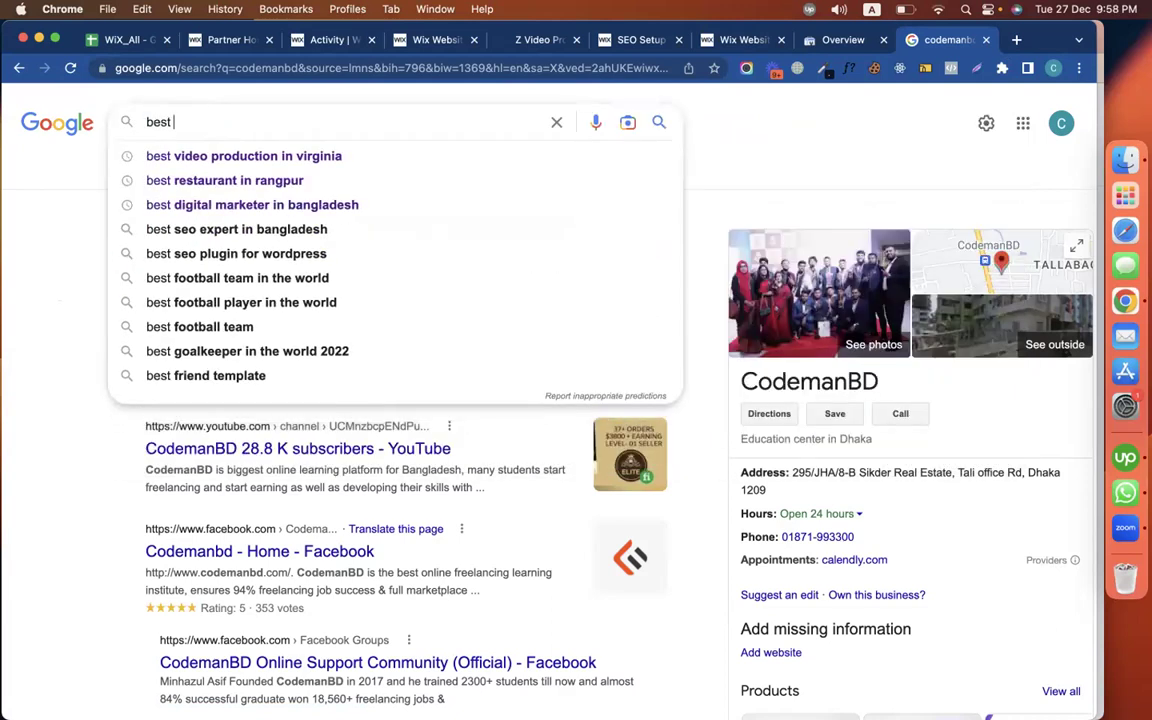
key(super+a)
key(super+alt+Left)
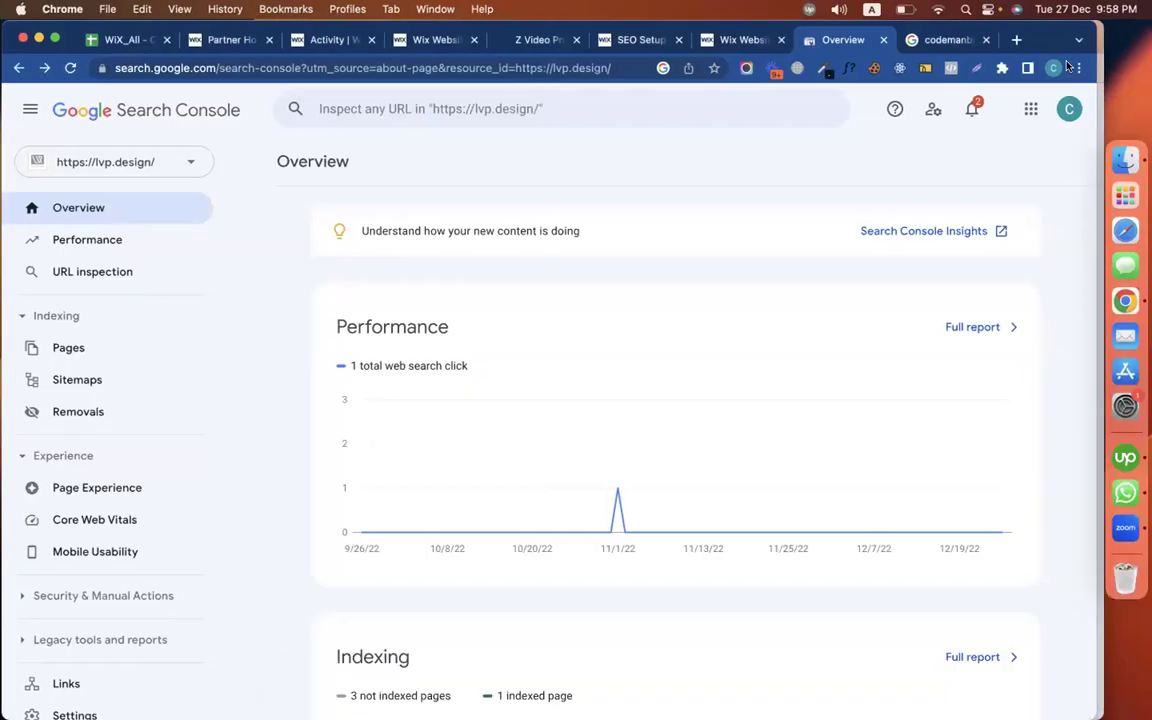
Open the Performance report in the CodemanBD profile's Search Console
click(1053, 68)
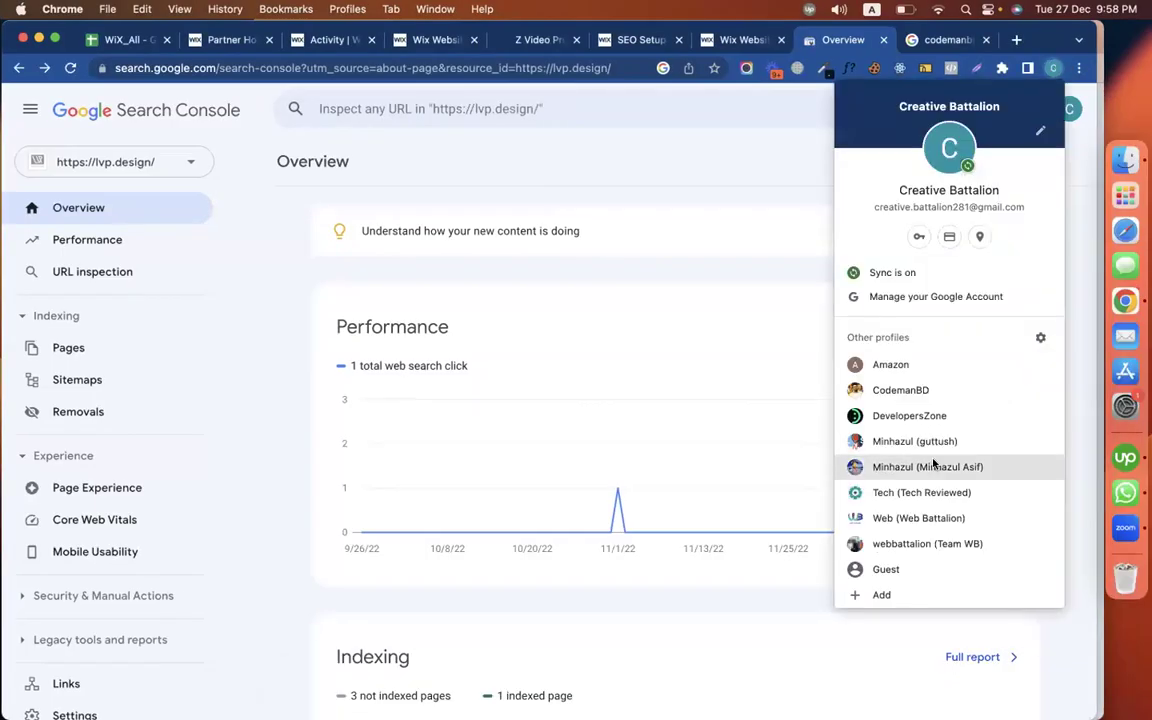
click(903, 392)
scroll(542, 425, down, 3)
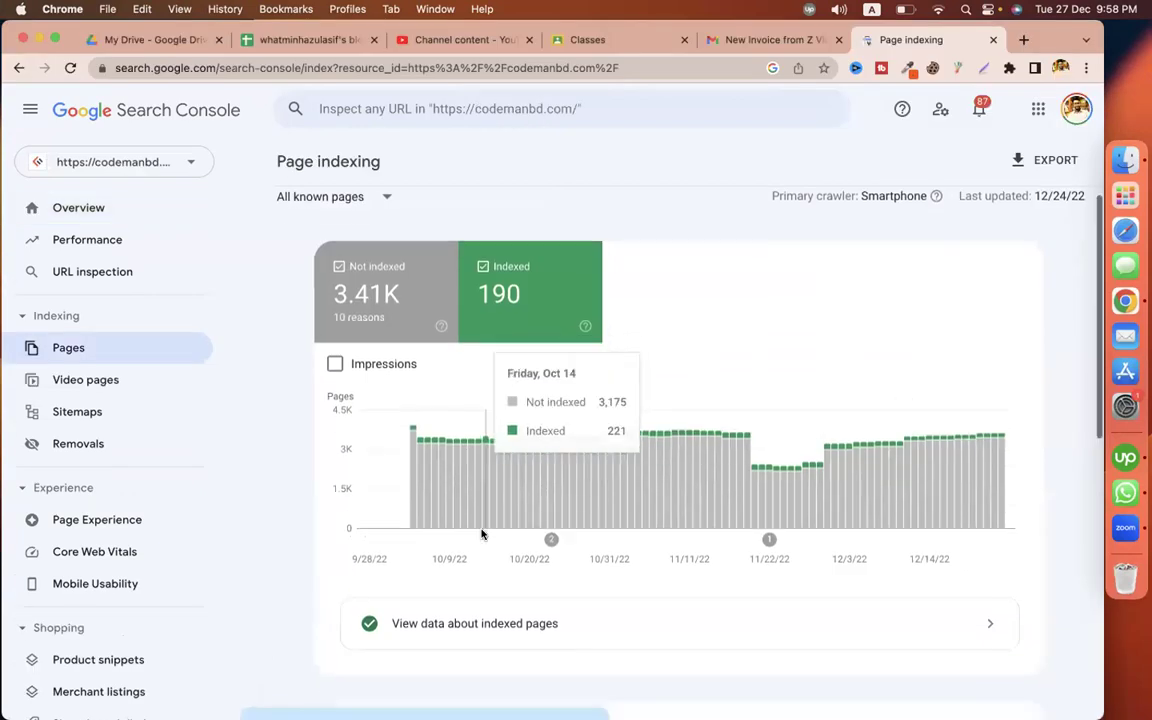
click(128, 240)
scroll(542, 470, down, 5)
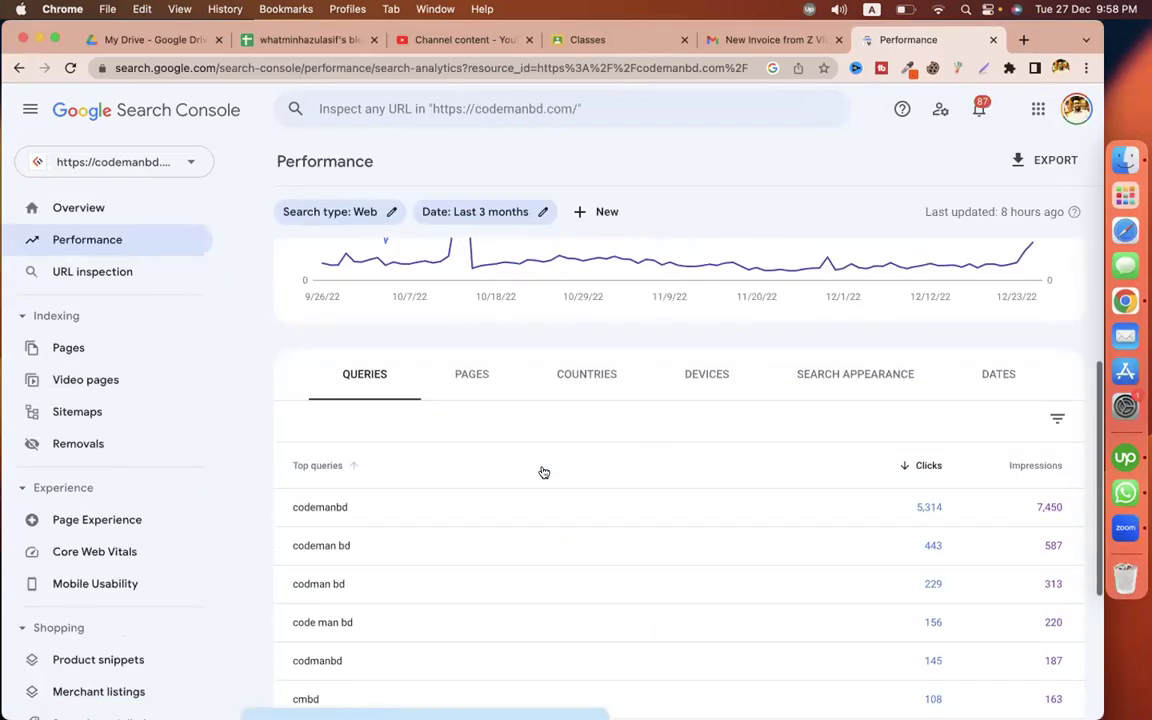
scroll(425, 490, down, 2)
Search Google in a new tab for the top query 'wordpress 5.1 fiverr test 2022'
drag(458, 576, 287, 578)
key(super+c)
key(super+t)
key(super+v)
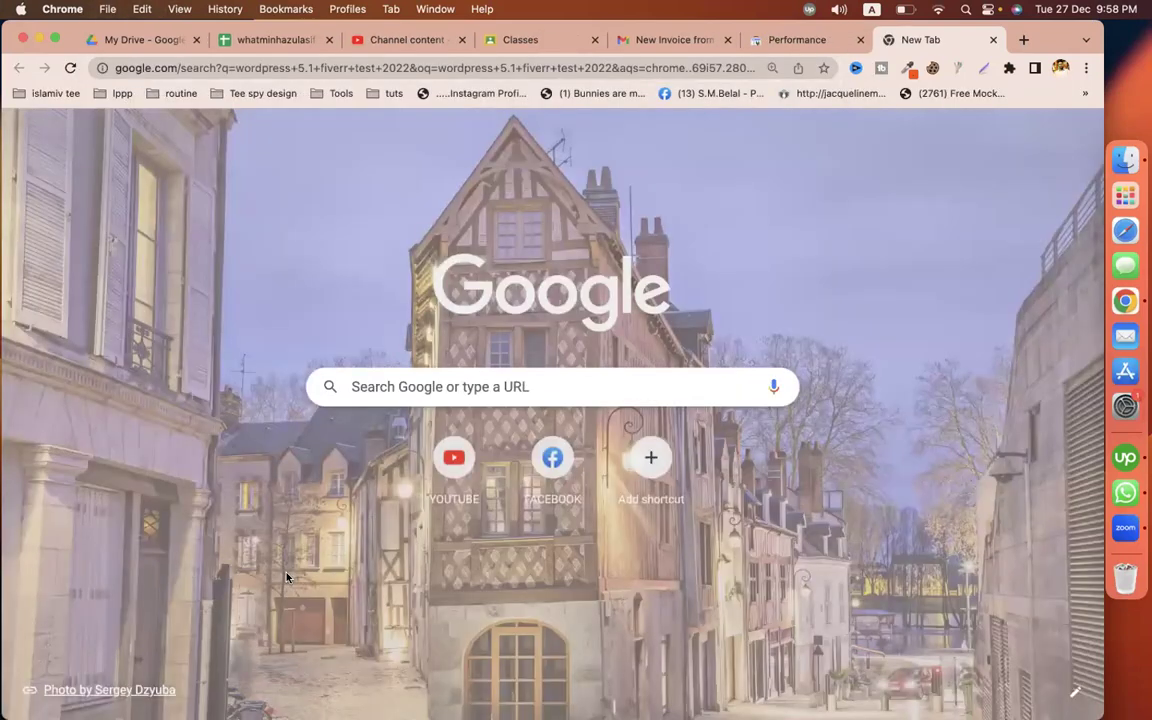
key(Return)
scroll(735, 429, down, 5)
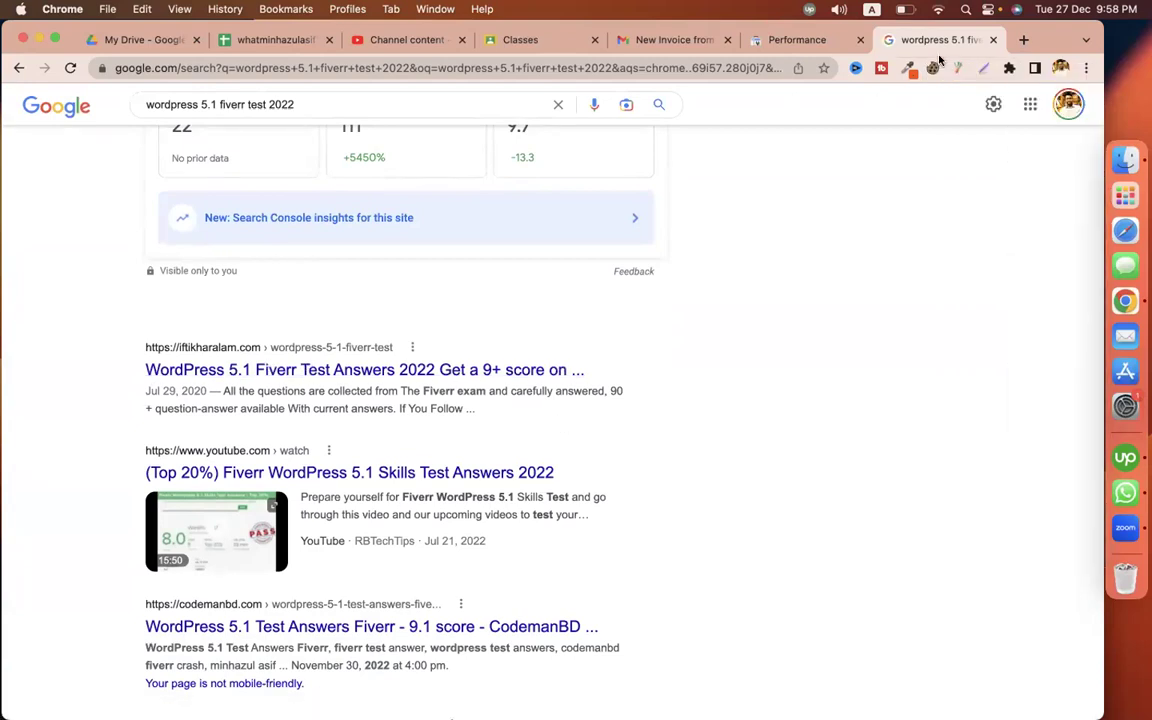
scroll(694, 355, down, 3)
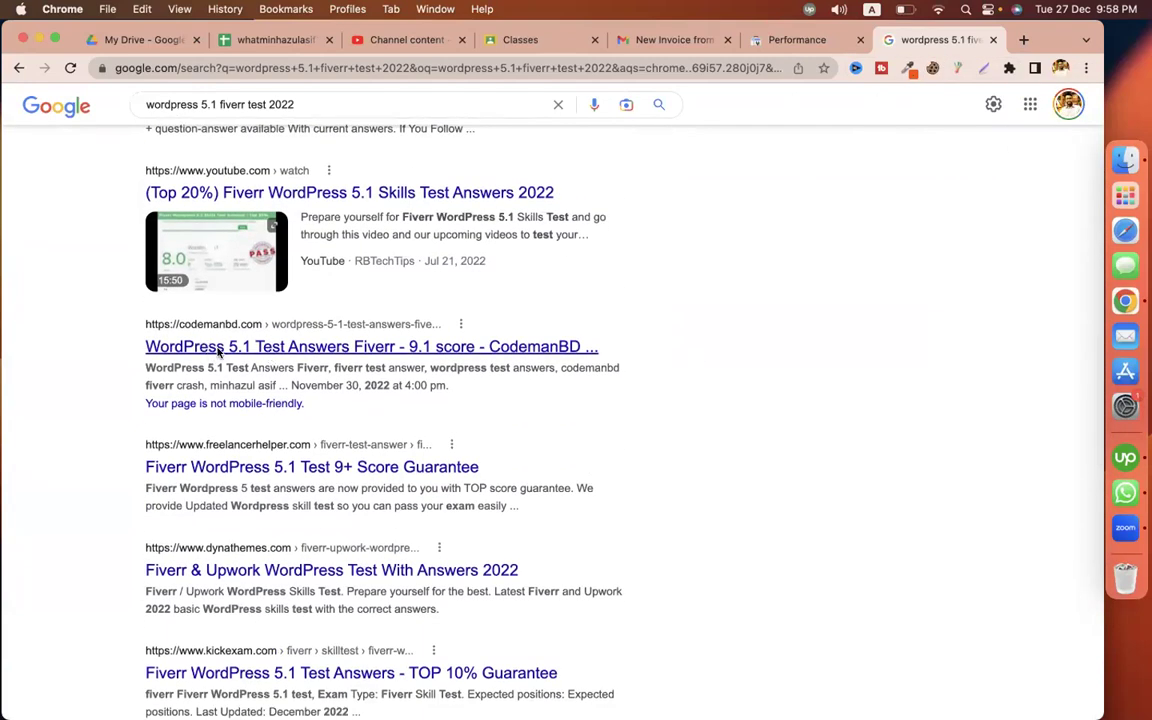
scroll(220, 350, up, 3)
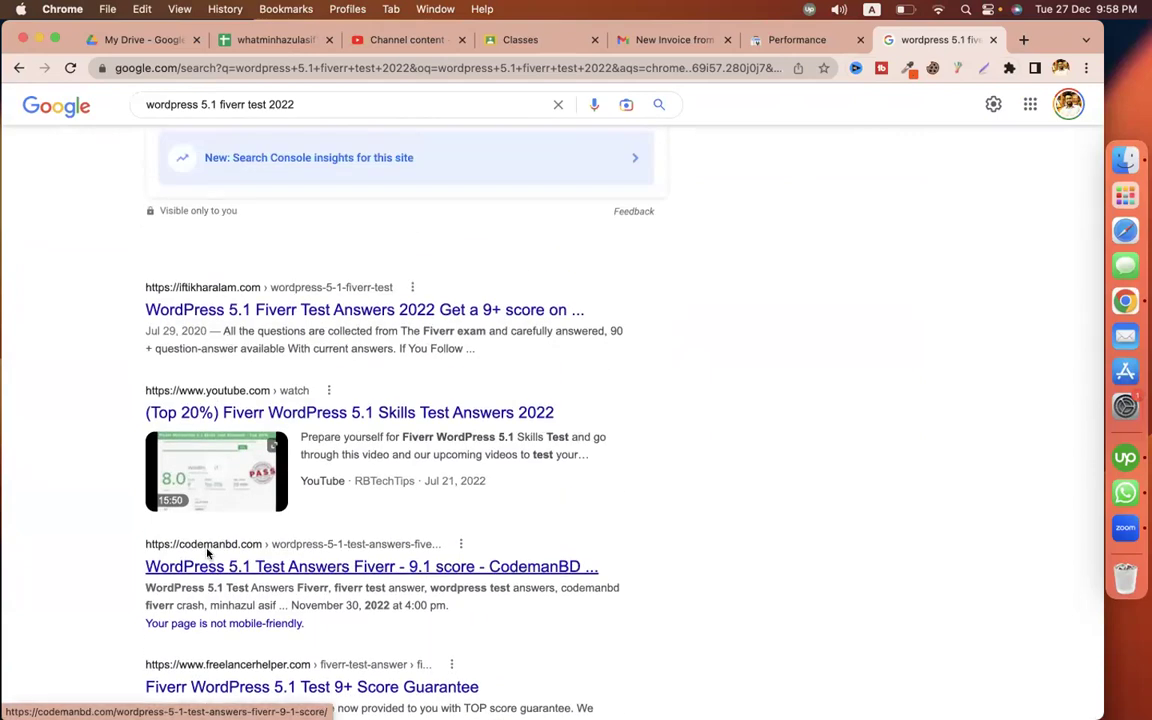